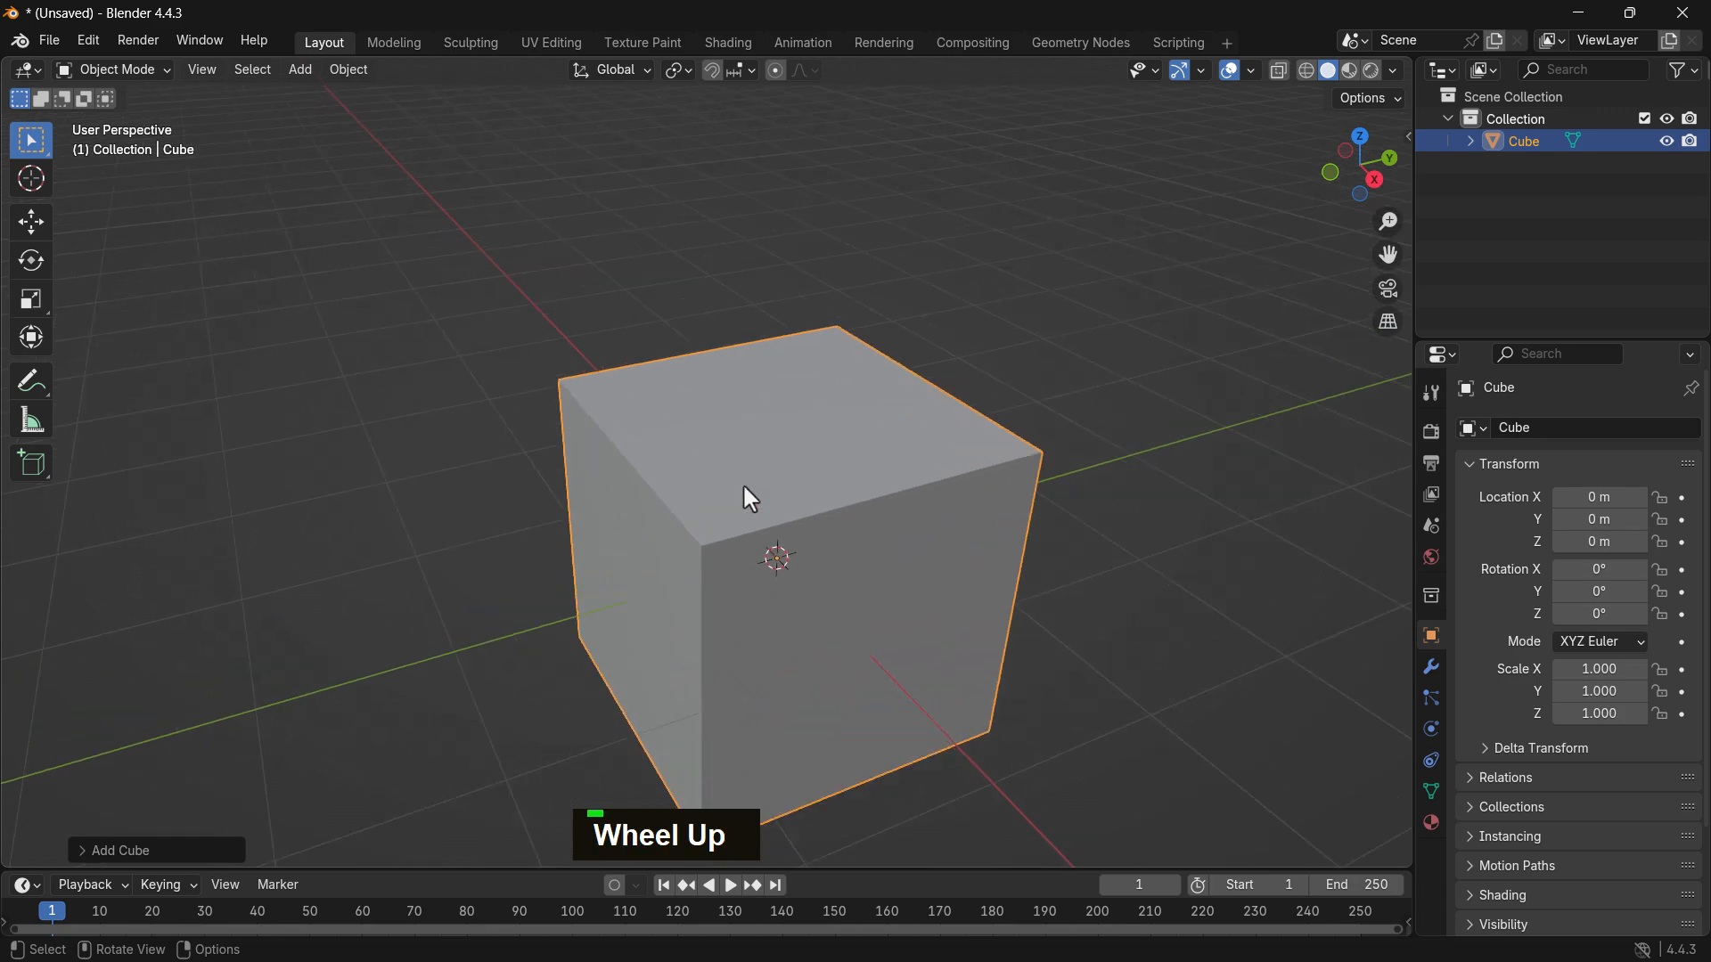
Step: Flatten the cube by scaling it along Z to about 0.25
scroll(742, 483, "down", 2)
key("s")
key("z")
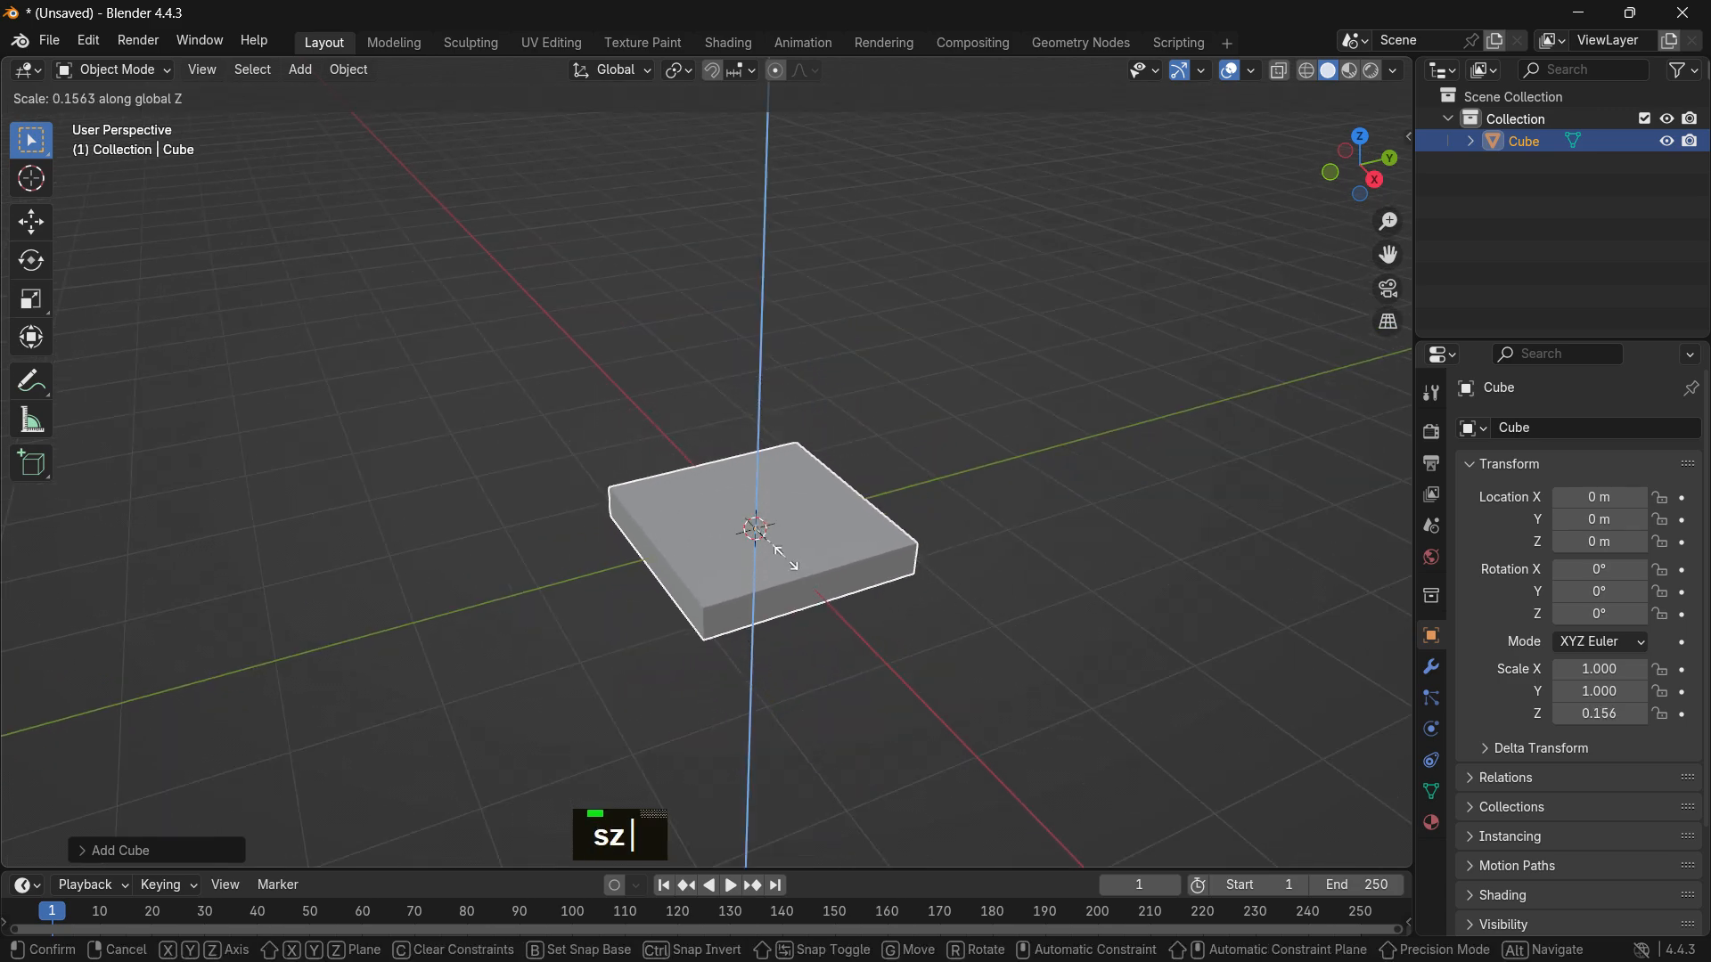
left_click(960, 581)
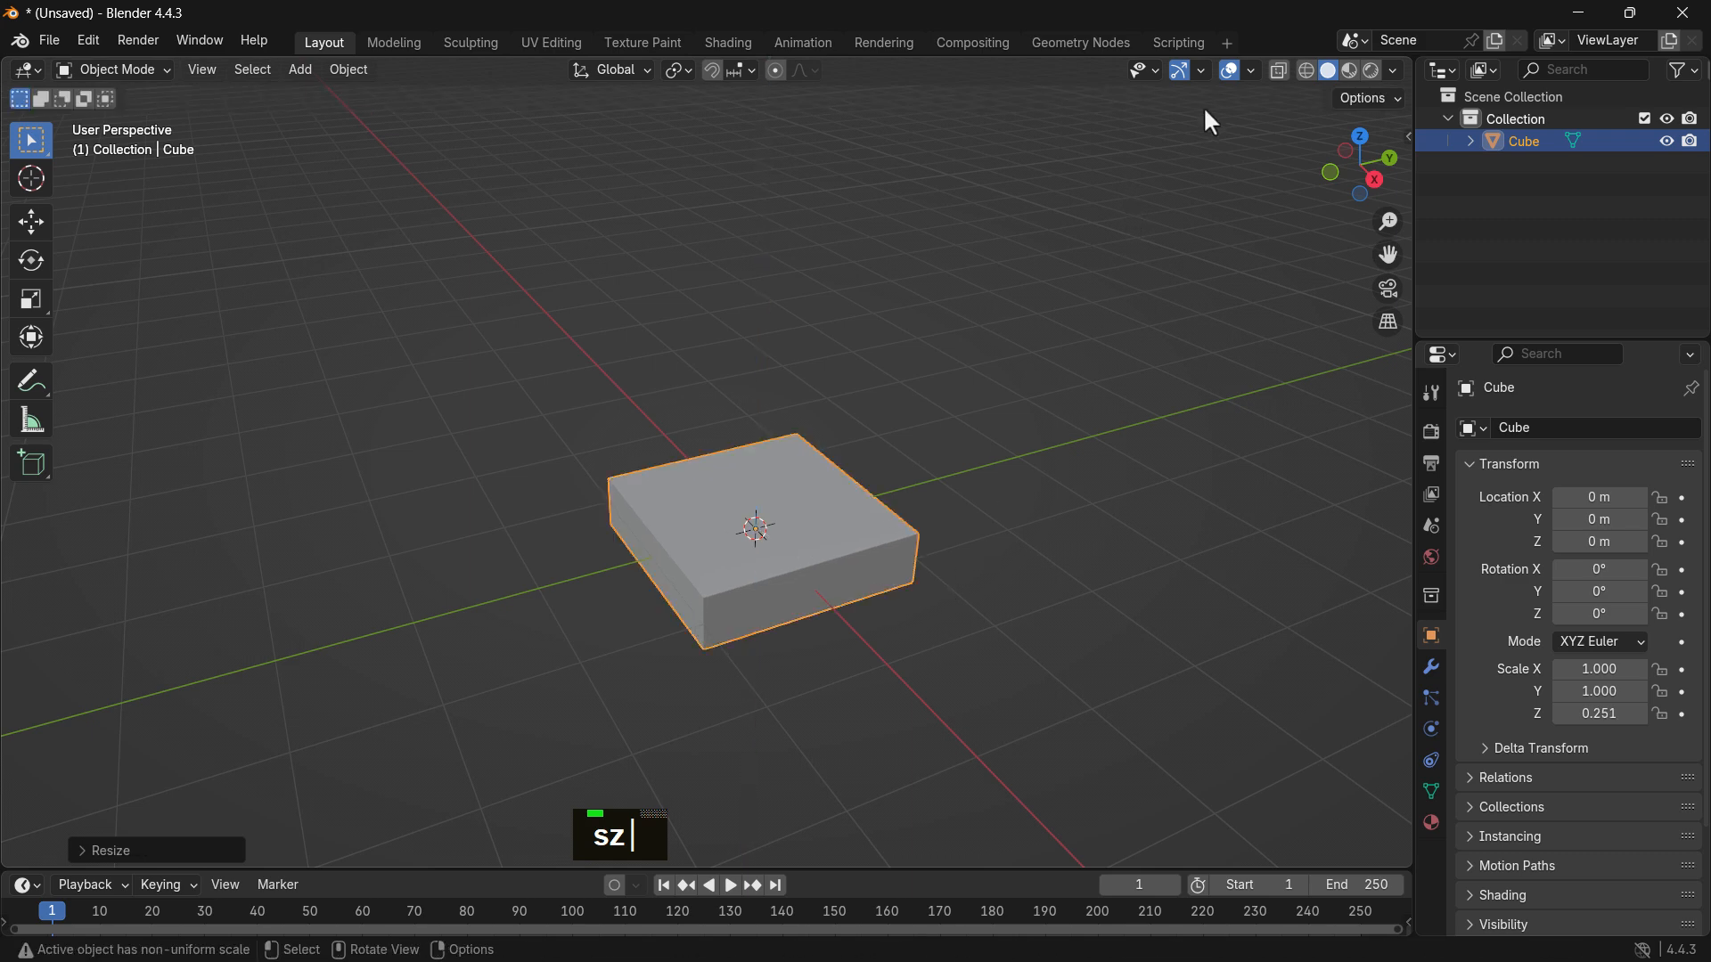
Step: Turn on the wireframe overlay in the viewport and deselect the flattened cube
left_click(1251, 71)
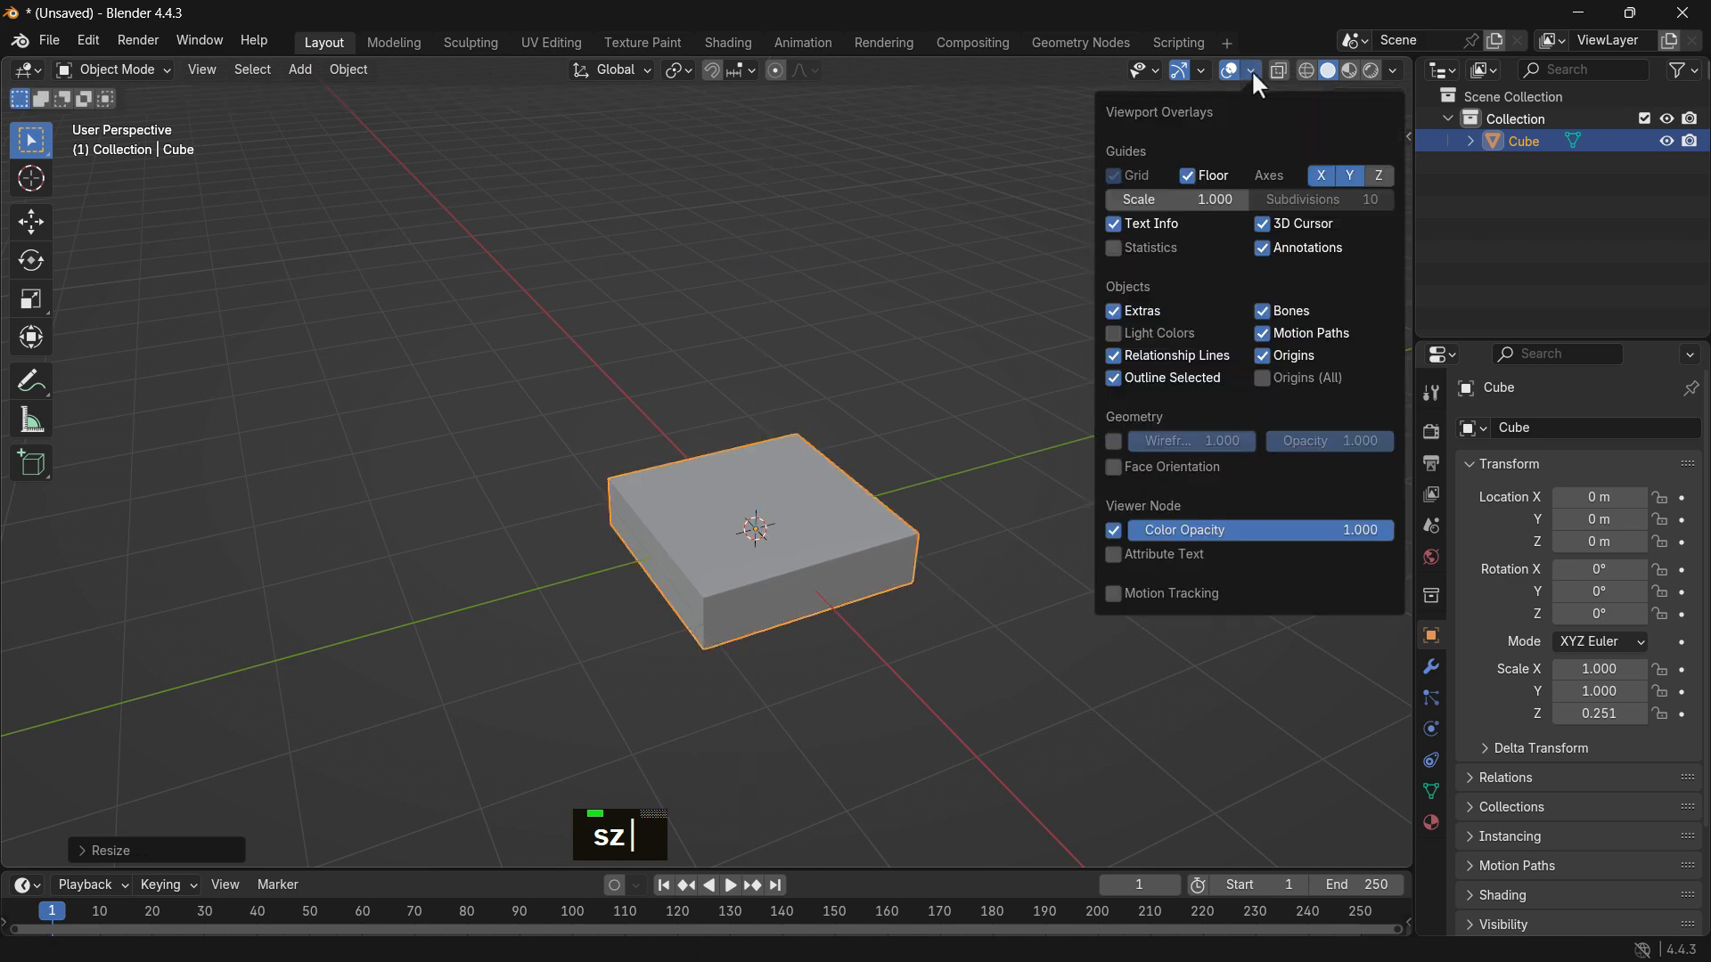
left_click(1114, 442)
left_click(967, 468)
scroll(802, 504, "up", 2)
middle_click_drag(818, 506, 864, 520)
middle_click_drag(865, 521, 872, 461, "shift")
scroll(853, 452, "up", 2)
middle_click_drag(1103, 419, 1156, 420)
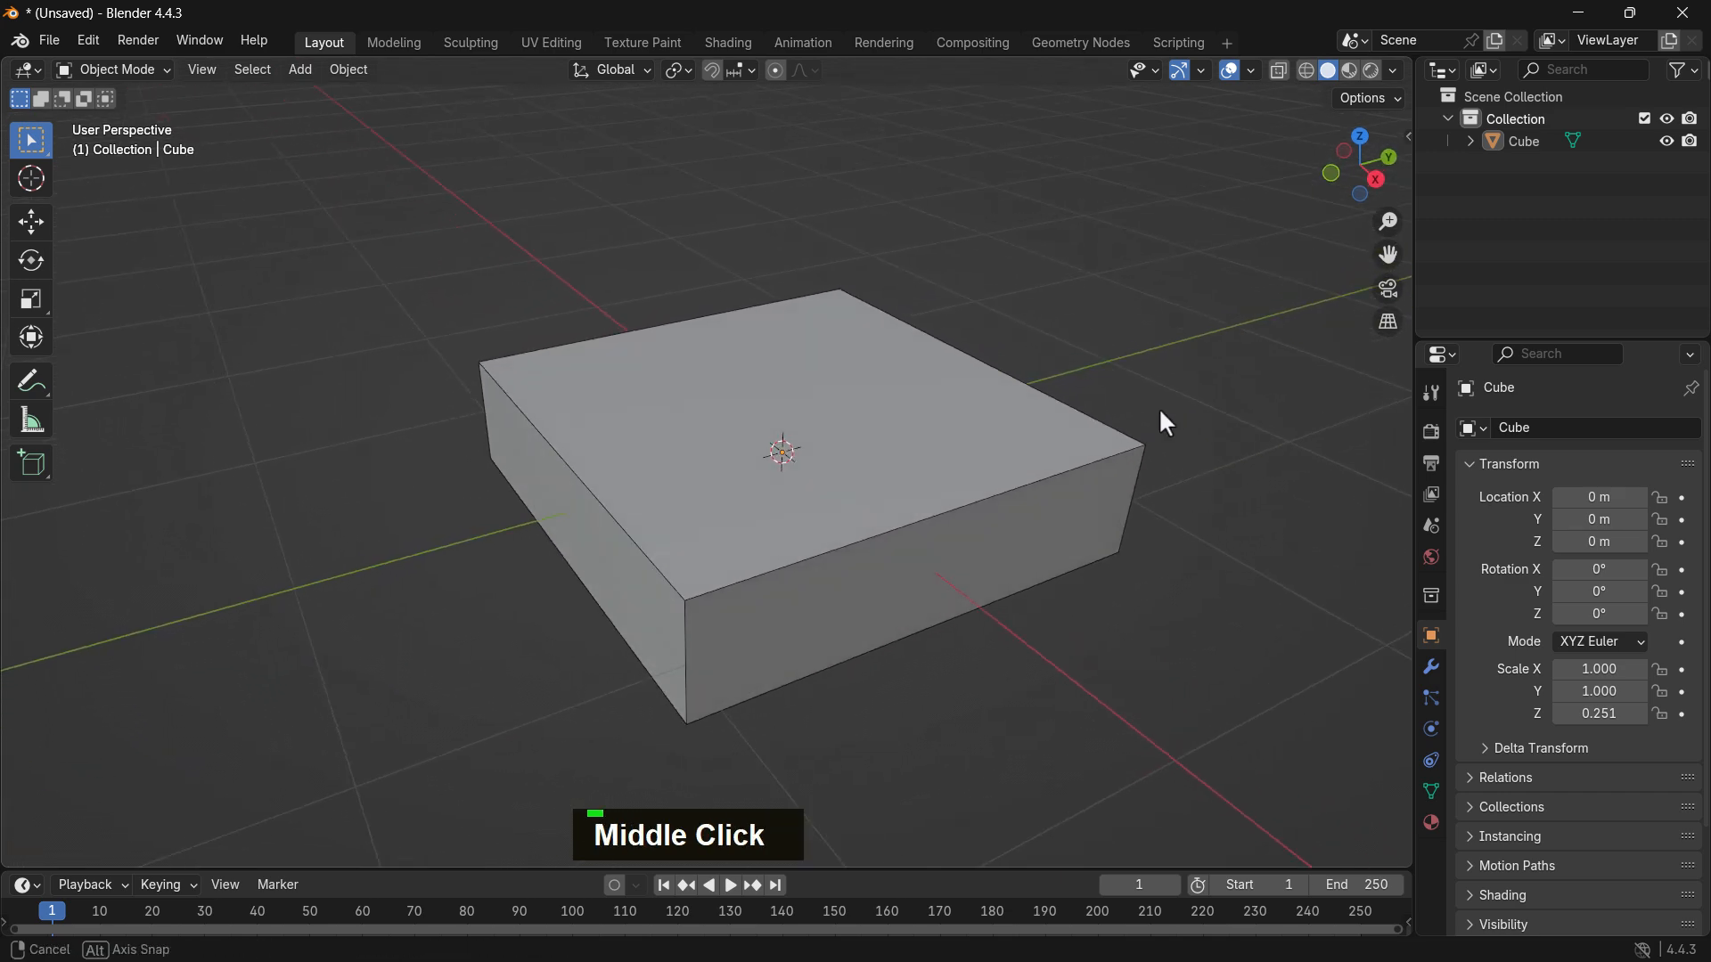
Step: Enter Edit Mode on the flattened cube and select its top face
left_click(695, 452)
key("Tab")
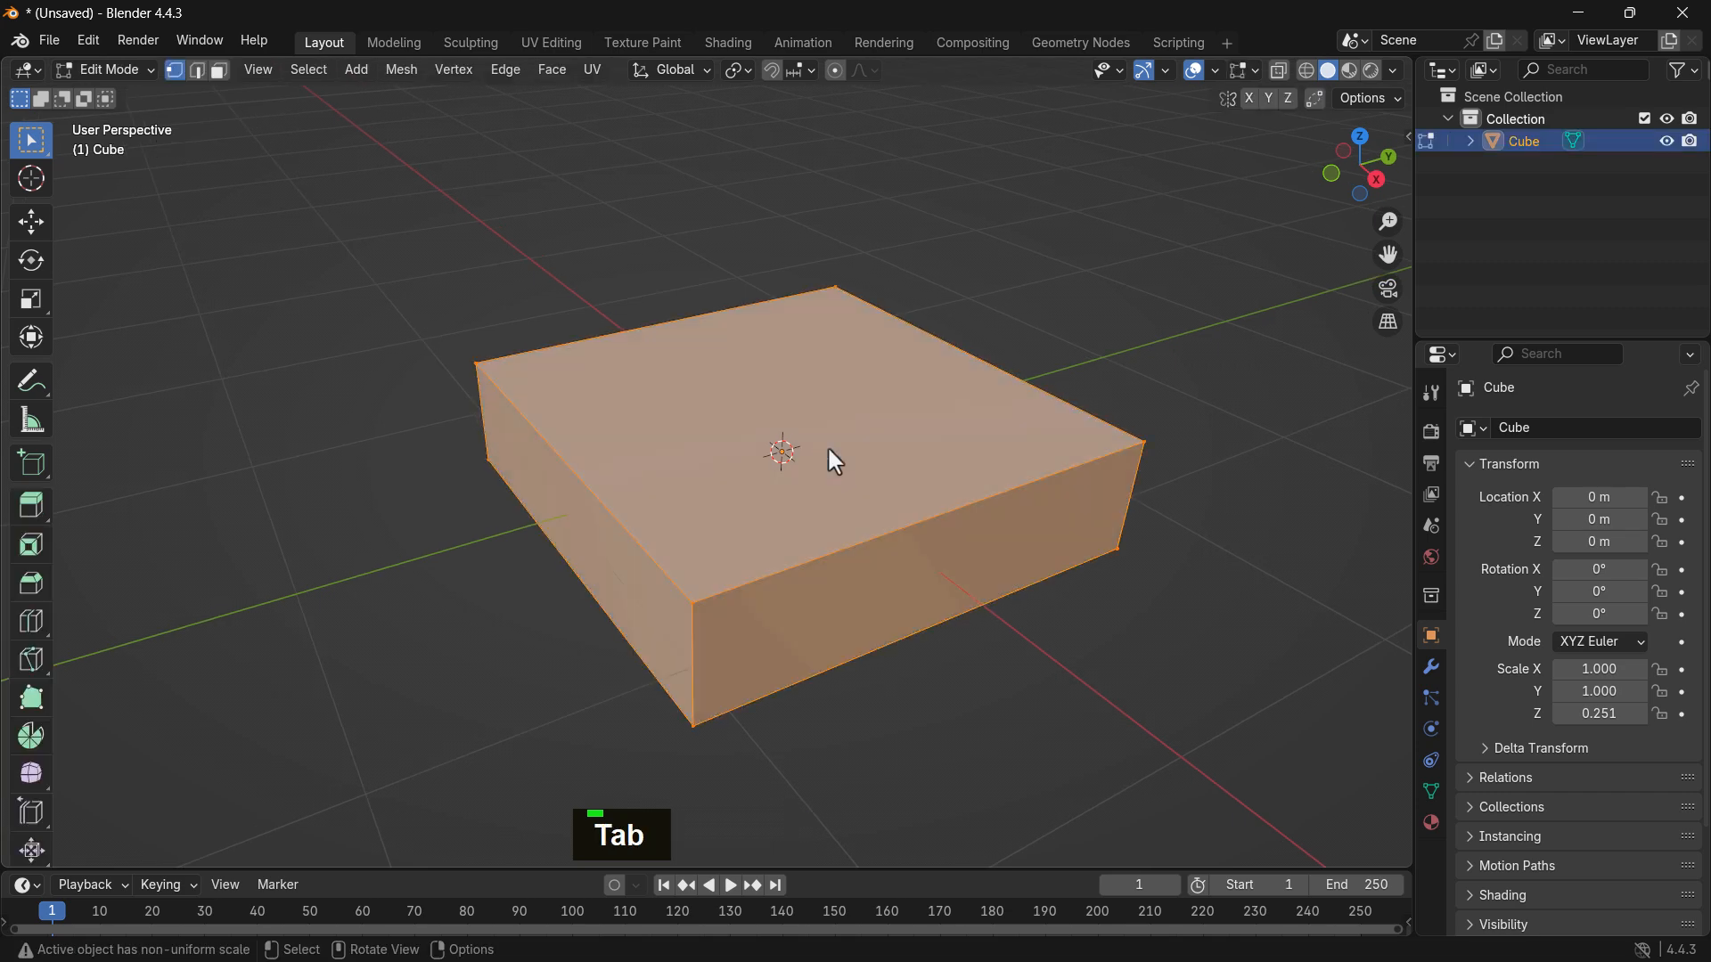
left_click(849, 383)
Step: Try deleting the top face to open the box, and undo the deletion
key("Delete")
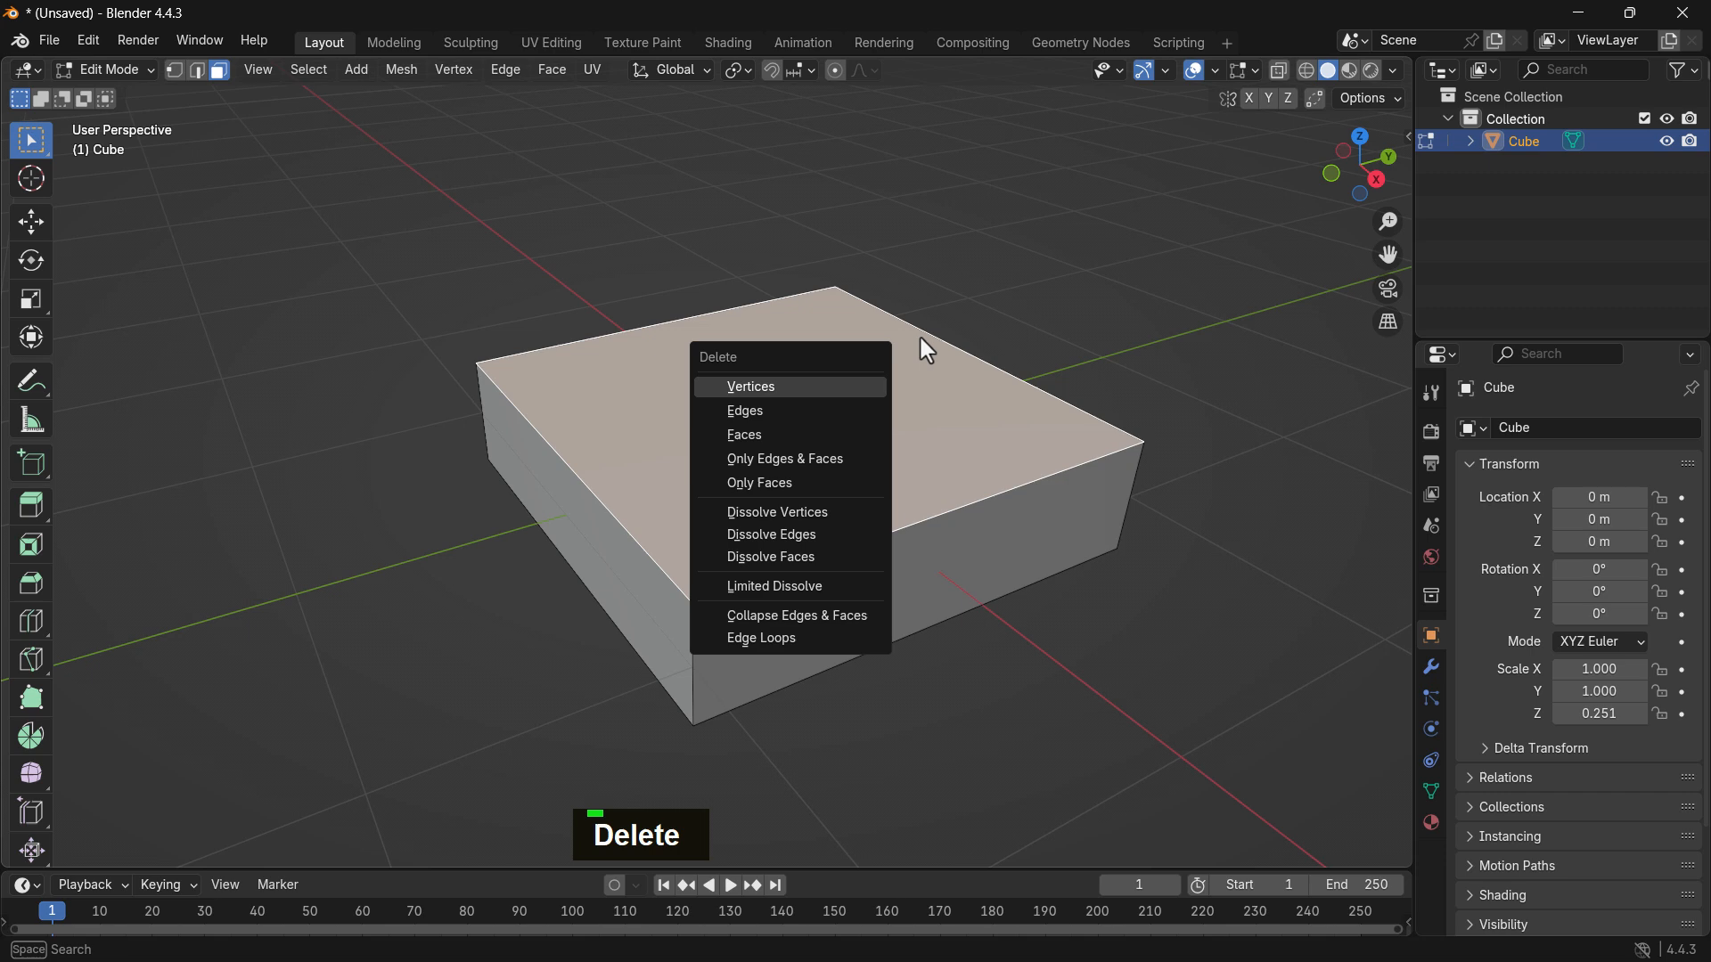
left_click(800, 433)
middle_click_drag(1013, 385, 1024, 394)
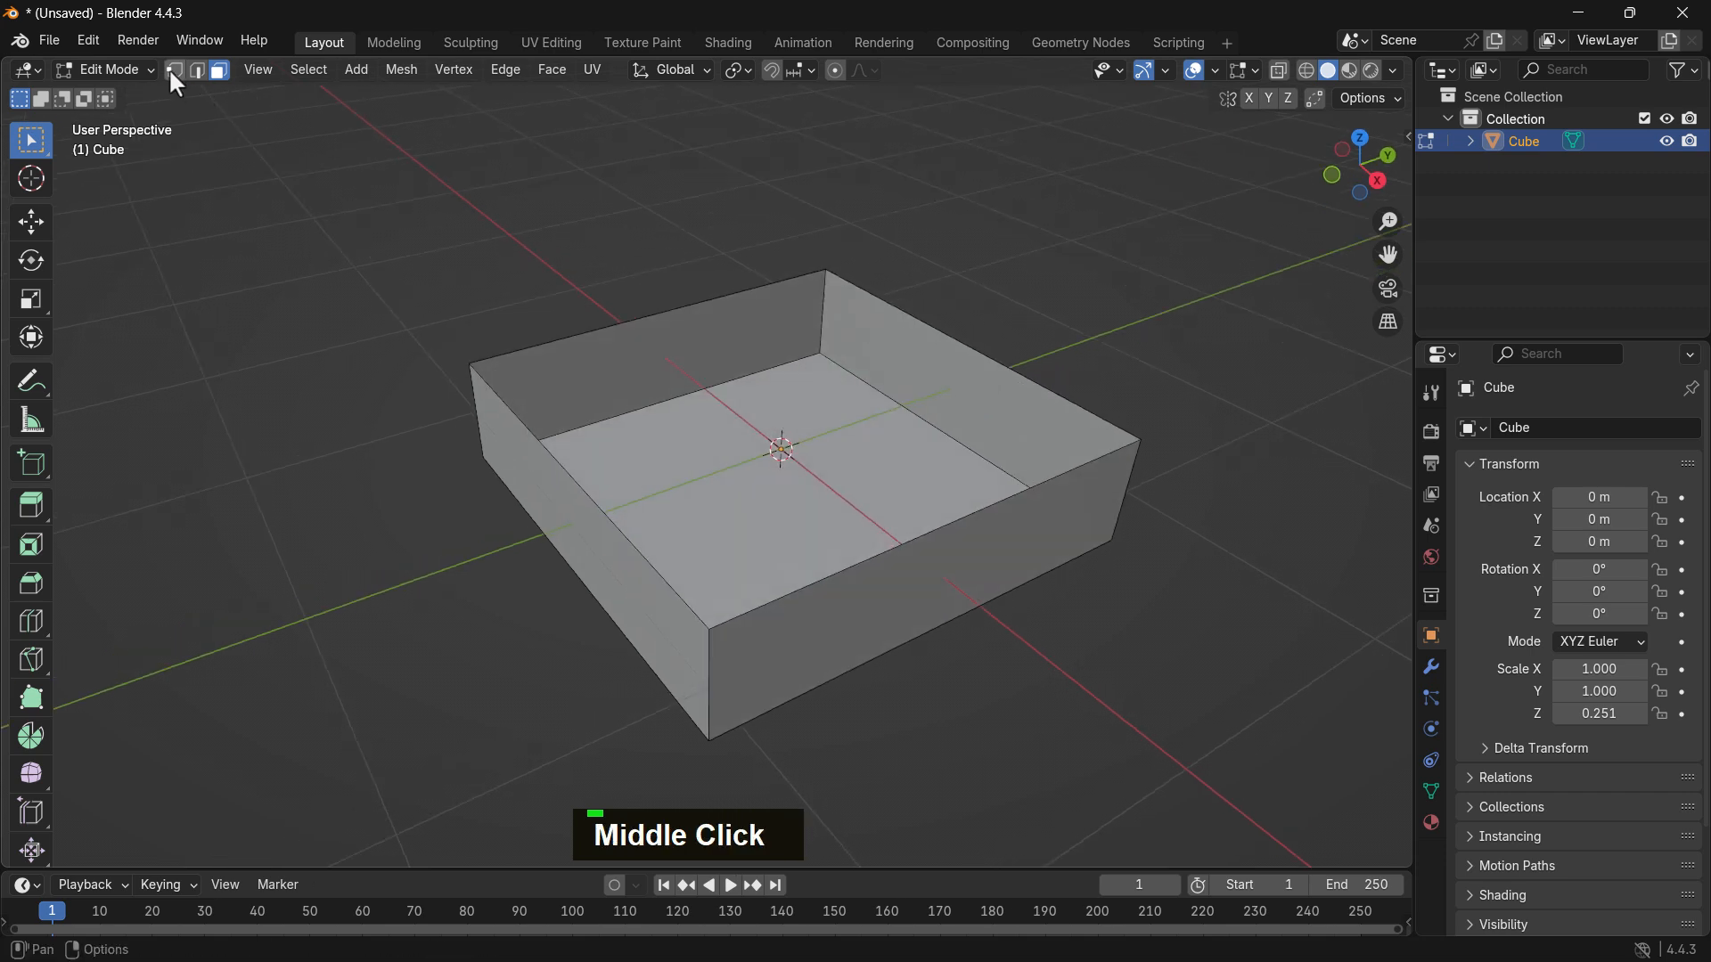
key("ctrl+z")
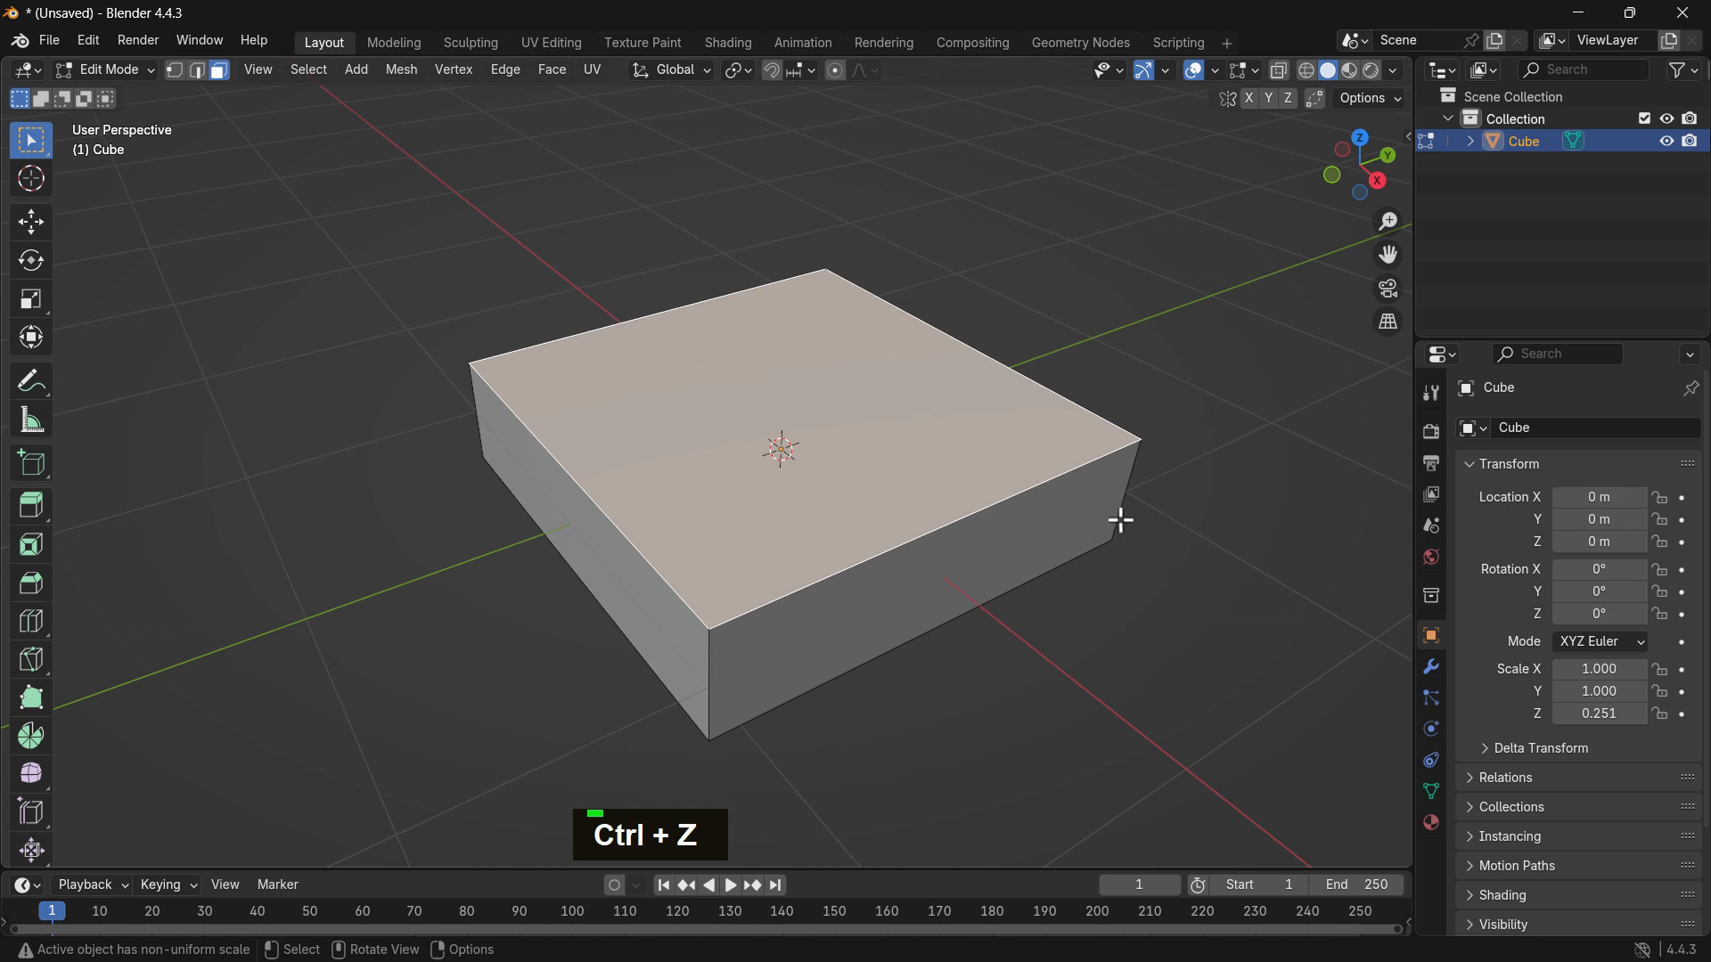
Step: Inset the top face by about 0.1 m and extrude it about 0.3 m downward to hollow out the box
key("i")
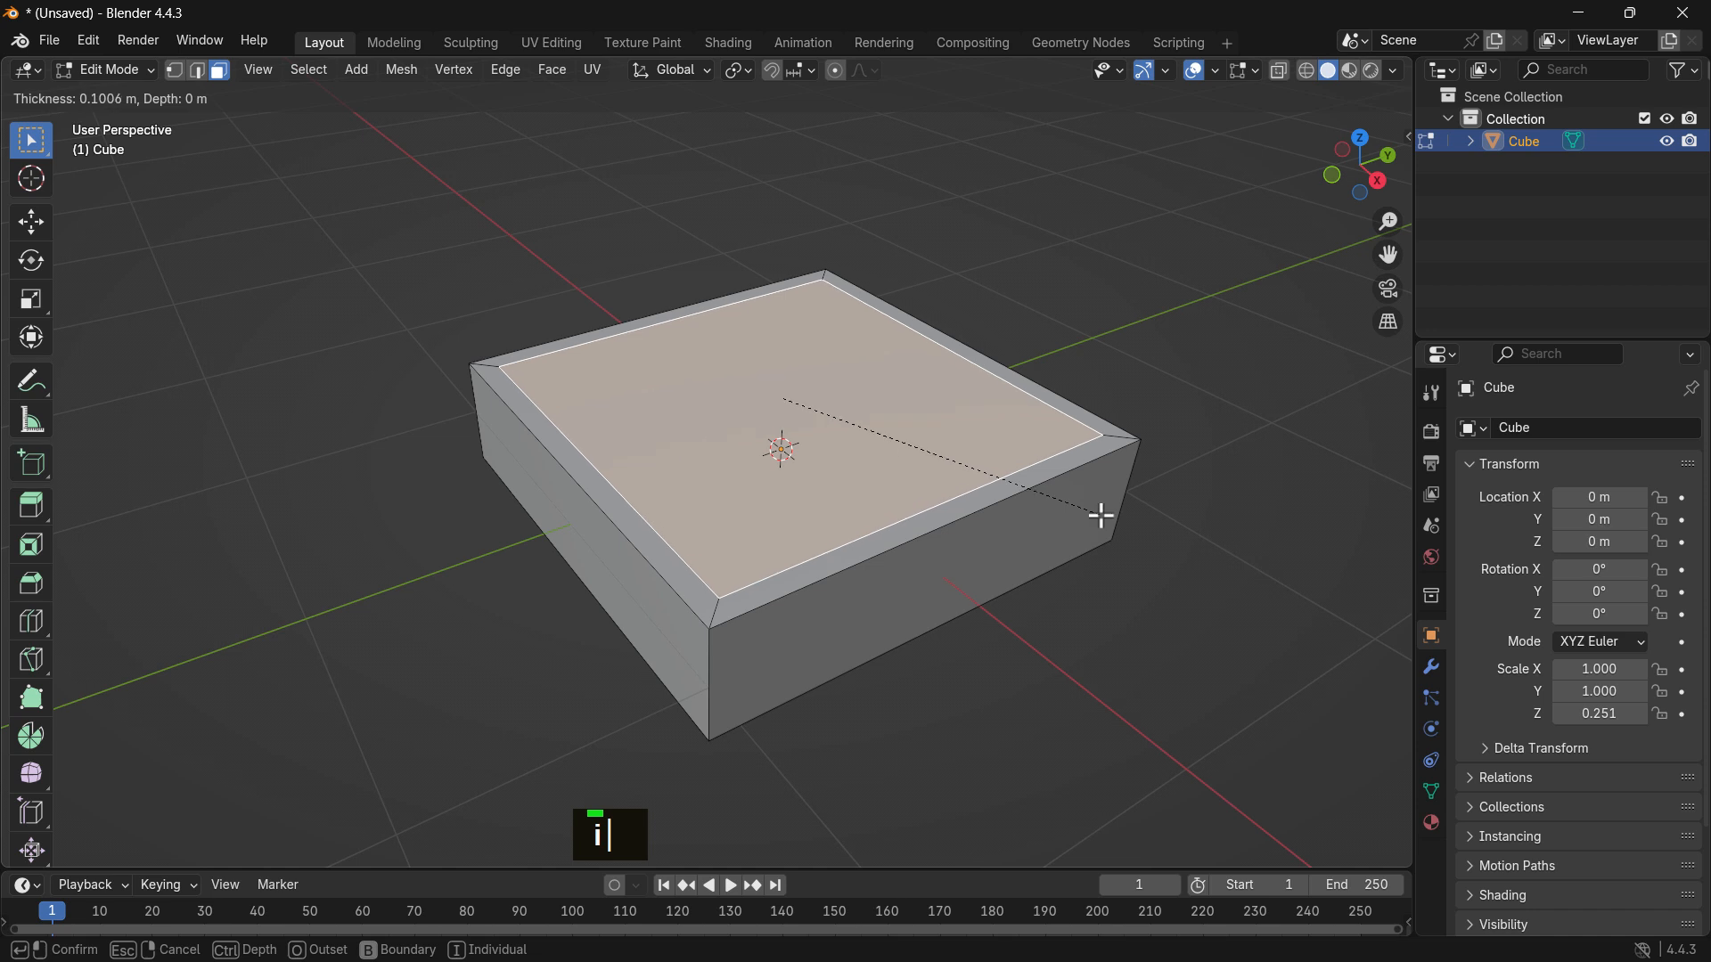
left_click(1102, 513)
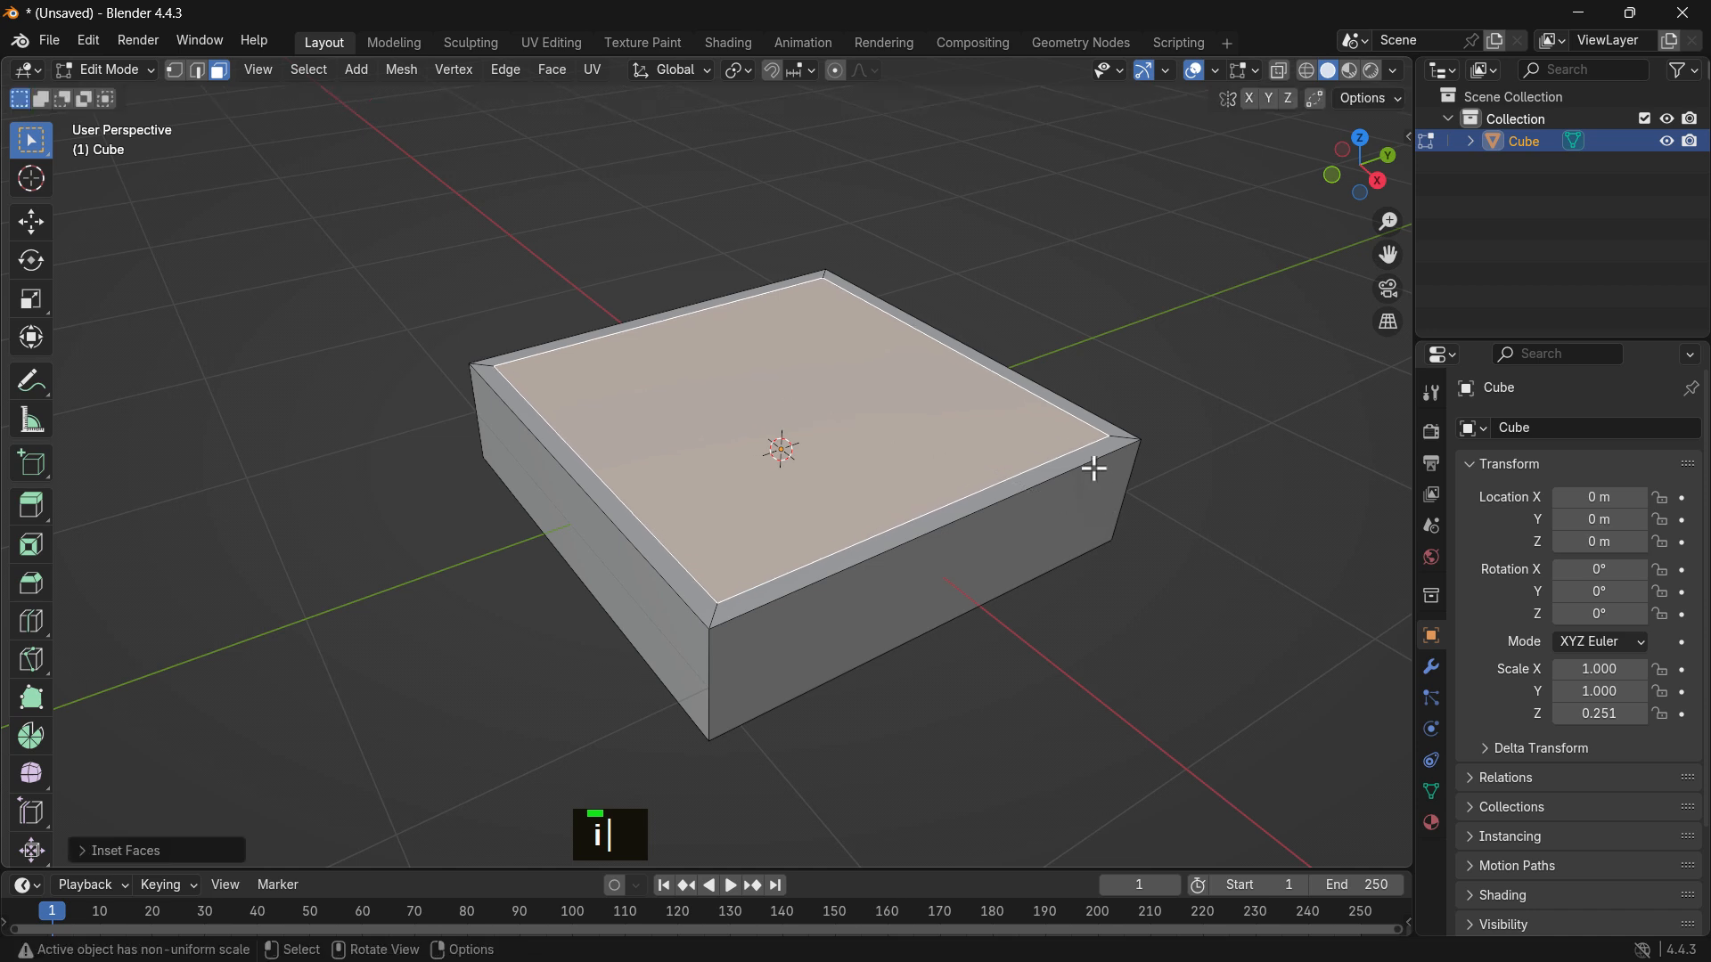
key("e")
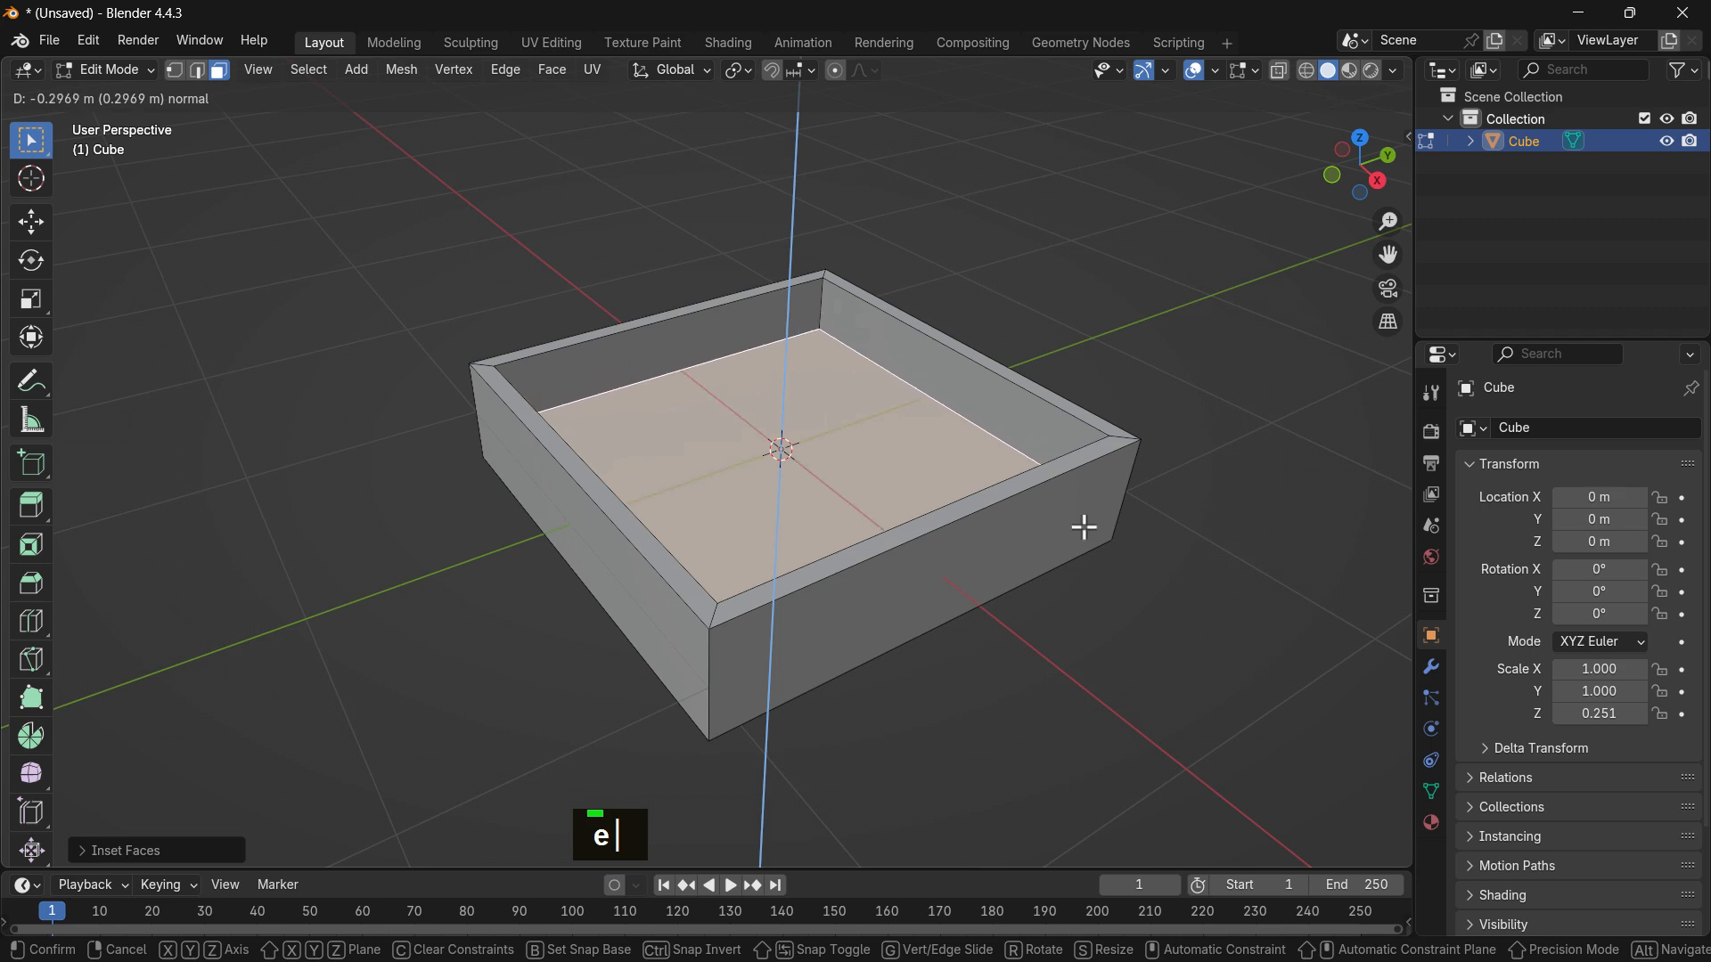
left_click(1084, 527)
Step: Inset the box's inner floor face twice, by about 0.08 m and another 0.19 m
middle_click_drag(1016, 368, 1035, 412)
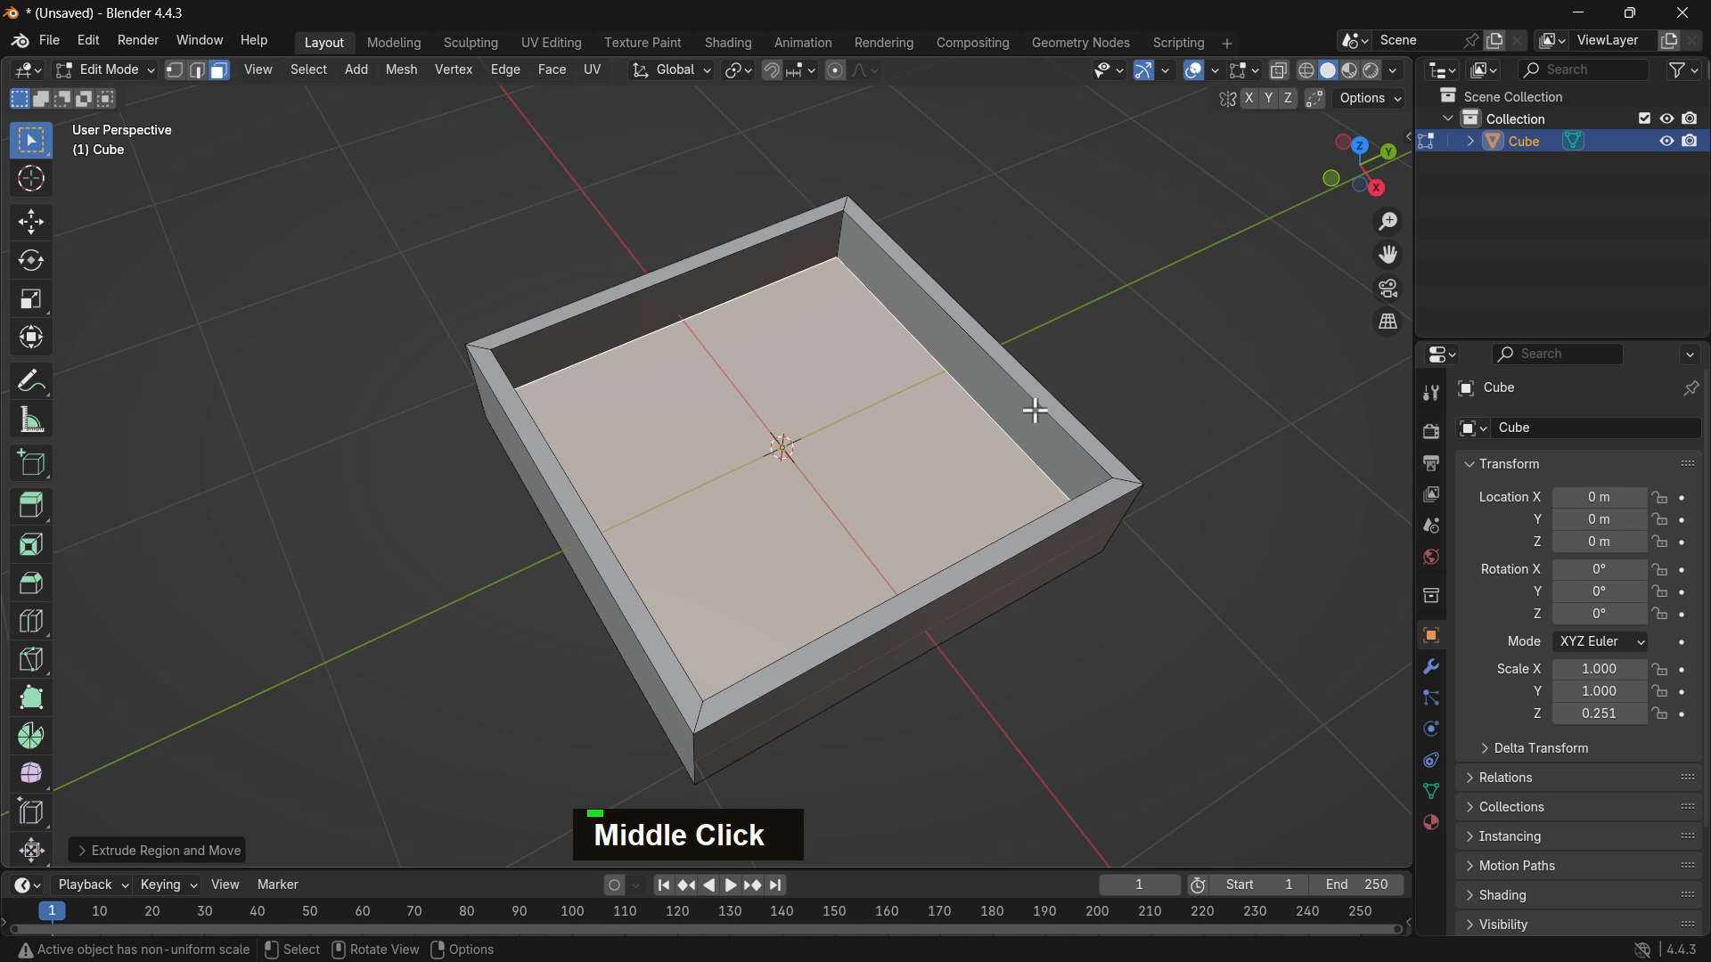
key("i")
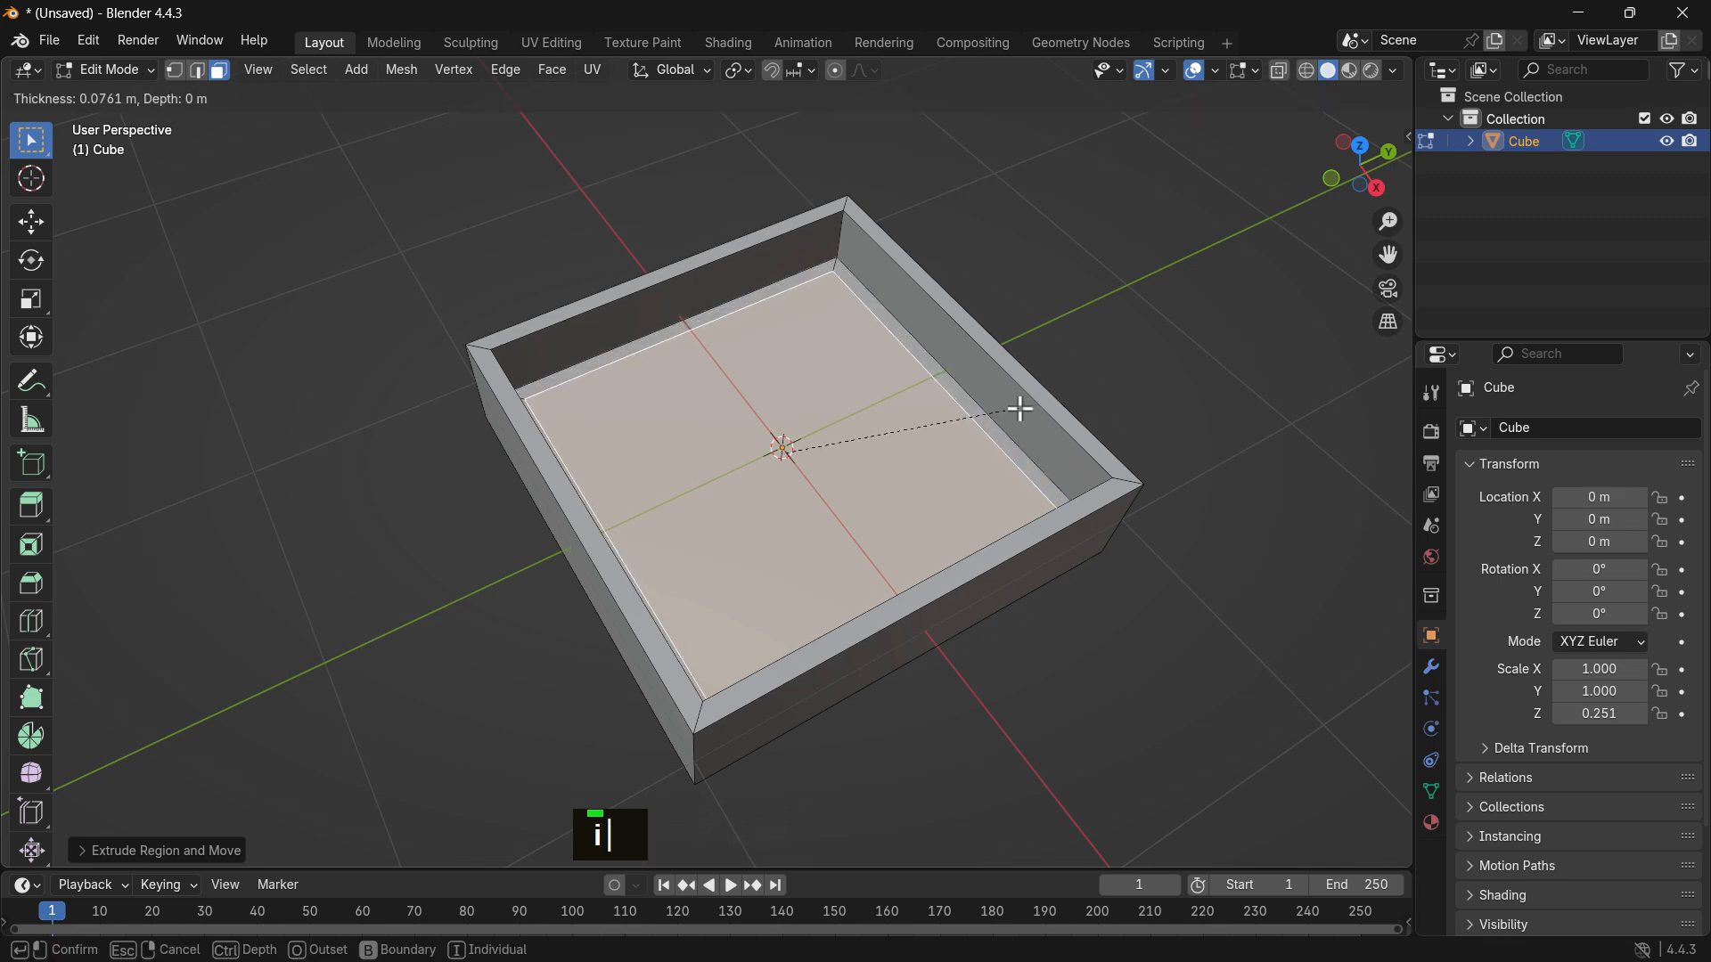
left_click(1018, 407)
key("i")
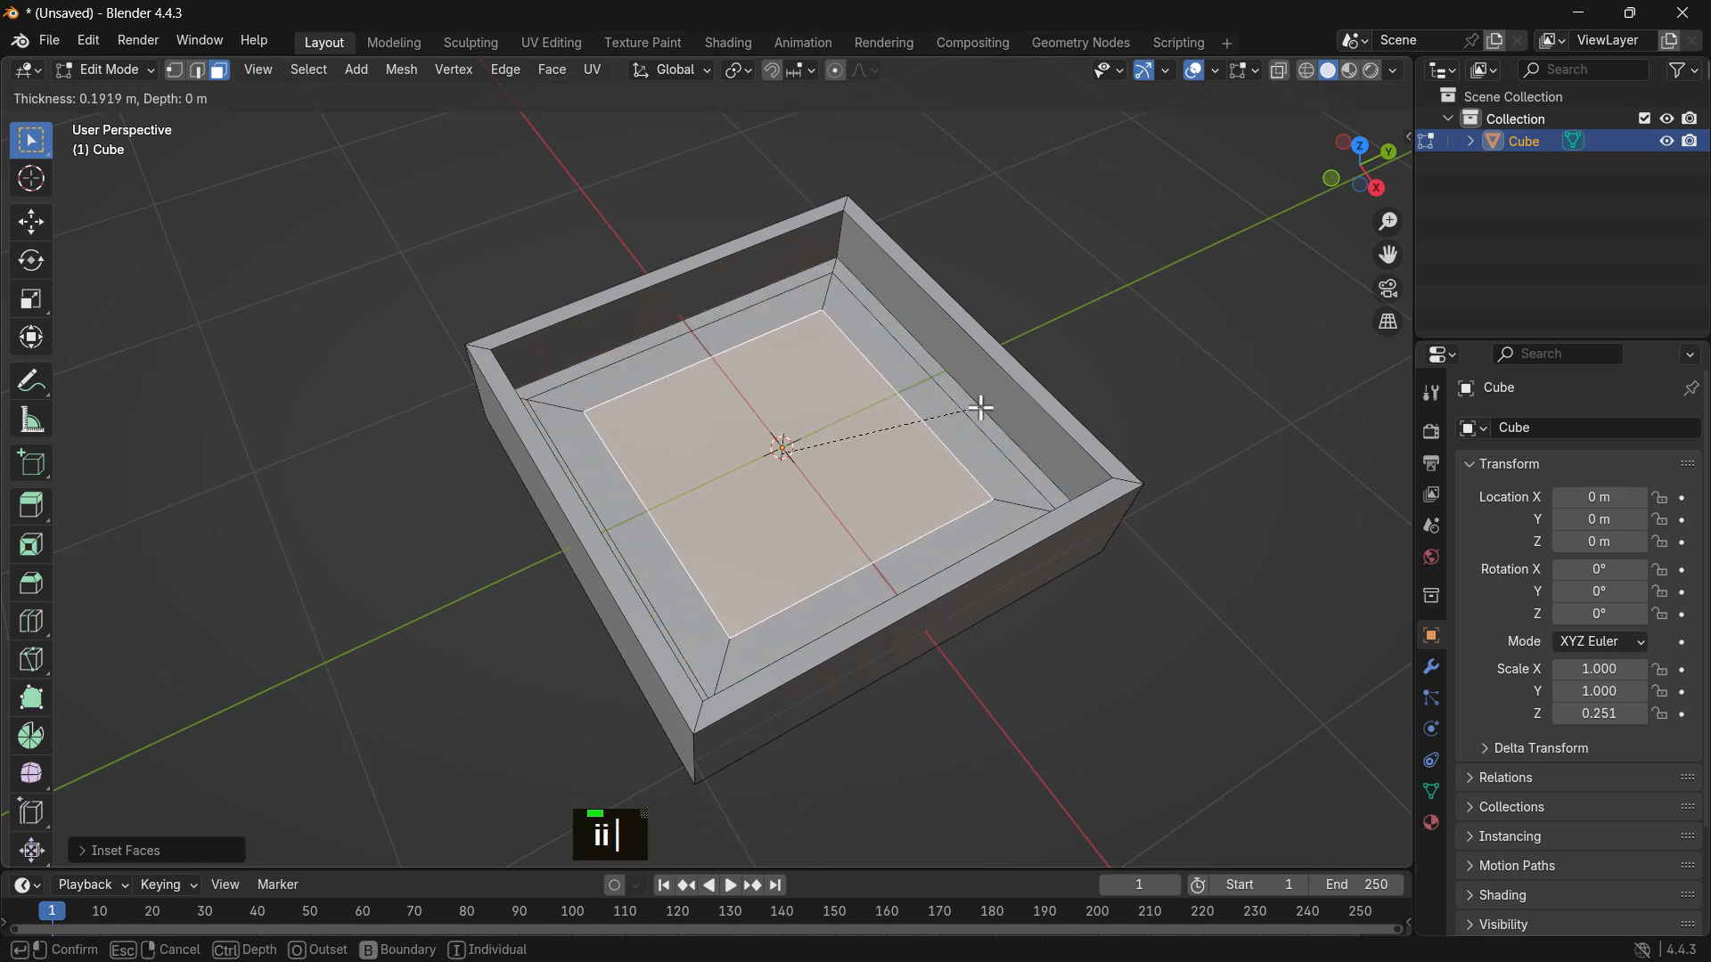
left_click(982, 403)
Step: Add a horizontal loop cut around the inner walls, slid up close to the rim by a factor of about 0.72
scroll(946, 379, "up", 2)
middle_click_drag(870, 291, 939, 282, "shift")
key("ctrl+r")
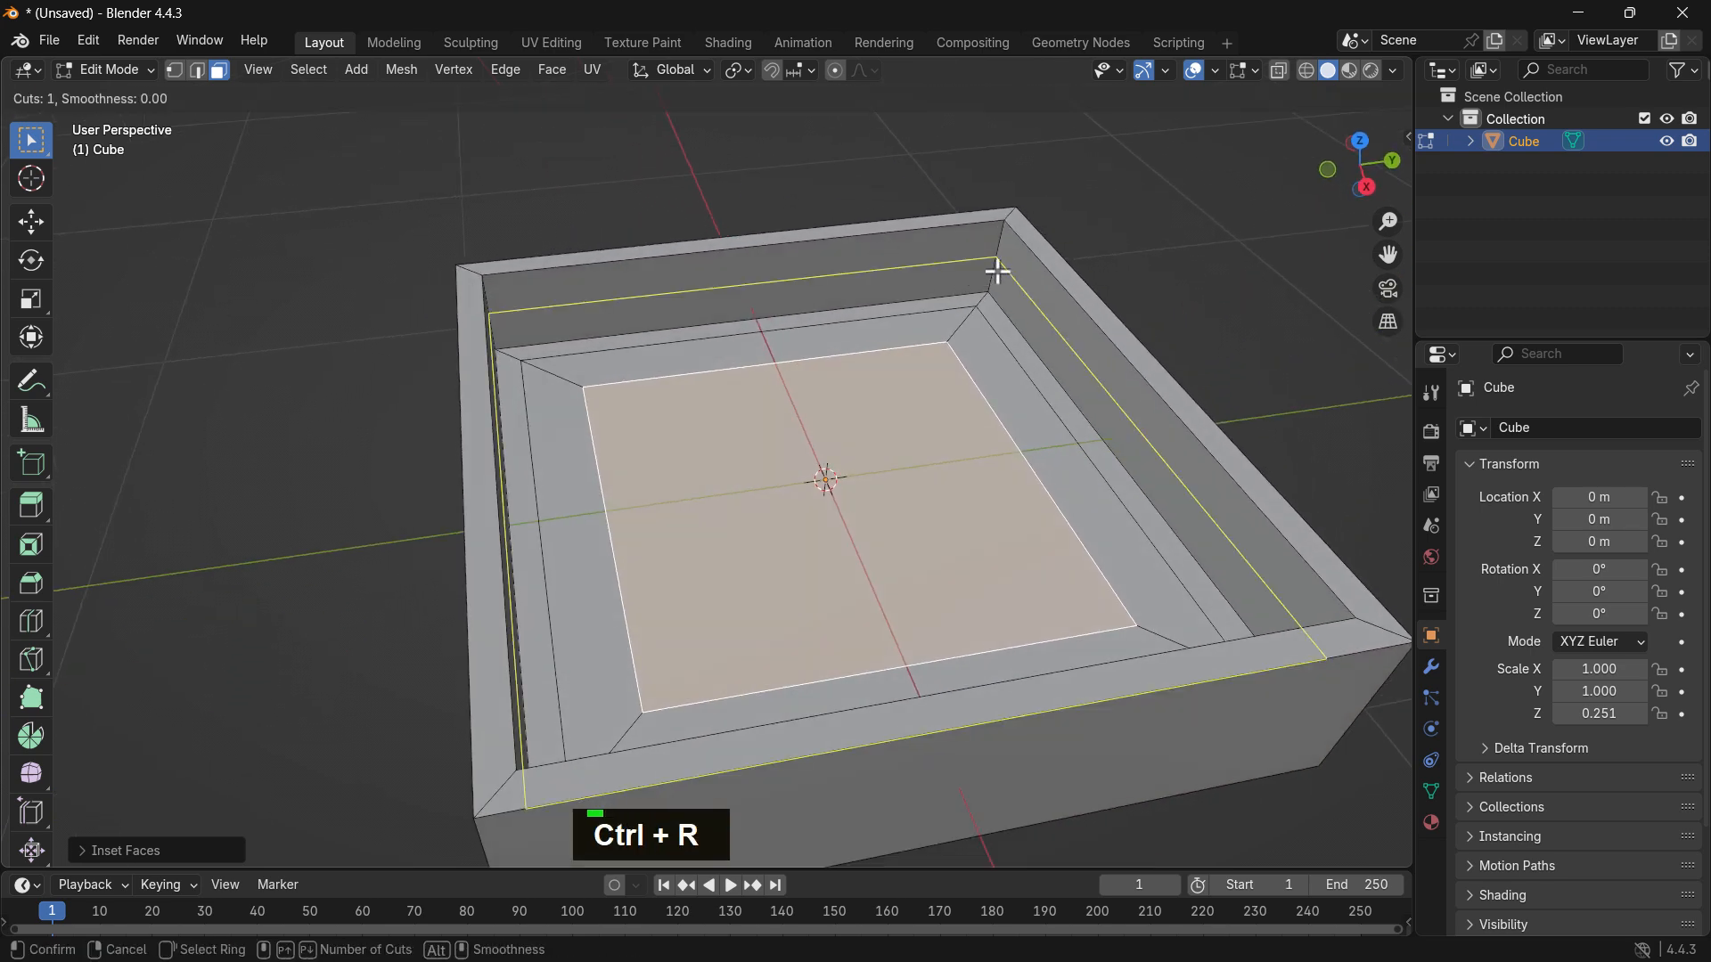
left_click(998, 272)
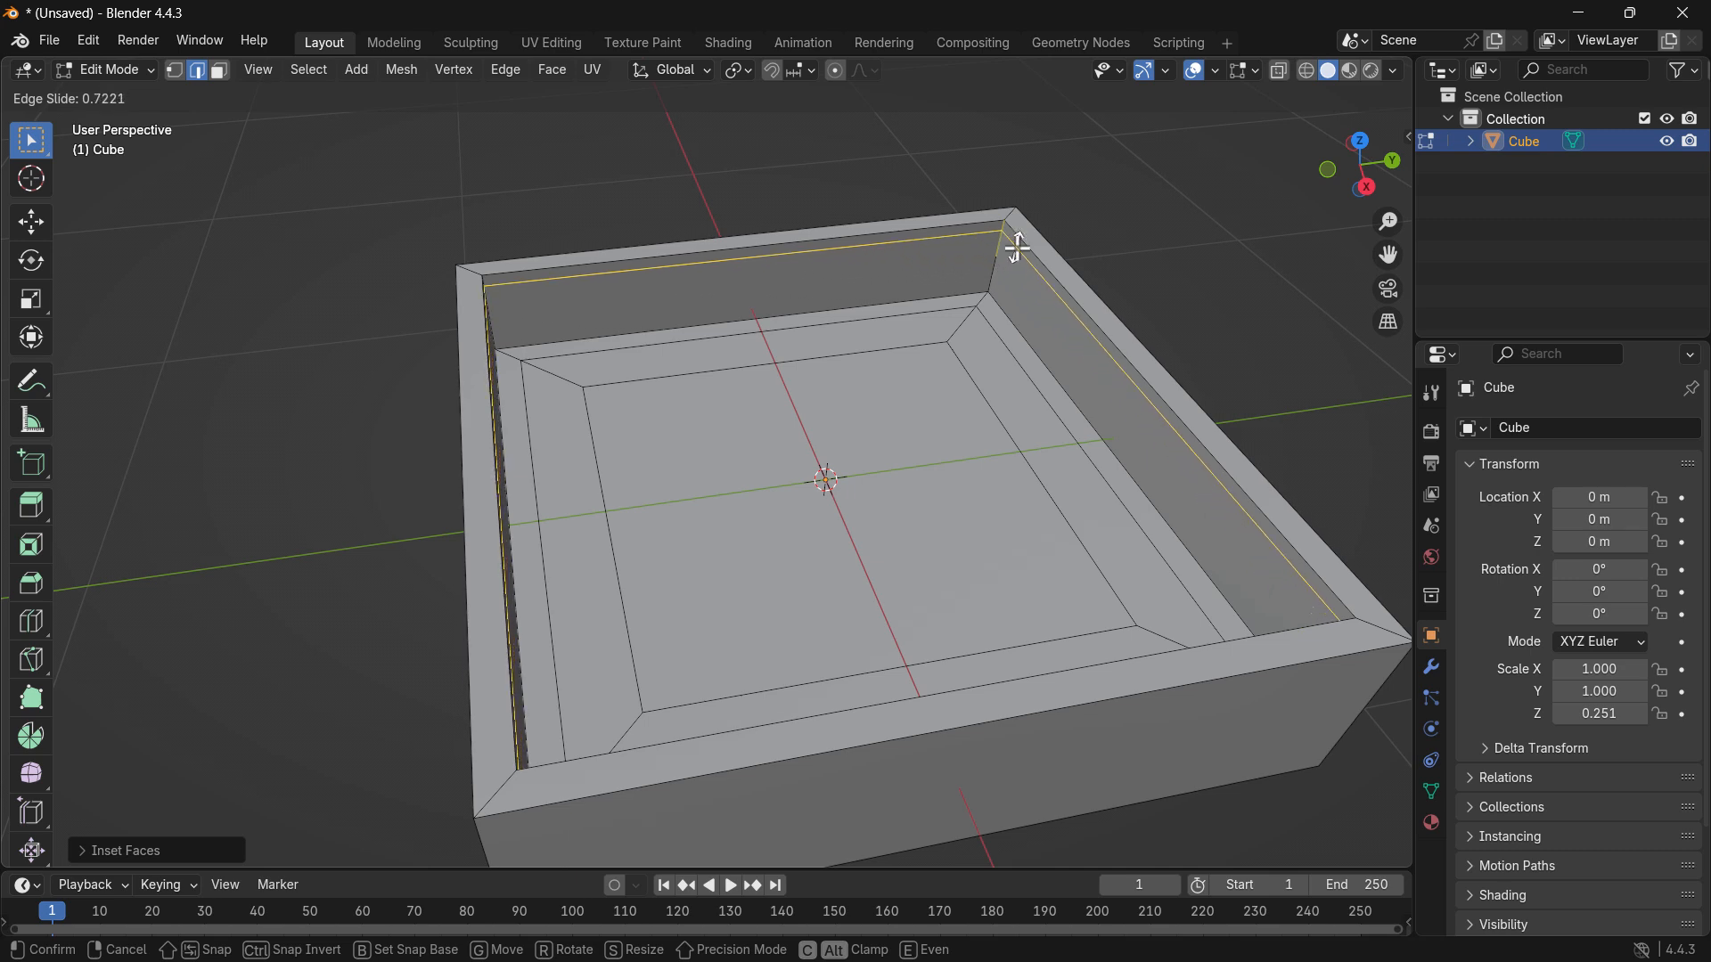
left_click(1016, 248)
Step: Add a horizontal loop cut around the inner walls, slid down toward the floor by a factor of about -0.66
key("ctrl+r")
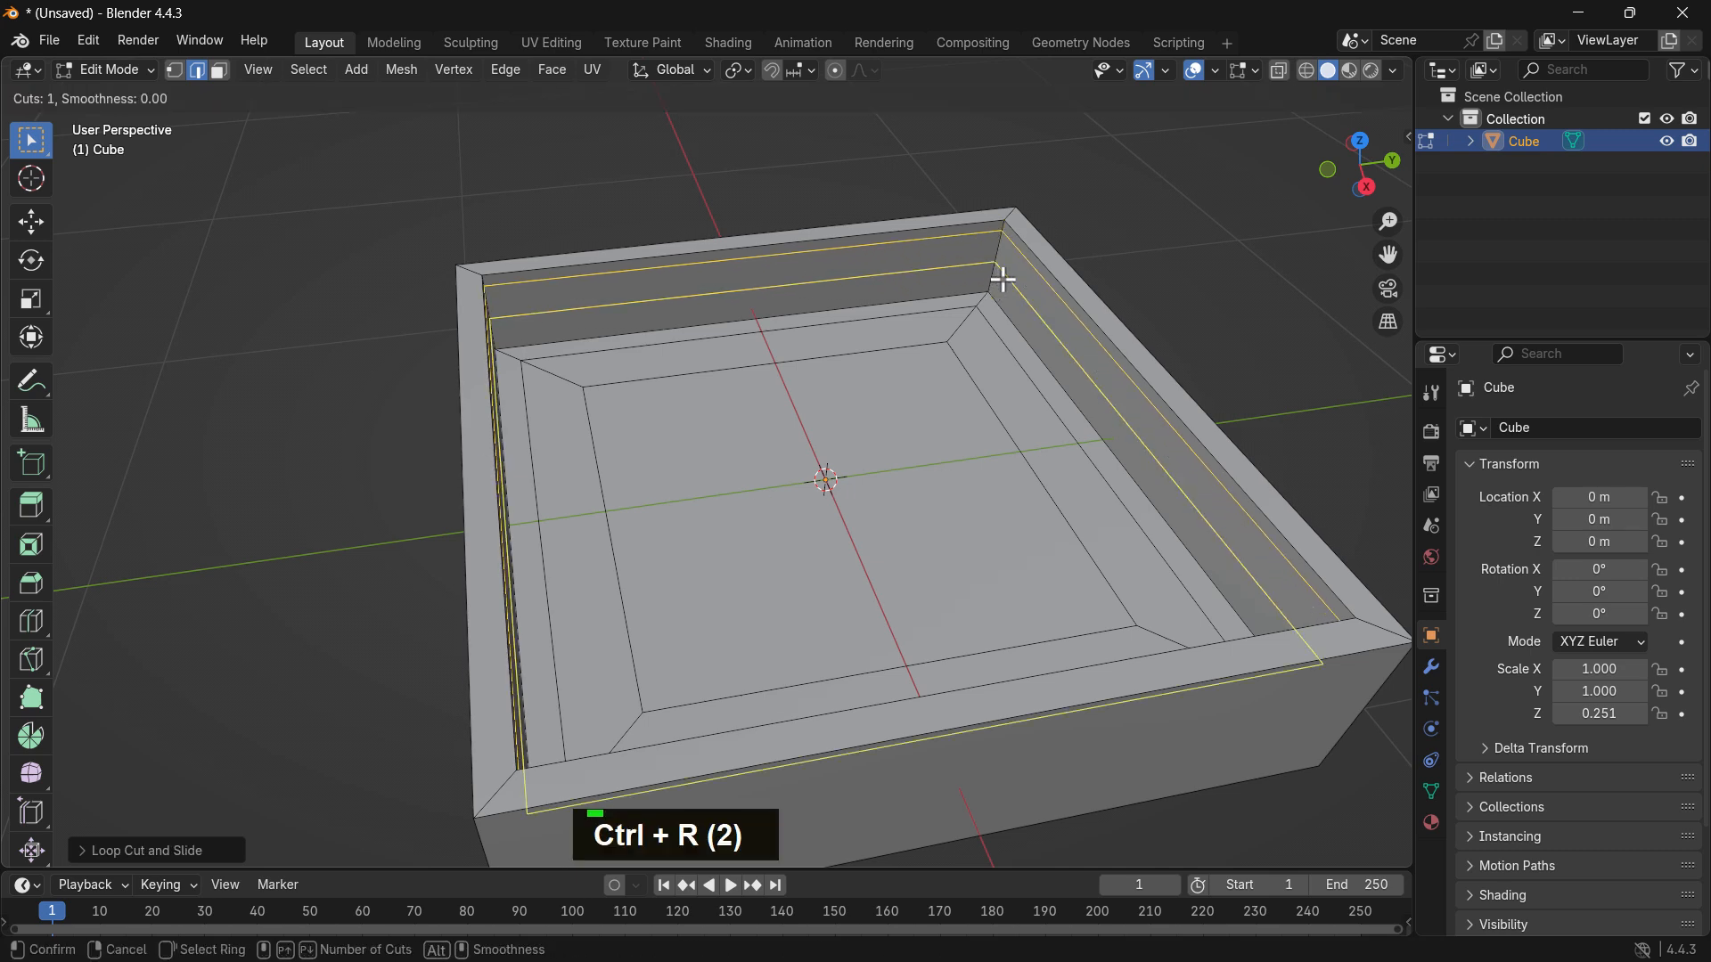
left_click(1003, 280)
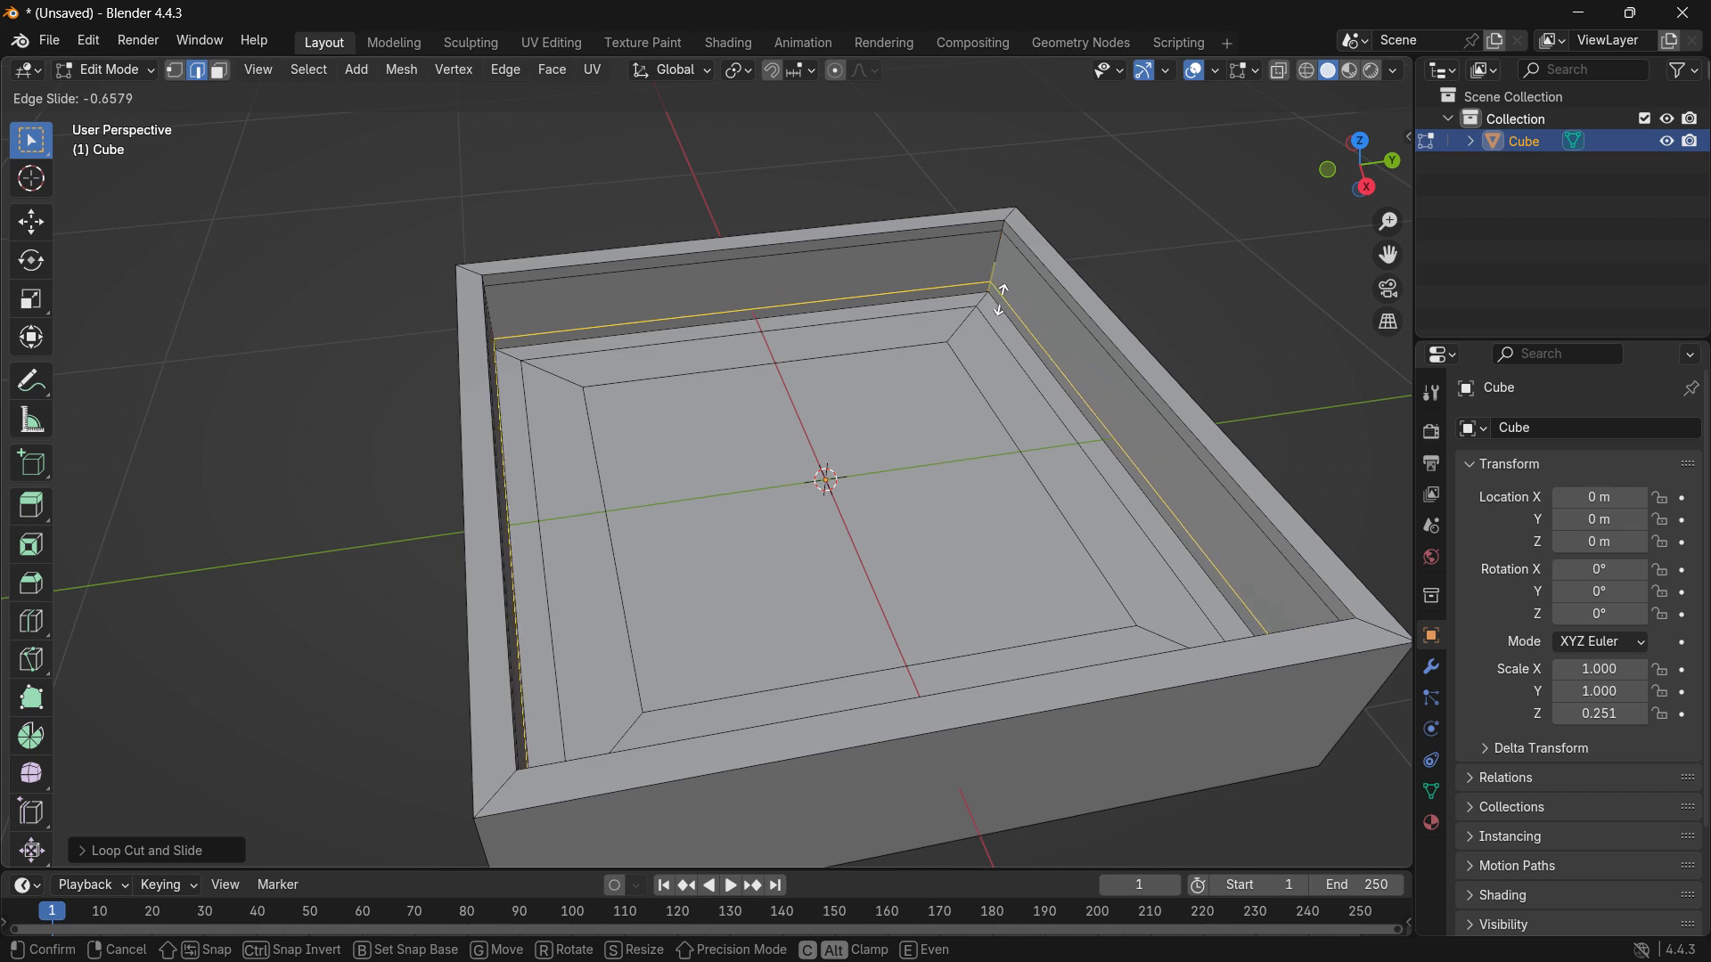
left_click(1009, 300)
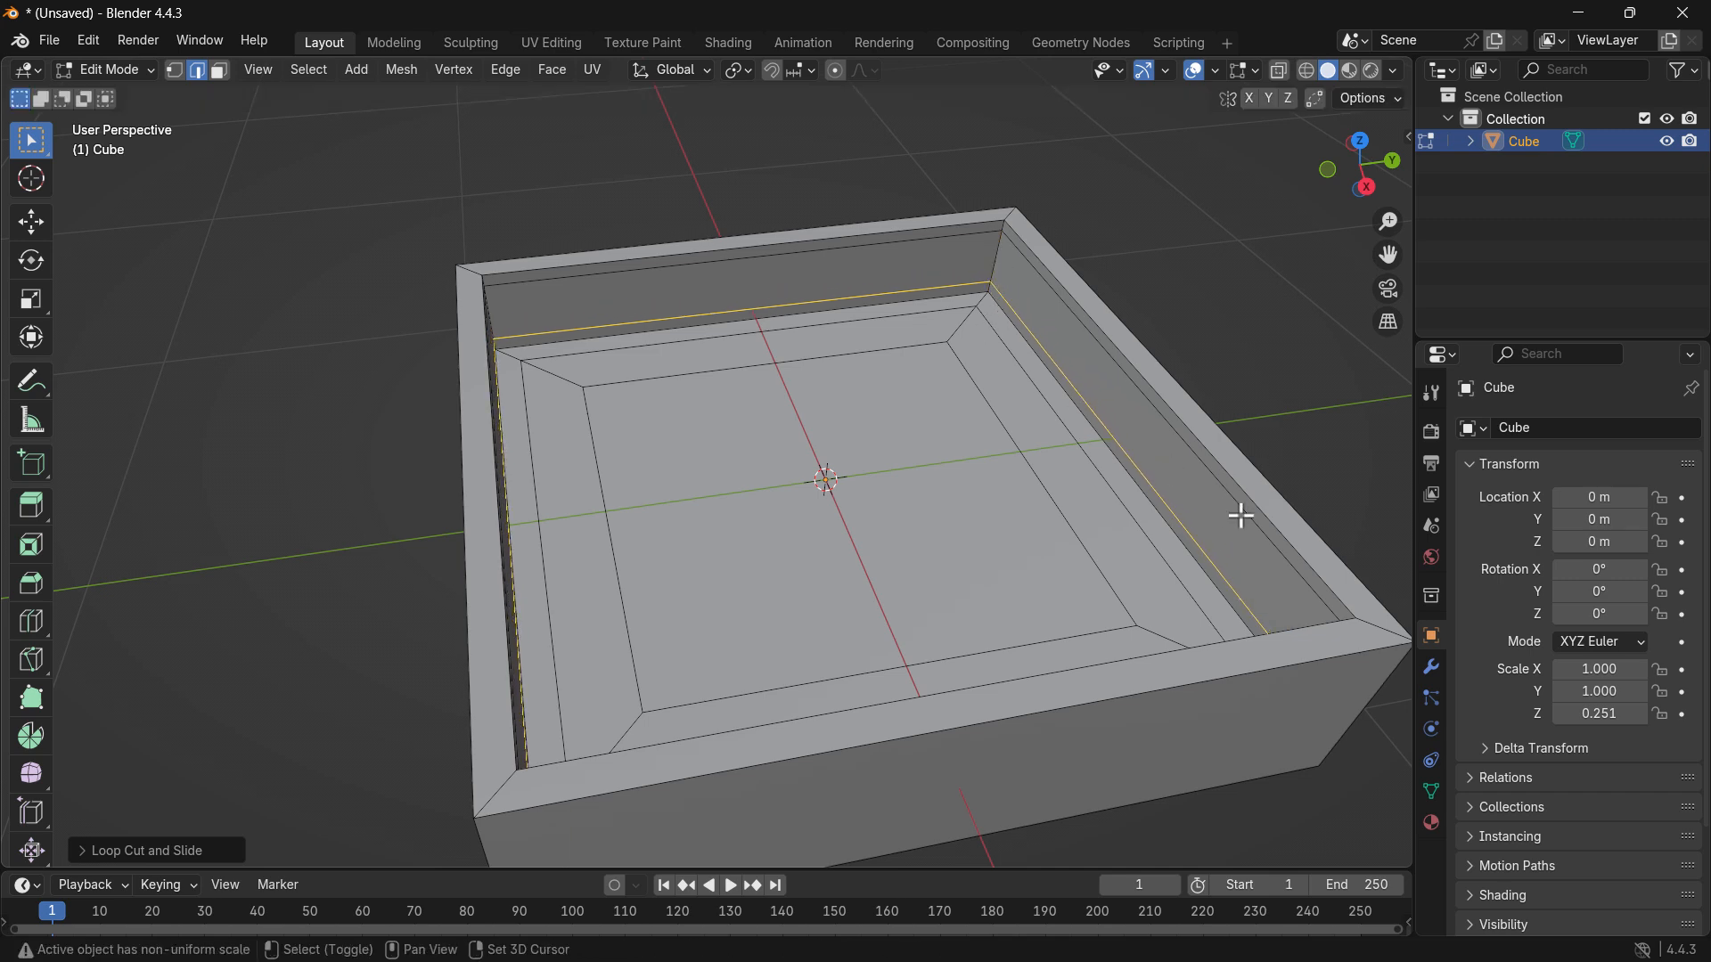
Step: Try a loop cut around the top rim, slid toward its outer edge, and undo it
middle_click_drag(1241, 508, 1108, 533, "shift")
key("ctrl")
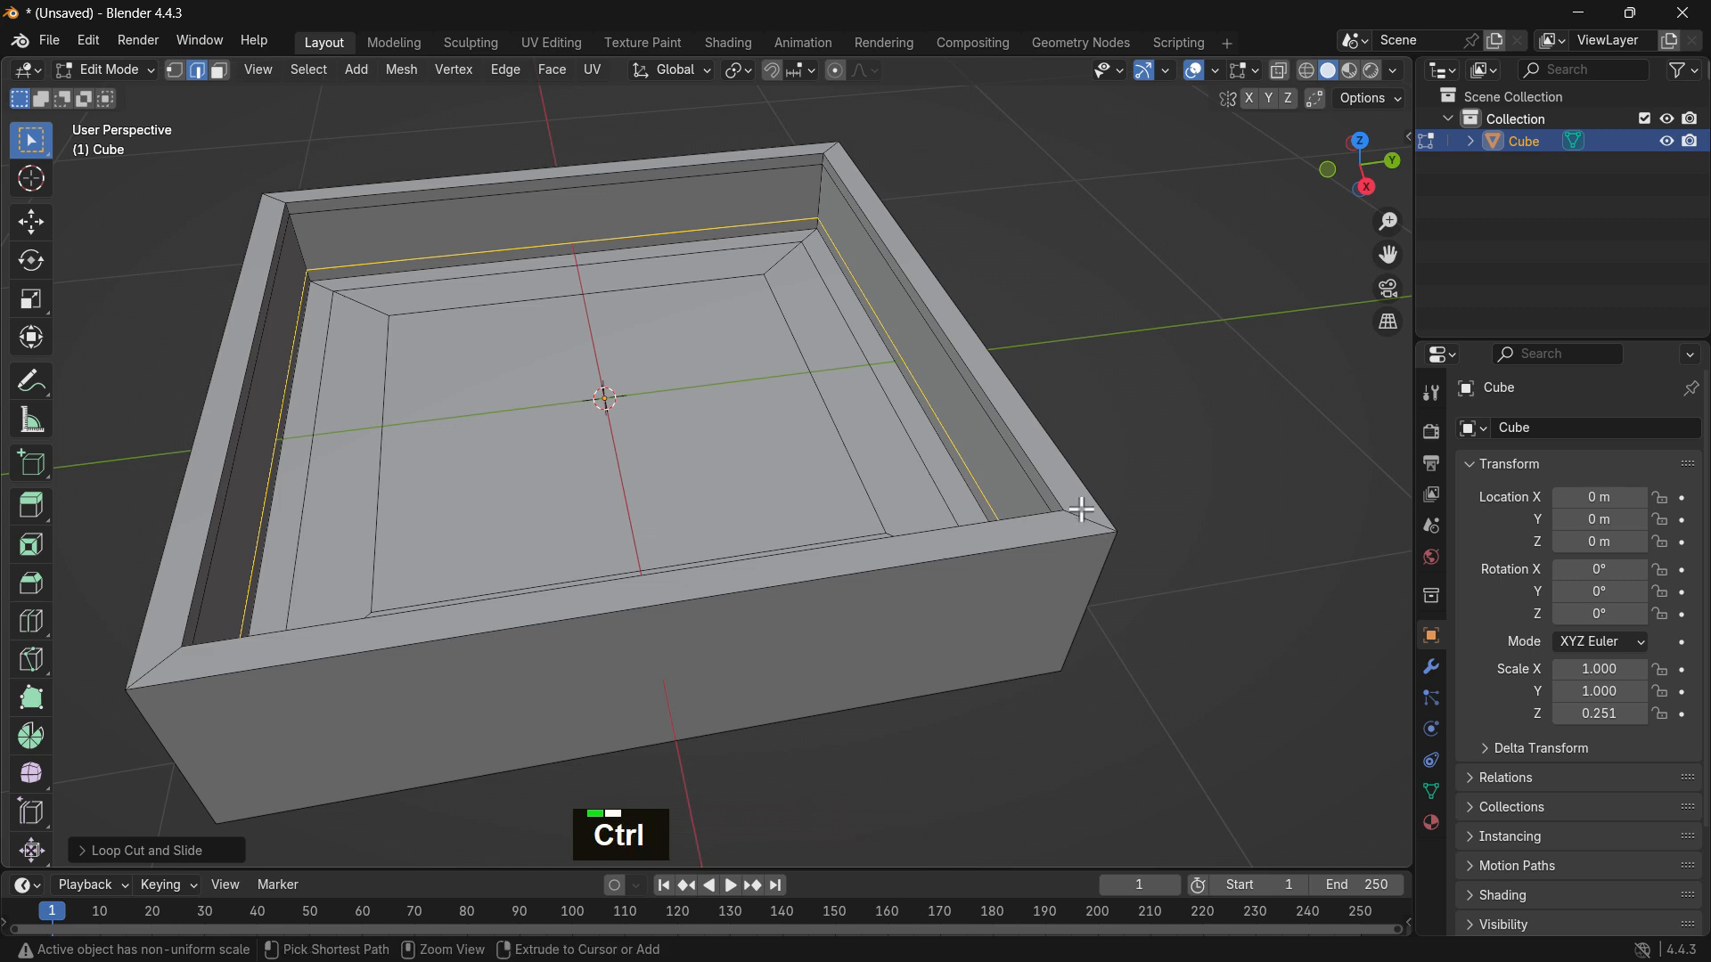
scroll(1022, 530, "down", 3)
middle_click_drag(1016, 520, 968, 529)
key("ctrl+r")
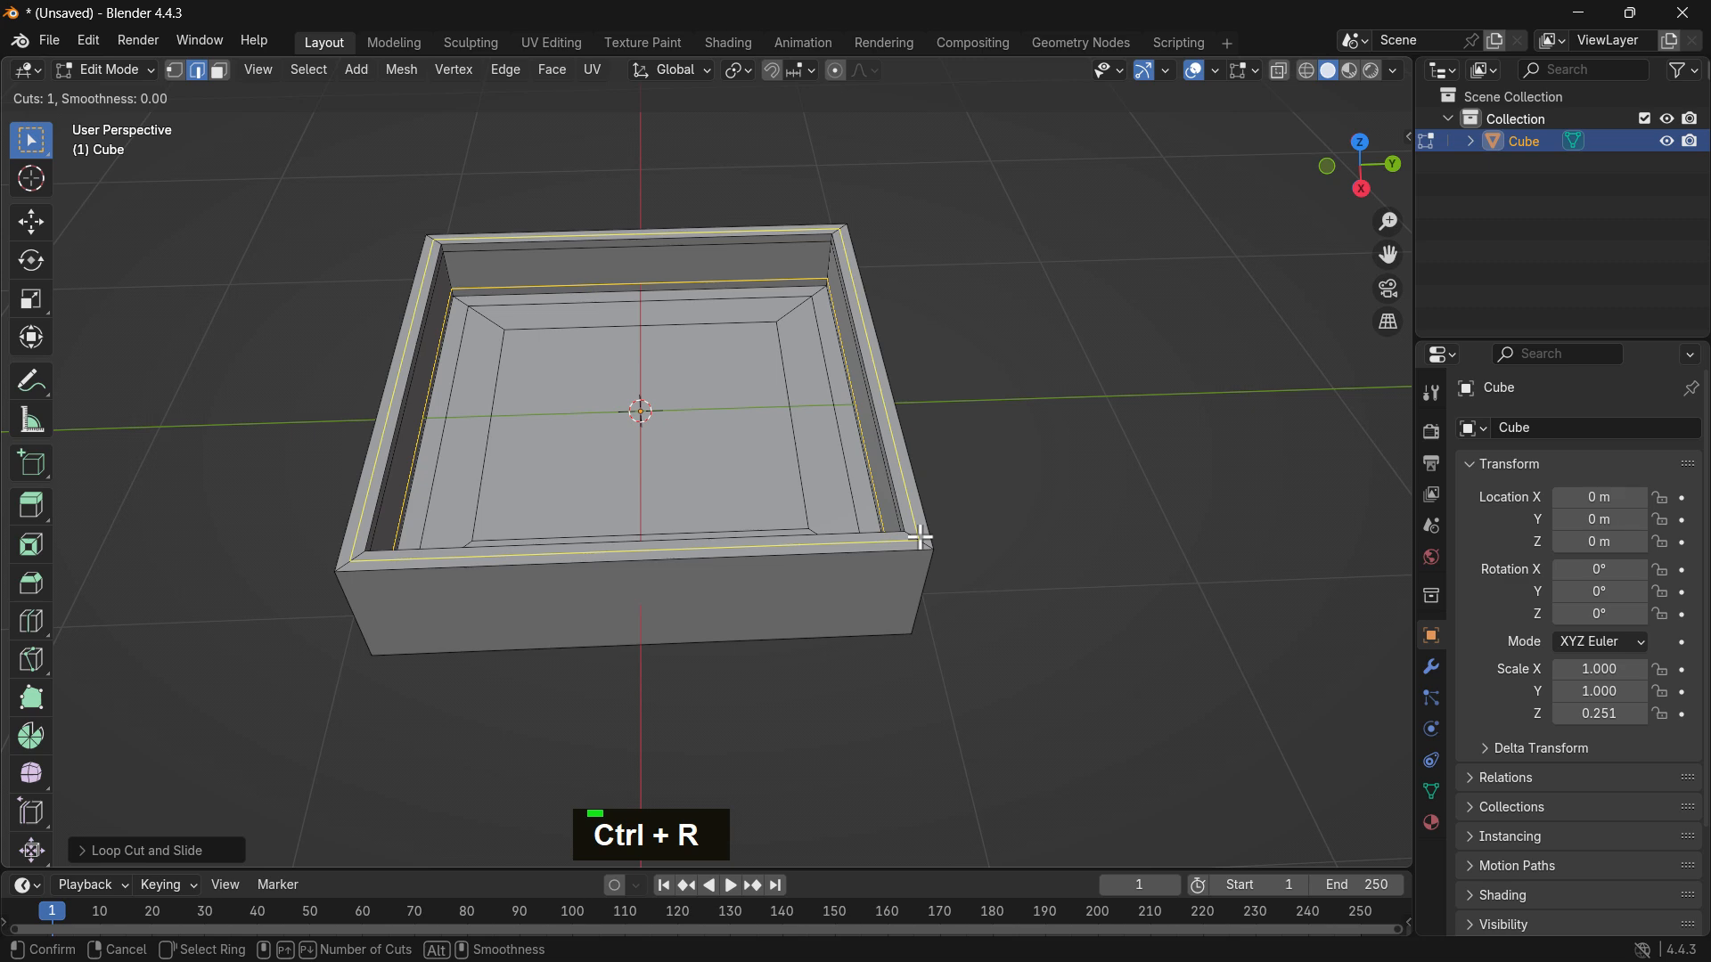
left_click(921, 537)
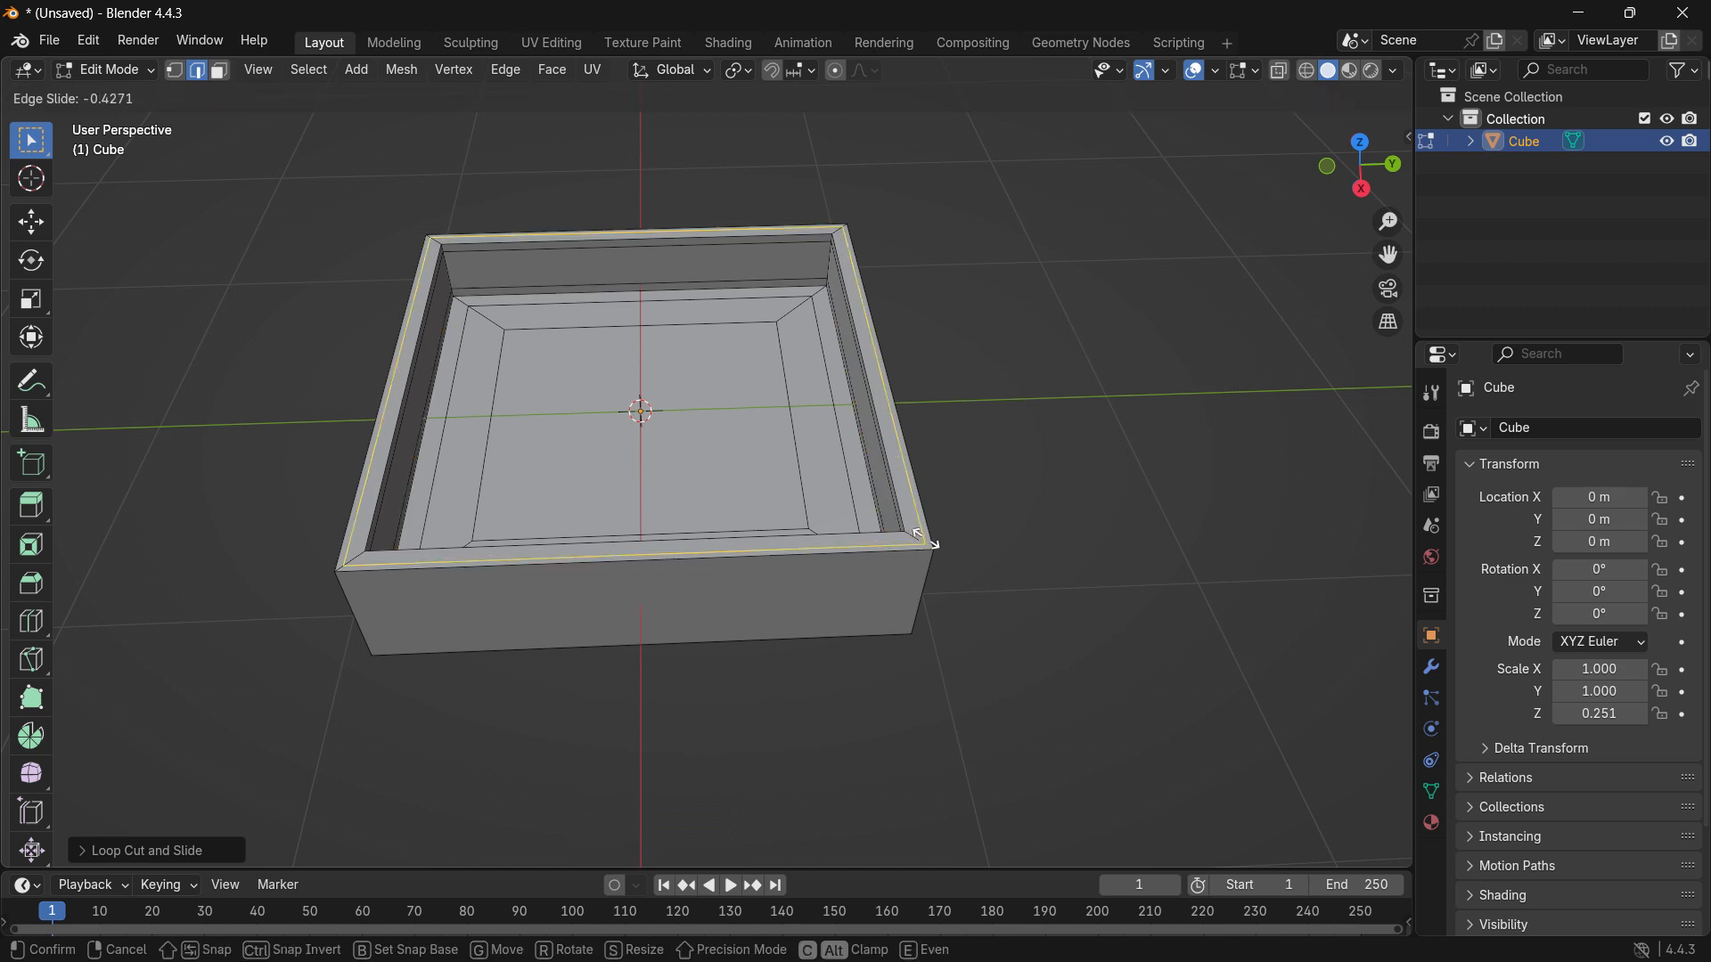
left_click(927, 539)
key("ctrl+z")
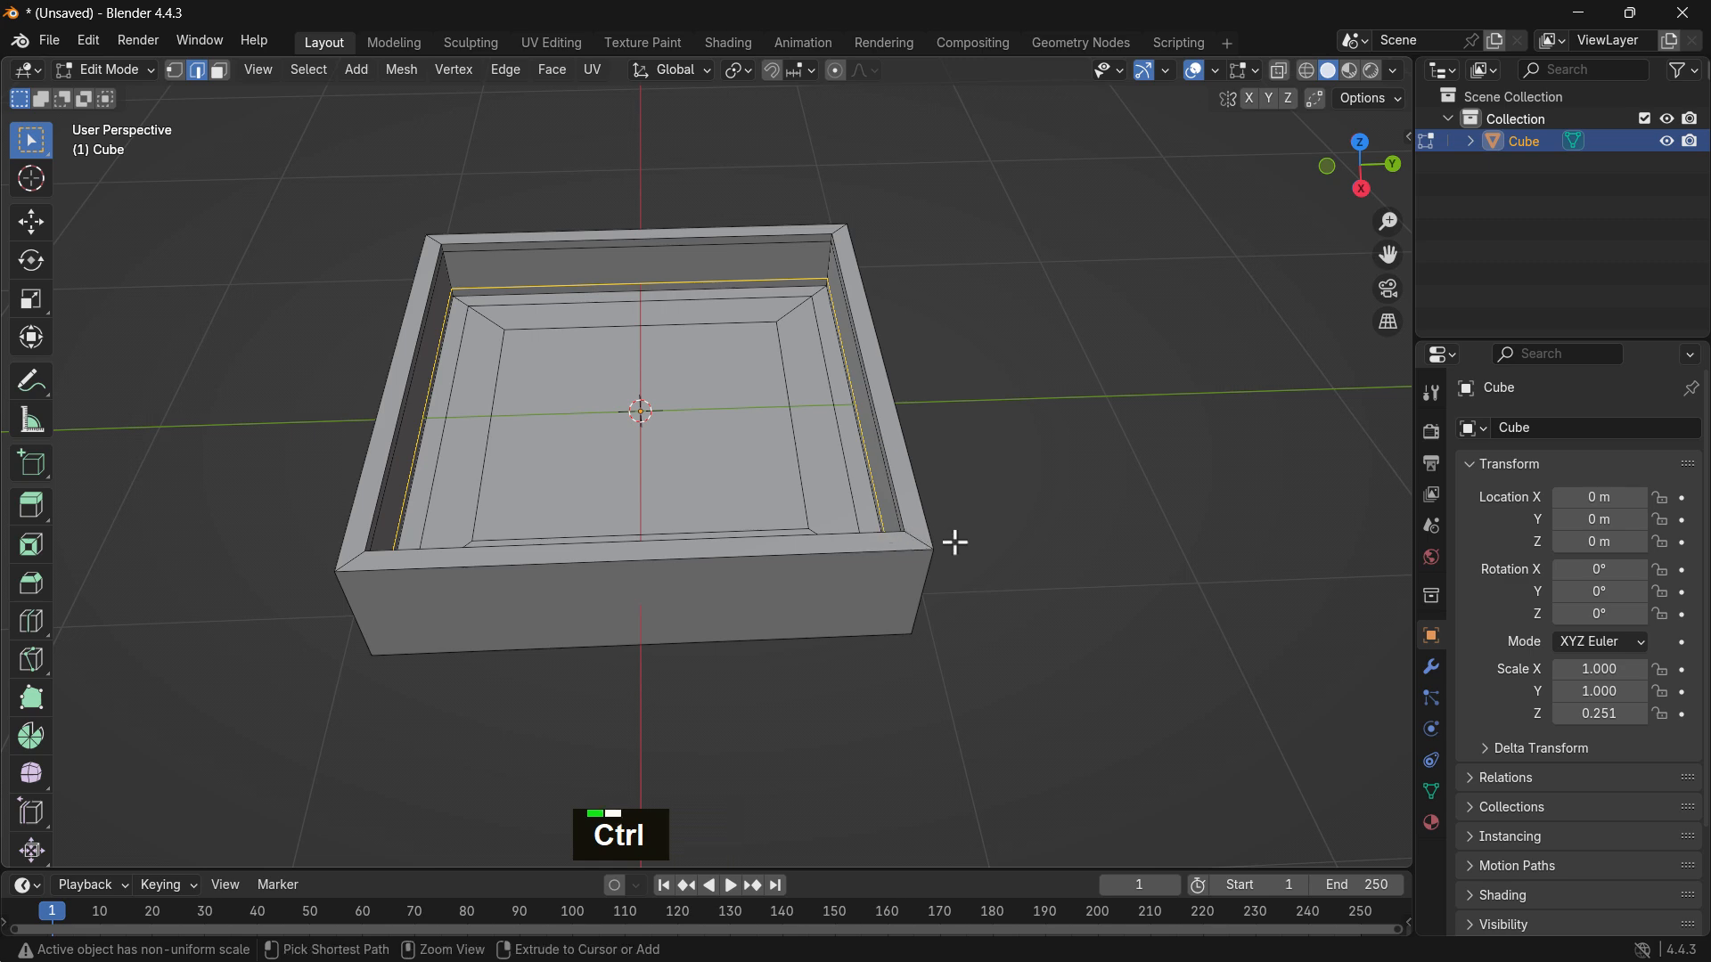
Step: Undo the loop cut near the bottom of the inner walls
key("ctrl+r")
key("Escape")
key("ctrl+z")
key("ctrl+z")
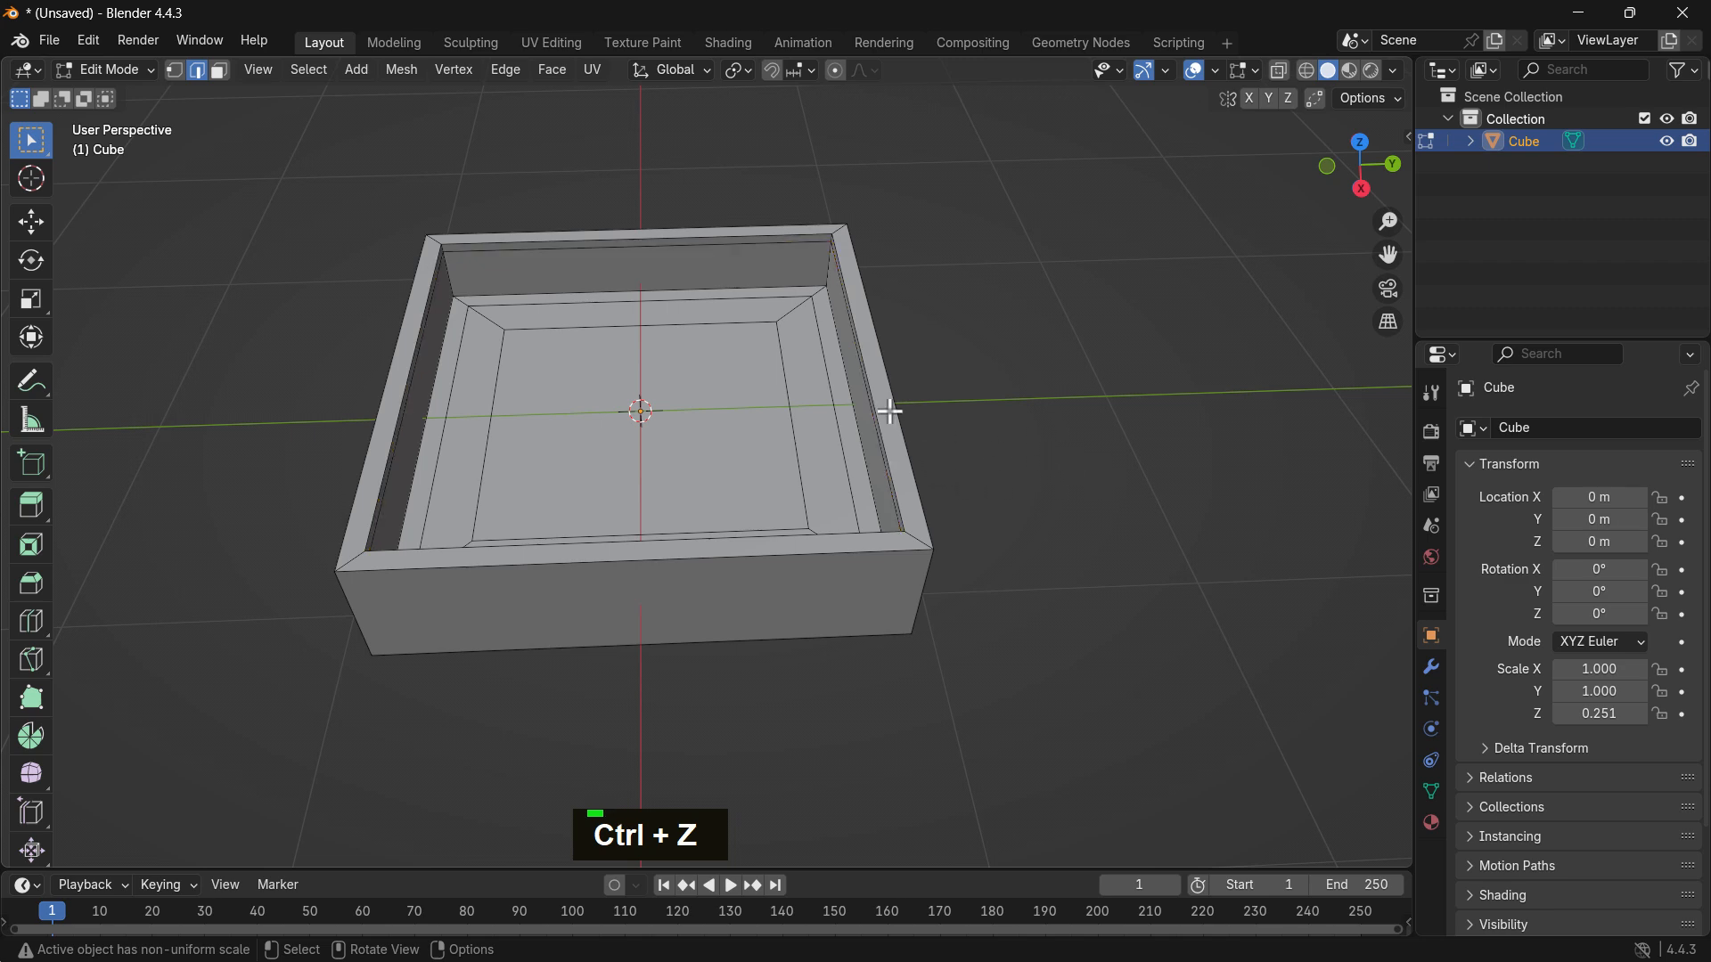
Step: Add a loop cut low on the inner walls, slid by about -0.69, and another along the middle of the top rim
middle_click_drag(889, 409, 951, 354)
scroll(757, 299, "up", 2)
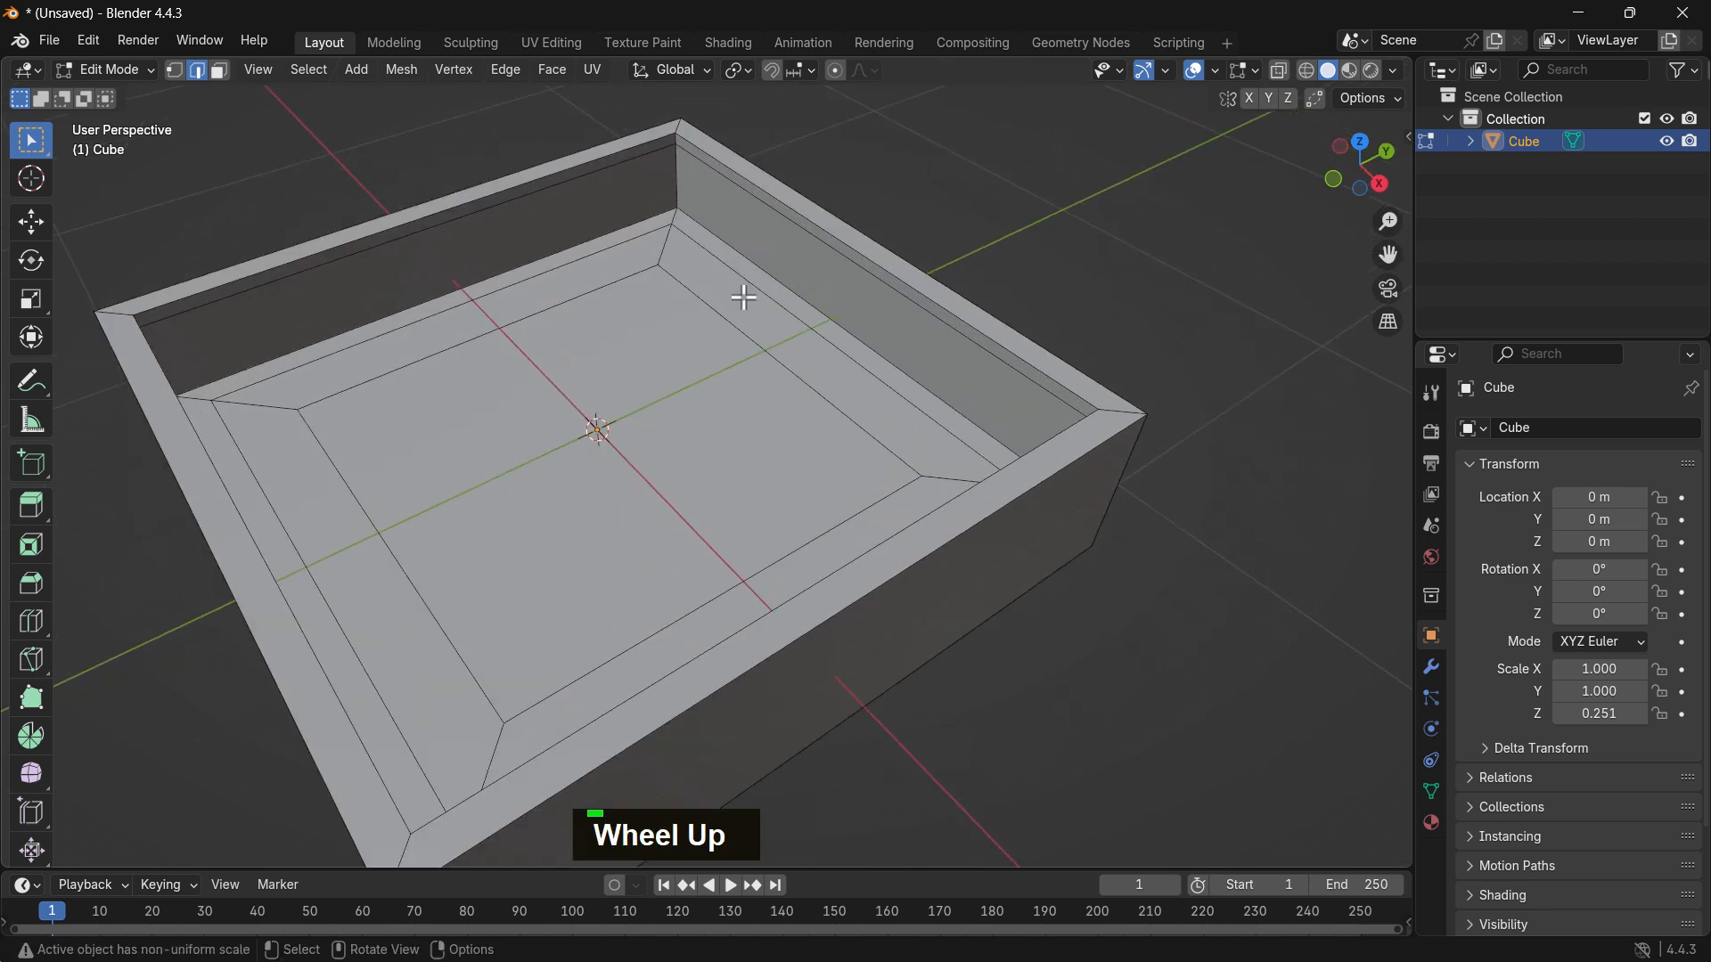
key("ctrl+r")
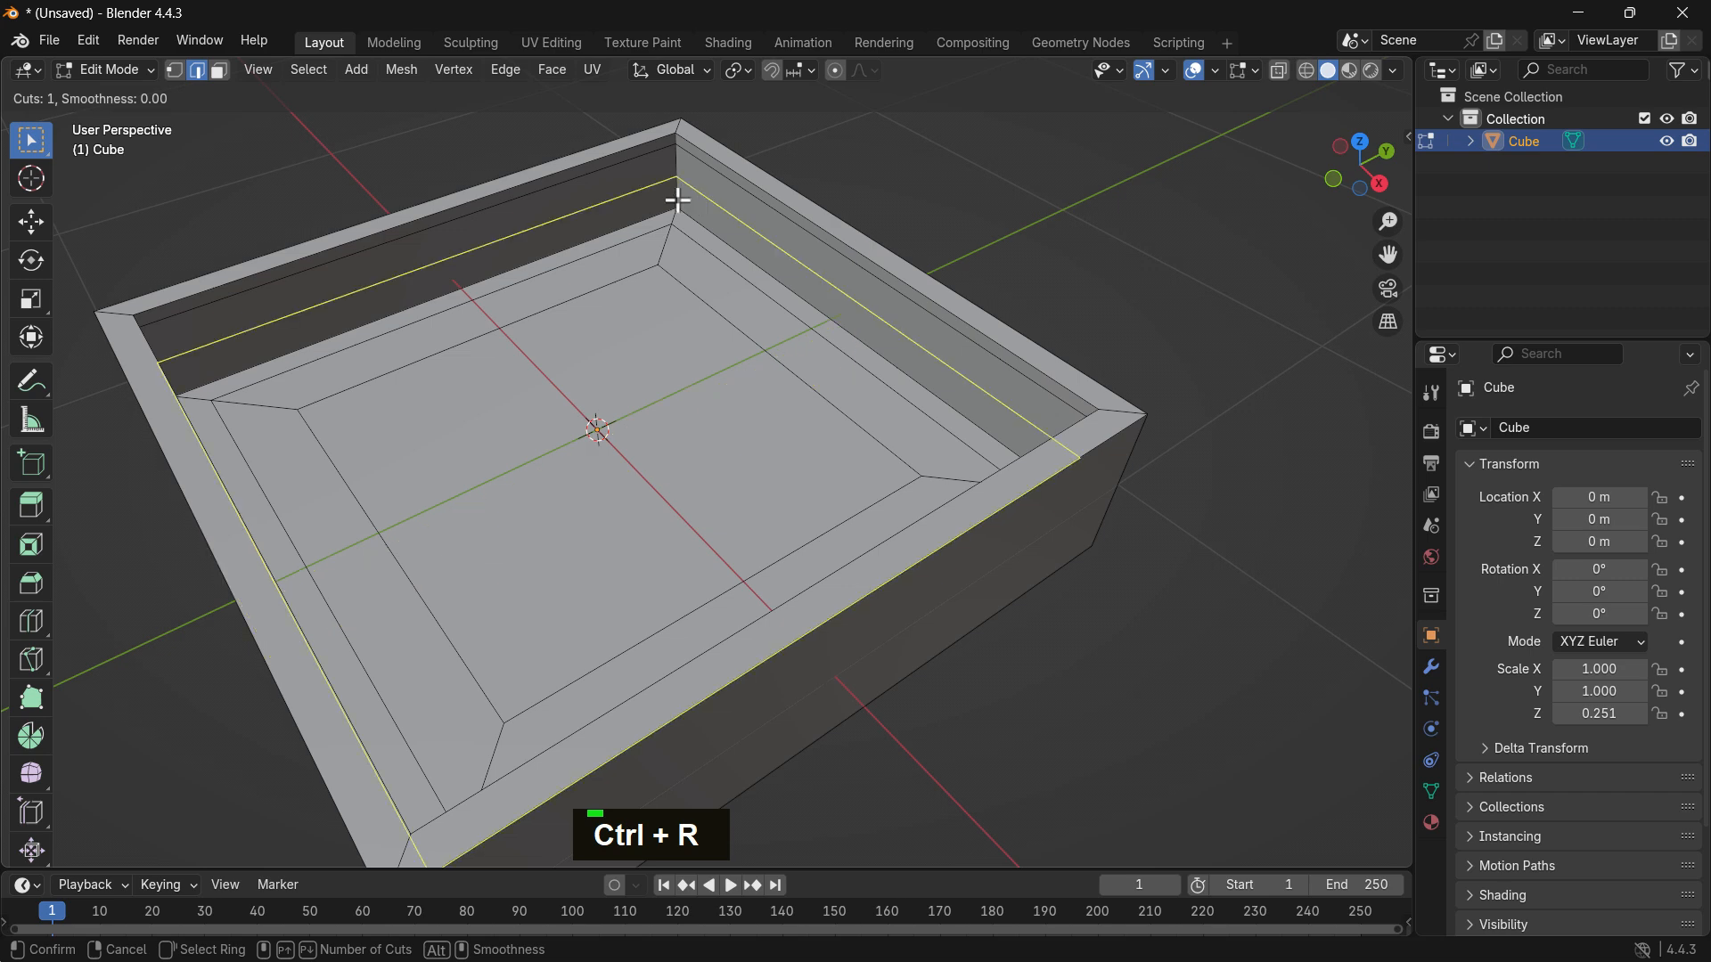
left_click(678, 197)
key("g")
key("g")
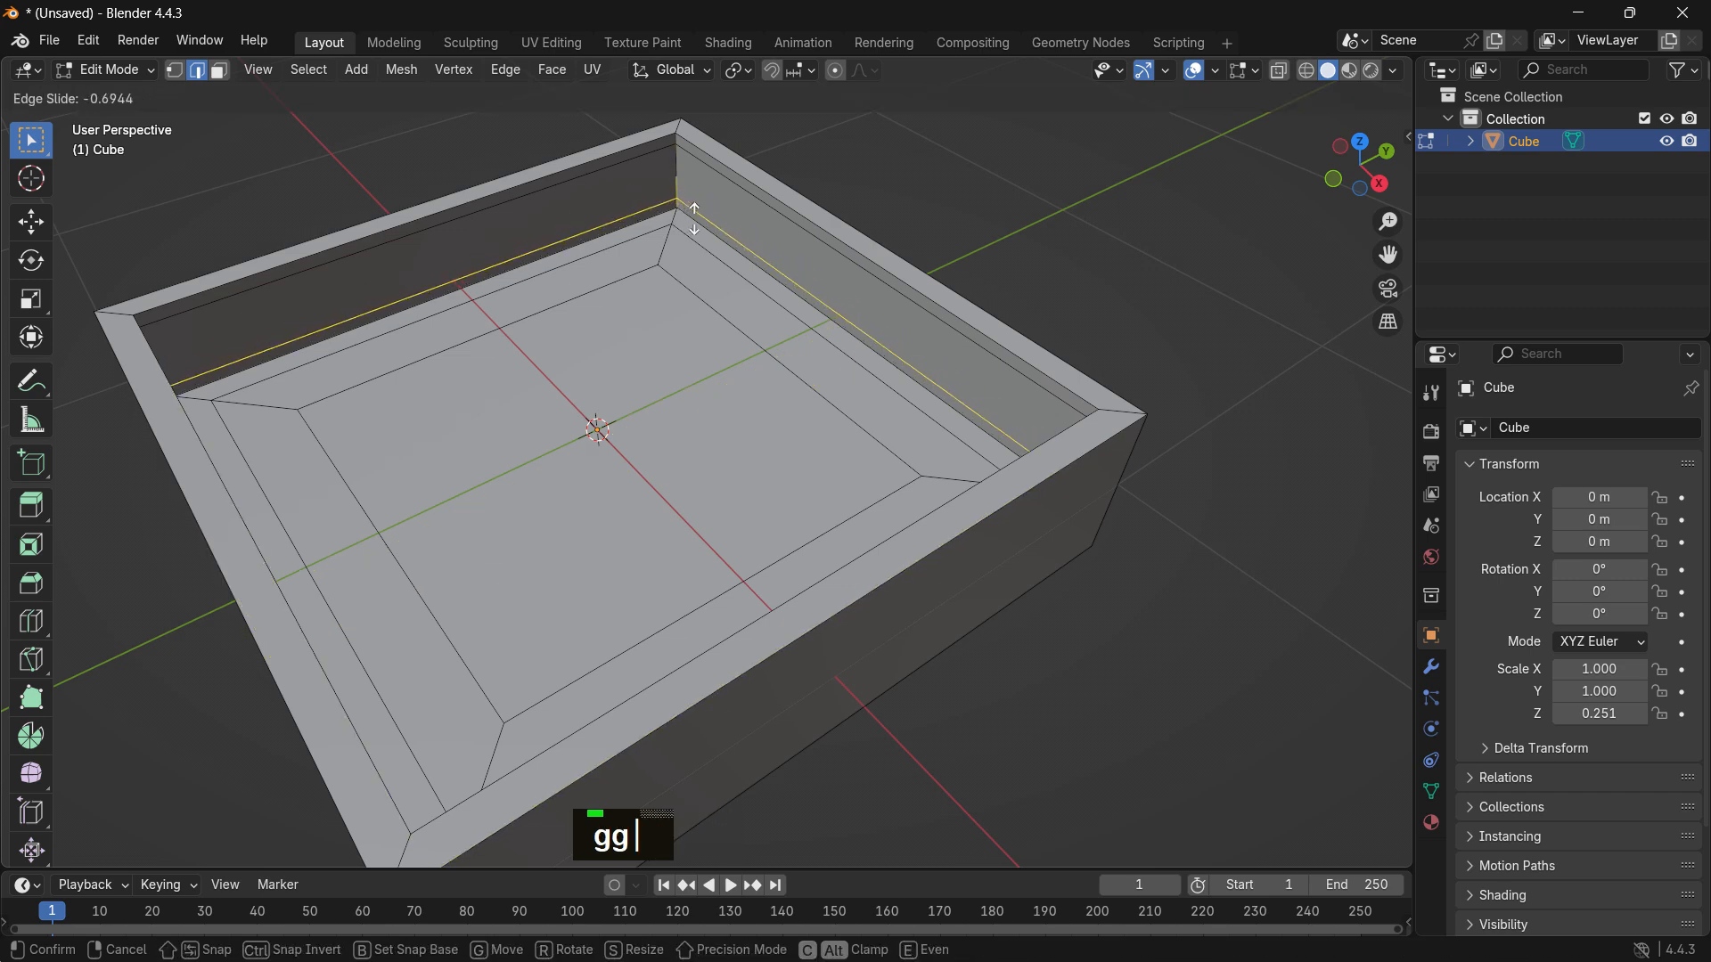
left_click(884, 250)
key("ctrl+r")
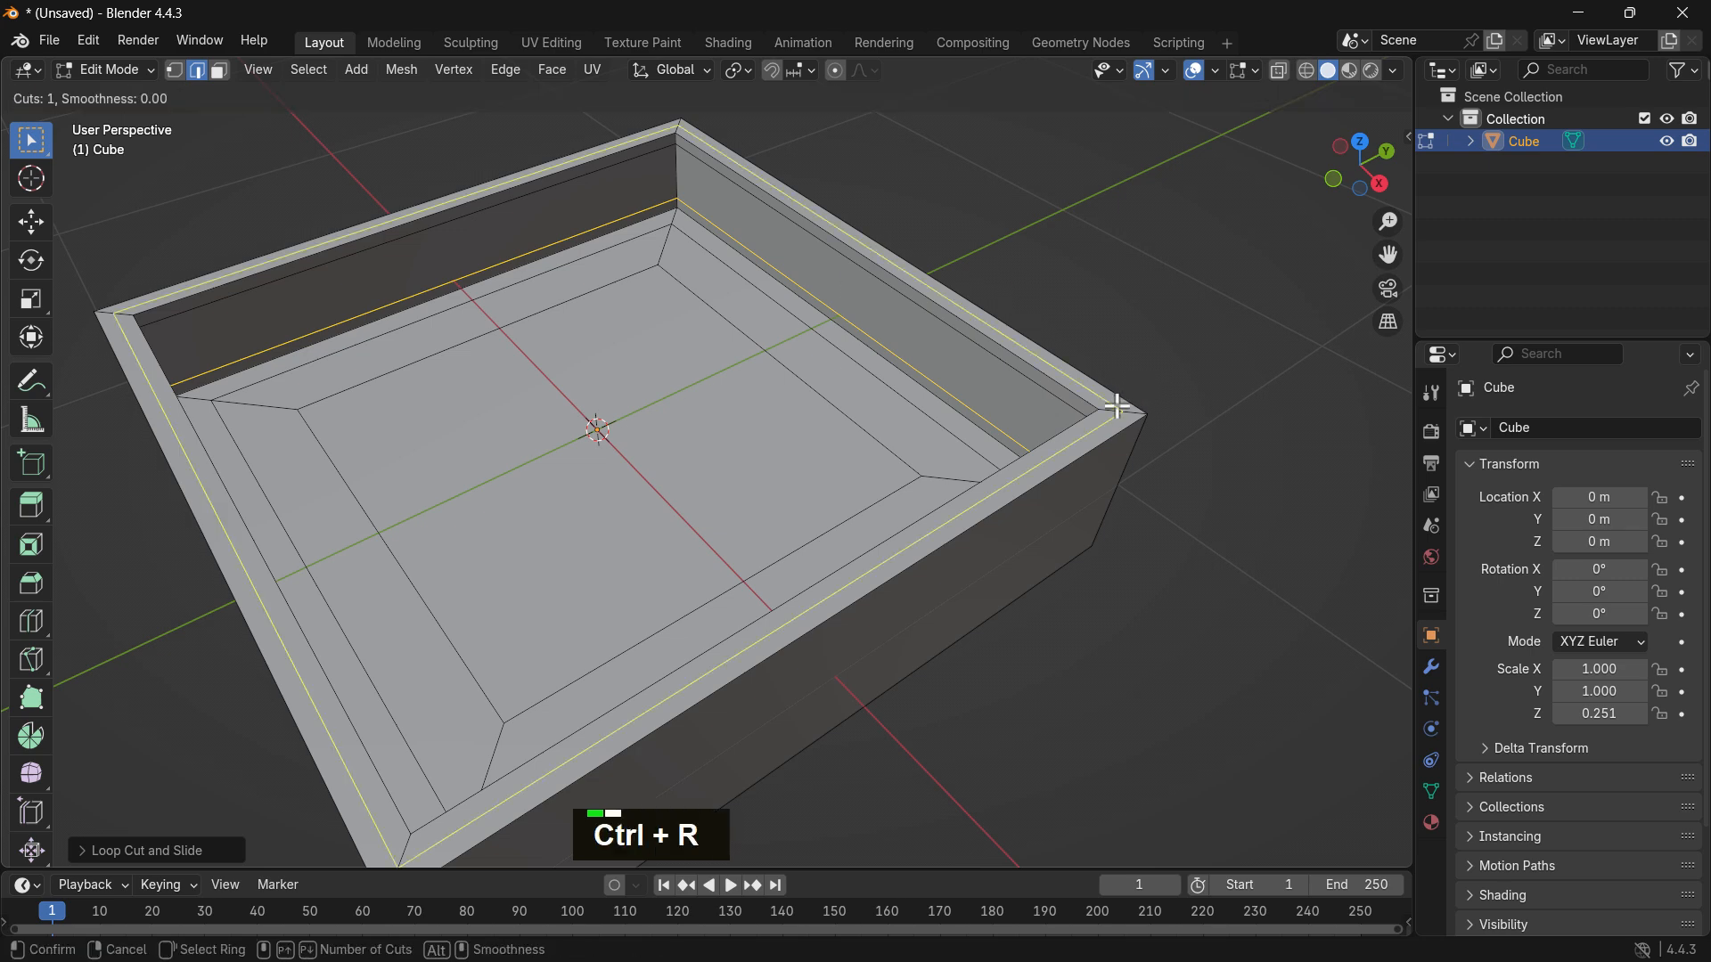
double_click(1117, 408)
Step: Add two horizontal loop cuts around the outer walls, one just below the rim and one just above the bottom edge
middle_click_drag(1227, 371, 1077, 351)
scroll(1070, 485, "up", 1)
key("ctrl+r")
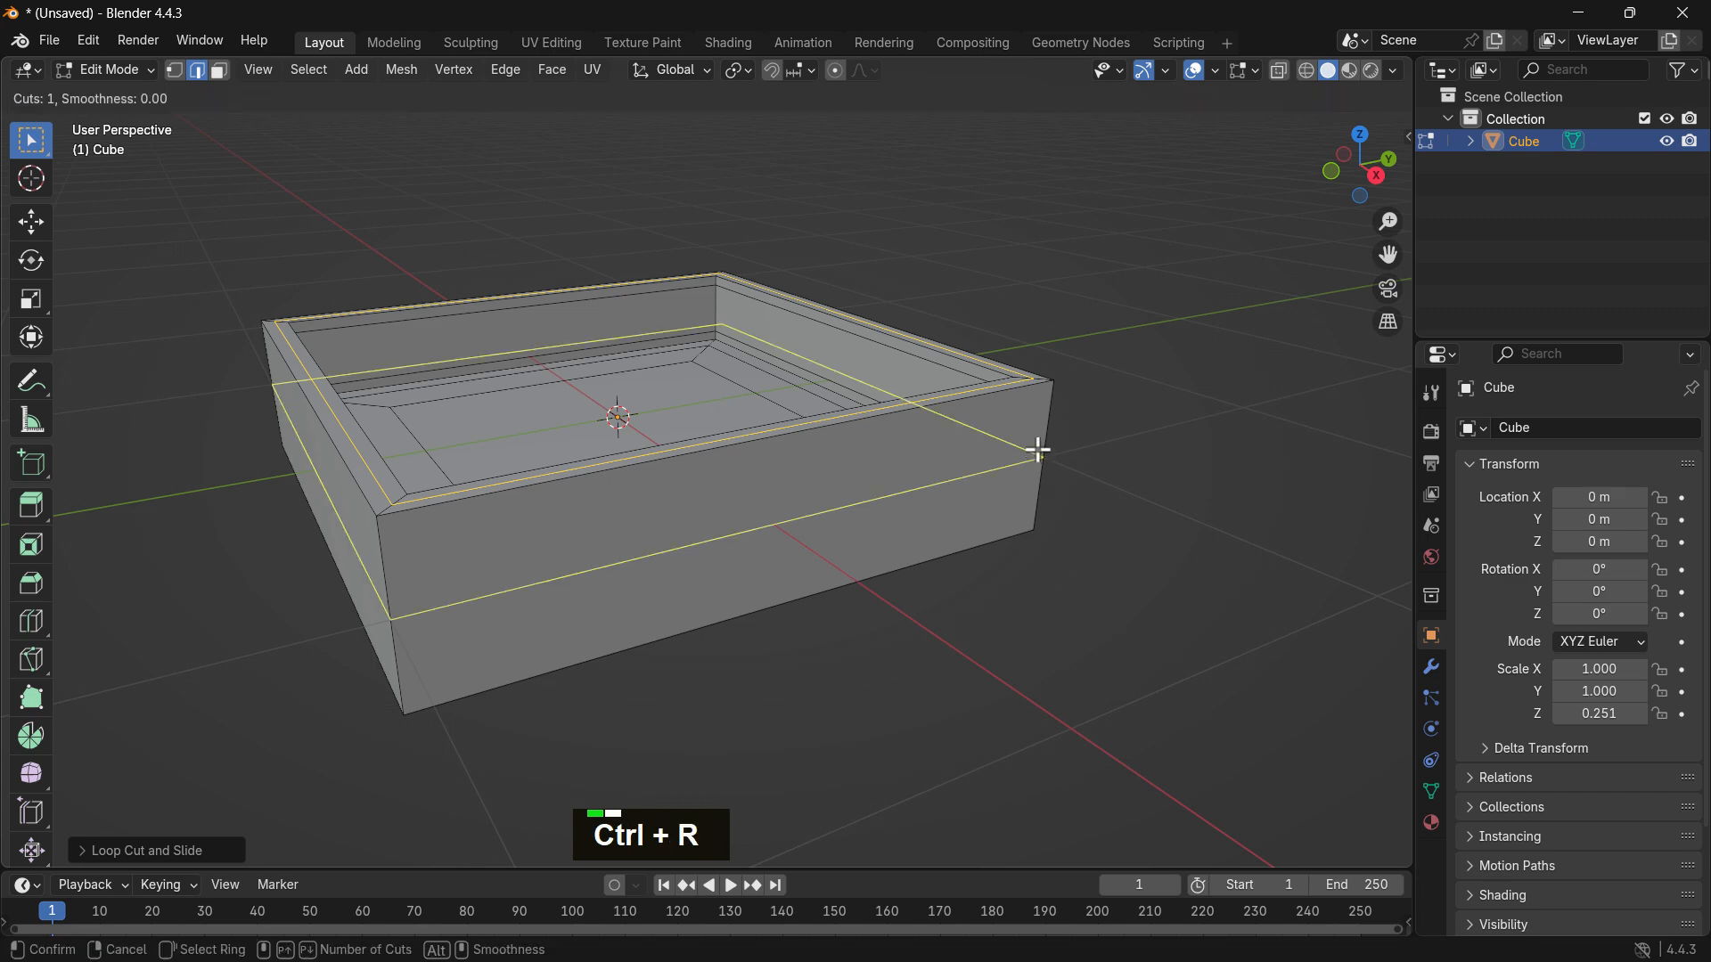
left_click_drag(1048, 412, 1073, 353)
key("ctrl+r")
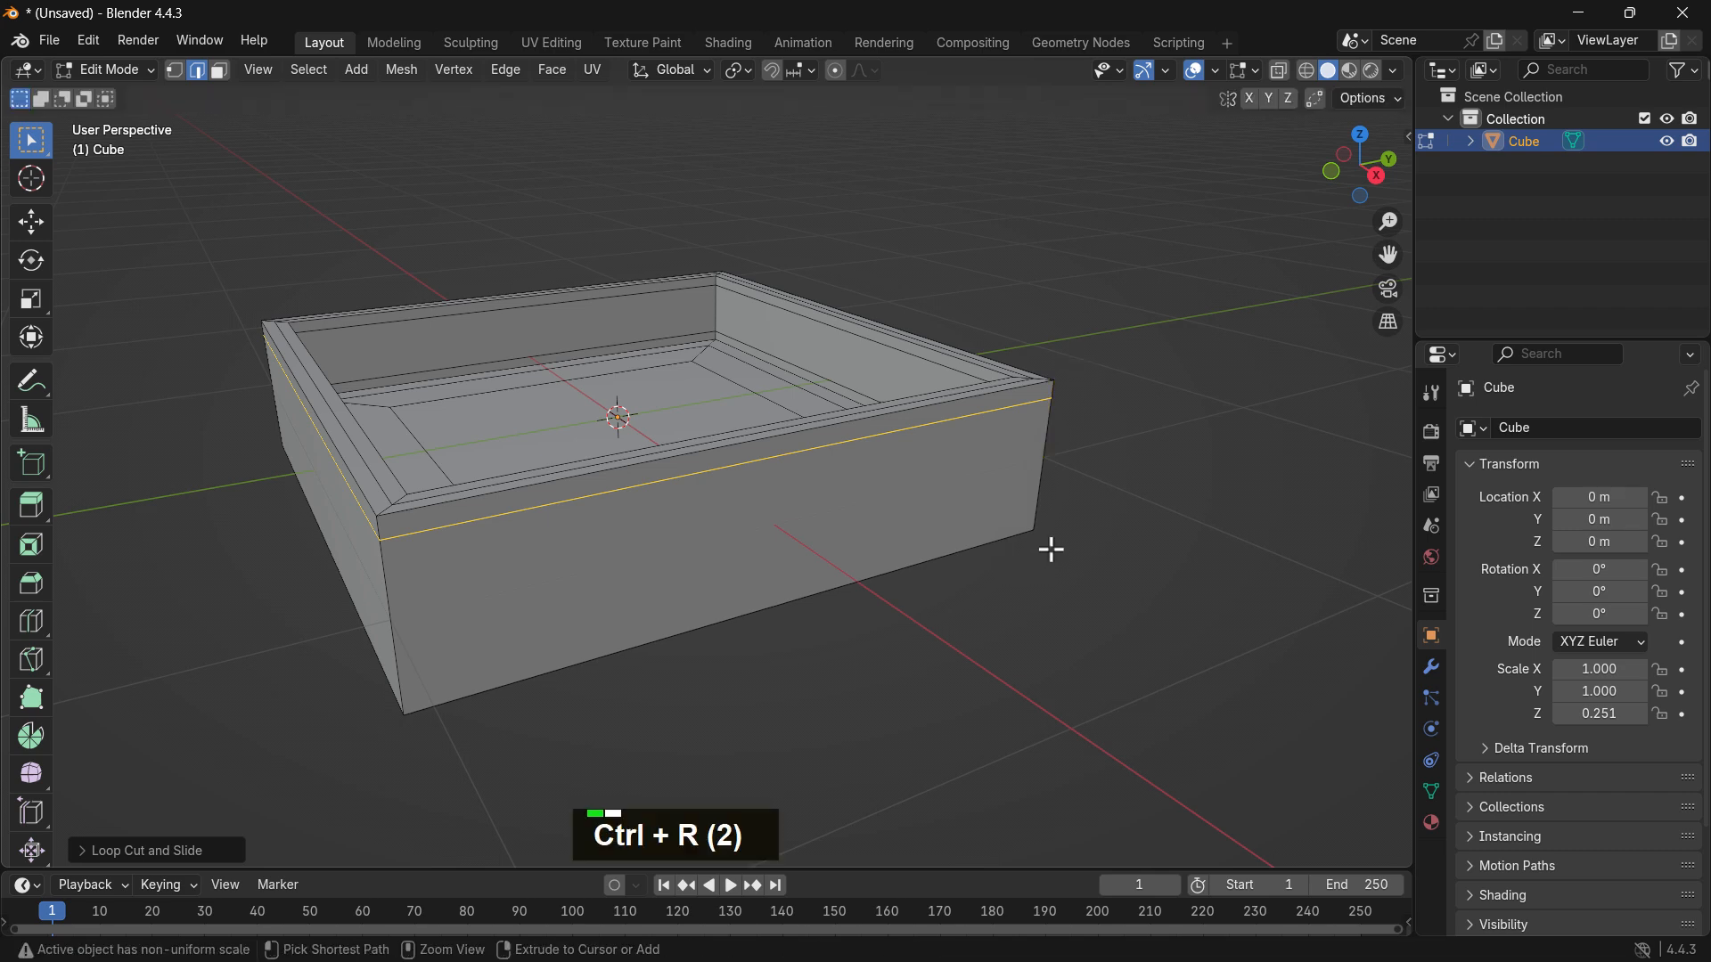
left_click_drag(1044, 520, 1108, 569)
double_click(977, 527)
middle_click_drag(977, 527, 1066, 519)
scroll(918, 497, "up", 2)
scroll(933, 533, "up", 2)
middle_click_drag(886, 530, 842, 530)
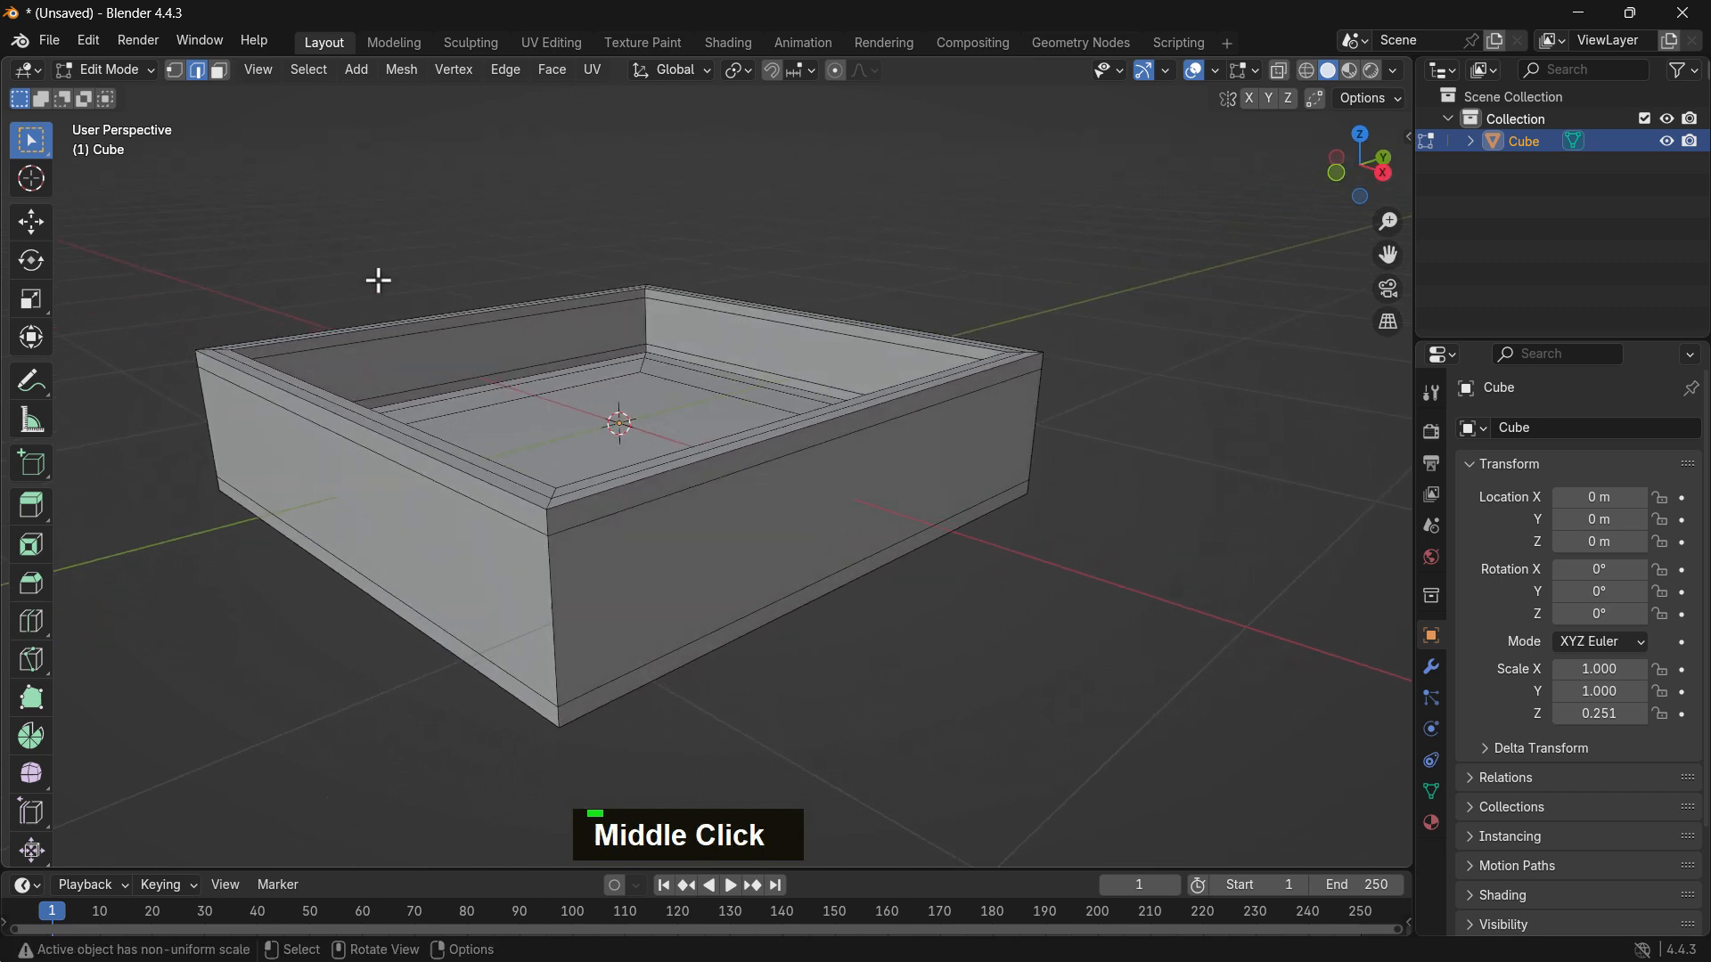
Step: Return to Object Mode, try a level 2 Subdivision Surface on the box, and undo it
key("Tab")
double_click(752, 527)
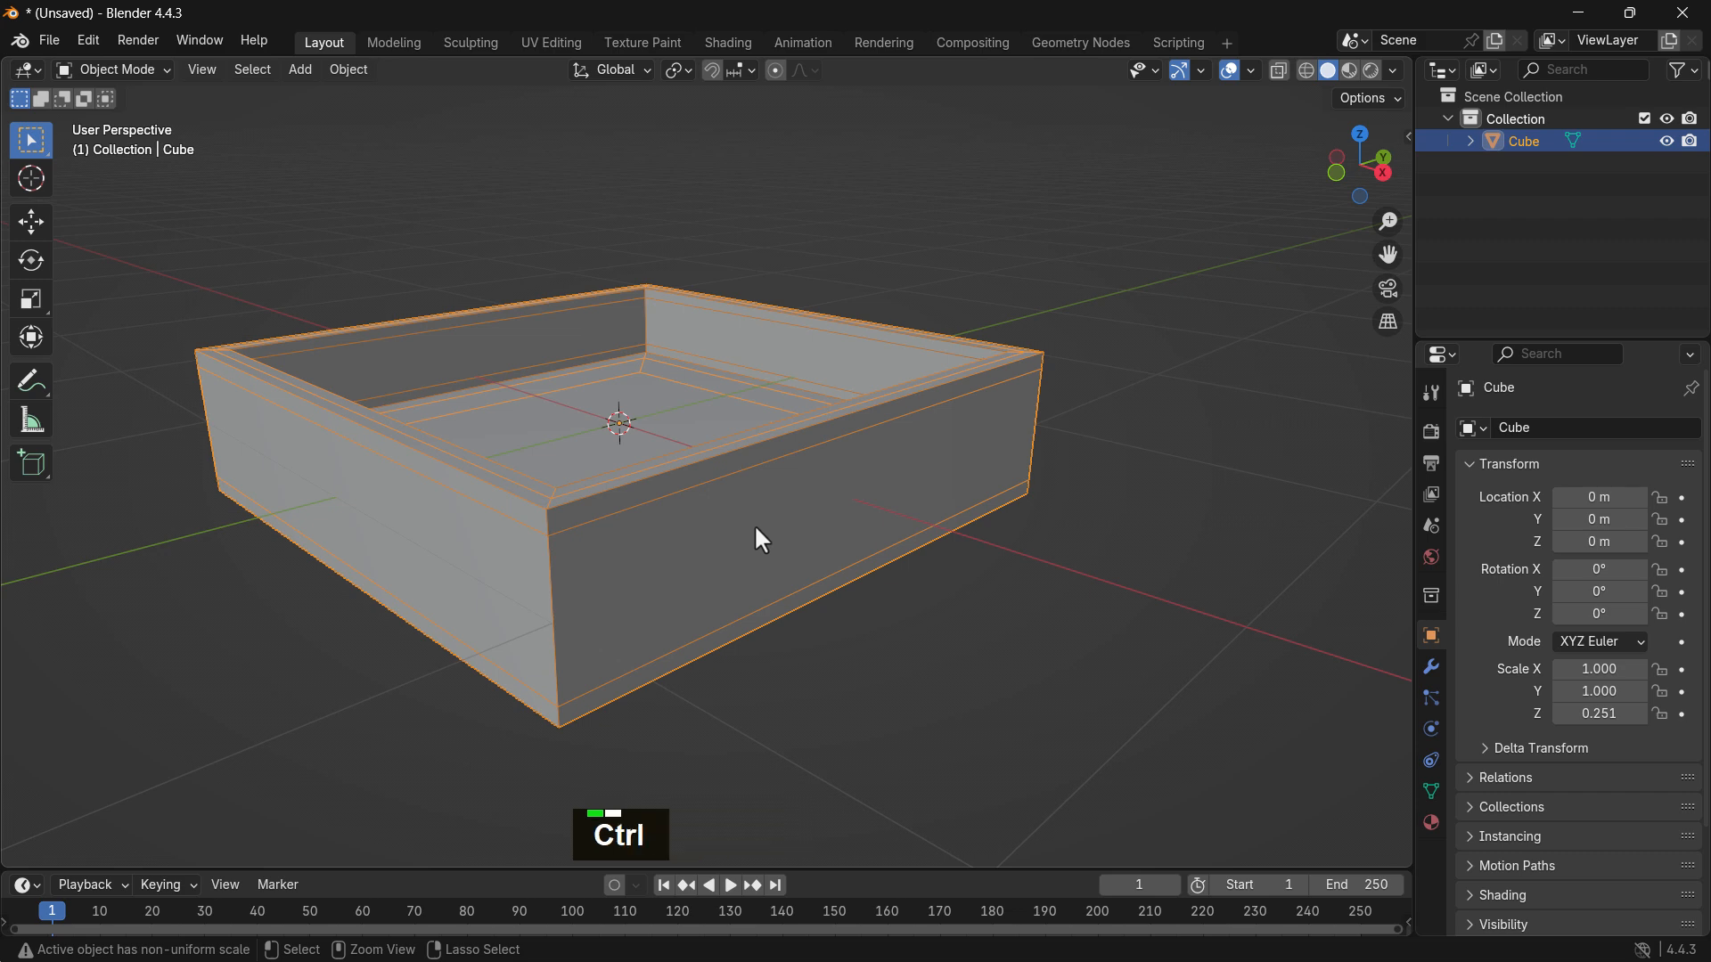
key("ctrl+2")
scroll(758, 432, "down", 2)
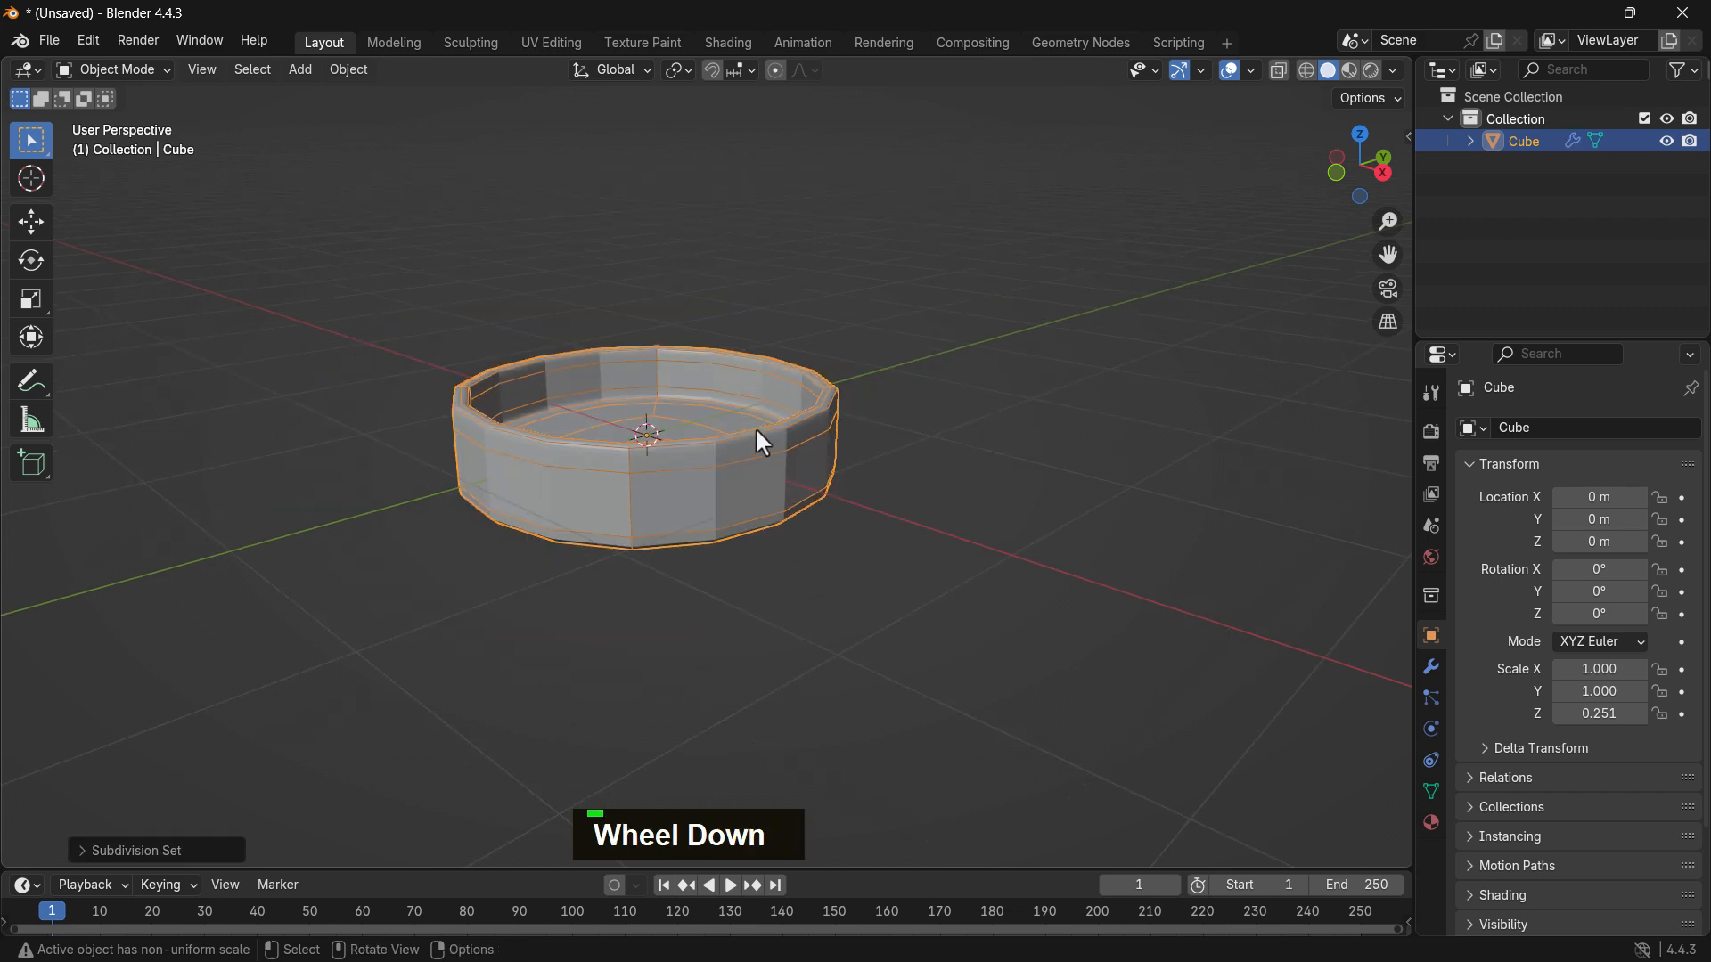
middle_click_drag(763, 443, 607, 363)
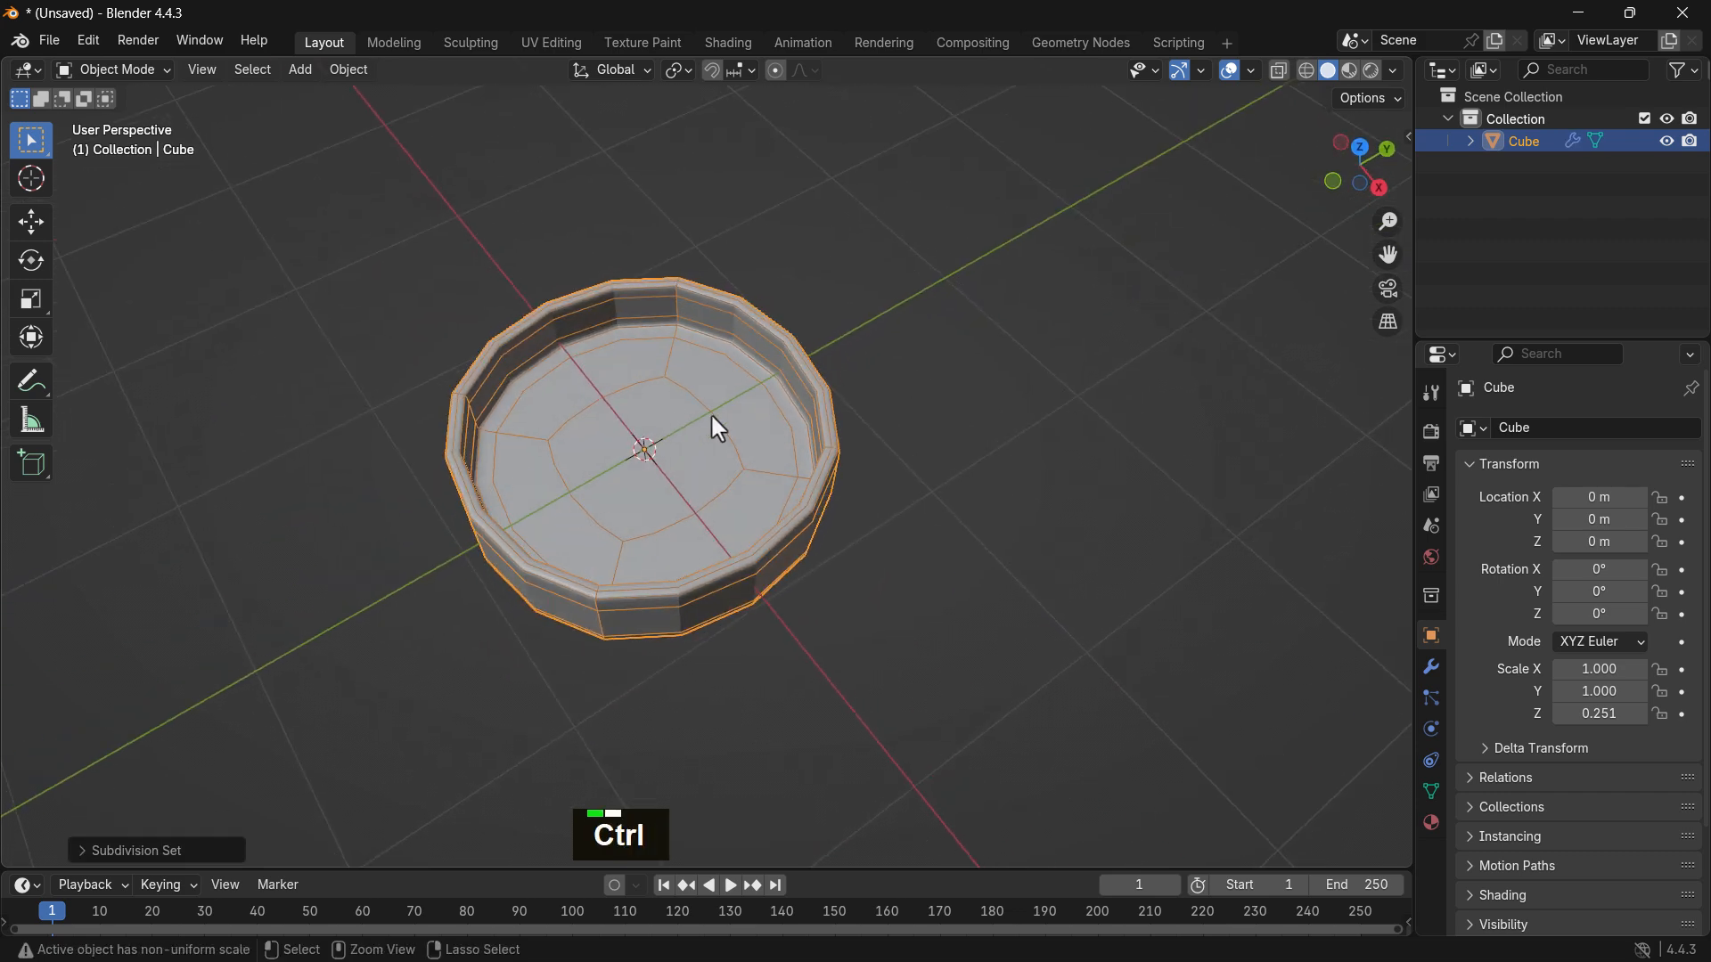
key("ctrl+z")
middle_click_drag(714, 585, 706, 486)
scroll(570, 562, "up", 4)
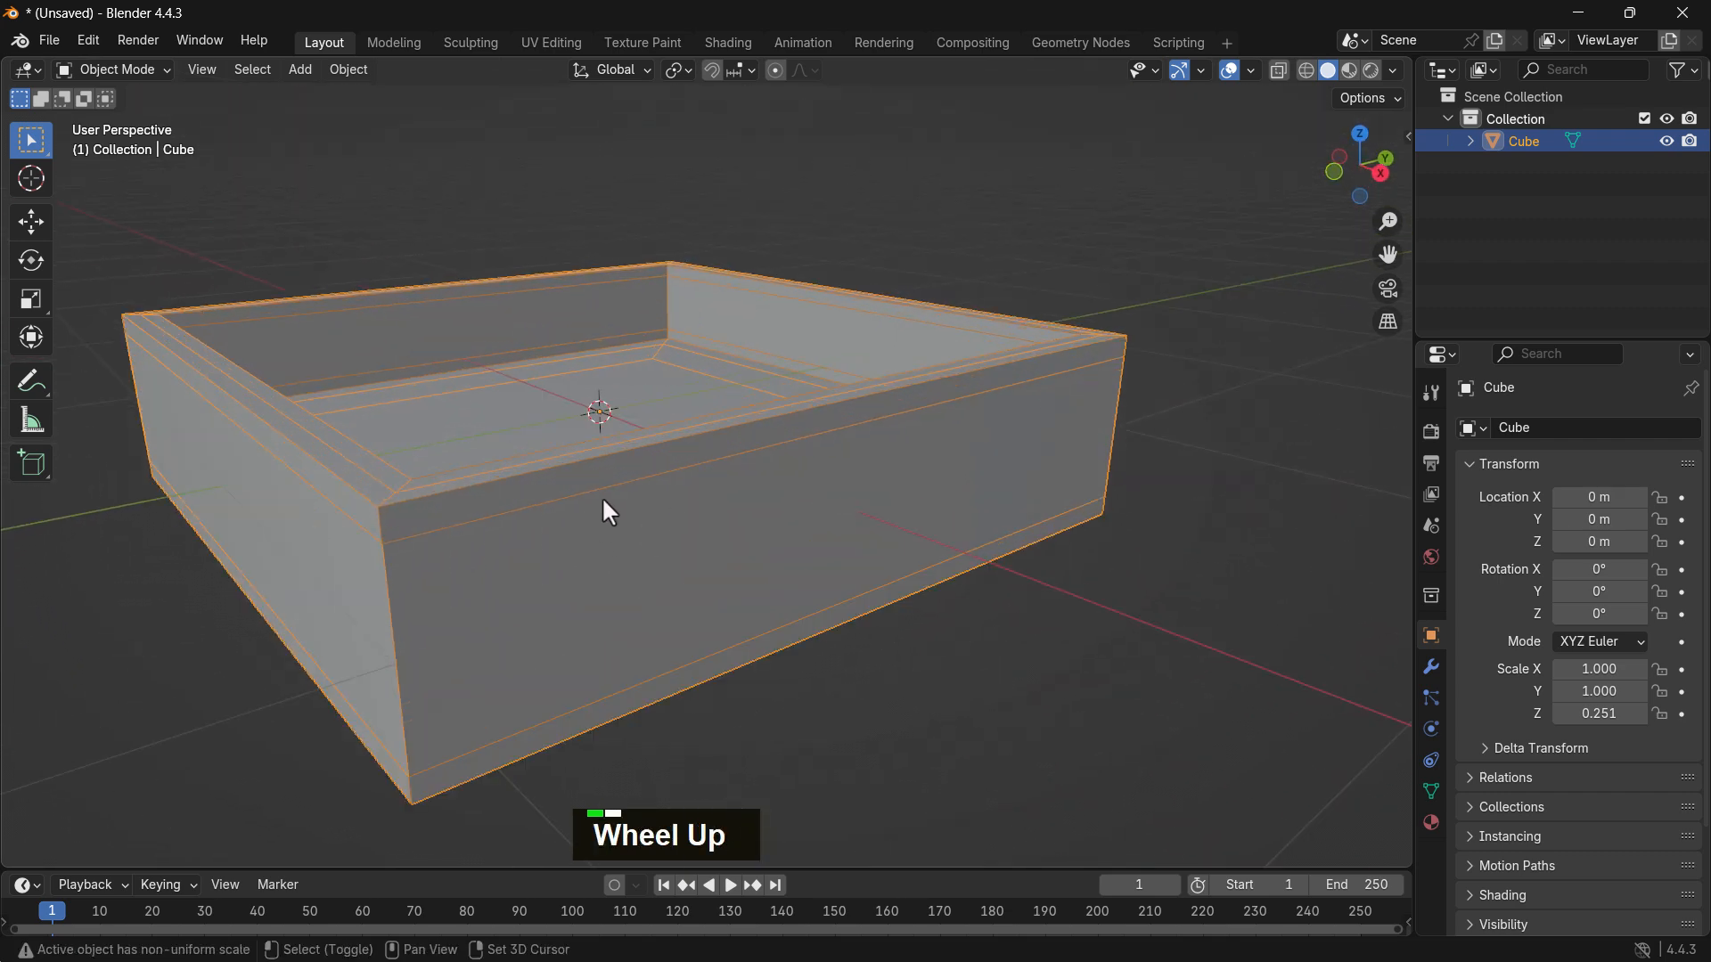
Step: Apply all transforms to the box
scroll(609, 512, "down", 1)
middle_click_drag(609, 513, 662, 476, "shift")
key("ctrl+a")
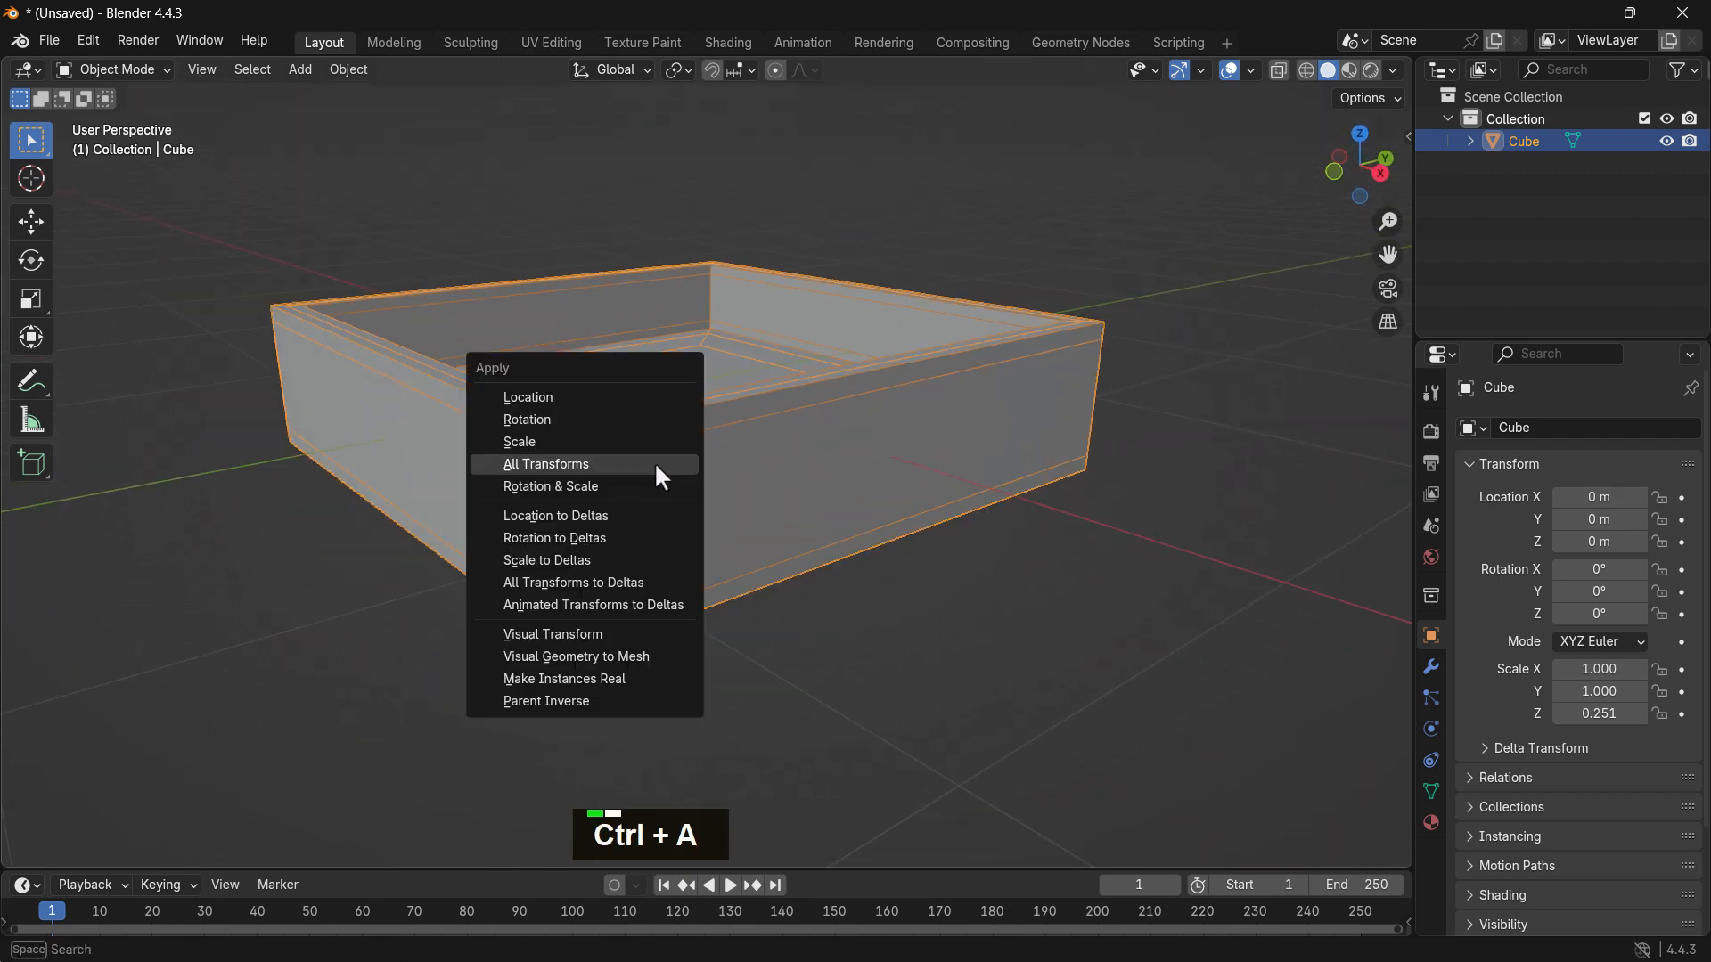
left_click(657, 467)
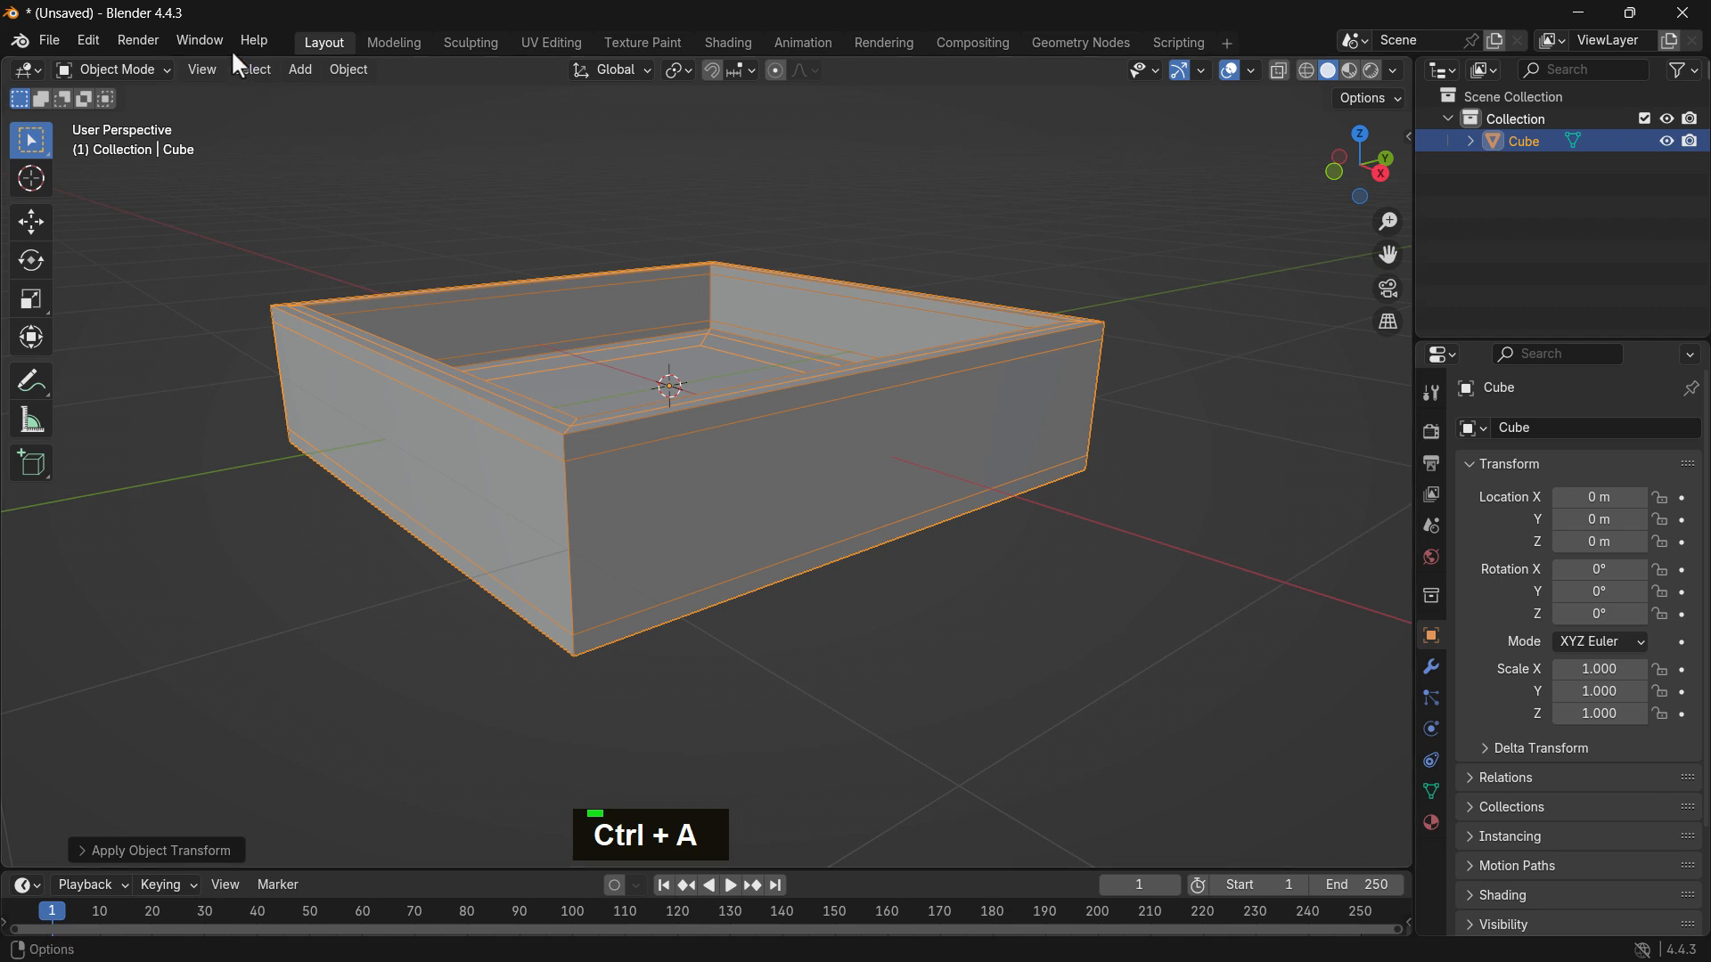
Step: In Edit Mode, bevel the box's four vertical outer corner edges by about 0.042 m with three segments
key("Tab")
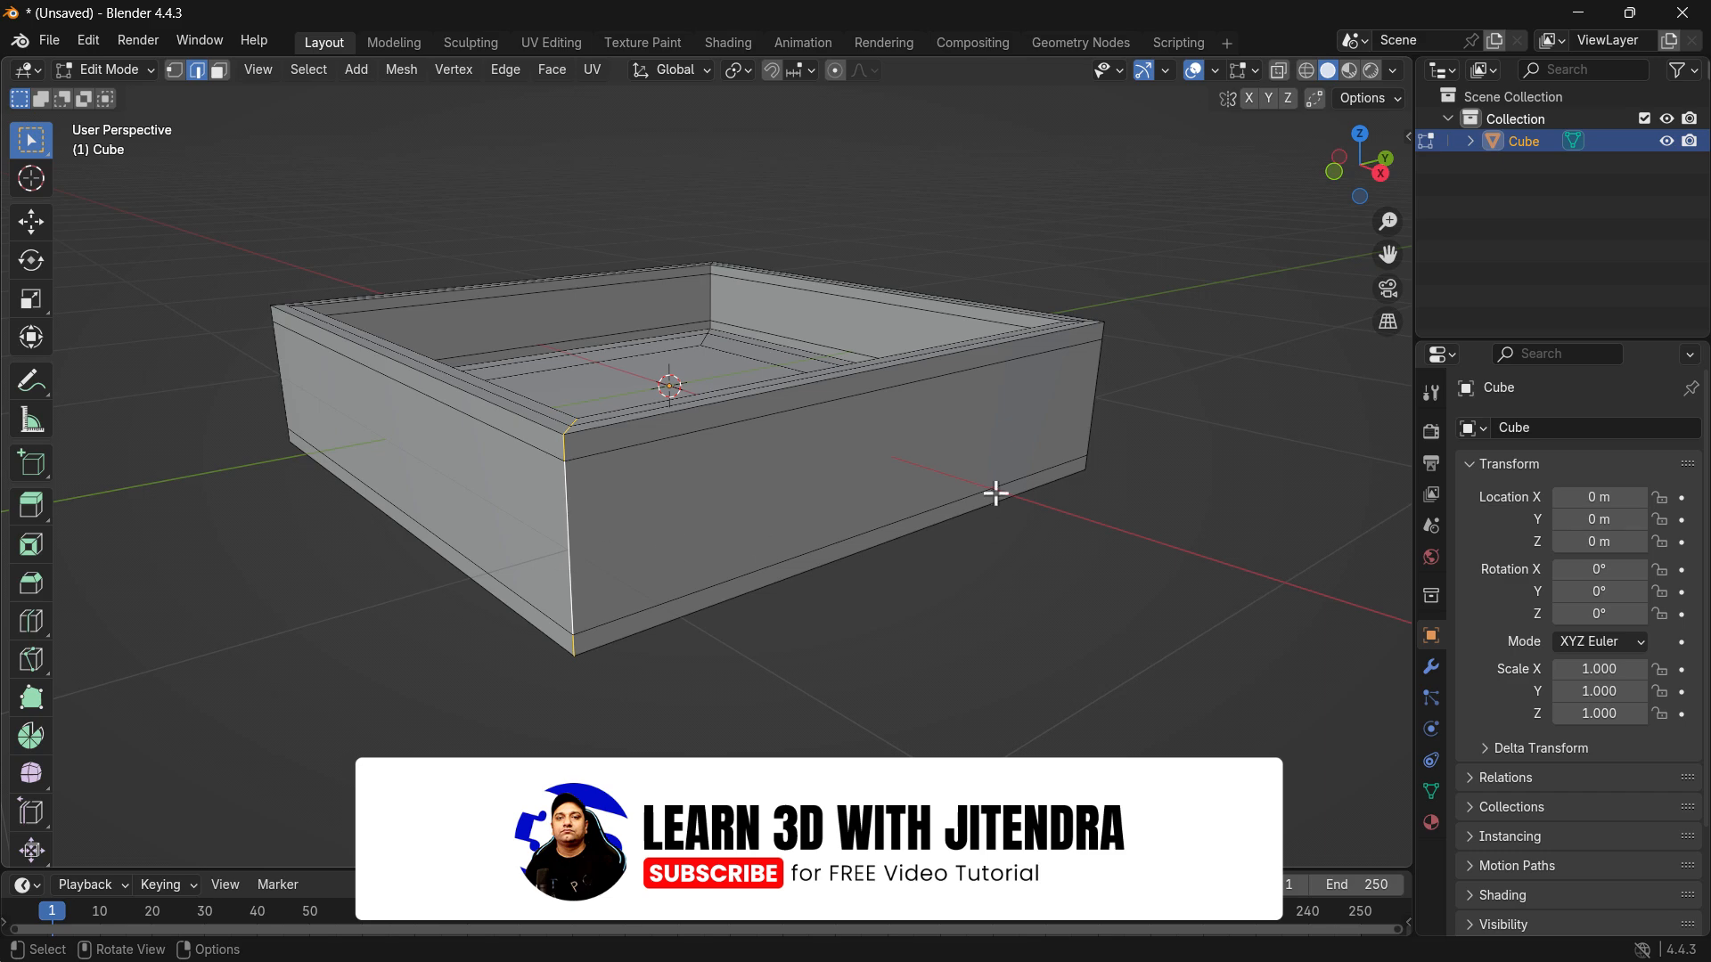
middle_click_drag(995, 493, 1129, 512)
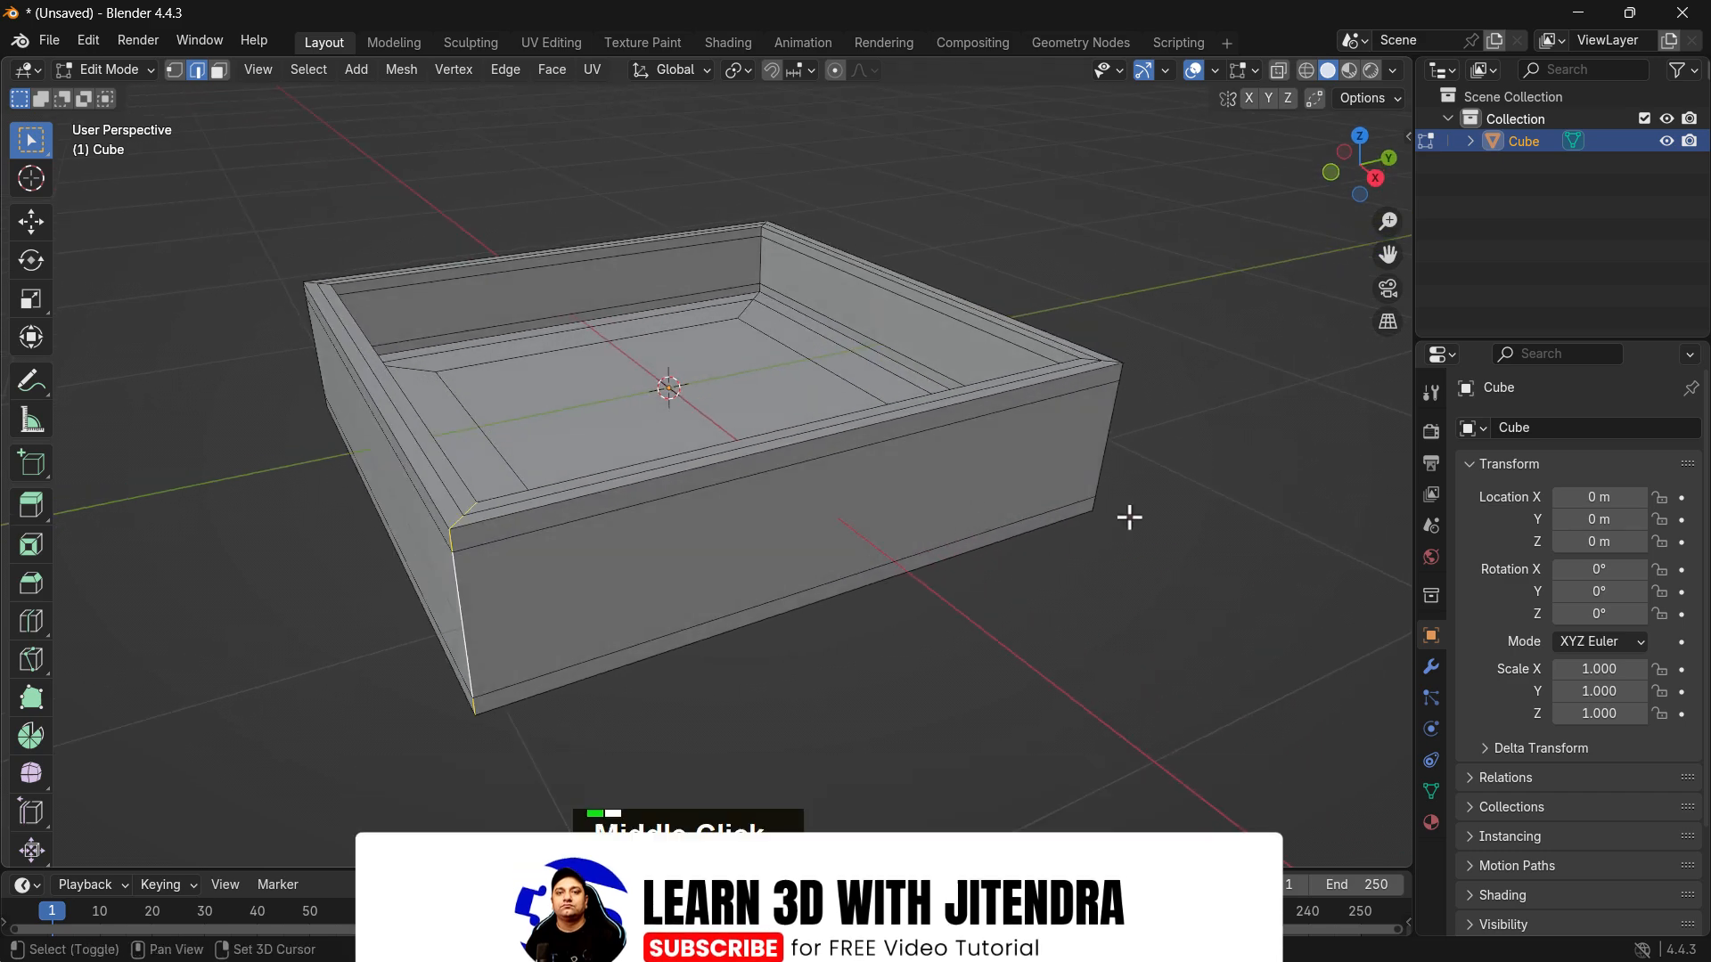
left_click(1103, 455, "shift")
middle_click_drag(1008, 296, 943, 286)
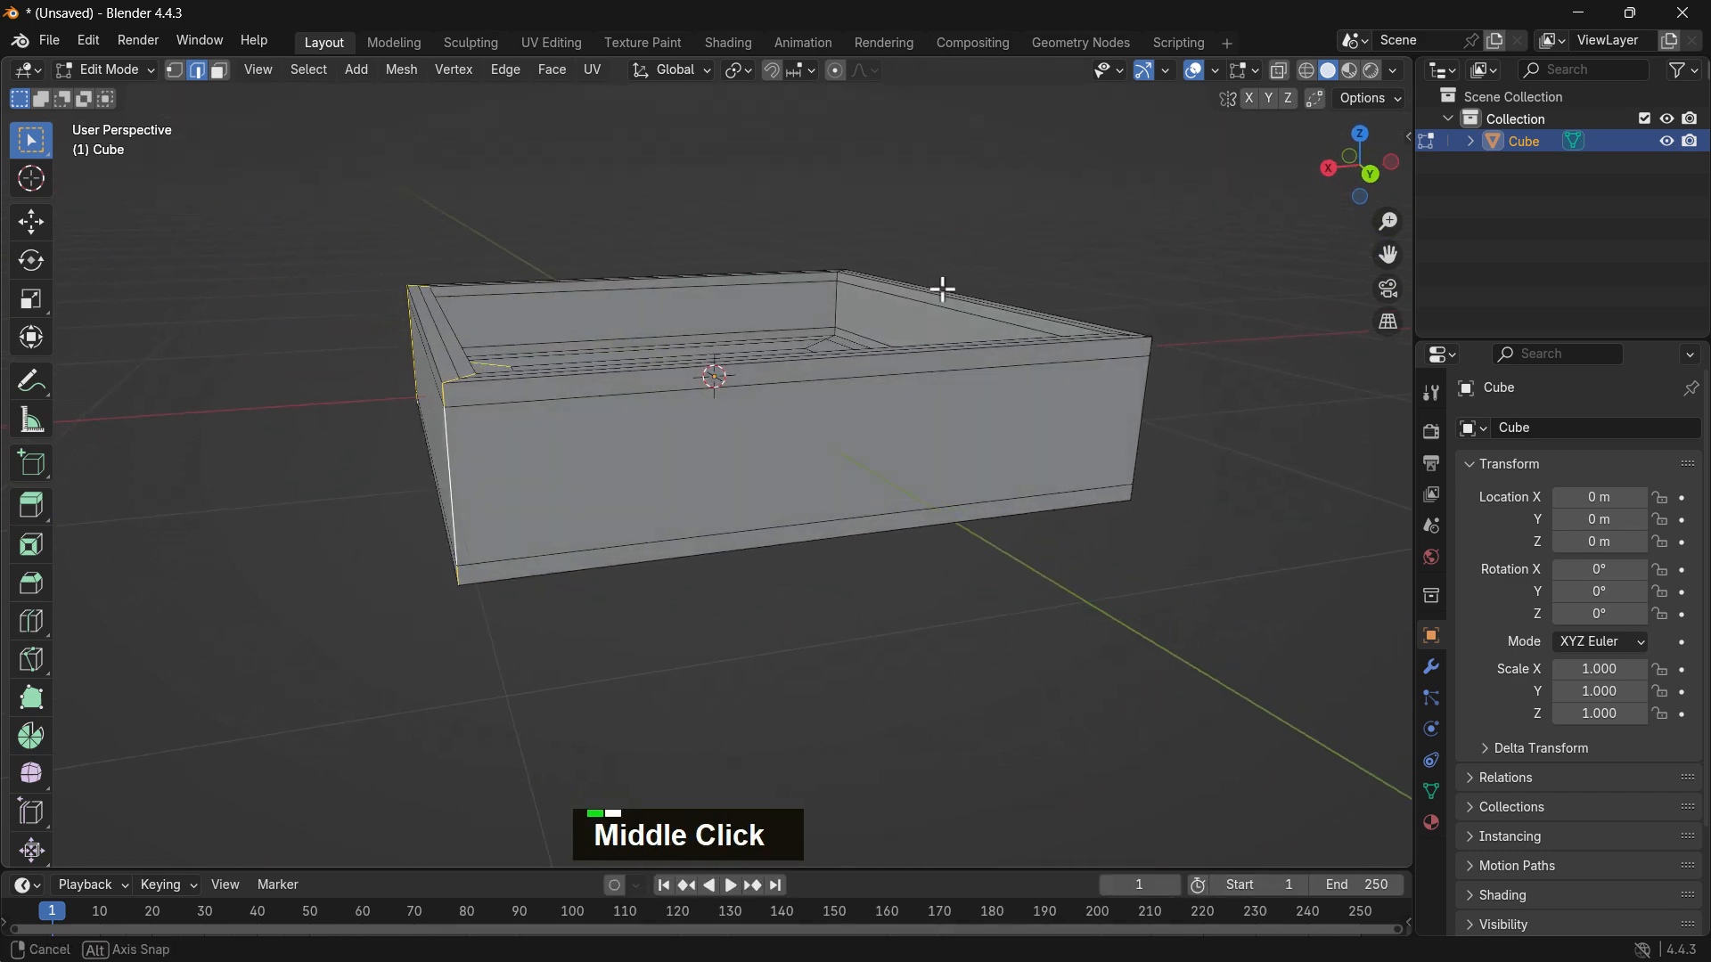
left_click(1141, 431, "shift")
middle_click_drag(1215, 390, 1061, 492)
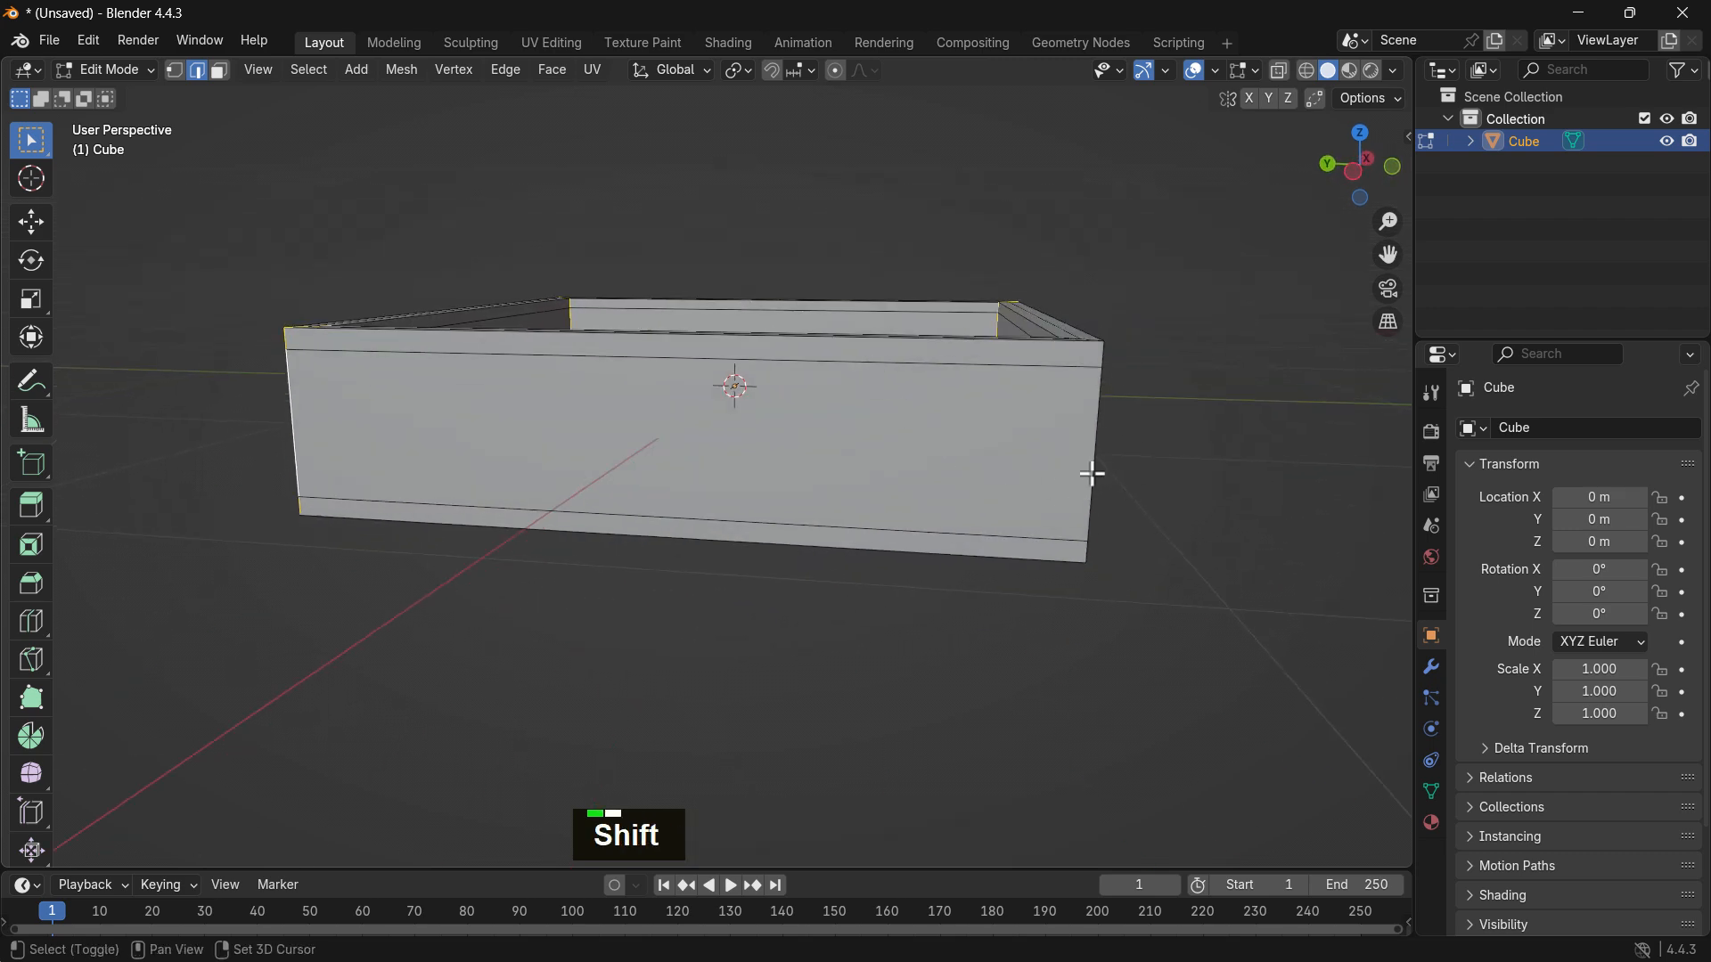
left_click(1094, 473, "shift")
middle_click_drag(1188, 484, 1067, 451)
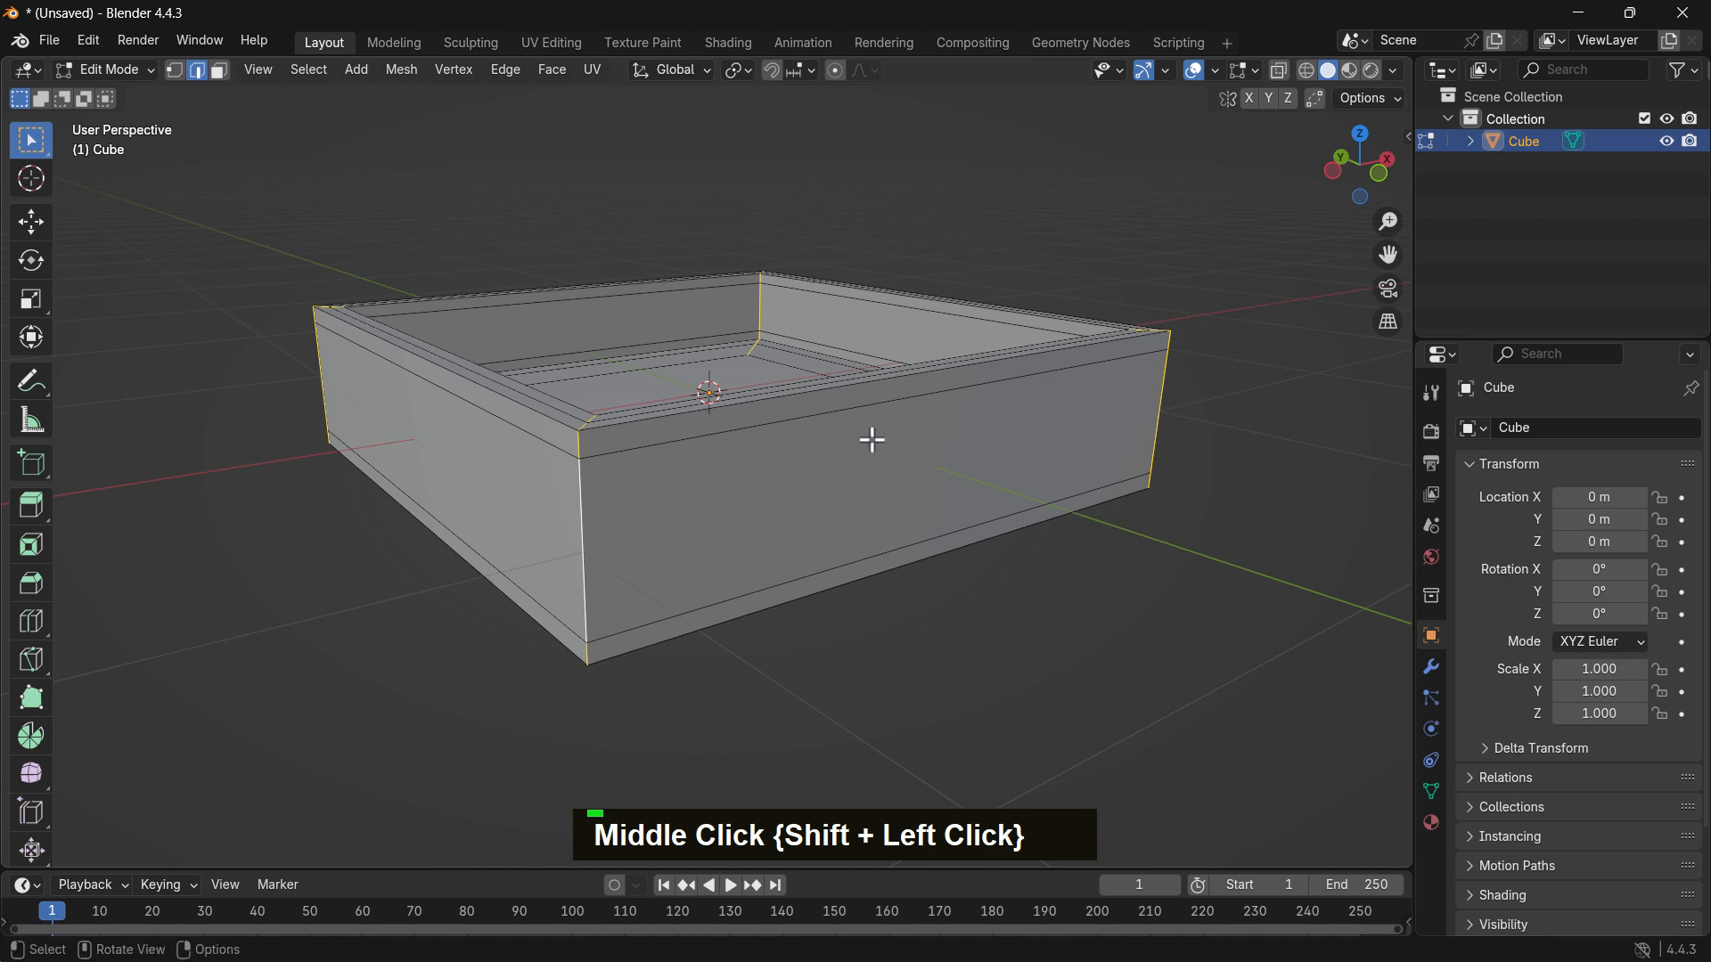
key("ctrl+v")
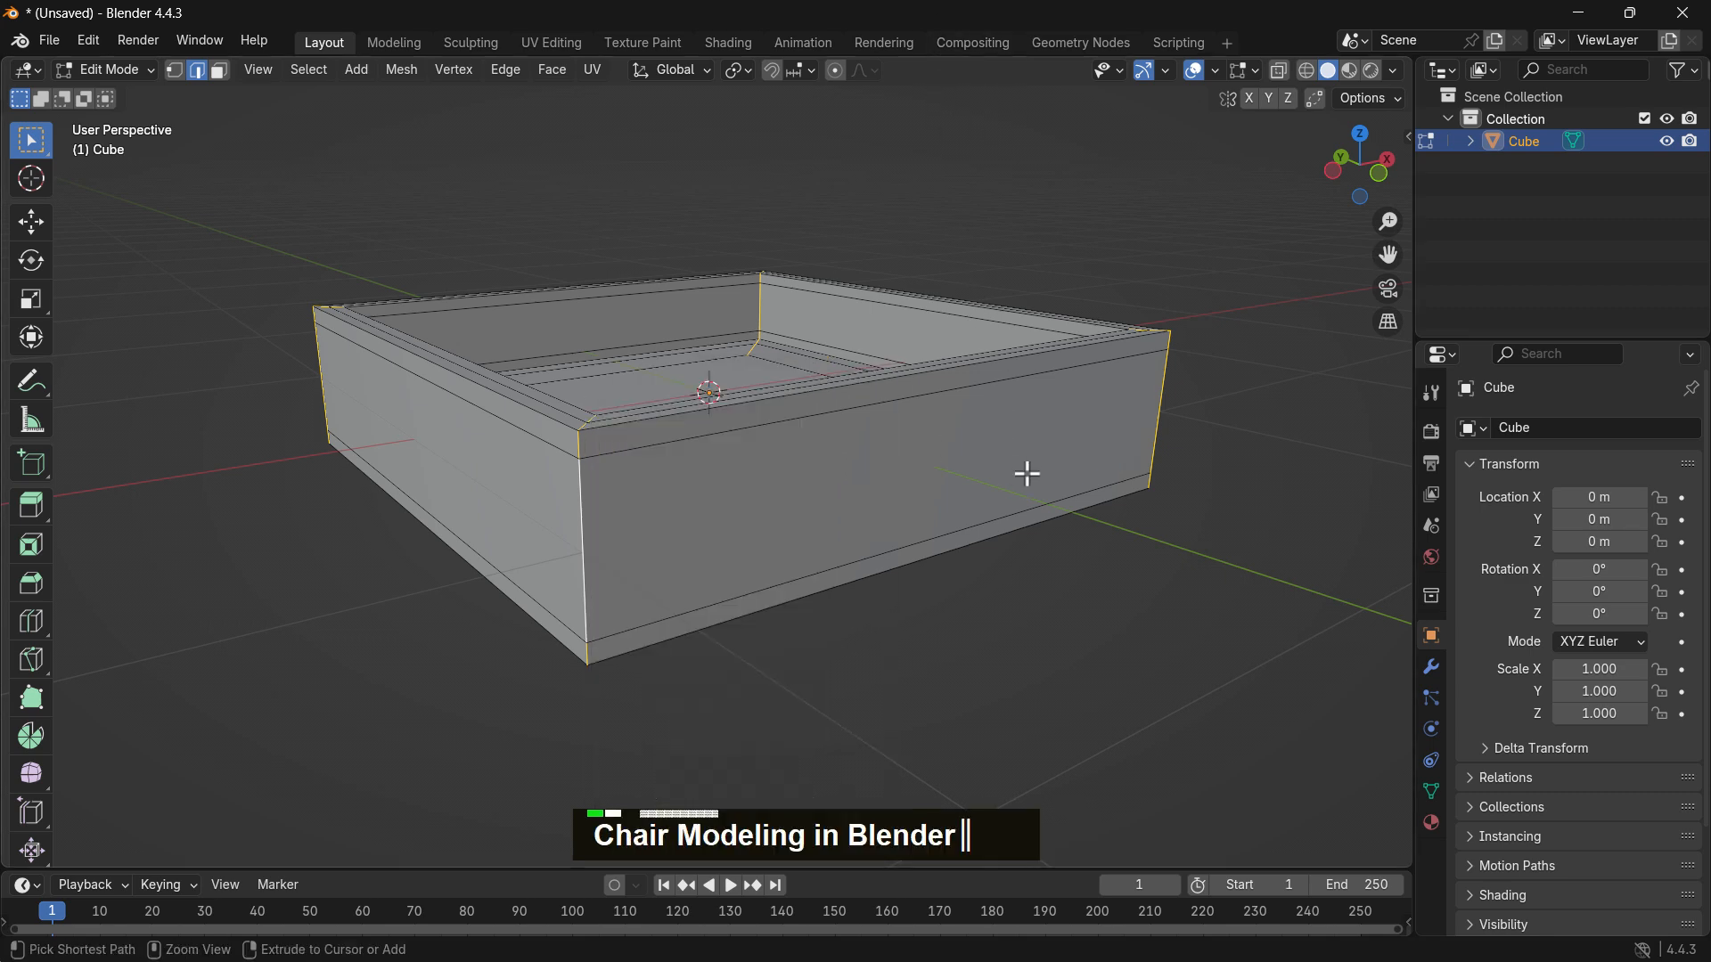
key("ctrl+b")
scroll(1001, 538, "up", 2)
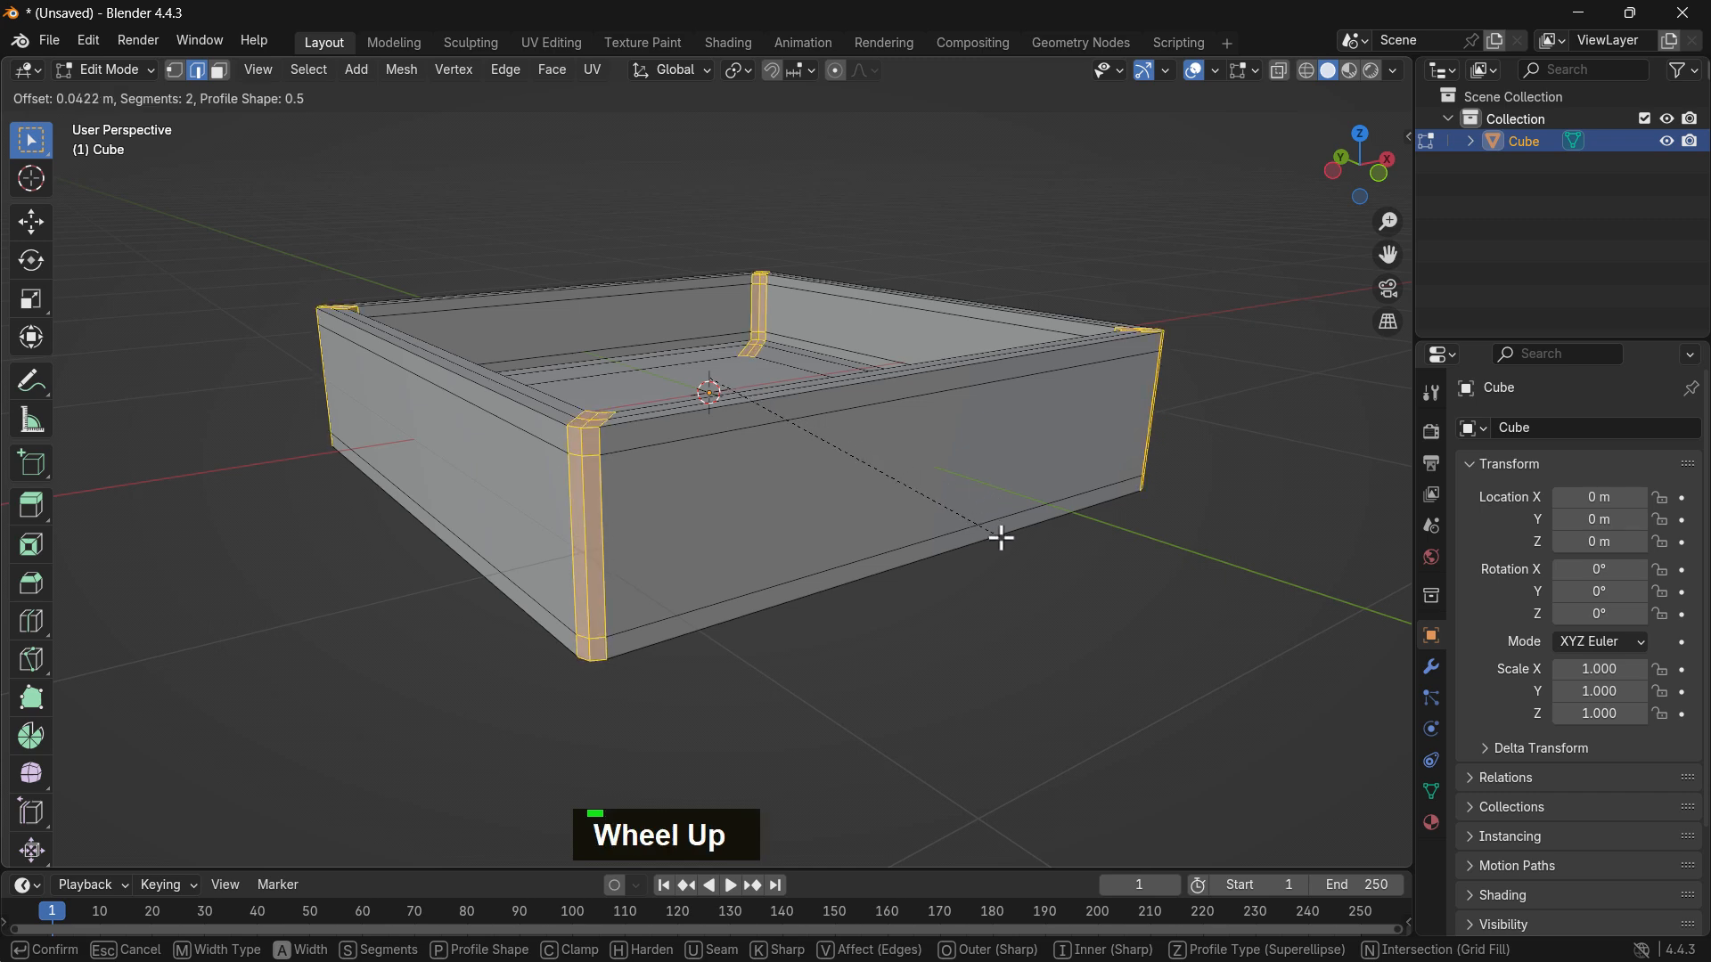
scroll(1002, 538, "up", 1)
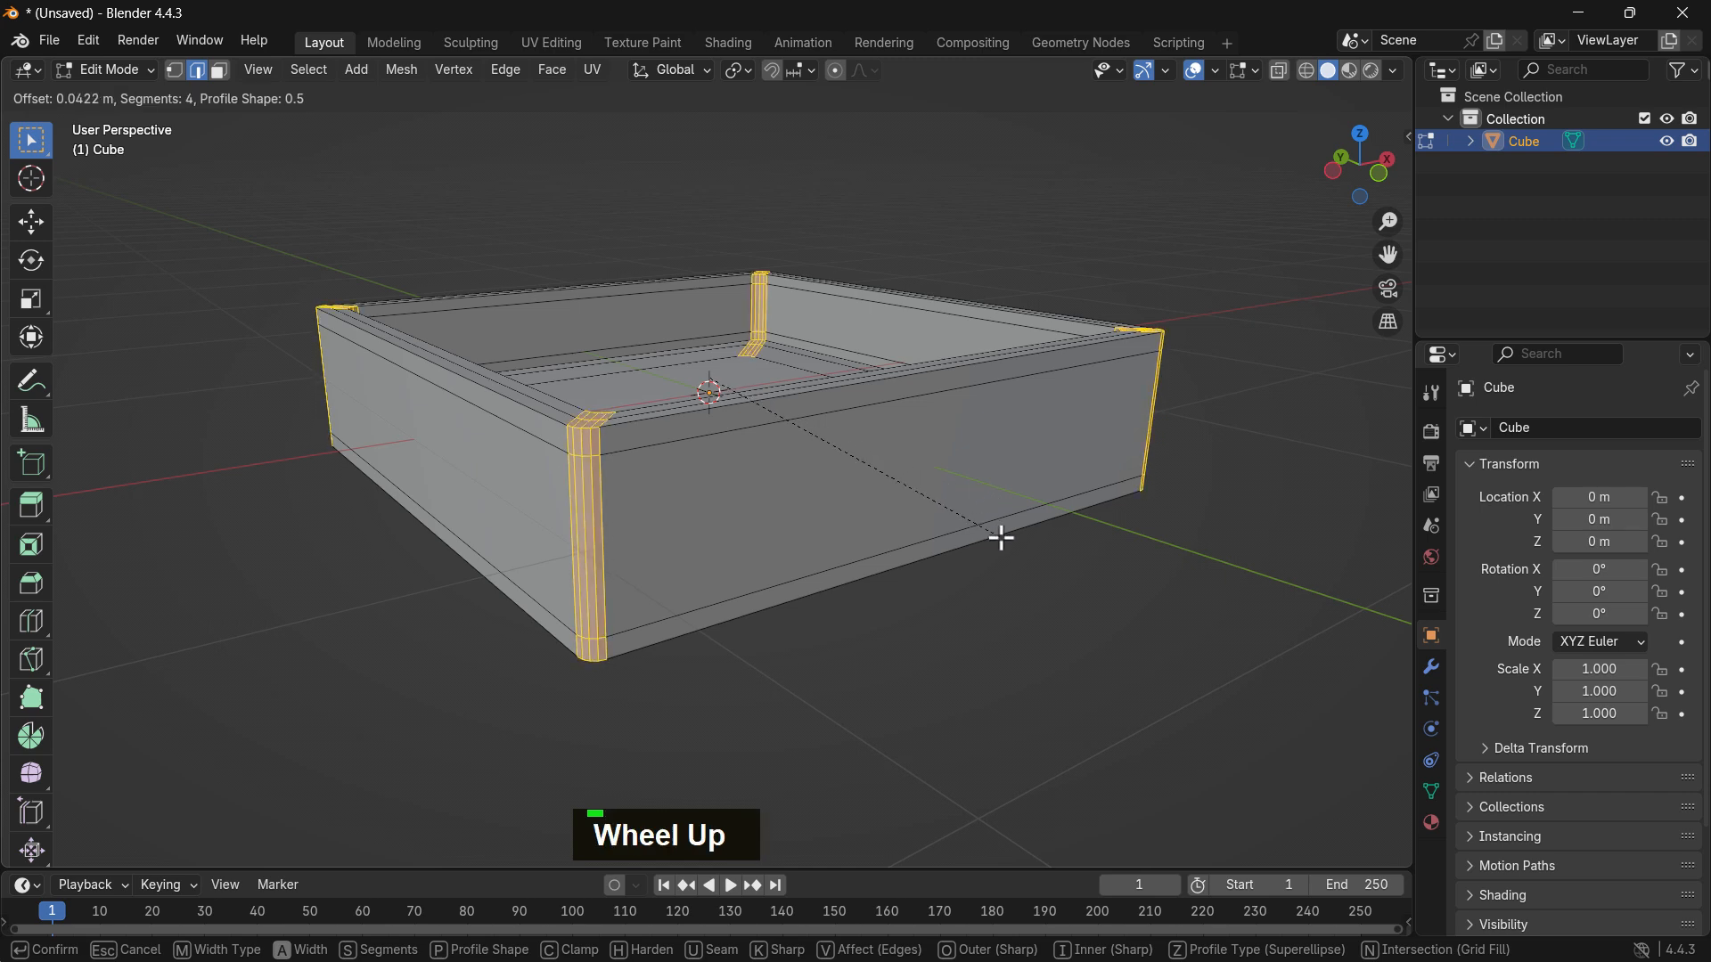
scroll(1001, 539, "down", 1)
left_click(1002, 538)
left_click(1037, 585)
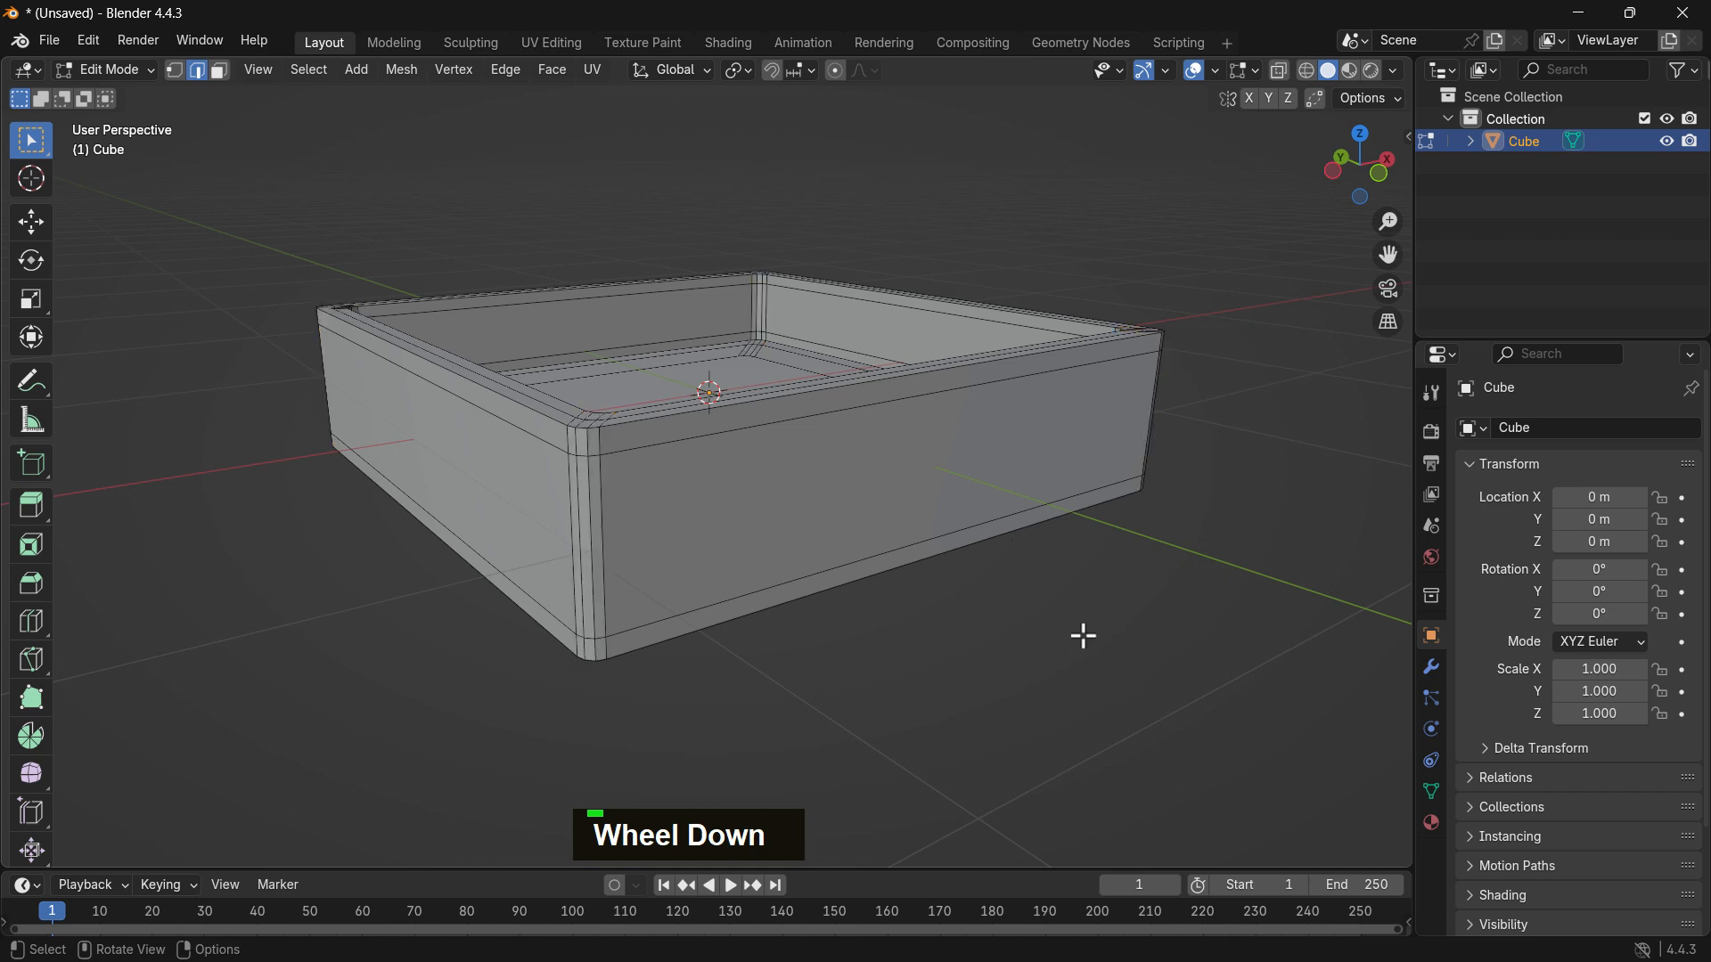
Step: Inset the box's underside face by a very thin margin, leaving a narrow border around its outline
scroll(985, 496, "up", 2)
middle_click_drag(986, 496, 985, 348)
left_click(223, 77)
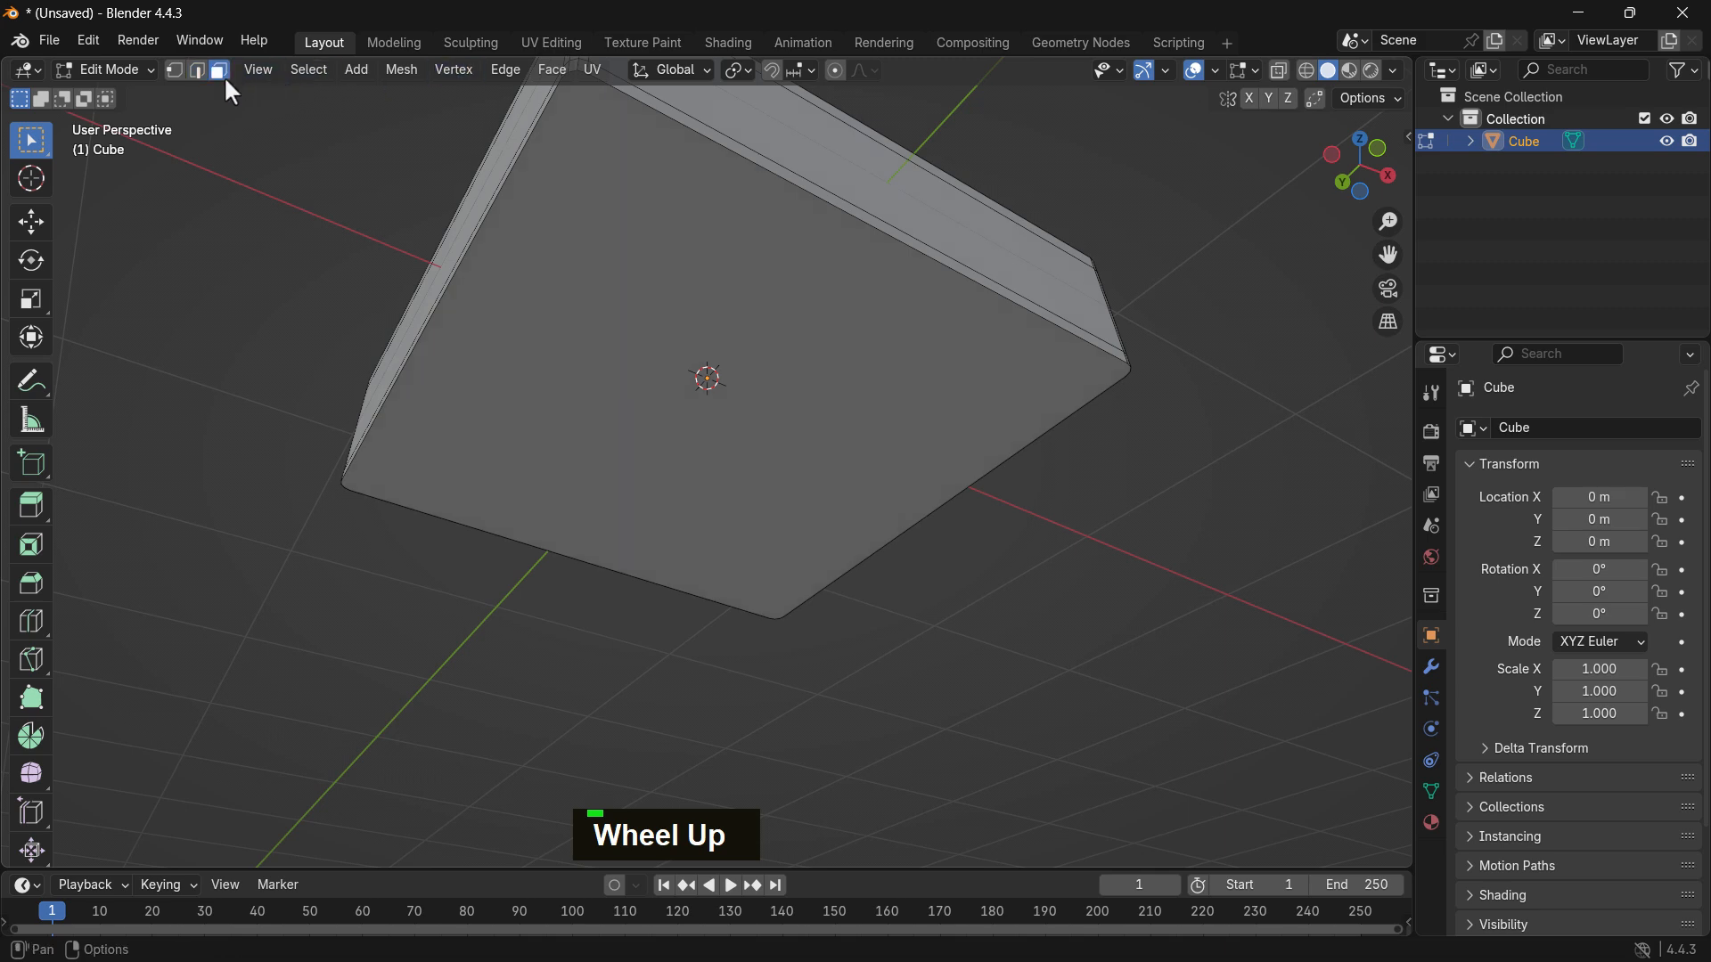
left_click(966, 357)
key("i")
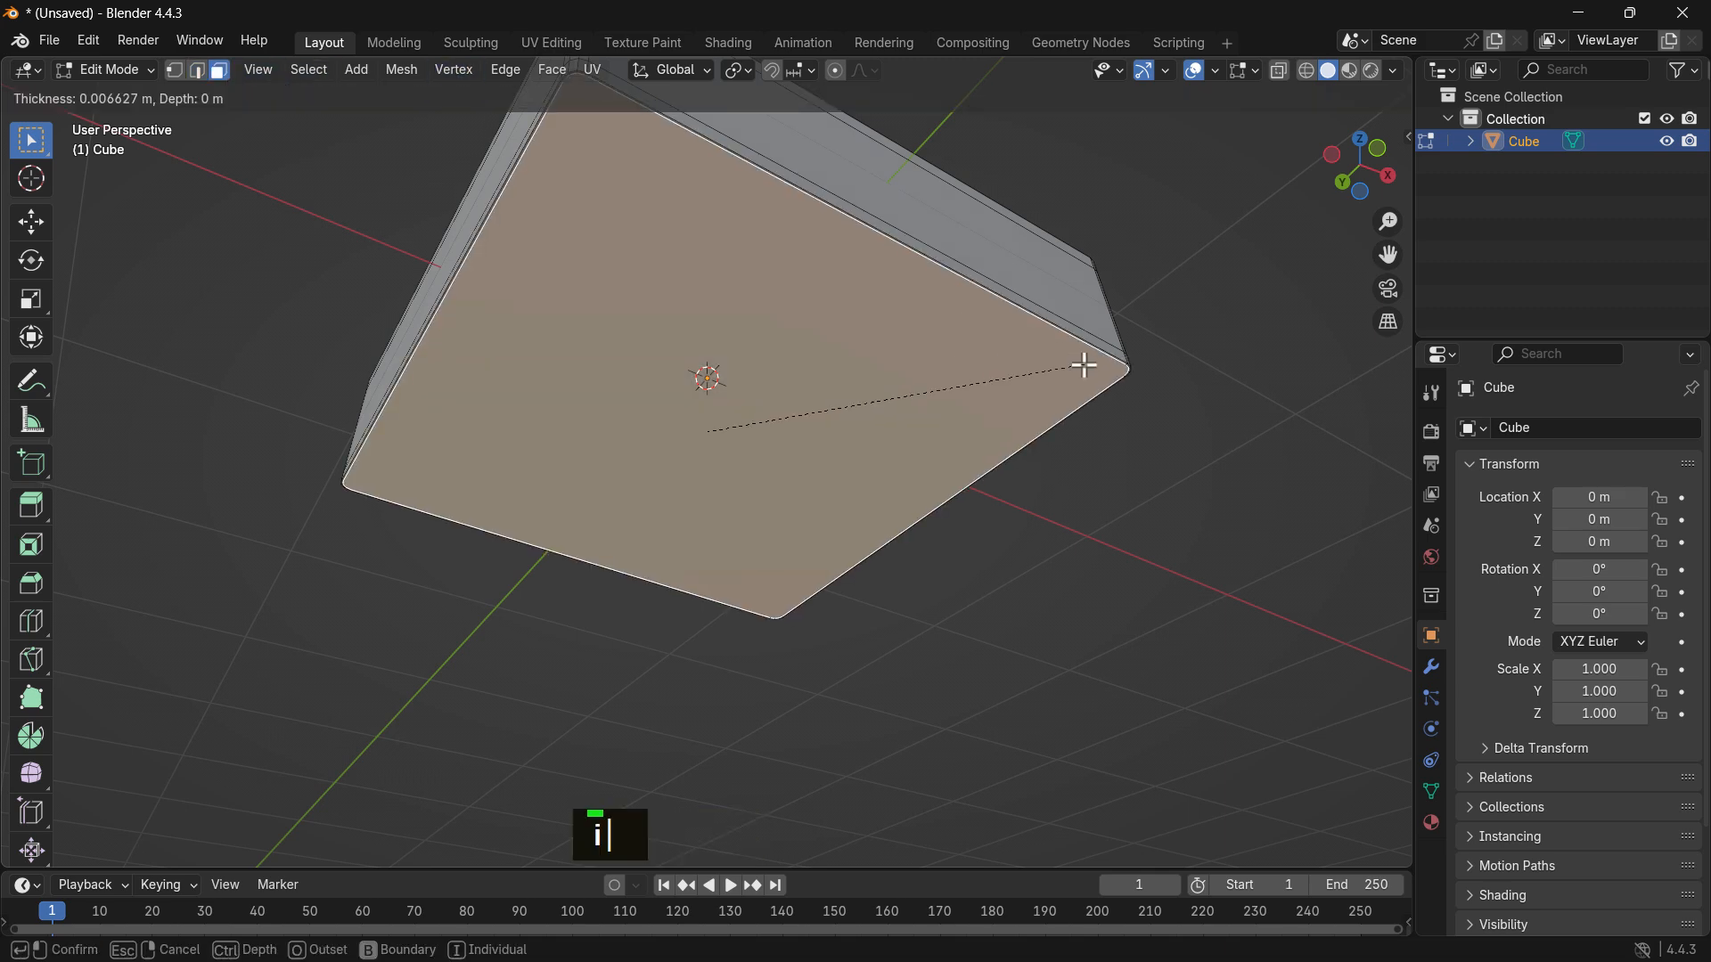
left_click(1079, 365)
key("i")
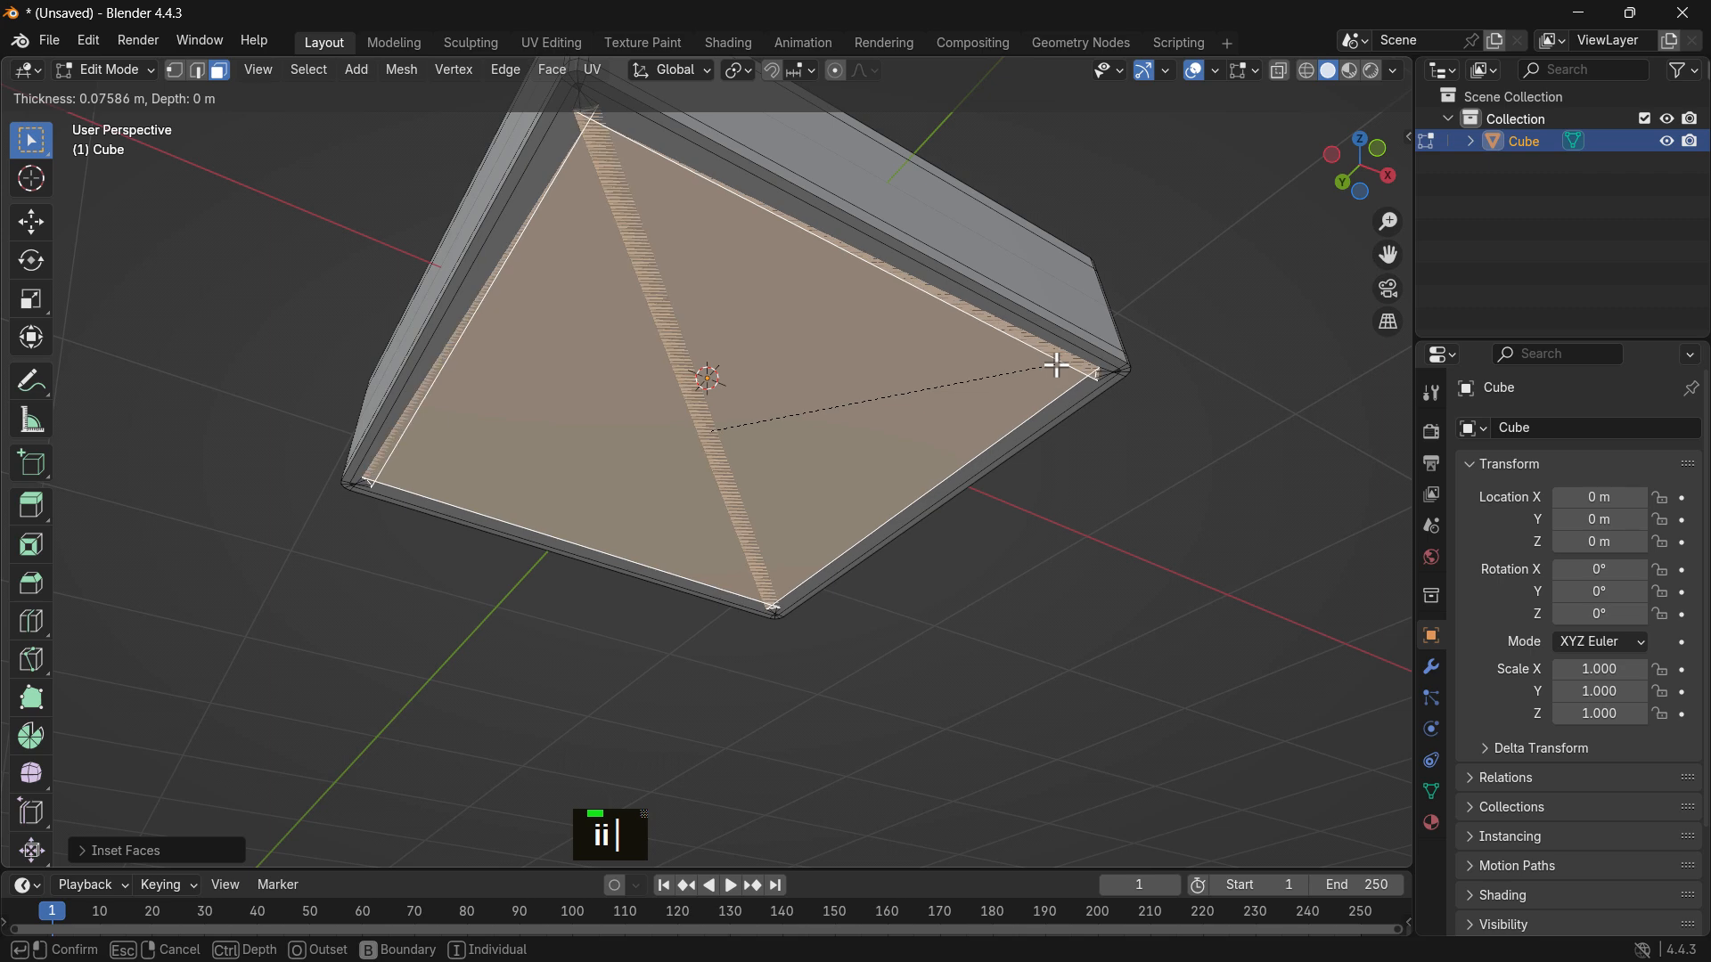
key("Escape")
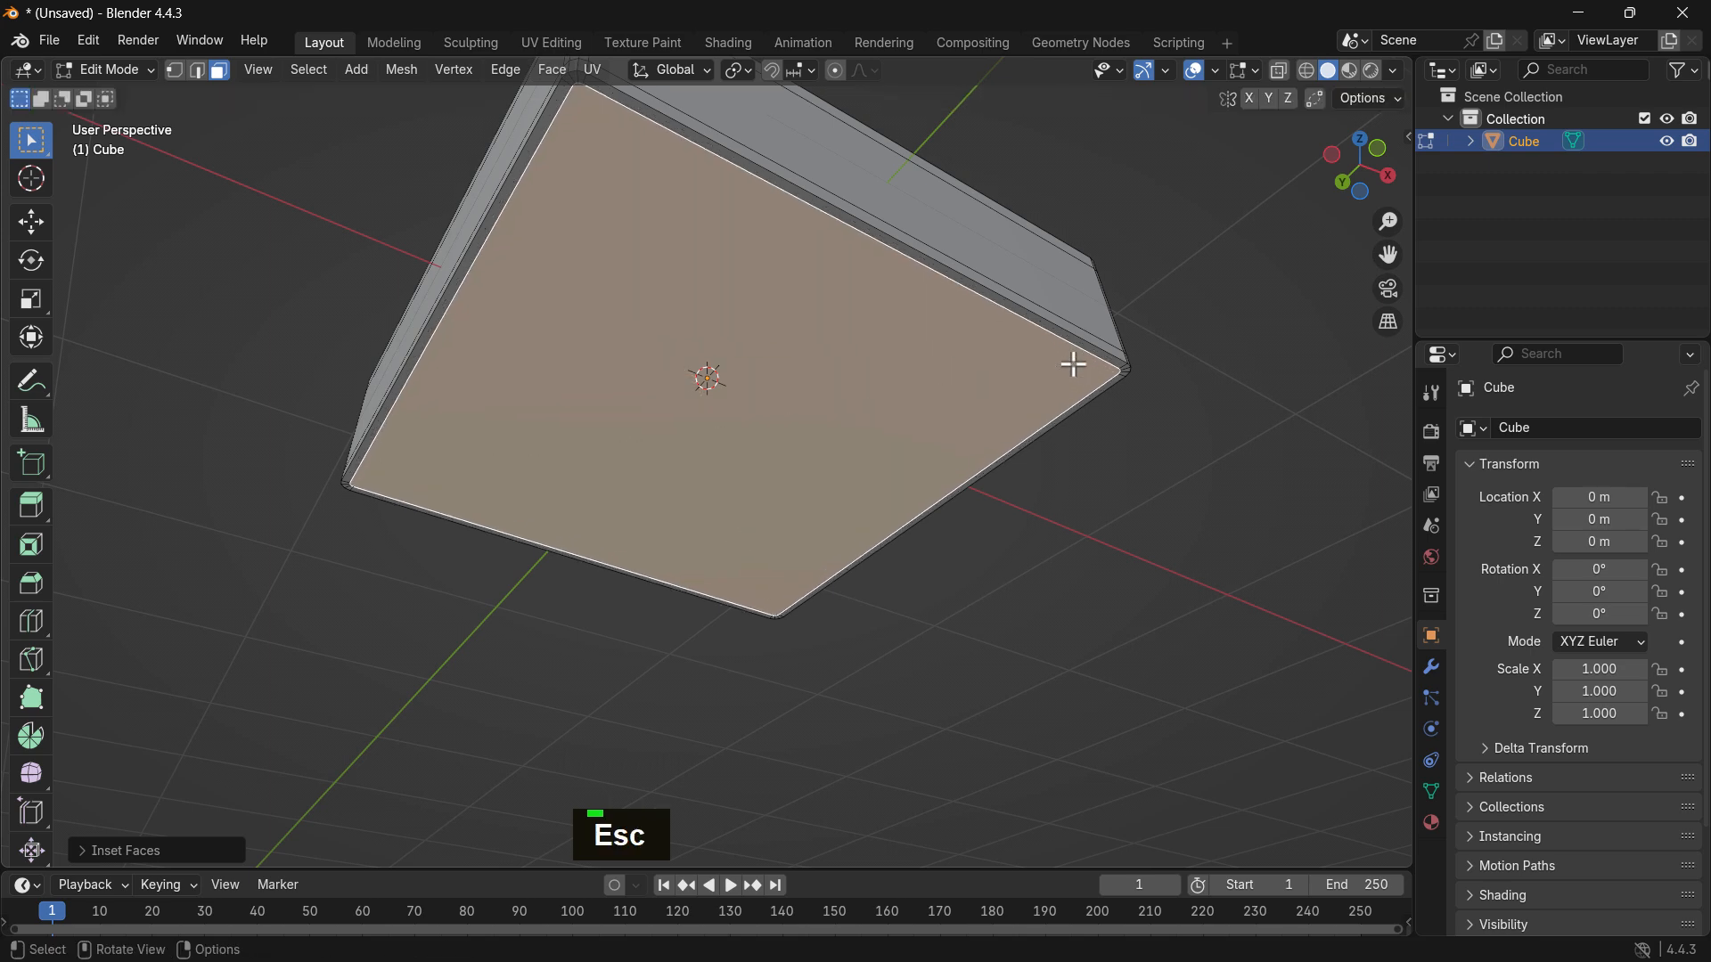
left_click(1219, 379)
Step: Return to Object Mode and add a level 2 Subdivision Surface to the beveled box
middle_click_drag(1246, 357, 1258, 493)
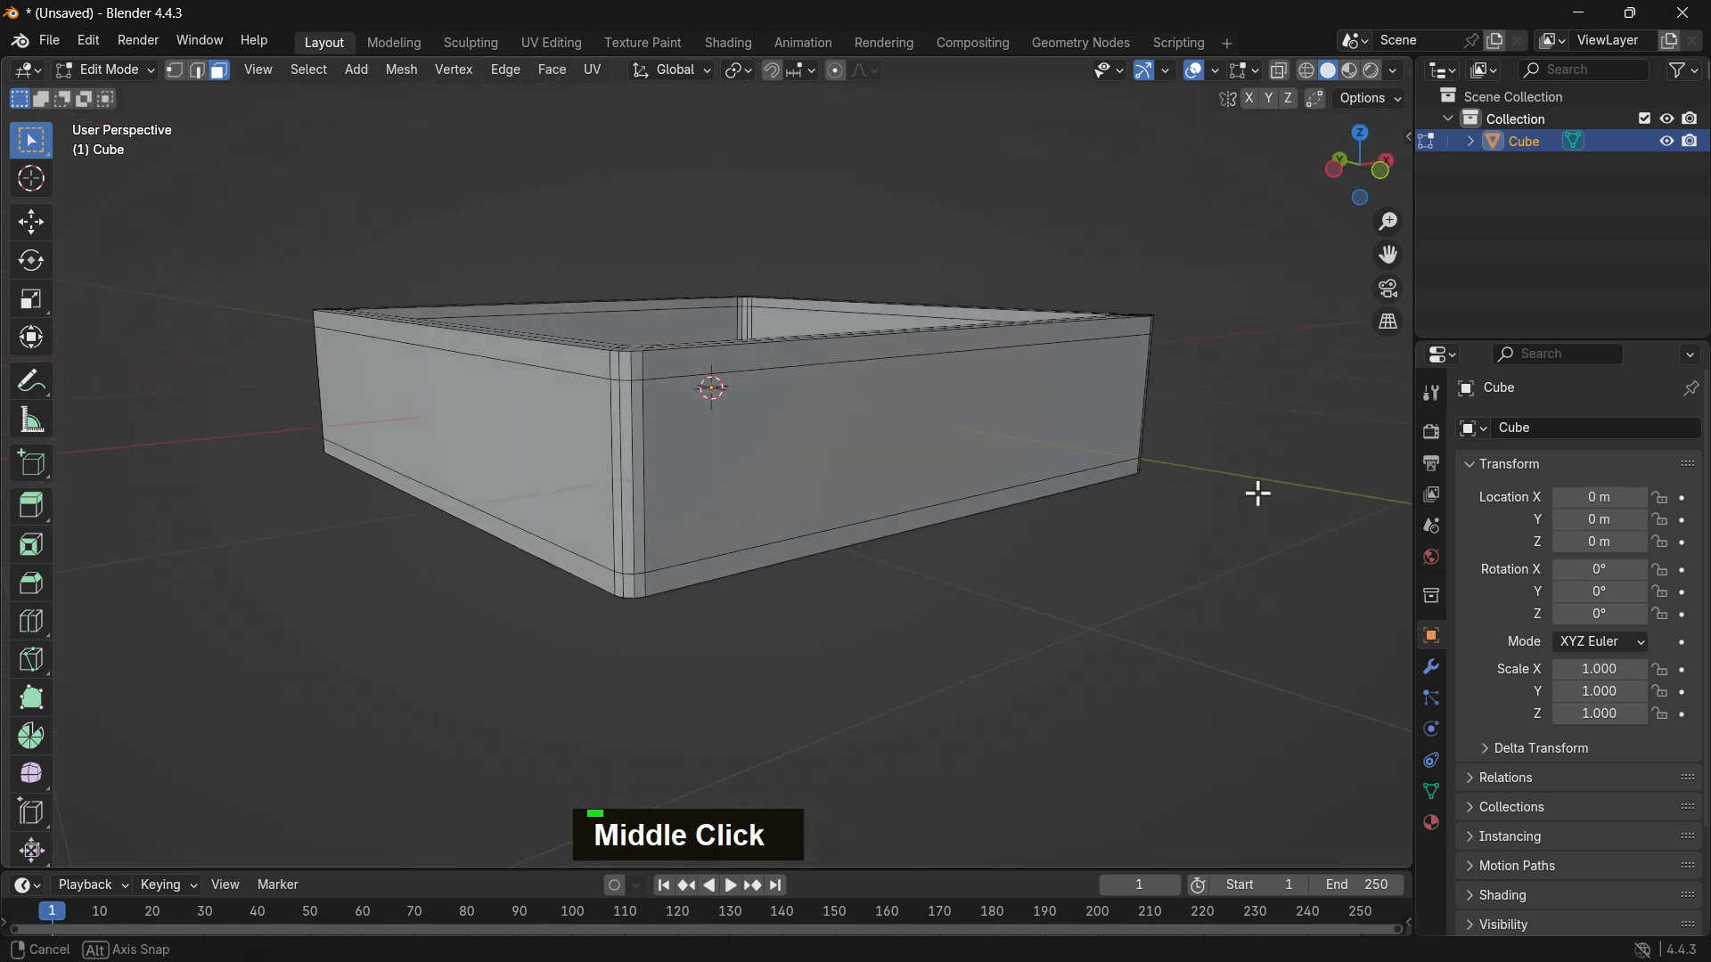
middle_click_drag(680, 371, 704, 385)
scroll(600, 342, "down", 2)
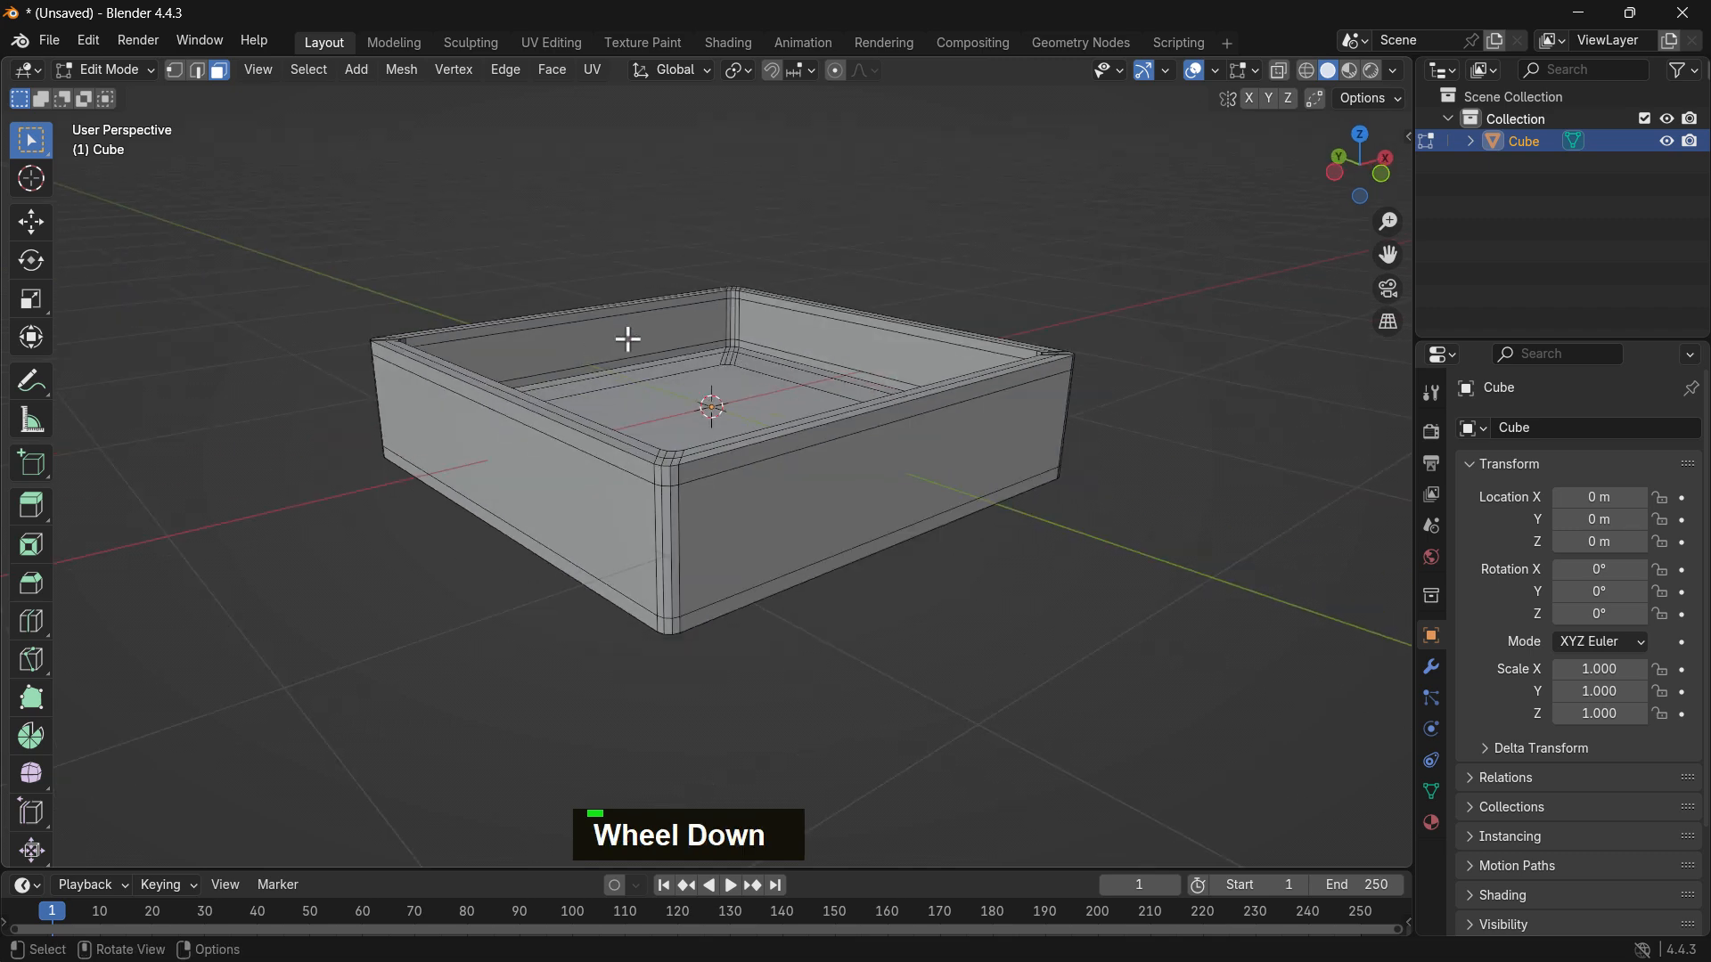
key("Tab")
left_click(270, 280)
left_click(561, 385)
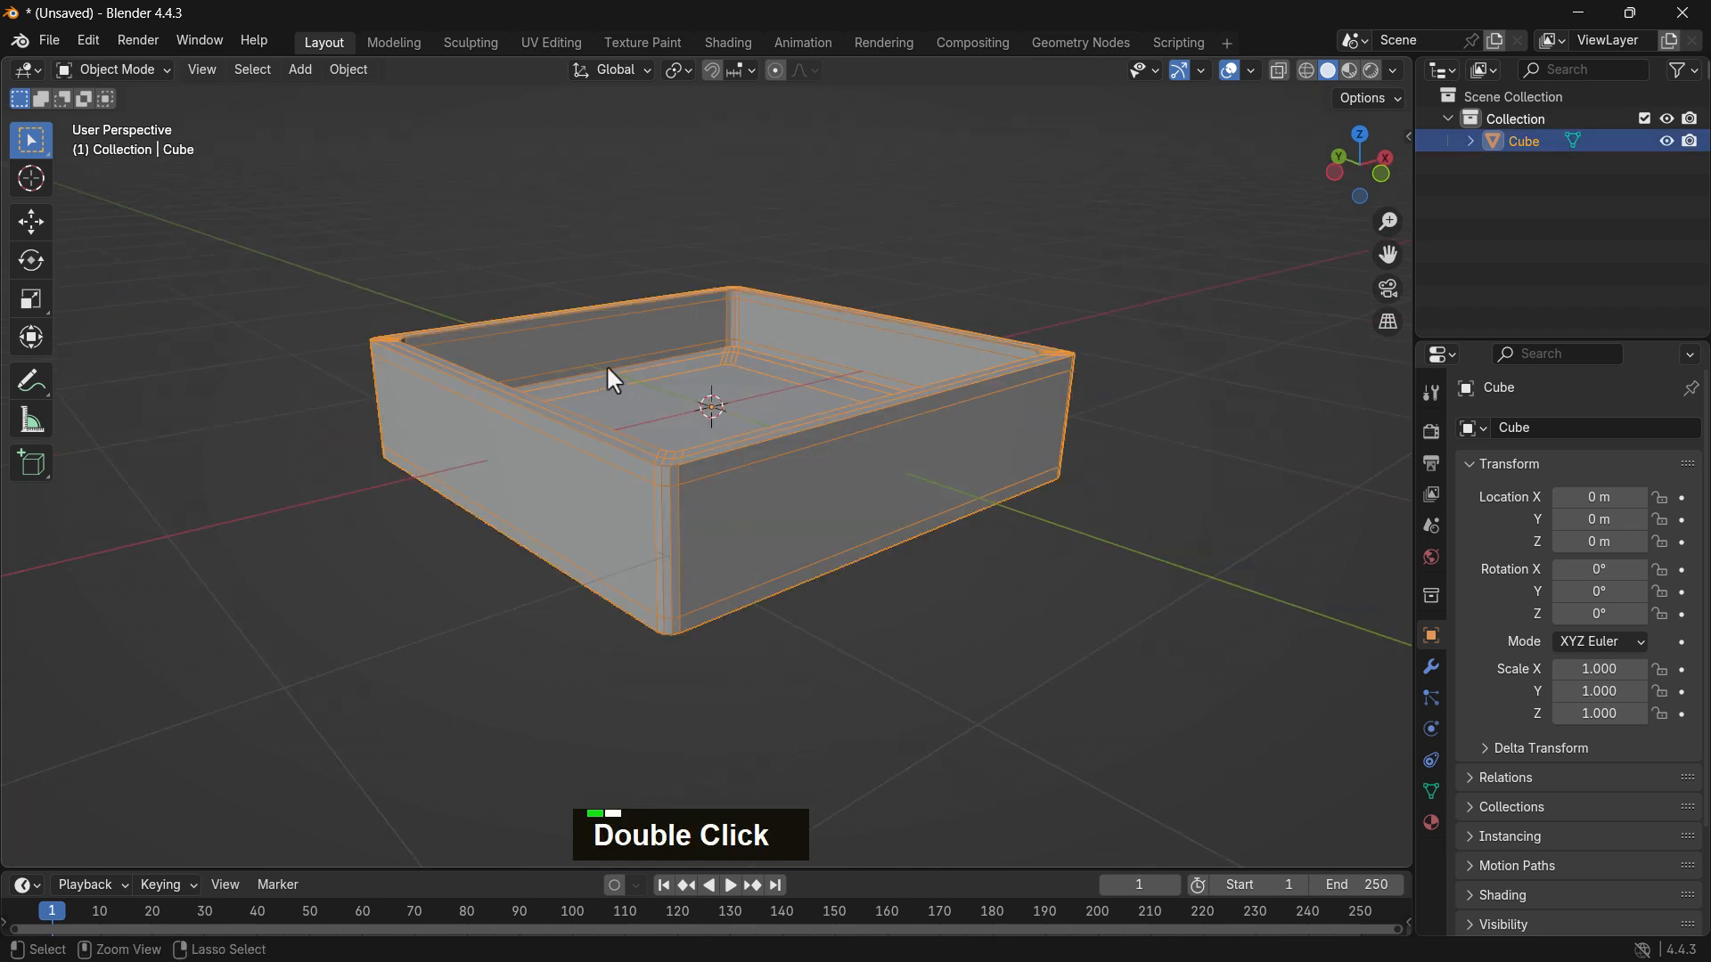
key("ctrl+2")
left_click(237, 394)
Step: Hide the viewport overlays to inspect the smoothed tray from several angles, and turn them back on
middle_click_drag(945, 409, 1101, 267)
left_click(1229, 71)
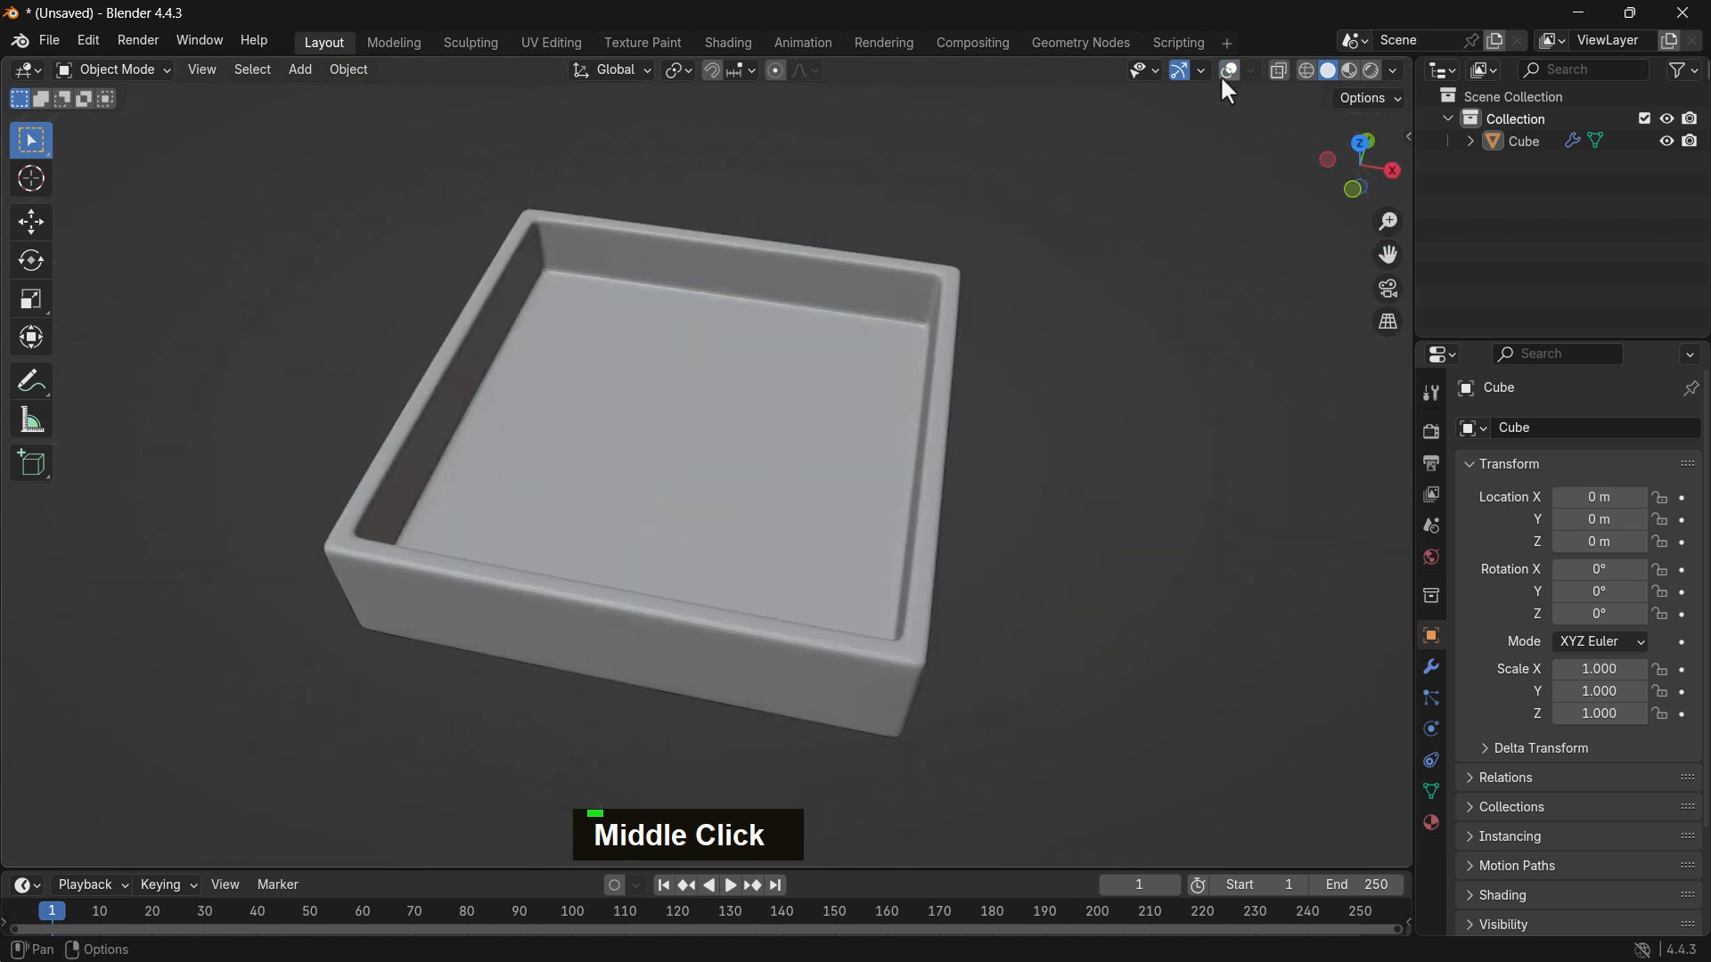
middle_click_drag(911, 409, 731, 326)
scroll(687, 312, "down", 2)
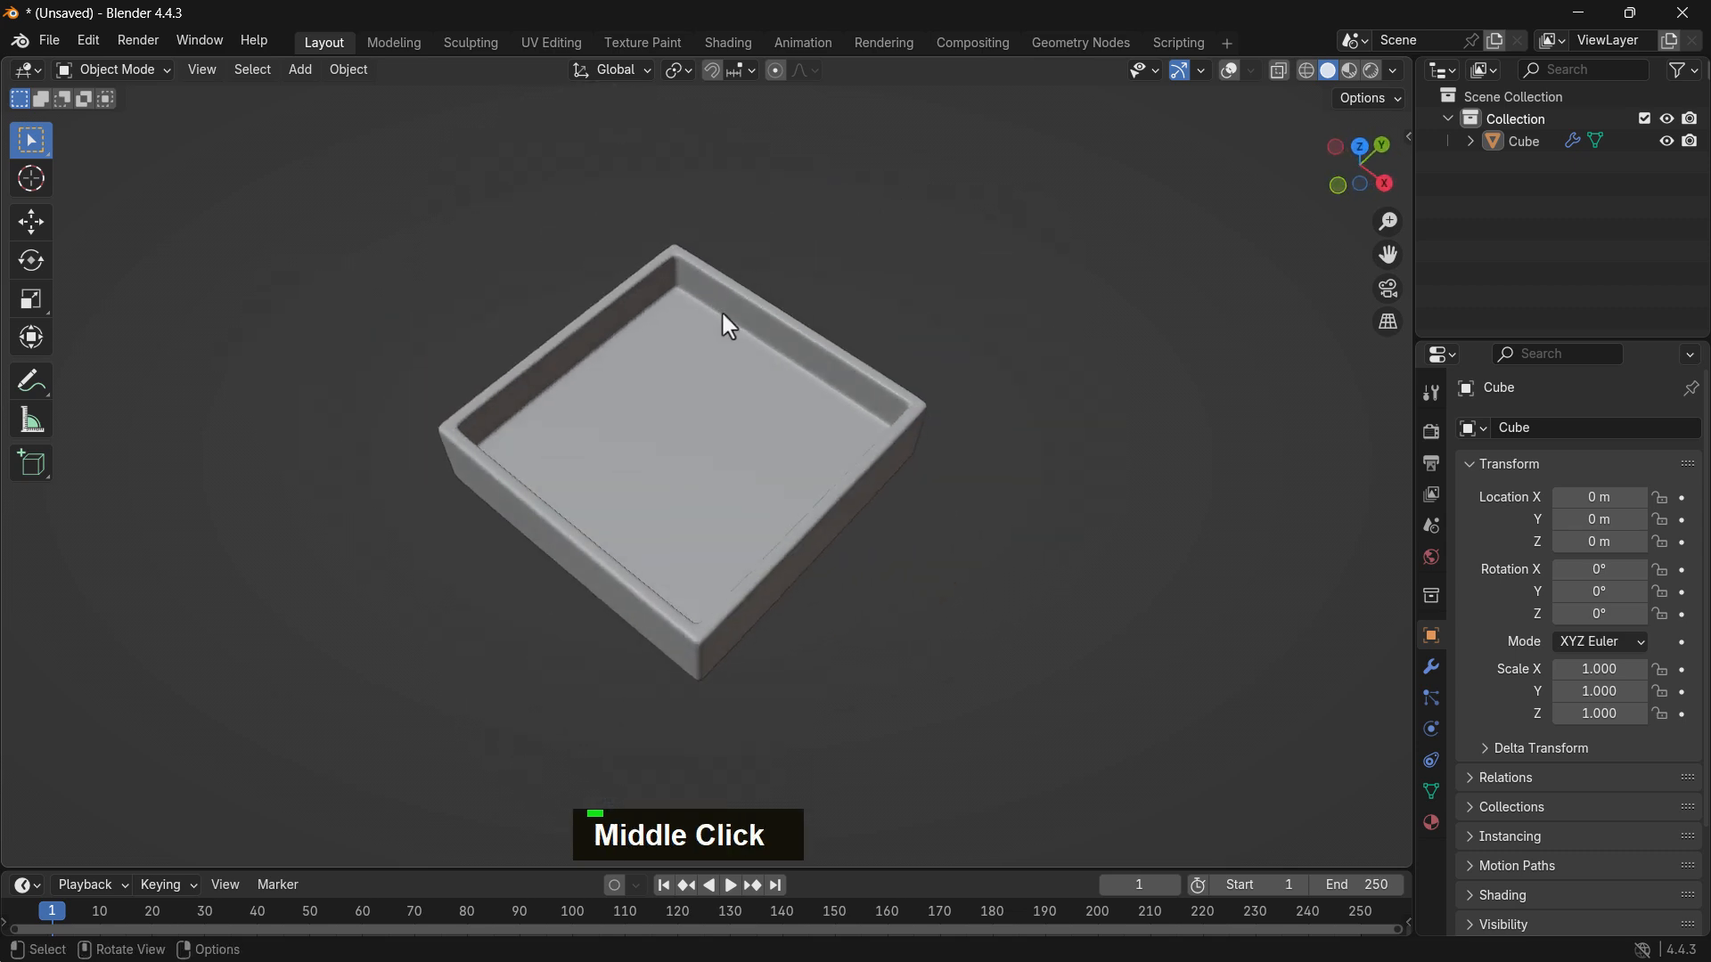
left_click(1230, 72)
double_click(876, 423)
scroll(877, 419, "up", 3)
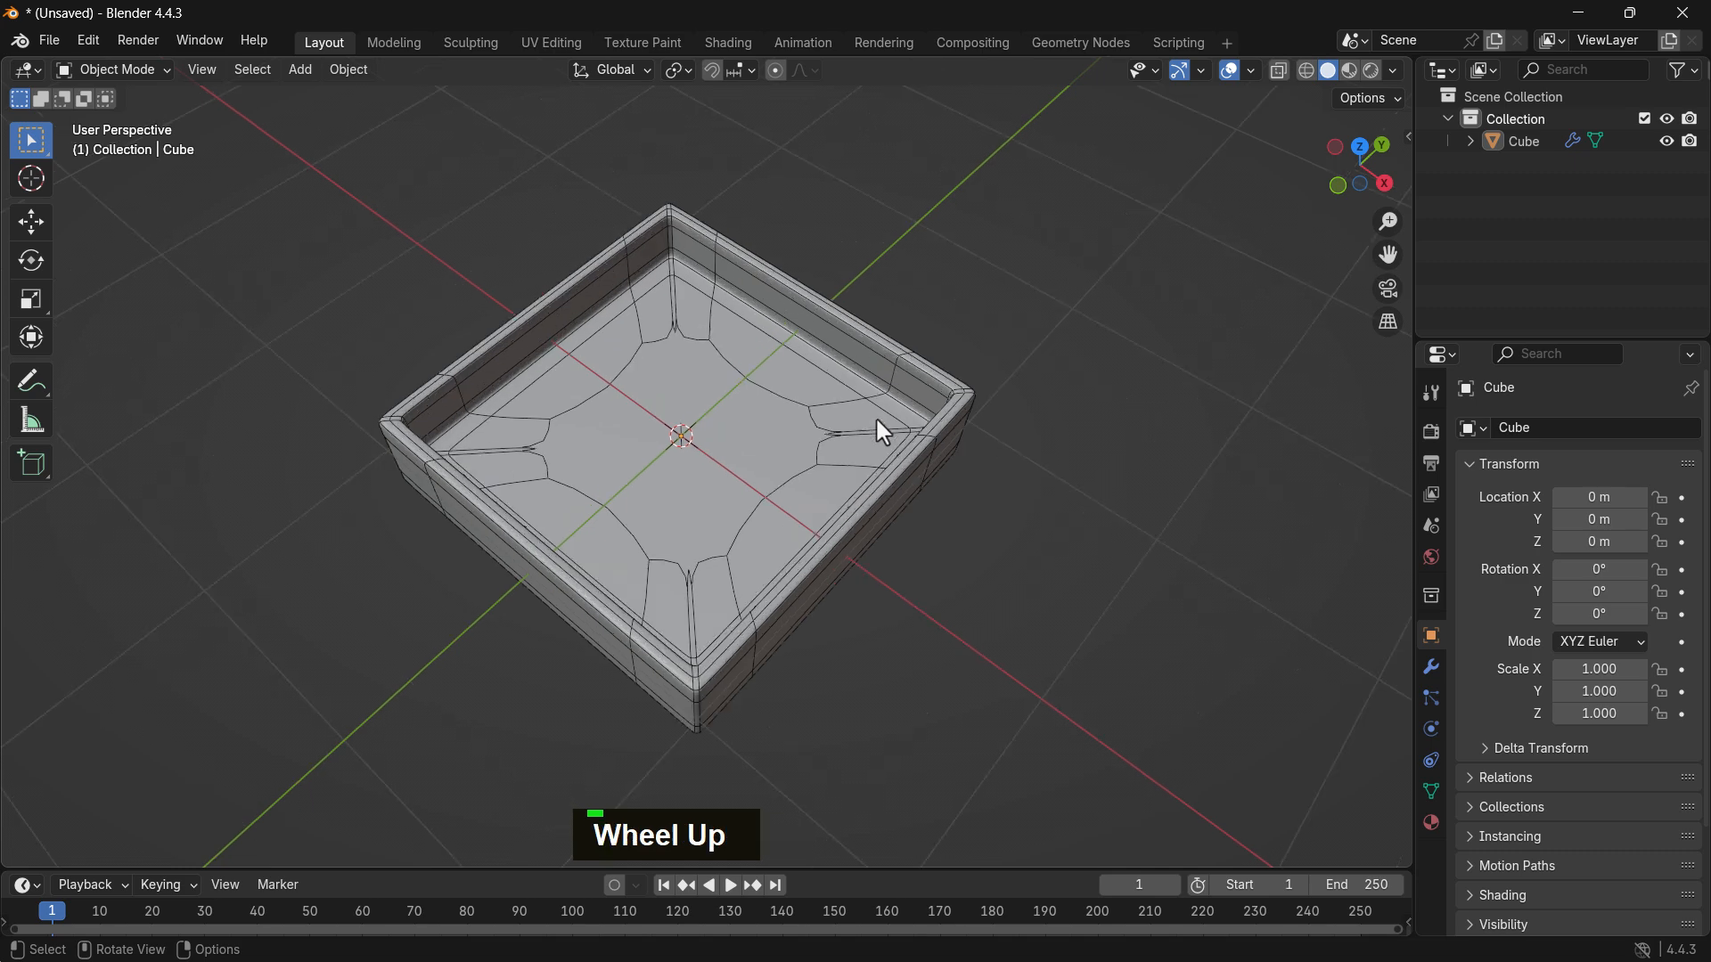
Step: Add a new cube at the tray's centre and scale it uniformly down to about 0.23
key("shift+a")
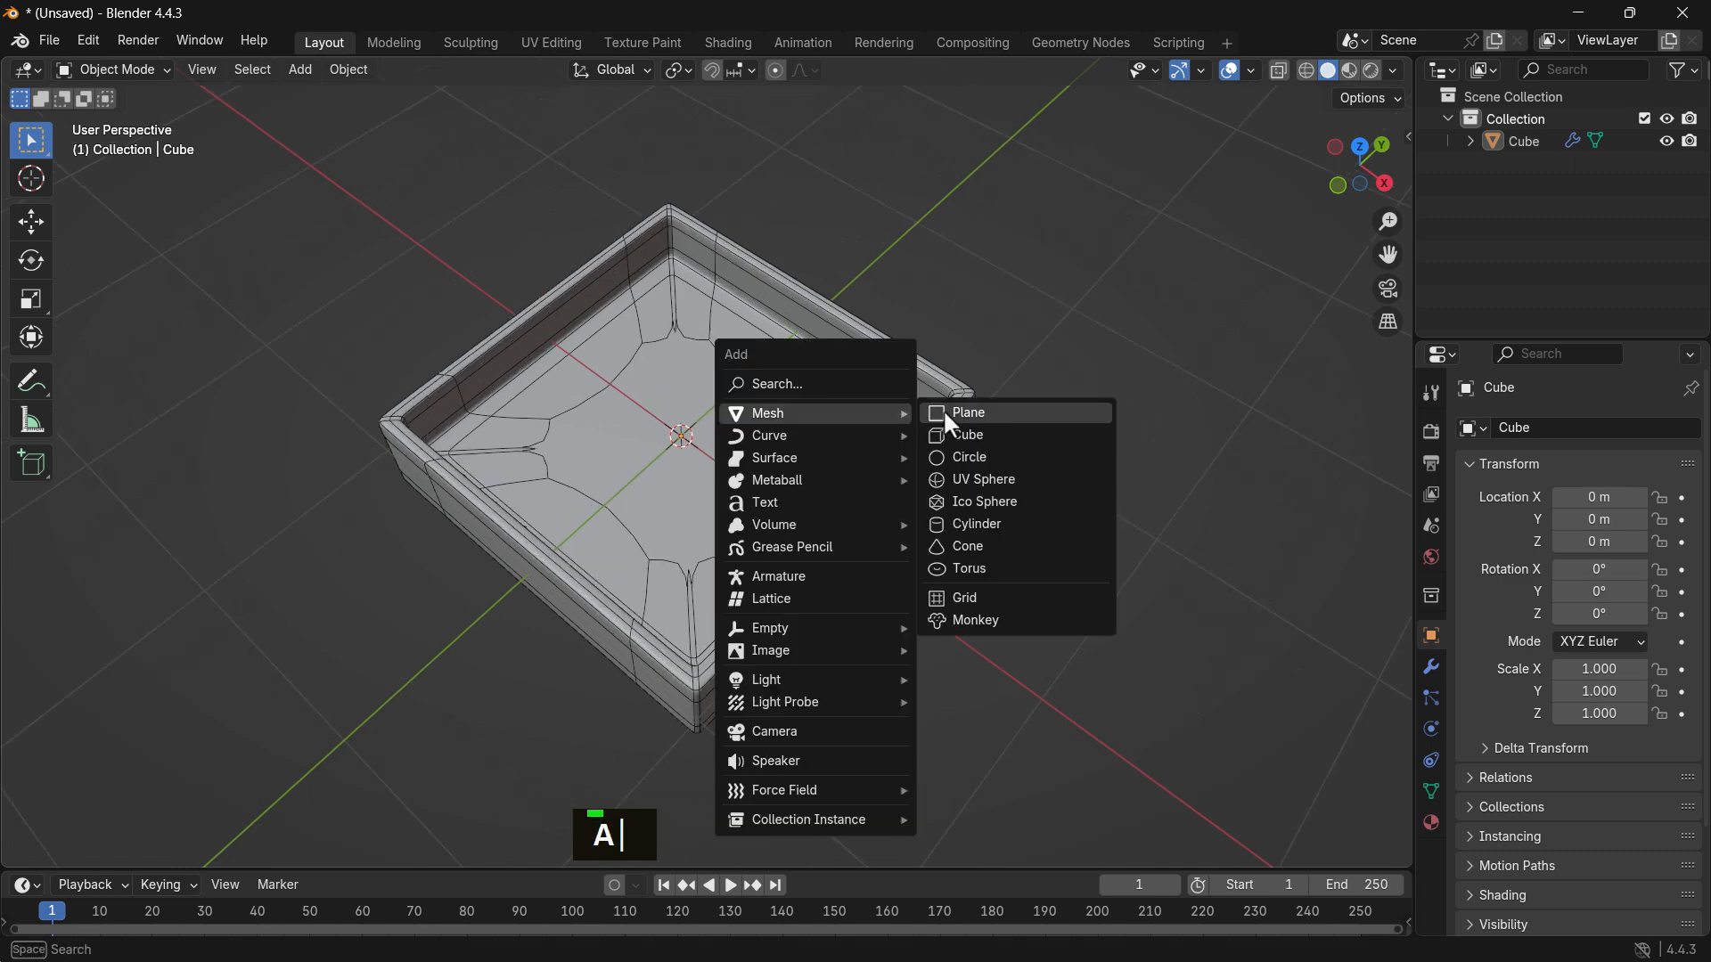
left_click(996, 437)
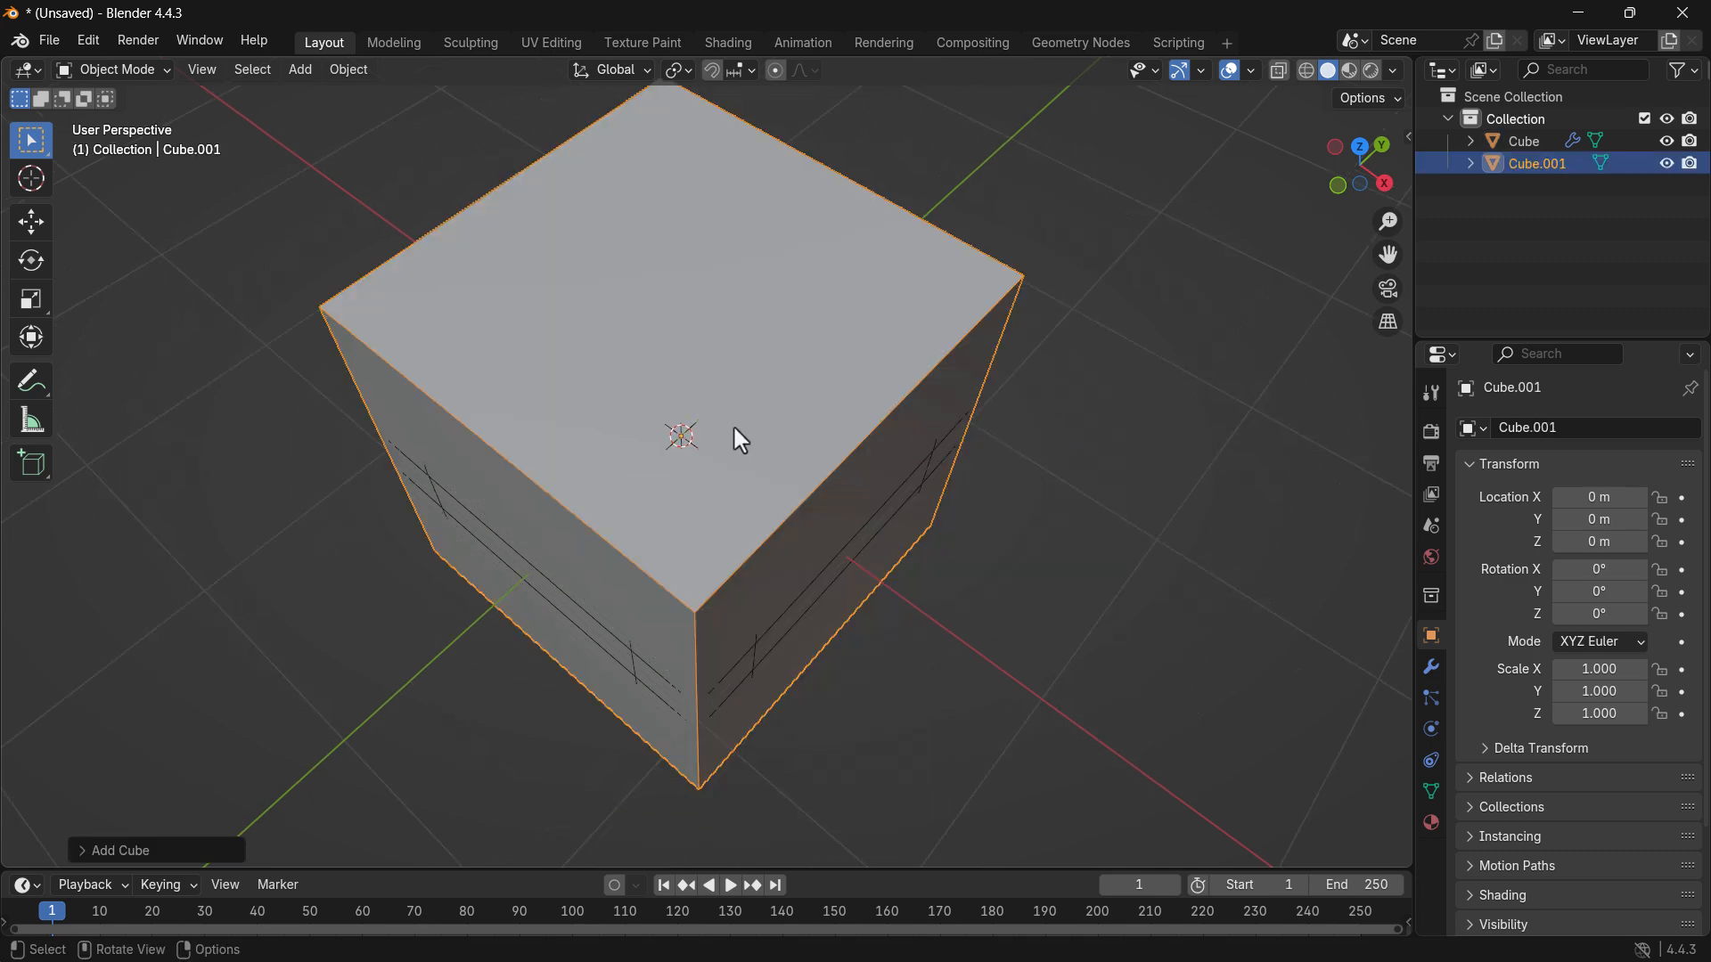
scroll(992, 528, "down", 2)
key("s")
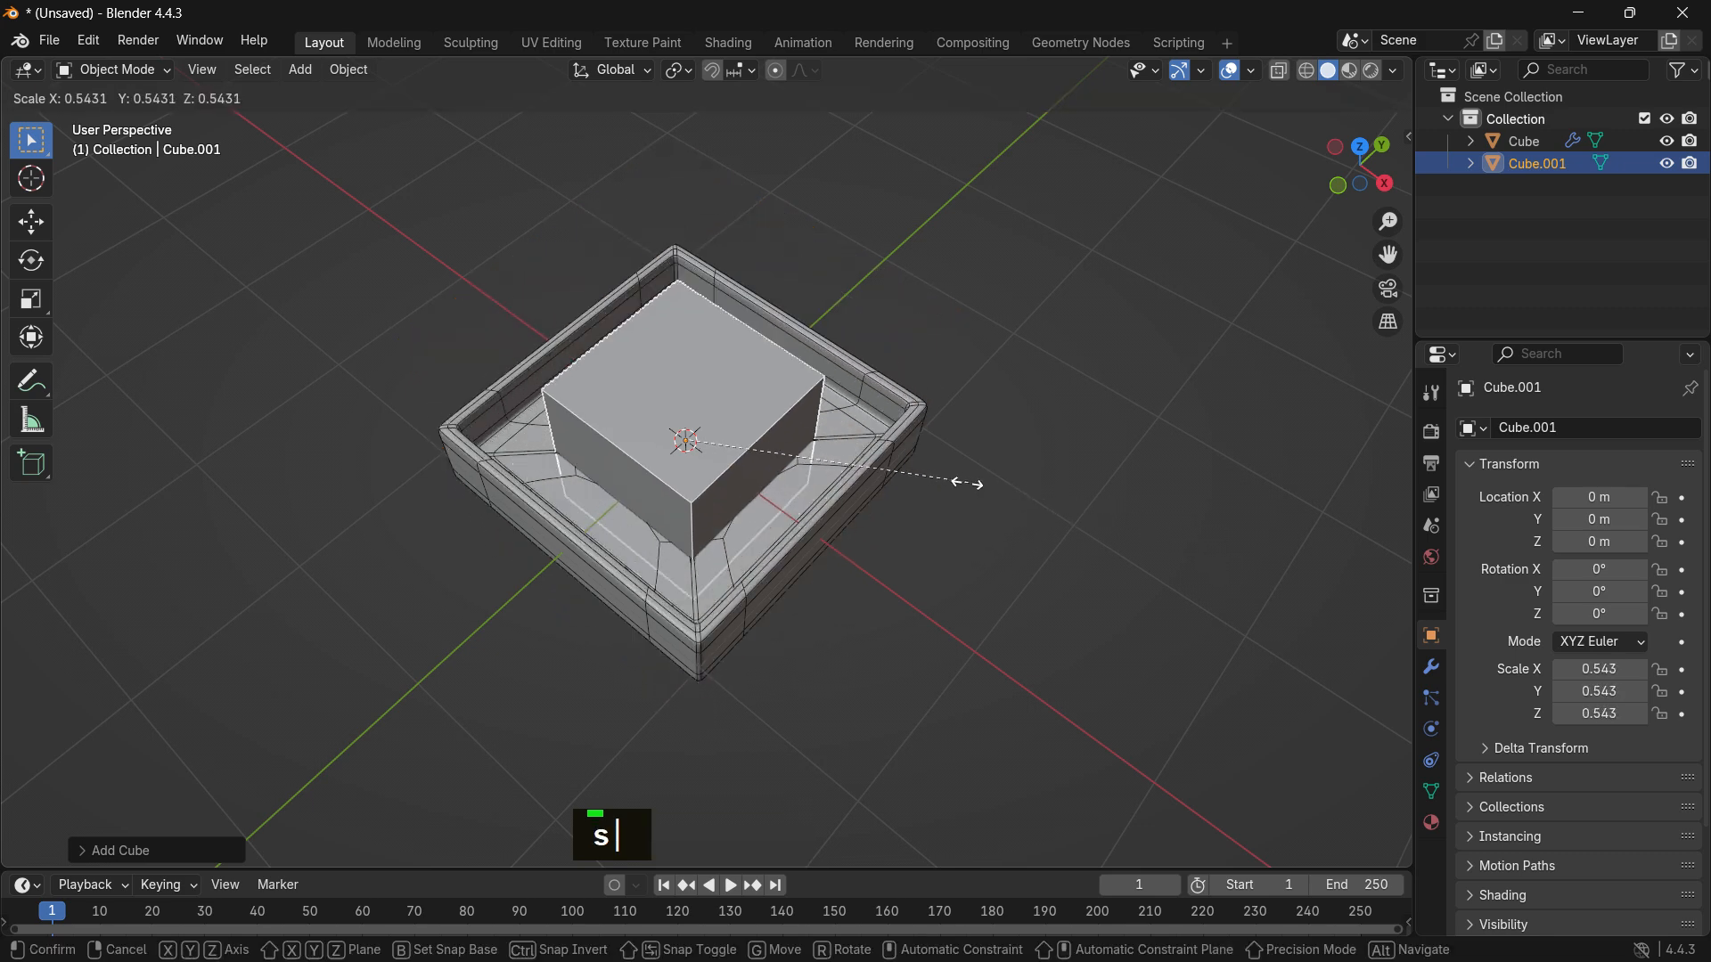
left_click(800, 469)
Step: In top view, enlarge the new cube to scale 0.443 and fit it in the tray's -X/+Y quarter at about X -0.465 m, Y 0.454 m
key("KP_7")
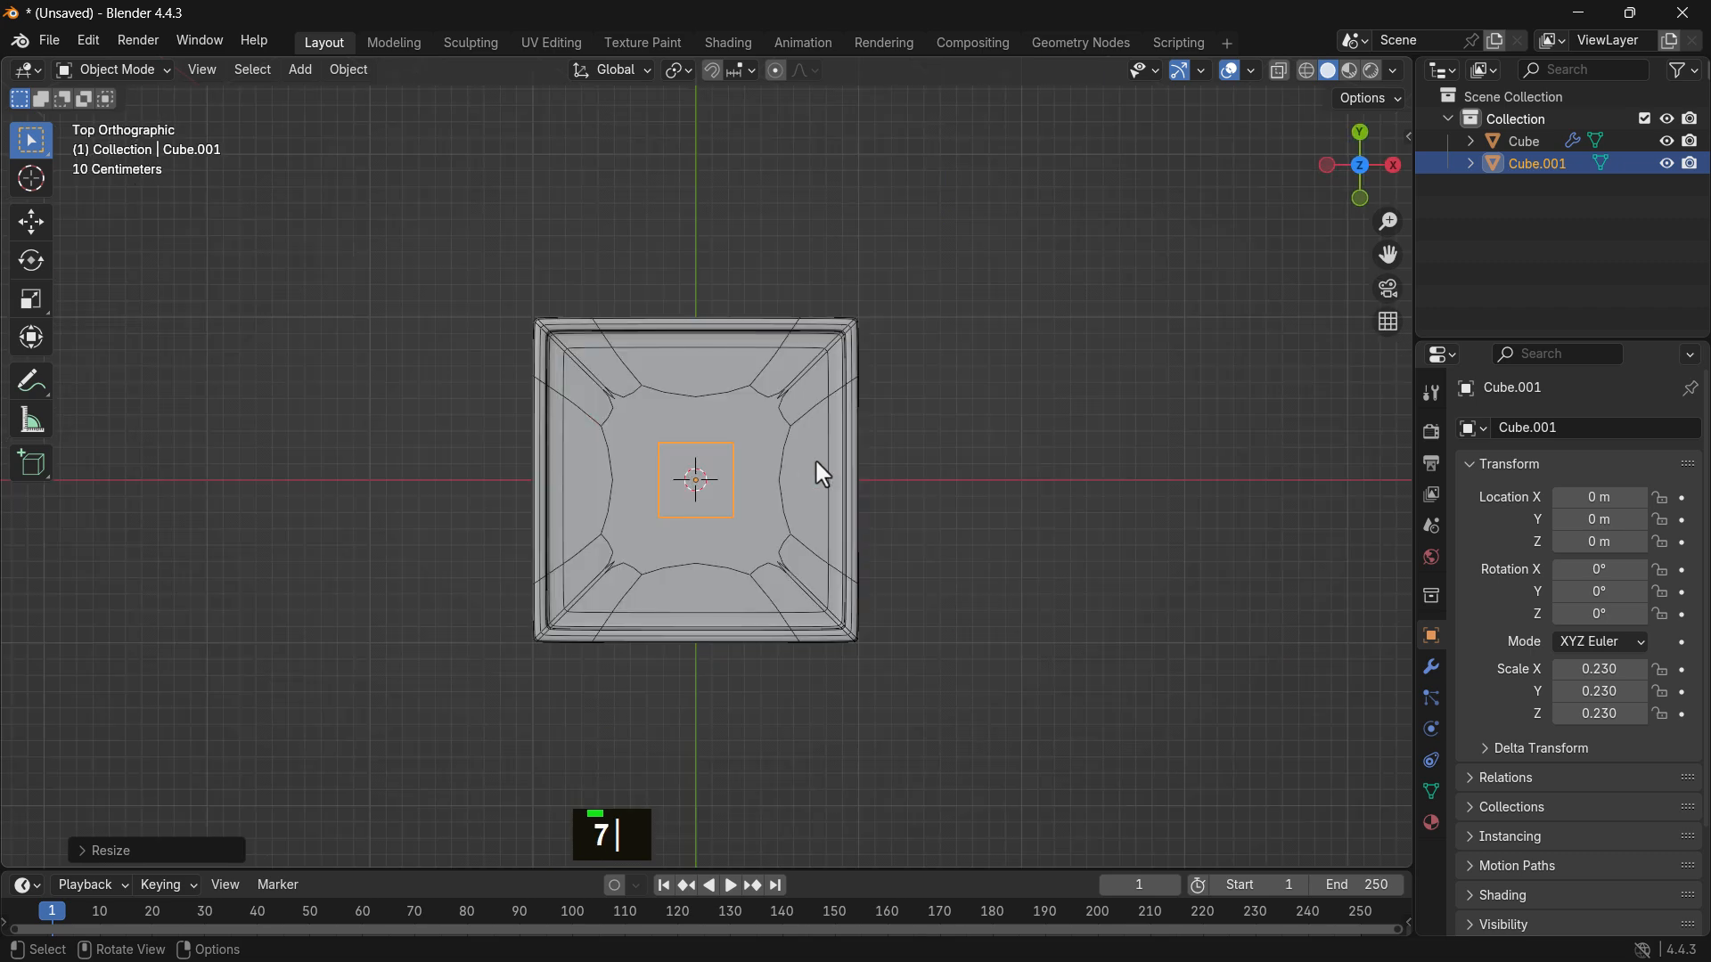
key("g")
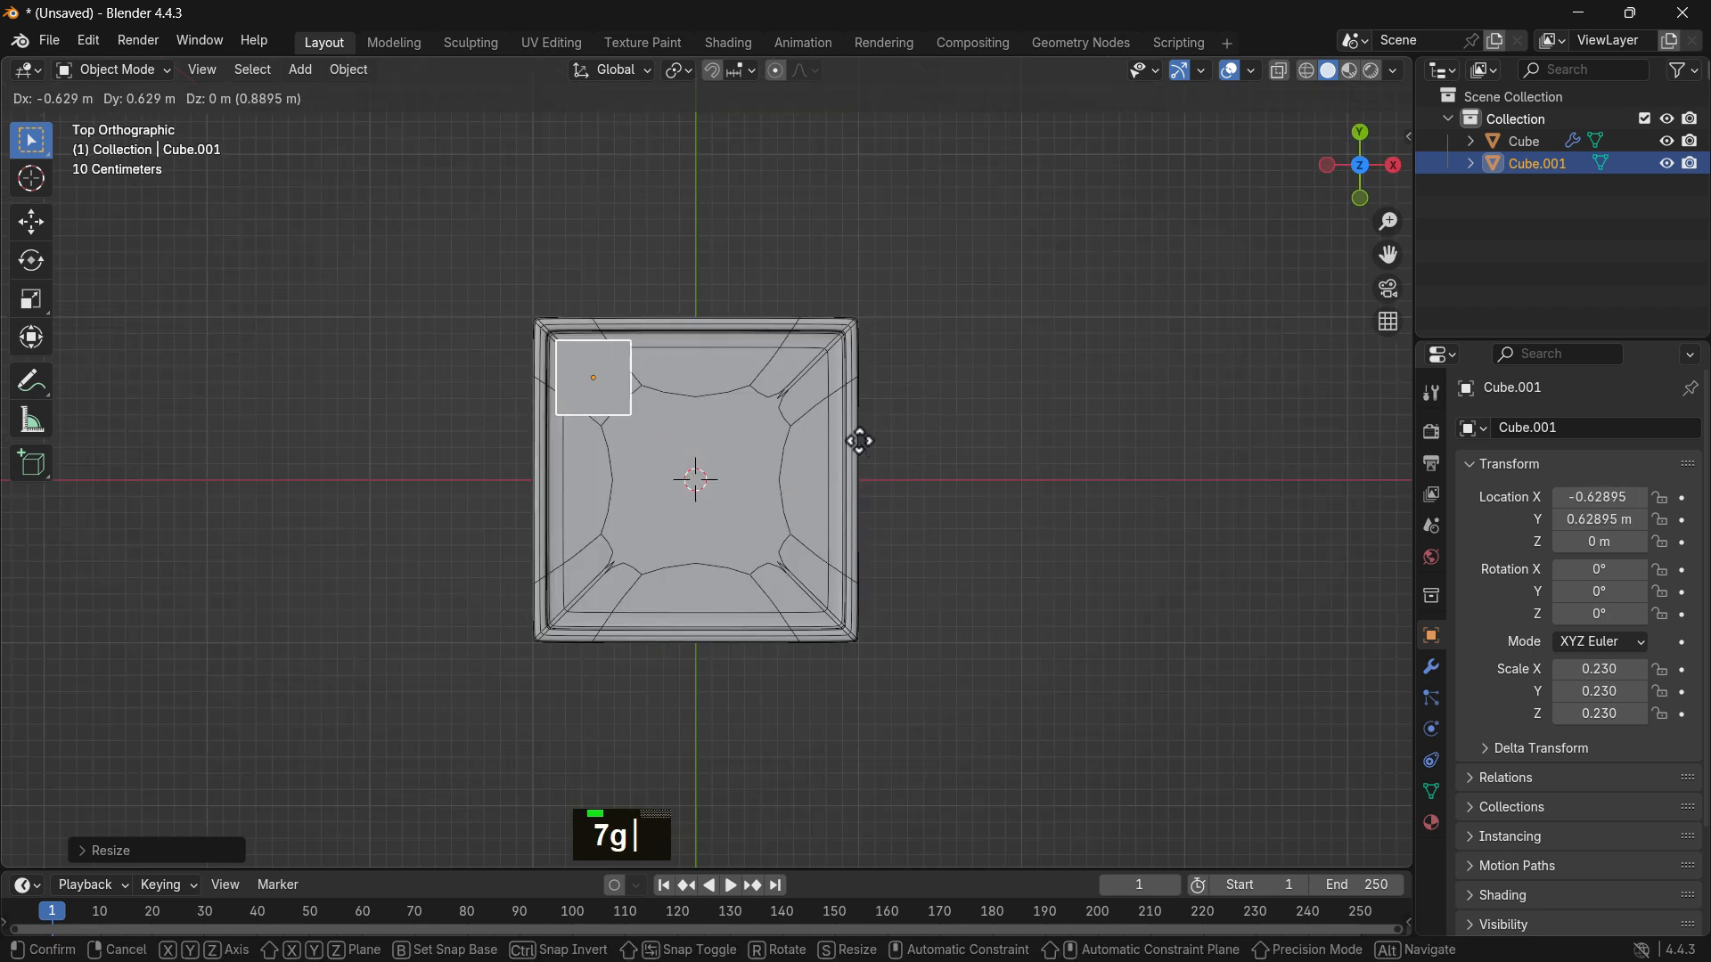
left_click(866, 456)
key("s")
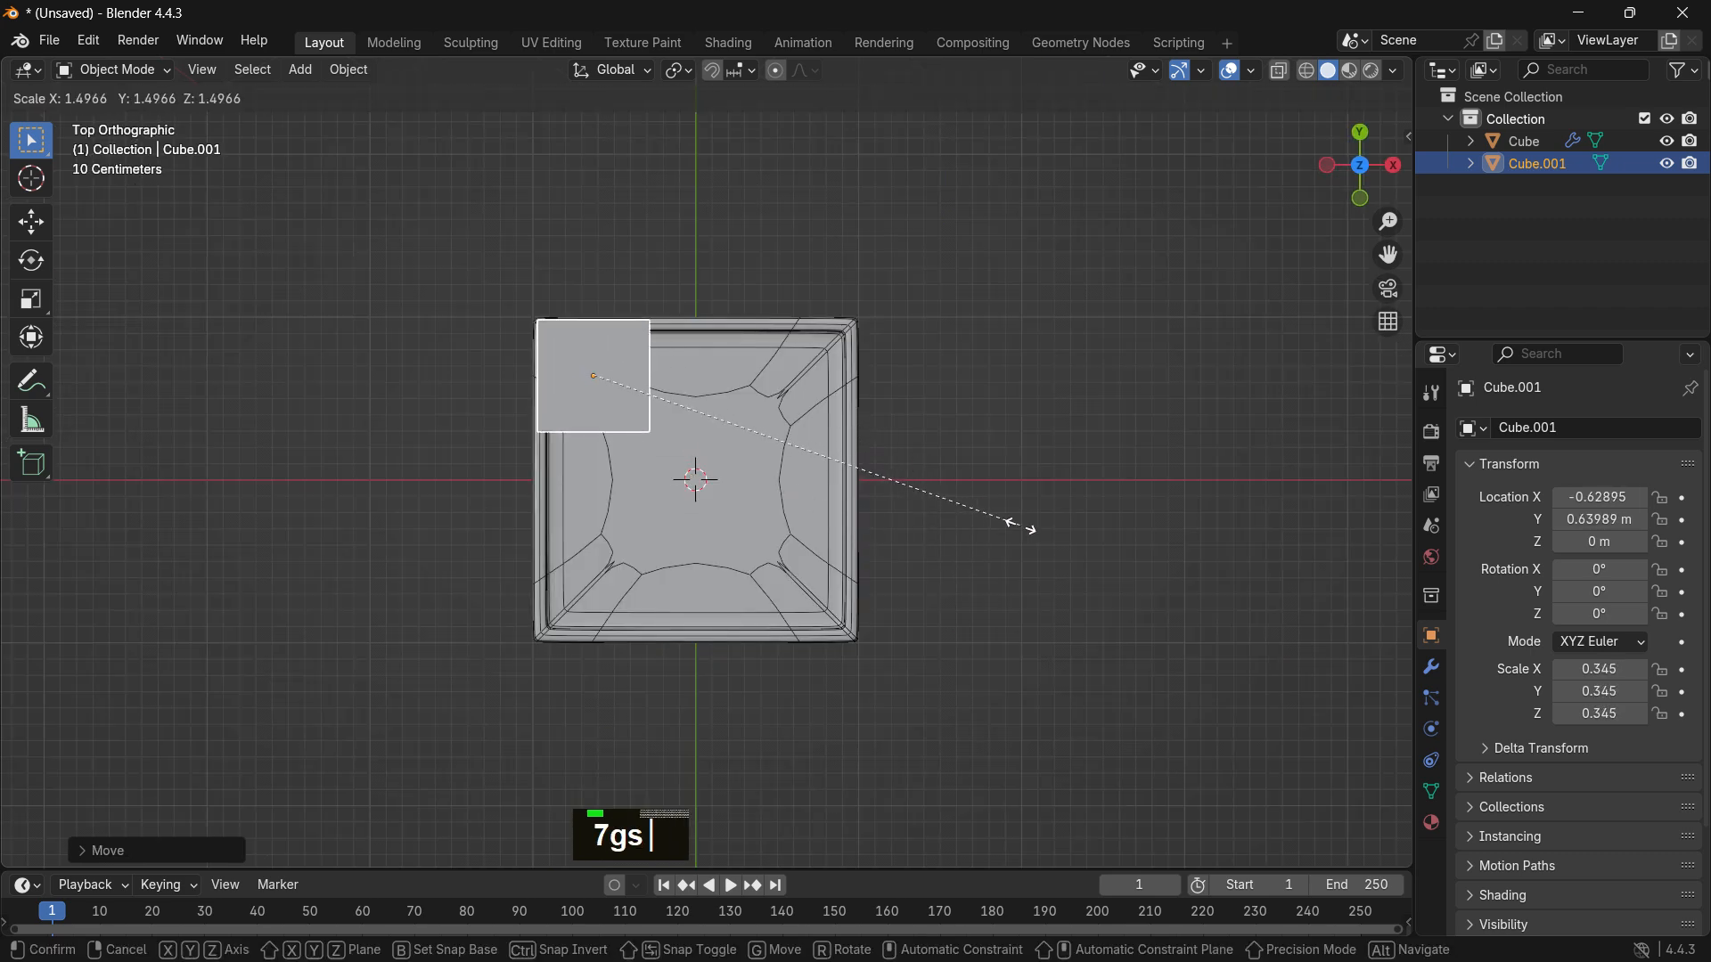
key("s")
left_click(1149, 571)
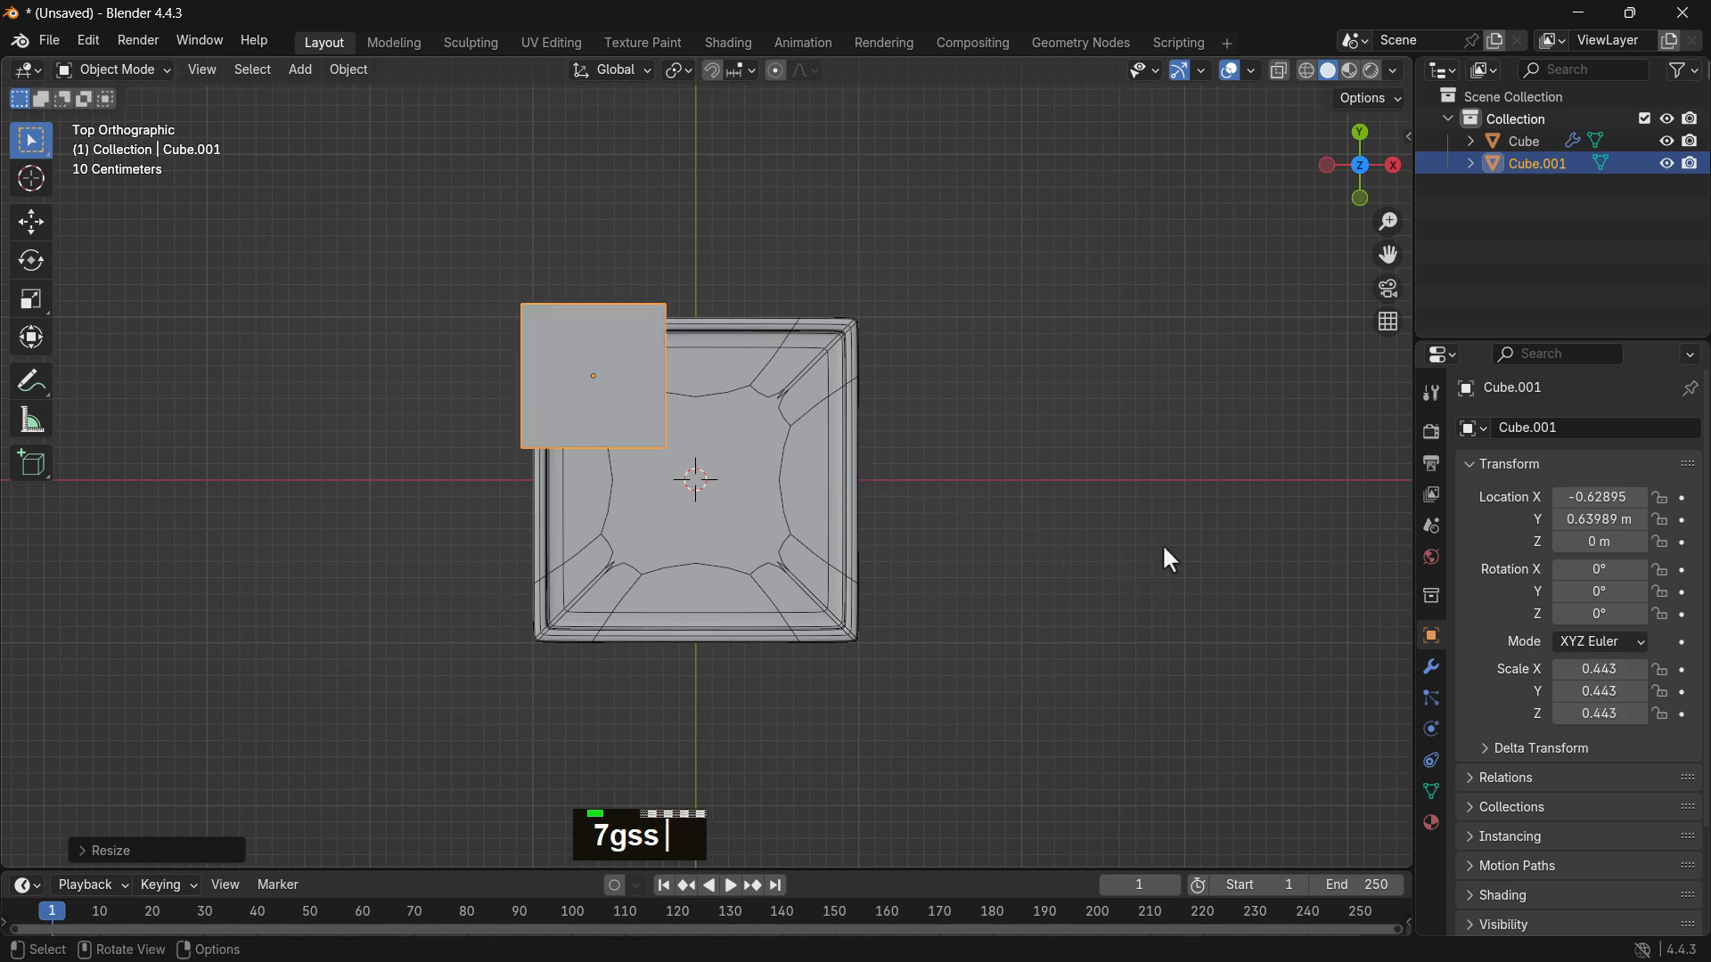
key("g")
left_click(1193, 577)
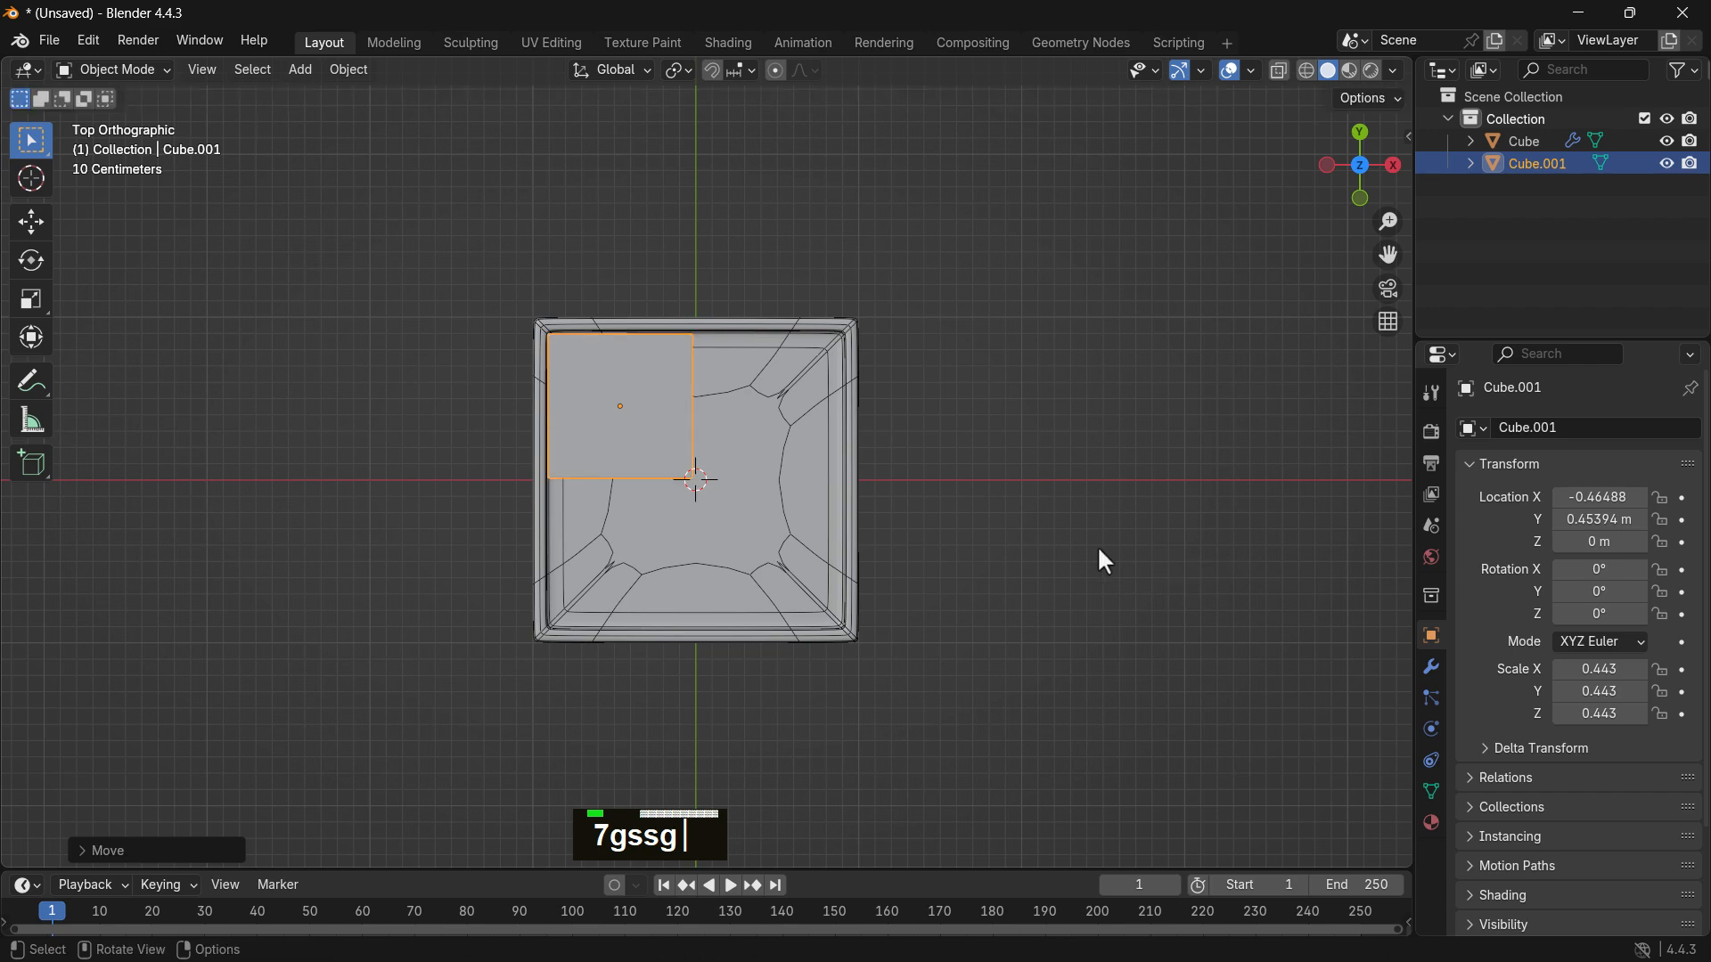
scroll(891, 418, "up", 2)
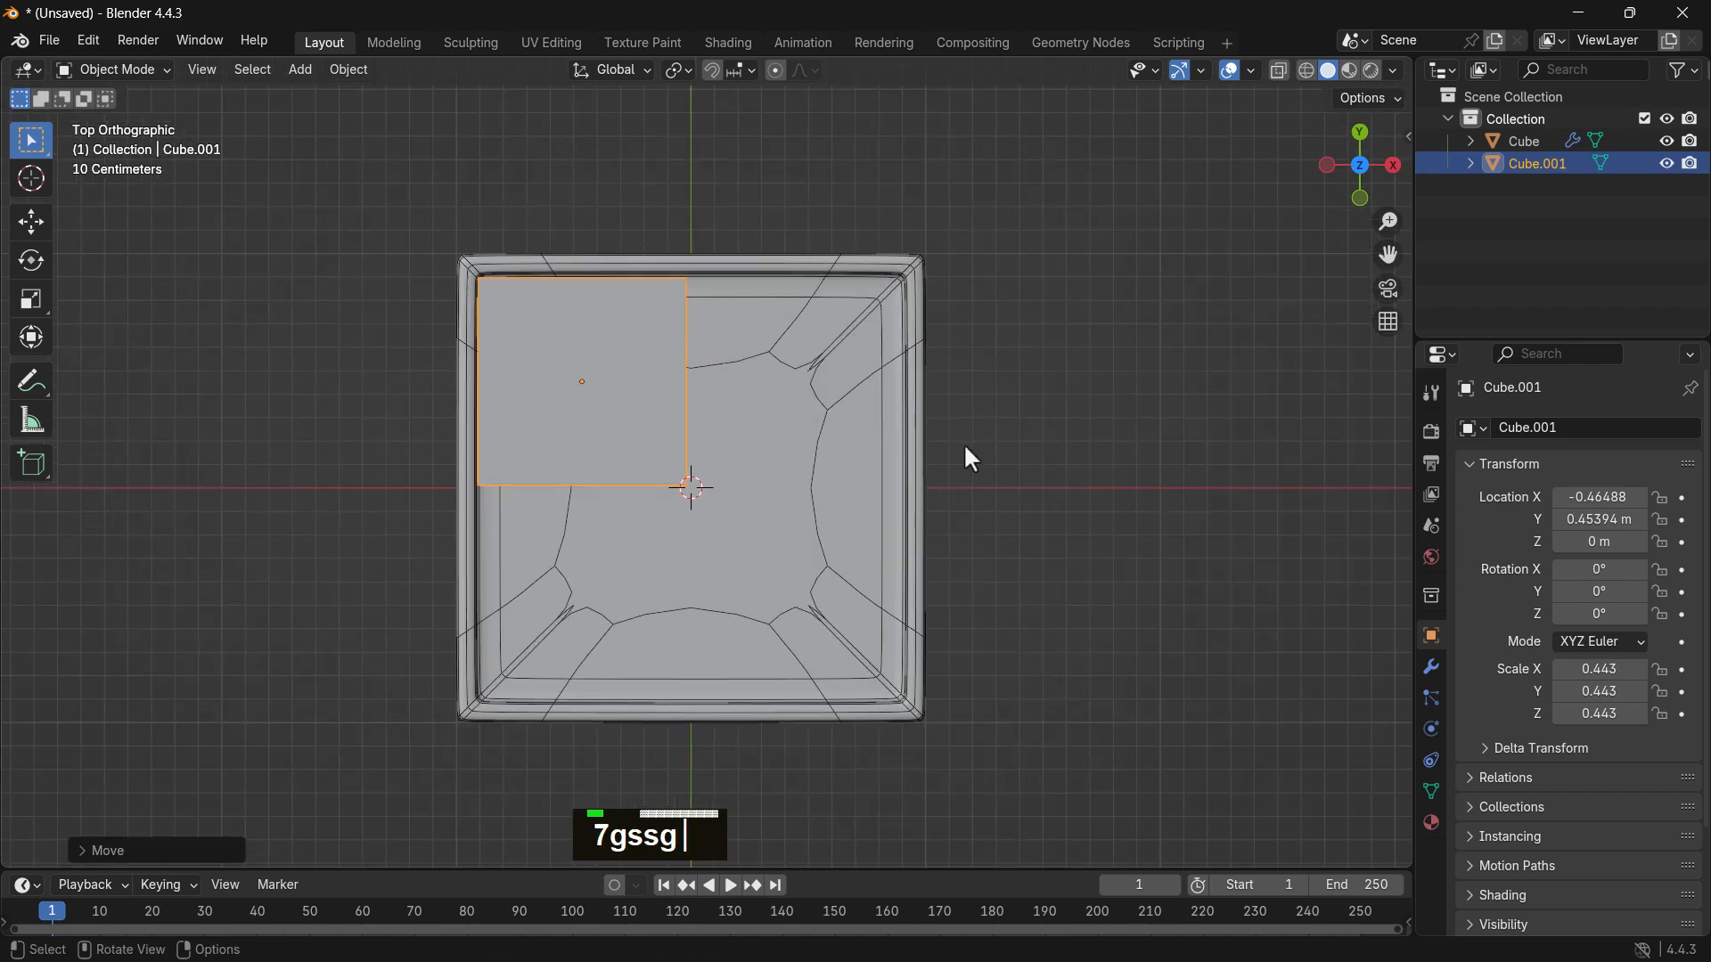
Step: Isolate the new cube in local view and flatten it along Z to a scale of about 0.243
key("slash")
scroll(1085, 550, "down", 1)
middle_click_drag(1084, 550, 949, 368)
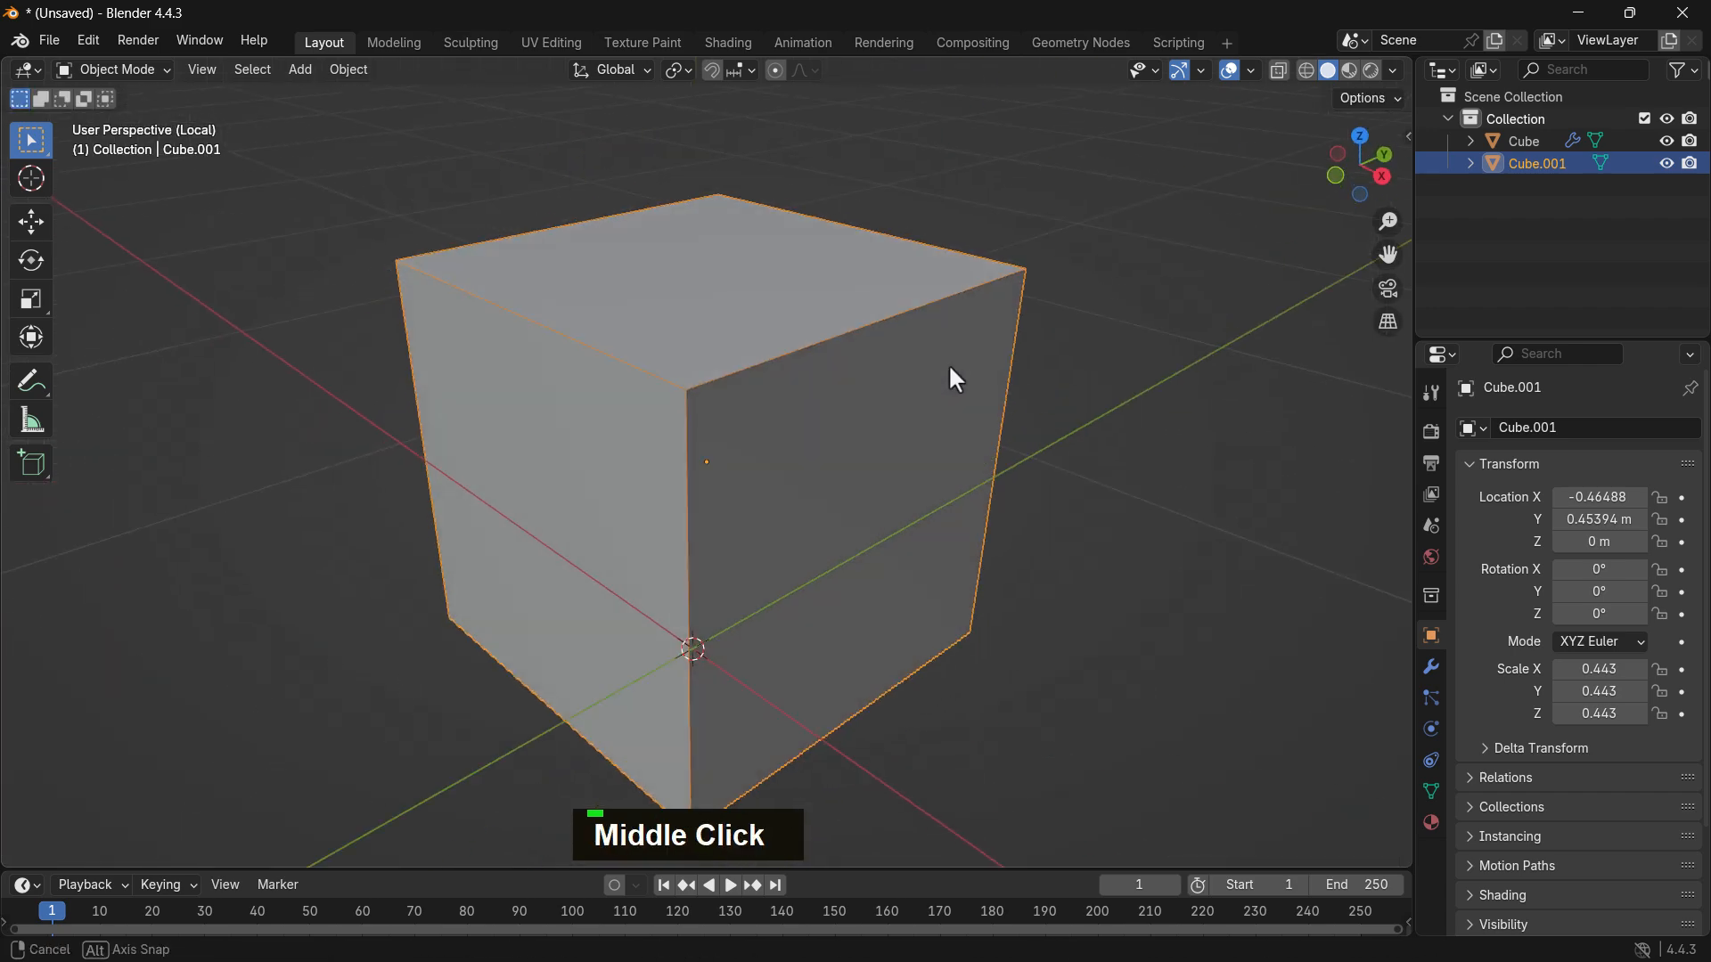
scroll(918, 347, "down", 1)
key("s")
key("z")
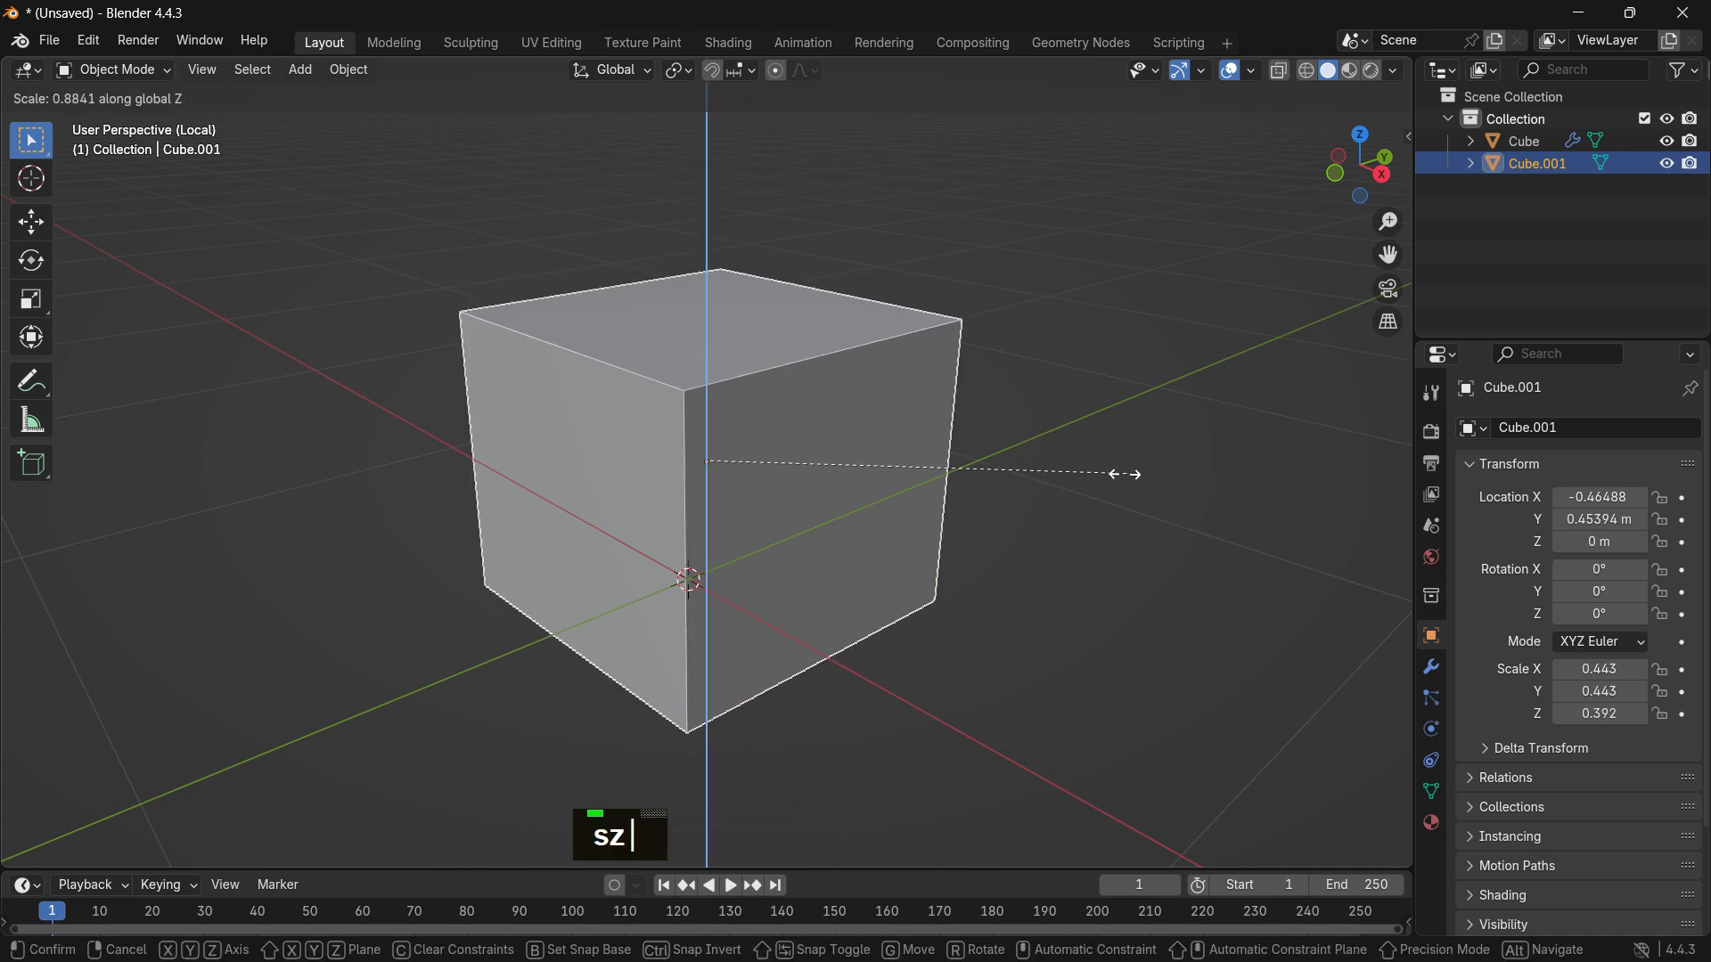
double_click(1019, 483)
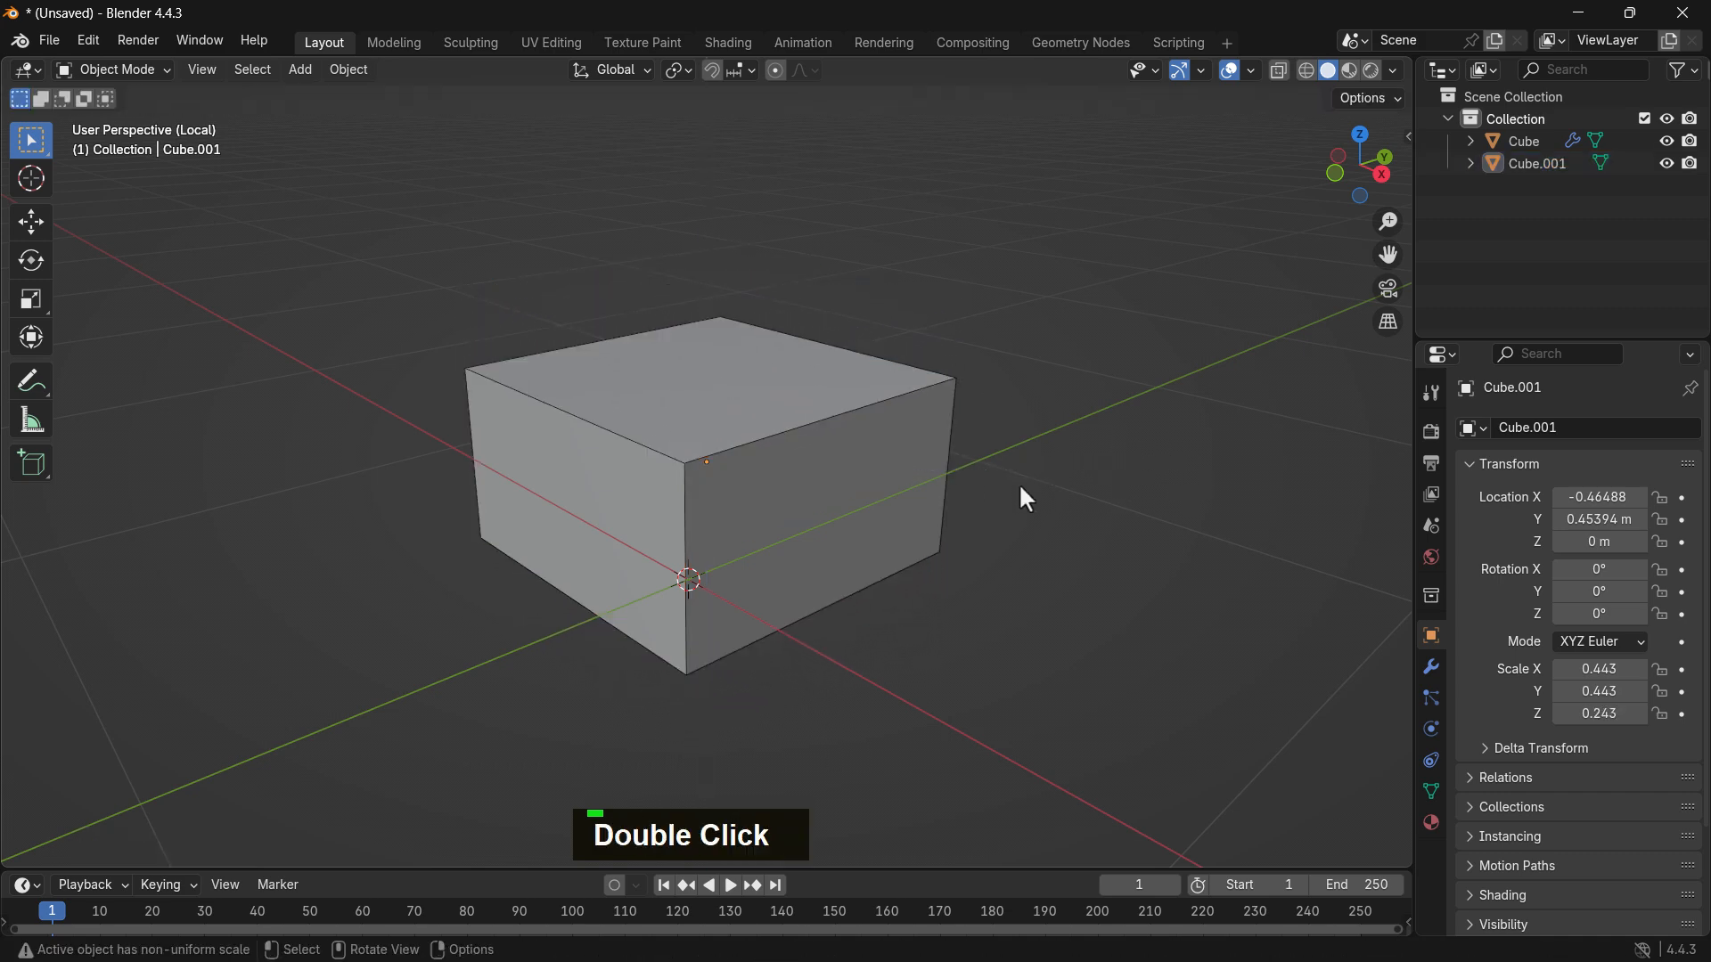
Step: Taper the isolated block by scaling its top face uniformly down to about 0.90 in Edit Mode
scroll(849, 456, "up", 1)
middle_click_drag(848, 457, 778, 436)
key("Tab")
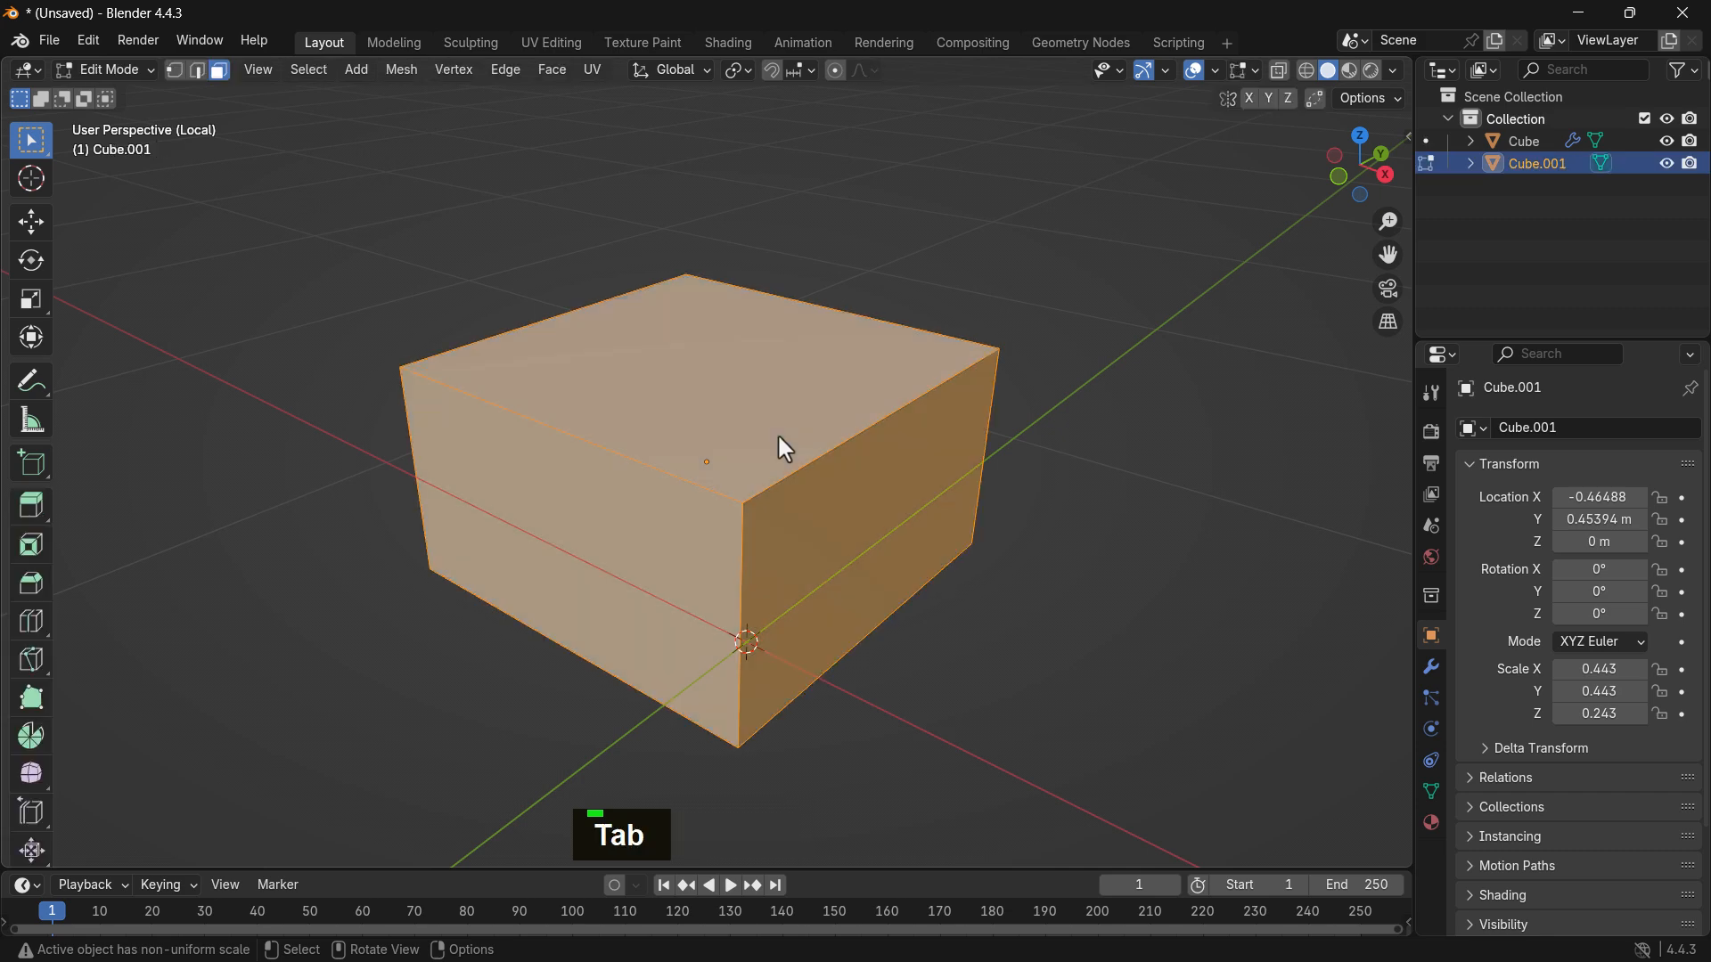
left_click(774, 453)
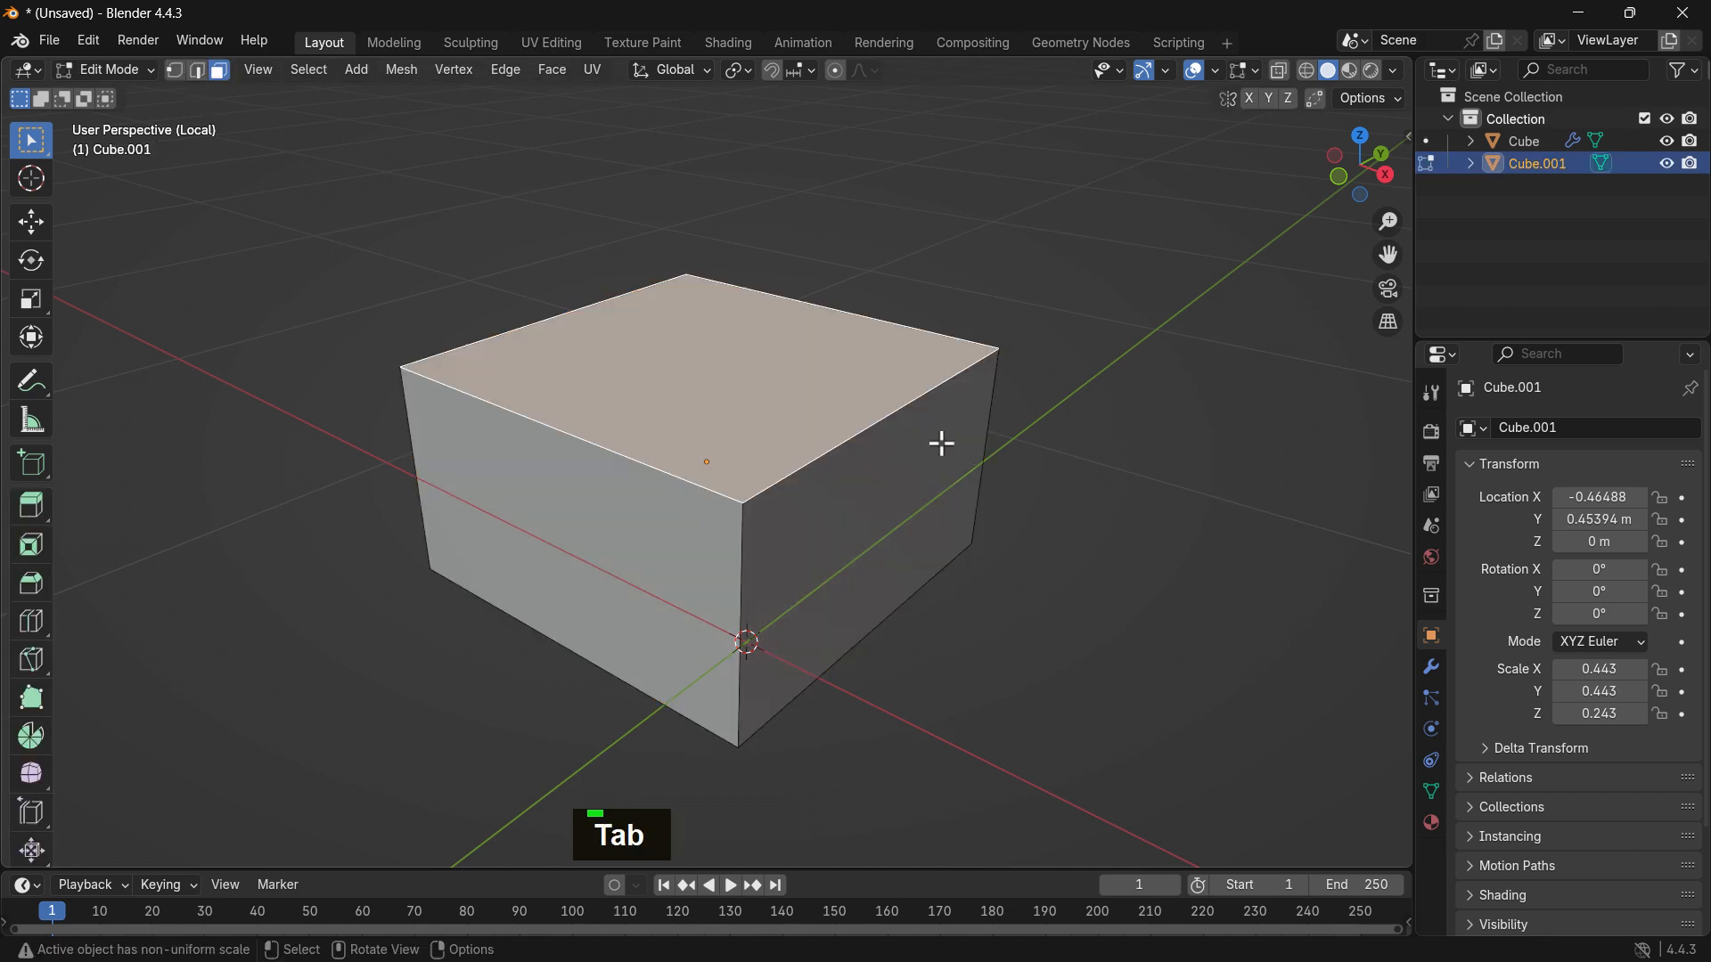
key("s")
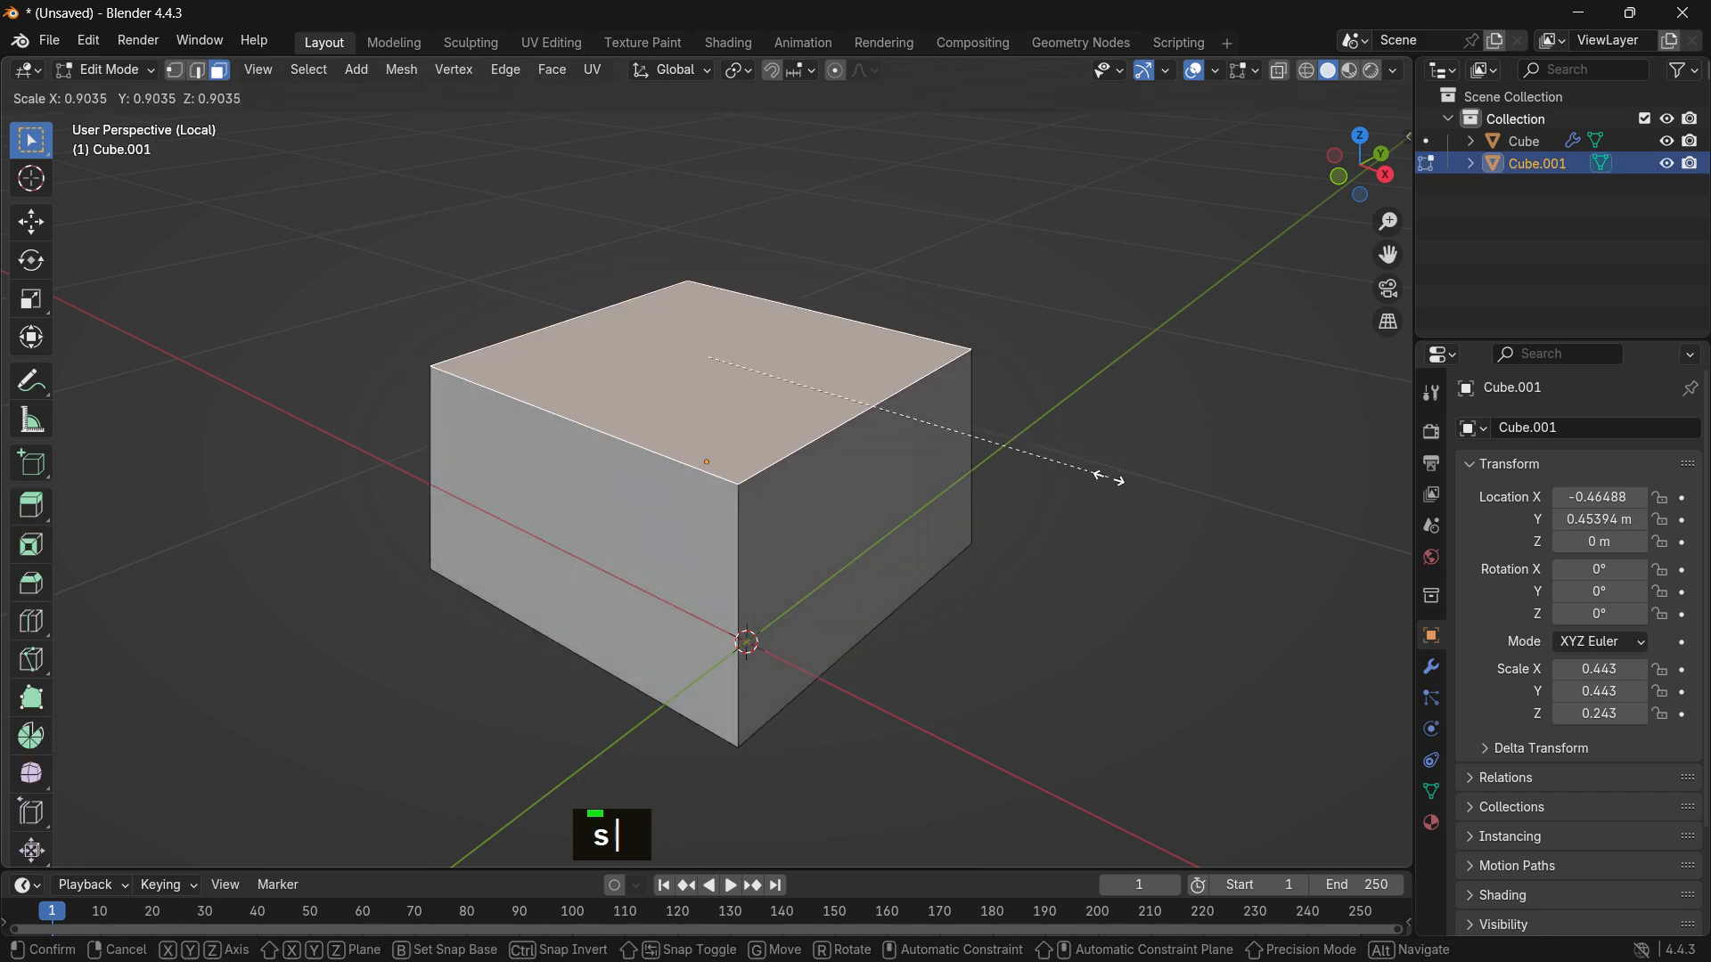
left_click(1101, 478)
scroll(1004, 442, "down", 2)
mouse_move(1004, 443)
middle_mouse_down()
mouse_move(713, 401)
mouse_move(784, 448)
mouse_move(978, 460)
middle_mouse_up()
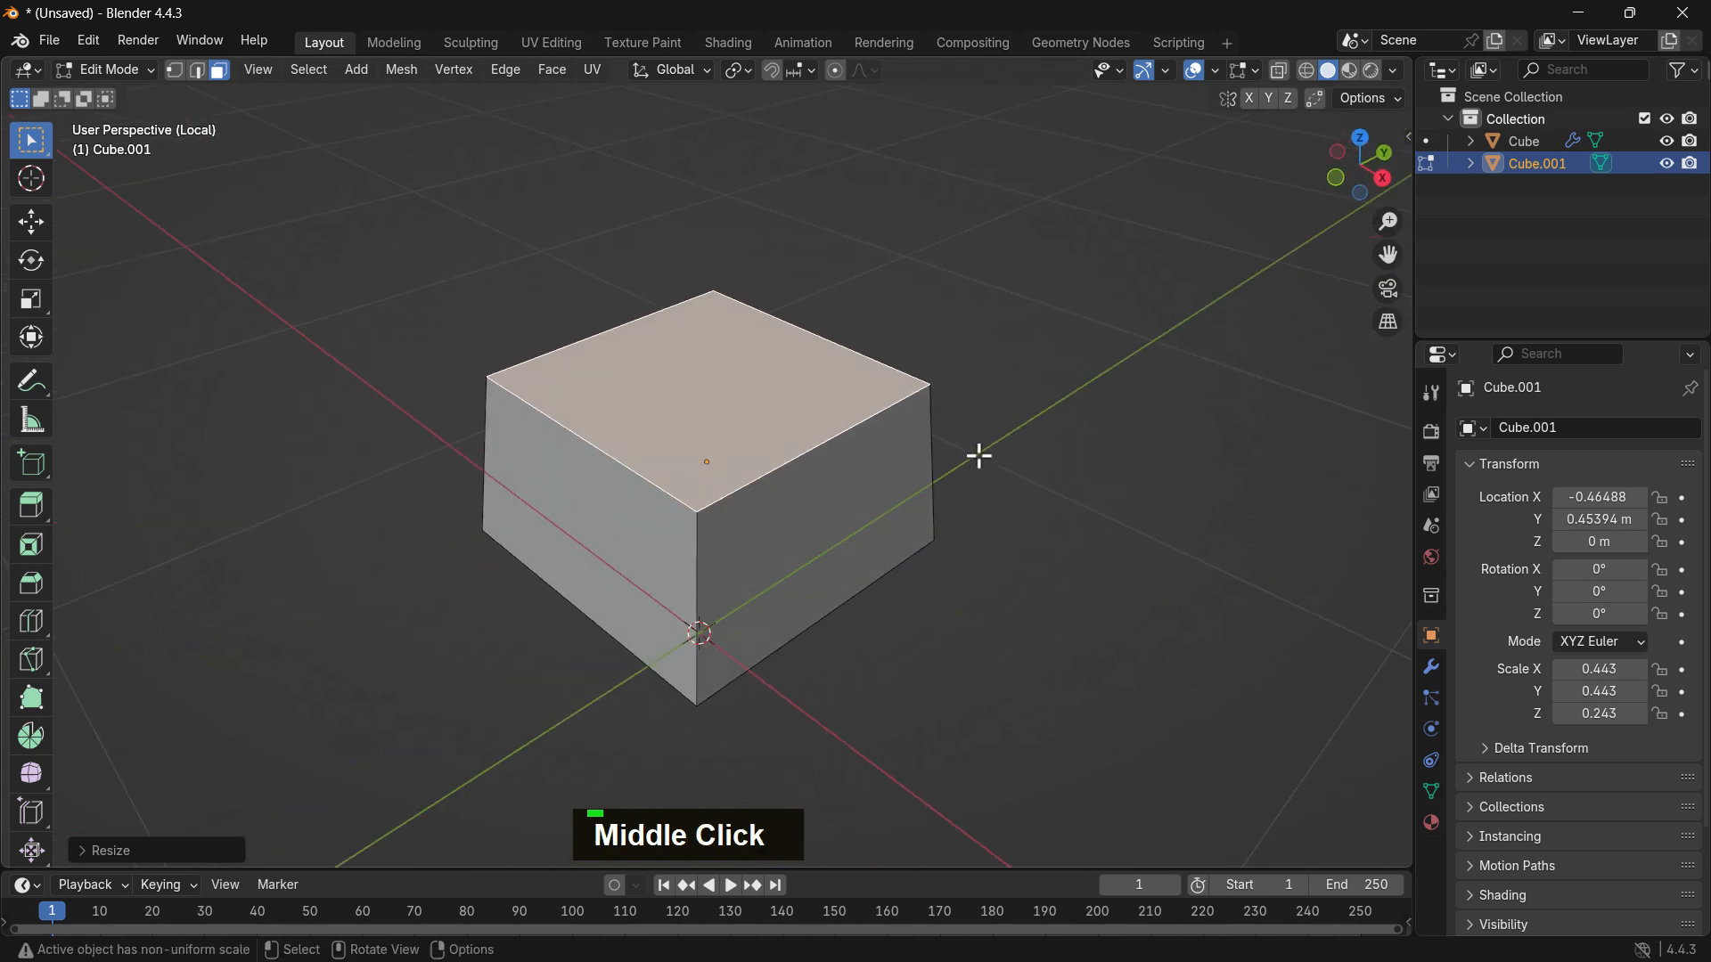
Step: Try to bevel the block's top face edges with 5 segments and an offset of about 0.233 m
key("ctrl+b")
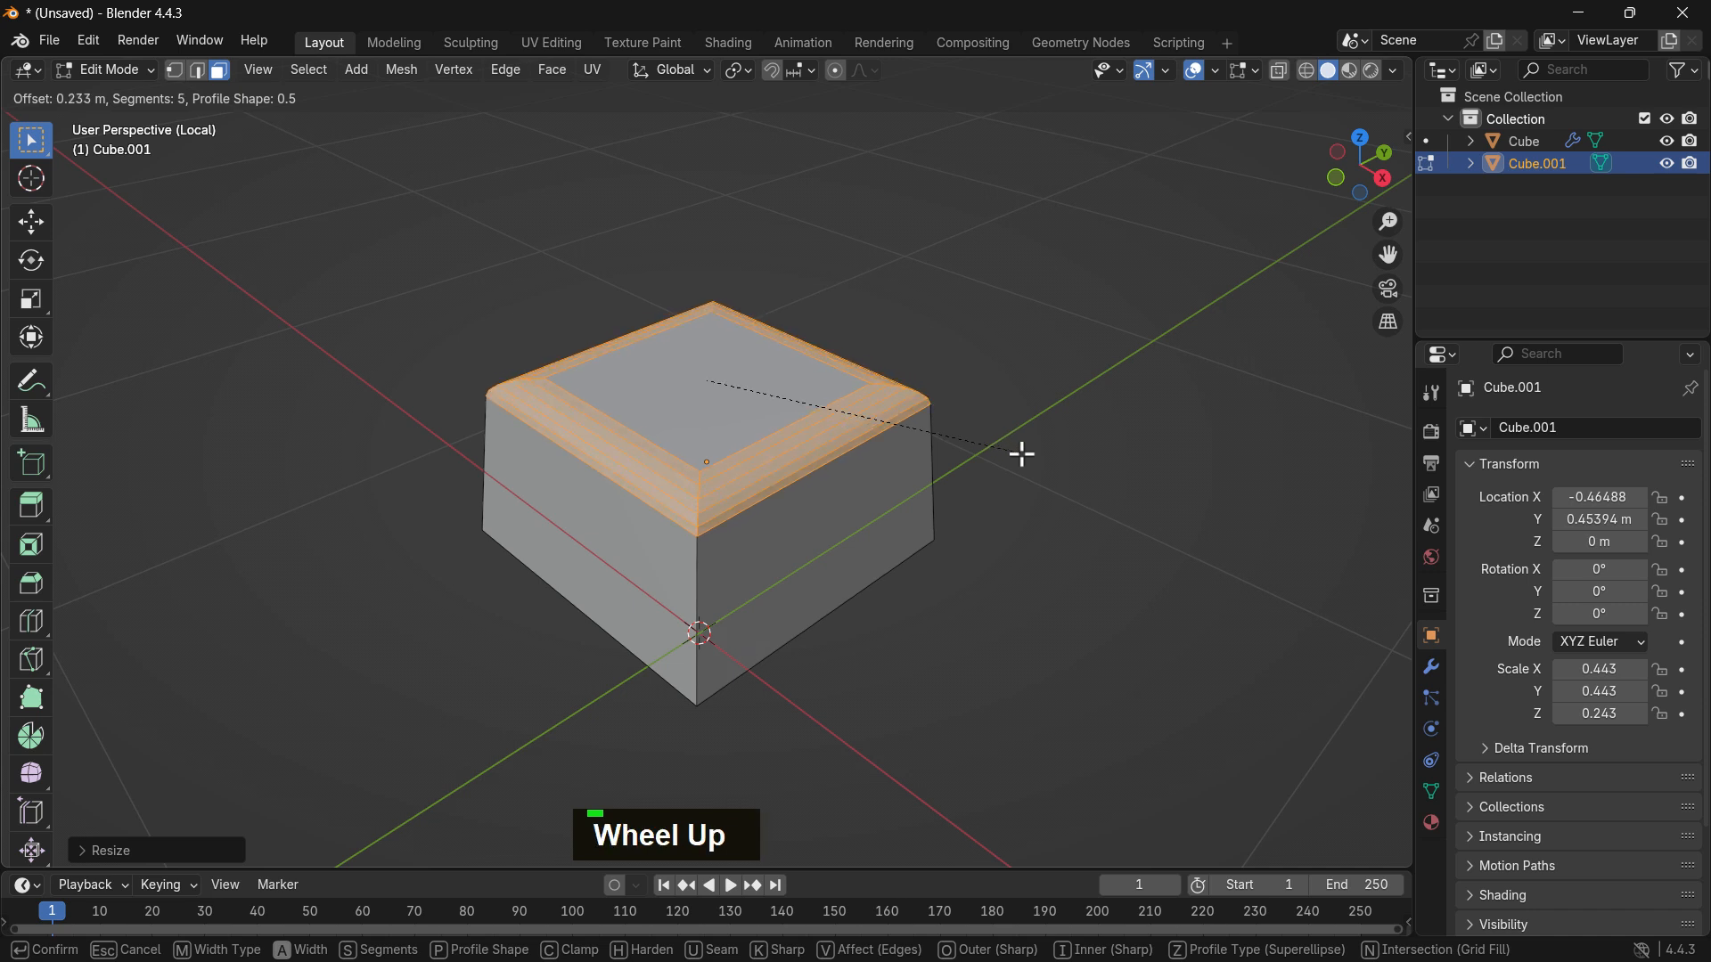
left_click(1022, 454)
double_click(1049, 451)
middle_click_drag(1050, 451, 754, 393)
key("ctrl+z")
key("ctrl+z")
Step: Apply all transforms to the block, and bevel its top face edges with 5 segments and an offset of about 0.058 m
key("Tab")
double_click(599, 496)
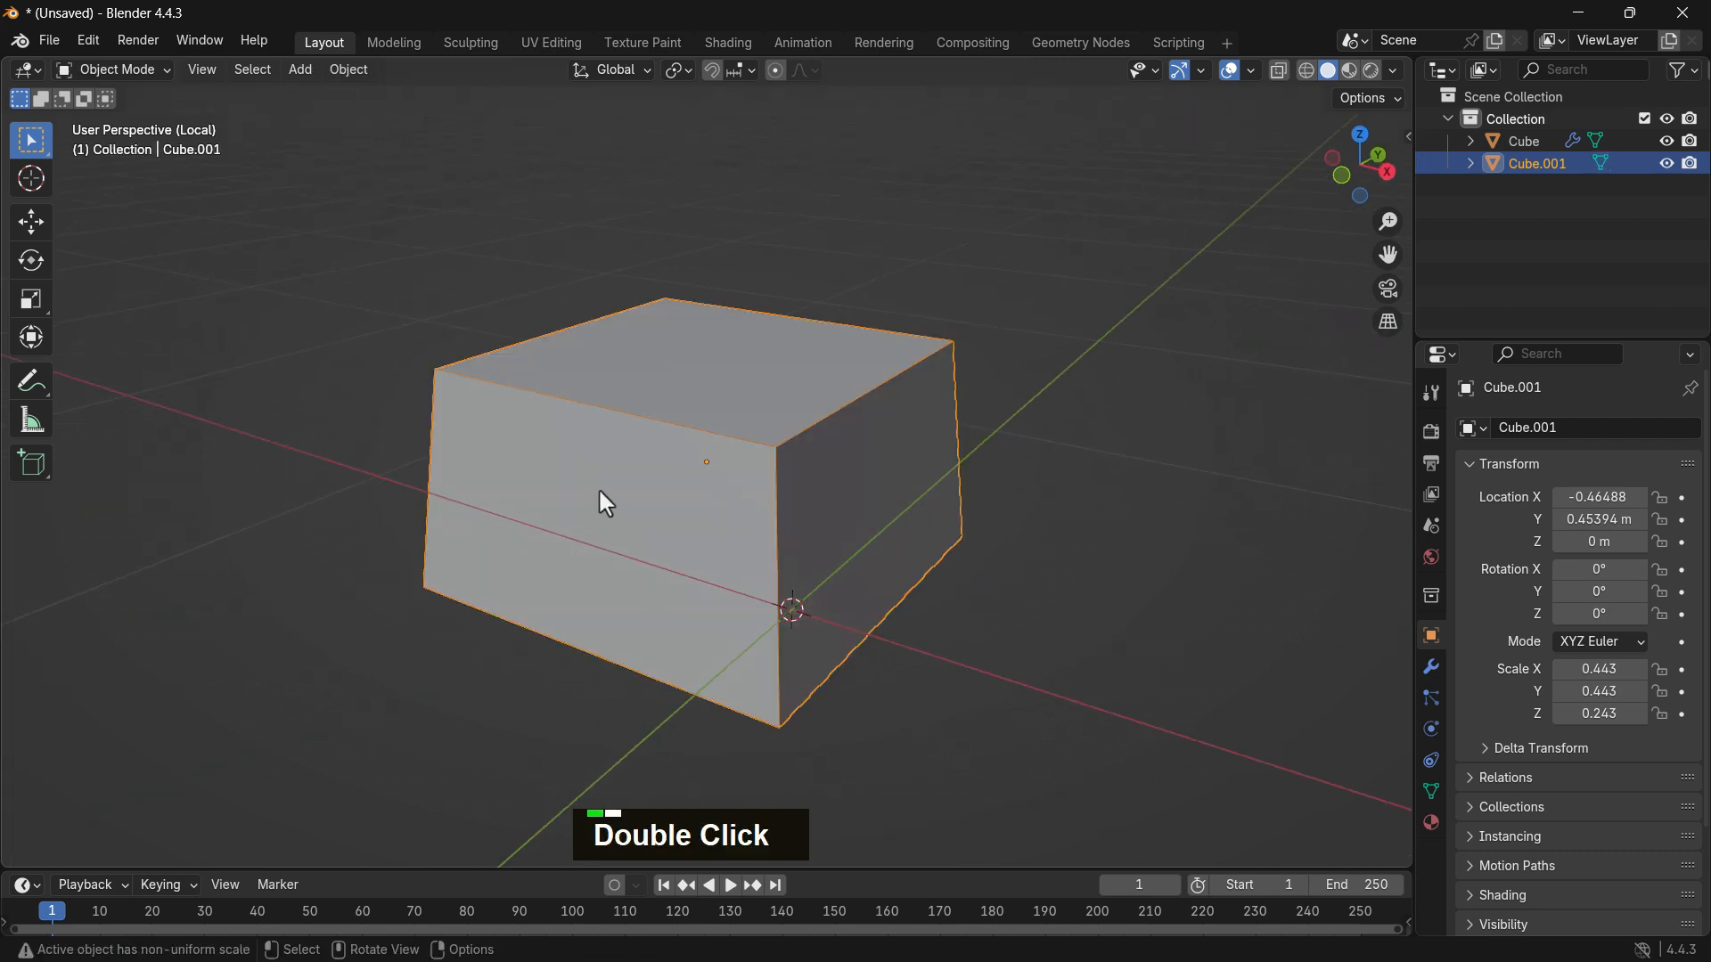
key("ctrl+a")
left_click(601, 485)
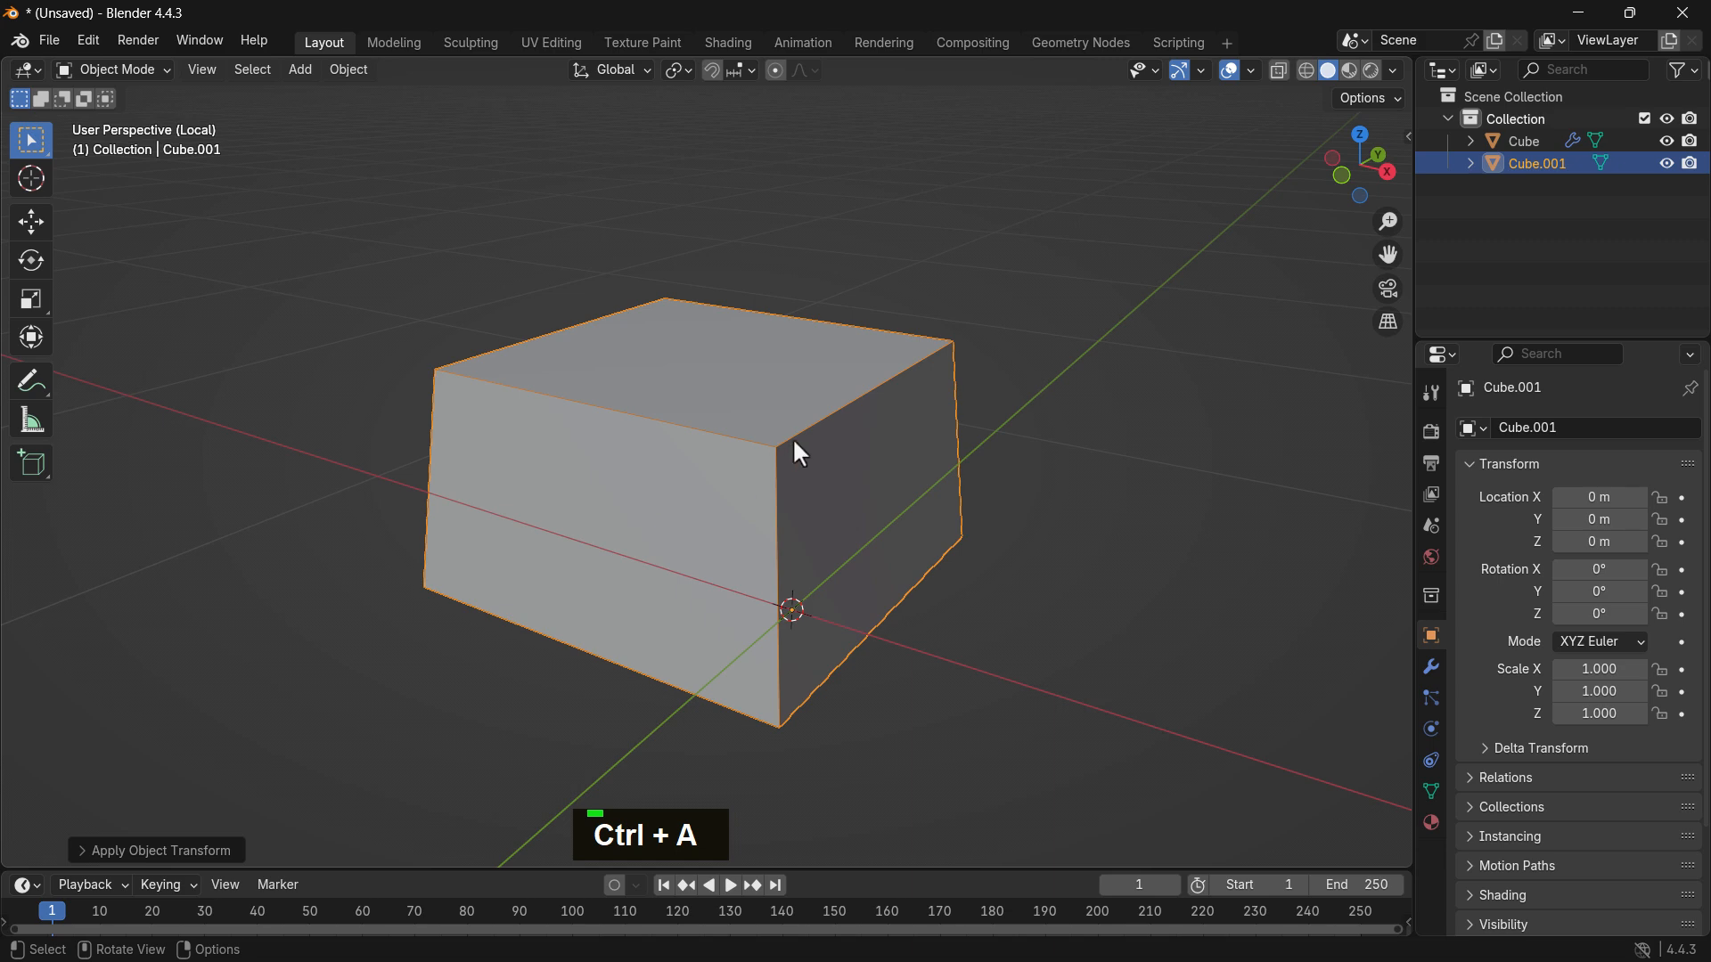
key("Tab")
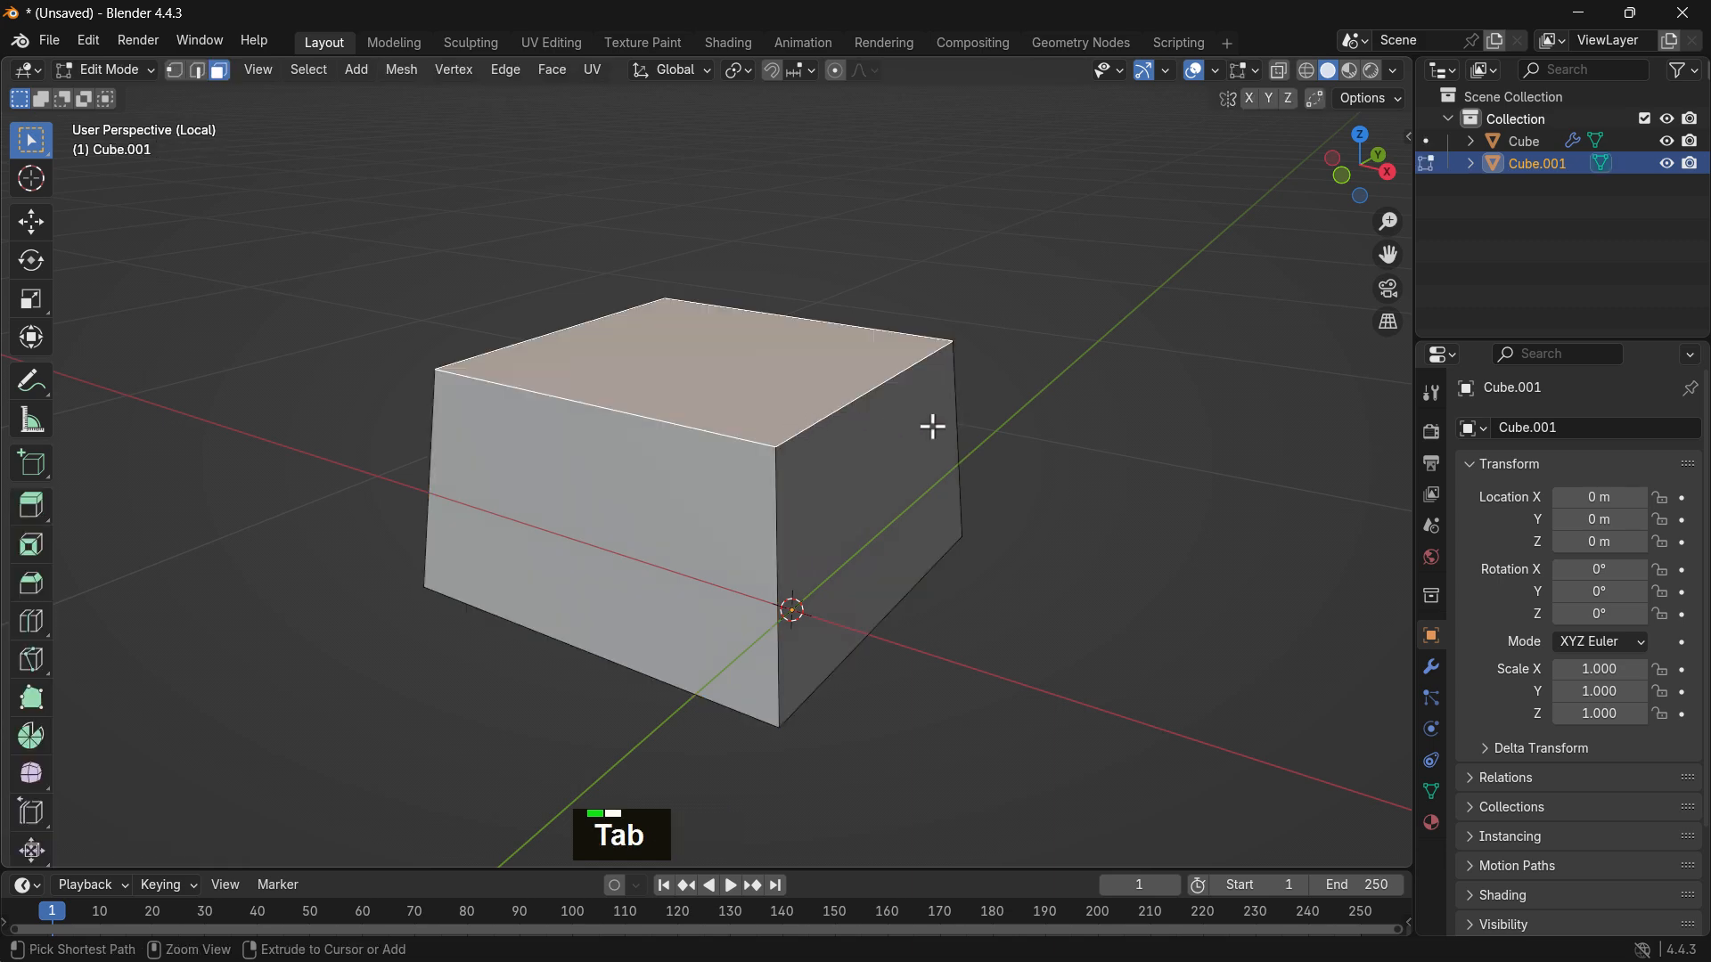
key("ctrl+b")
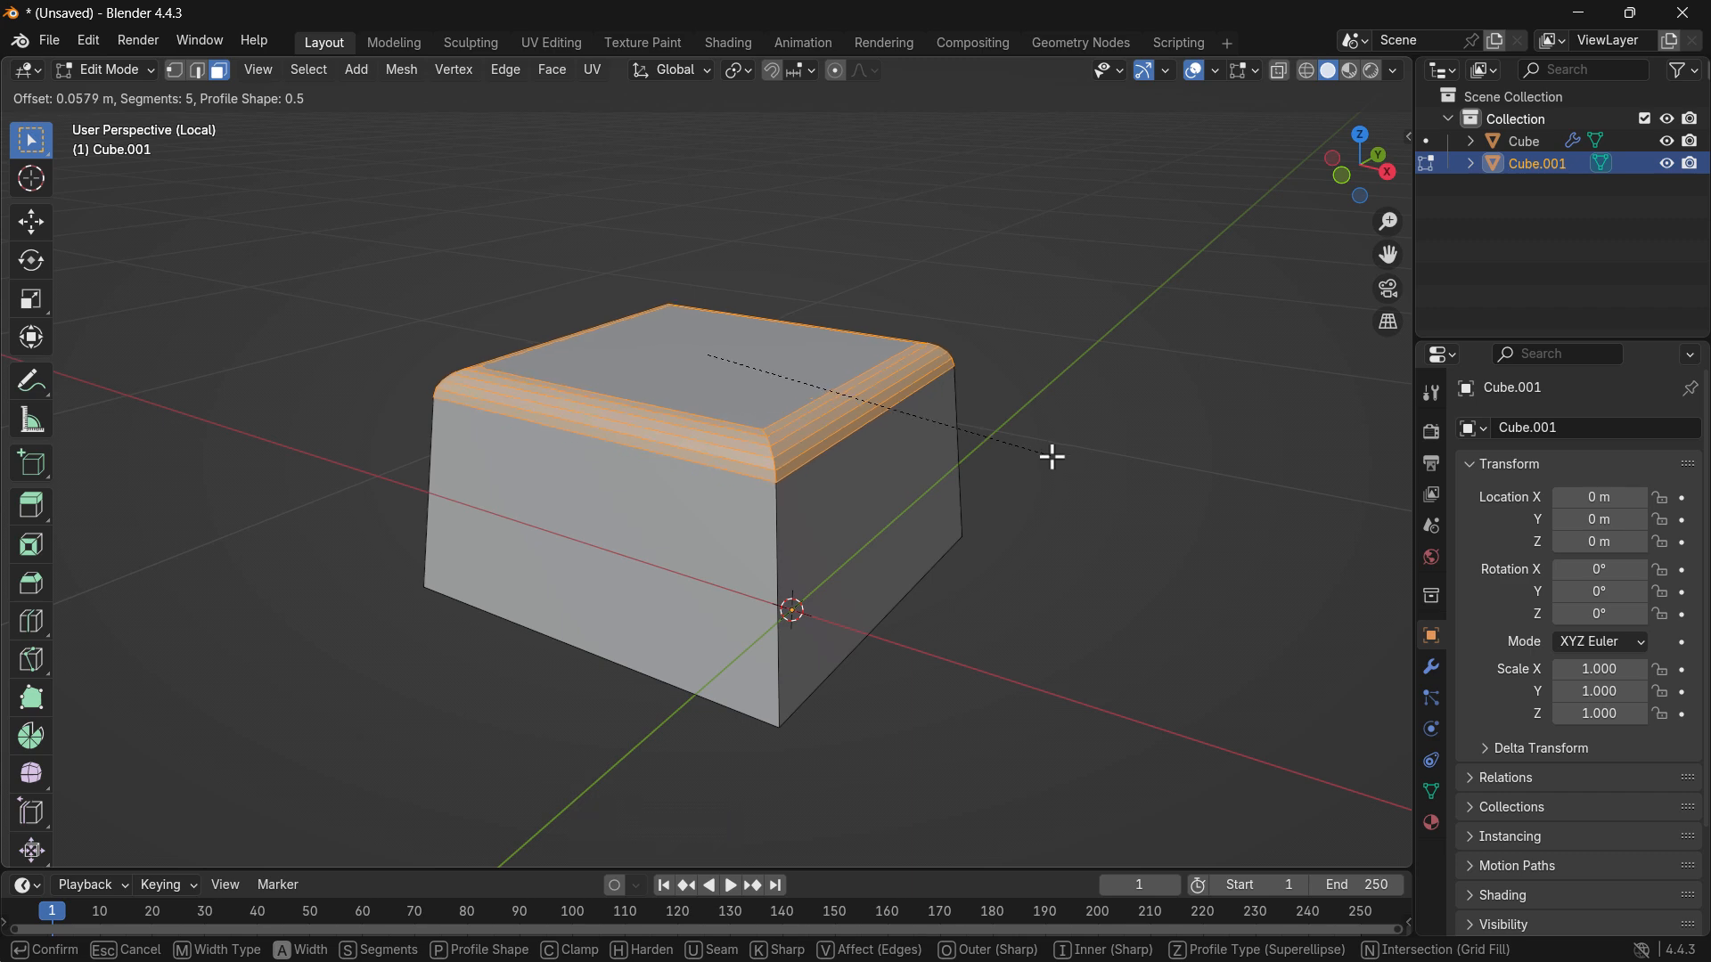
left_click(920, 427)
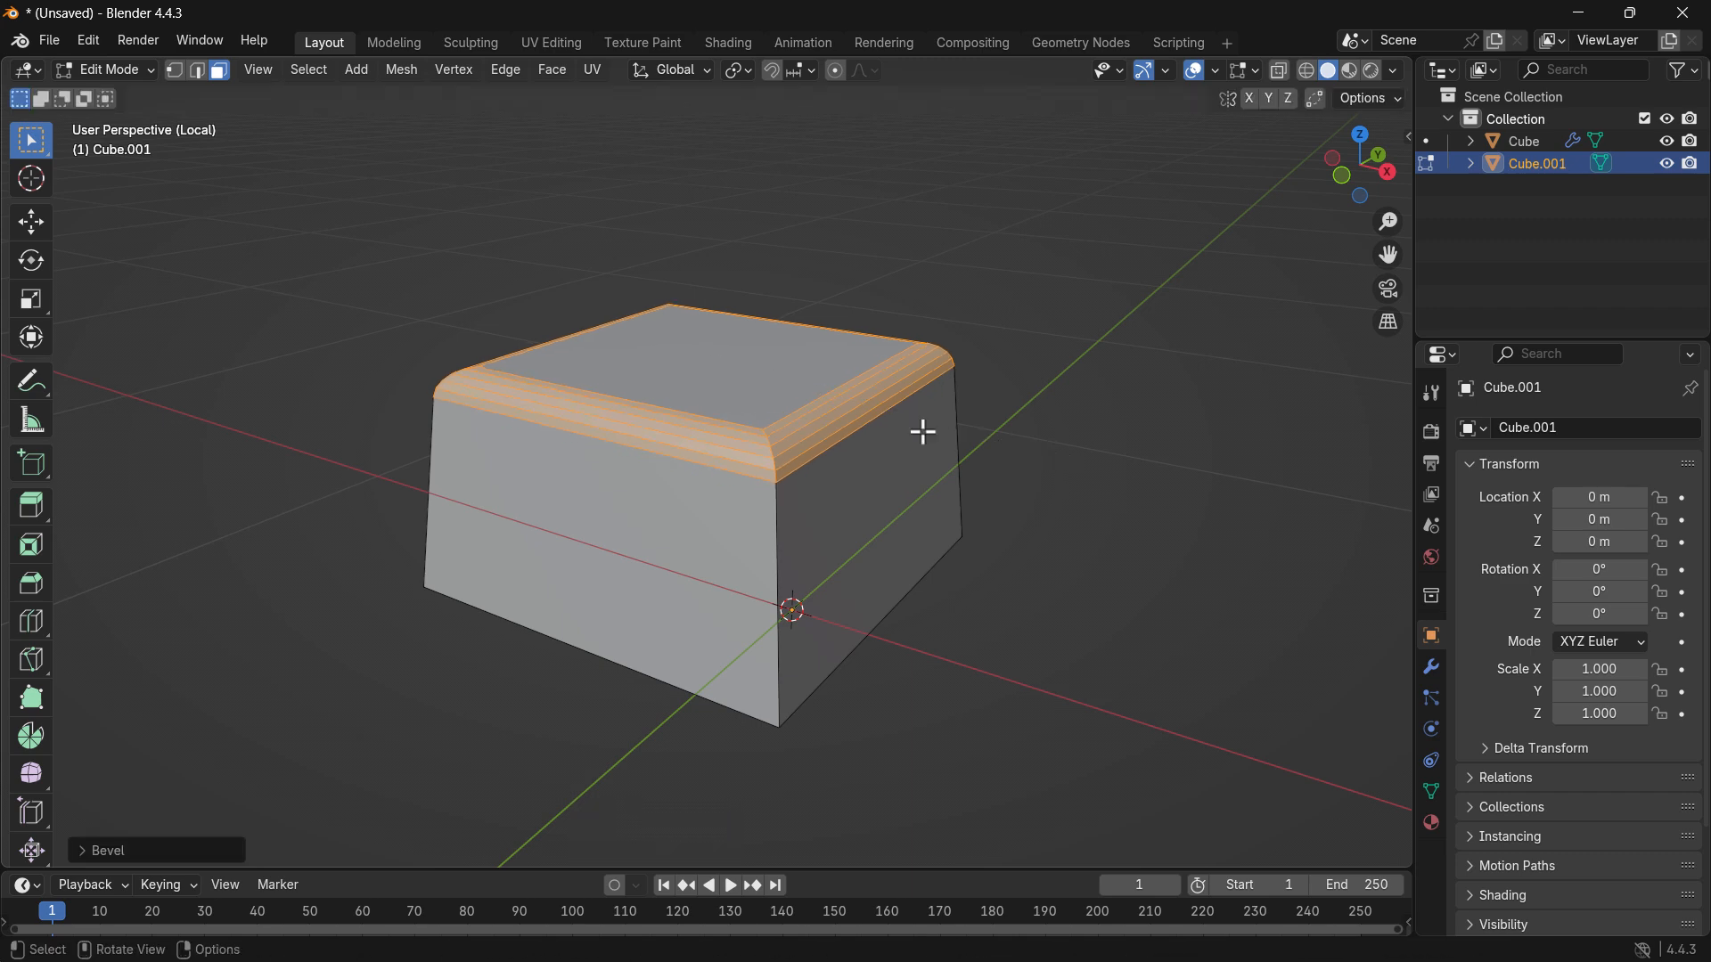
Step: Add a single centred loop cut over the block's top and down its sides, running parallel to the X axis
middle_click_drag(980, 421, 862, 397)
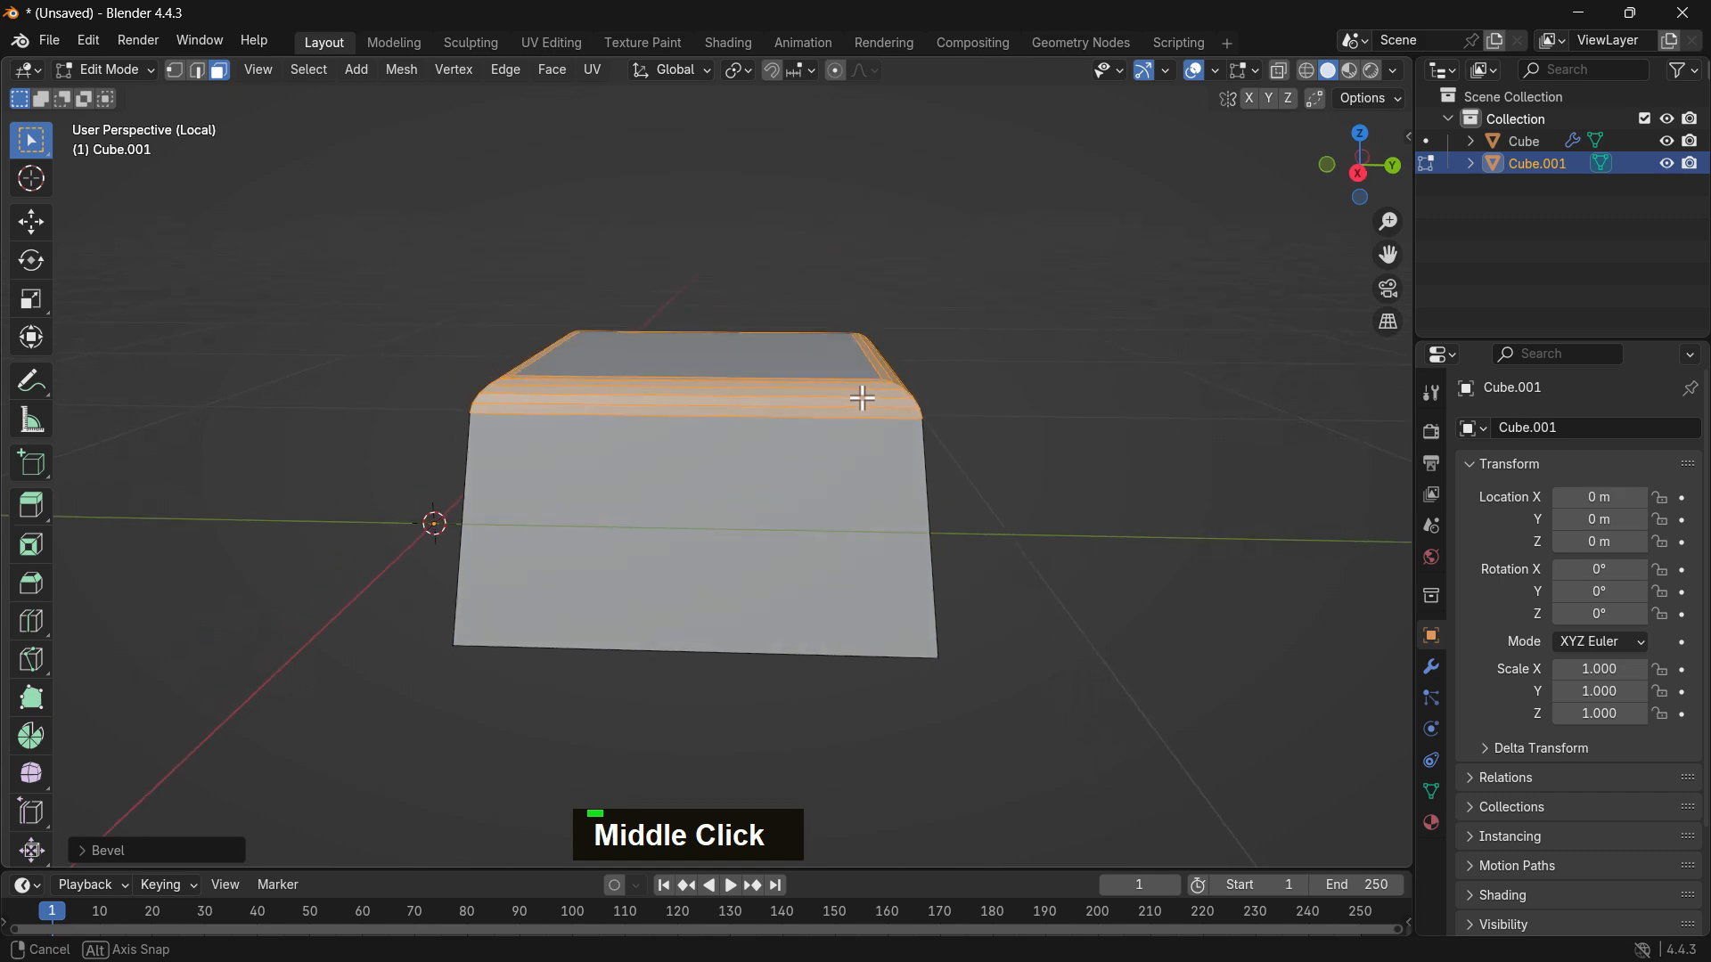
key("ctrl+r")
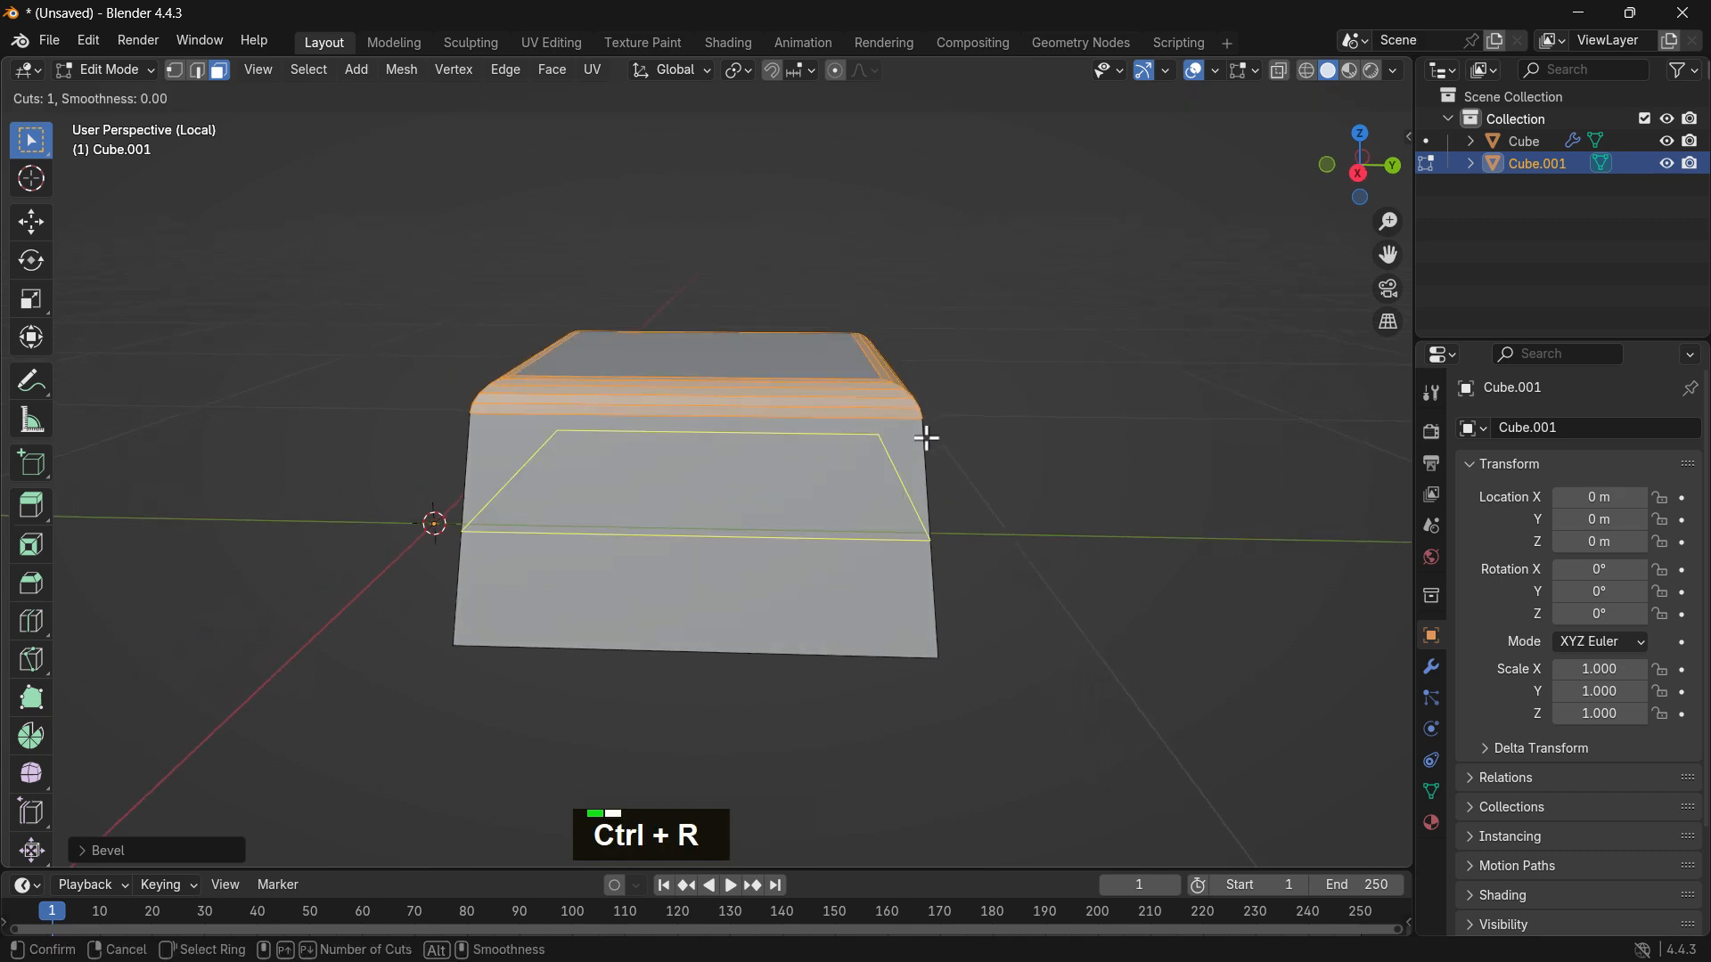
left_click(749, 411)
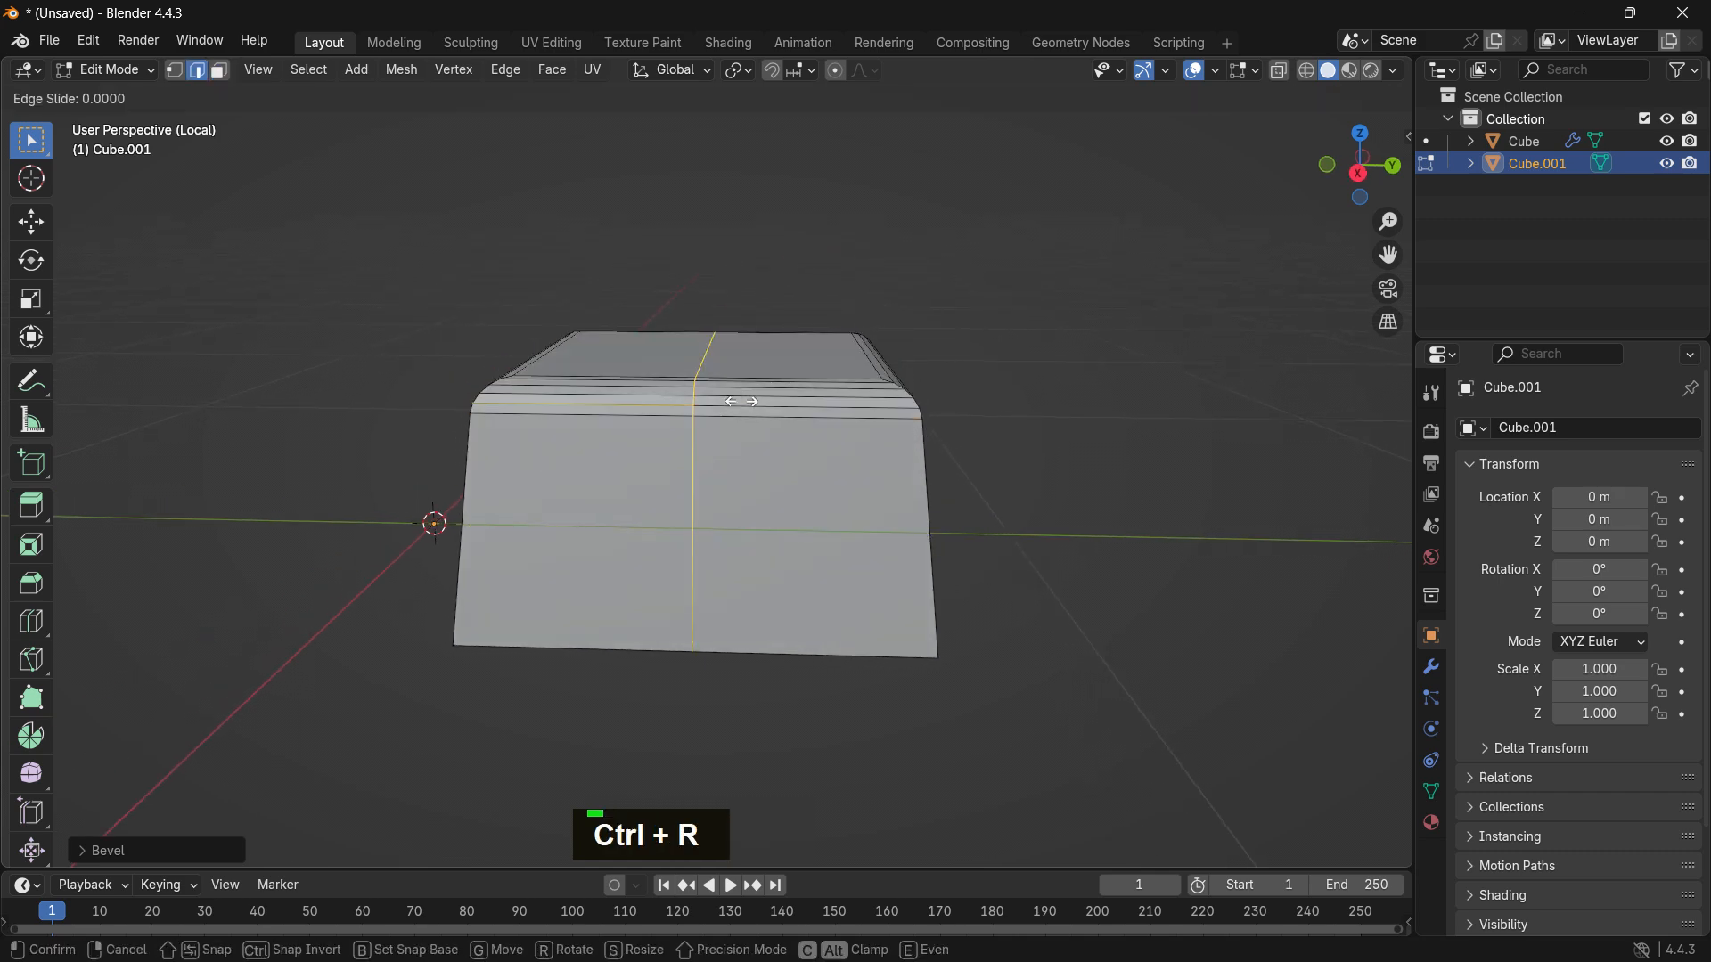
left_click(742, 404)
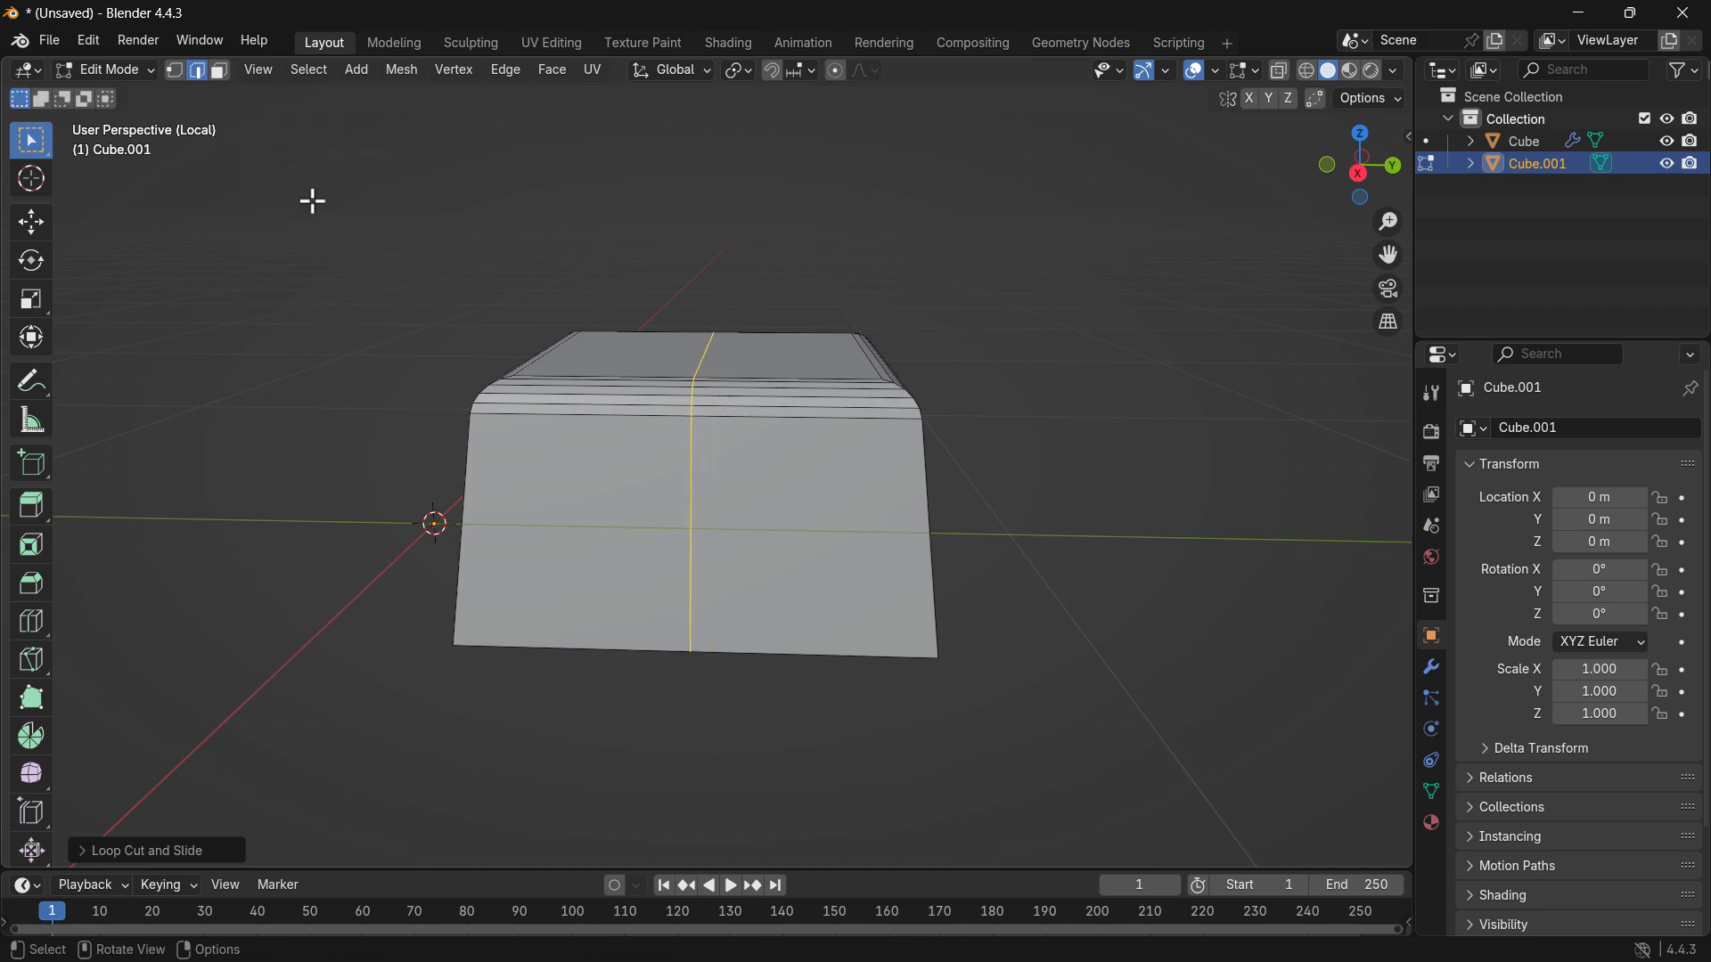
Step: In right view with X-ray on, select the centre loop's upper vertices and lower them along Z to form a shallow V-shaped dip
middle_click_drag(753, 341, 805, 351)
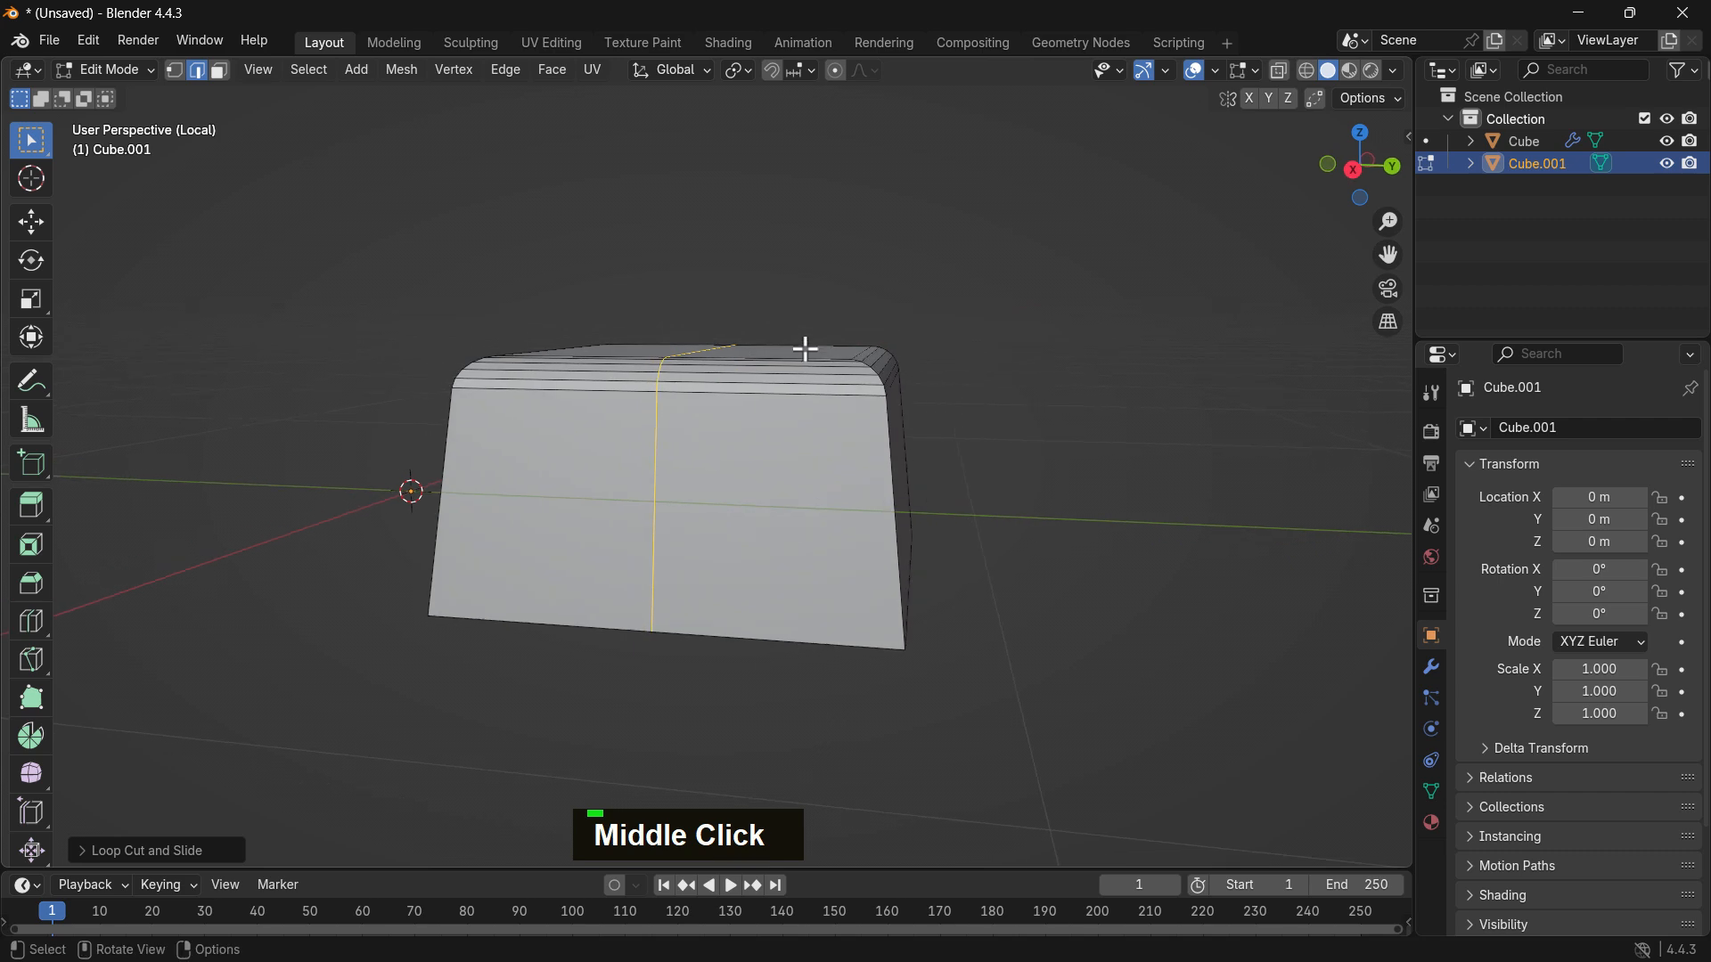
key("KP_3")
scroll(757, 354, "up", 1)
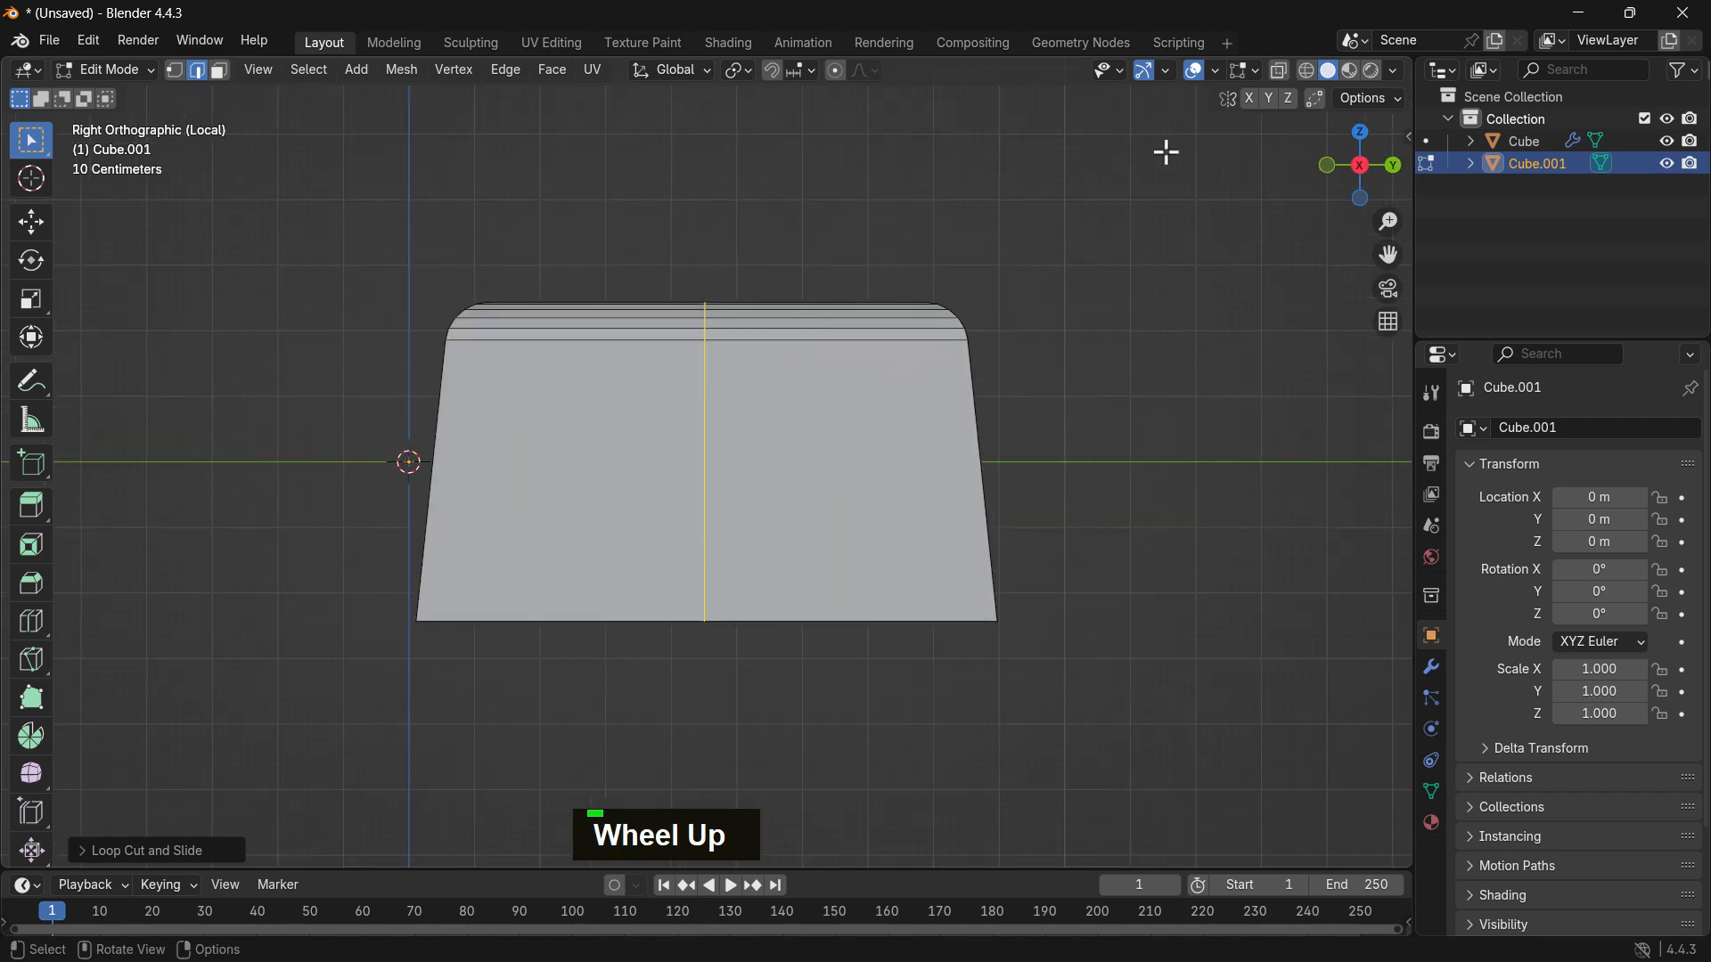
left_click(1280, 73)
scroll(615, 367, "up", 1)
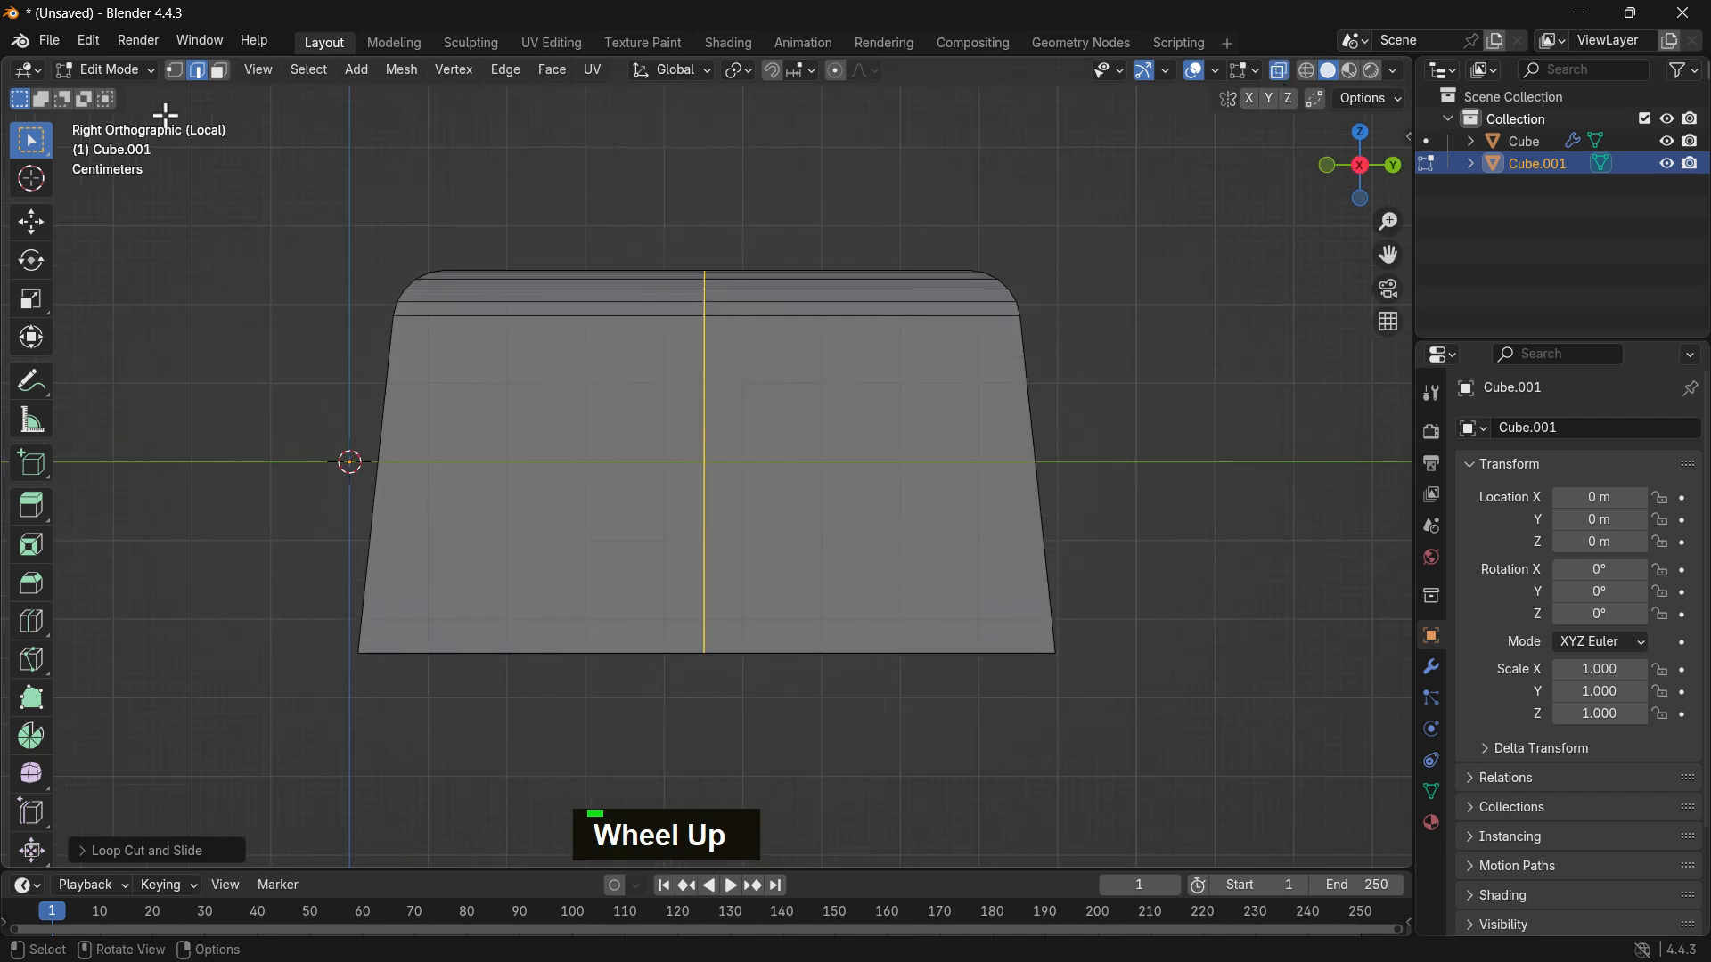
left_click(174, 71)
left_click_drag(590, 224, 826, 383)
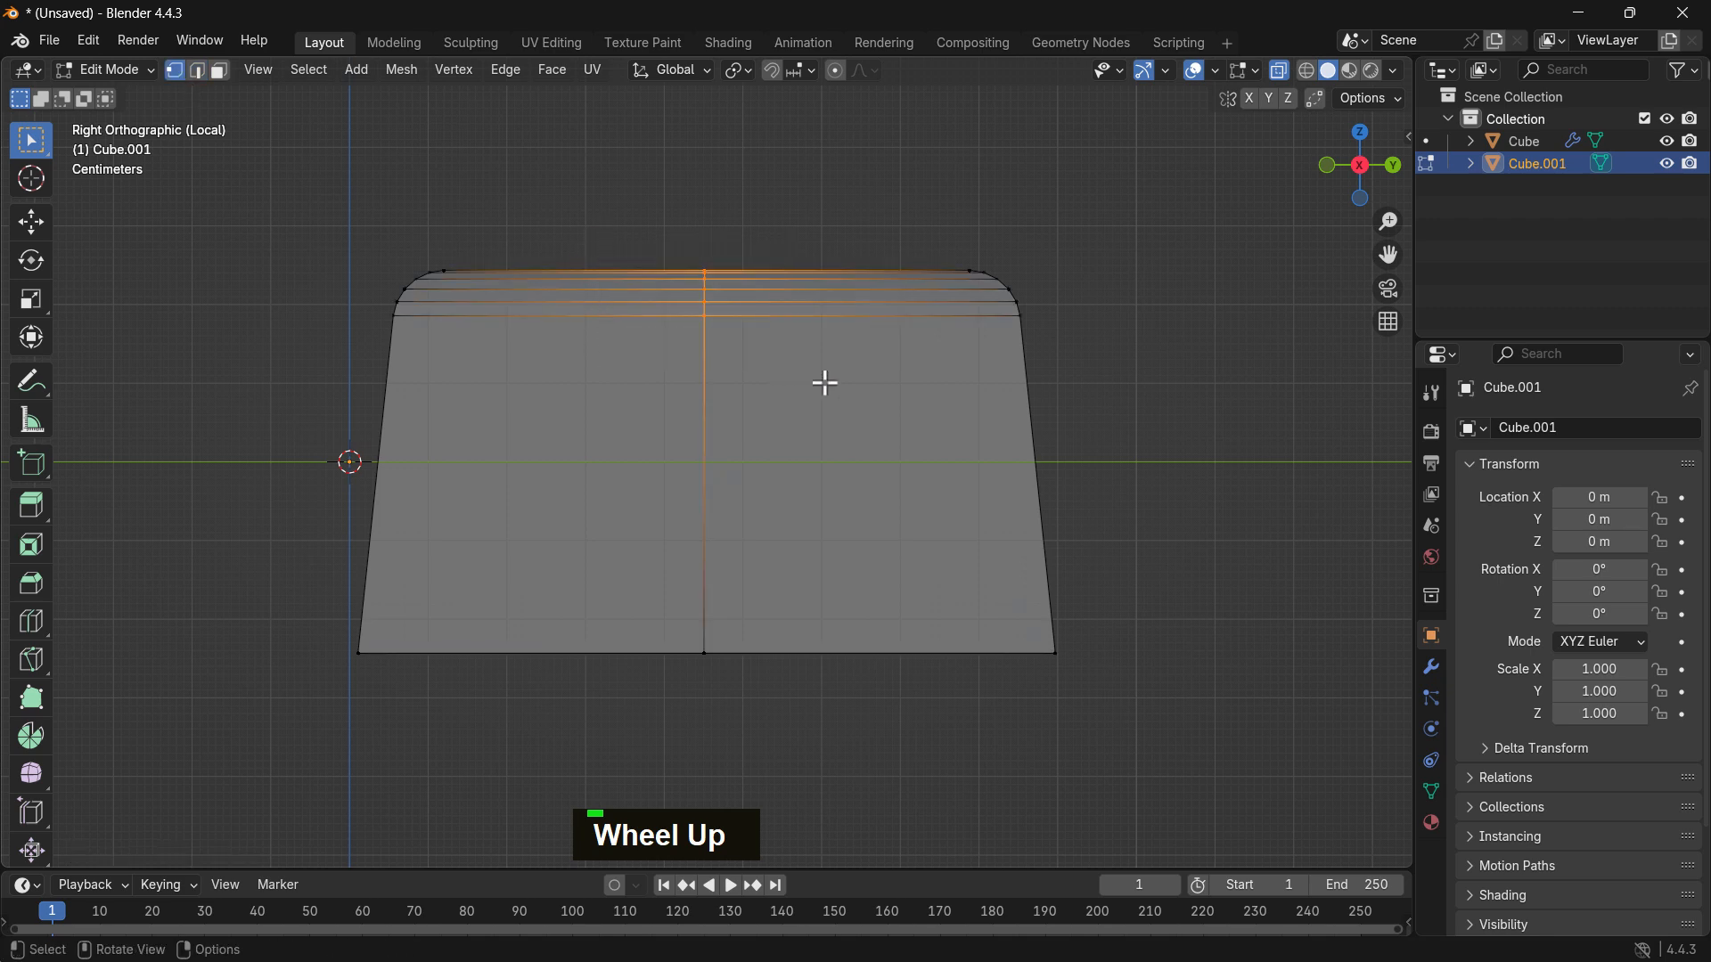
key("g")
key("z")
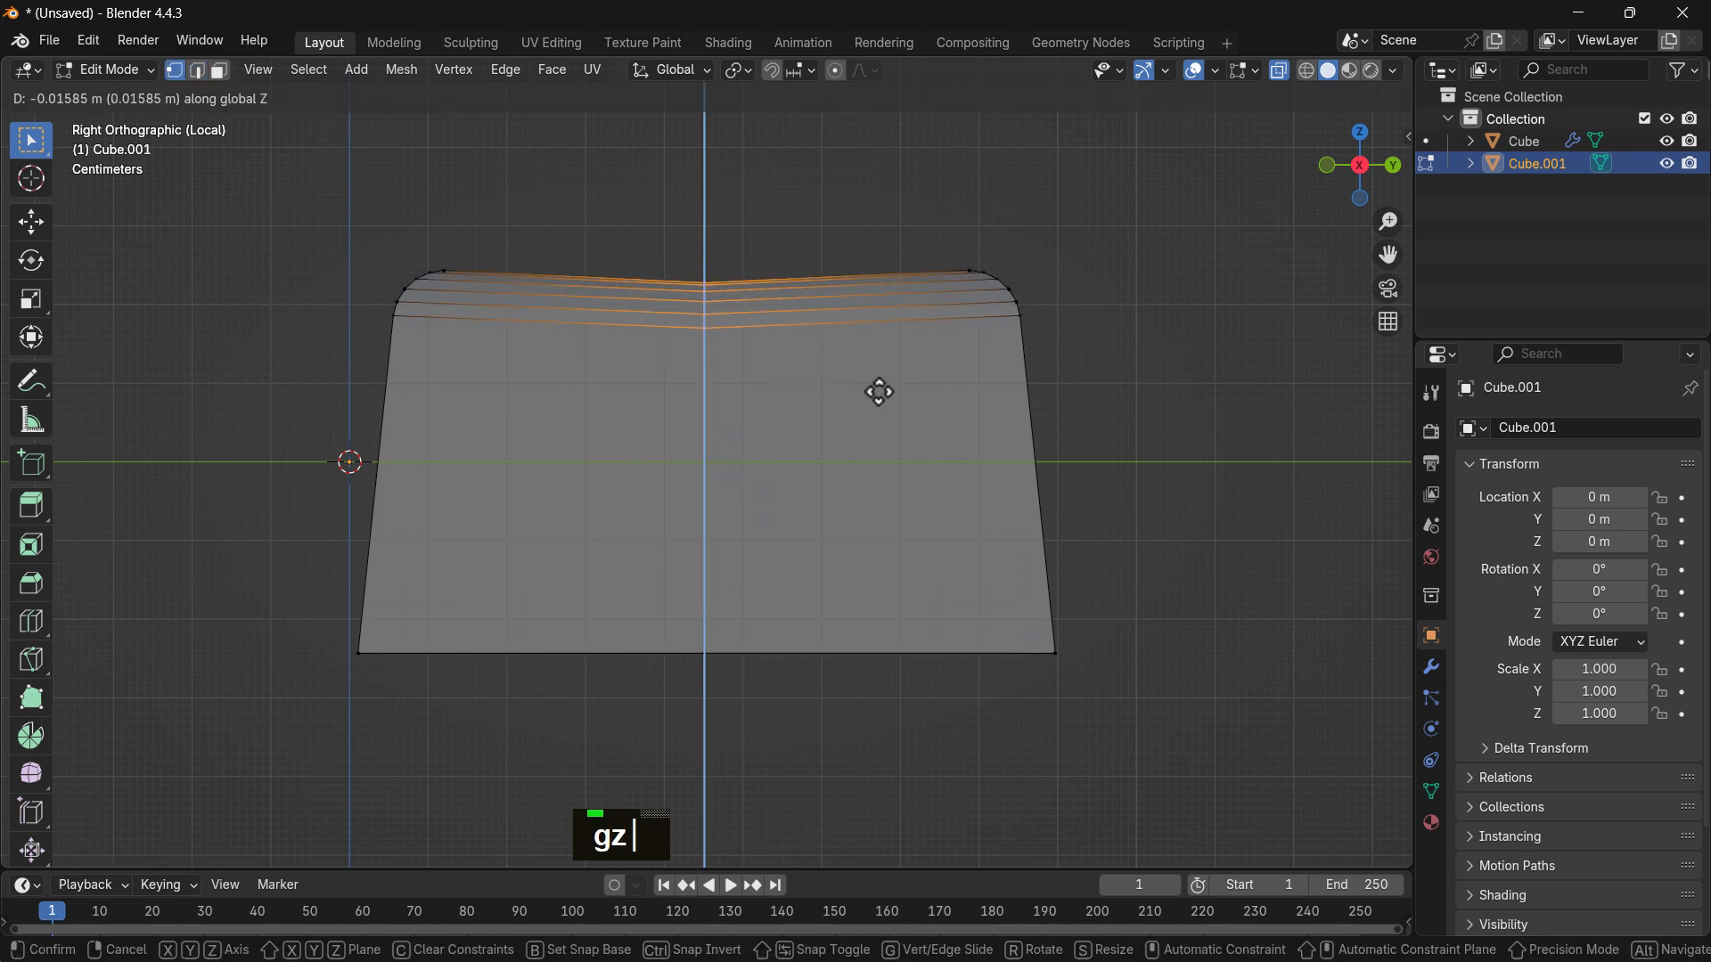
left_click(898, 404)
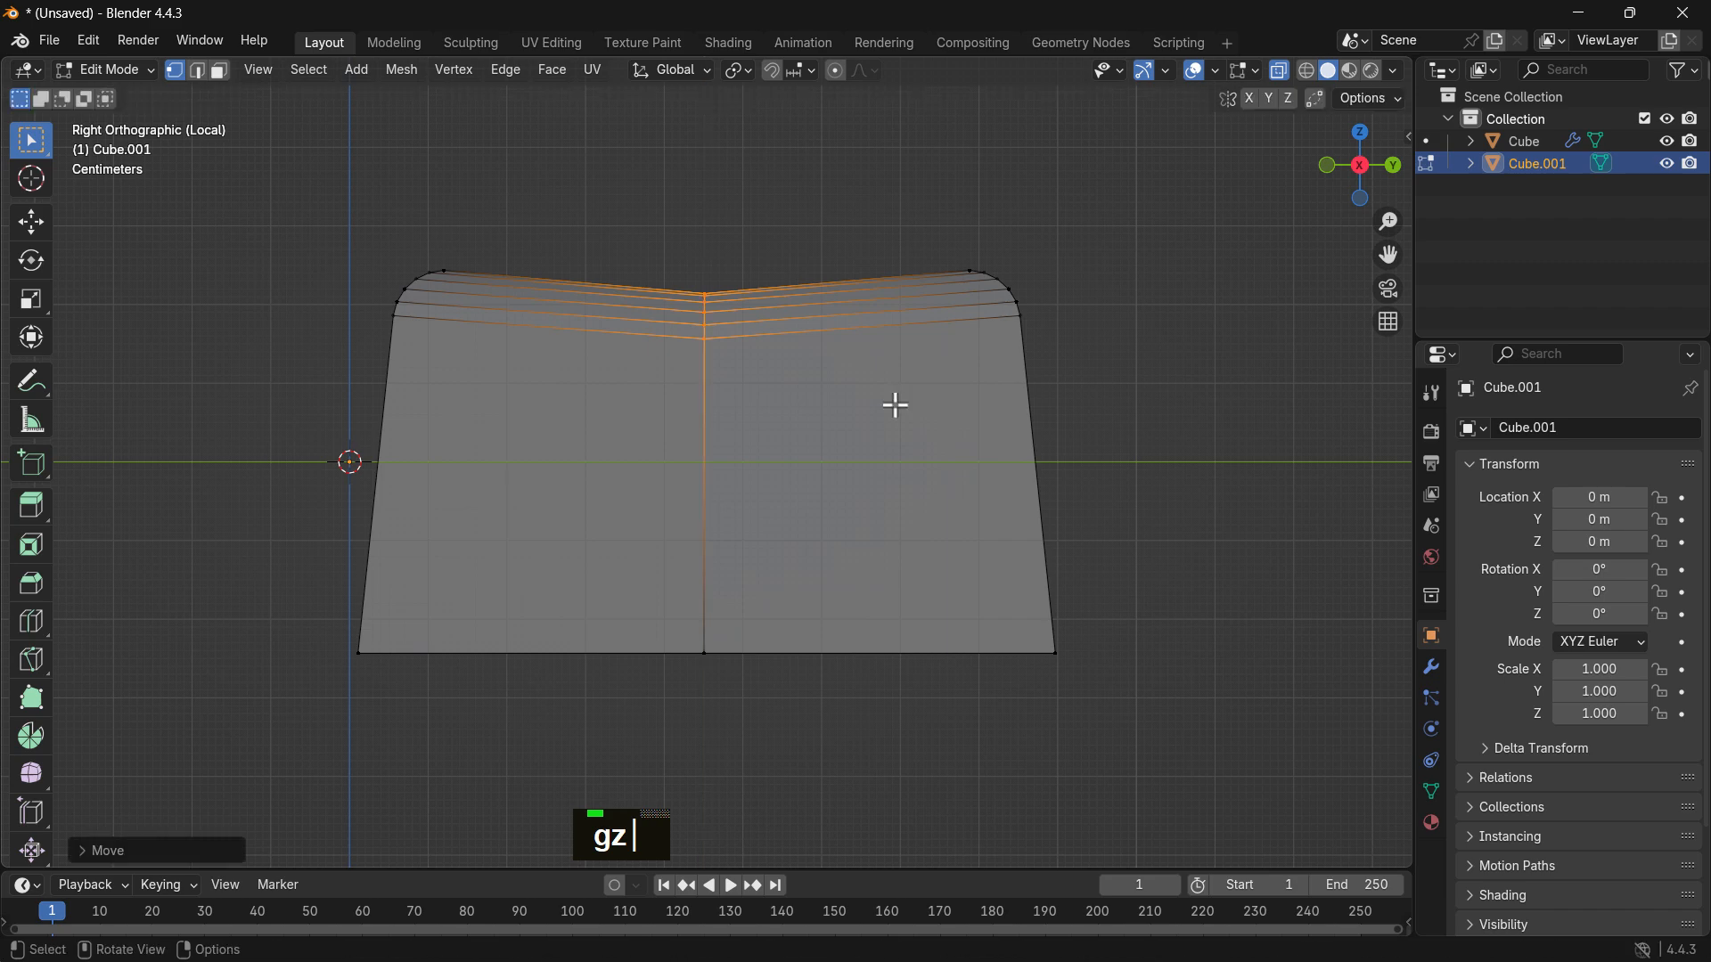
Step: Bevel the dip's centre crease with 5 segments and an offset of about 0.054 m, and turn X-ray off
middle_click_drag(607, 254, 713, 343)
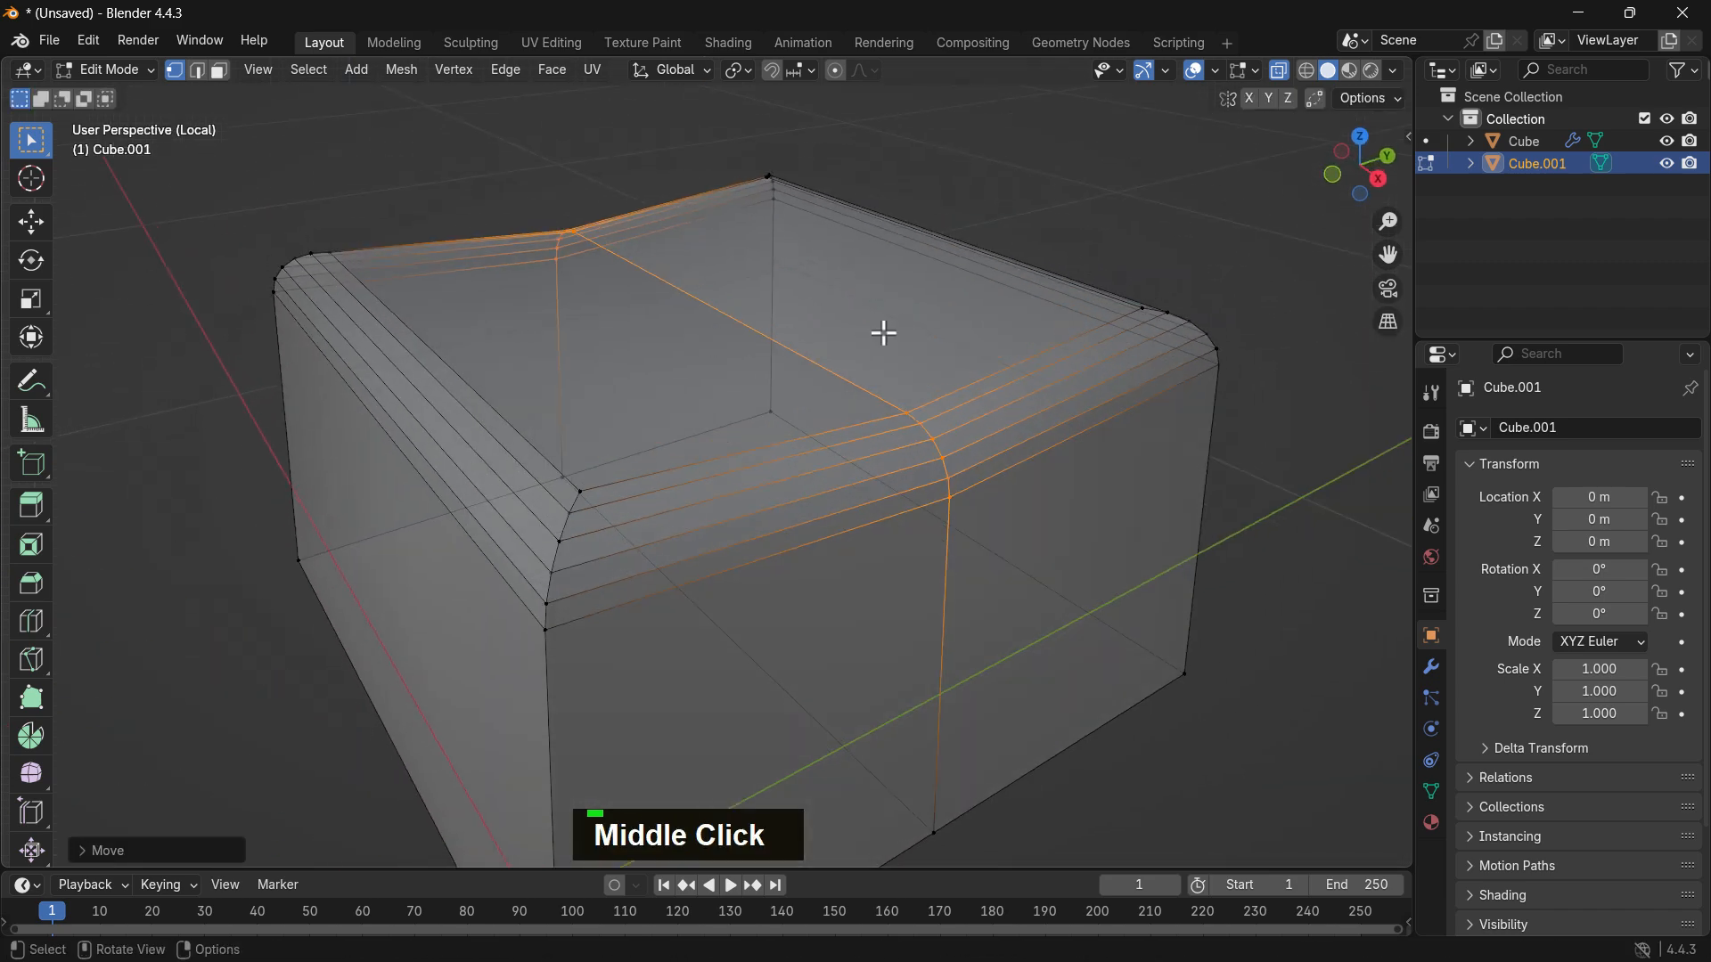
key("ctrl+b")
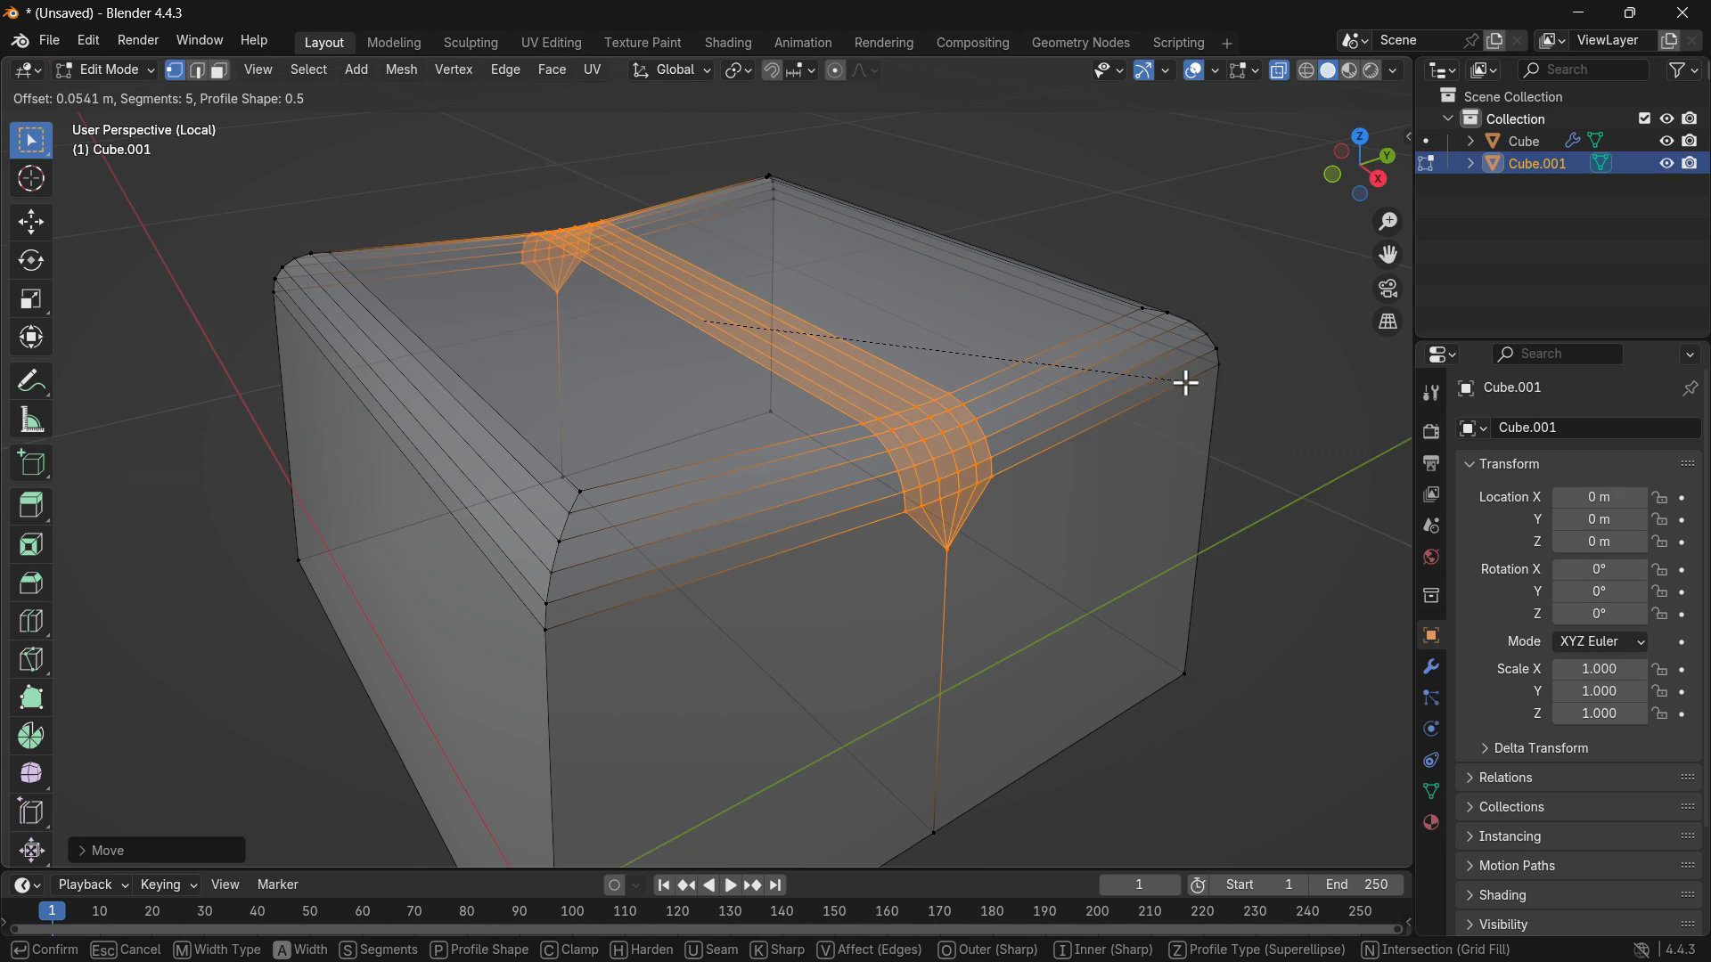
left_click(1186, 384)
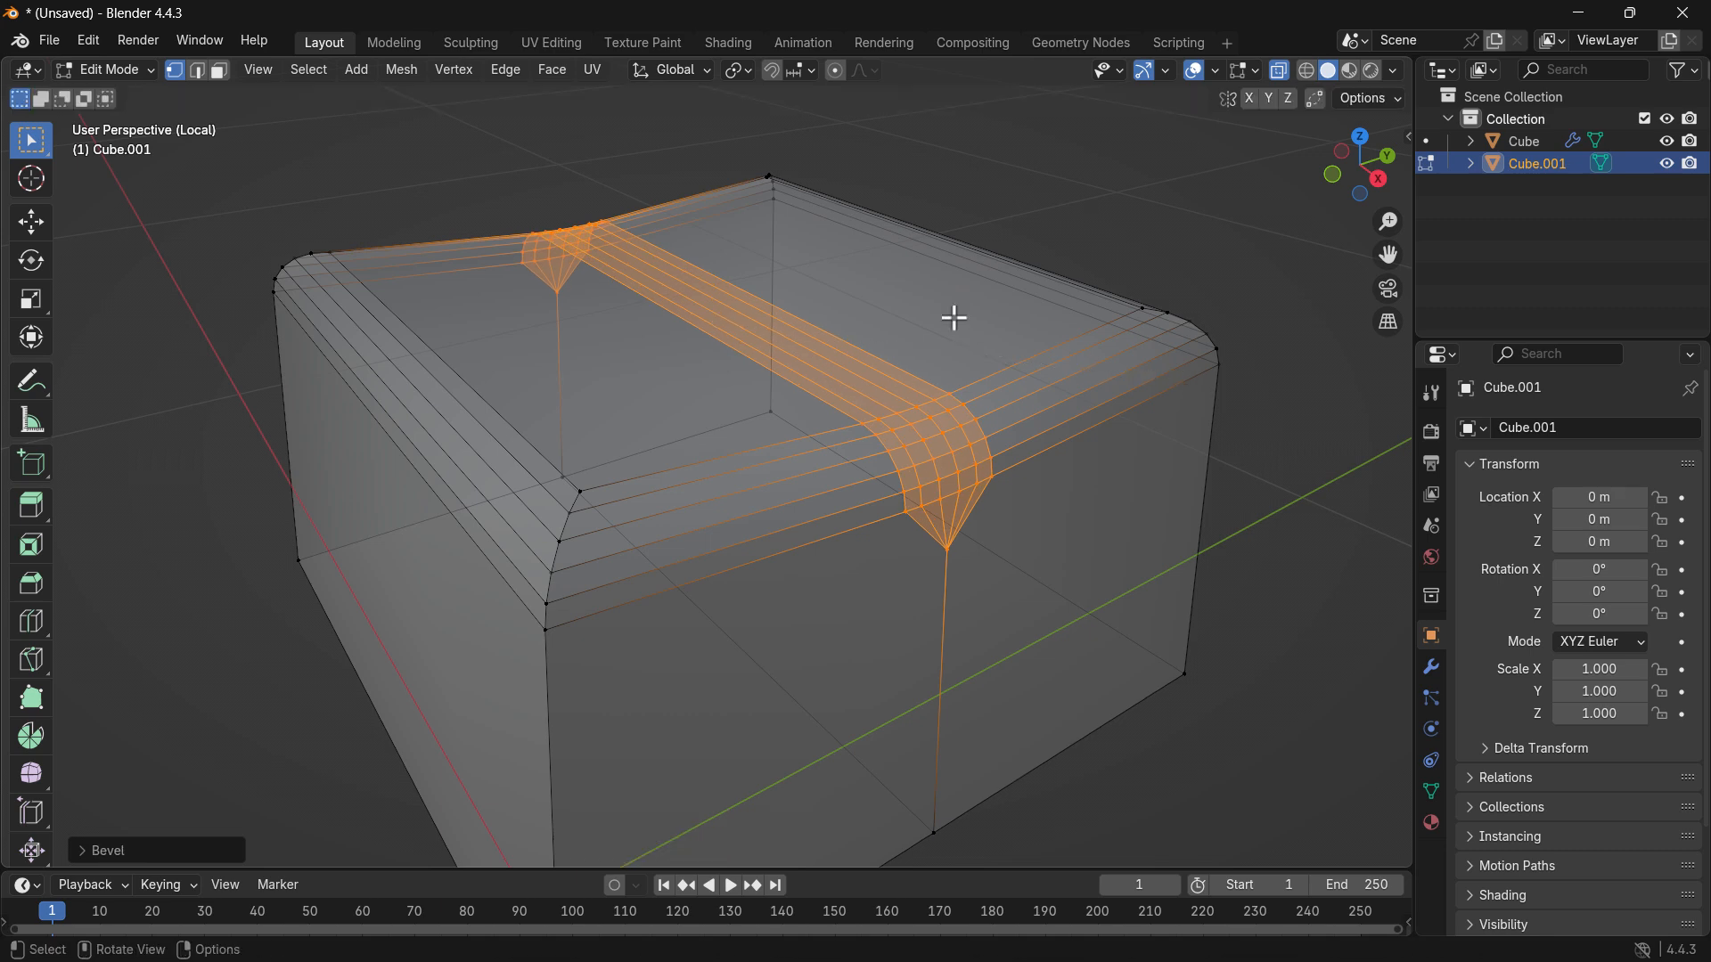
left_click(1173, 214)
left_click(1278, 71)
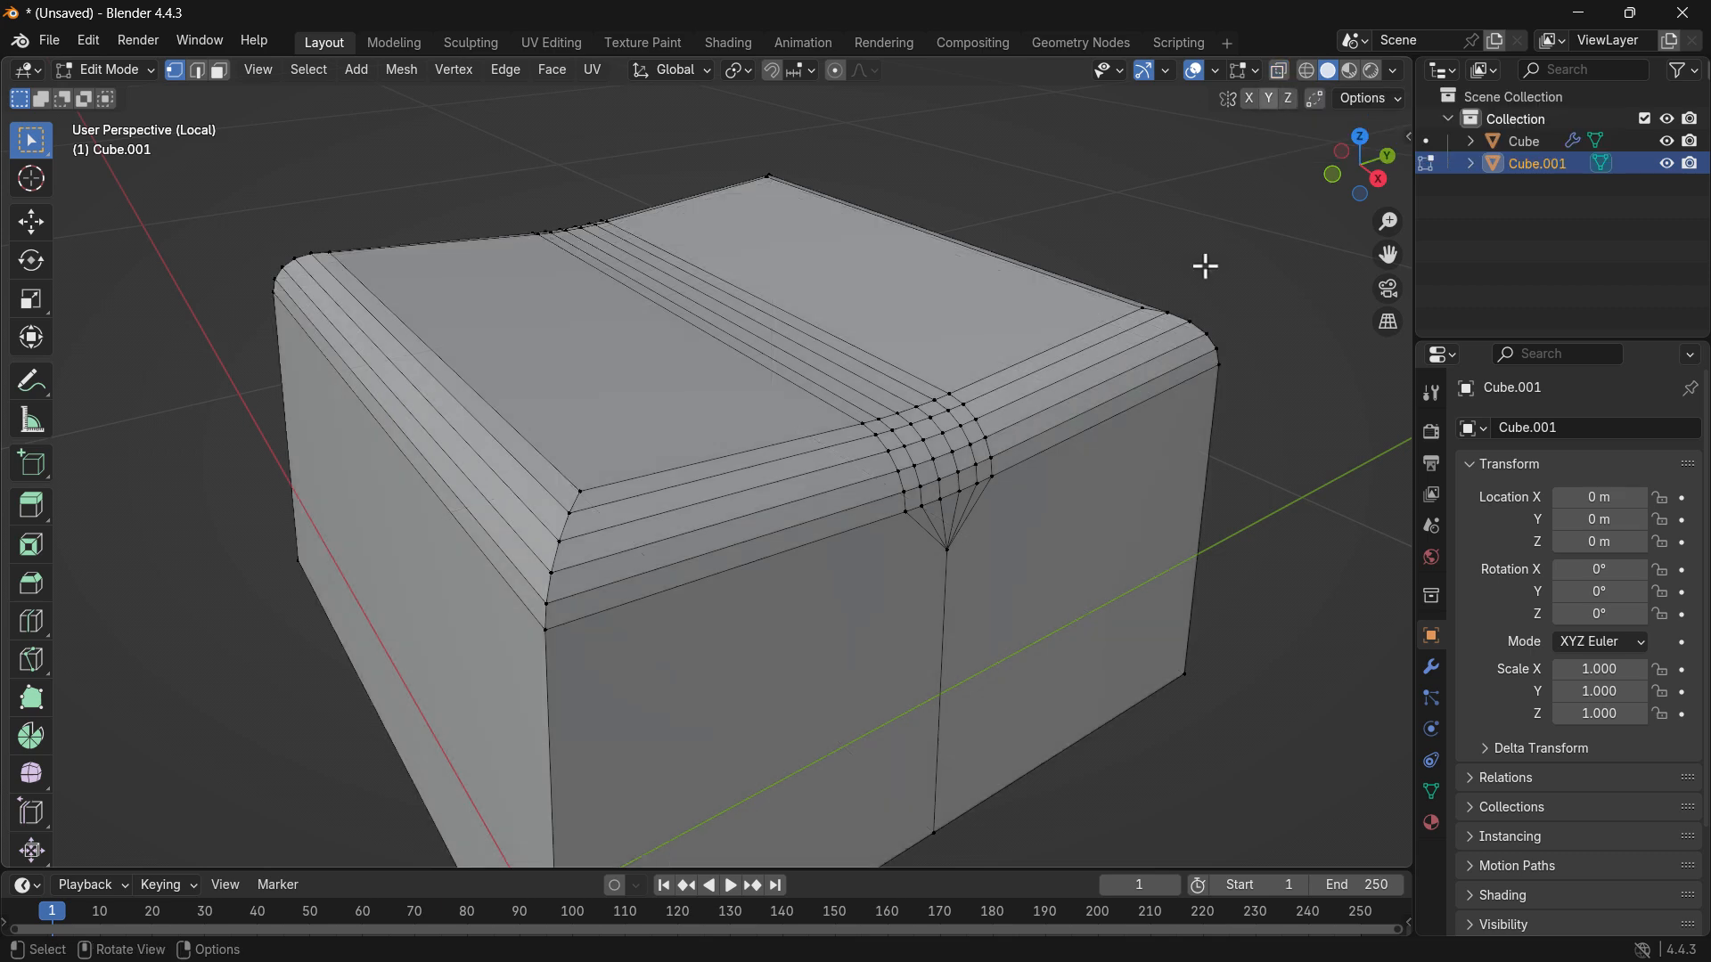
Step: Leave local view to bring the tray back, and look at the block and tray from the top
middle_click_drag(1050, 260, 535, 245)
scroll(927, 290, "down", 2)
mouse_move(927, 291)
middle_mouse_down()
mouse_move(930, 337)
mouse_move(691, 244)
mouse_move(927, 311)
middle_mouse_up()
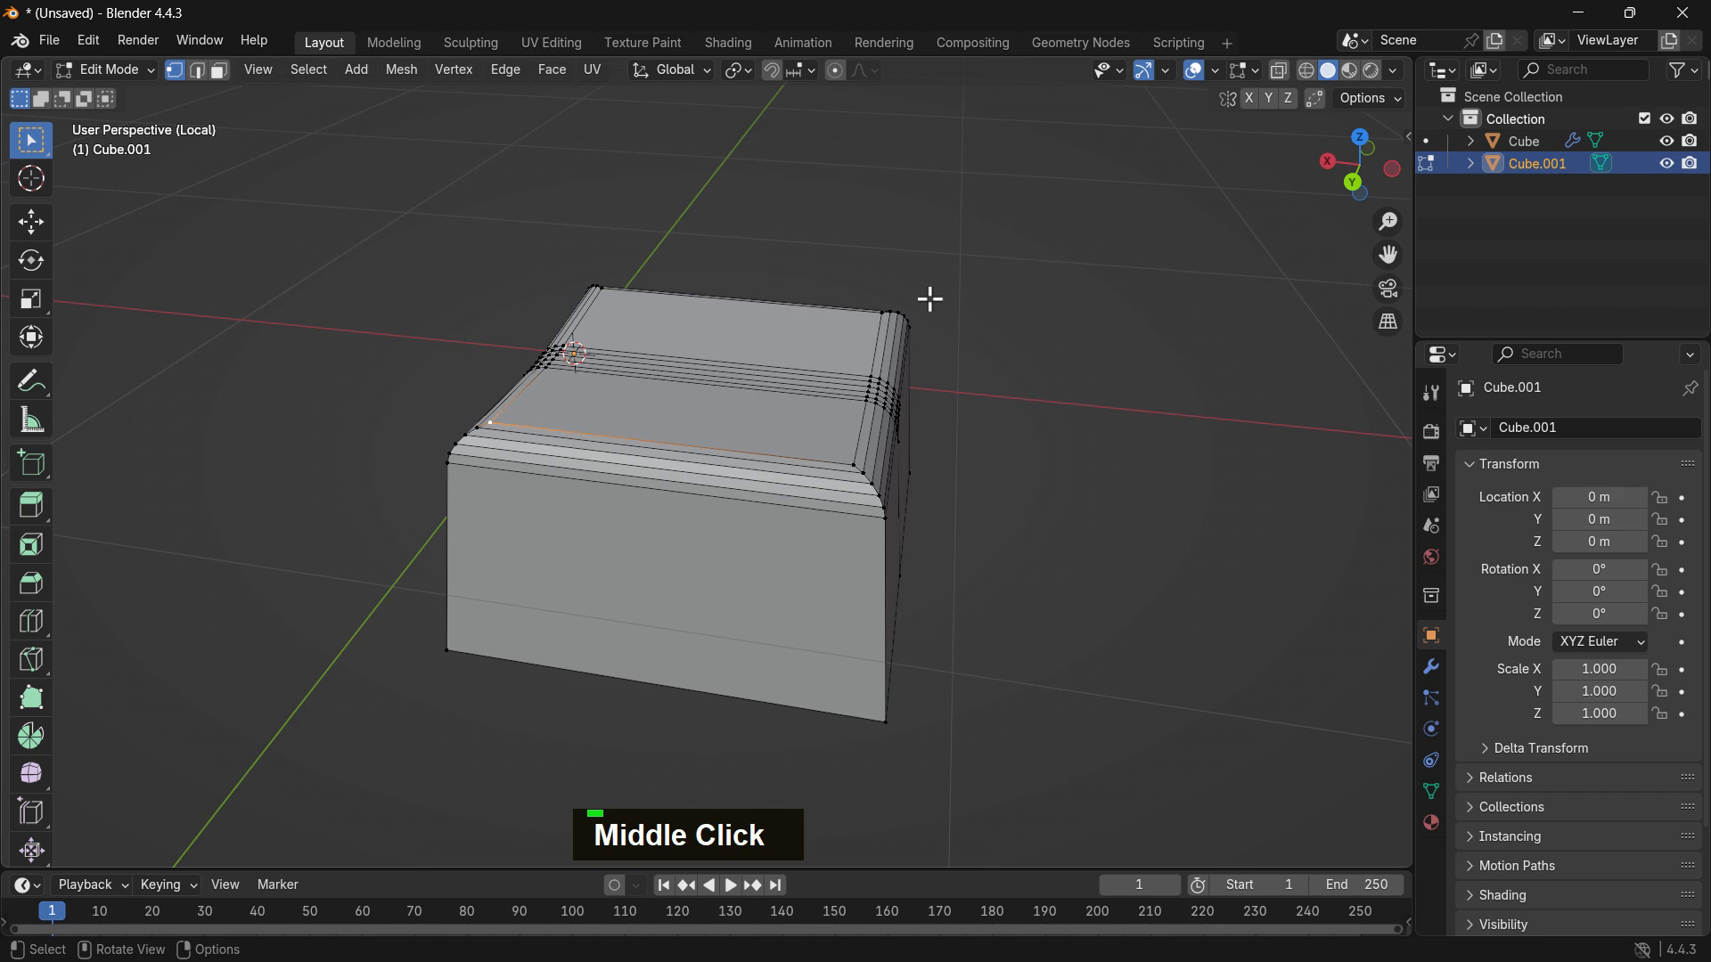
key("KP_7")
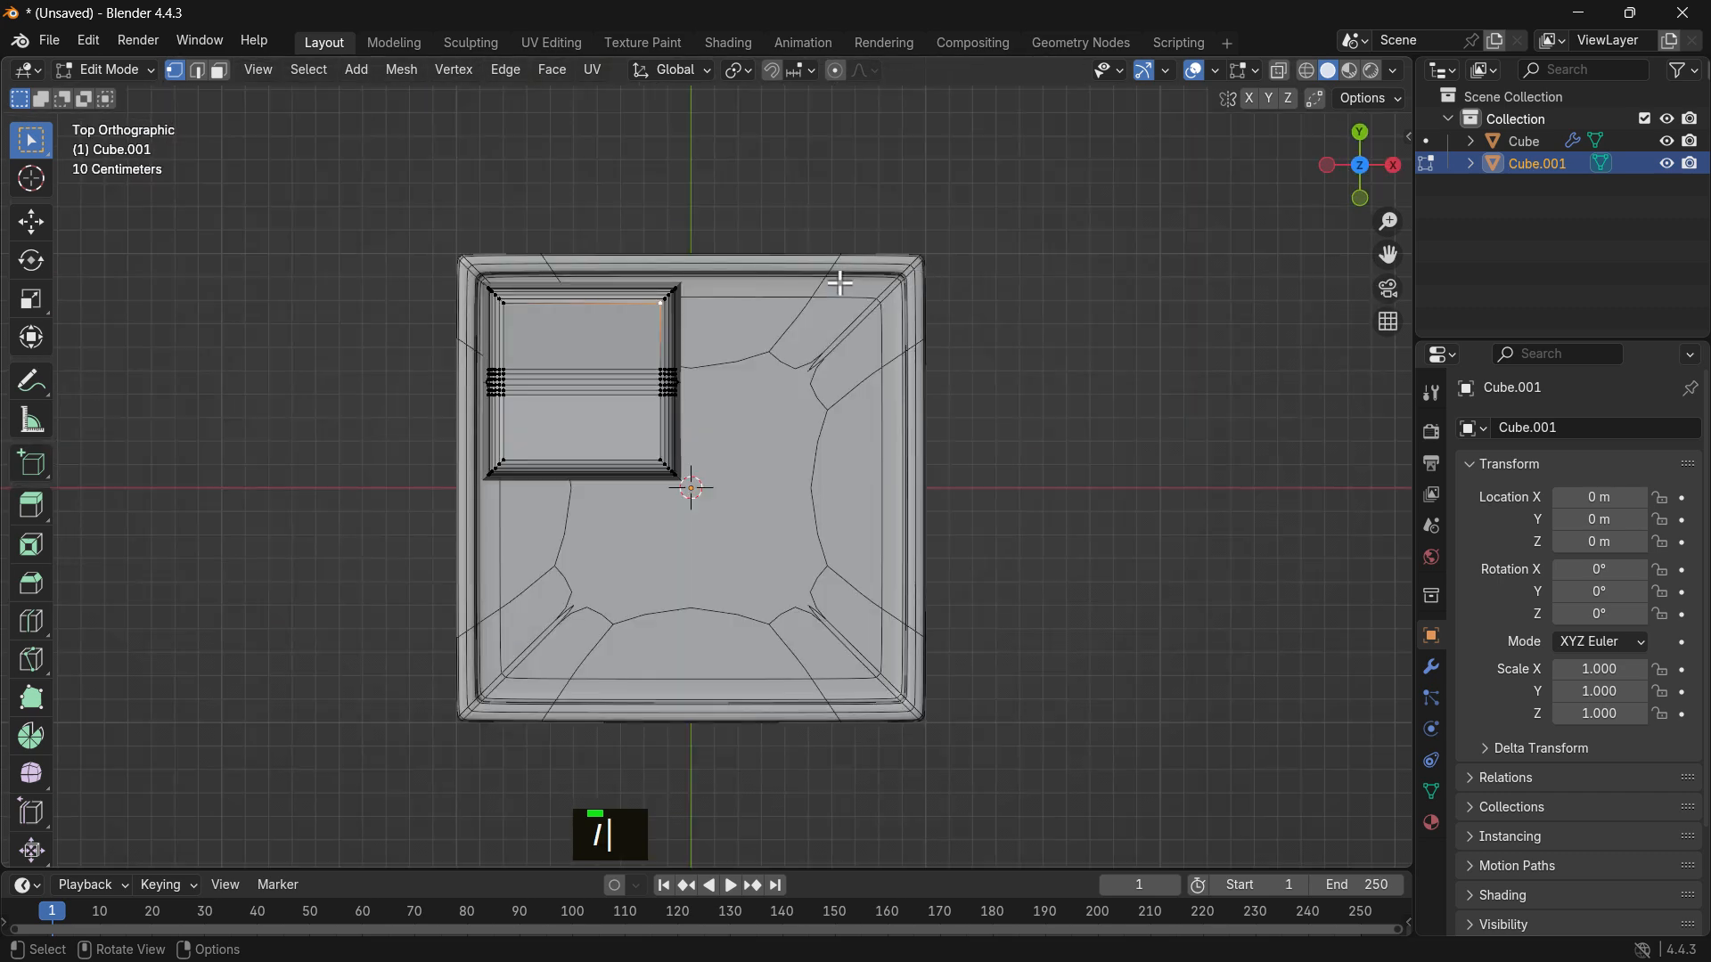
key("g")
left_click(948, 219)
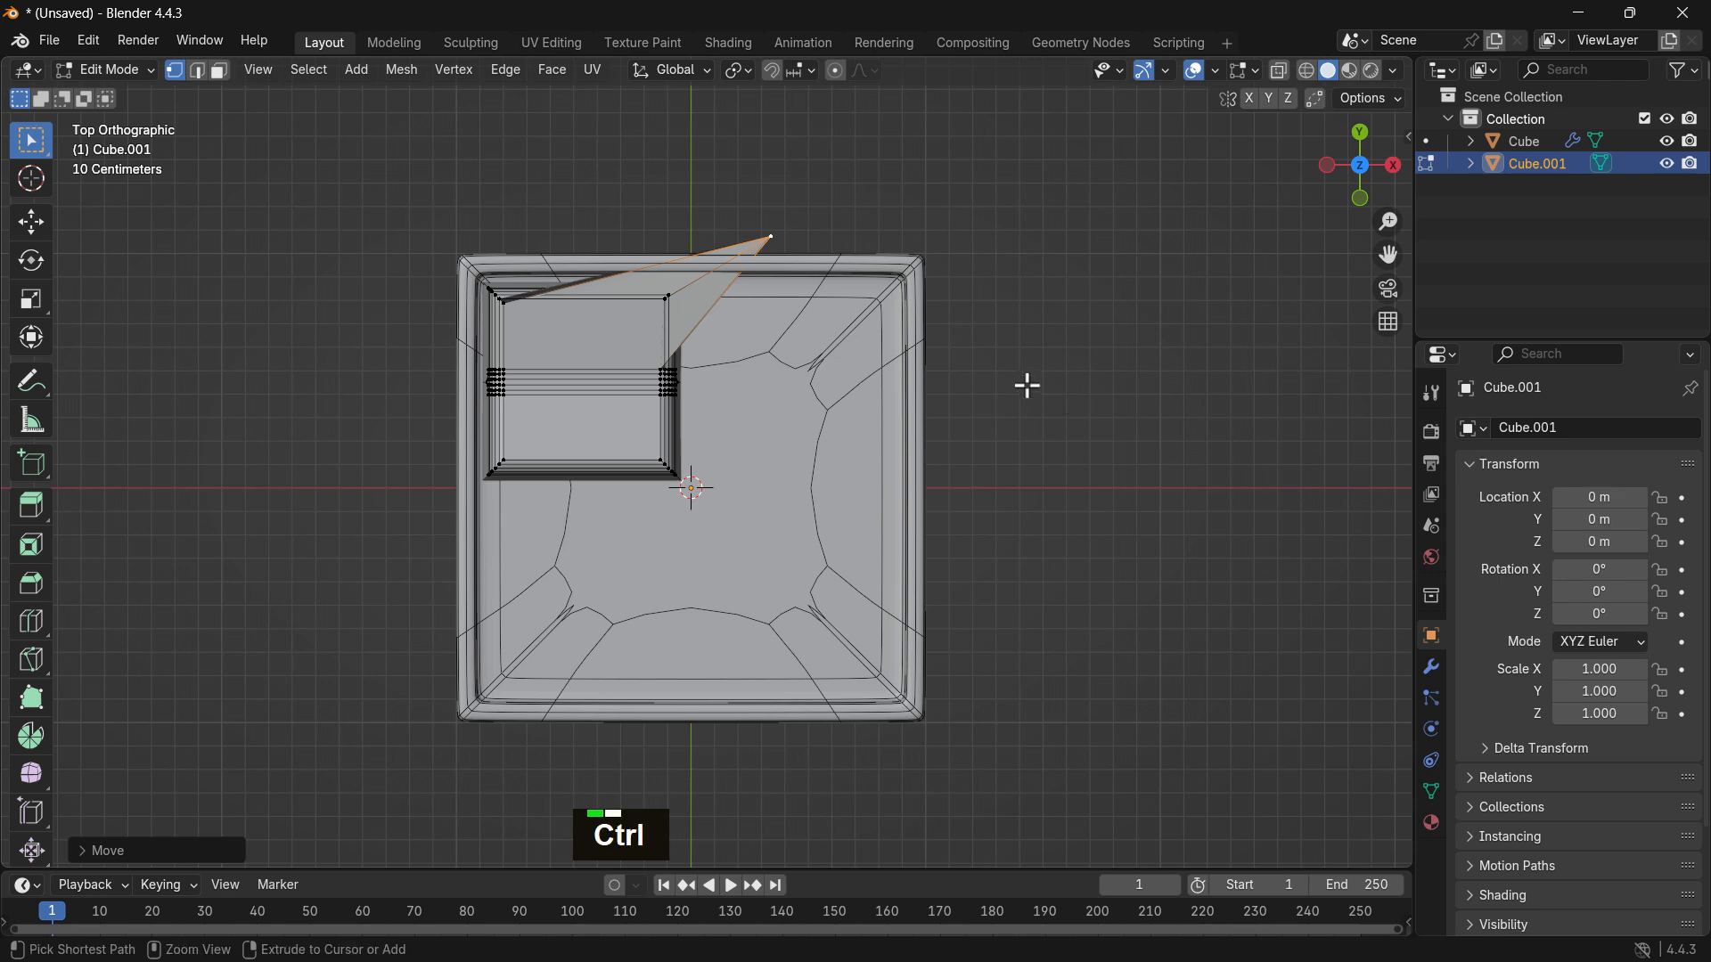
key("ctrl+z")
Step: Duplicate the block in Object Mode and place the copy about 0.858 m along X in the tray's +X/+Y quarter
key("Tab")
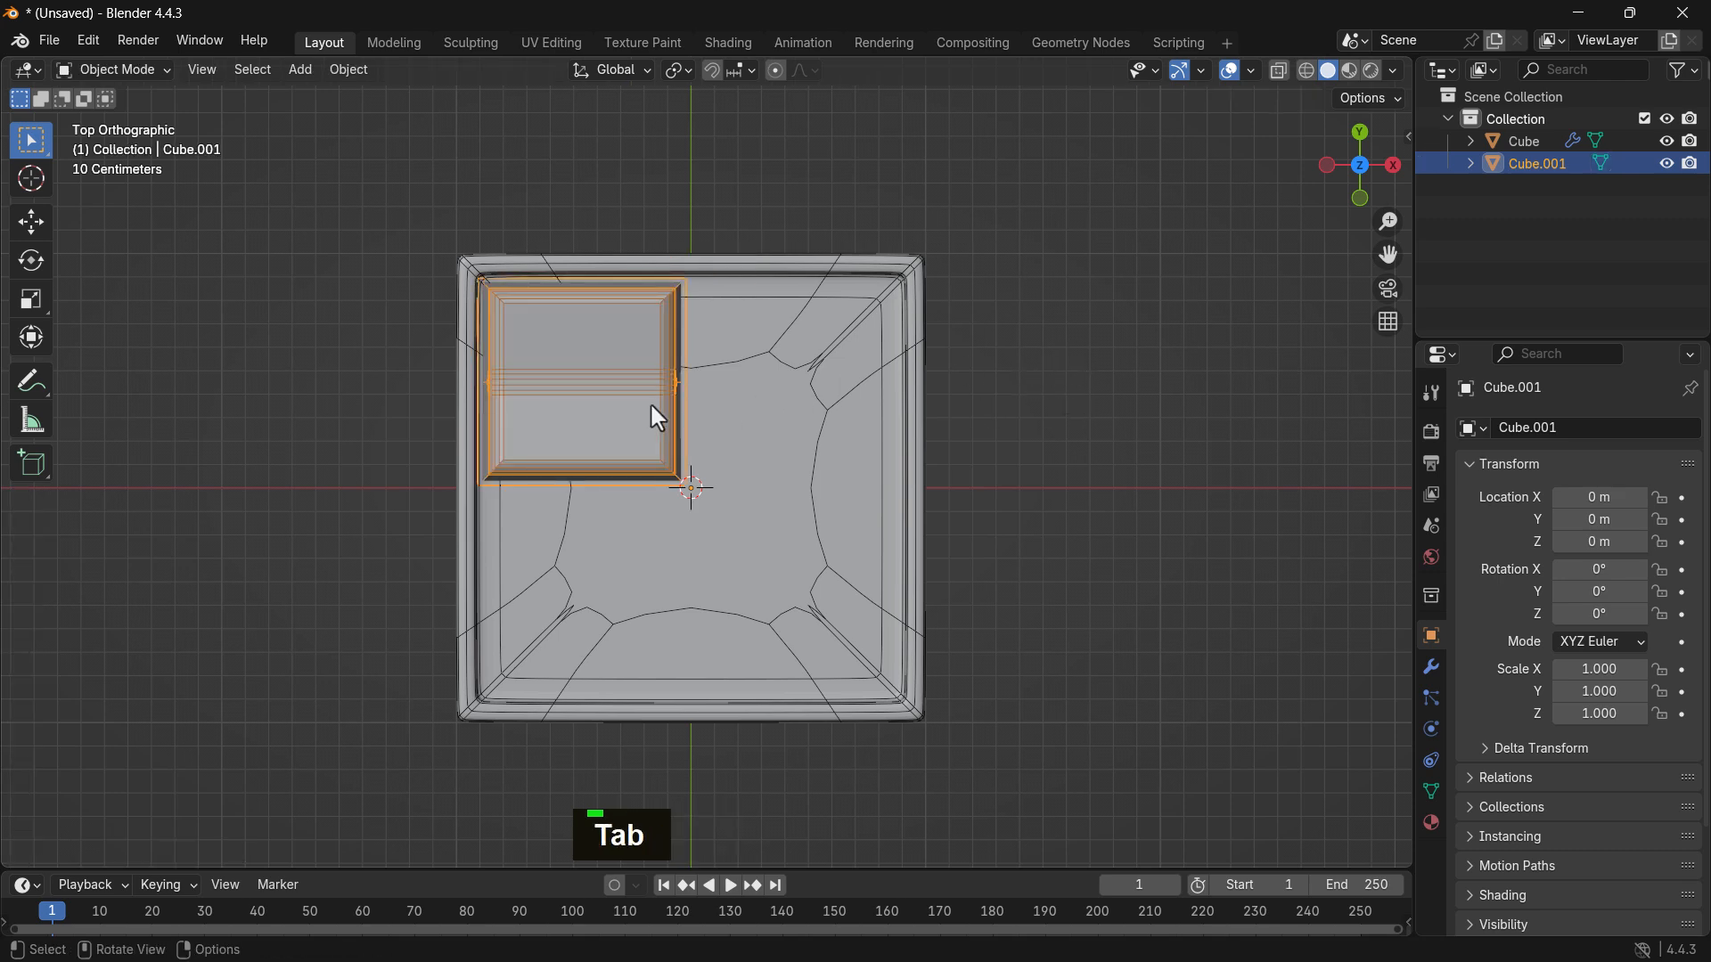
key("shift+d")
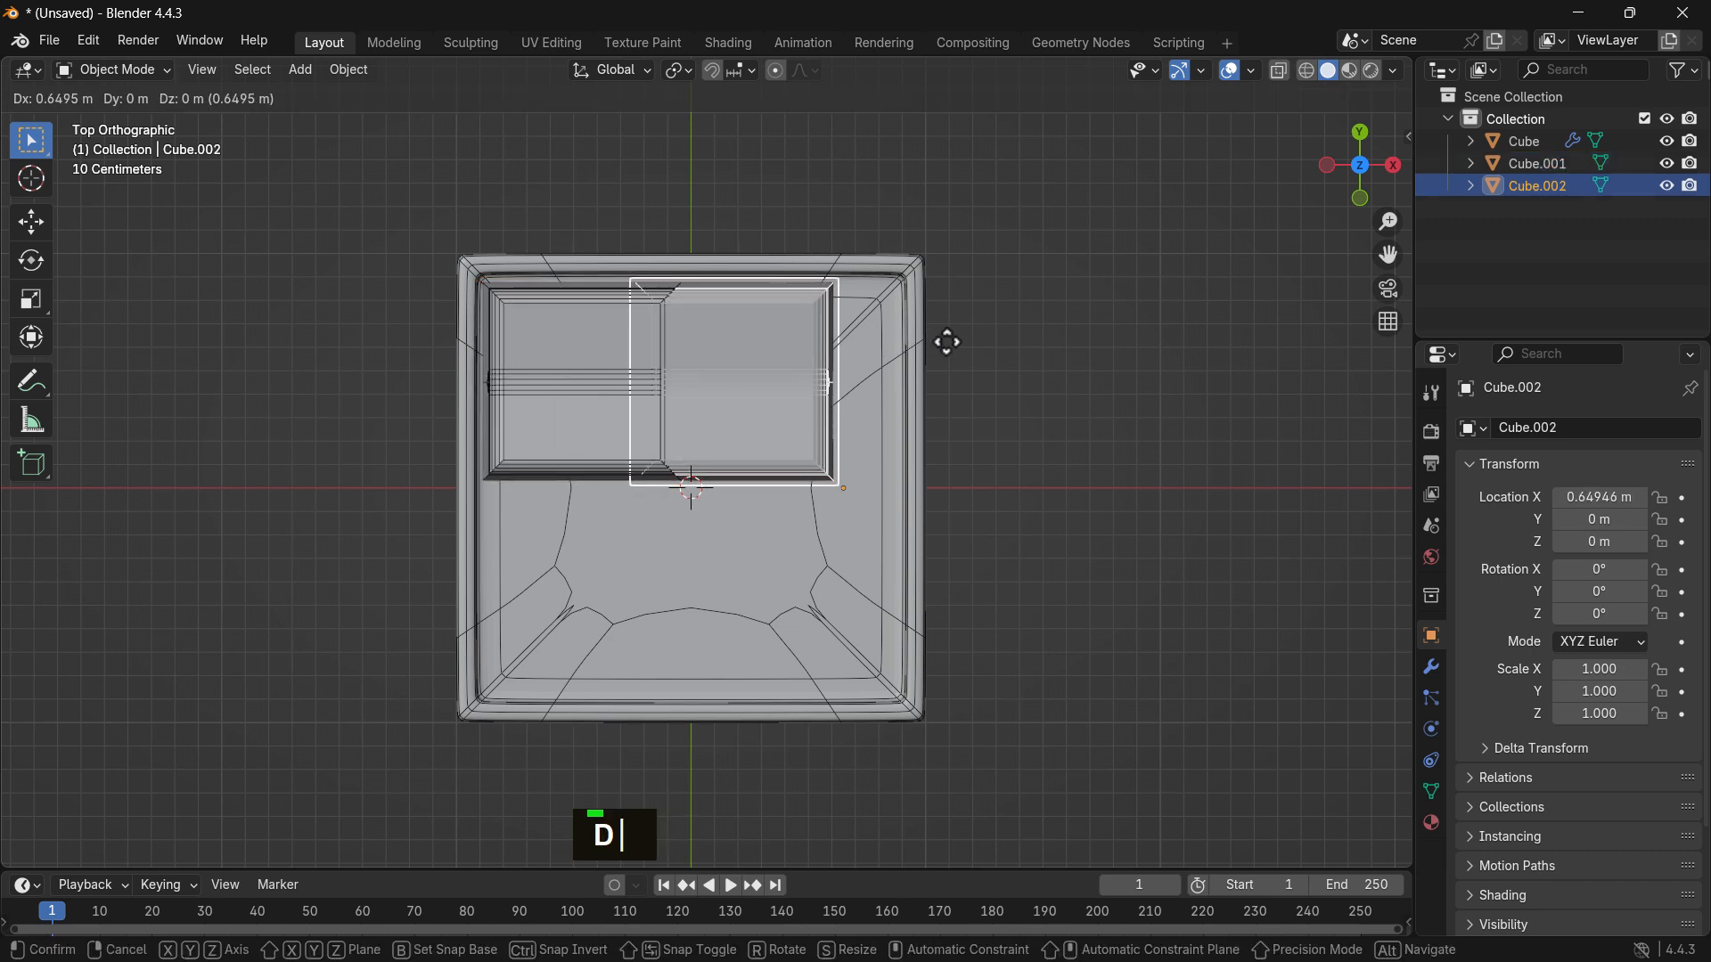
key("x")
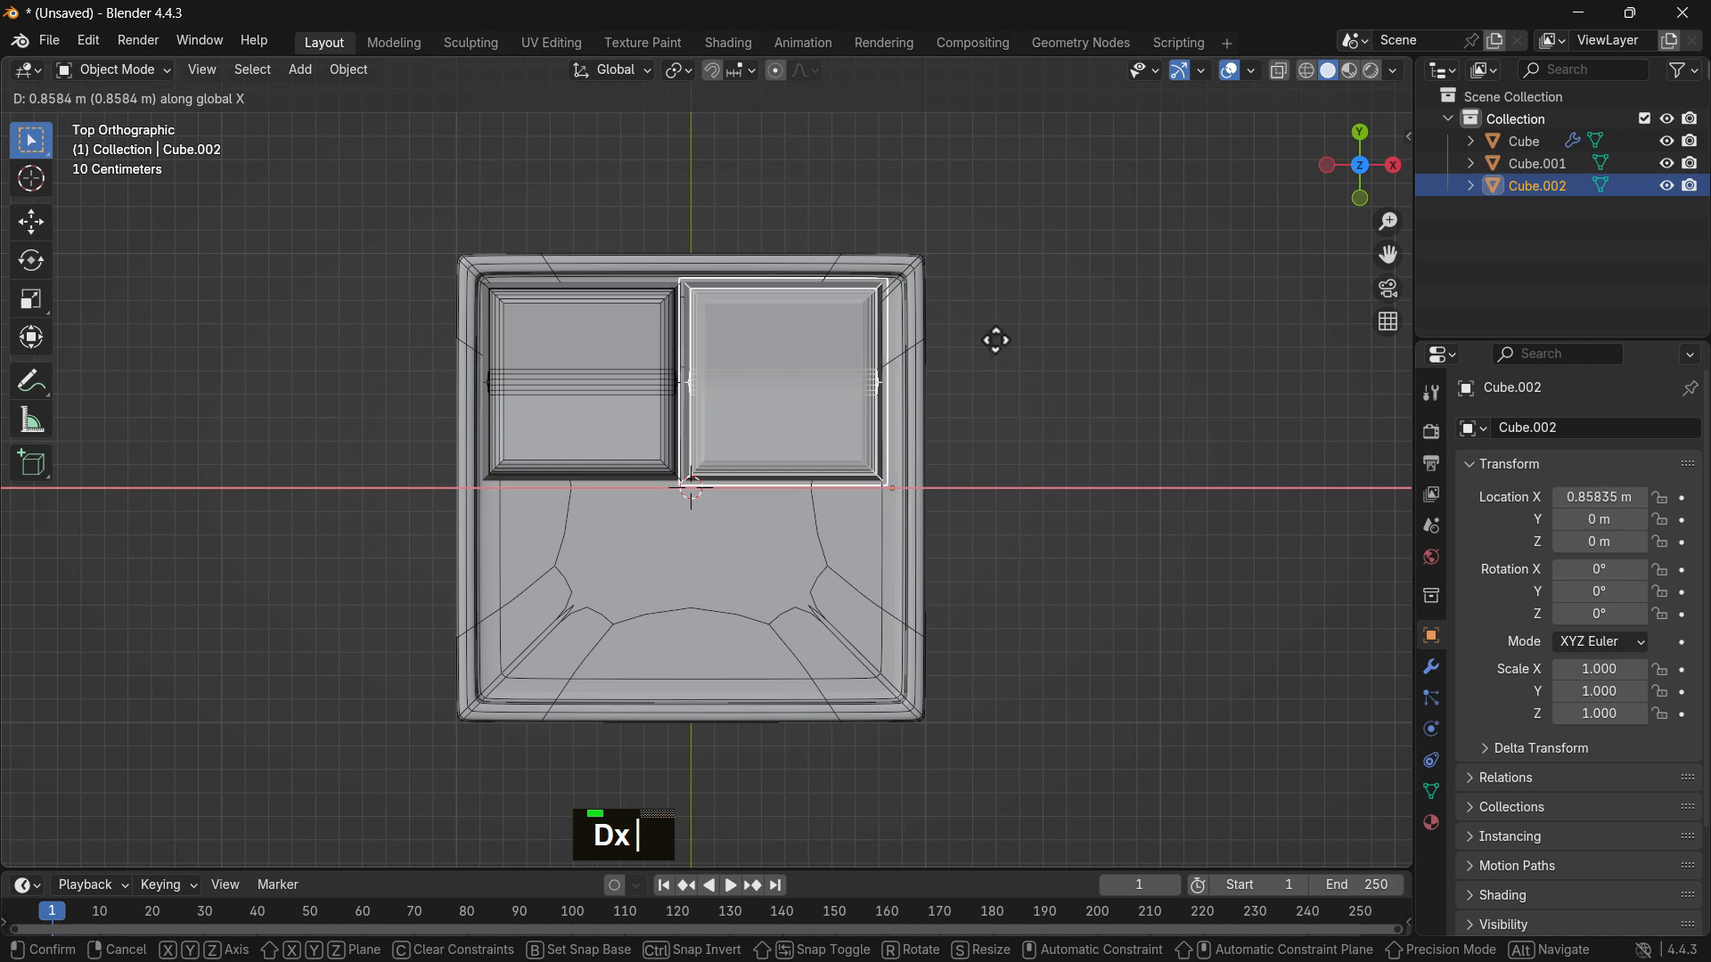
left_click(1021, 335)
left_click(1021, 334)
Step: Scale both blocks together to about 1.119 and shift them about 0.07 m along X to centre them between the tray walls
middle_click_drag(1022, 334, 747, 351)
left_click(665, 376)
left_click(854, 393, "shift")
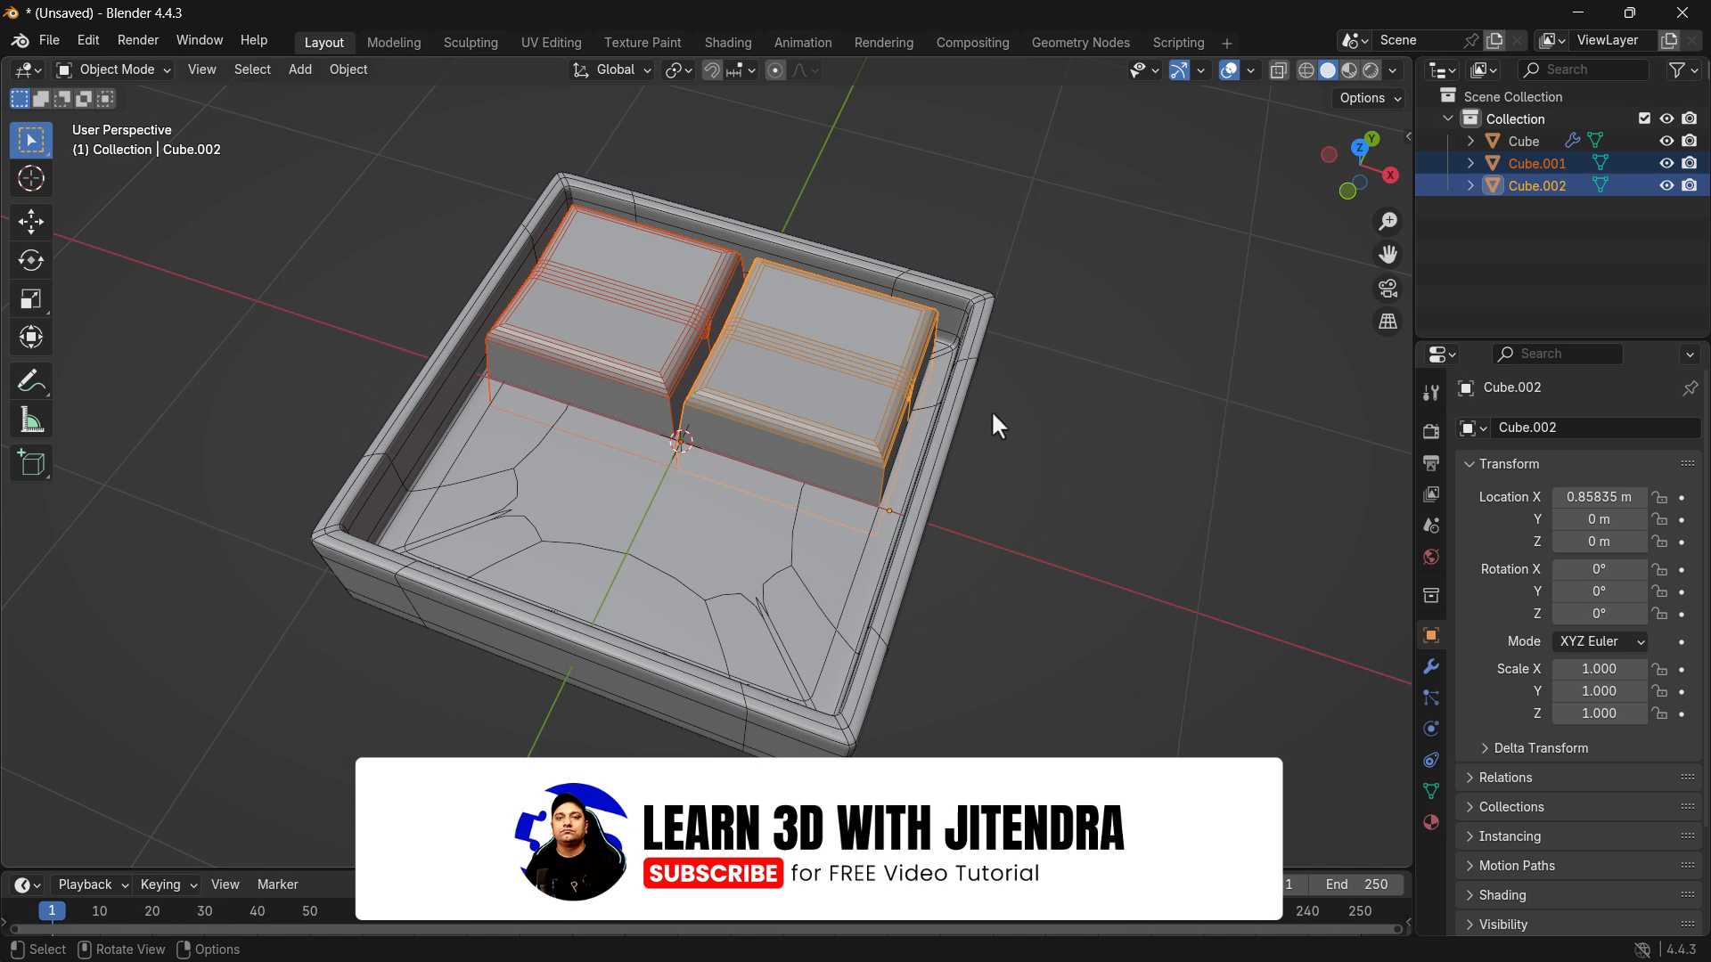
key("s")
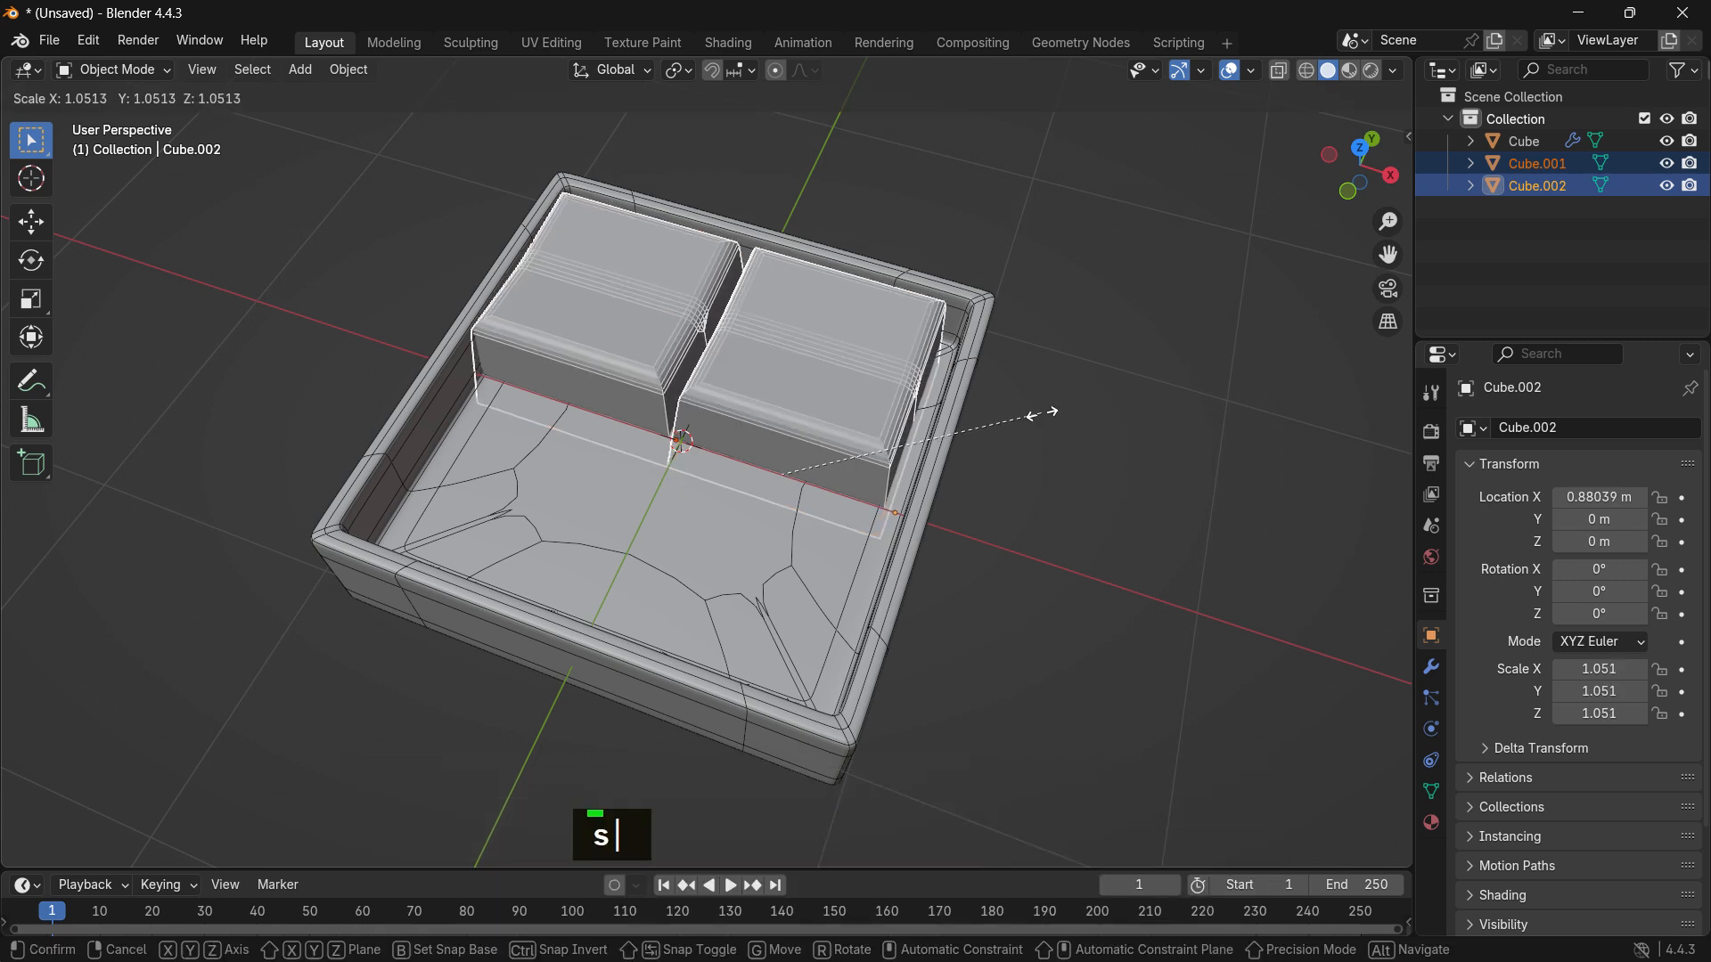
left_click(1060, 413)
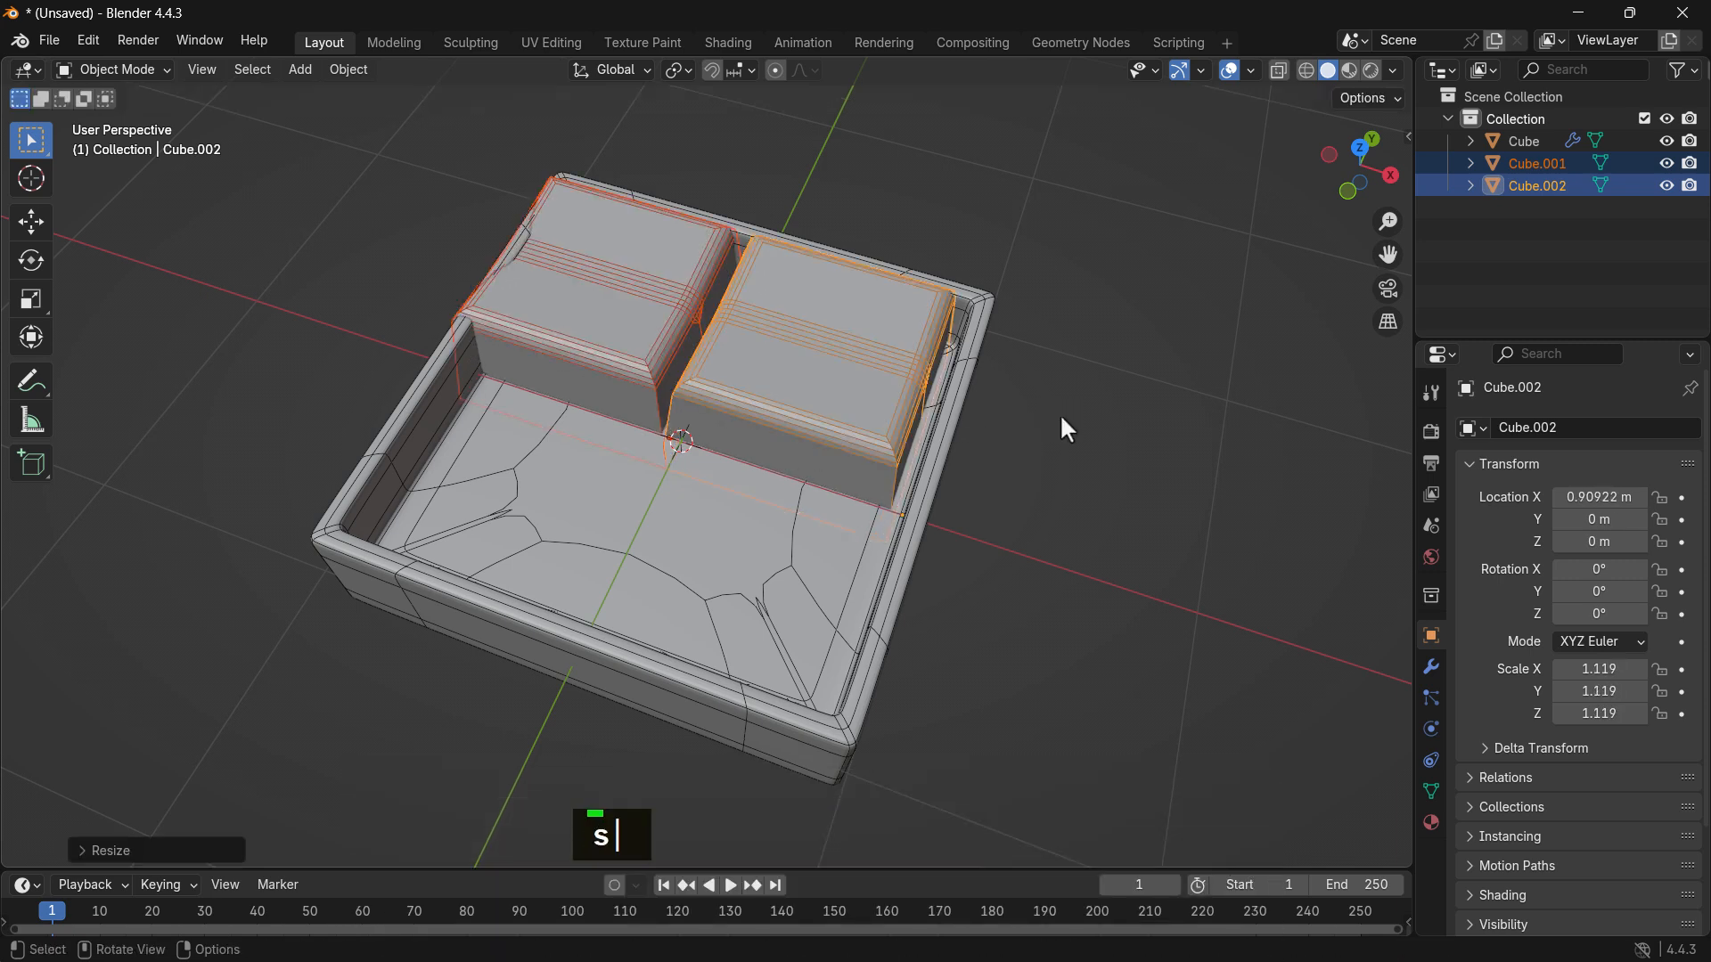
key("g")
key("x")
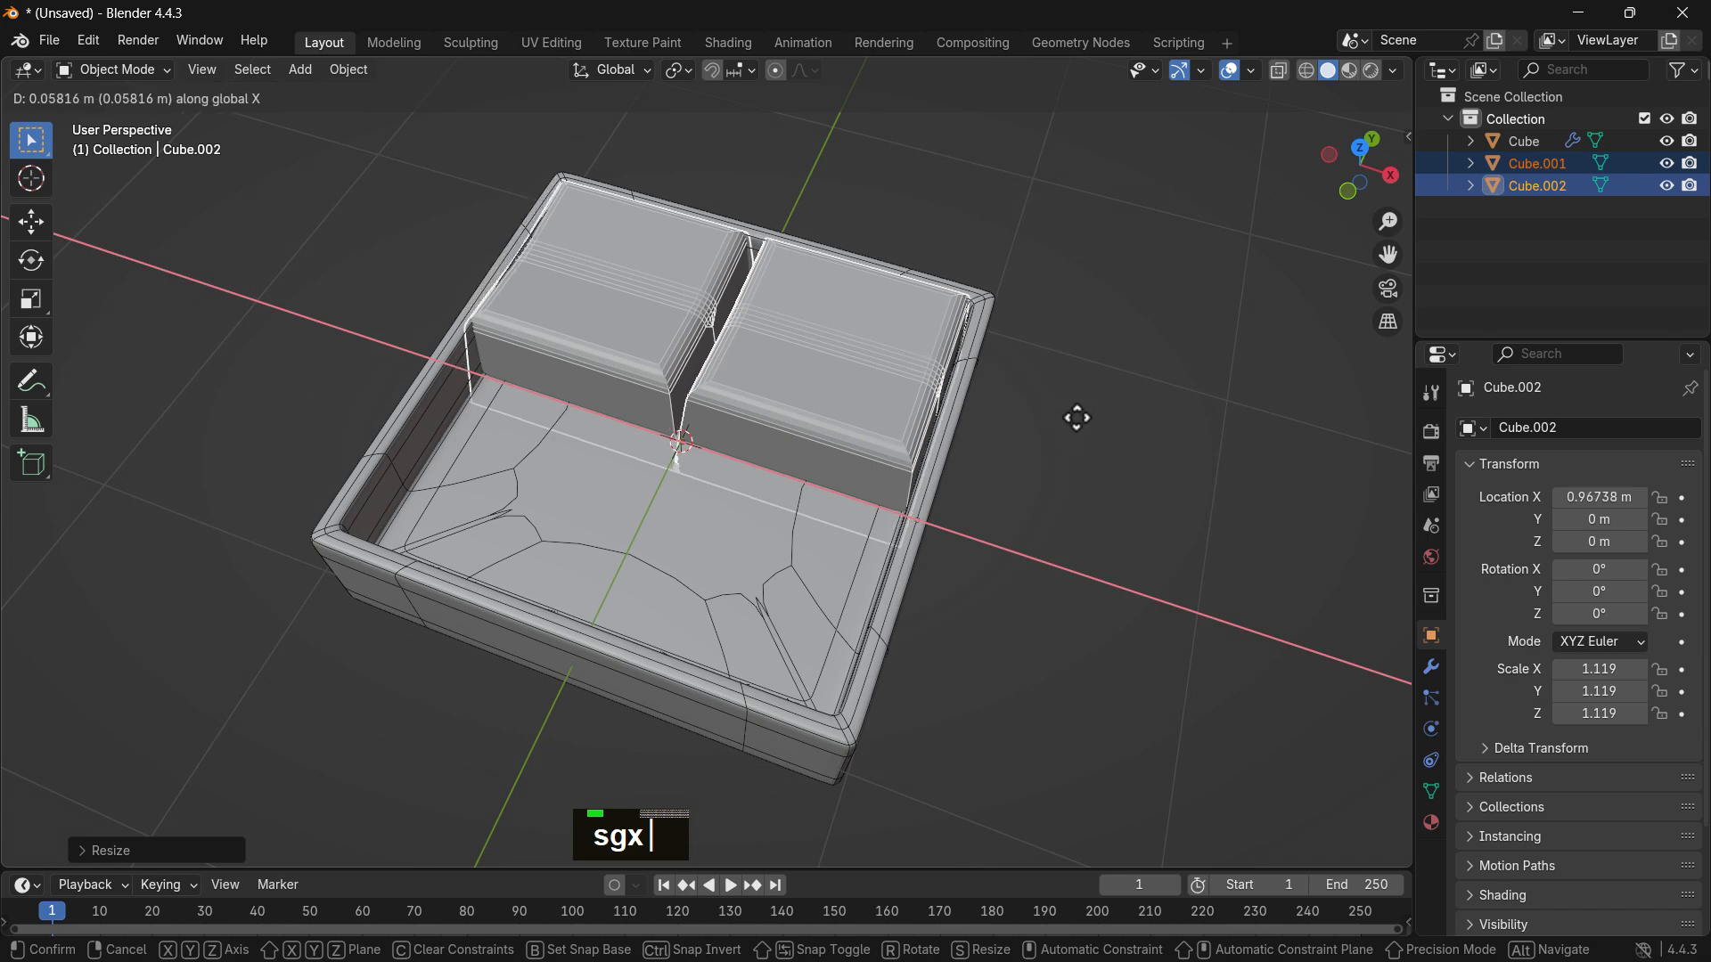
left_click(1084, 421)
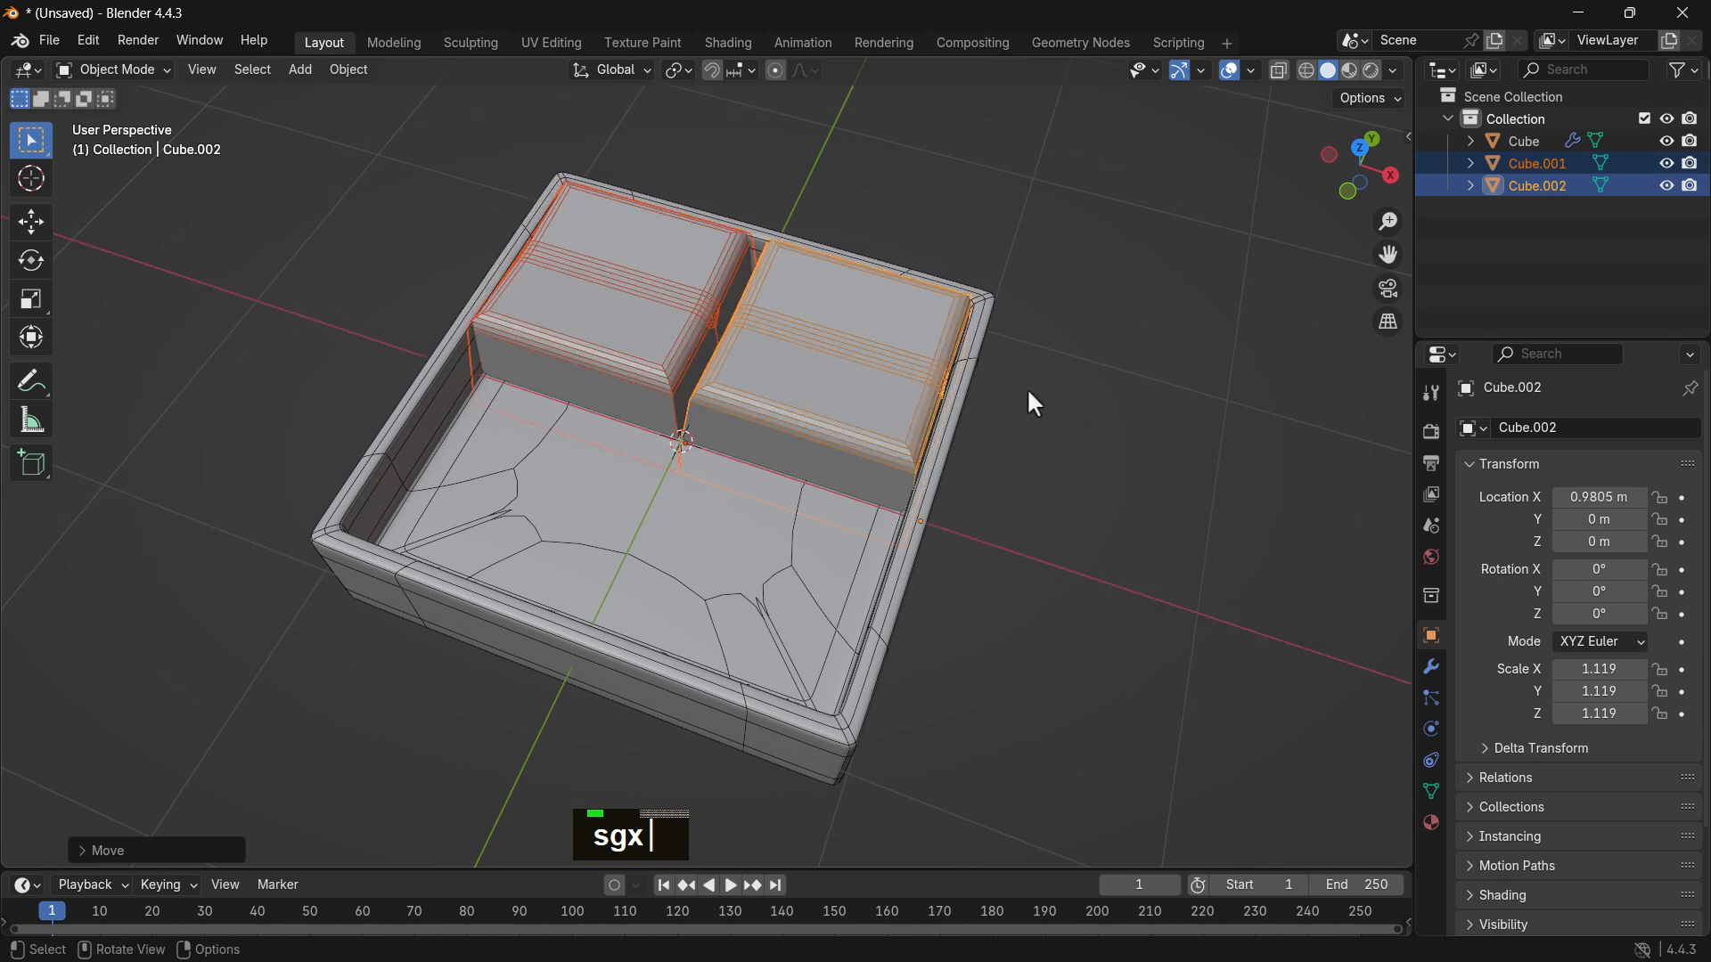
Step: Duplicate both blocks and place the copies about 0.914 m along -Y in the tray's two empty quarters
key("shift+d")
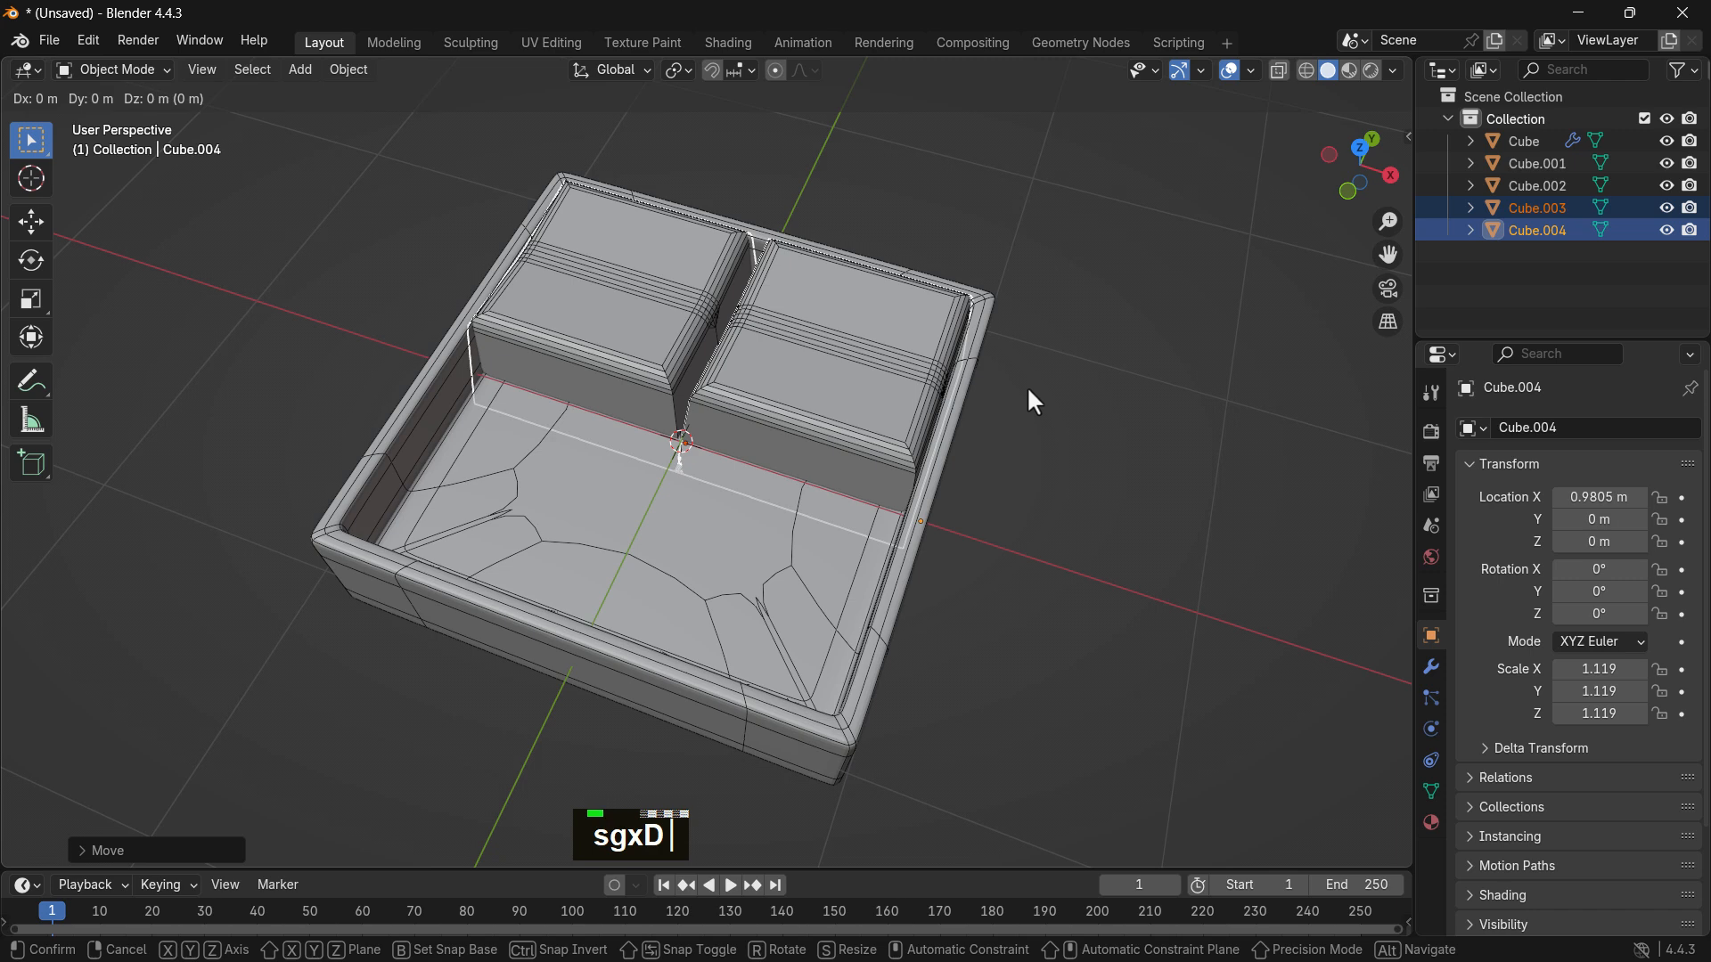
key("y")
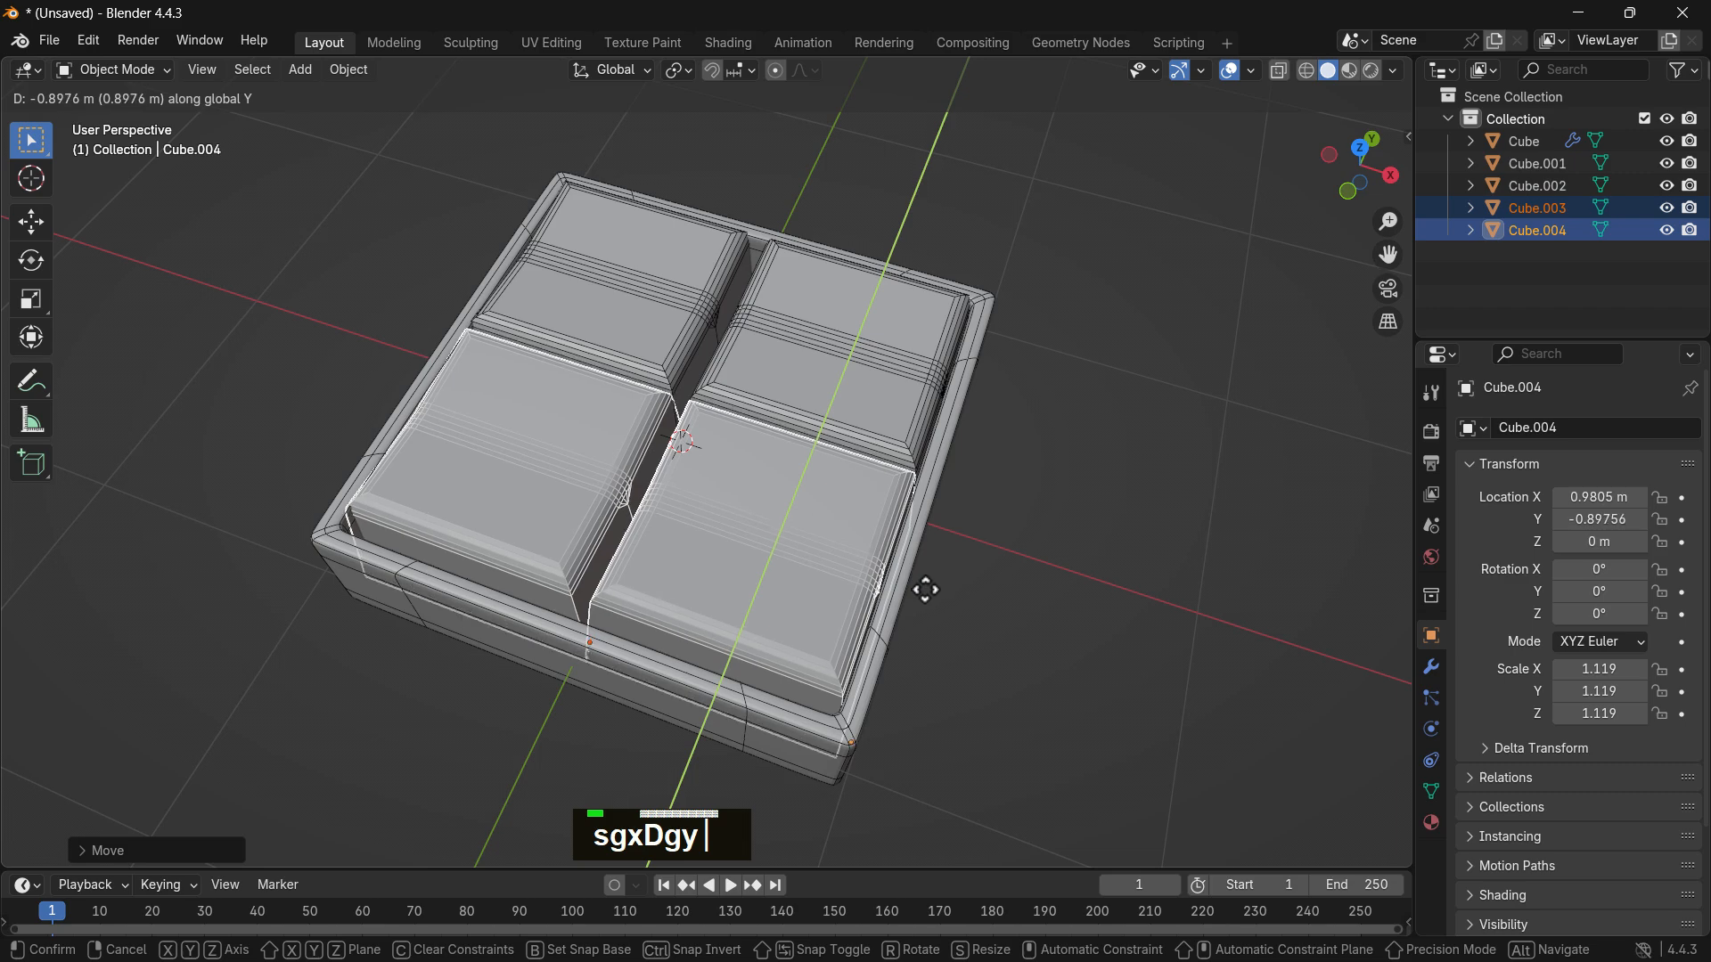
left_click(922, 594)
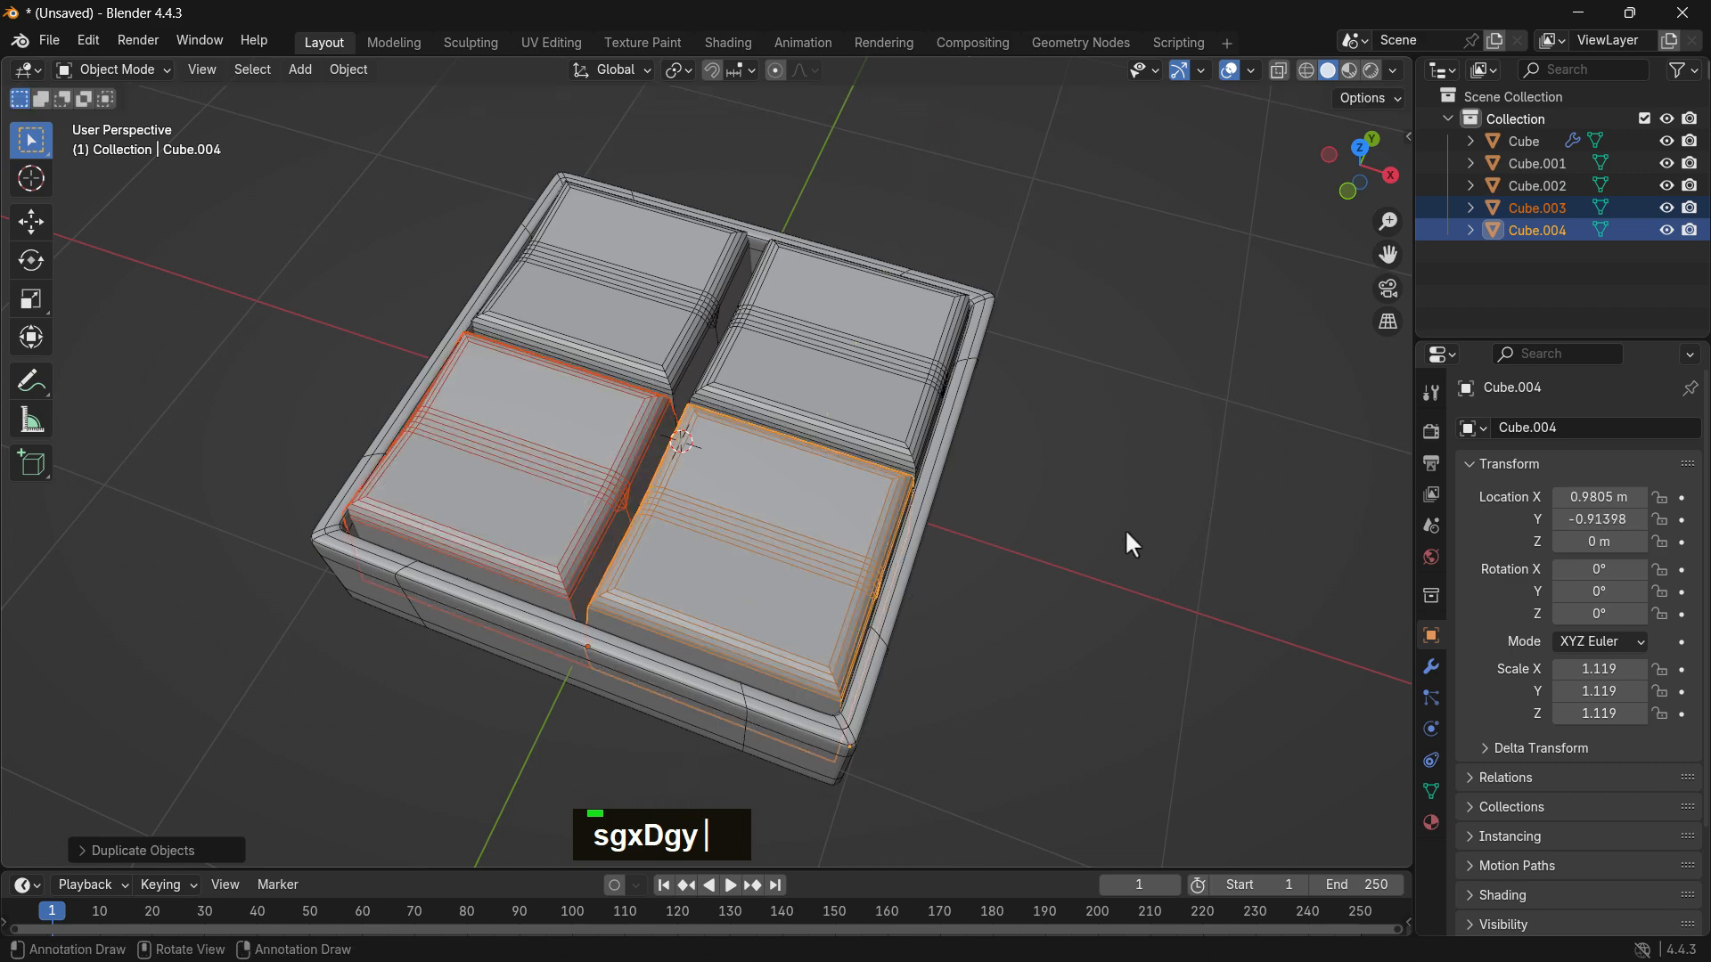
double_click(1114, 522)
Step: Move the two -Y blocks about 0.047 m further along -Y, closer to the tray wall
mouse_move(1064, 449)
middle_mouse_down()
mouse_move(944, 413)
mouse_move(781, 439)
mouse_move(743, 490)
mouse_move(779, 534)
mouse_move(838, 552)
mouse_move(995, 483)
mouse_move(1081, 490)
mouse_move(1104, 534)
mouse_move(1047, 455)
middle_mouse_up()
scroll(1070, 540, "down", 1)
scroll(980, 476, "up", 2)
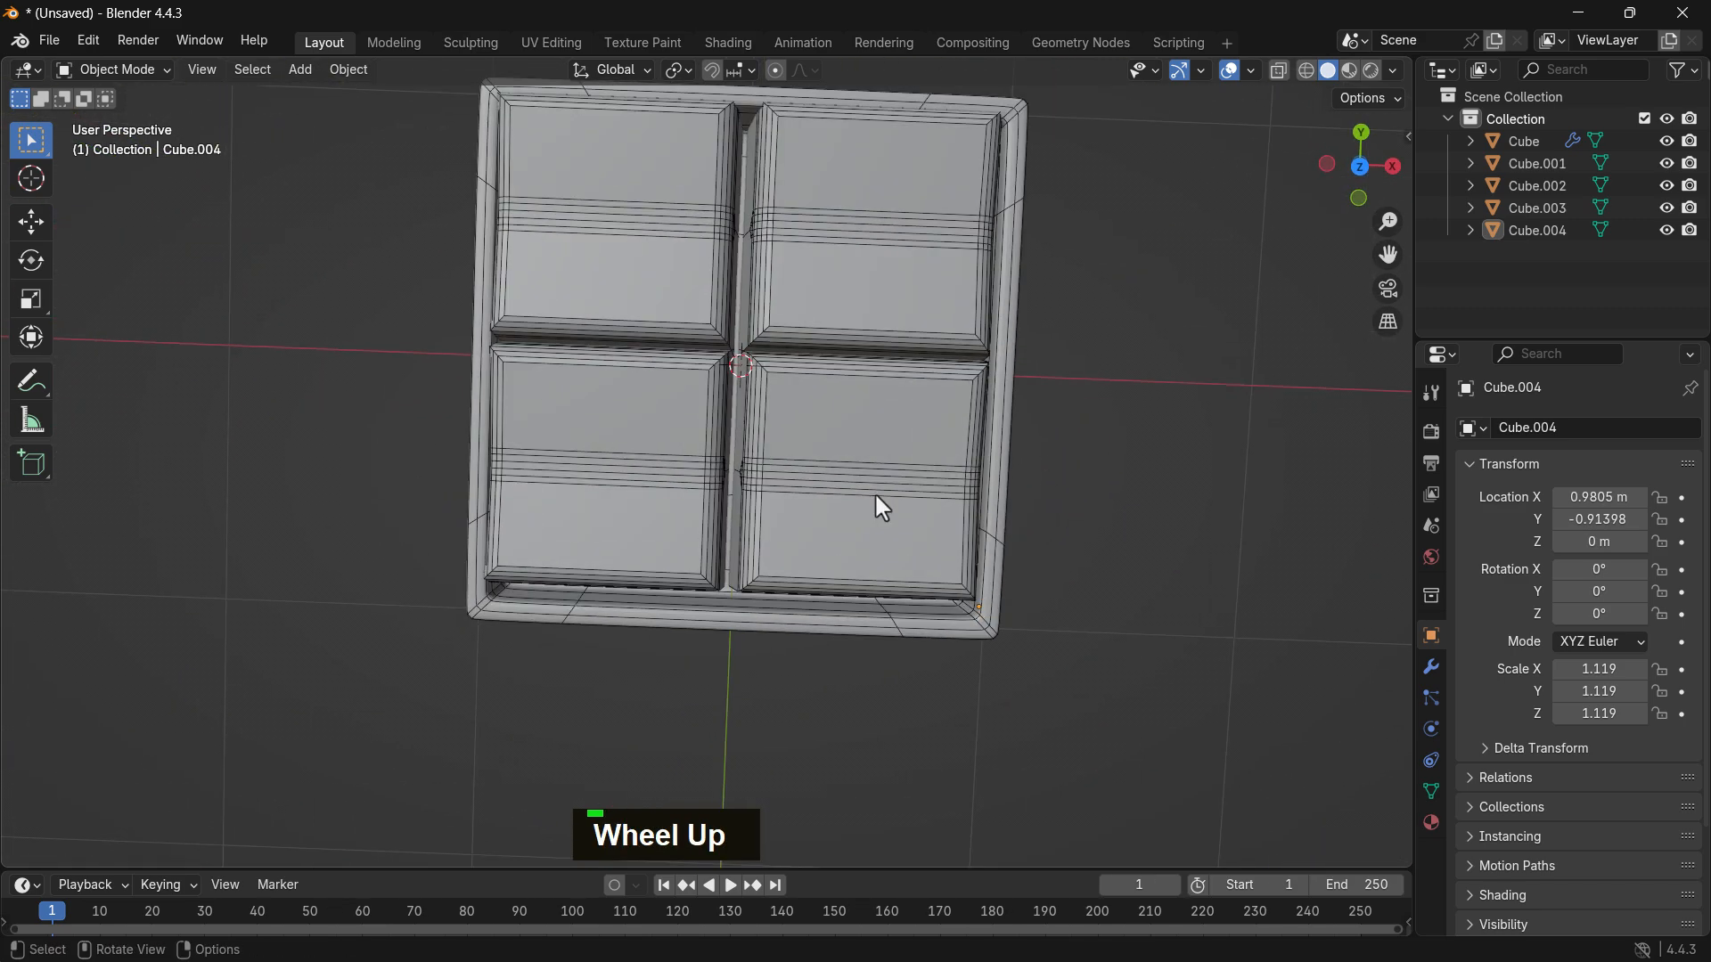
left_click(874, 495)
left_click(682, 515, "shift")
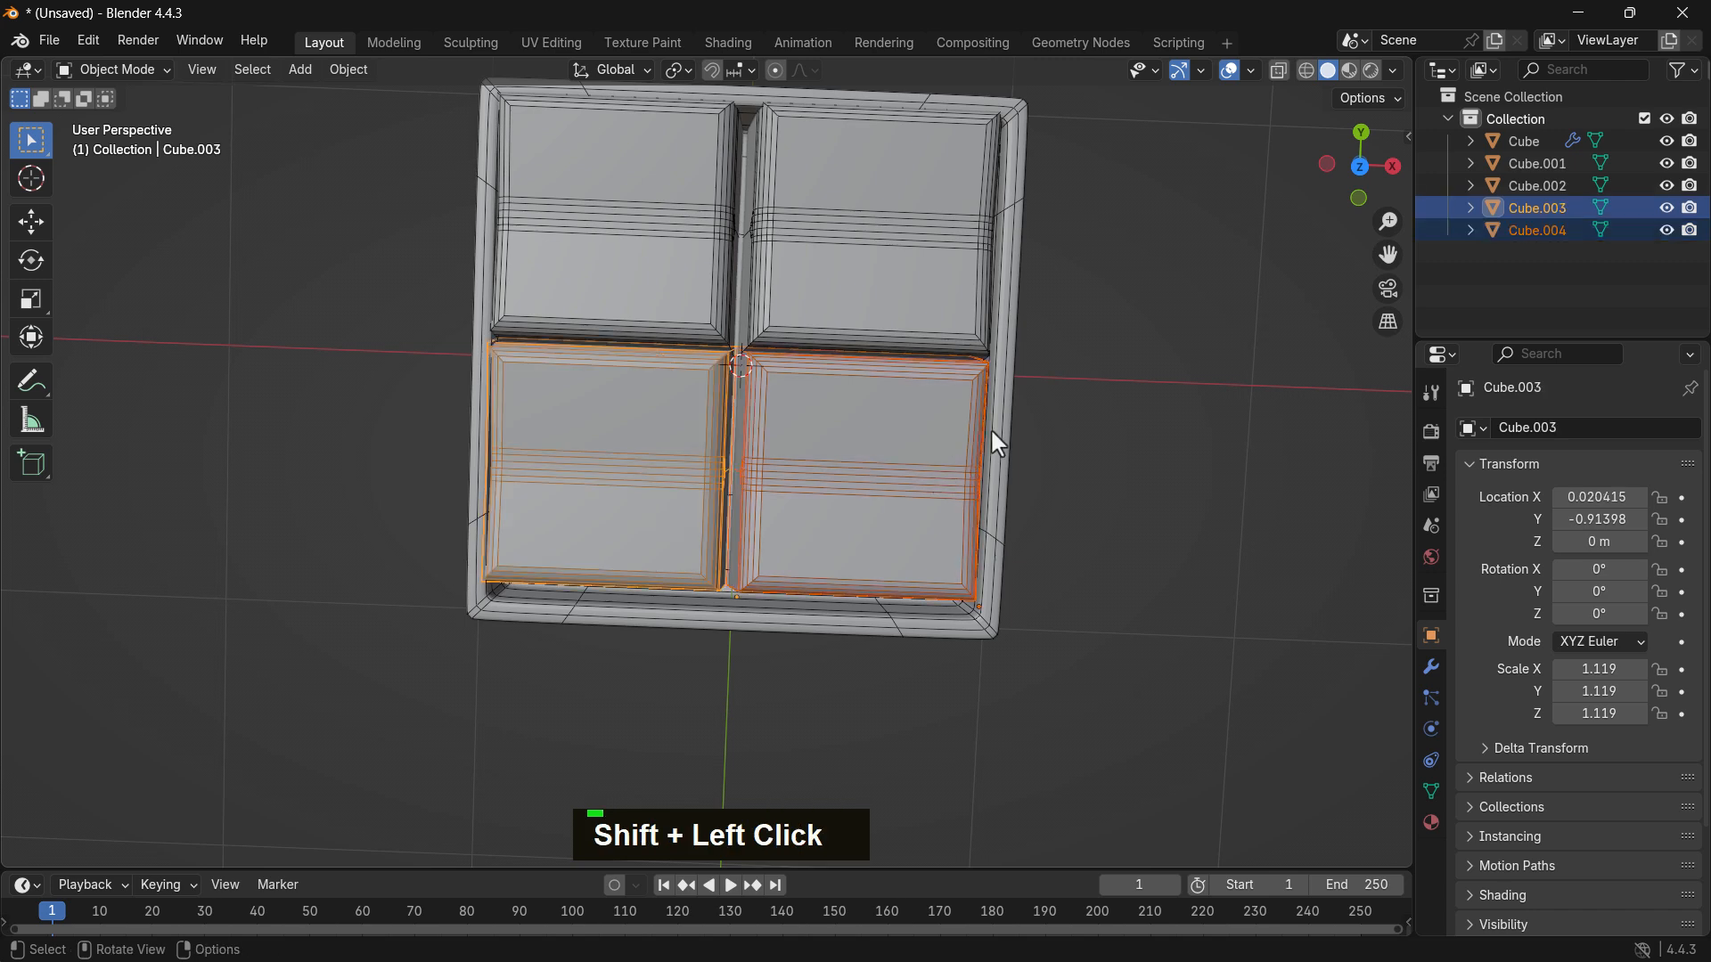
key("g")
key("y")
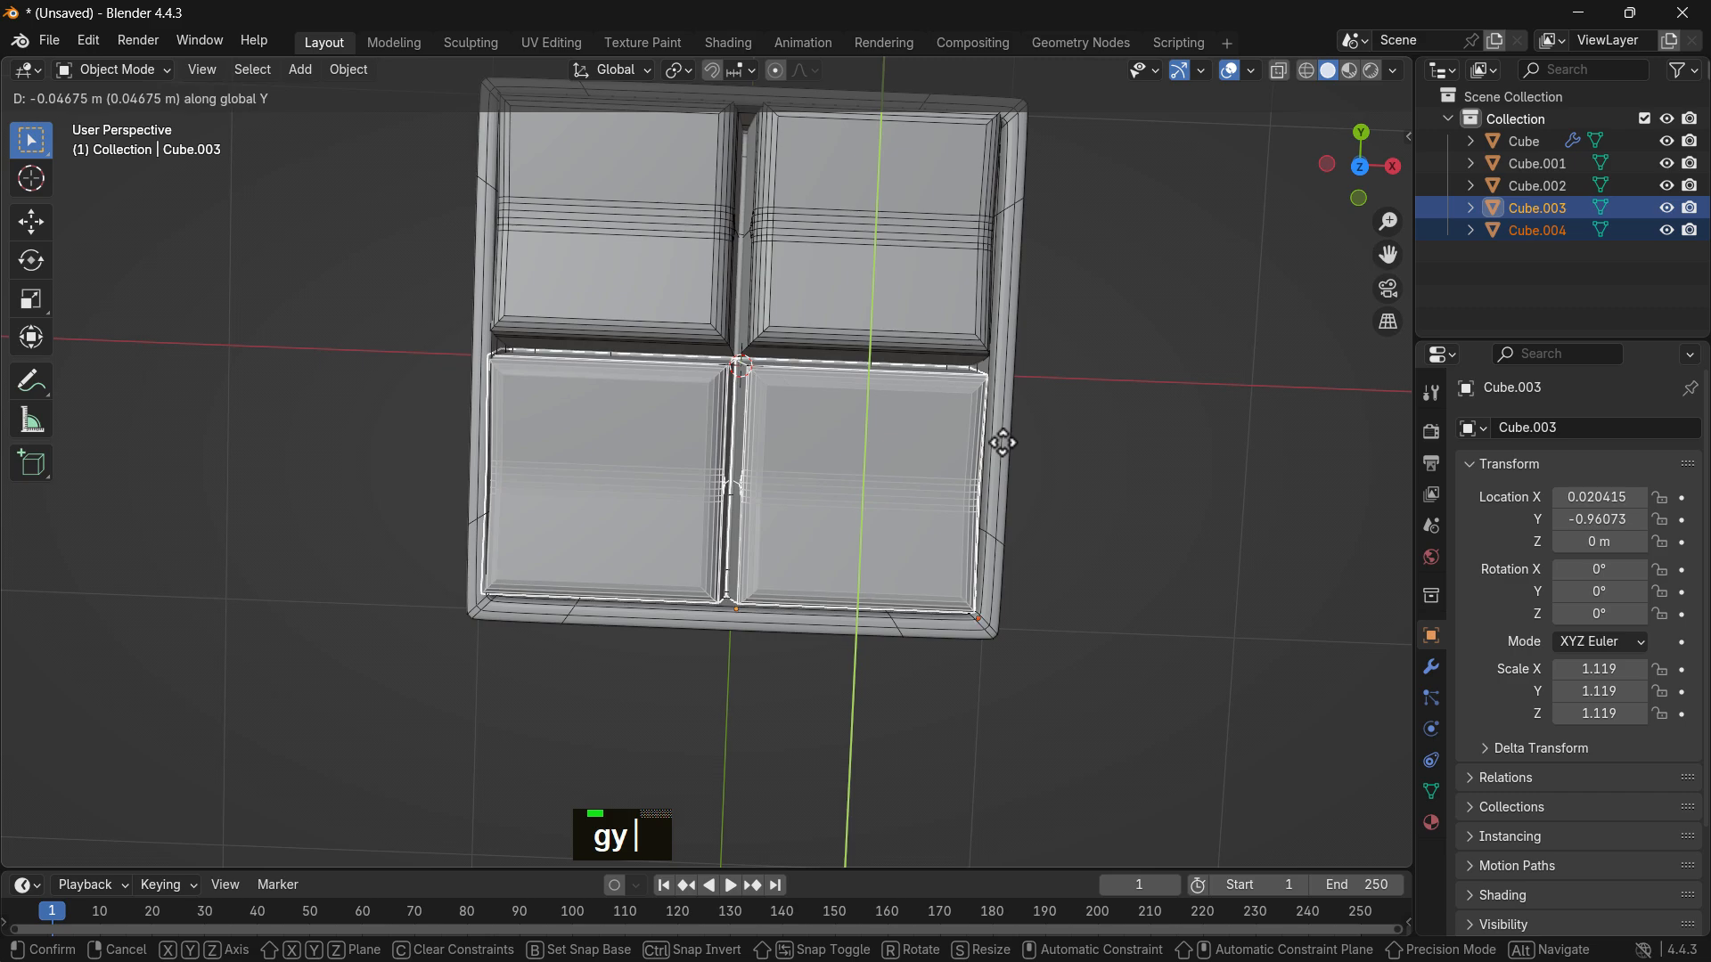
left_click(1004, 441)
left_click(1024, 450)
Step: Shift the two +Y blocks about 0.015 m along -Y, away from the tray wall
scroll(935, 439, "down", 3)
mouse_move(935, 439)
middle_mouse_down()
mouse_move(892, 444)
mouse_move(914, 428)
middle_mouse_up()
scroll(762, 274, "up", 4)
middle_click_drag(994, 277, 922, 419, "shift")
middle_click_drag(922, 419, 767, 478)
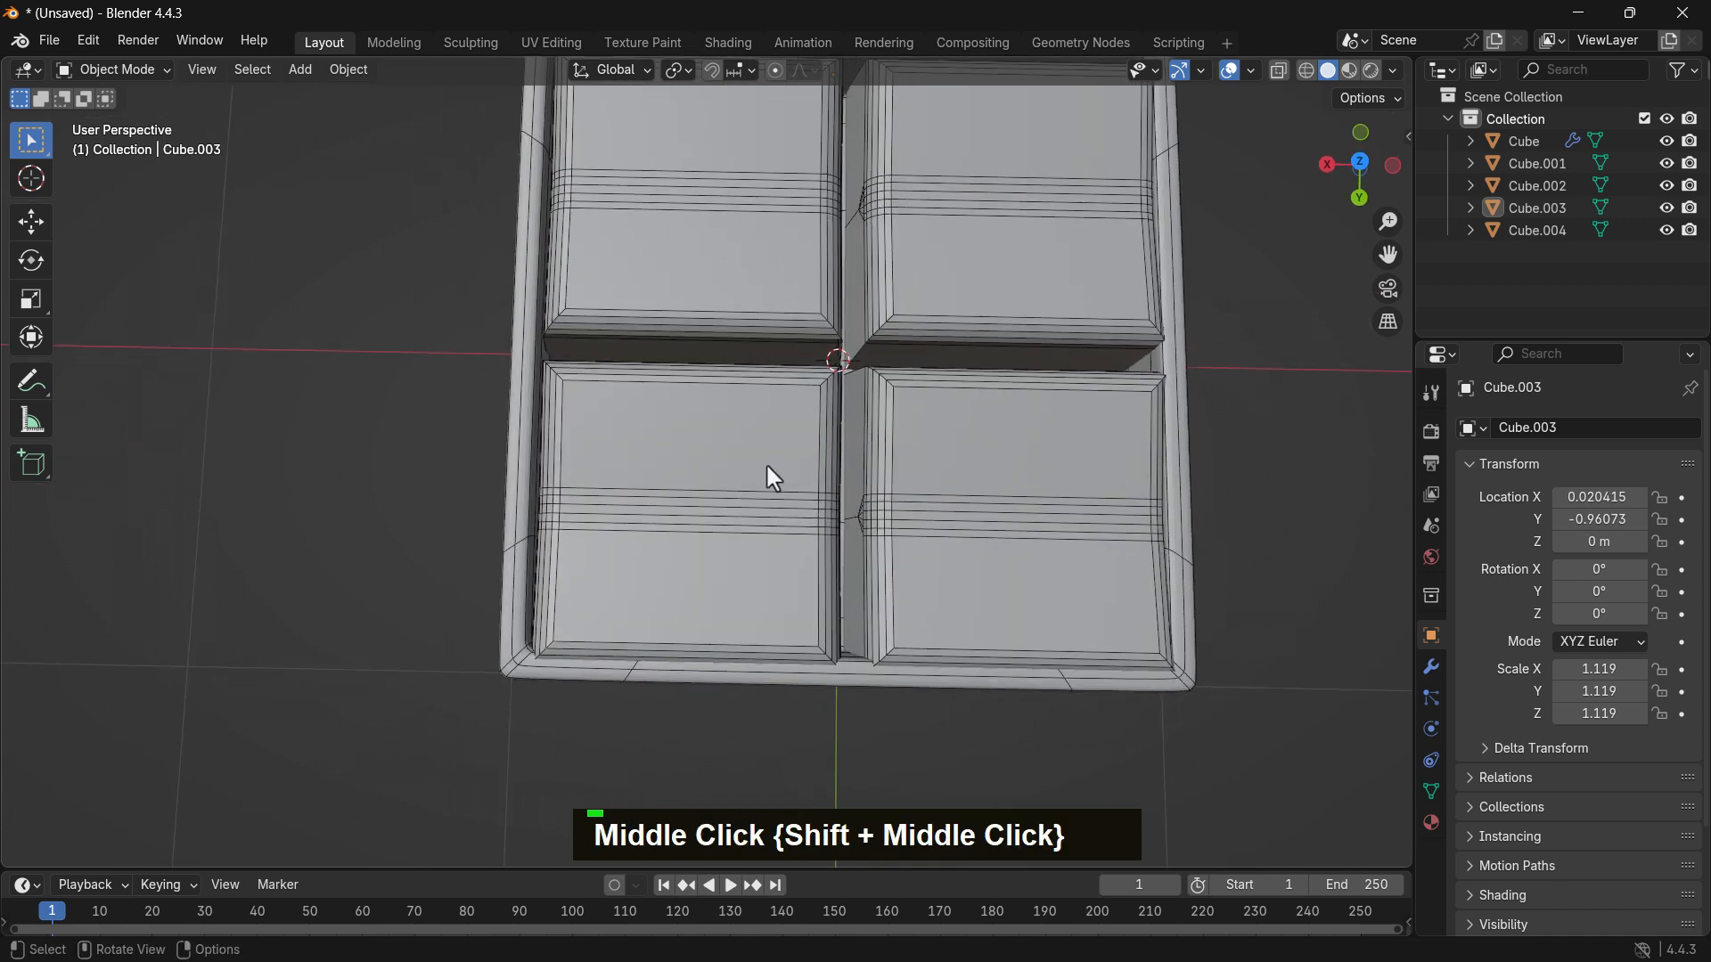
left_click(767, 477)
left_click(1107, 469, "shift")
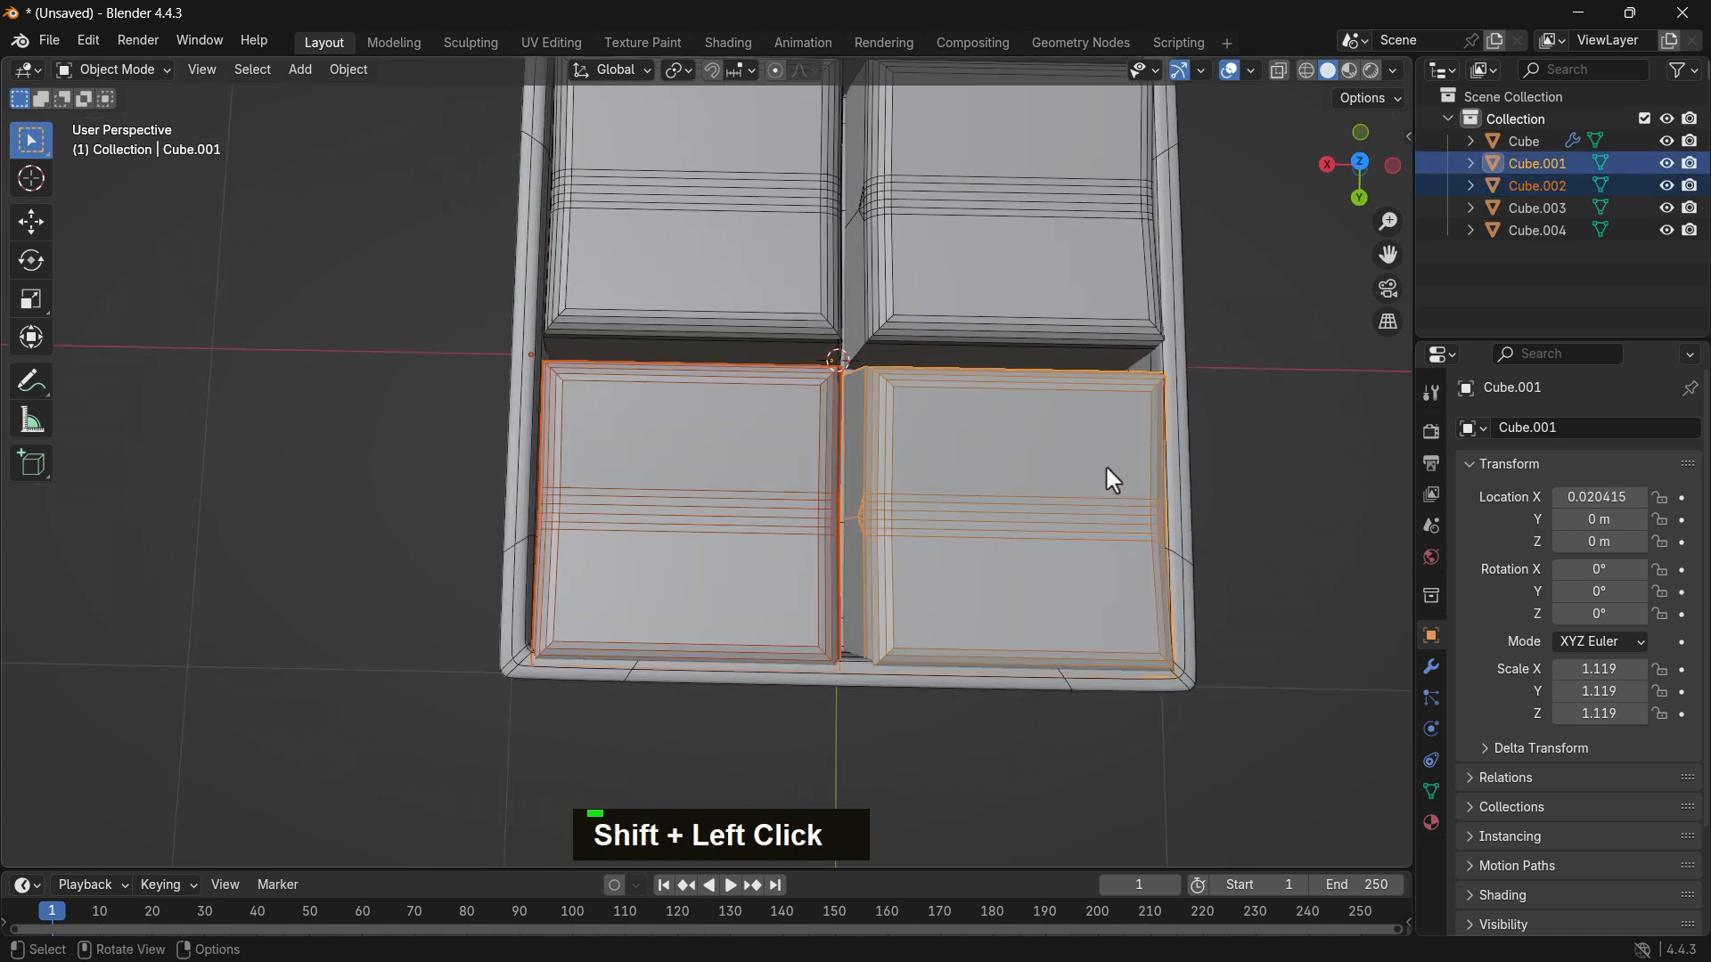
key("g")
key("y")
left_click(1022, 474)
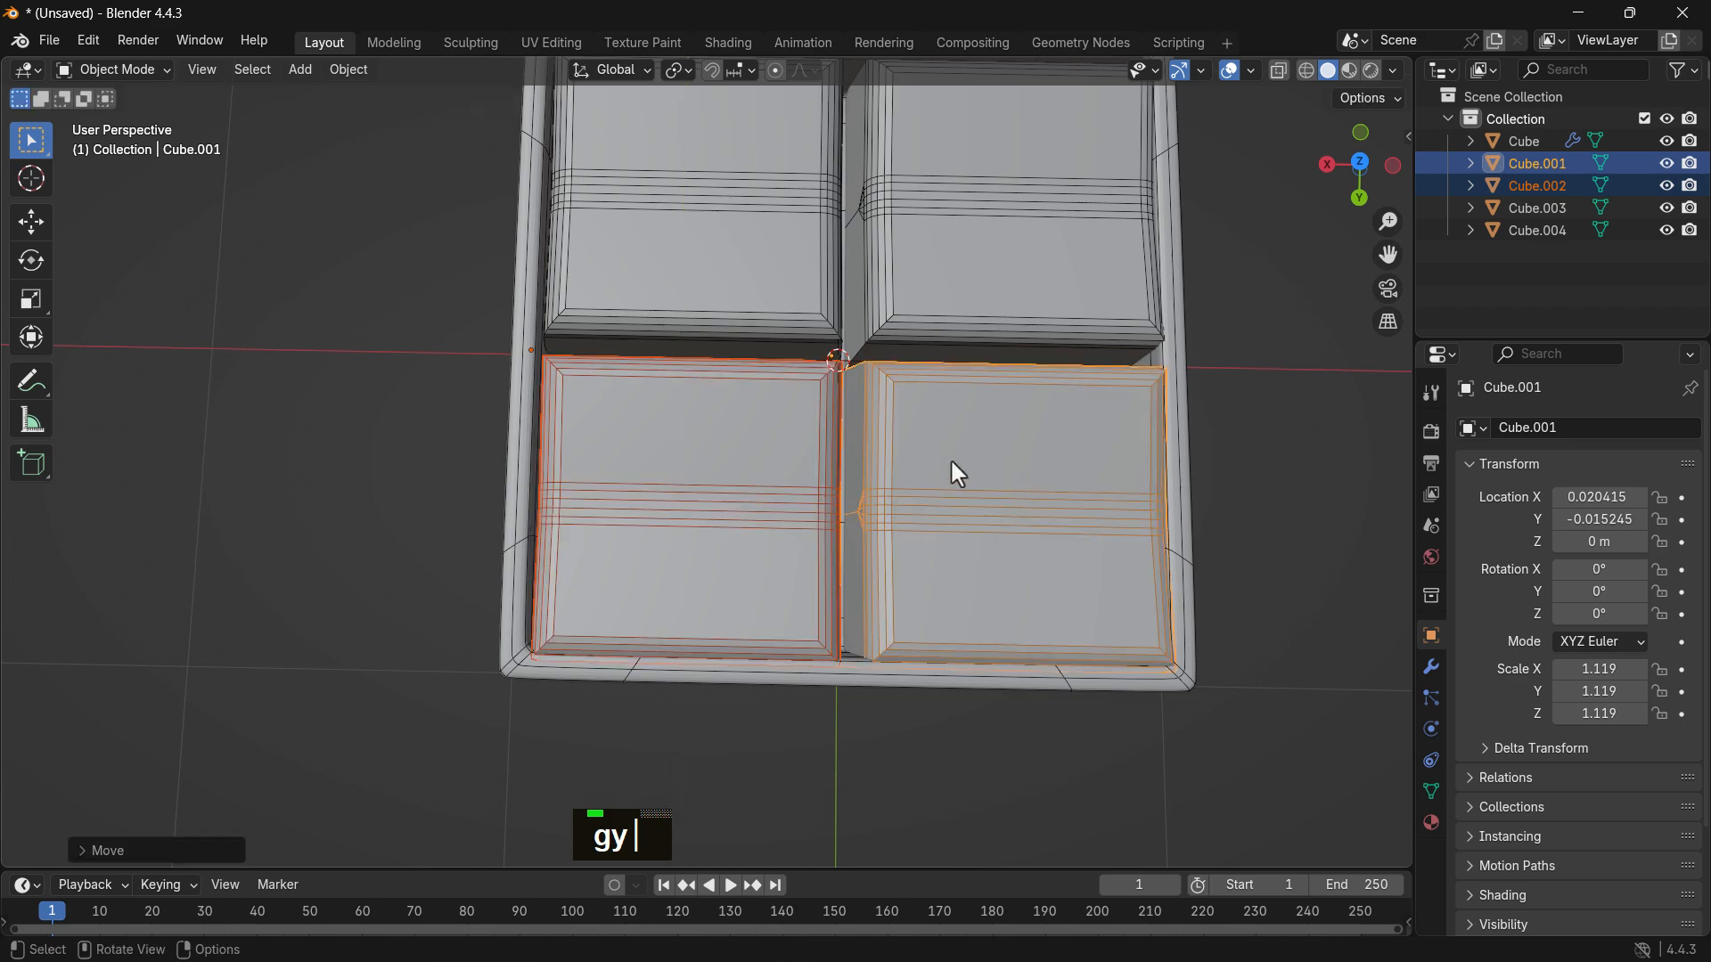
scroll(953, 462, "down", 2)
left_click(394, 454)
Step: Raise all four blocks together about 0.187 m along Z so they stand above the tray rim
scroll(932, 455, "down", 1)
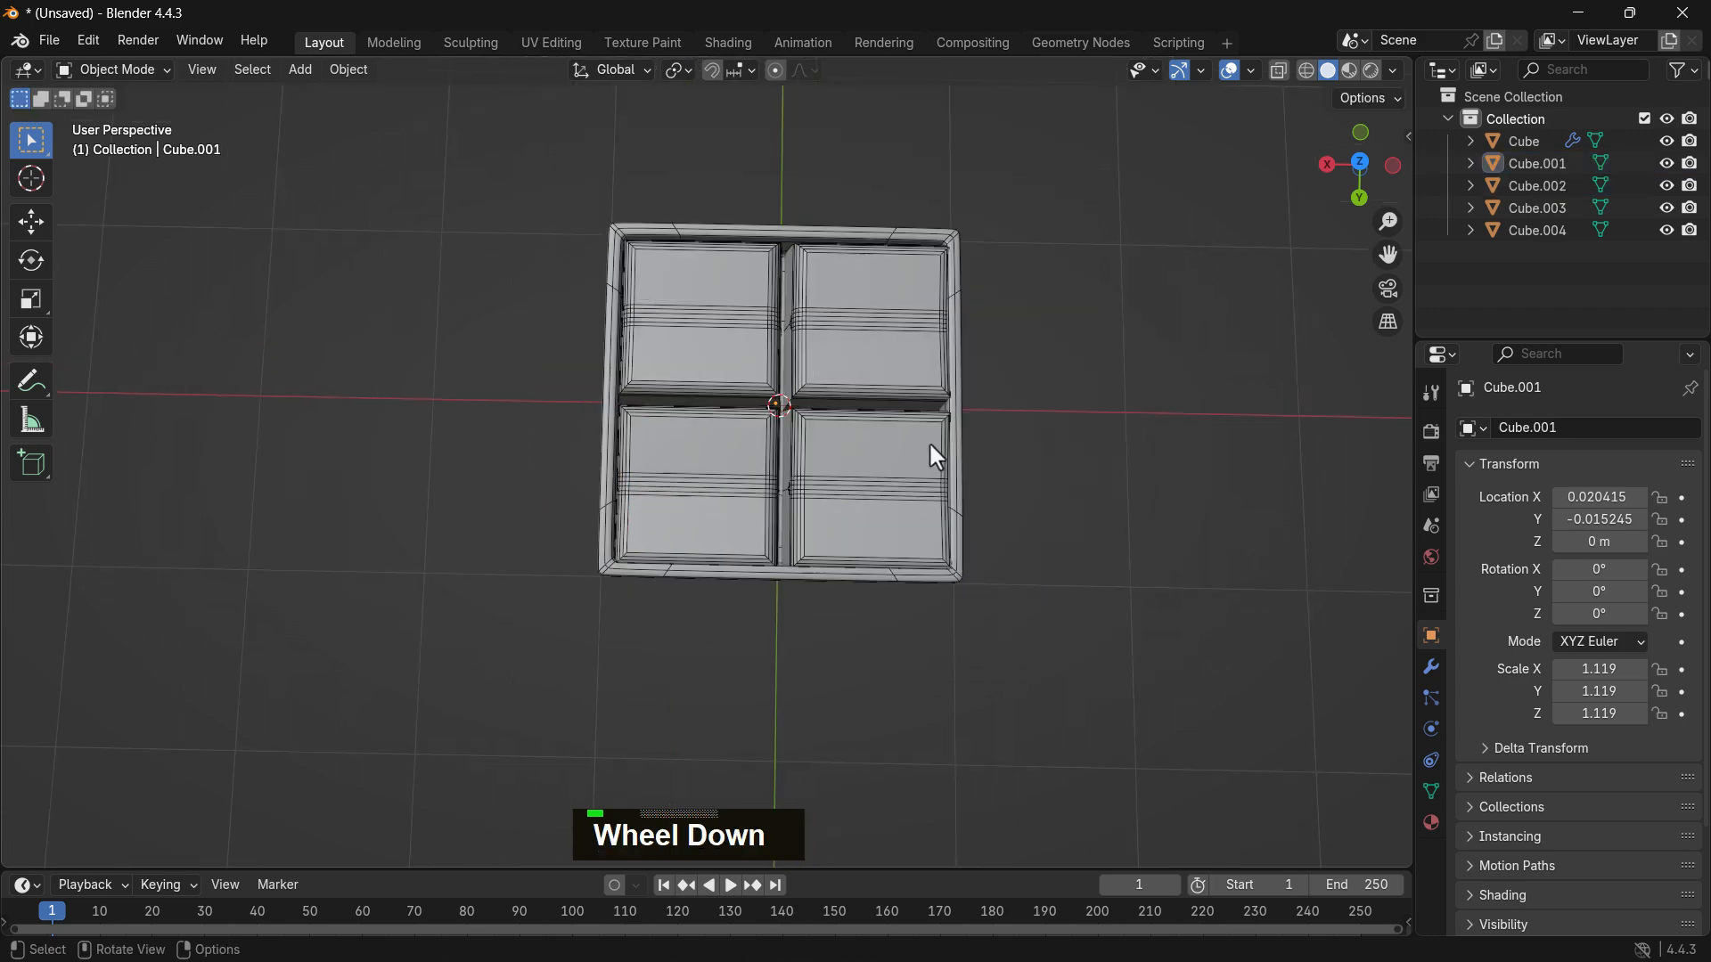
middle_click_drag(933, 455, 710, 286)
scroll(657, 374, "up", 2)
middle_click_drag(657, 374, 753, 465, "shift")
left_click(567, 502, "shift")
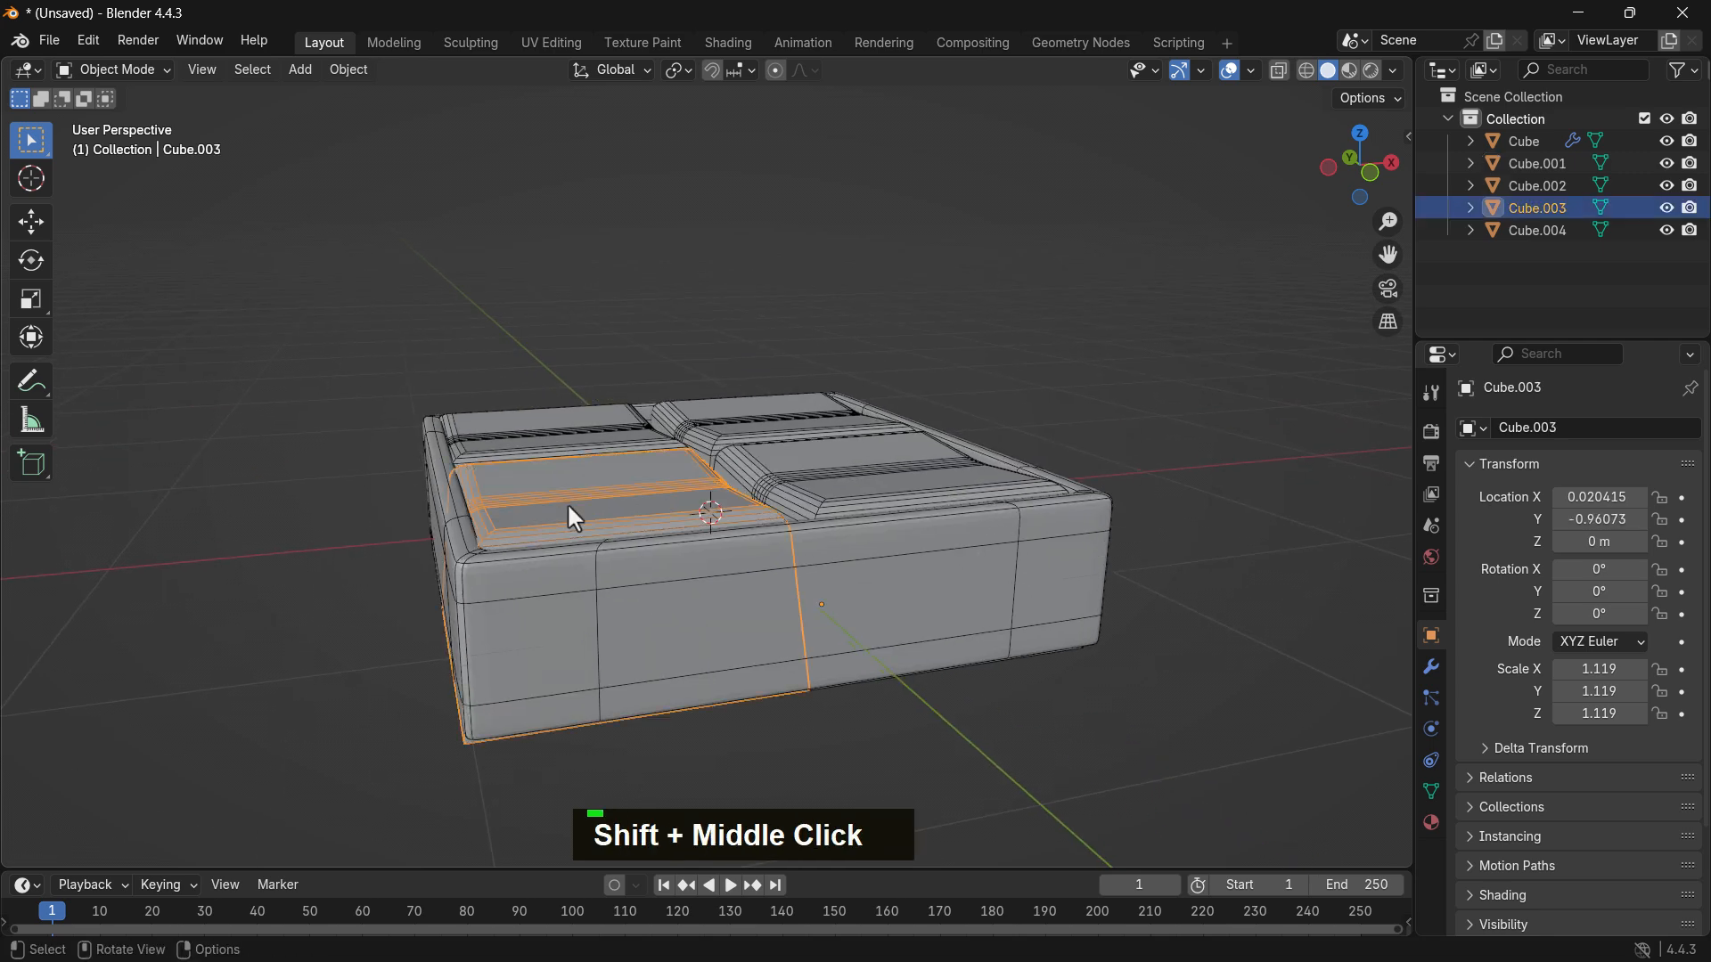
left_click(563, 410, "shift")
left_click(772, 412, "shift")
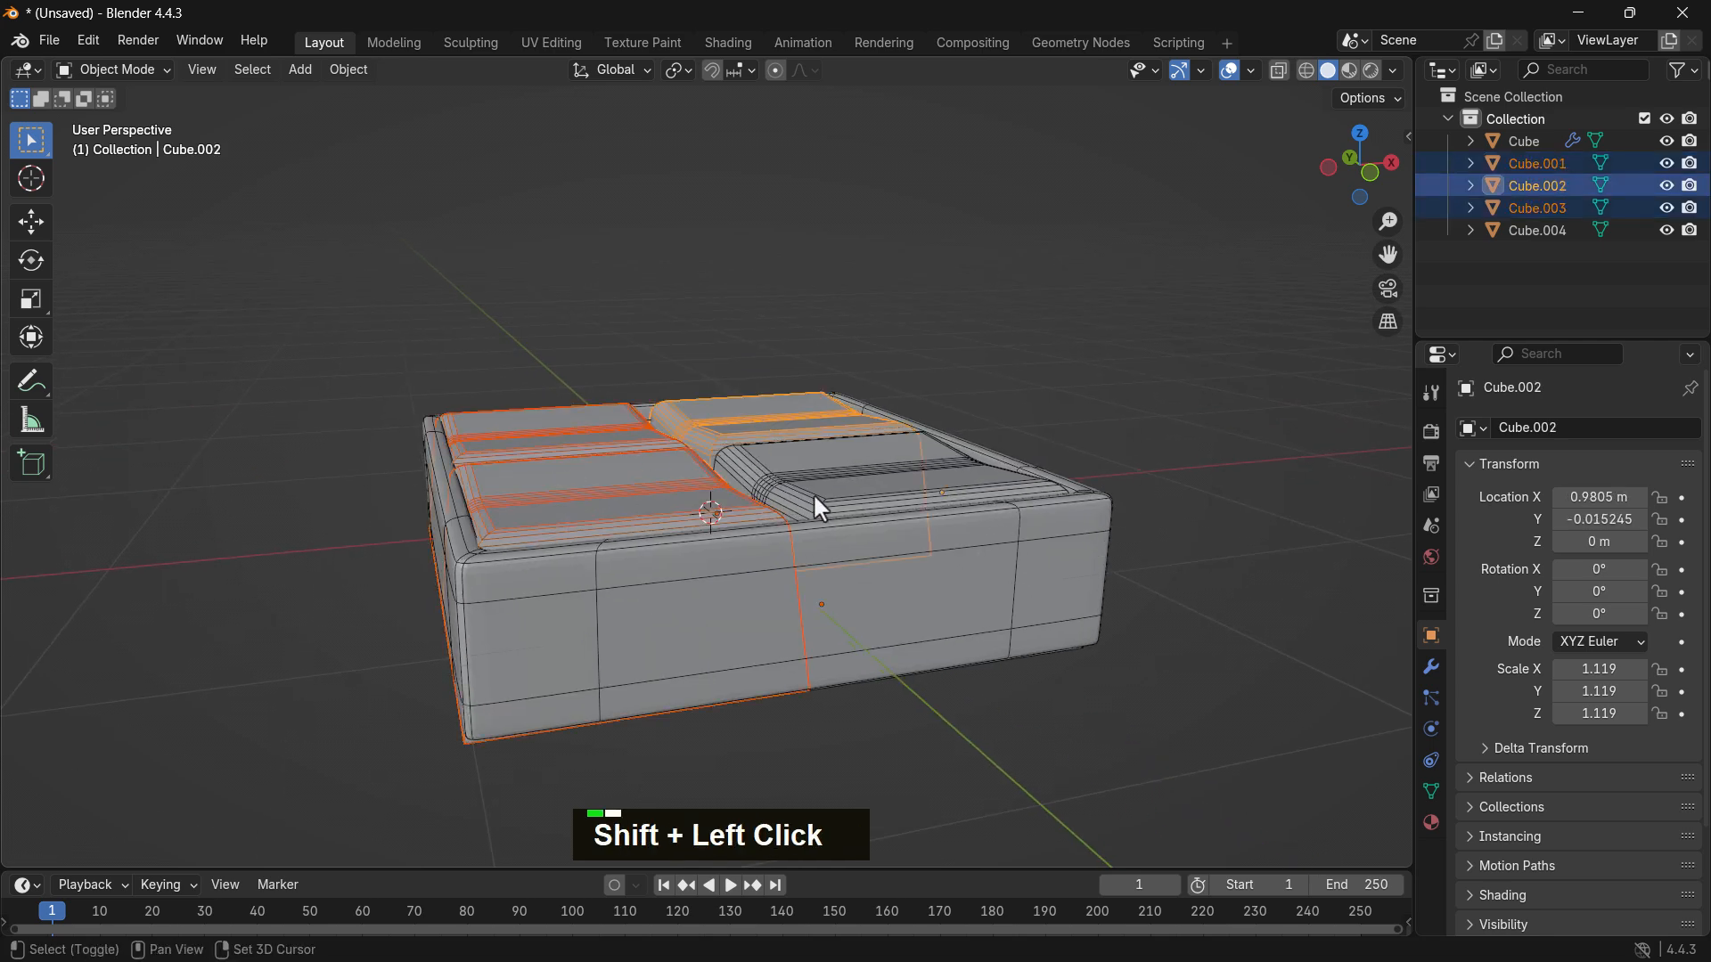
left_click(813, 493, "shift")
key("g")
key("z")
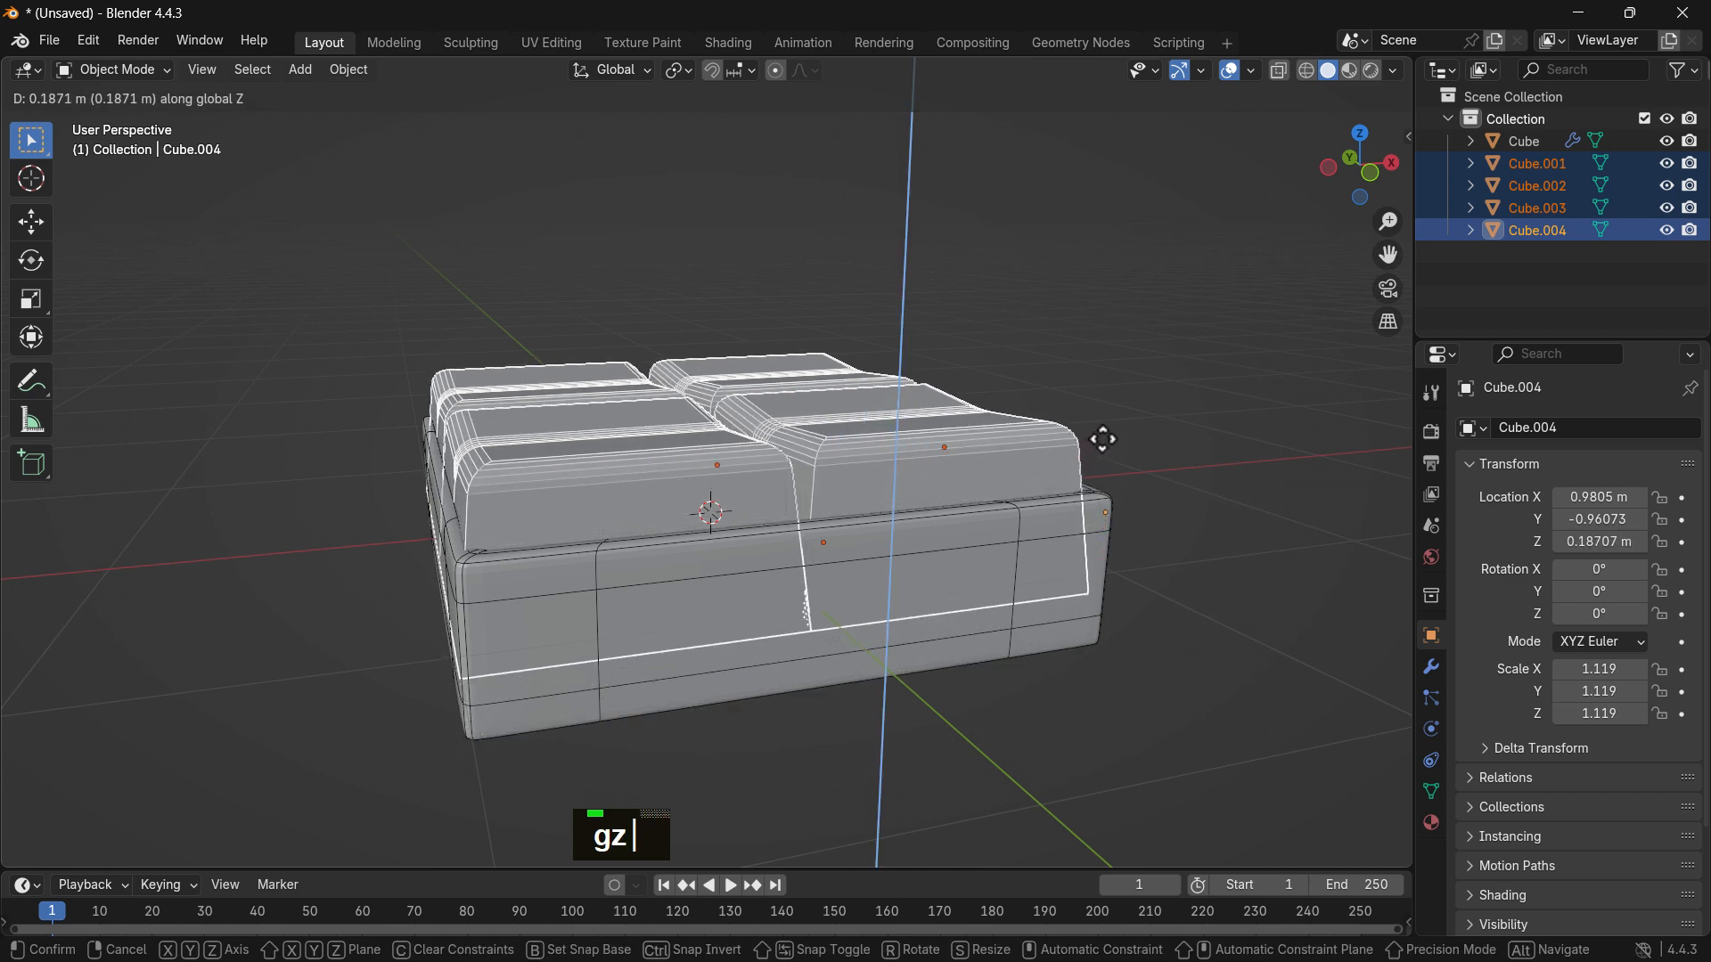
double_click(1207, 429)
Step: Isolate the block in the tray's -X/-Y quarter and open it in Edit Mode with X-ray on
middle_click_drag(1206, 430, 763, 596)
scroll(713, 532, "up", 2)
middle_click_drag(959, 587, 931, 497, "shift")
scroll(944, 513, "up", 1)
middle_click_drag(958, 521, 872, 524)
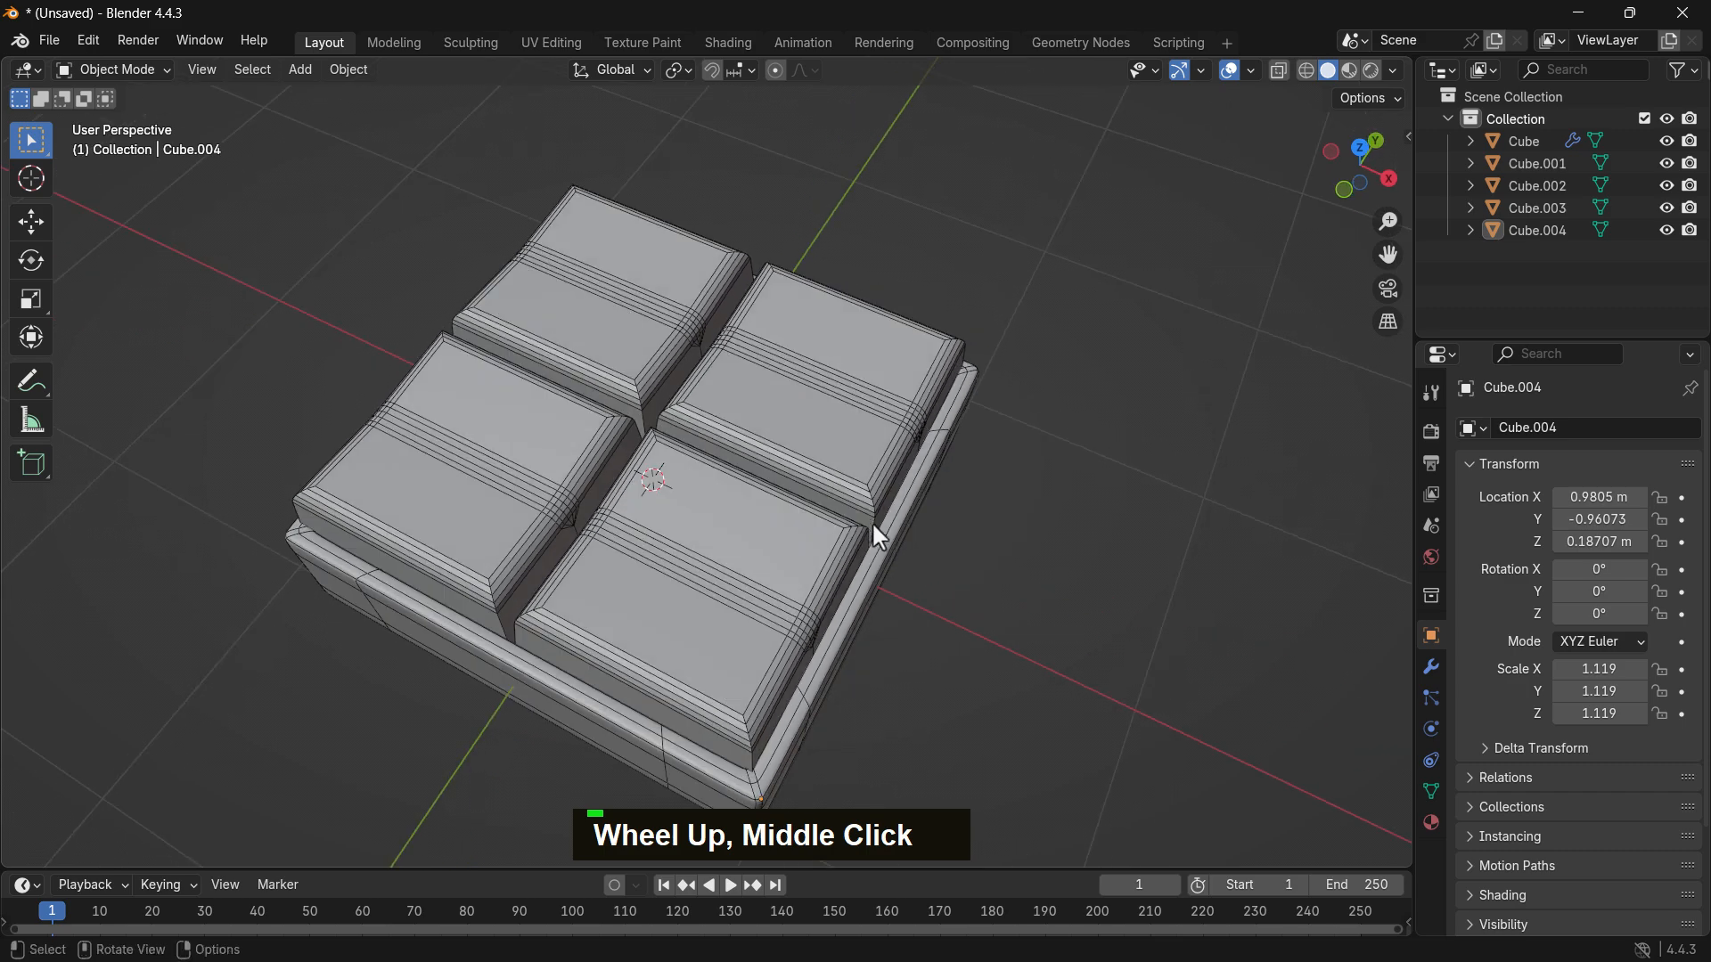
scroll(836, 429, "down", 1)
scroll(842, 441, "down", 2)
middle_click_drag(828, 443, 558, 355)
scroll(703, 466, "up", 2)
left_click(557, 354)
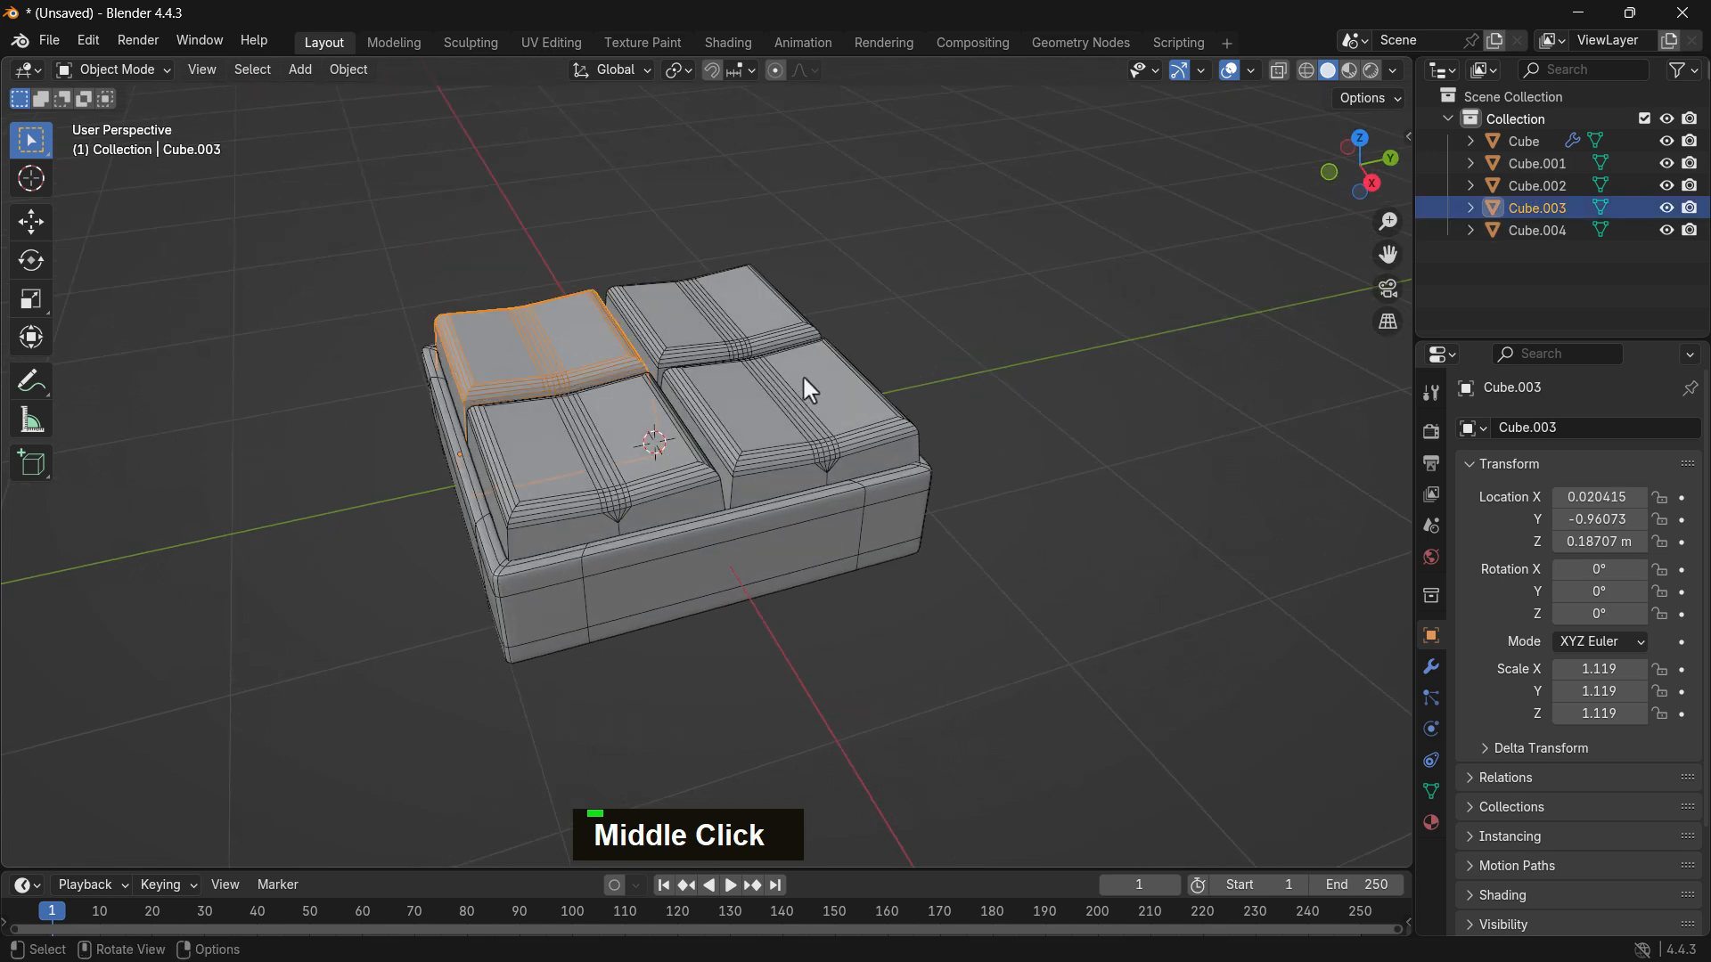
key("KP_Divide")
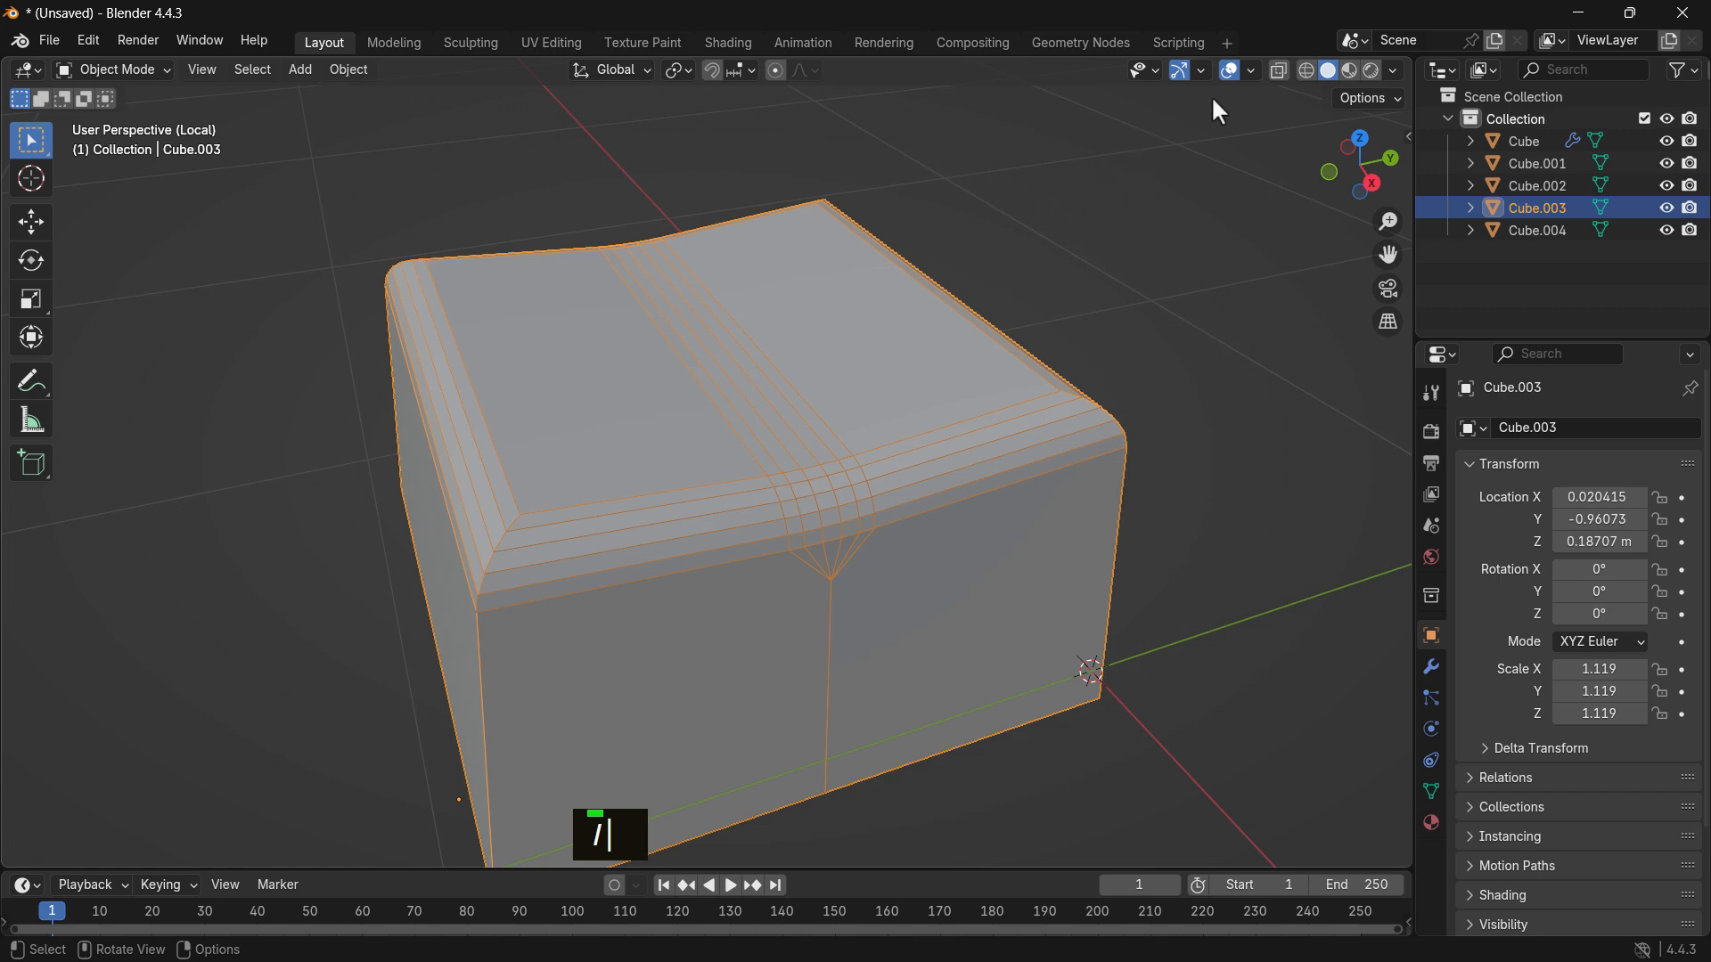
left_click(1277, 69)
key("Tab")
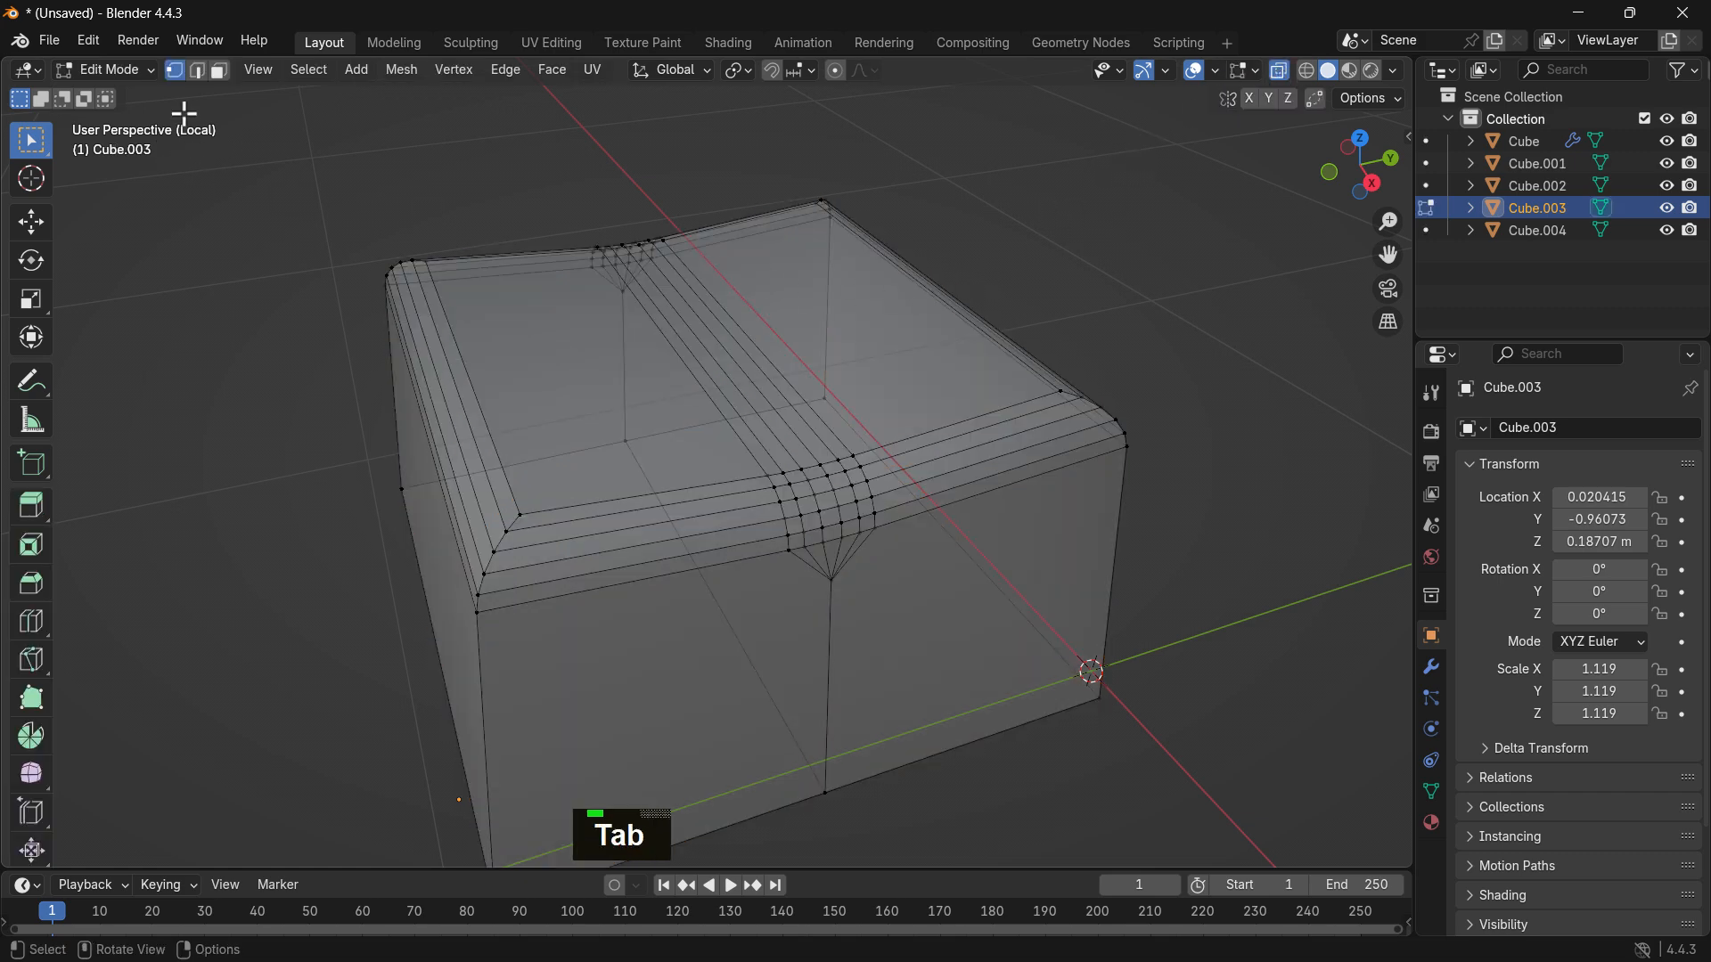
Step: Scale down all of the block's upper vertices, including the dip and bevels, to taper its sides more strongly
scroll(879, 377, "down", 3)
middle_click_drag(878, 378, 839, 290)
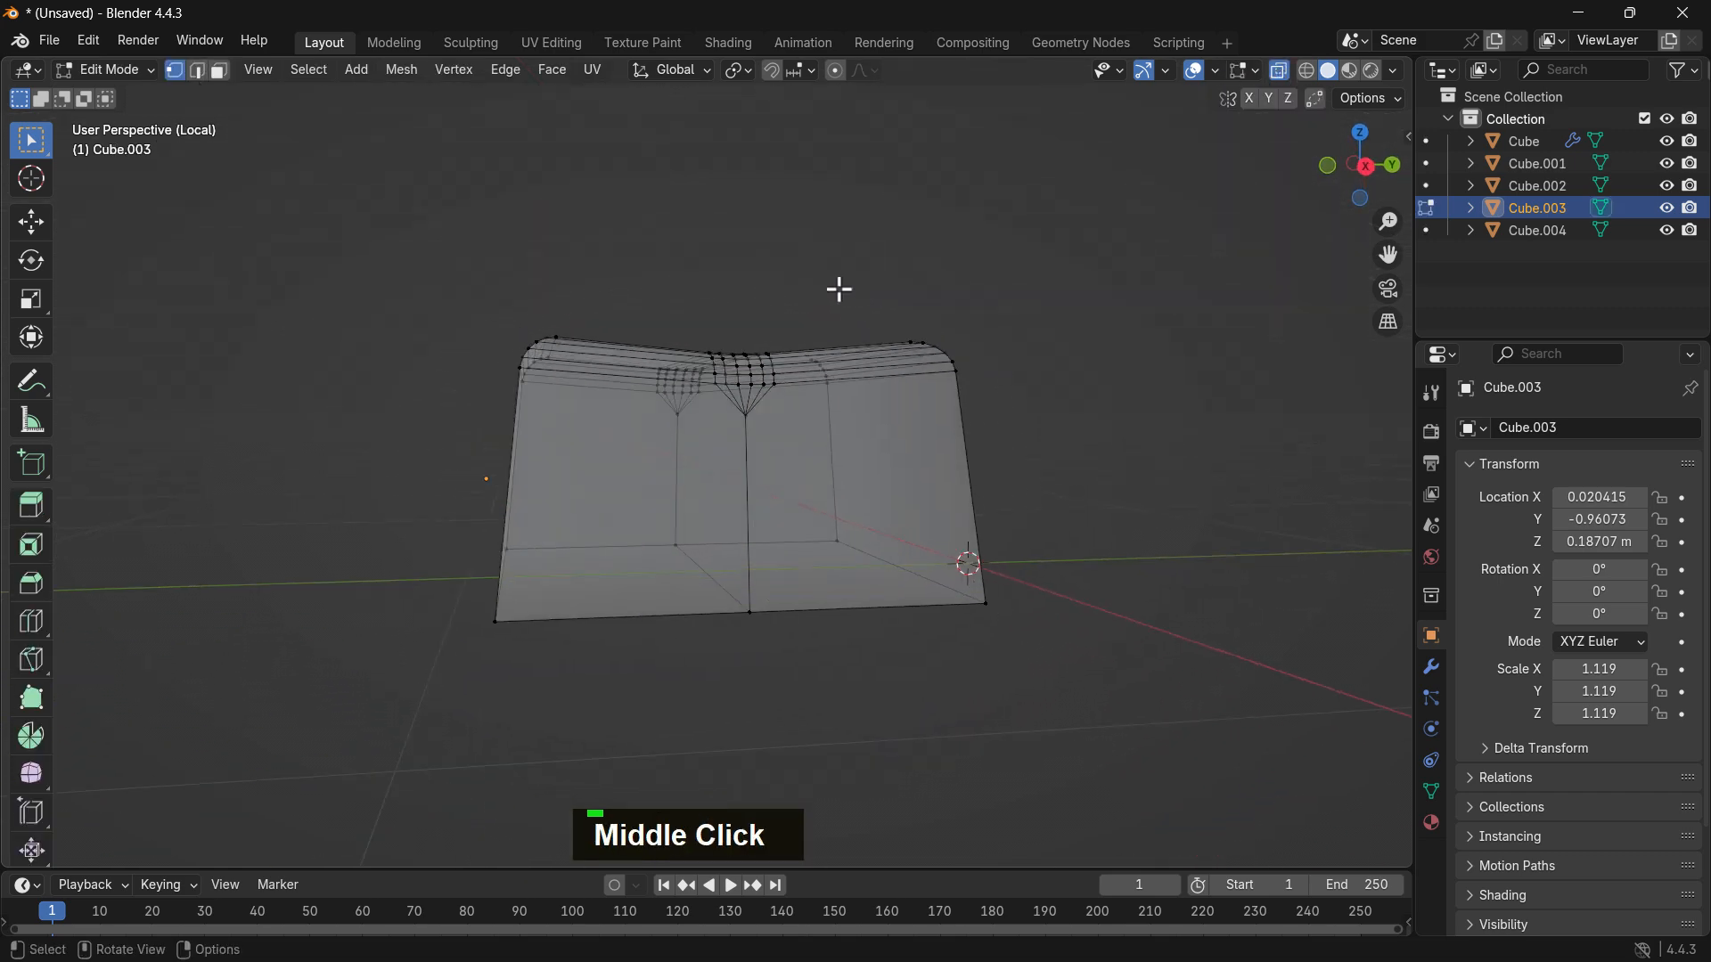
left_click_drag(363, 291, 1173, 473)
middle_click_drag(1173, 473, 988, 439)
key("s")
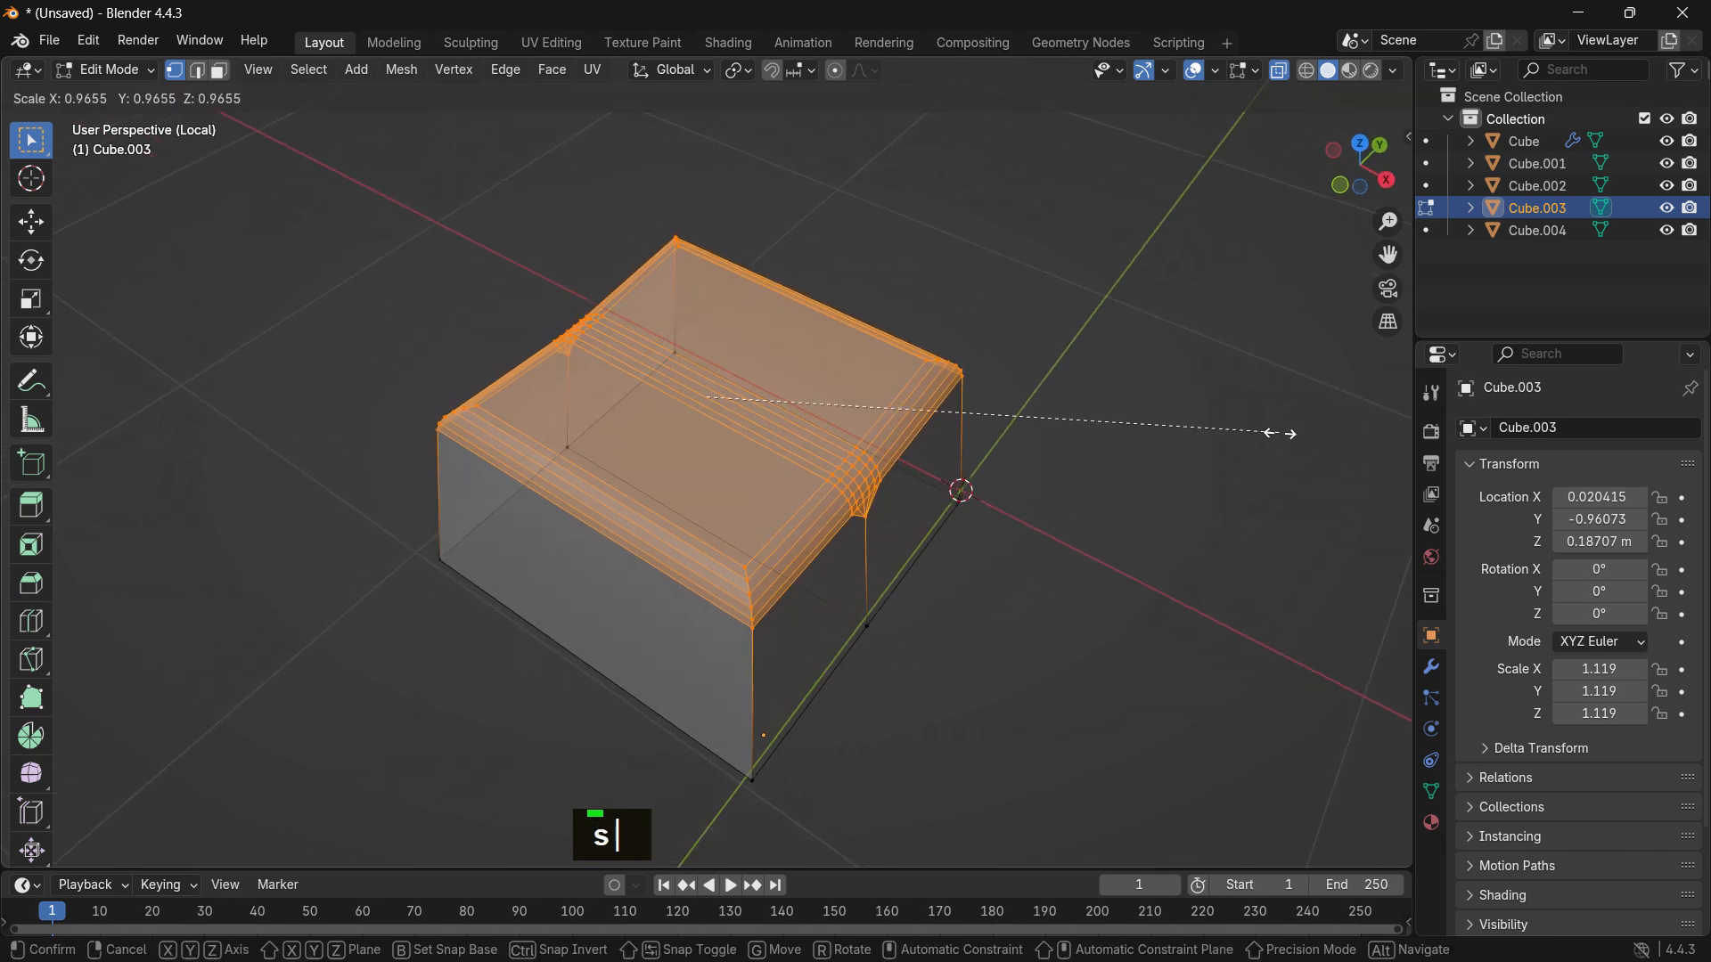
double_click(1206, 419)
middle_click_drag(1207, 420, 919, 437)
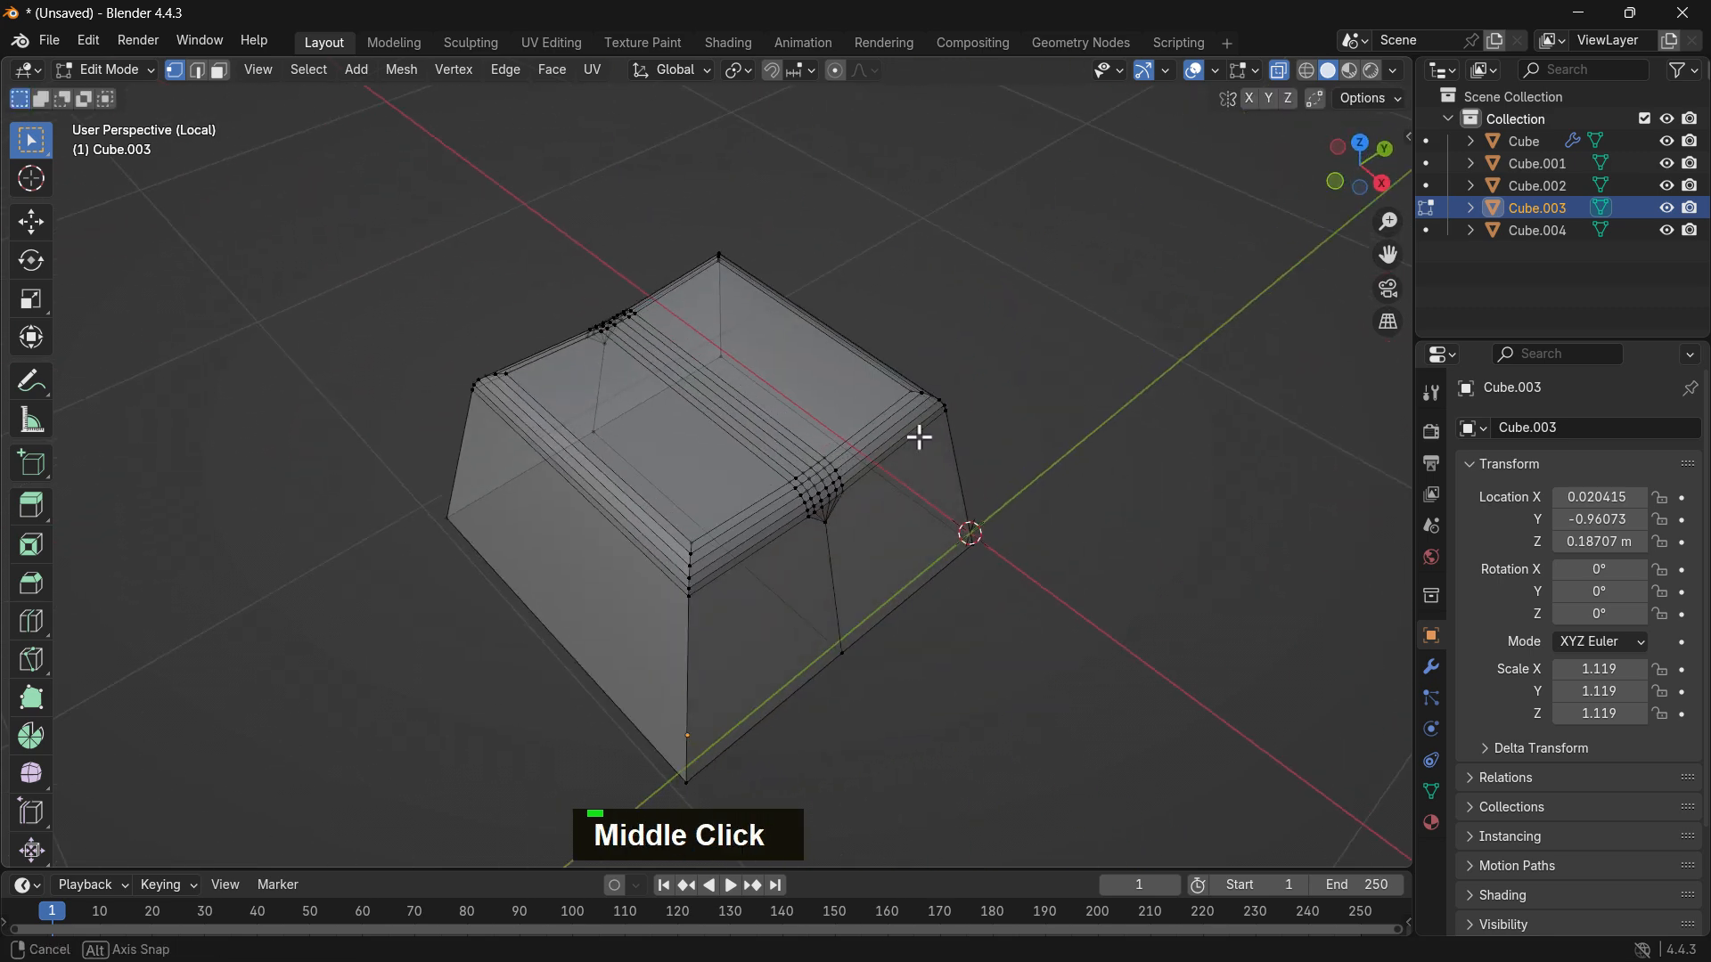
Step: Turn X-ray off, leave local view to bring the tray back and return to Object Mode
left_click(1280, 71)
key("slash")
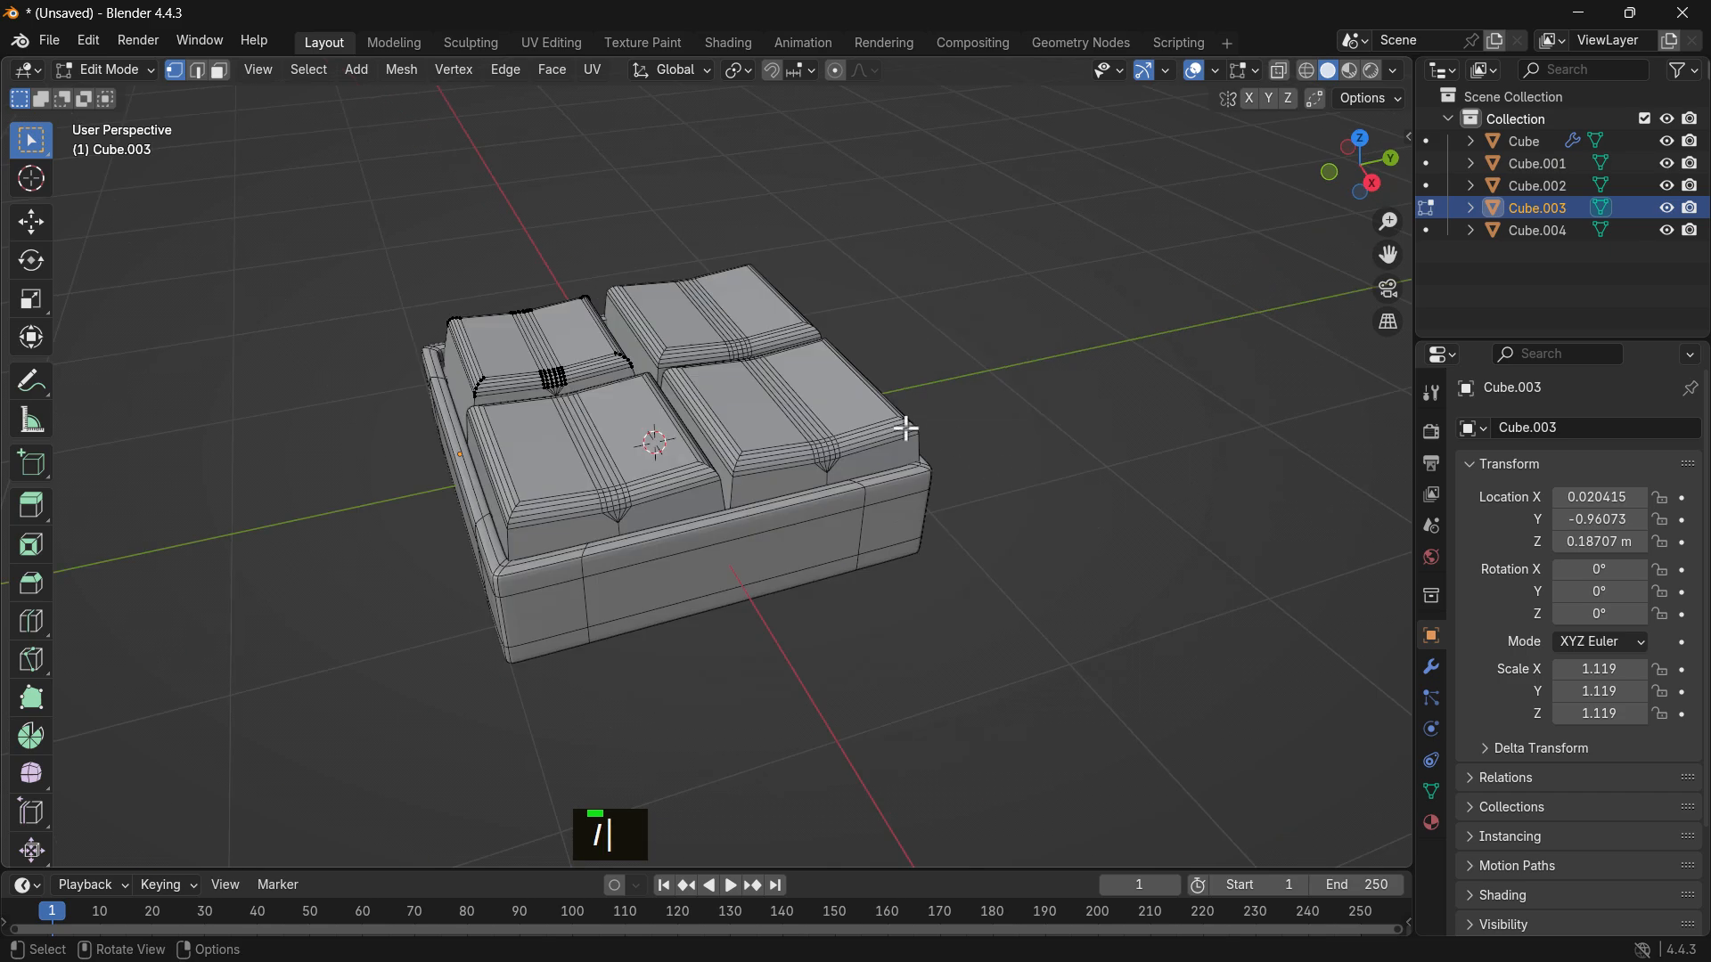
middle_click_drag(905, 429, 864, 420)
scroll(921, 395, "up", 2)
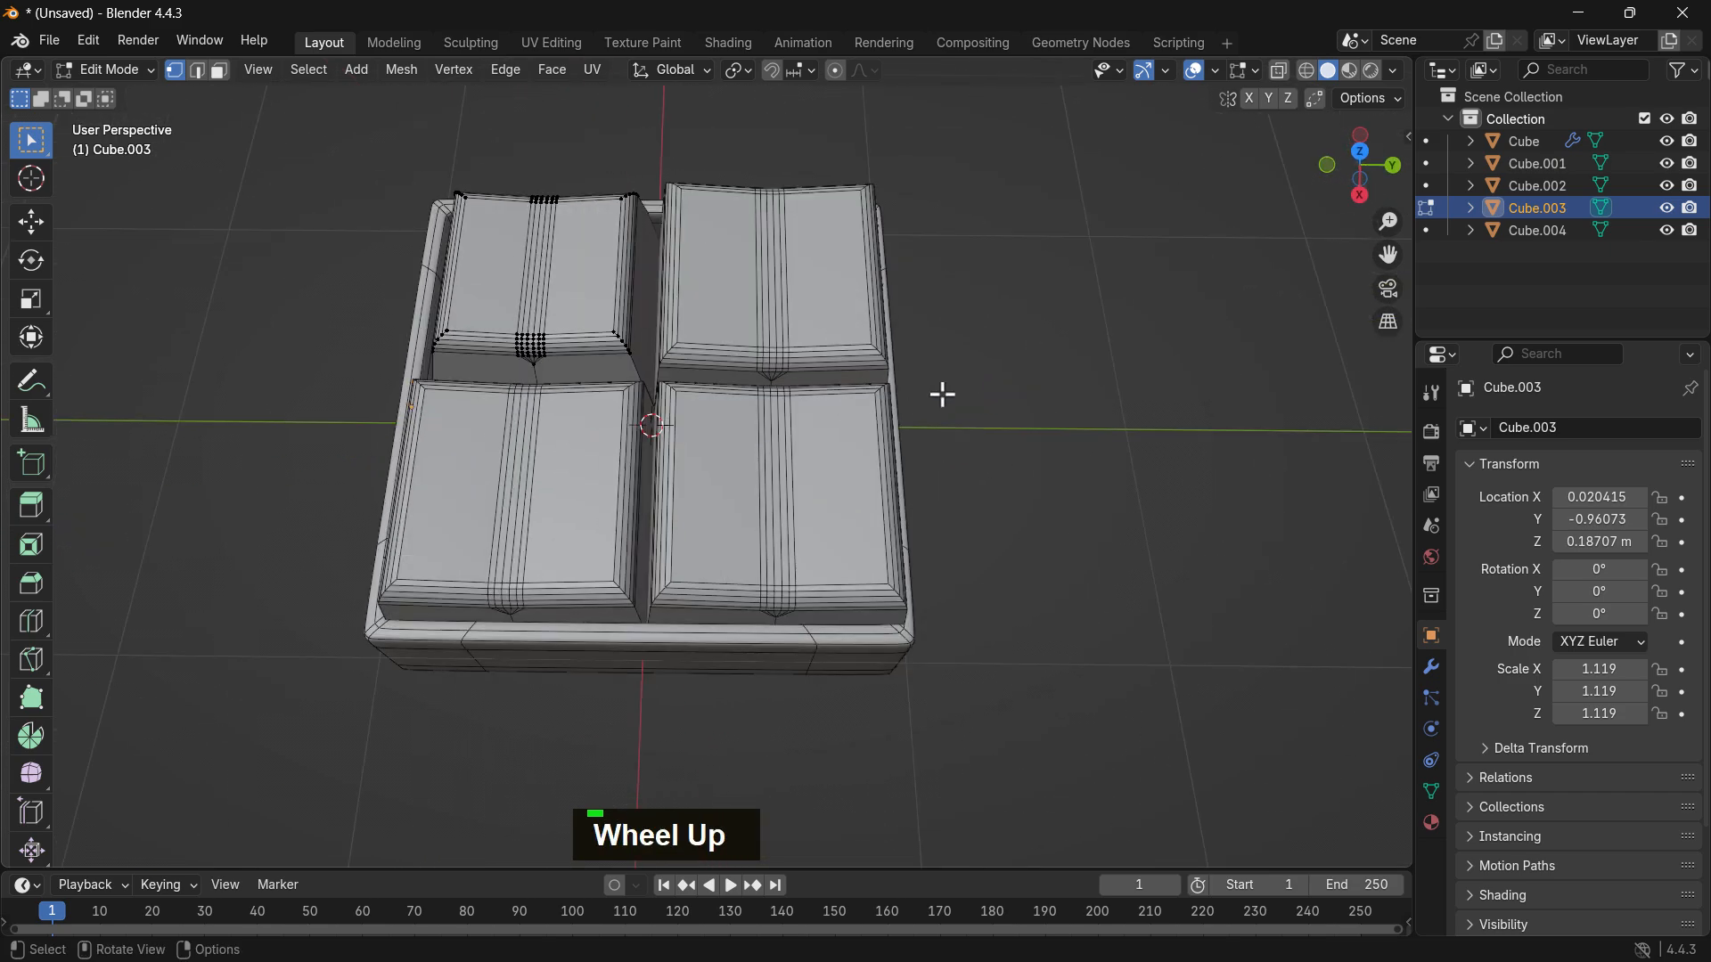
key("Tab")
Step: Delete the three untapered blocks, keeping only the newly tapered one in the tray
double_click(810, 345)
key("Delete")
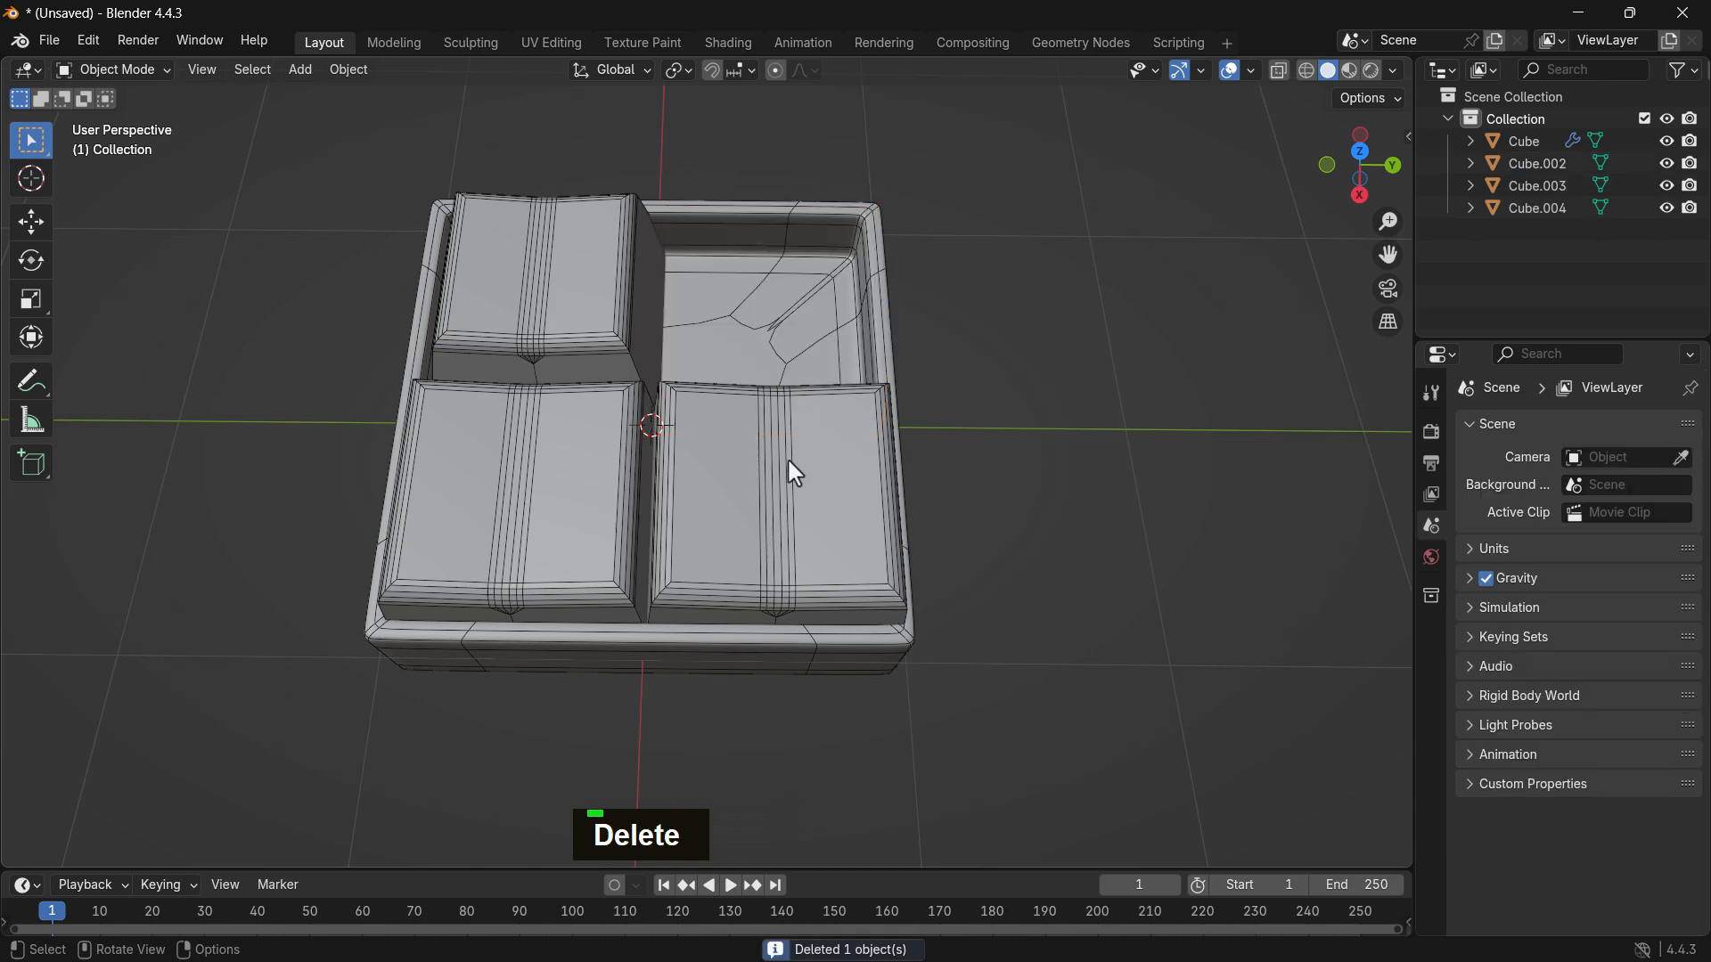
left_click(788, 462)
key("Delete")
left_click(511, 472)
key("Delete")
Step: In top view, duplicate the tapered block and place the copy about 0.938 m along X in the +X/-Y quarter
middle_click_drag(1005, 398, 1047, 367)
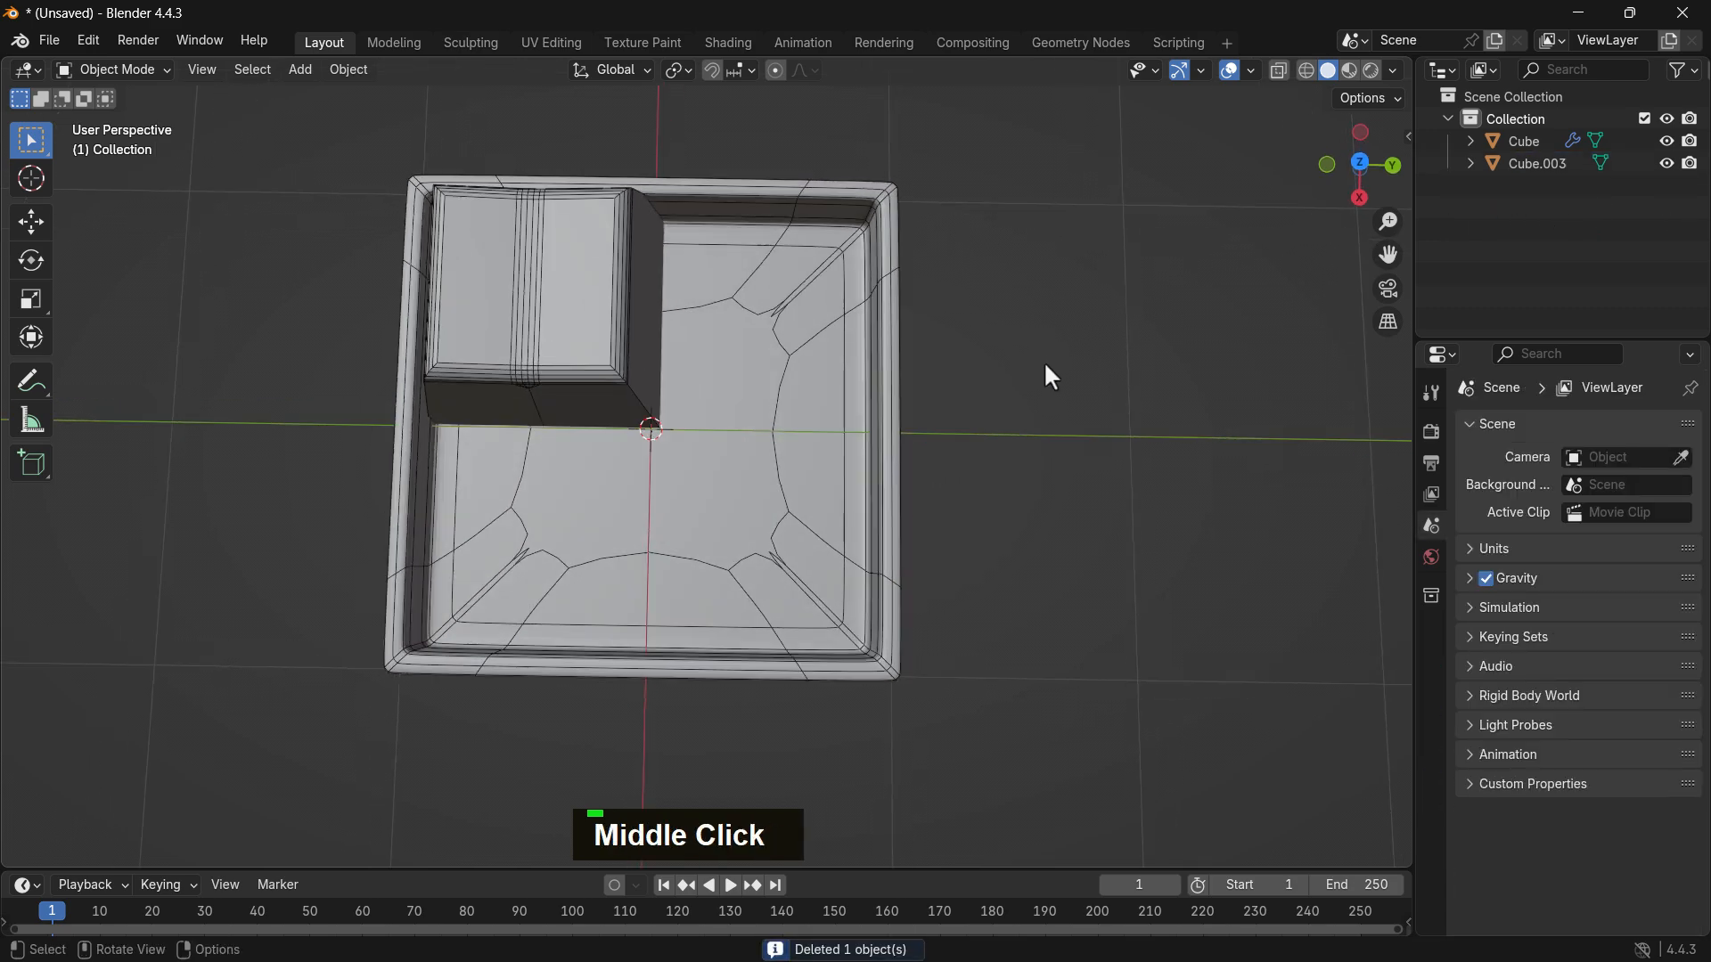
key("KP_7")
left_click(626, 646)
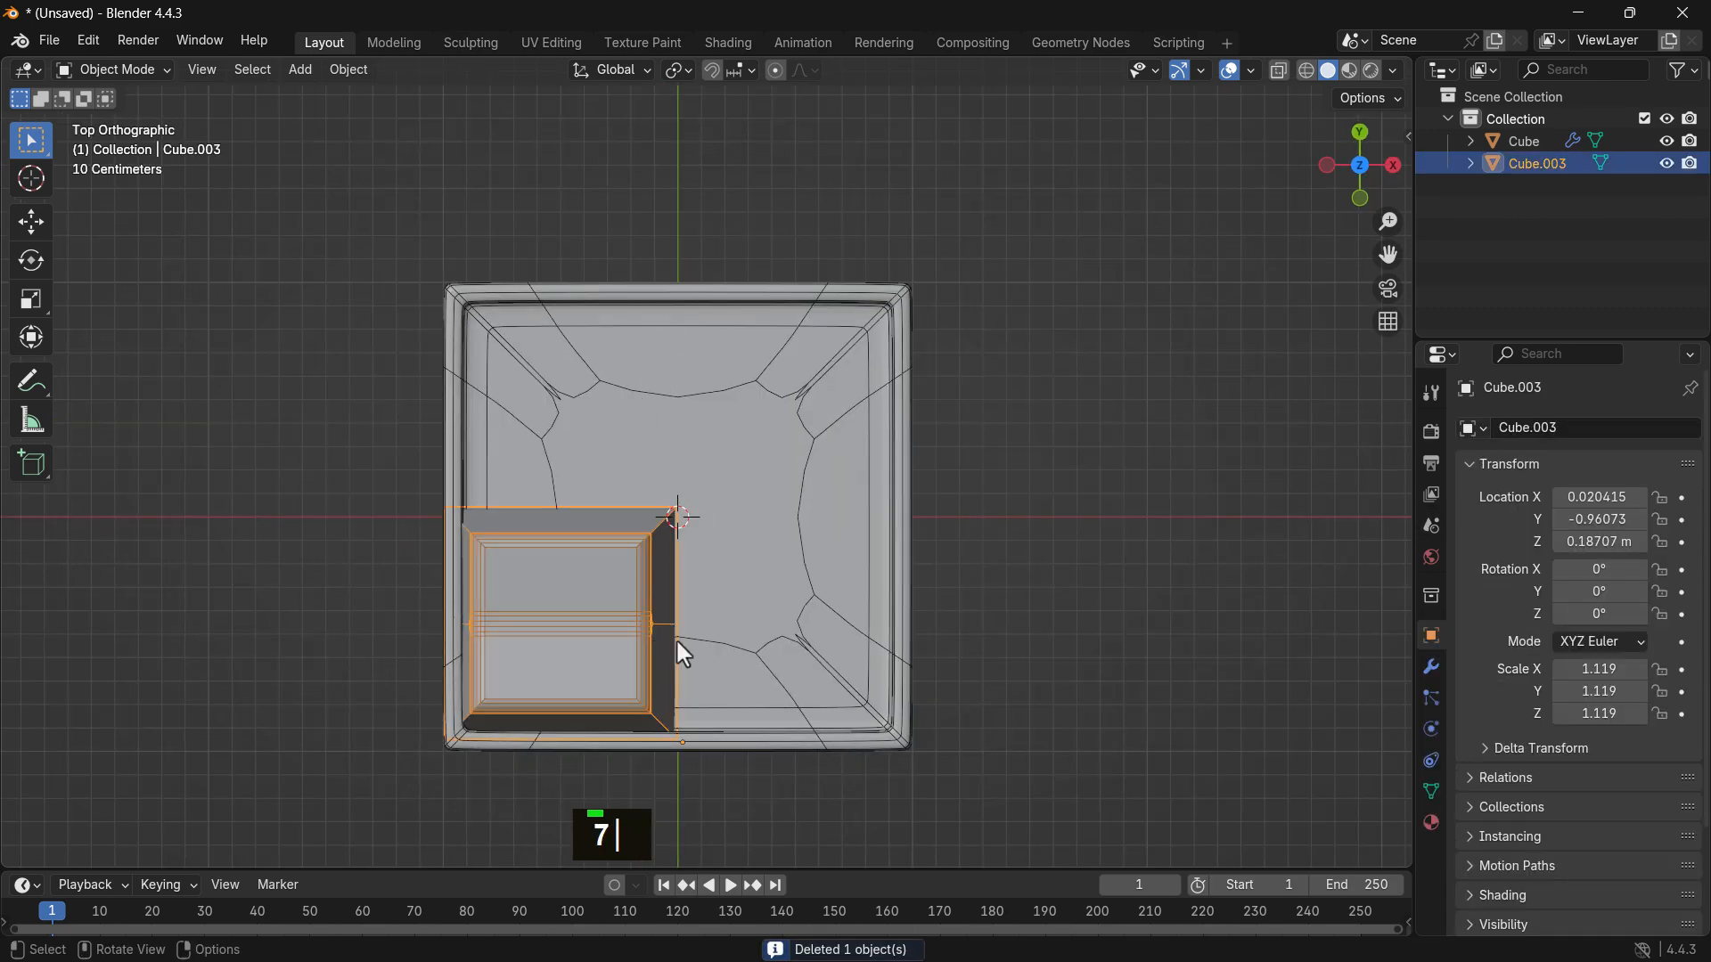
key("shift+d")
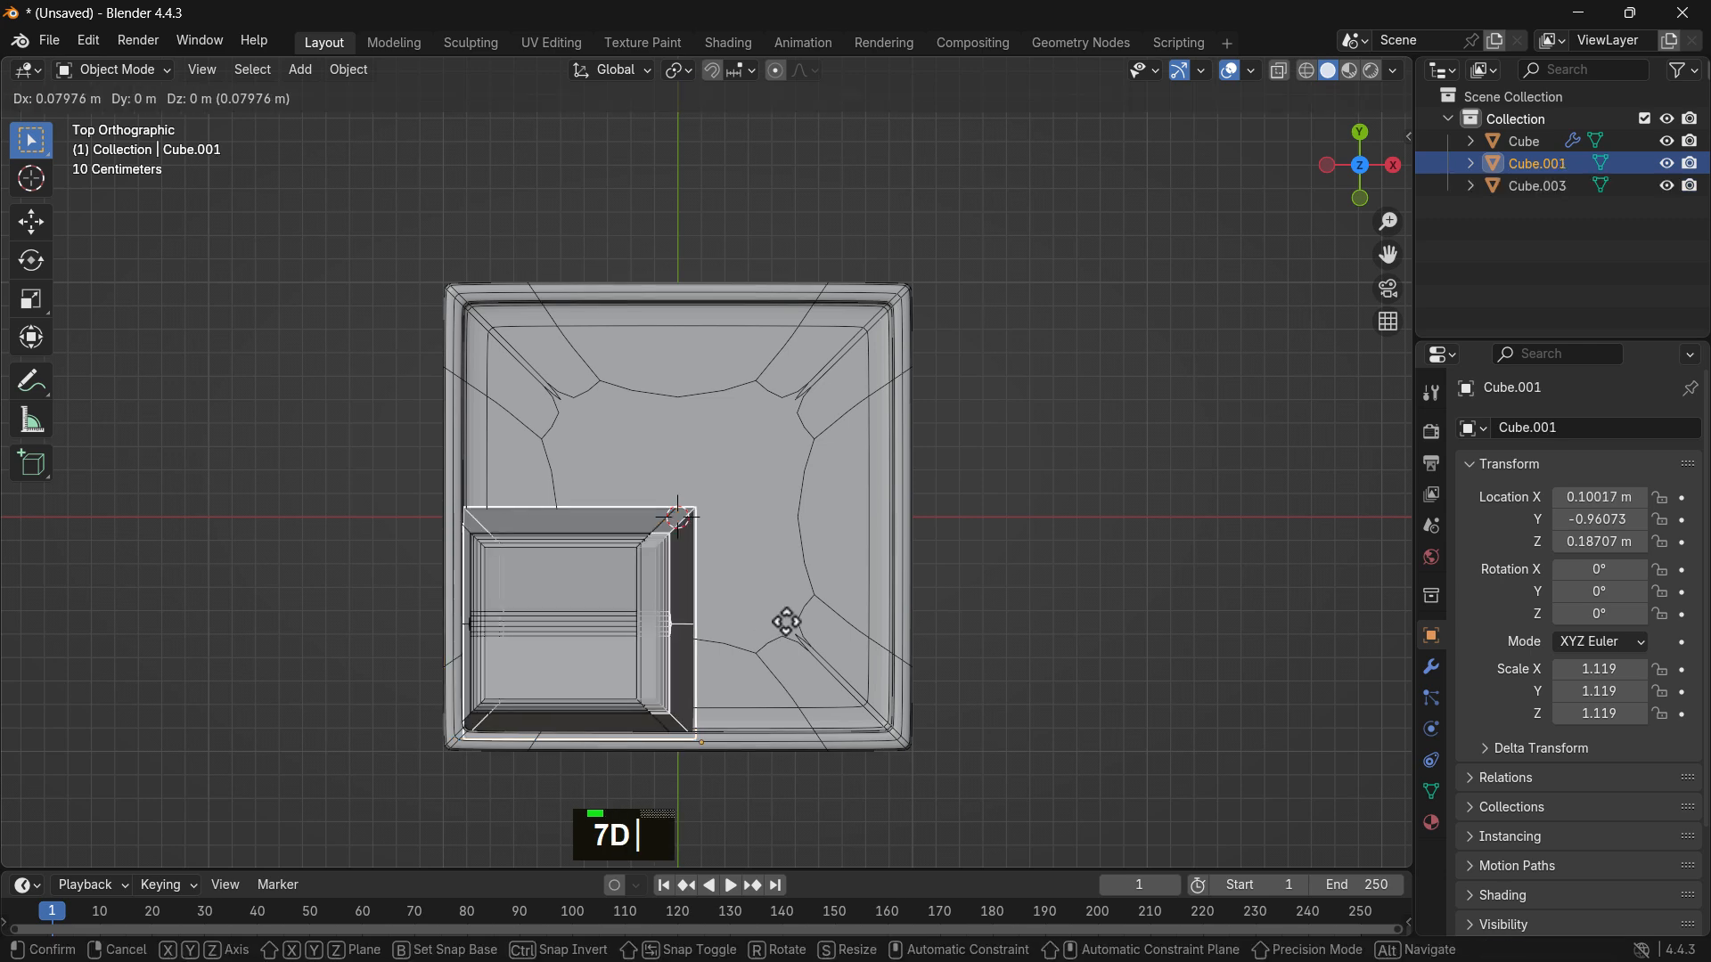
key("x")
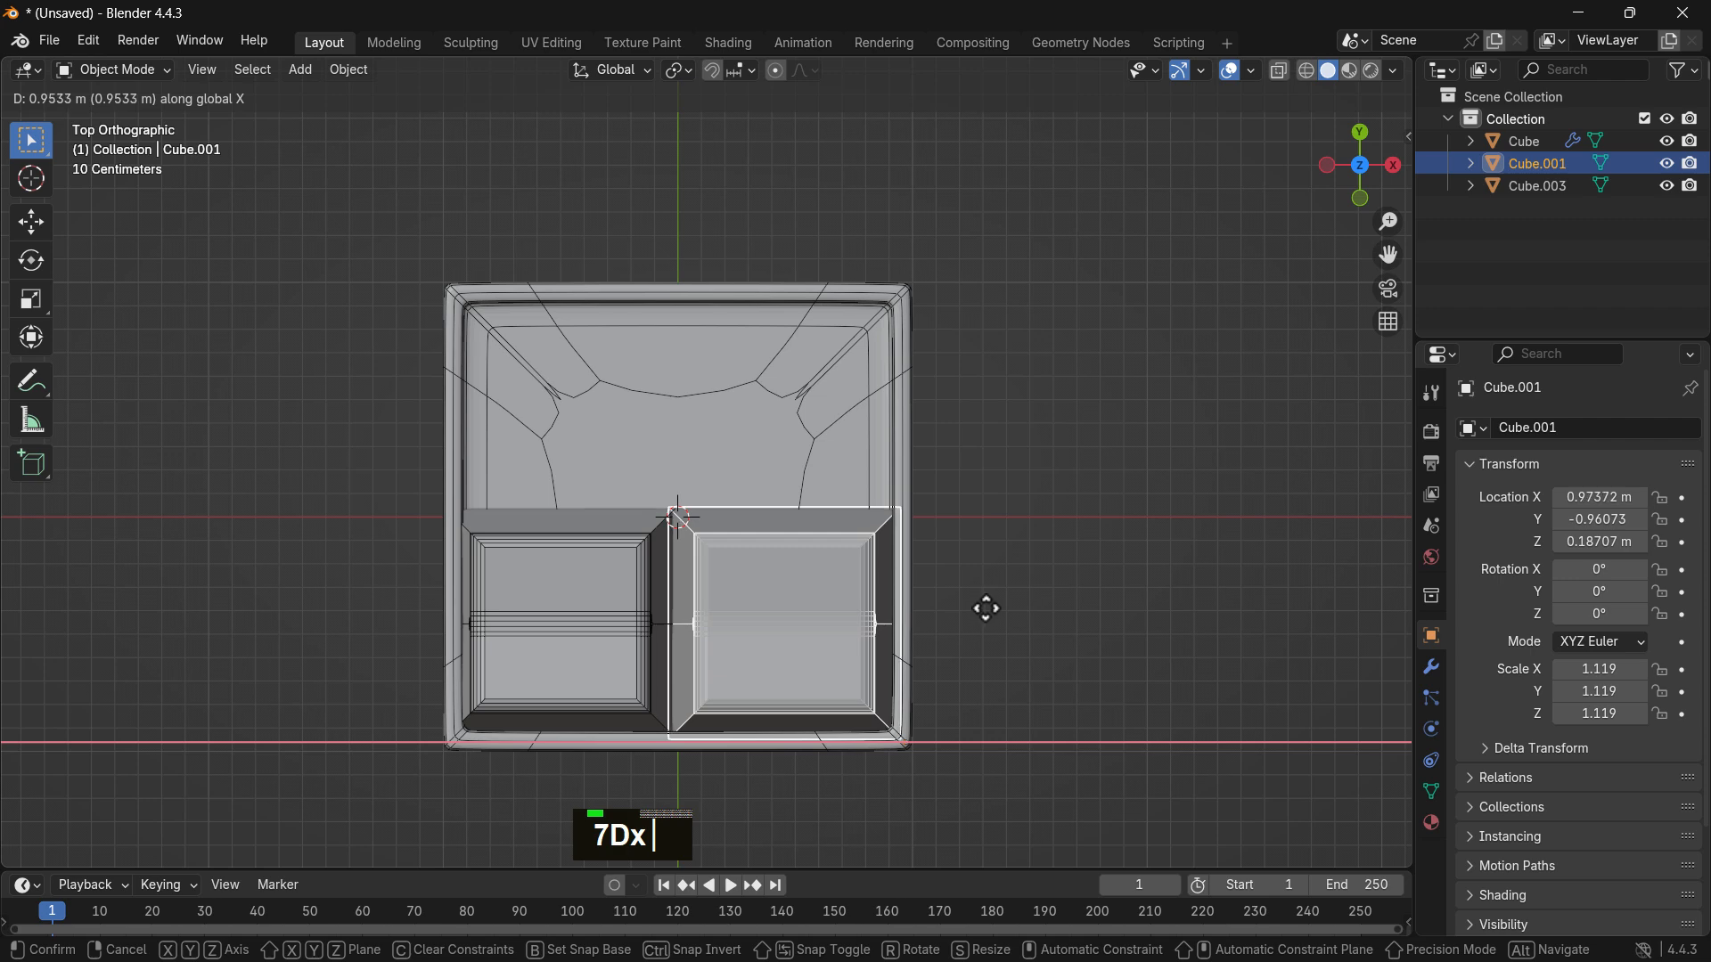
left_click(982, 613)
Step: Duplicate the two tapered blocks together and place the copies about 0.893 m along Y in the +Y quarters
left_click(577, 635, "shift")
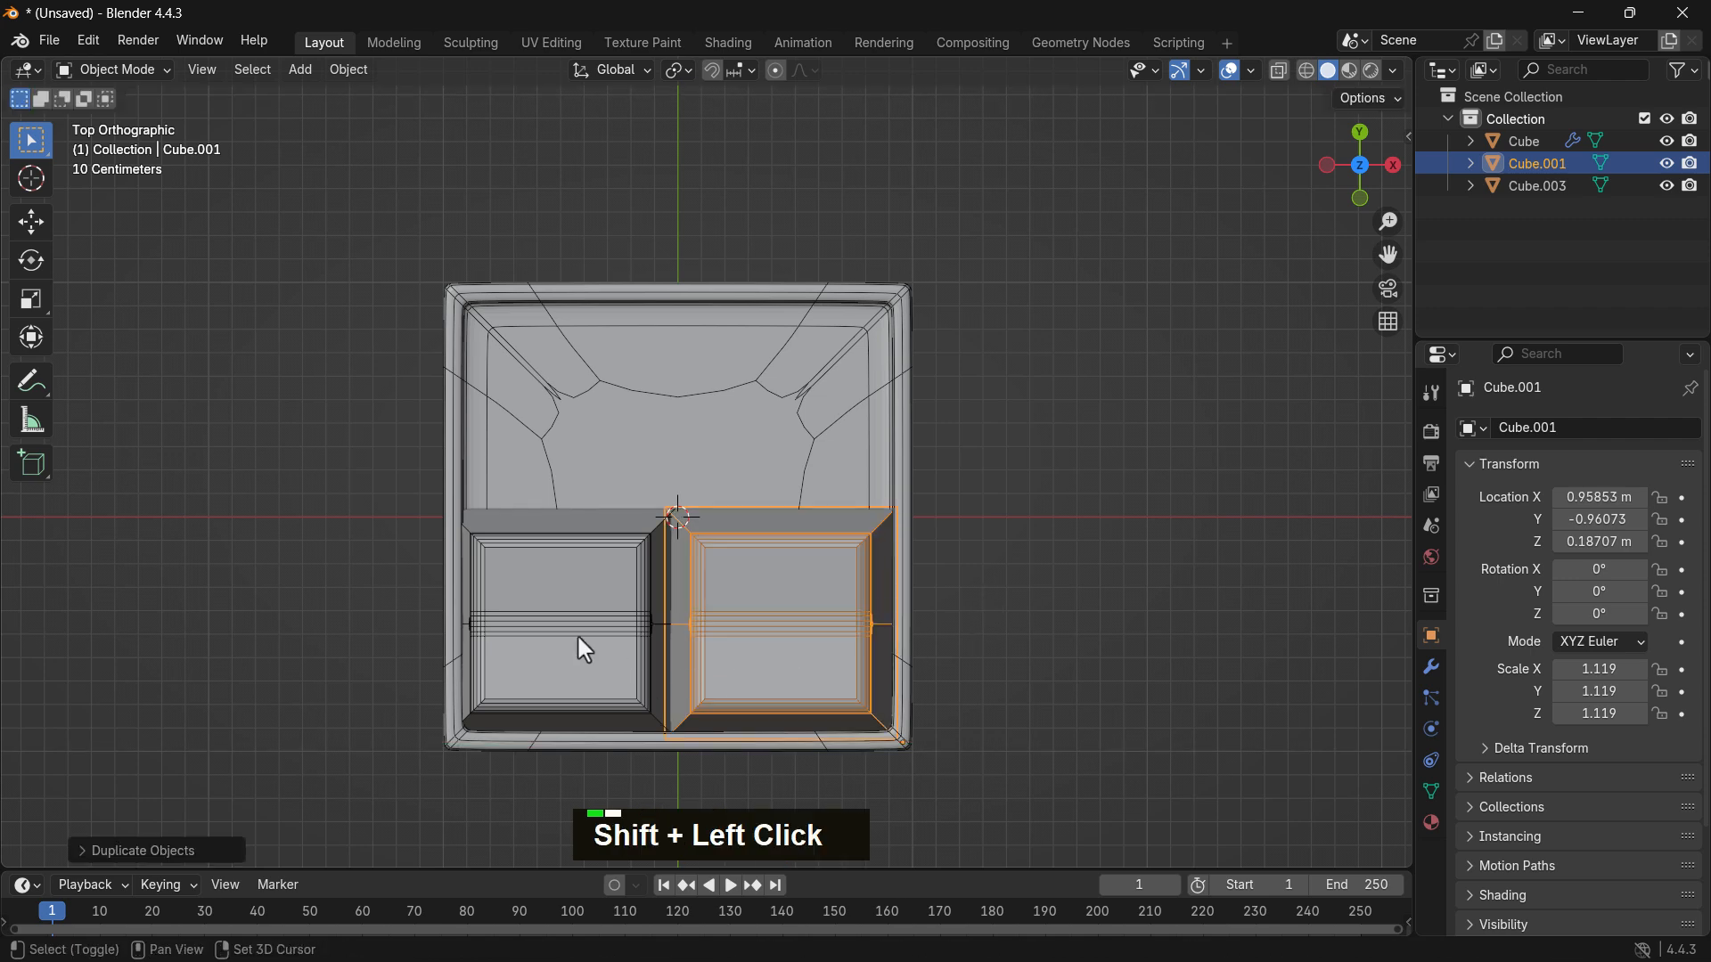
key("shift+d")
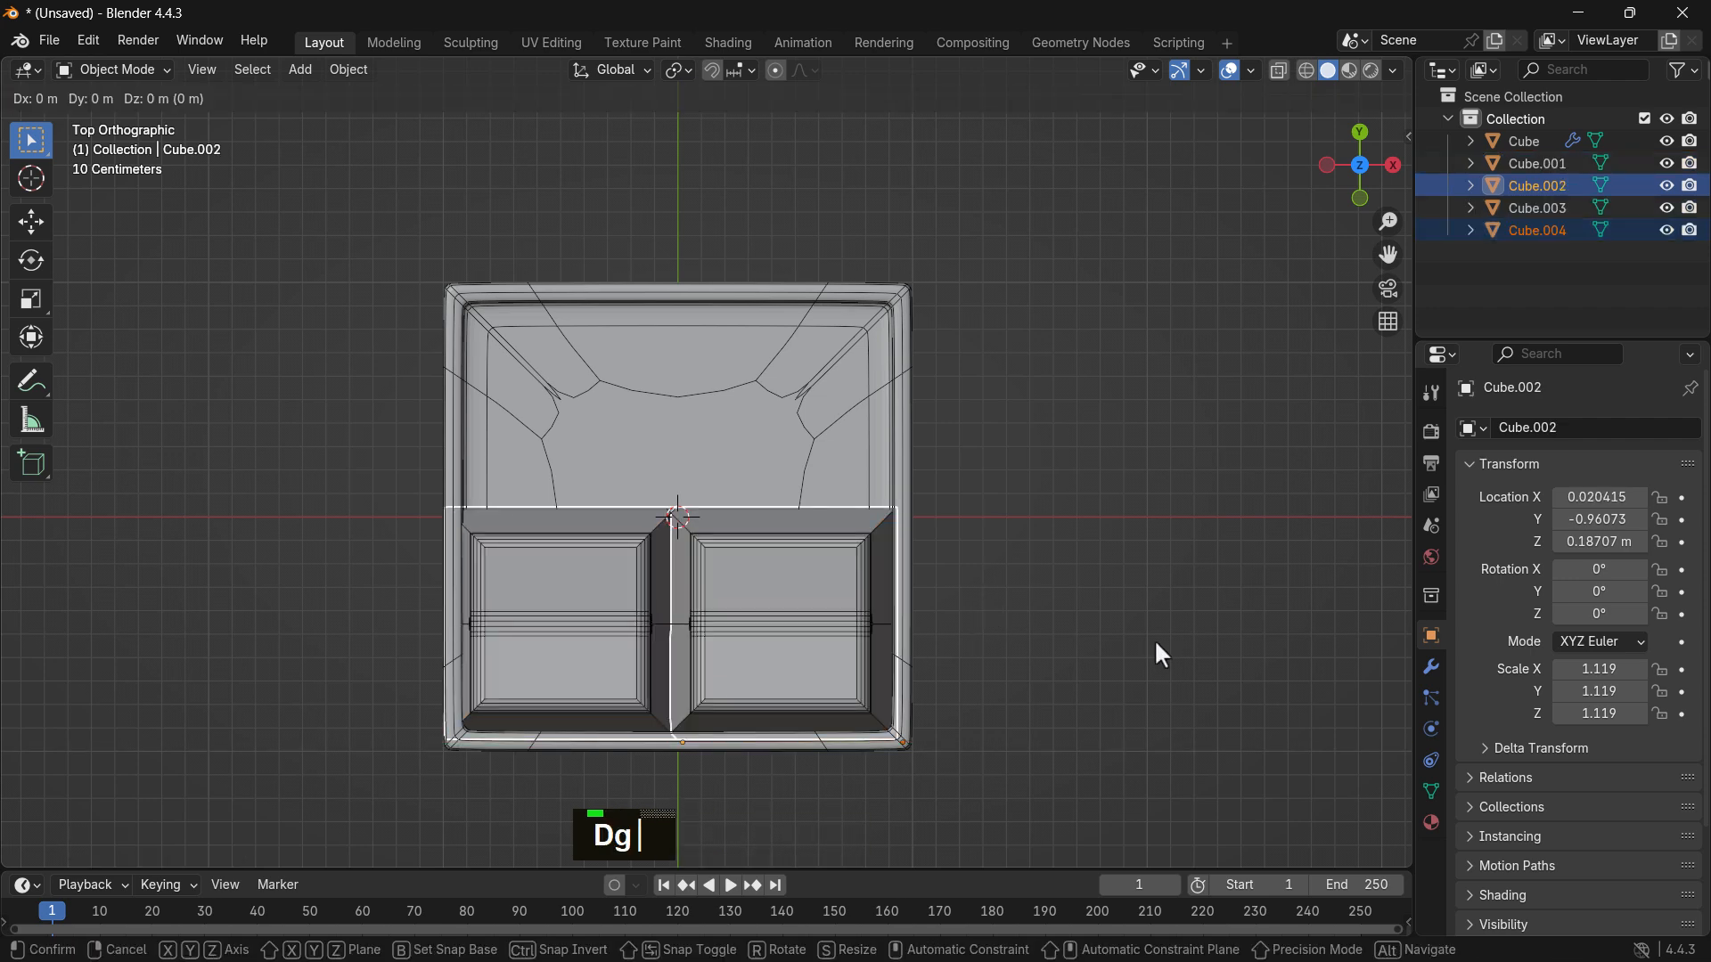
key("y")
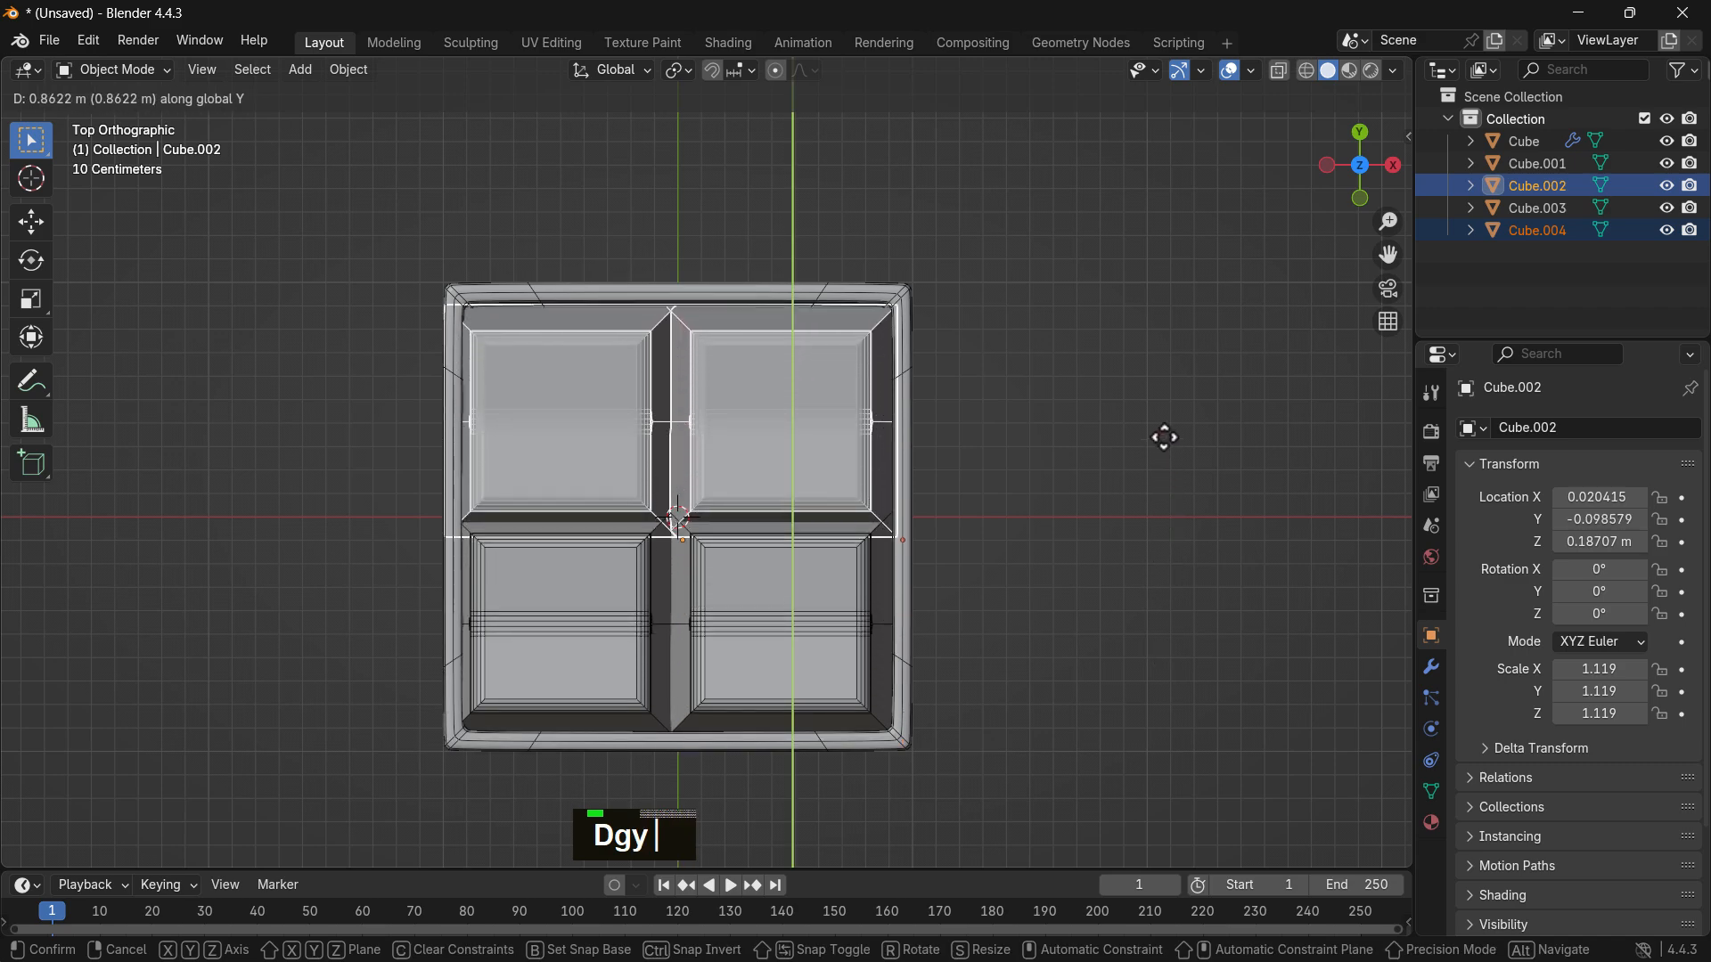
left_click(1165, 436)
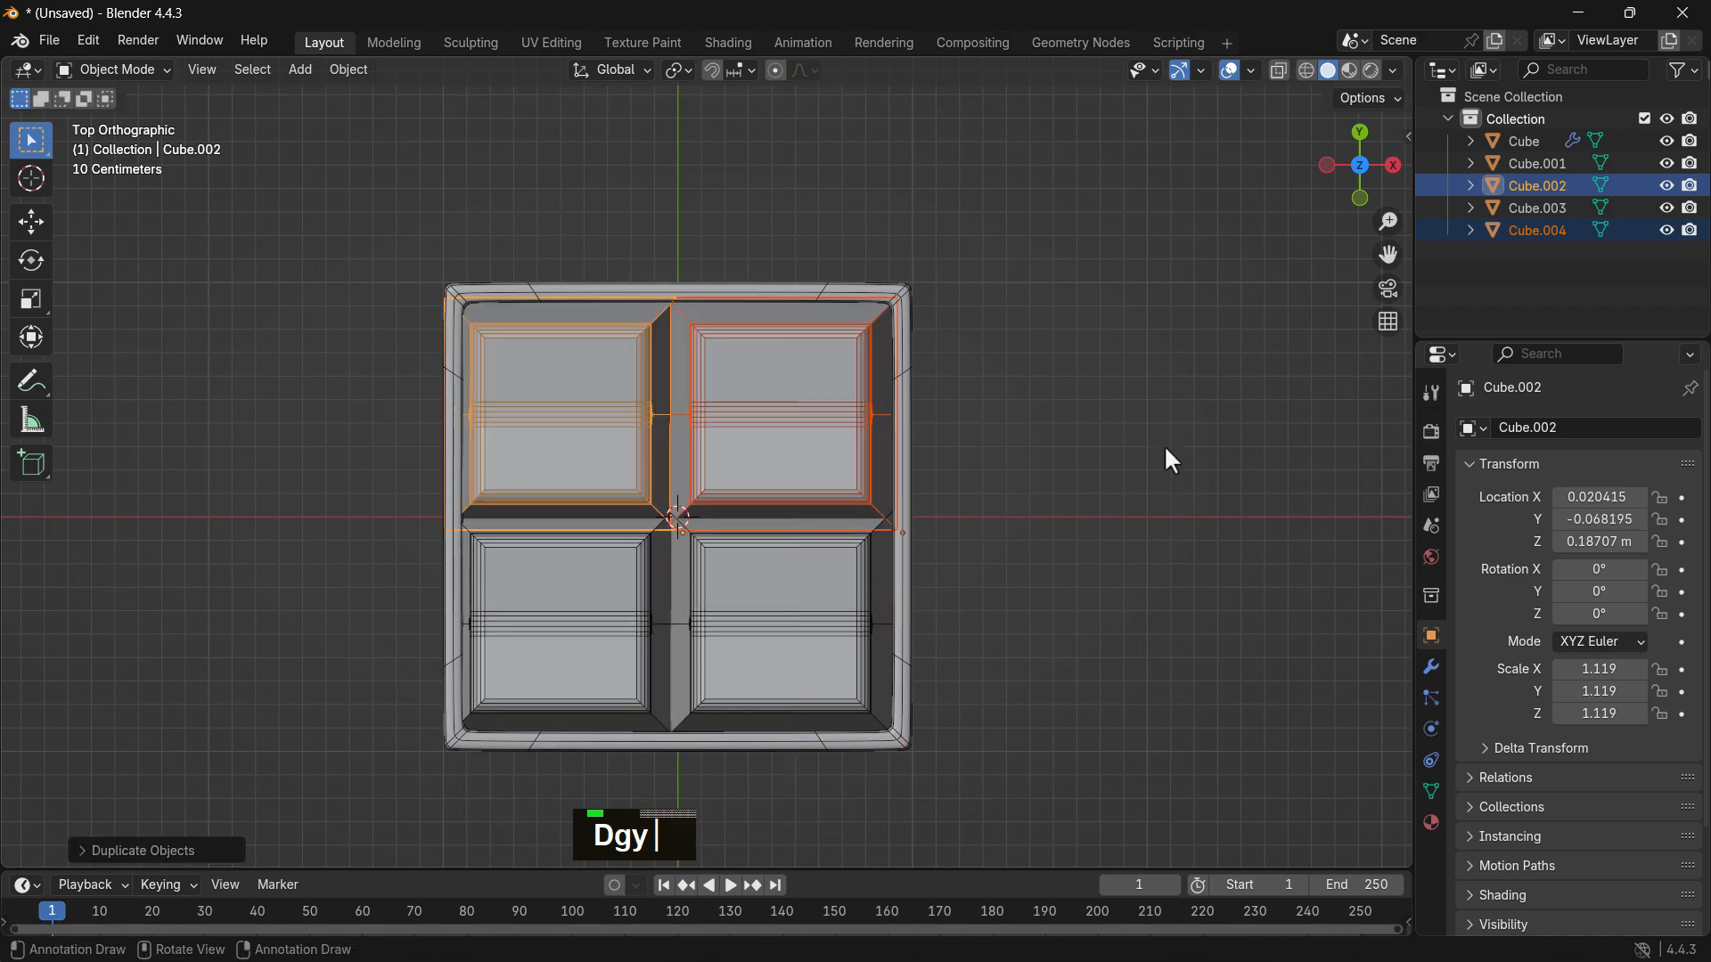
Step: Select all four blocks and scale them together along X to a scale of about 1.086
scroll(576, 512, "down", 2)
middle_click_drag(576, 512, 1110, 386)
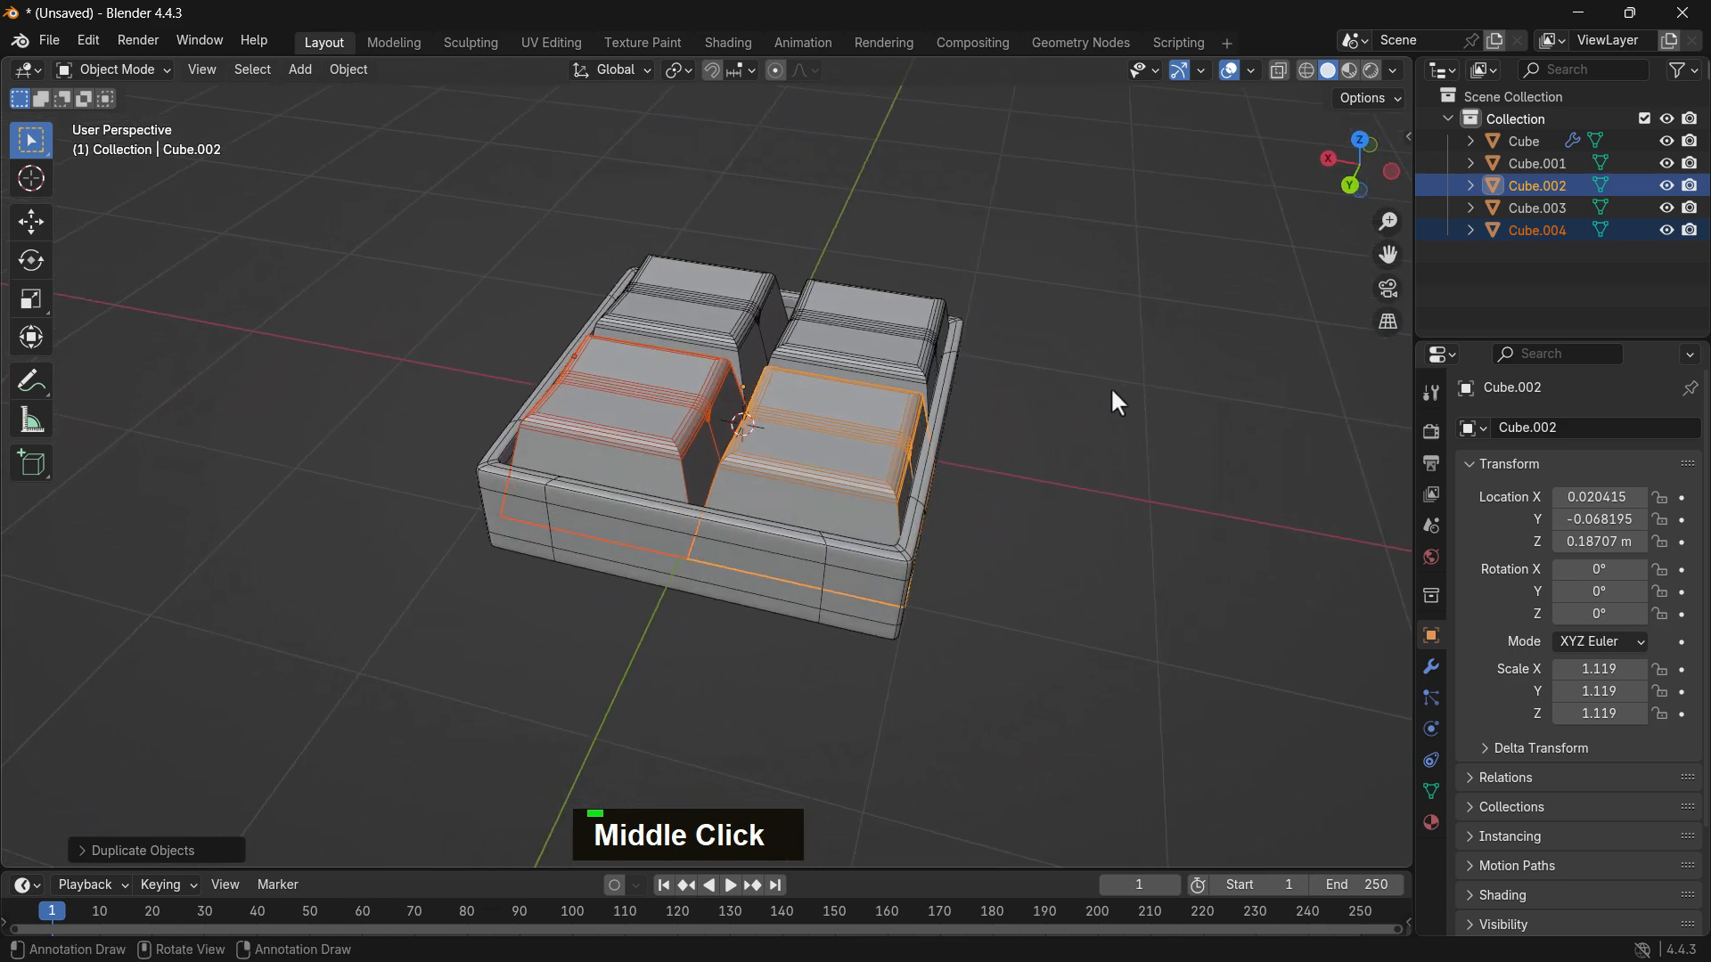
left_click(1110, 386)
left_click(809, 484)
left_click(621, 459, "shift")
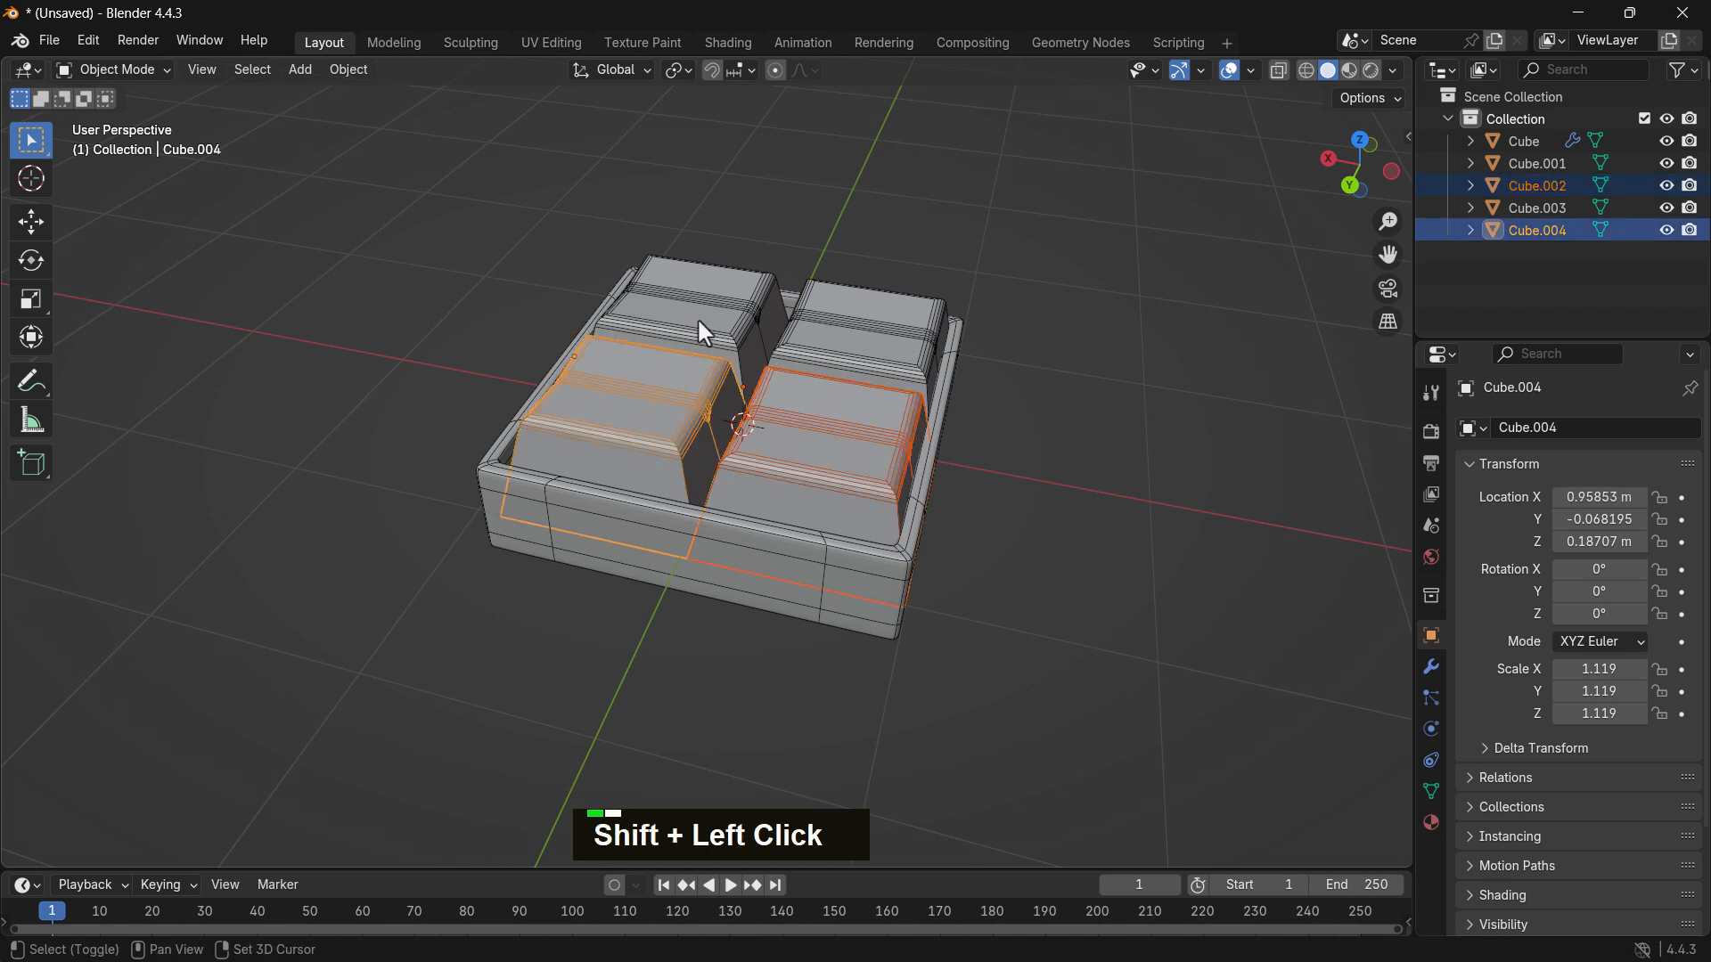
left_click(697, 319, "shift")
left_click(858, 337, "shift")
middle_click_drag(1025, 517, 1034, 524)
key("s")
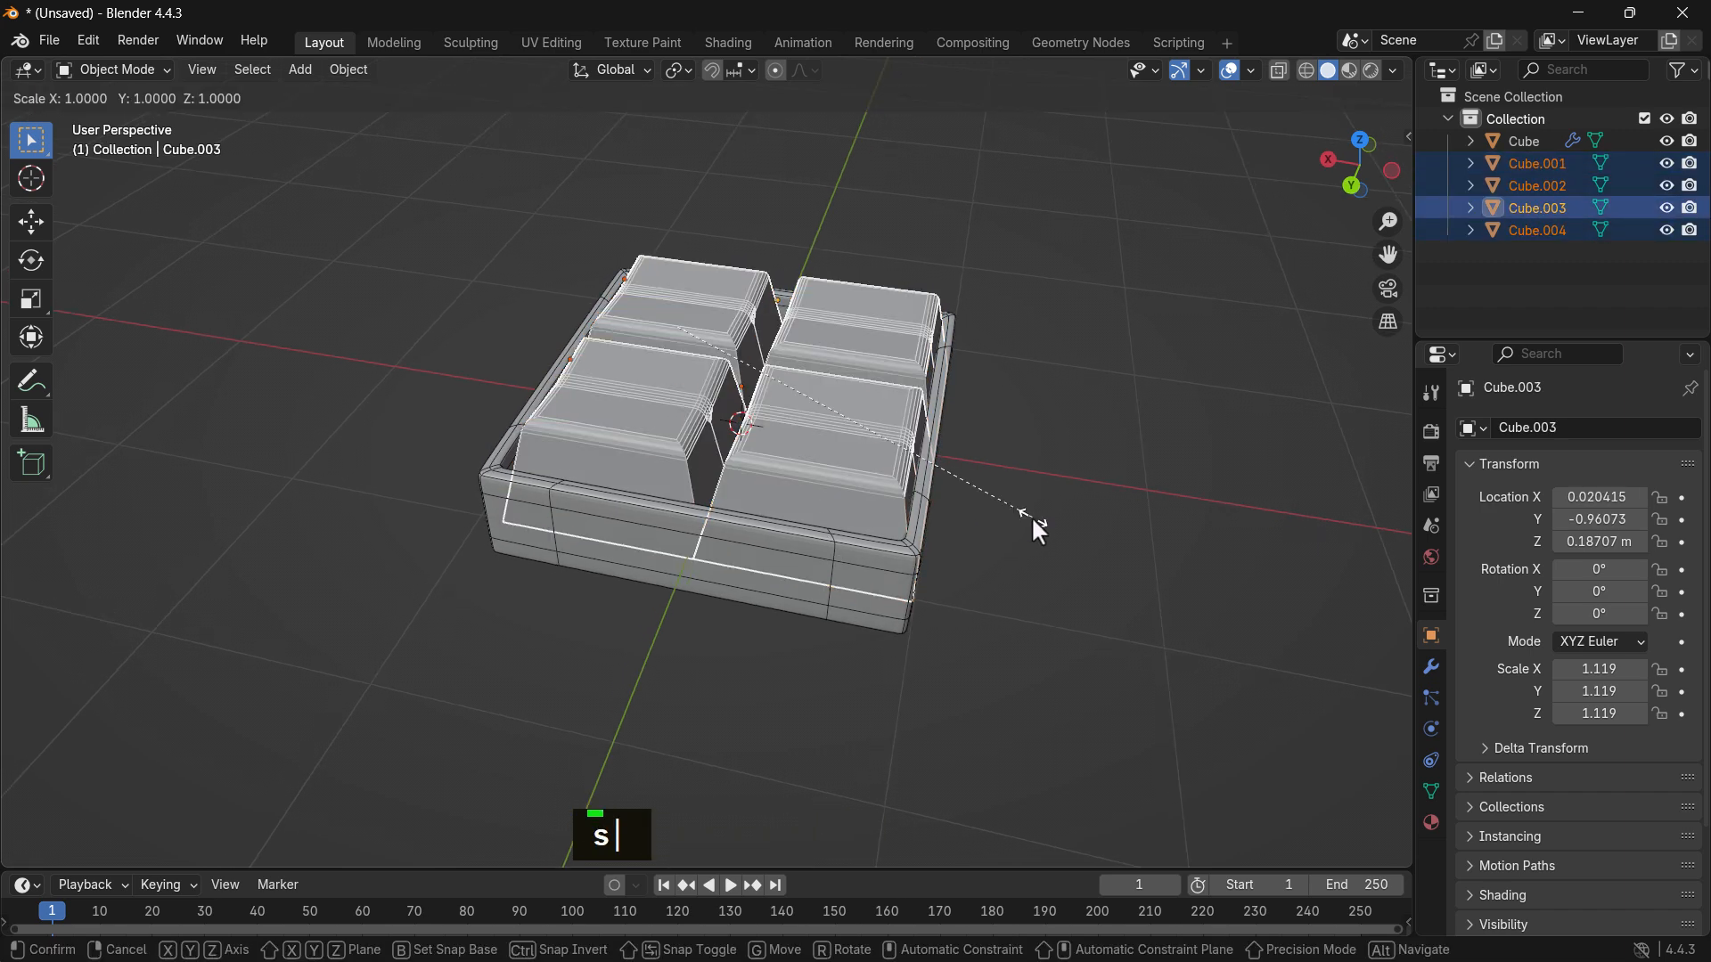
key("x")
left_click(1025, 519)
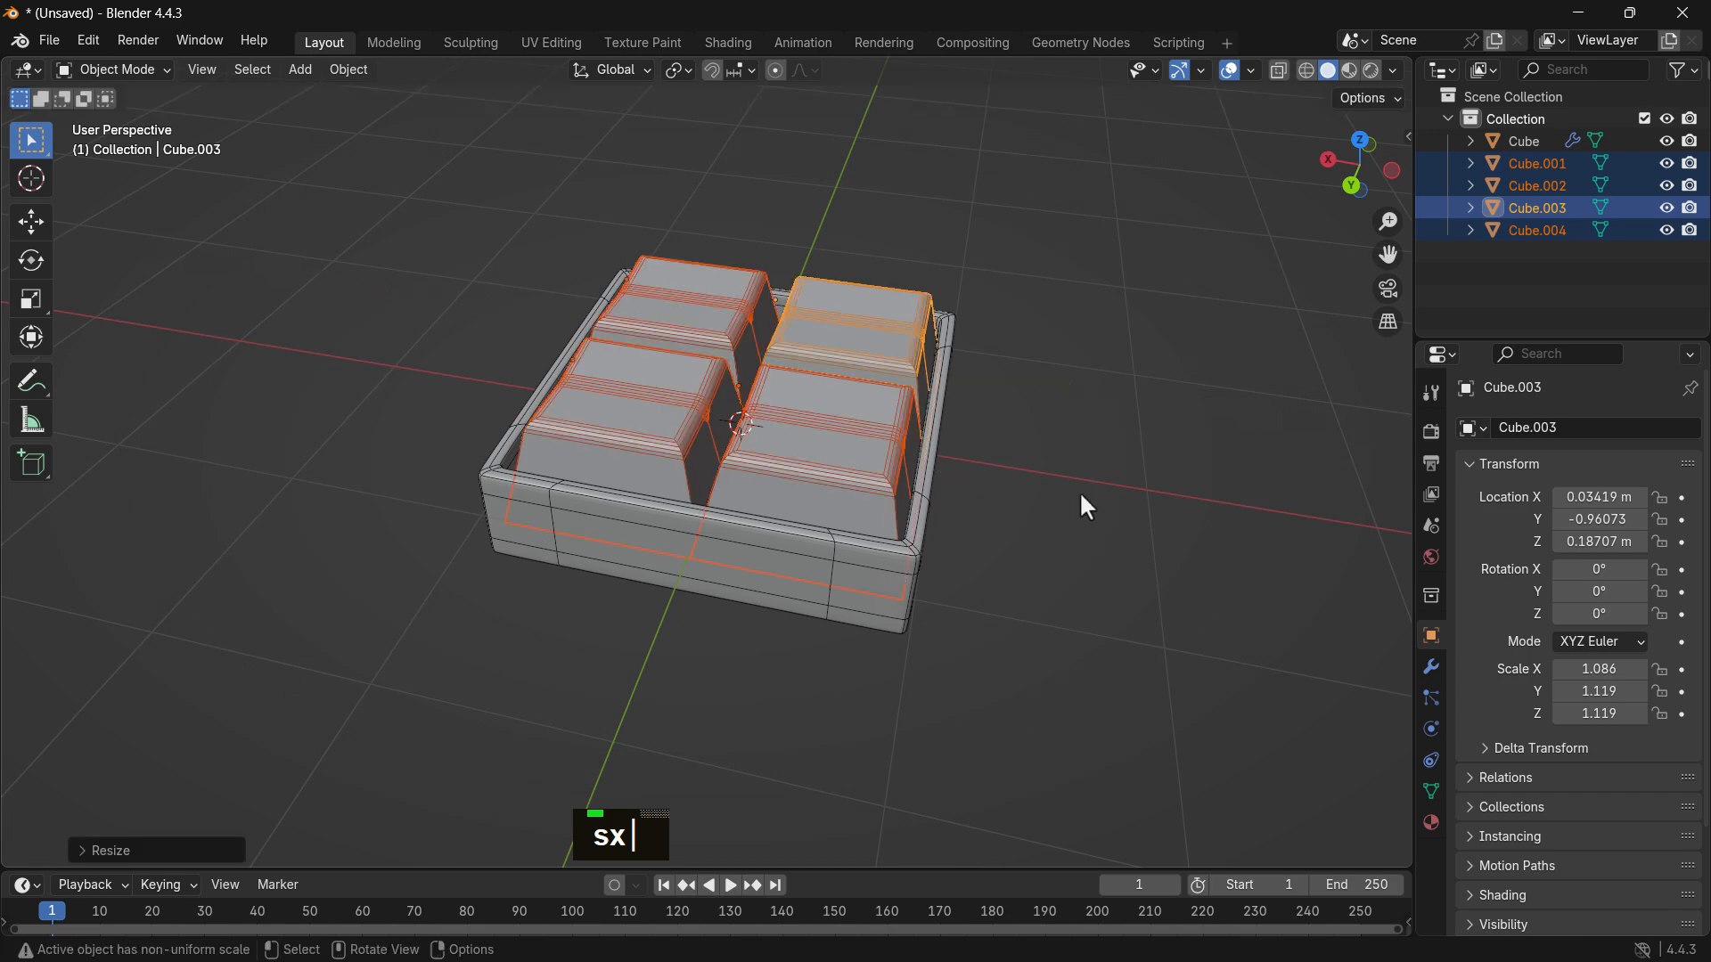
Step: Deselect everything, hide the viewport overlays and examine the tray and its four blocks from several angles
middle_click_drag(1078, 495, 948, 510)
key("alt+a")
scroll(948, 510, "up", 3)
scroll(948, 510, "down", 3)
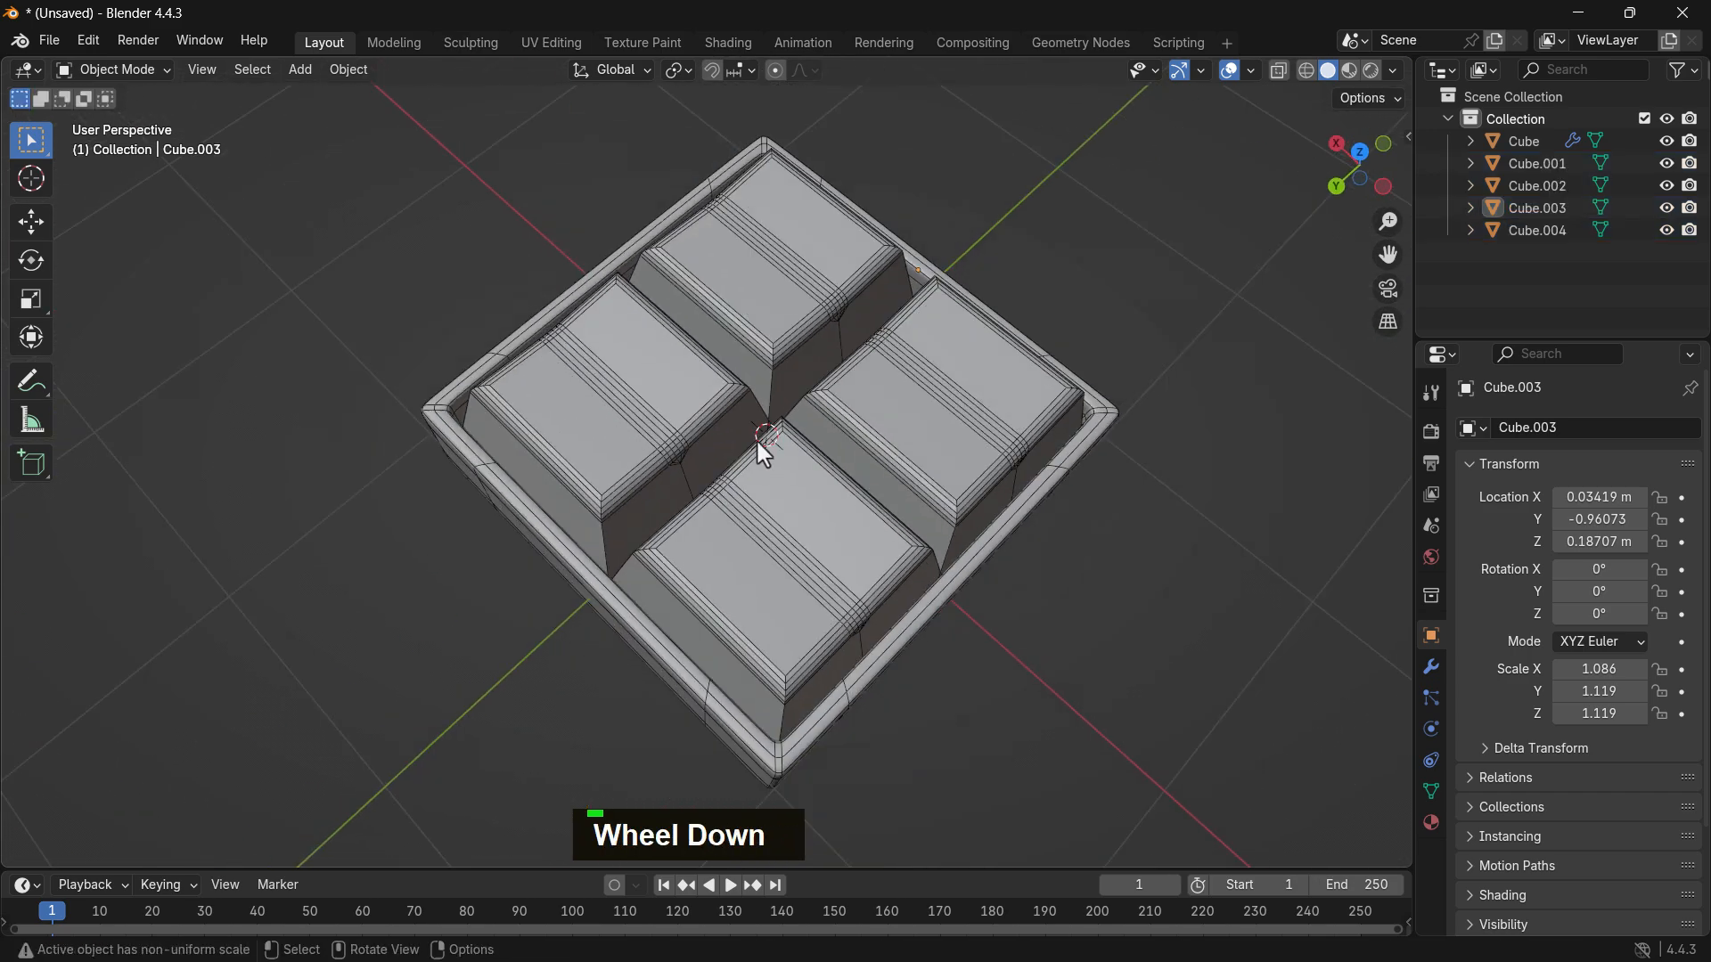
middle_click_drag(760, 447, 849, 405)
key("shift+alt+z")
middle_click_drag(1204, 83, 1215, 101)
scroll(1001, 360, "down", 2)
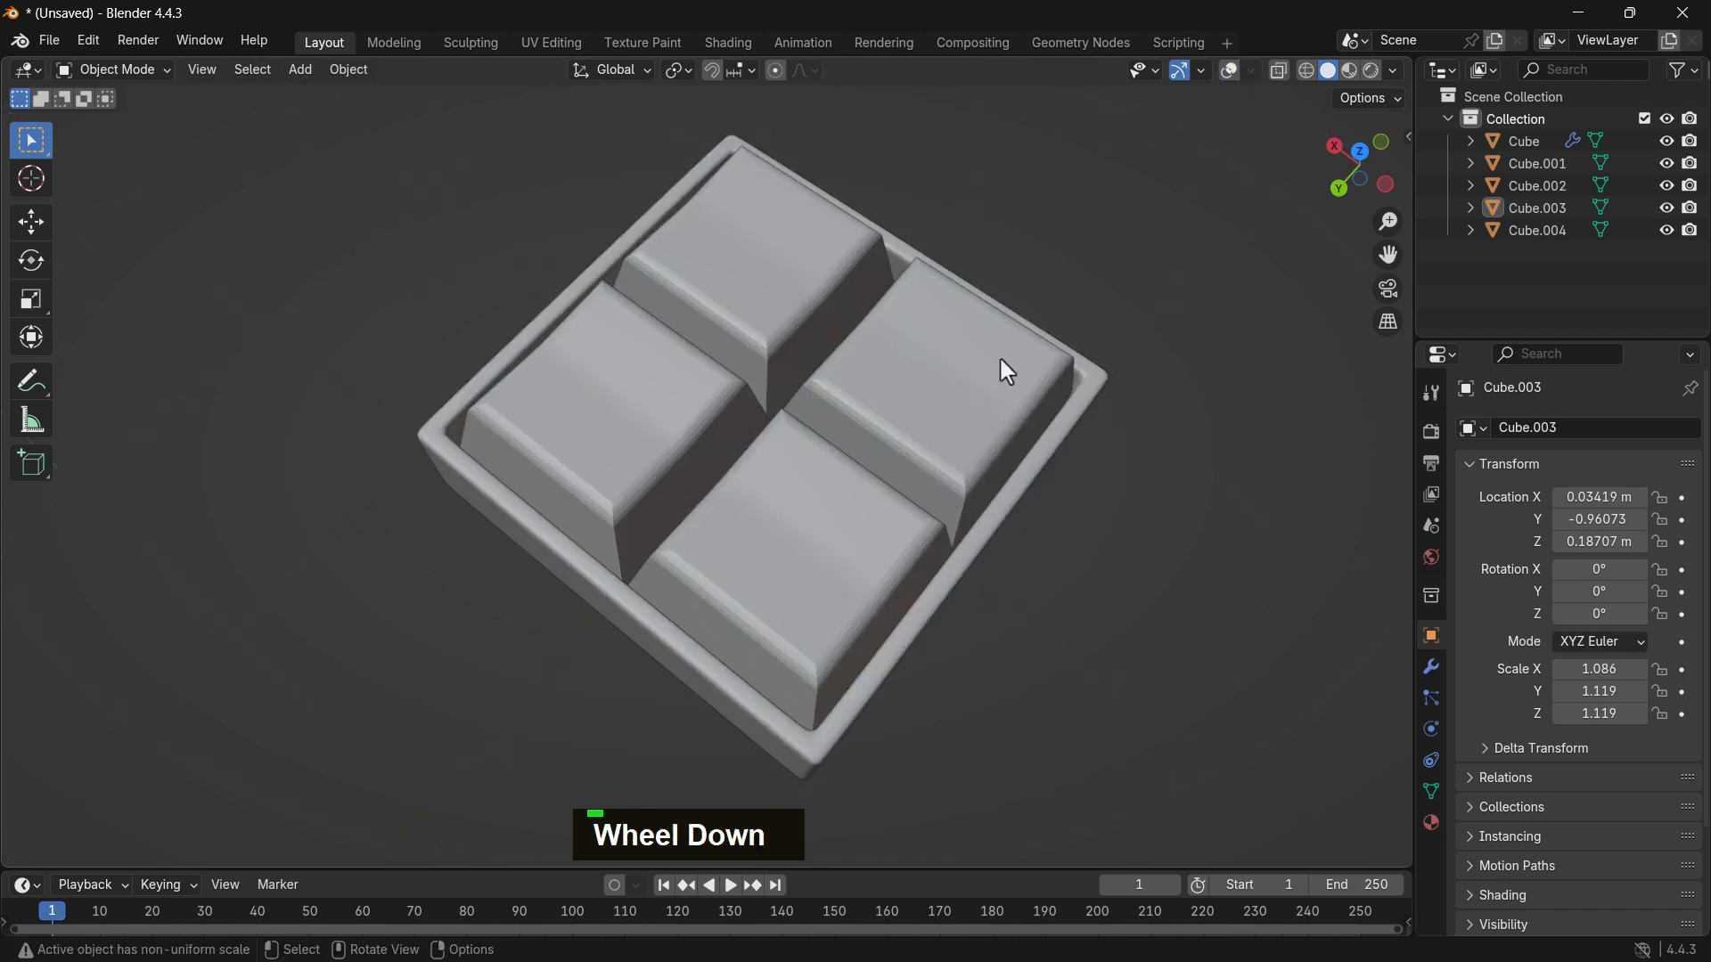
middle_click_drag(1001, 360, 814, 310)
scroll(1077, 347, "up", 2)
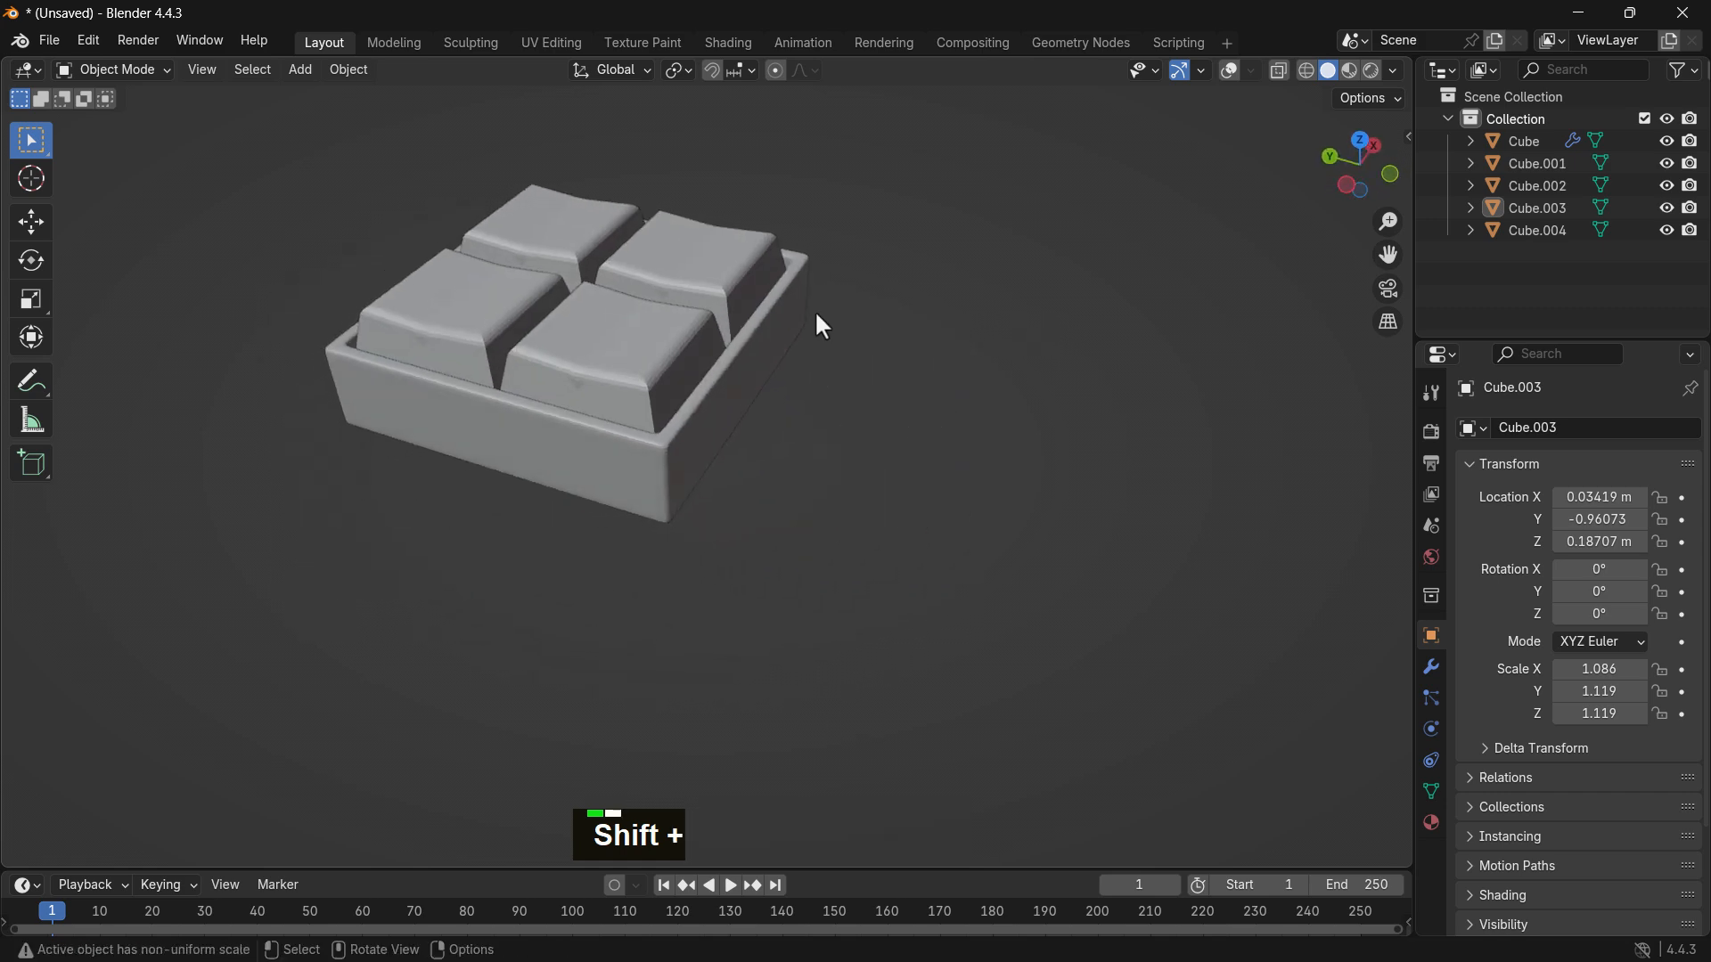
Step: Add a cylinder mesh at the tray's centre and scale it uniformly to about 0.273
left_click(304, 73)
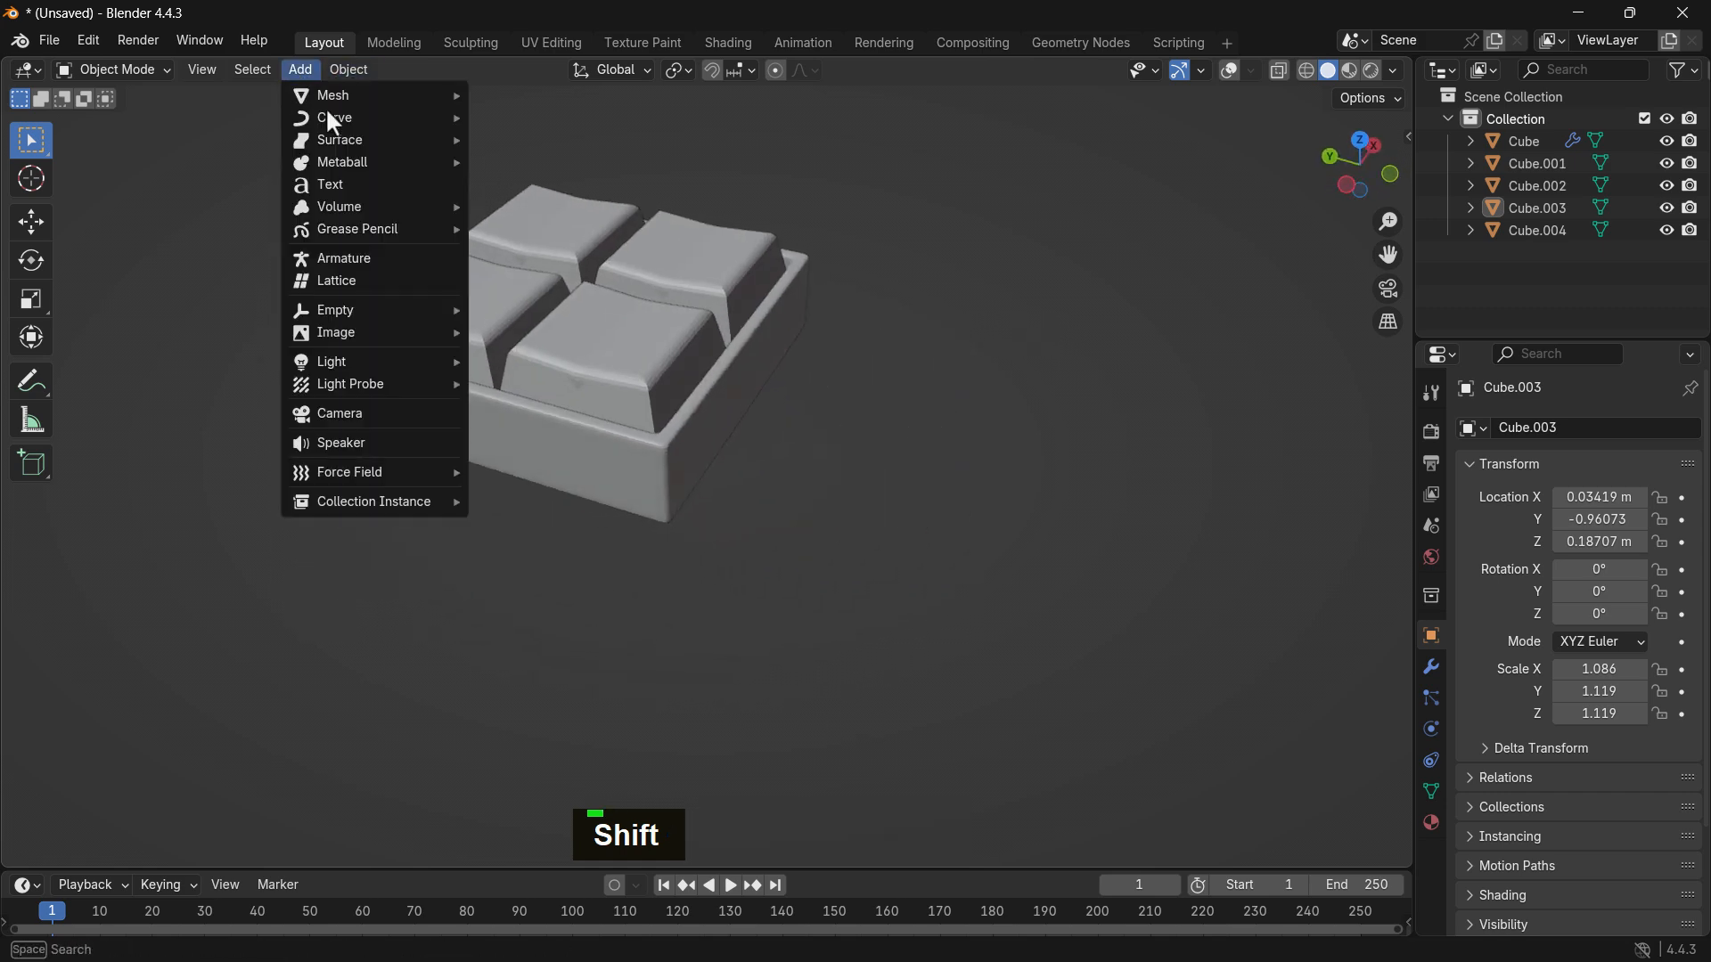
mouse_move(370, 99)
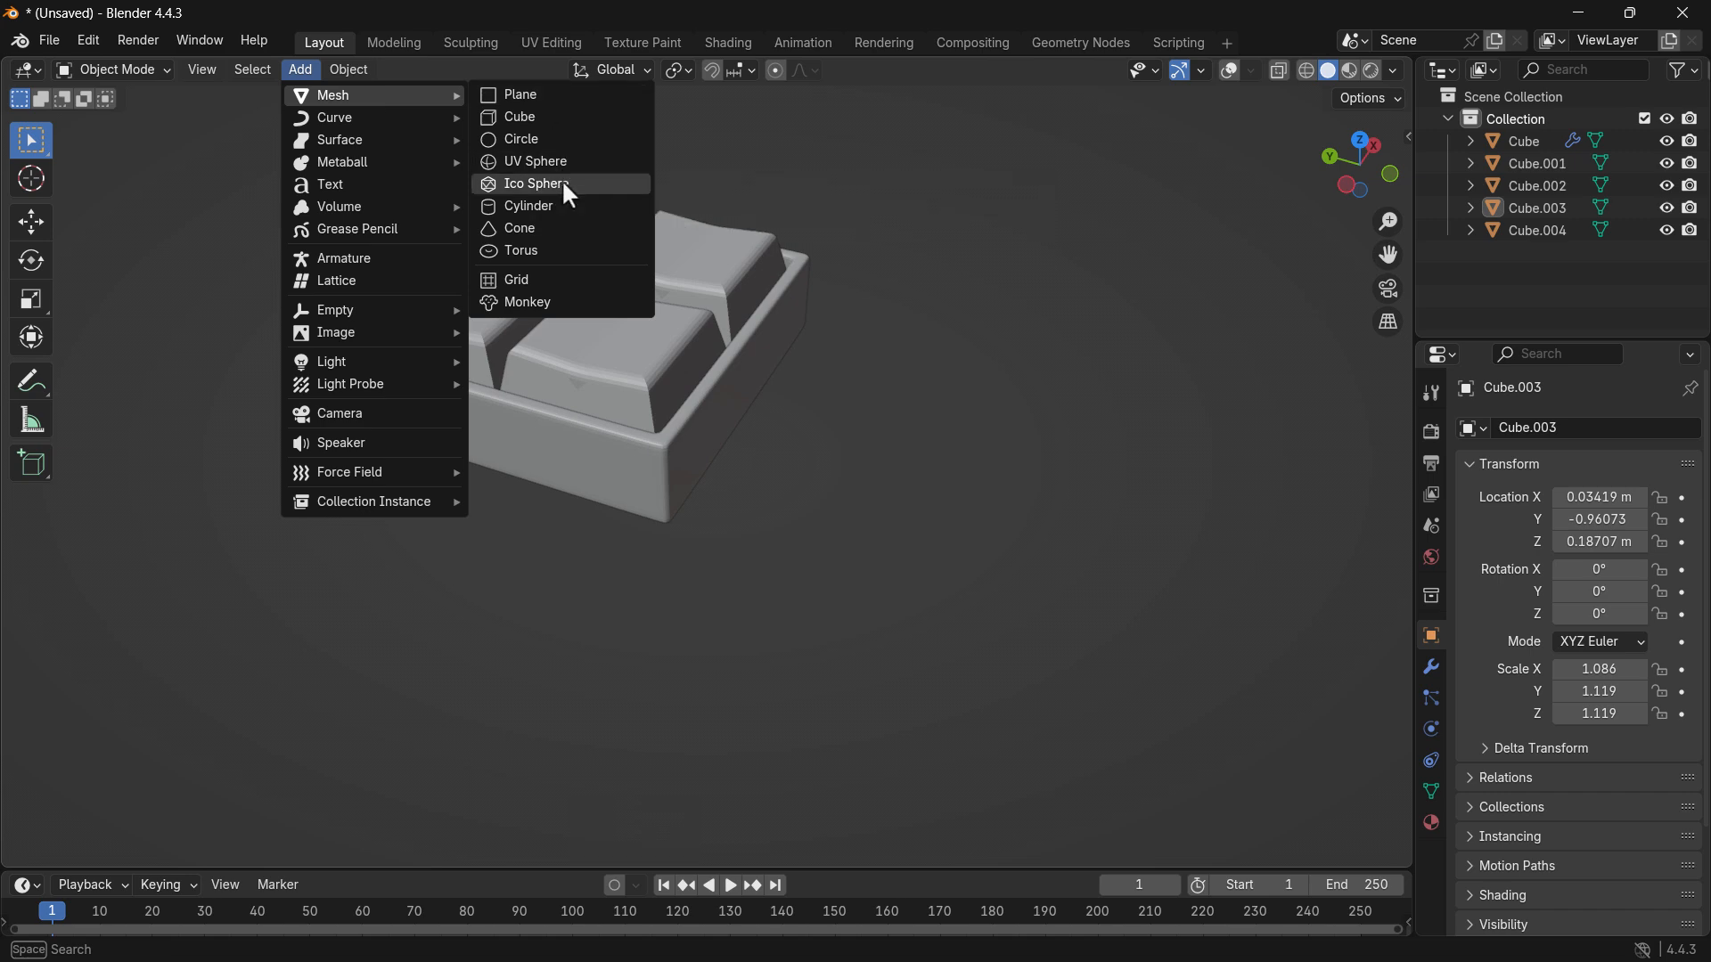
left_click(565, 208)
key("a")
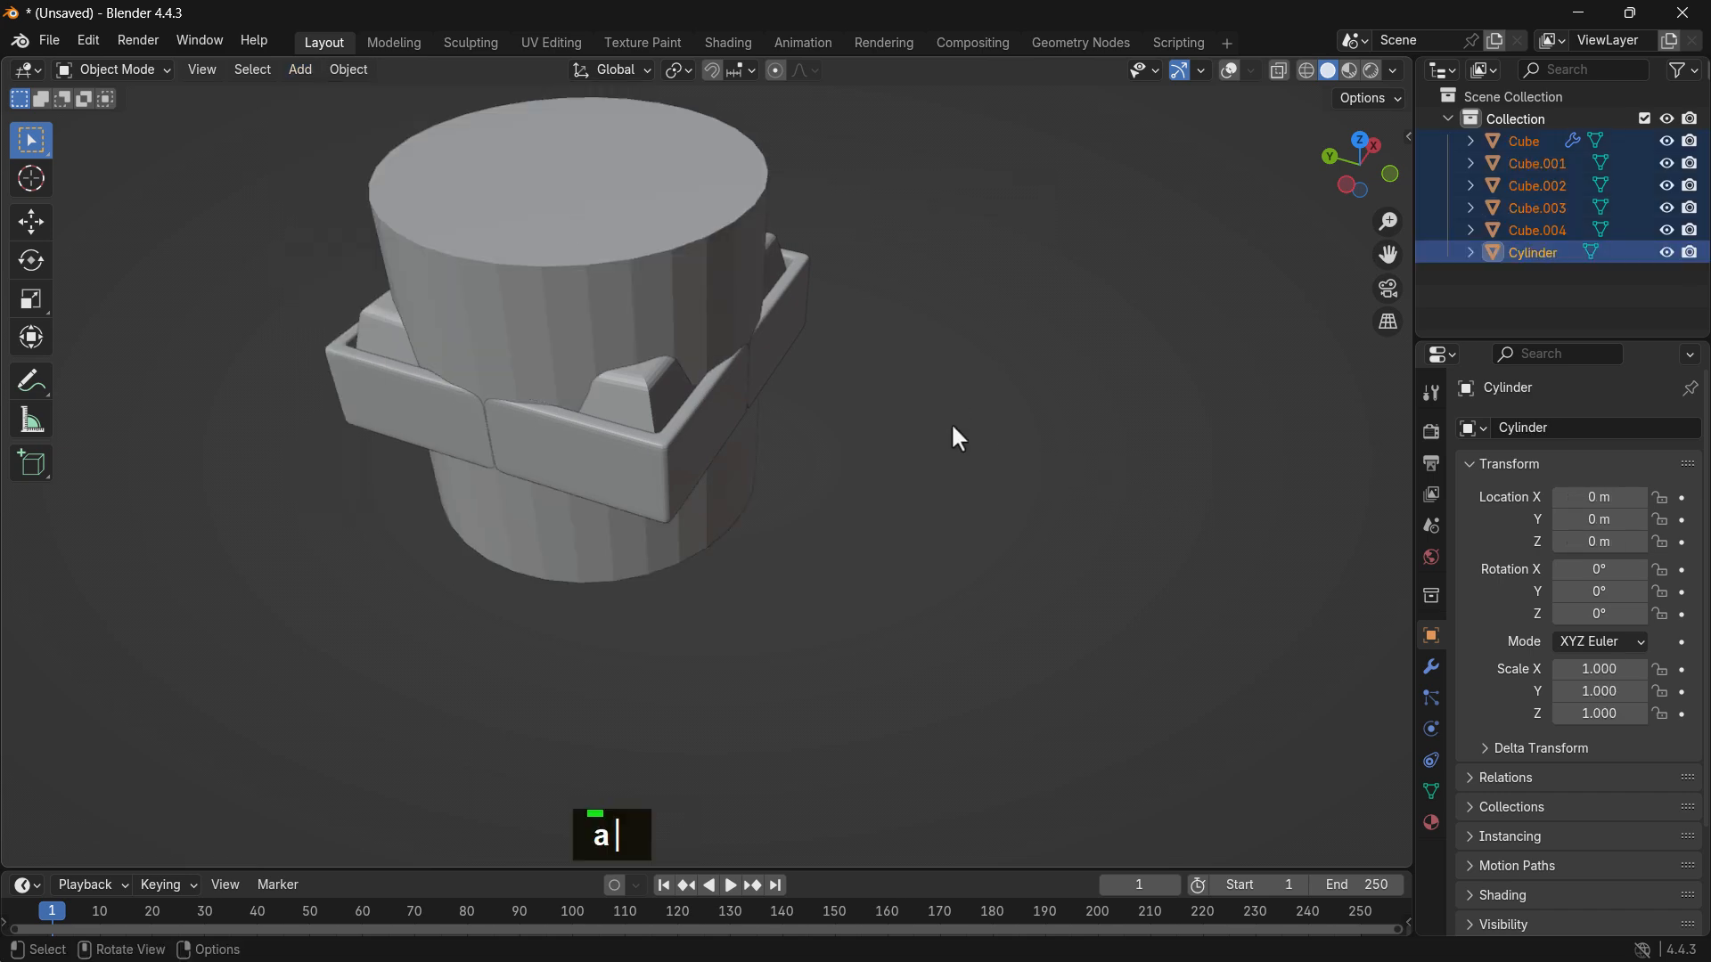
key("a")
left_click(737, 268)
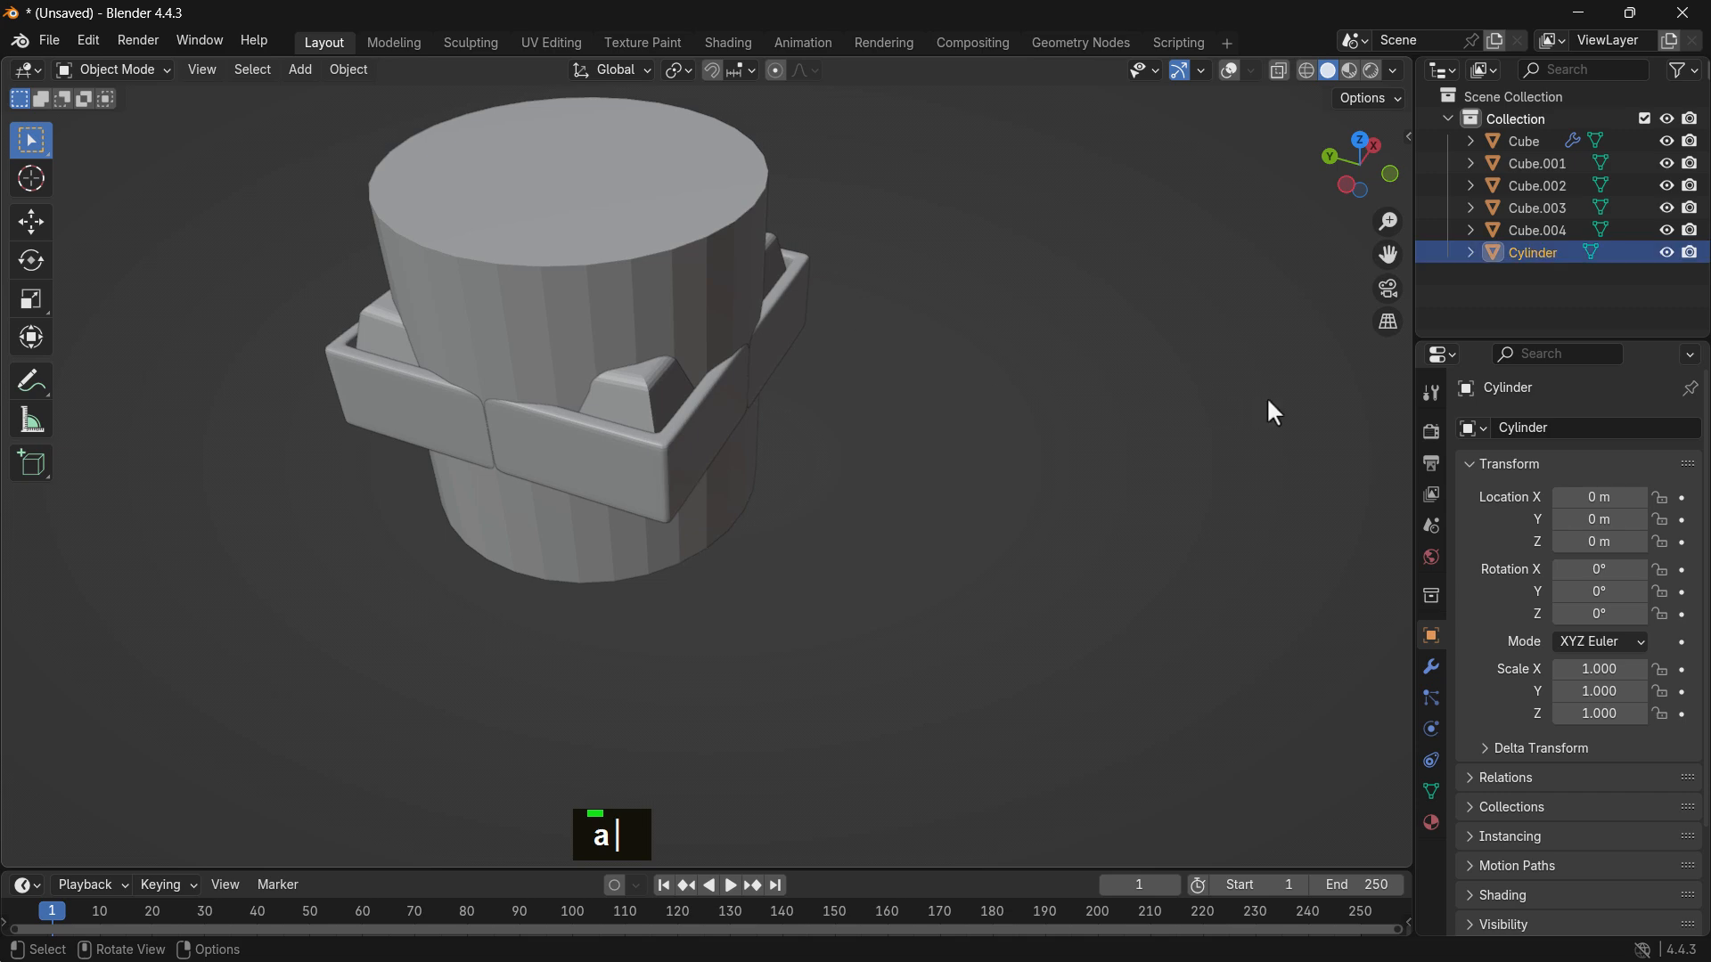
key("s")
left_click(768, 386)
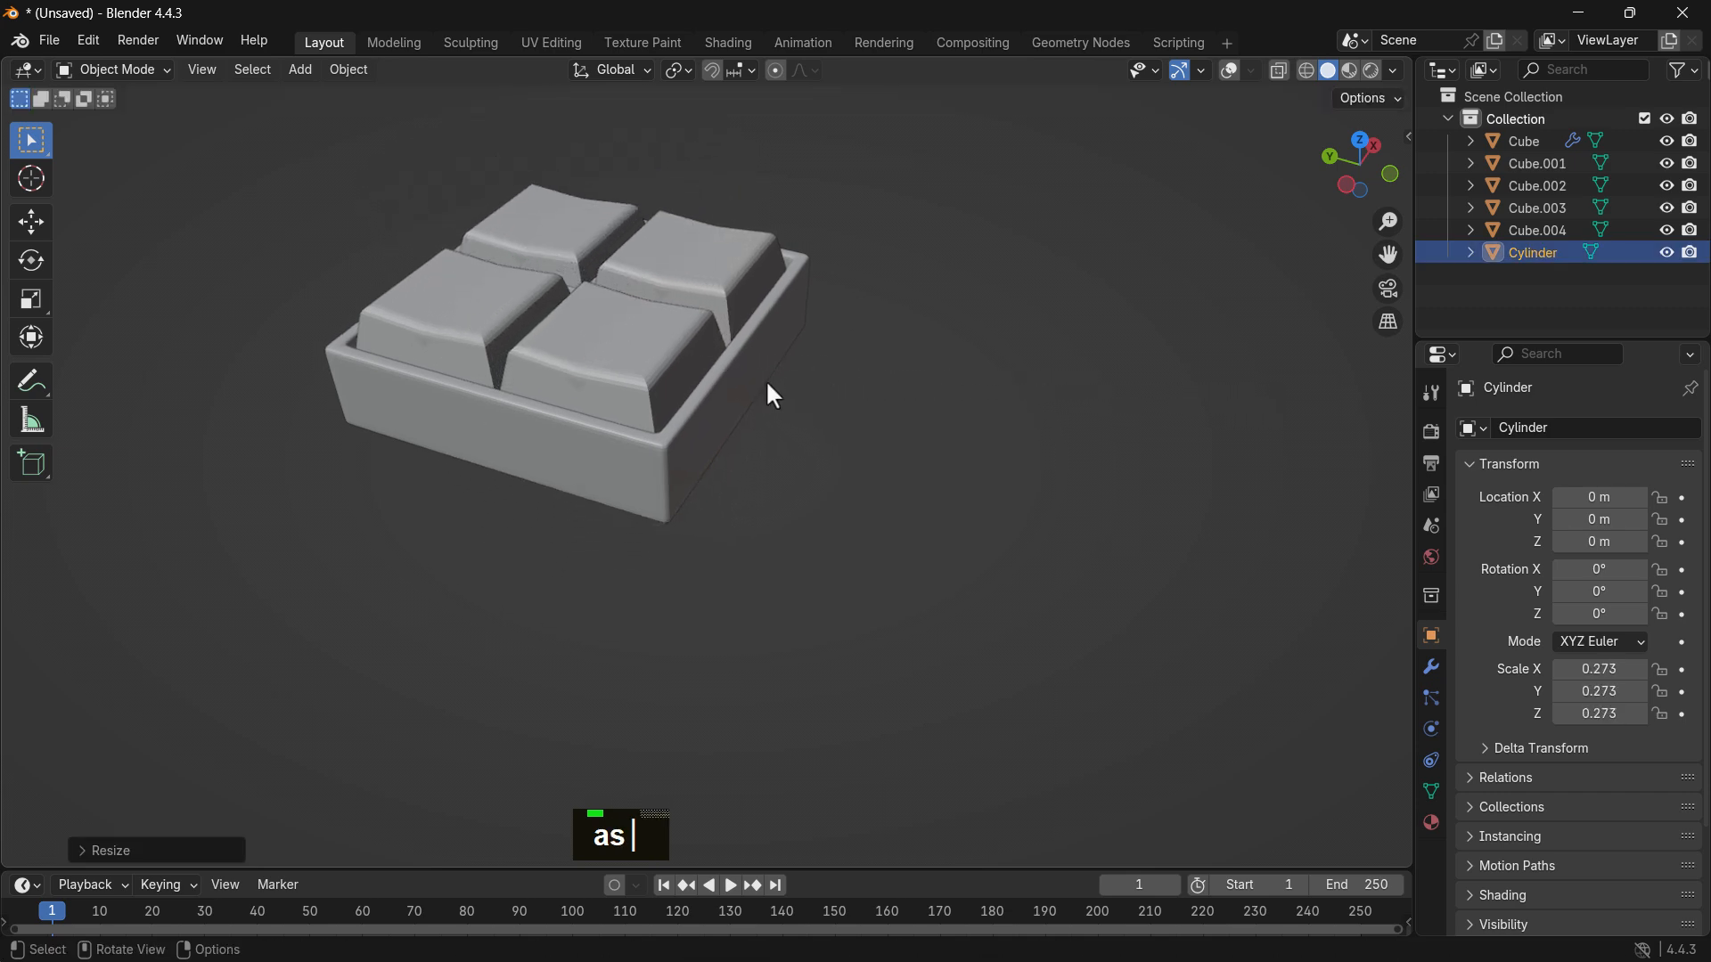
Step: Raise the cylinder along Z to about 0.774 m and rotate it 90° about the X axis
key("g")
key("z")
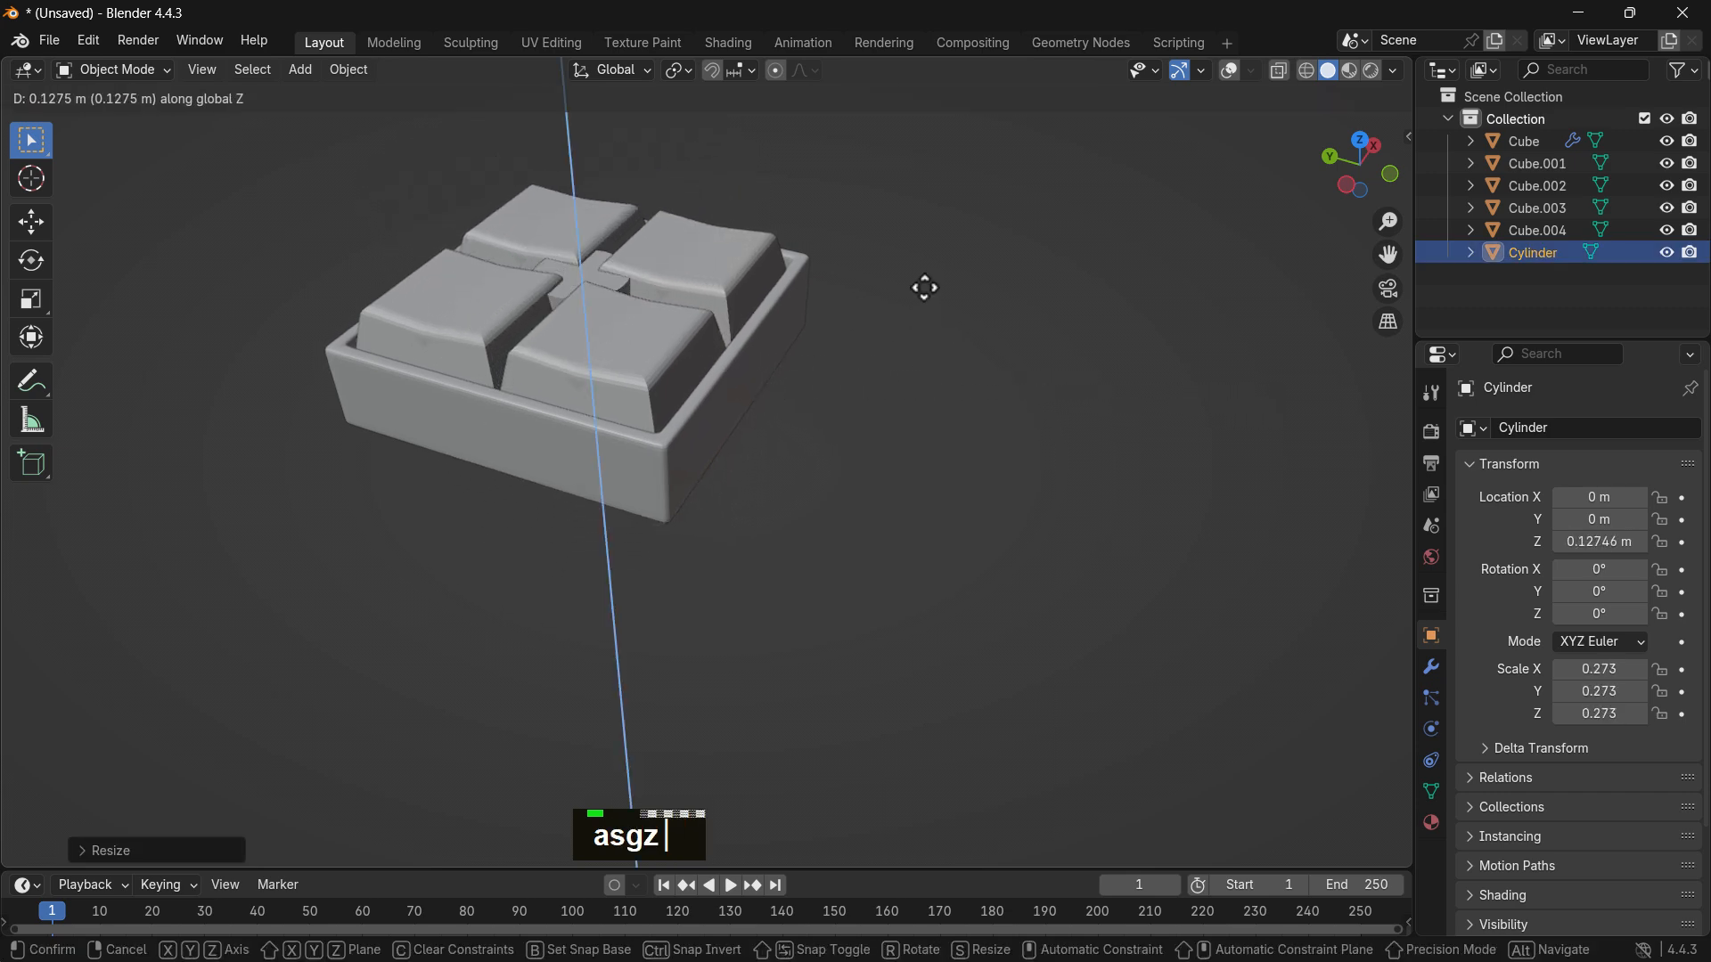
left_click(916, 266)
middle_click_drag(909, 257, 912, 344, "shift")
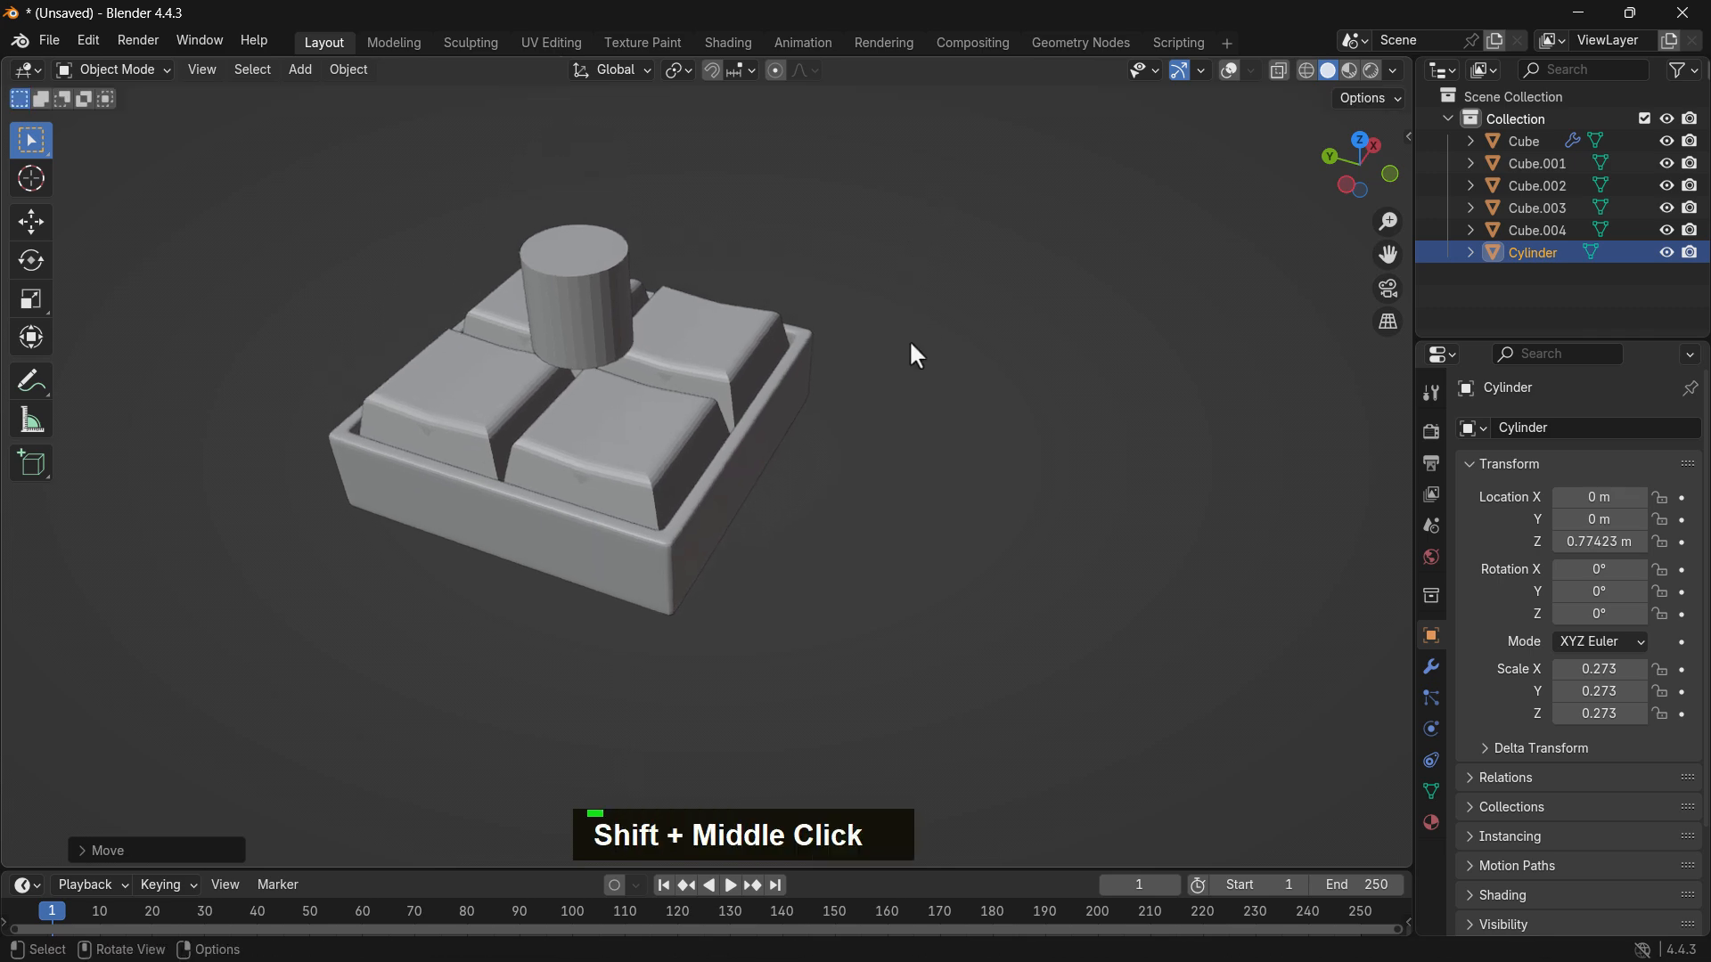
key("r")
type("x")
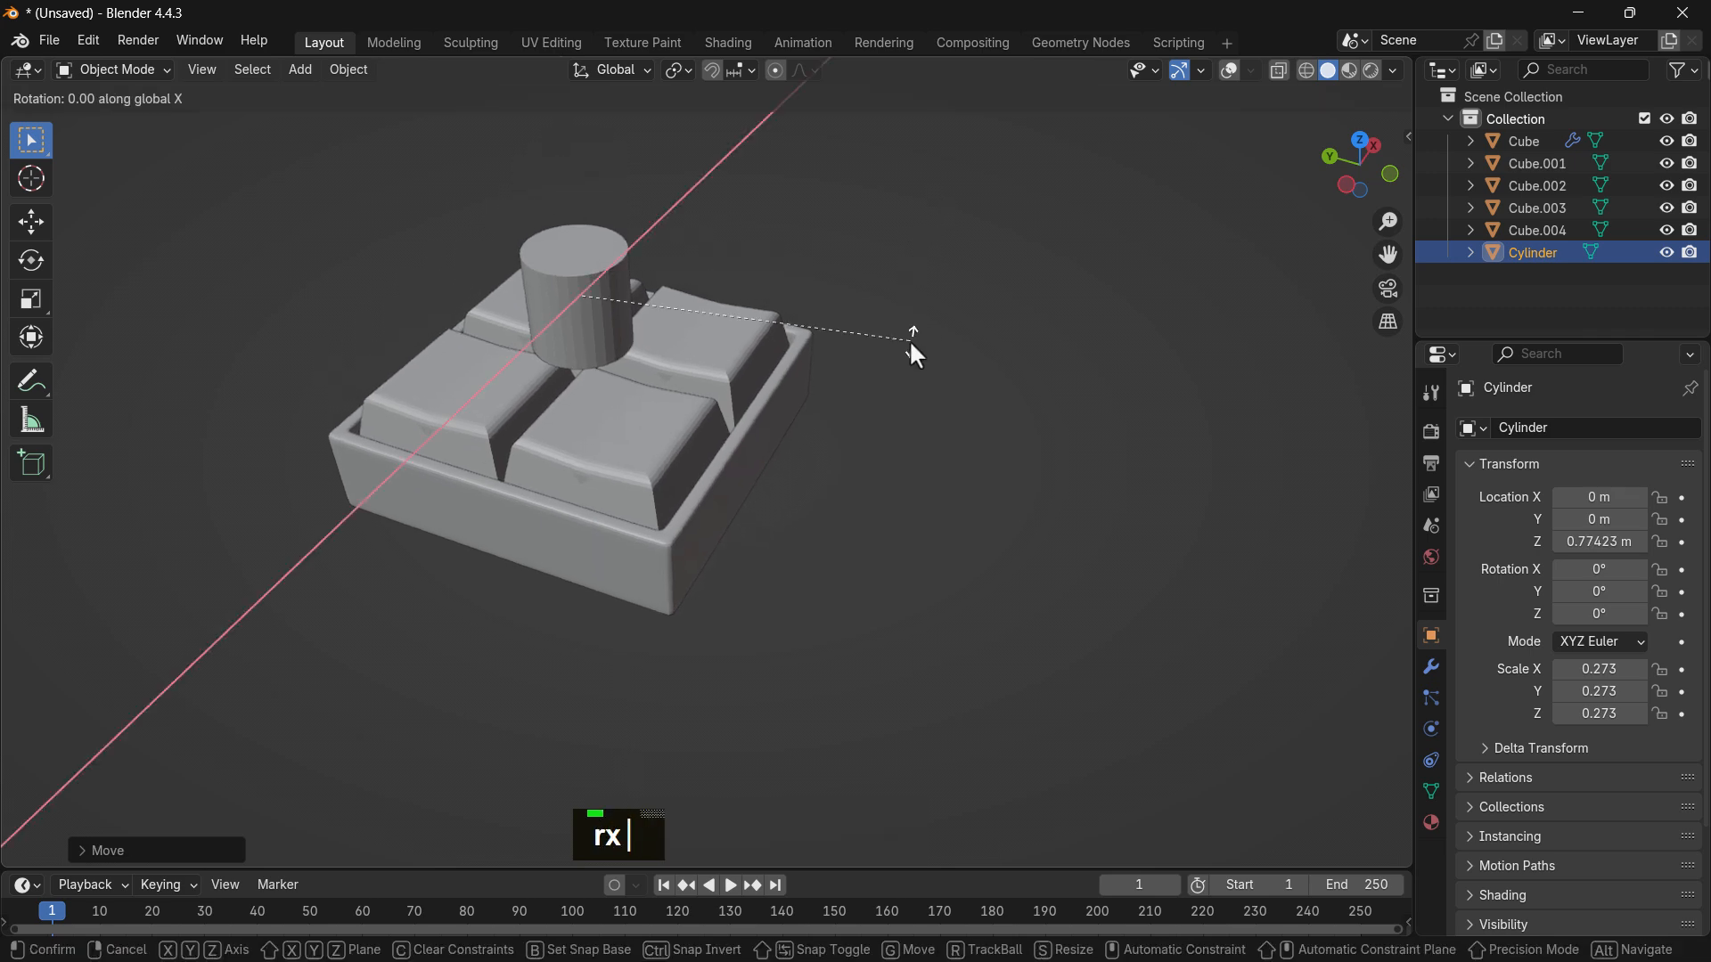
type("90")
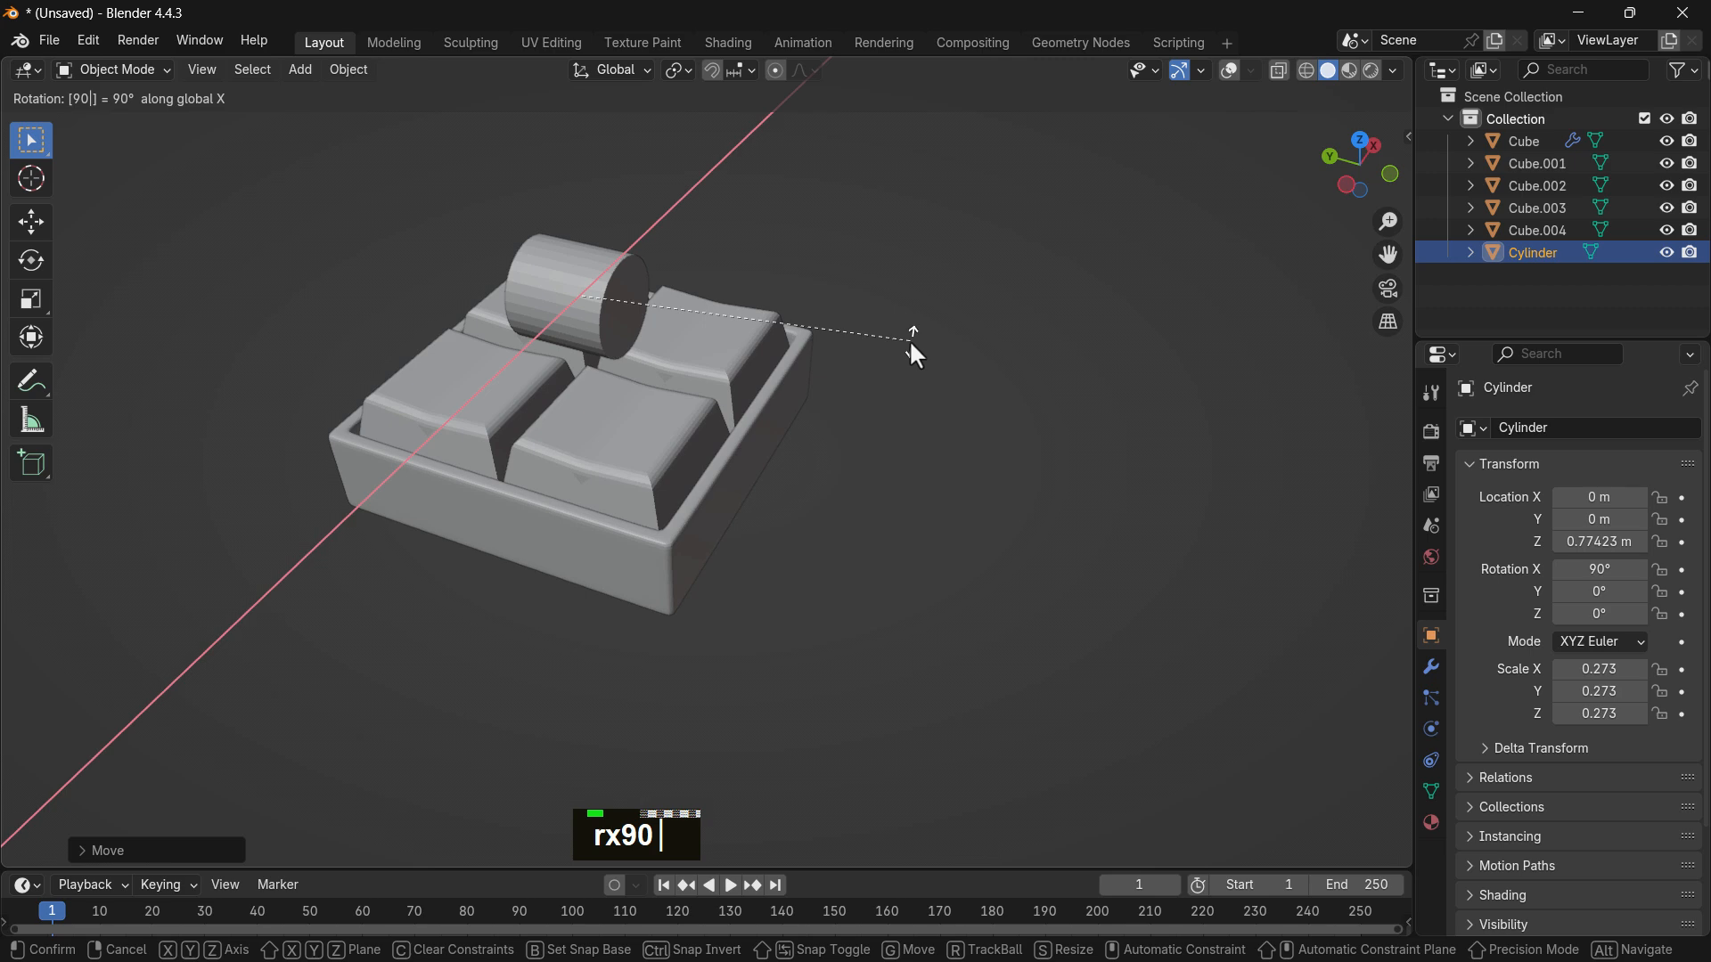
key("Return")
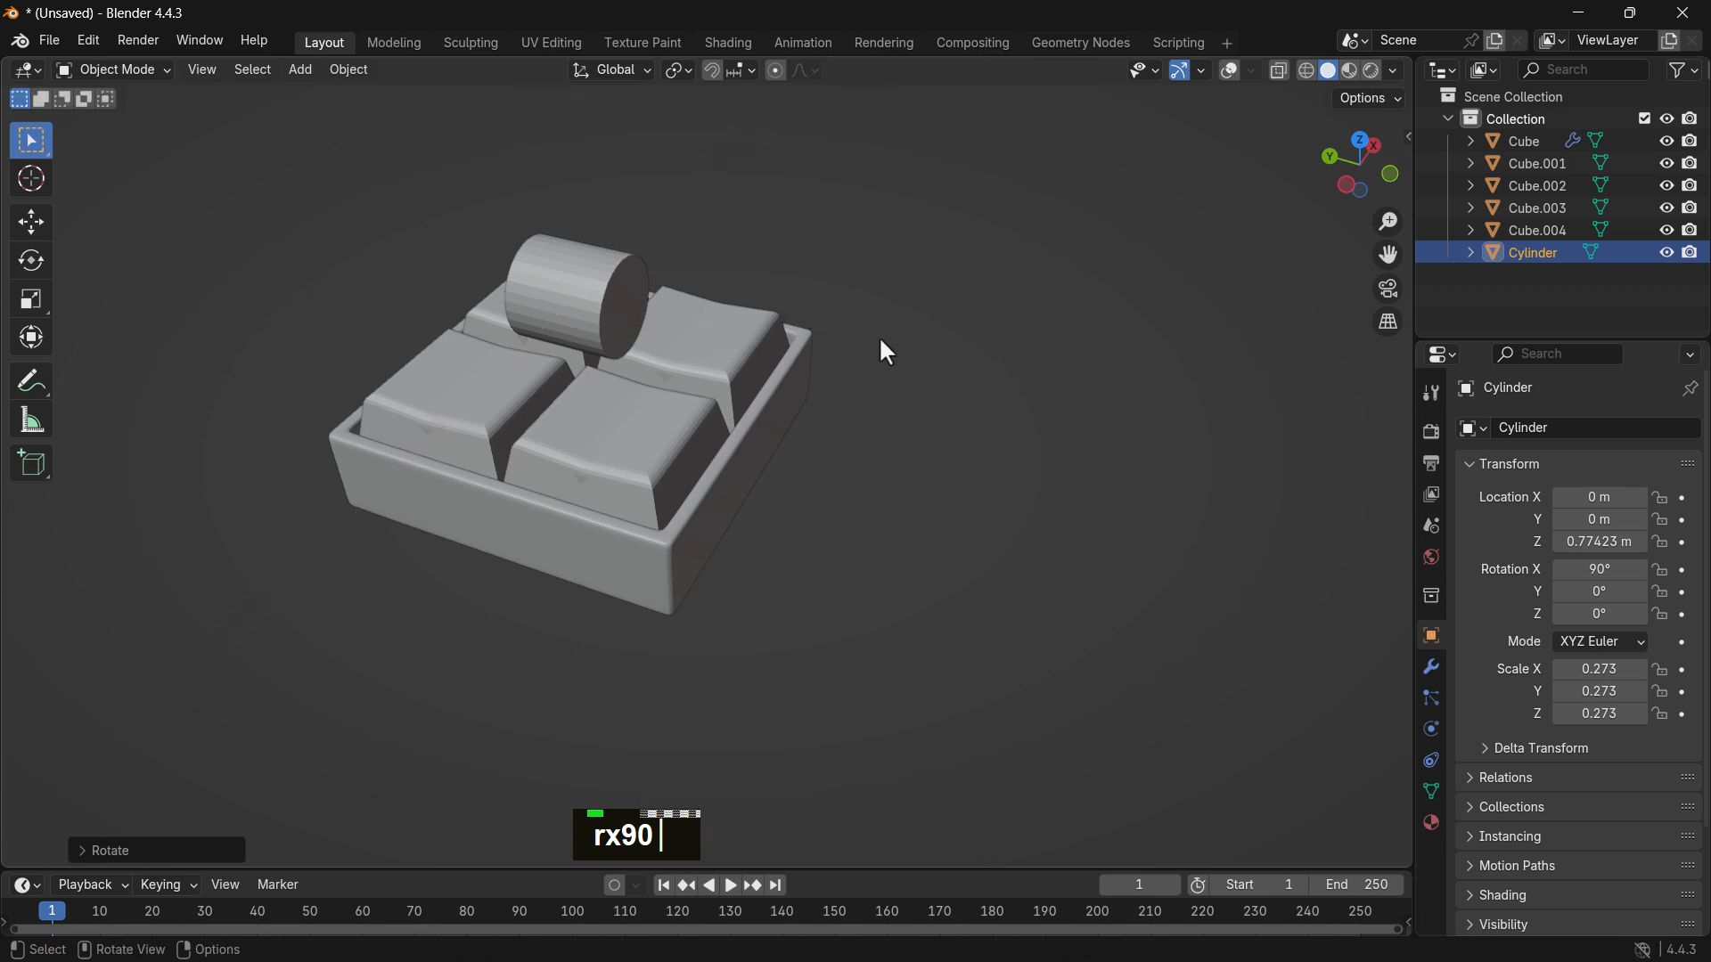
Step: Scale the cylinder down to about 0.090 and, in top view, place it outside the tray's -Y wall at about Y -1.067 m
key("s")
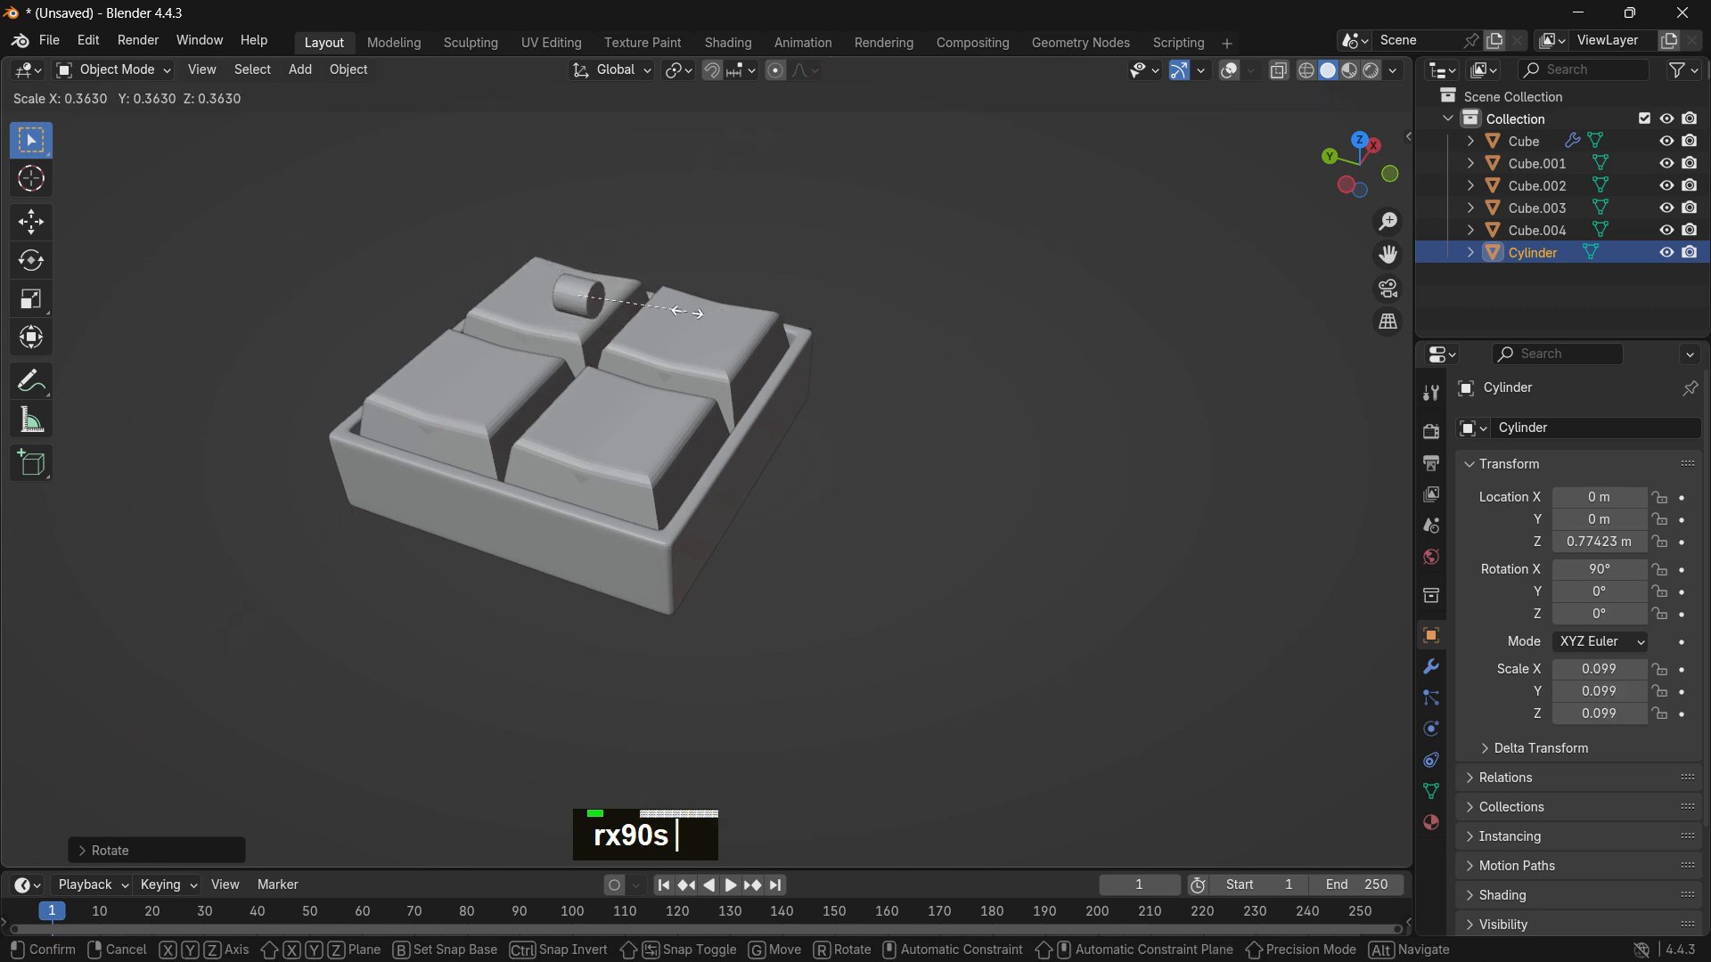
key("Return")
key("KP_7")
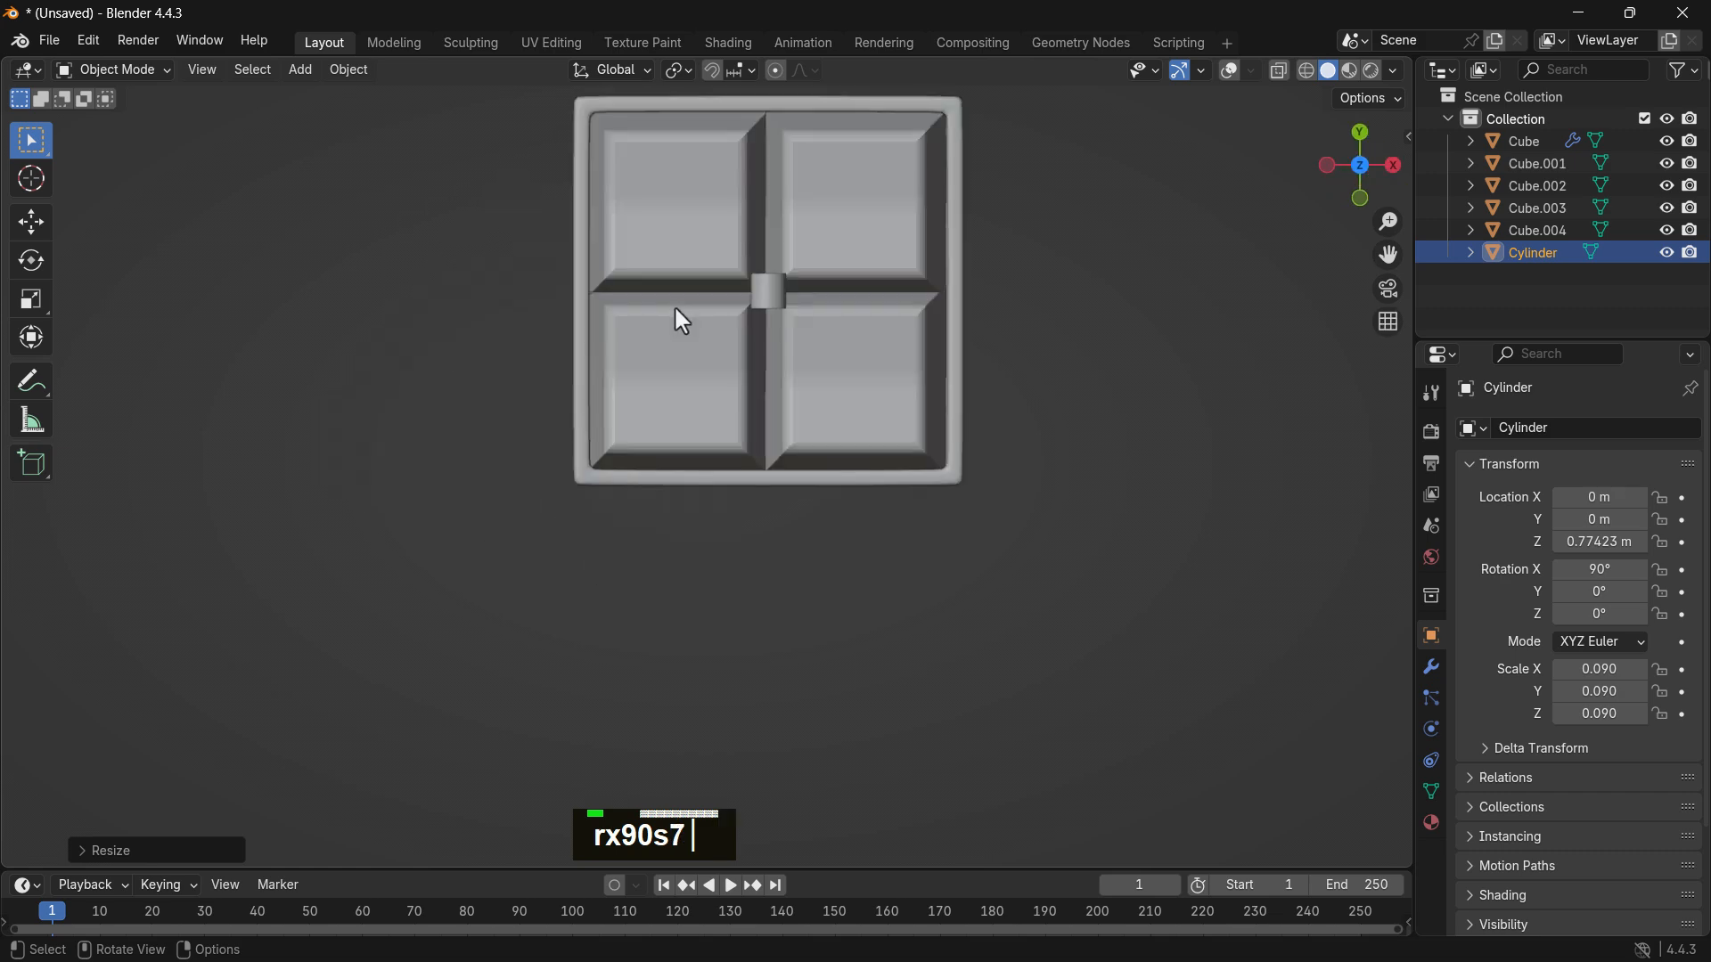
key("g")
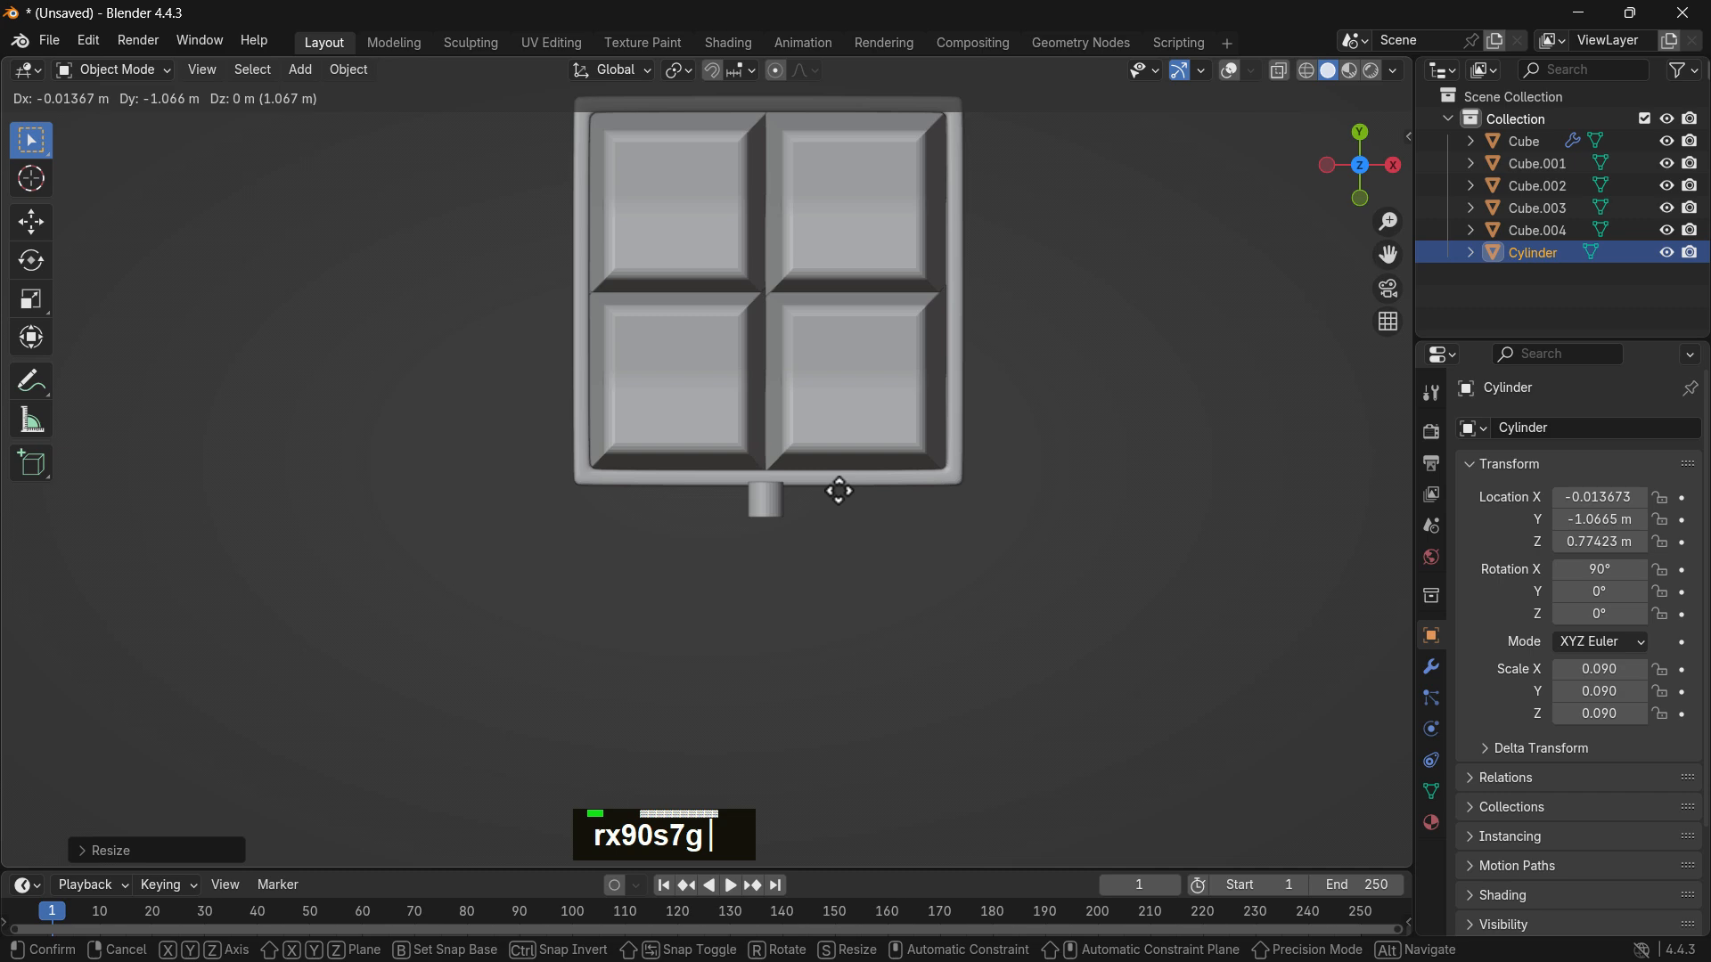
left_click(839, 491)
Step: Lower the small cylinder along Z to about 0.001 m, level with the tray's side wall
middle_click_drag(781, 611, 958, 401)
key("g")
key("z")
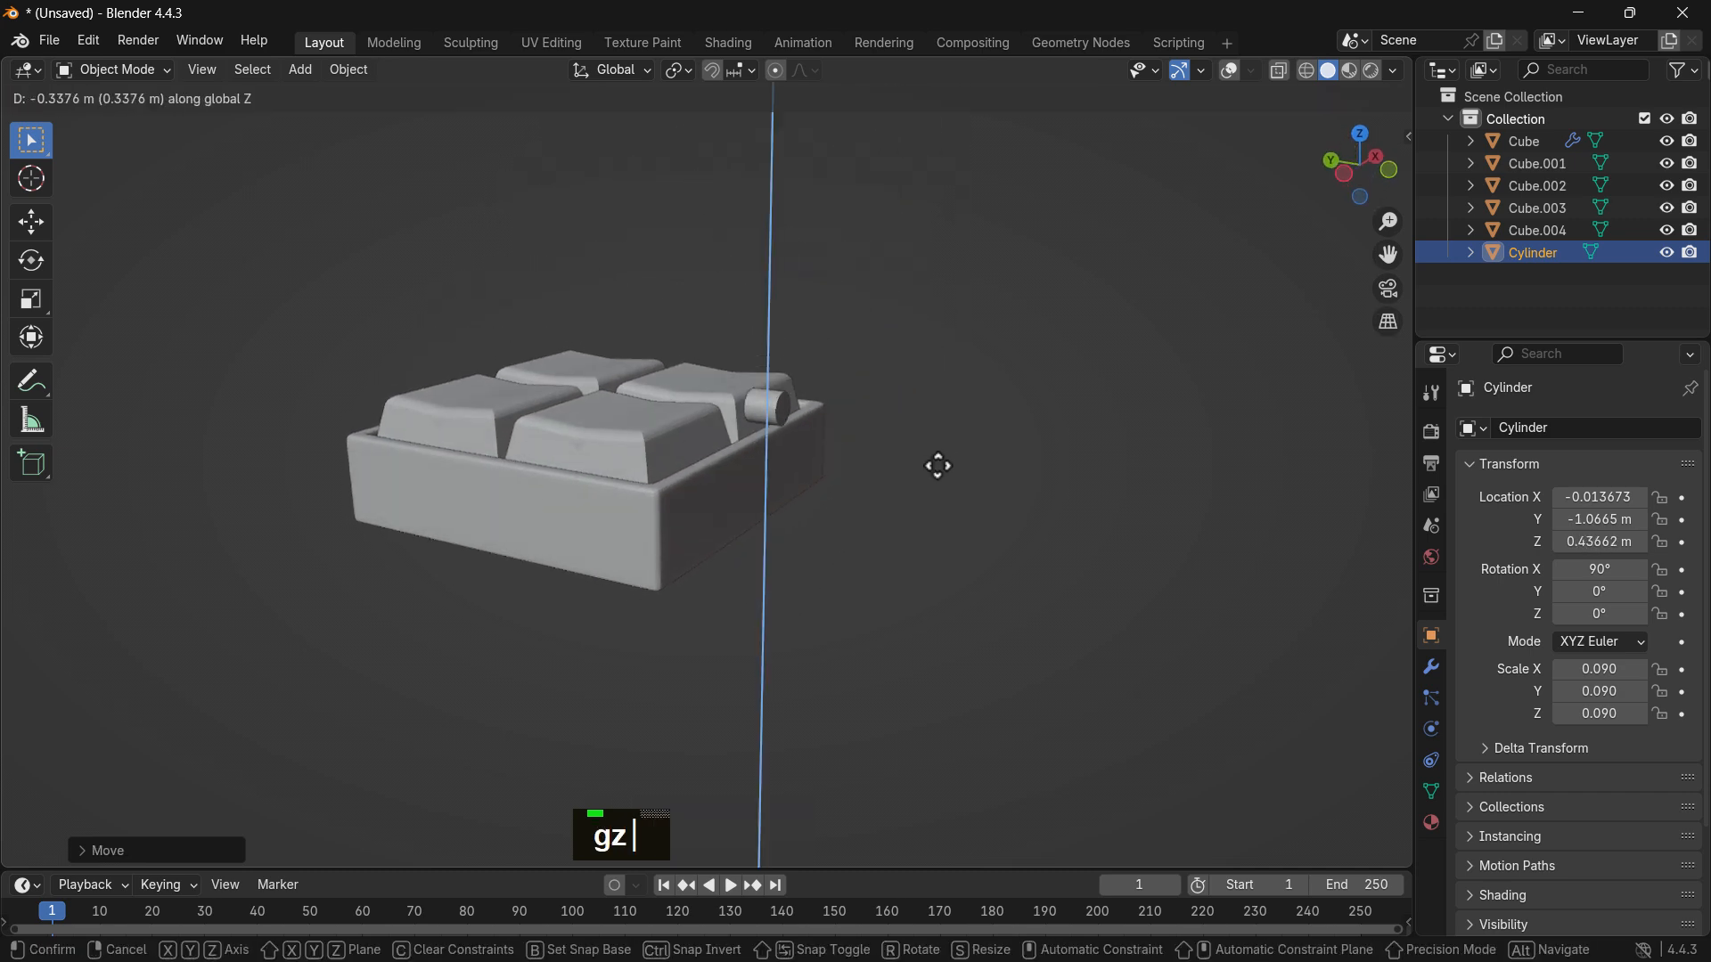
left_click(928, 526)
scroll(803, 467, "up", 2)
middle_click_drag(804, 467, 860, 608)
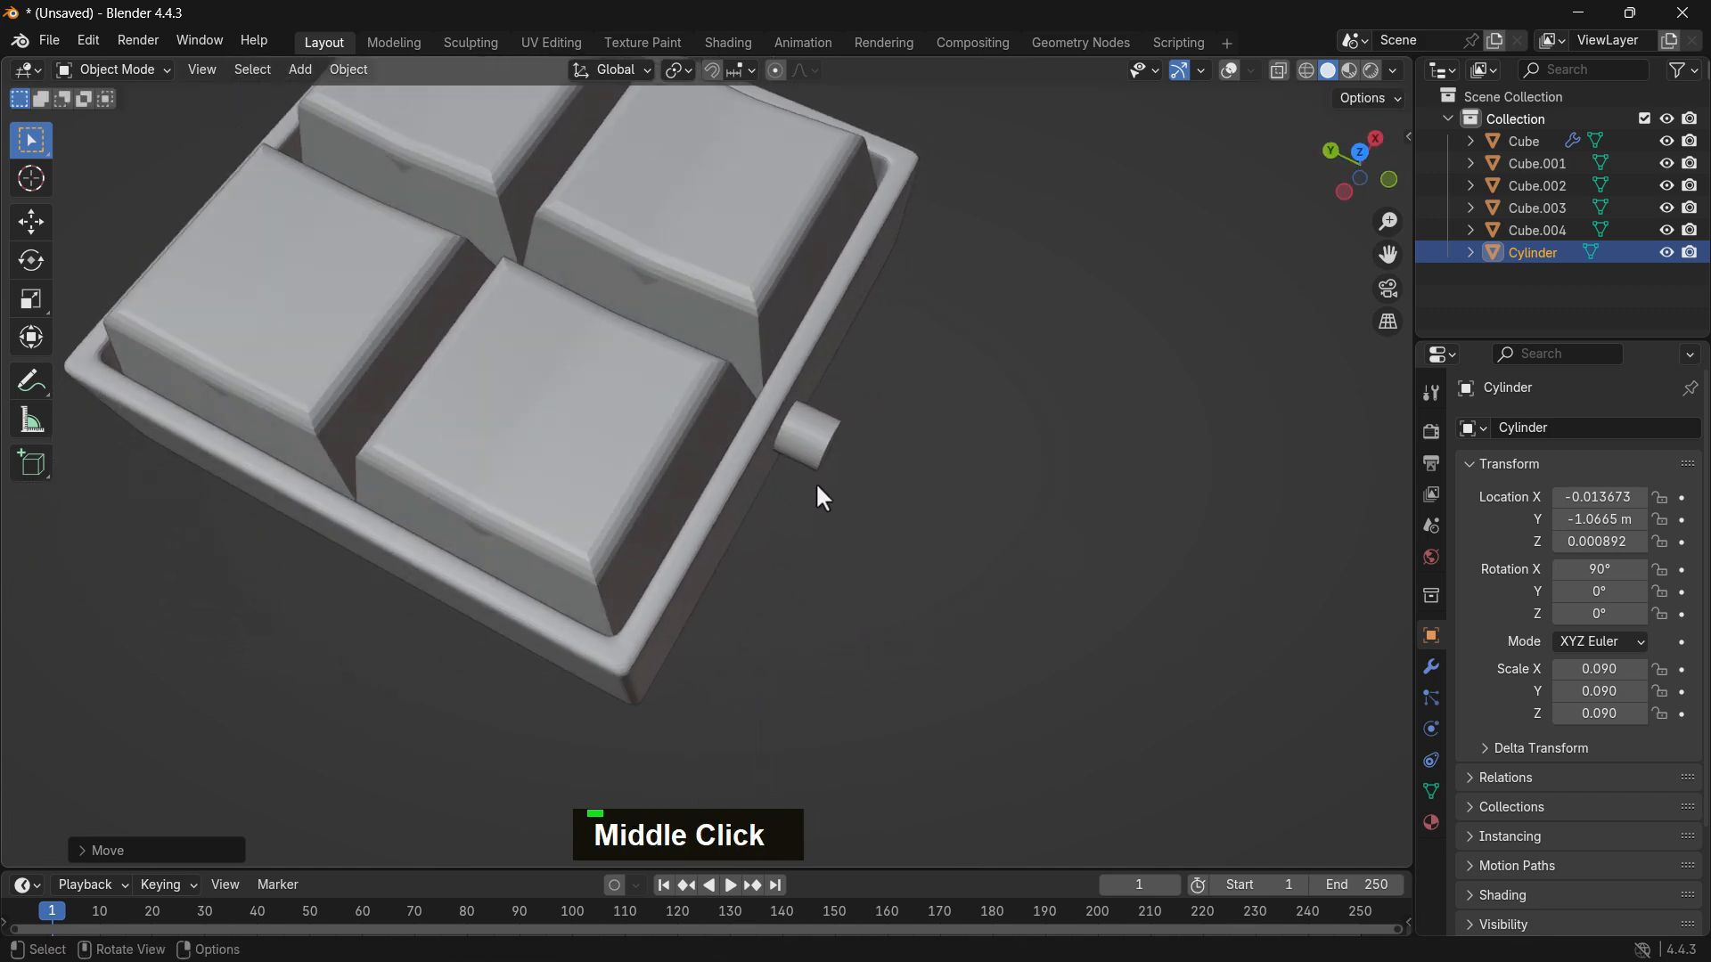
Step: Show the viewport overlays again and enlarge the small cylinder slightly to a scale of about 0.091
left_click(805, 442)
left_click(1229, 71)
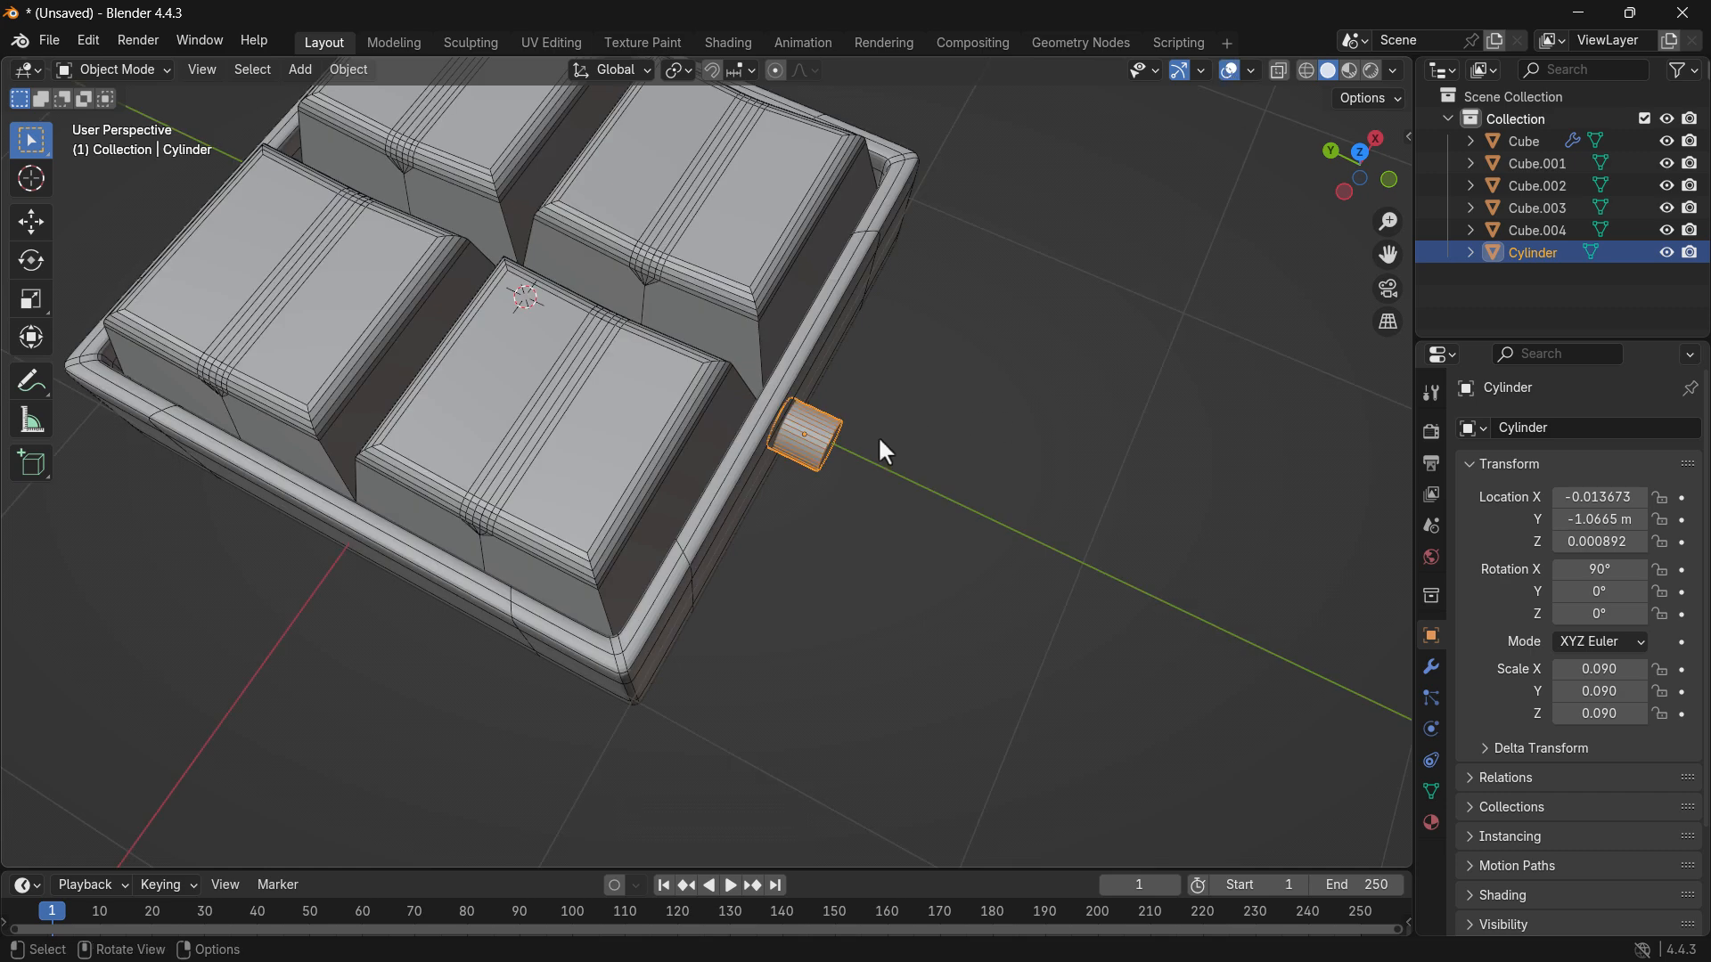
key("s")
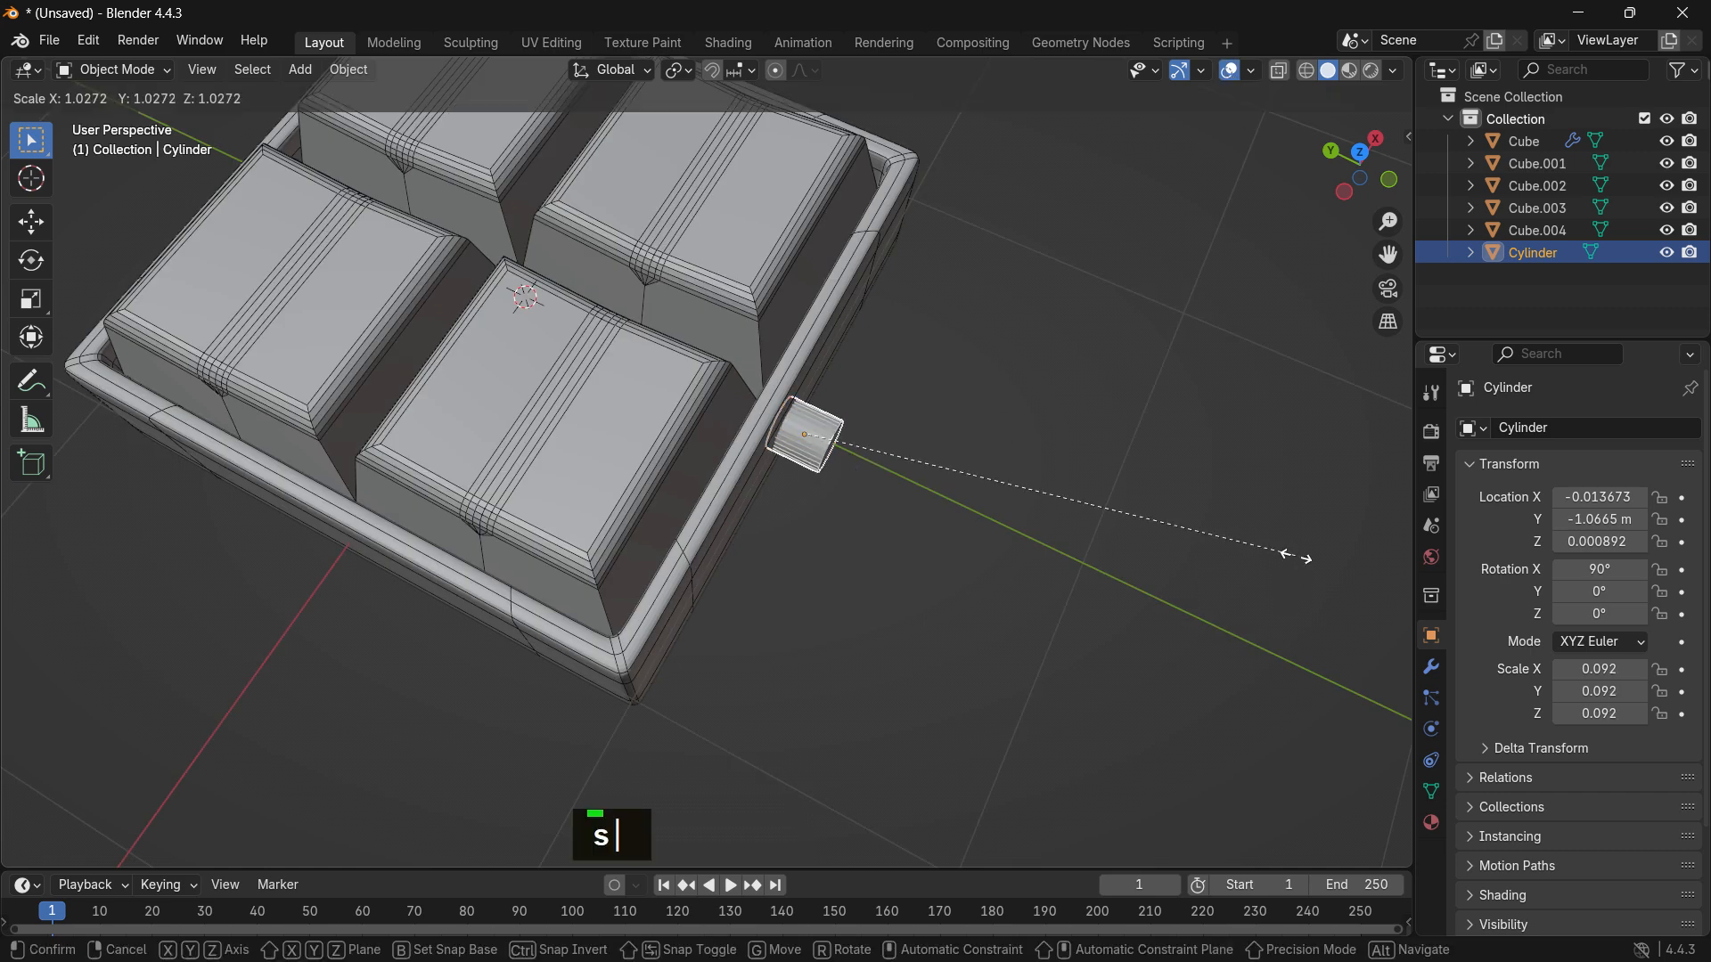
left_click(1292, 556)
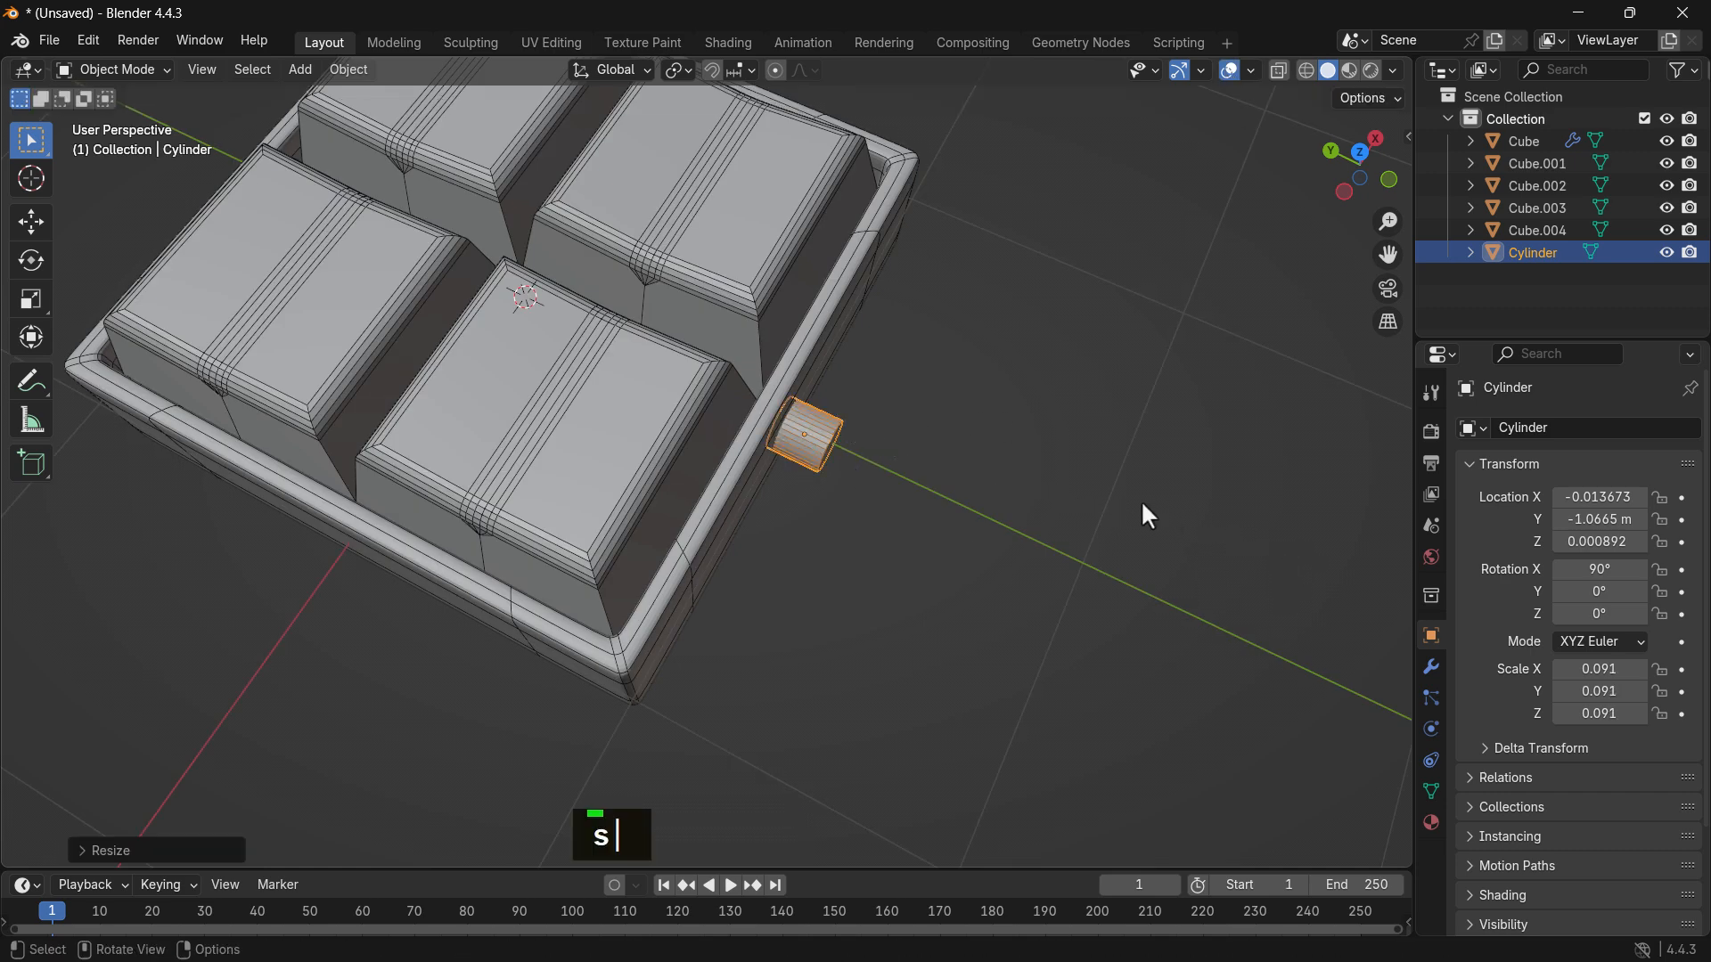
Step: Duplicate the small cylinder and place the copy about 0.302 m farther out along -Y
key("shift+d")
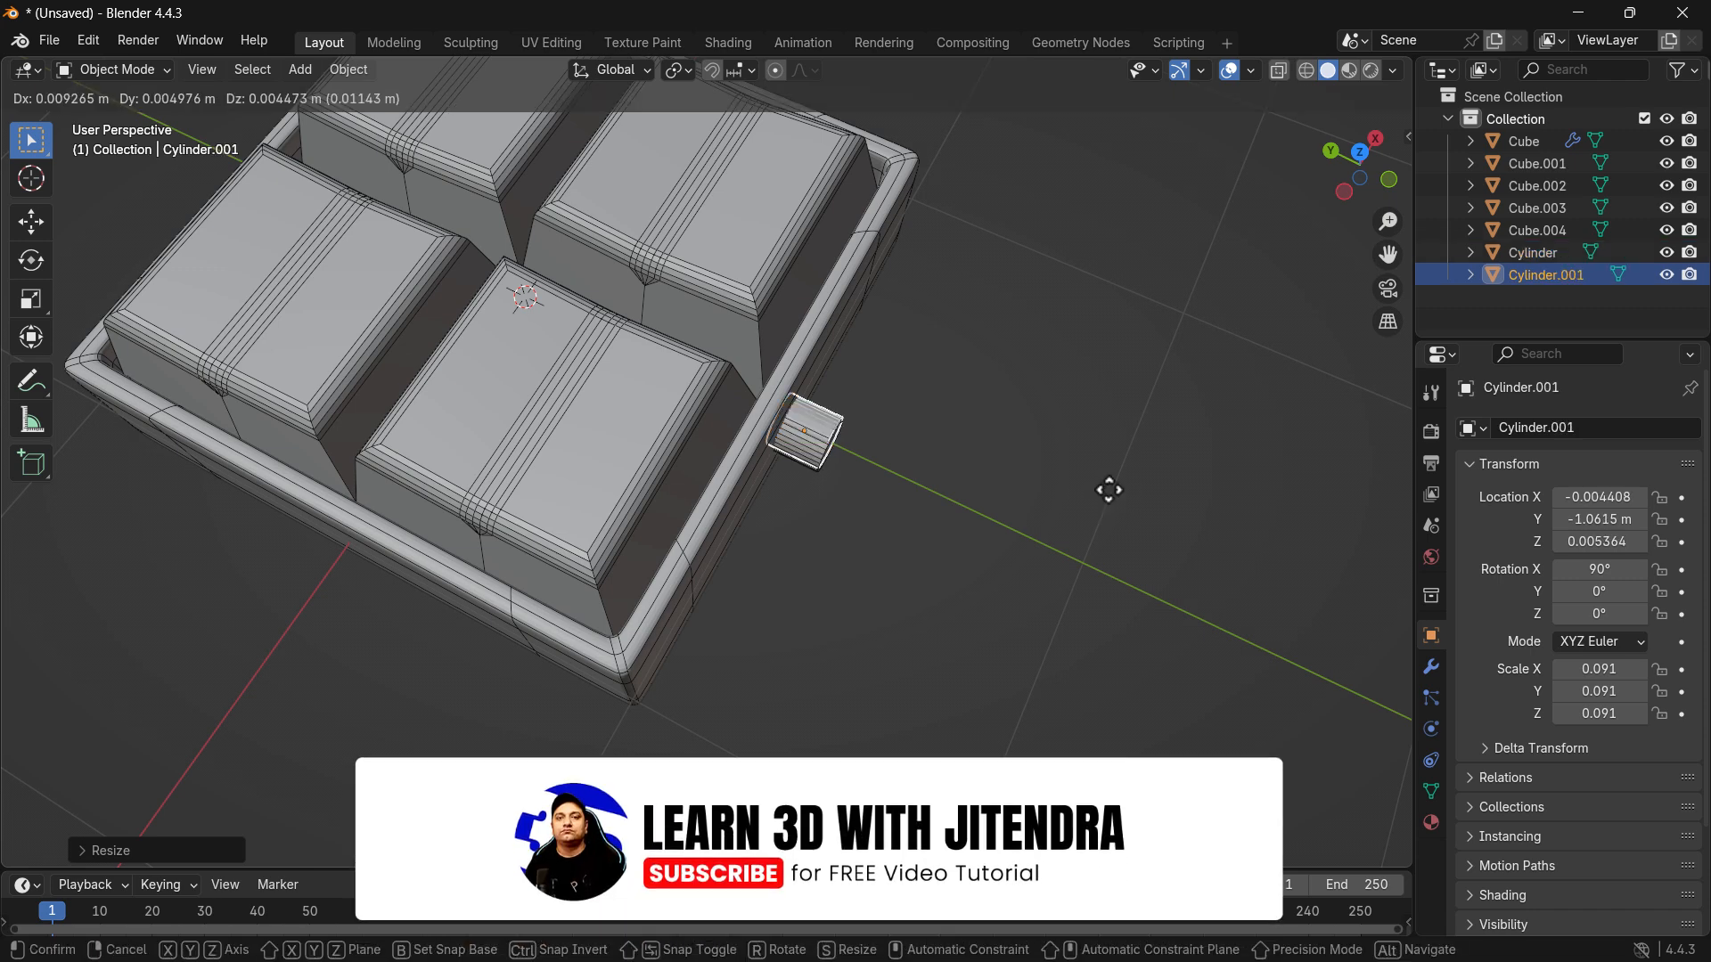
key("y")
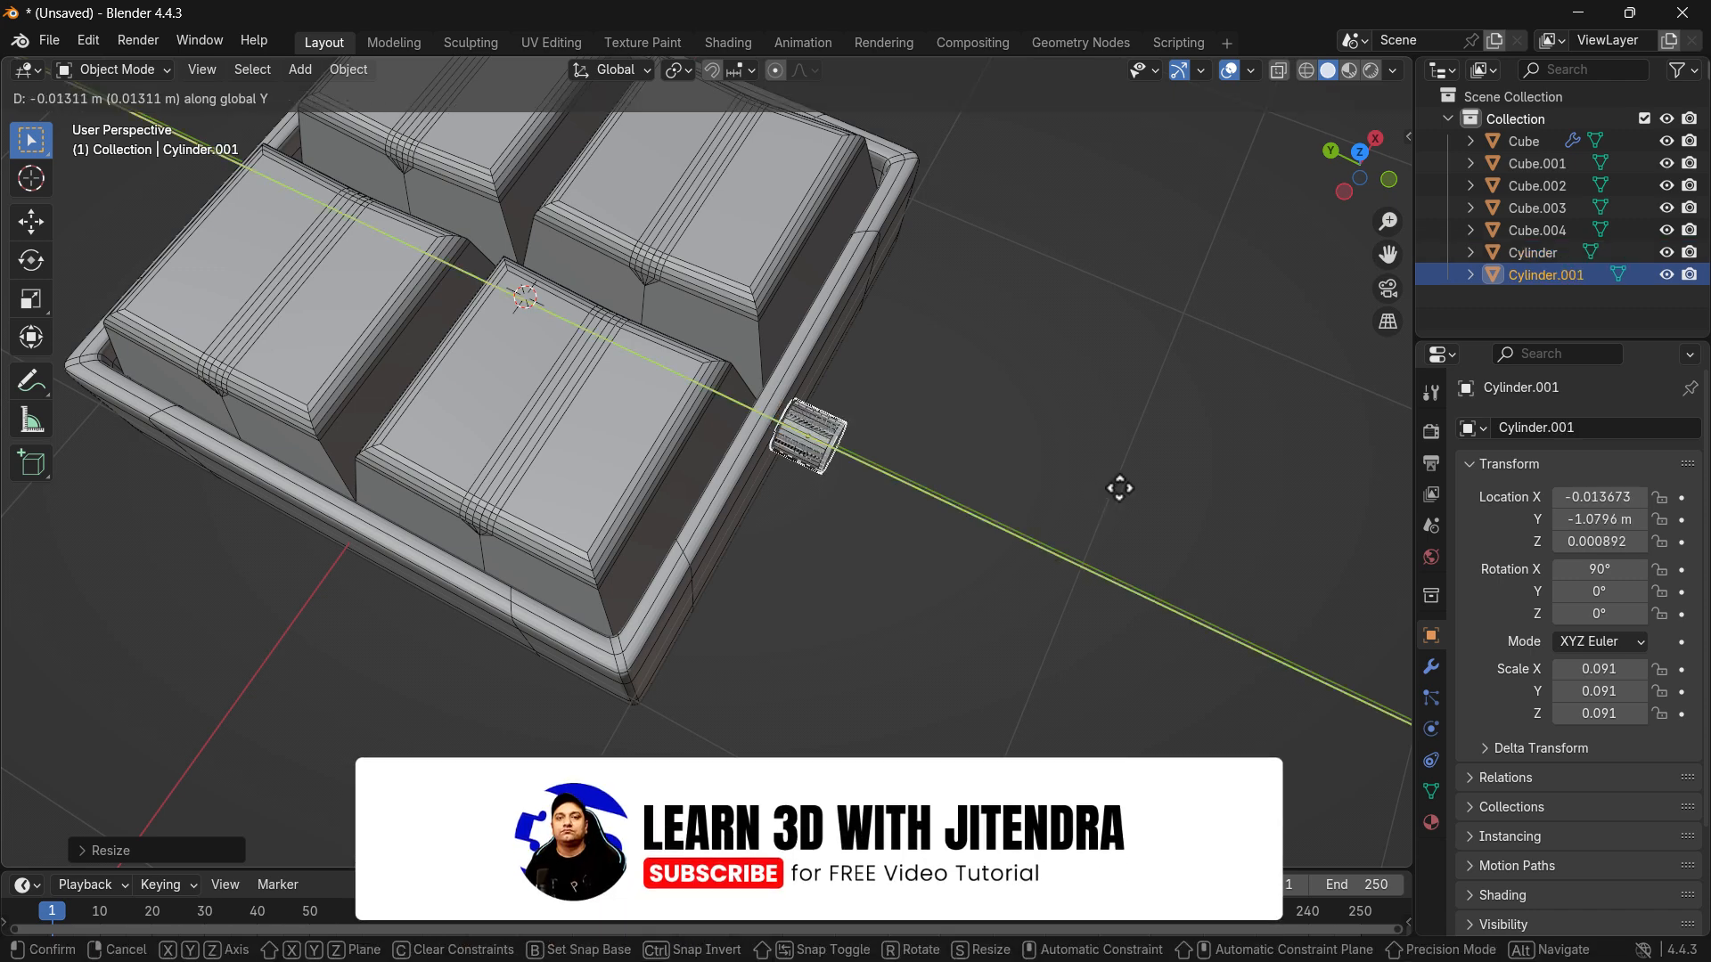
left_click(1254, 554)
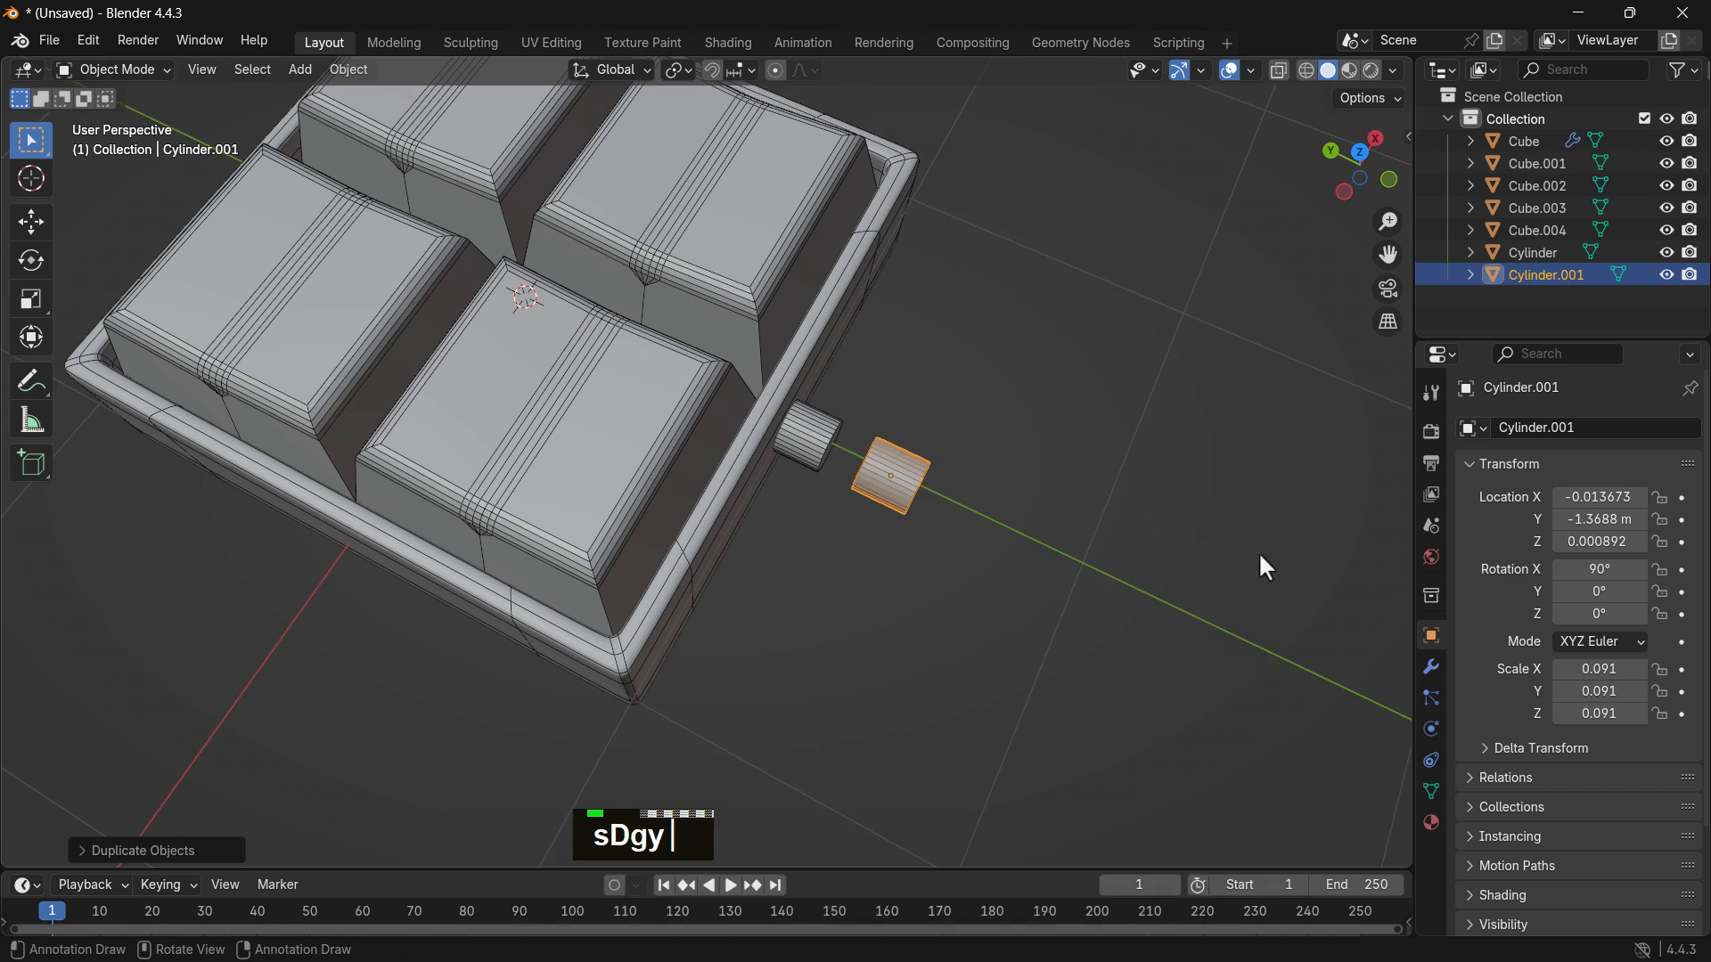
Step: Scale the copied cylinder down to about 0.047 and stretch it along Y to a length scale of about 0.672
key("s")
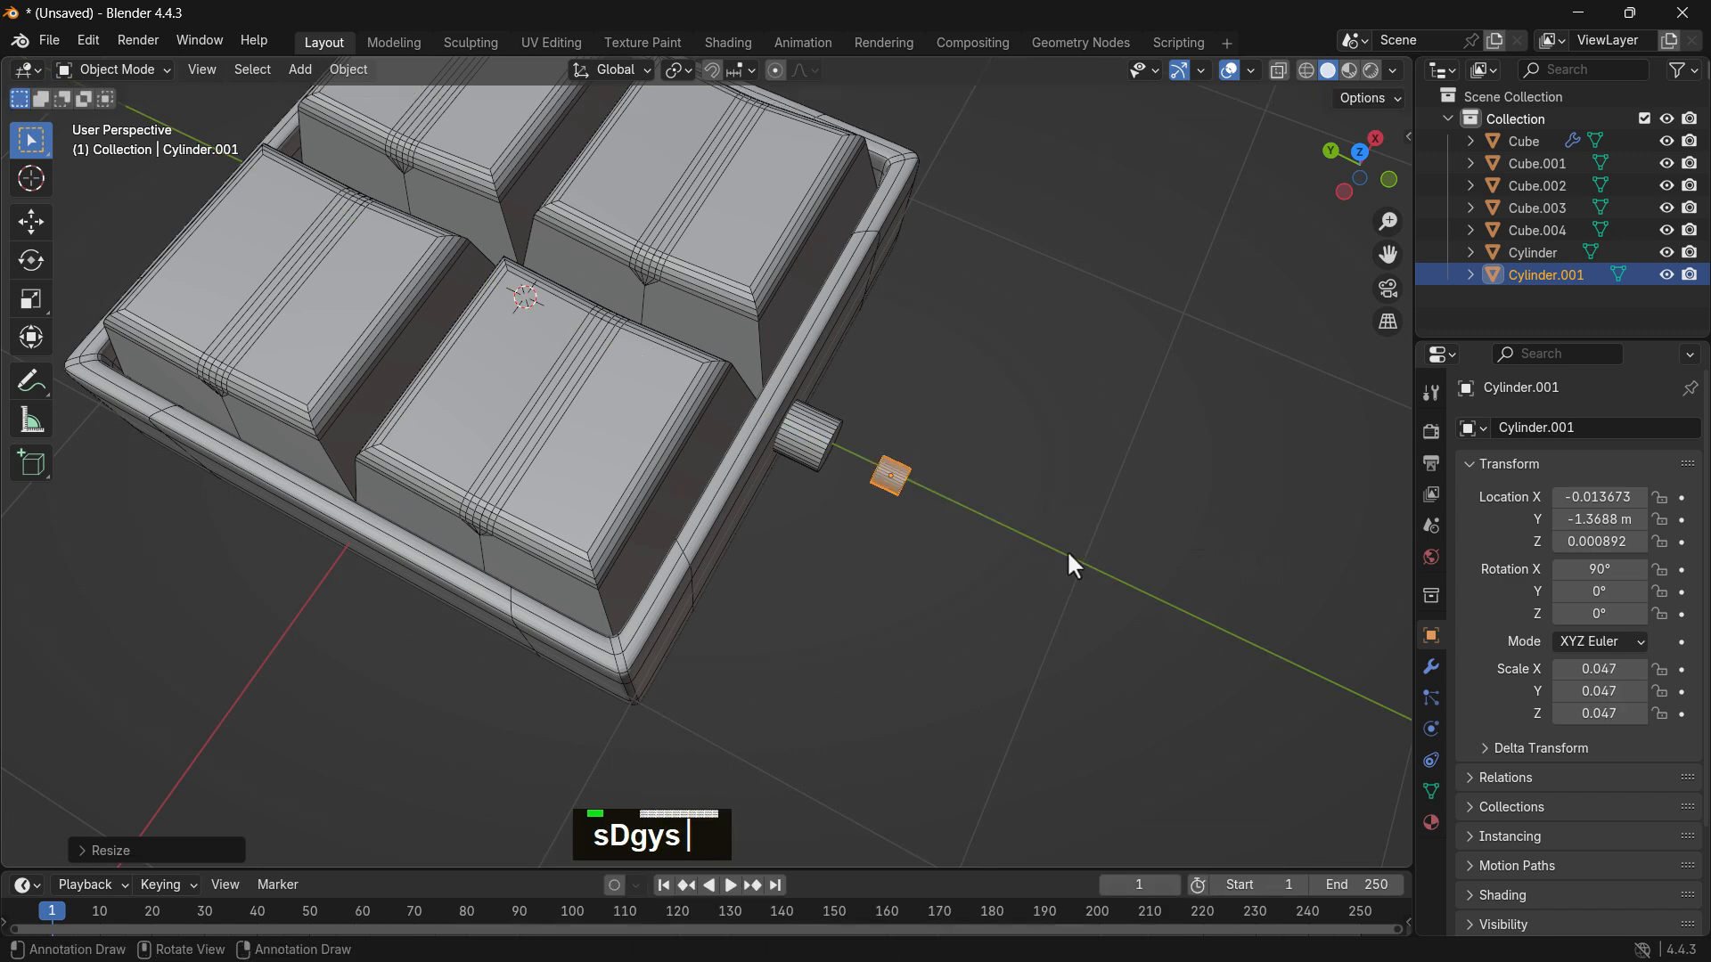
key("s")
key("y")
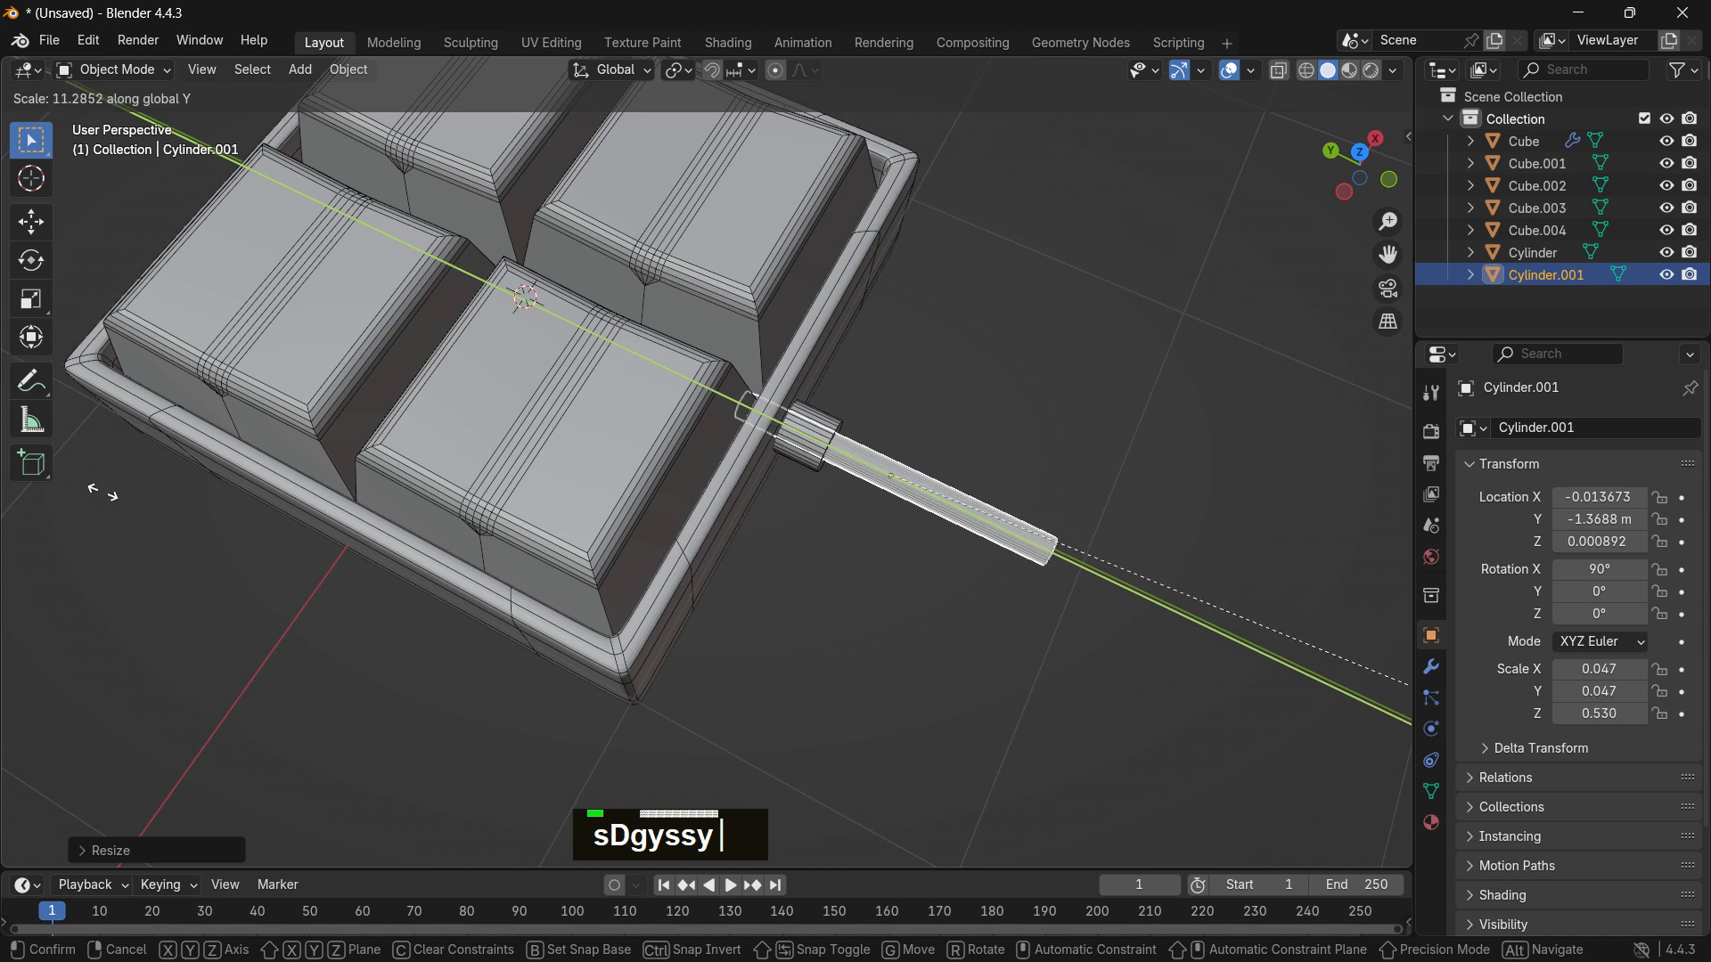
left_click(584, 547)
Step: Move the thin rod outward along Y to about -1.810 m so it starts at the short cylinder's outer end
scroll(623, 383, "down", 2)
middle_click_drag(793, 423, 458, 234, "shift")
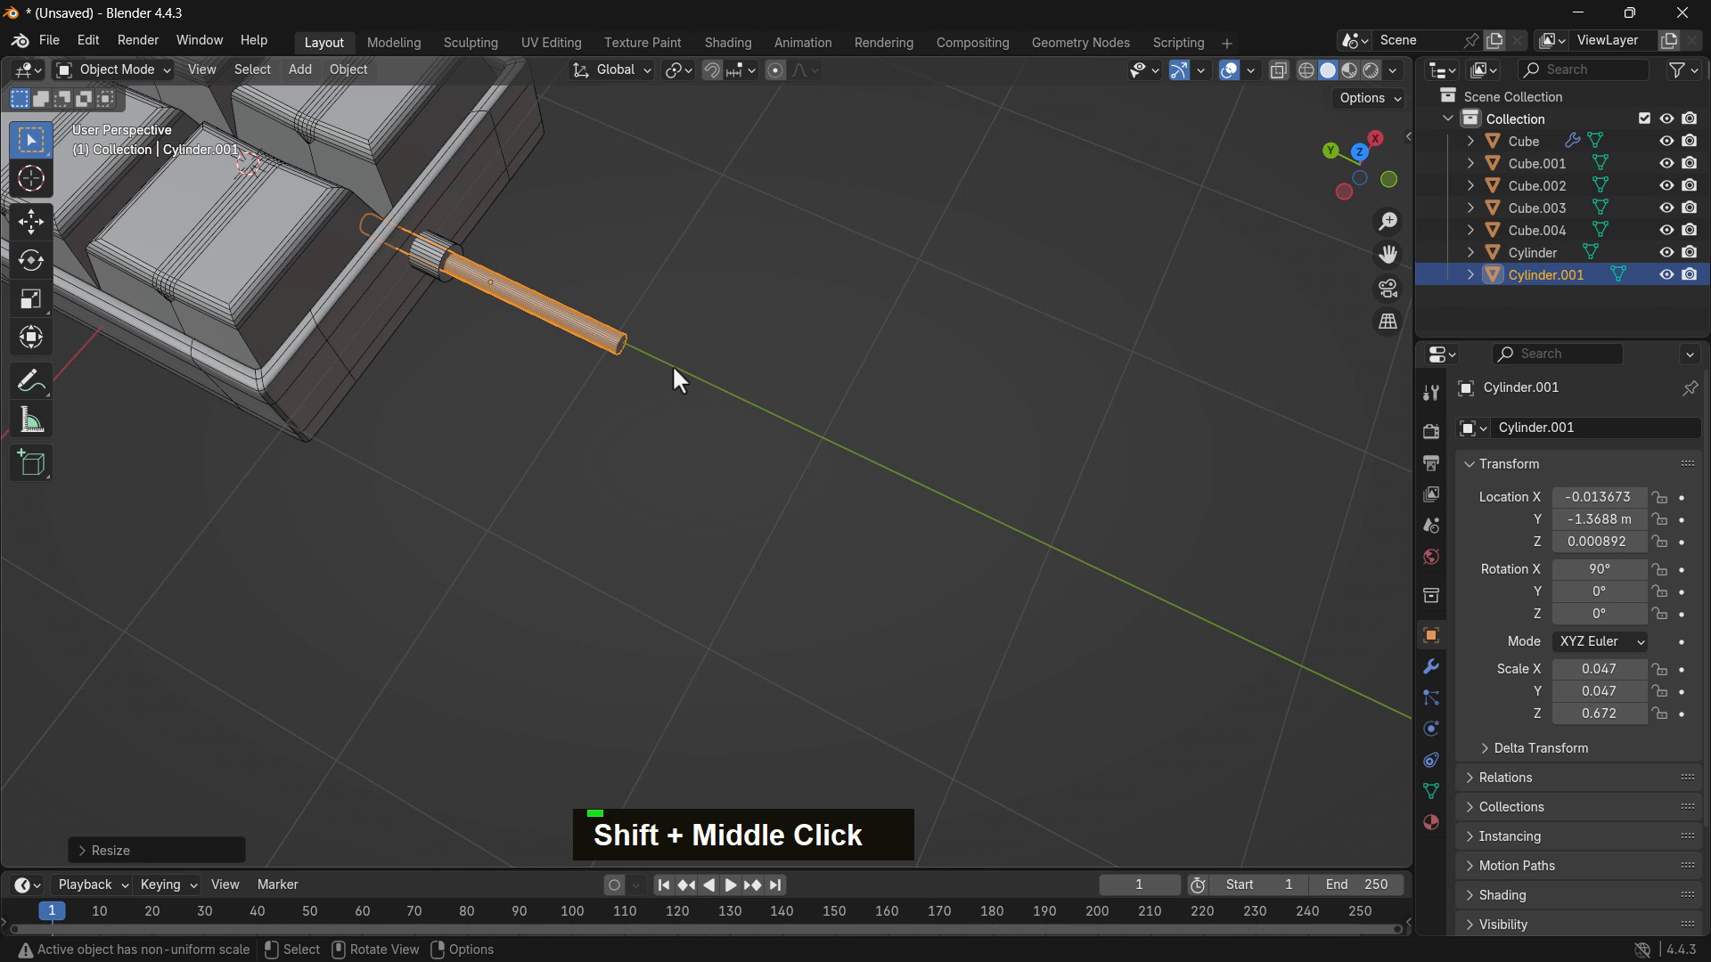
key("g")
key("y")
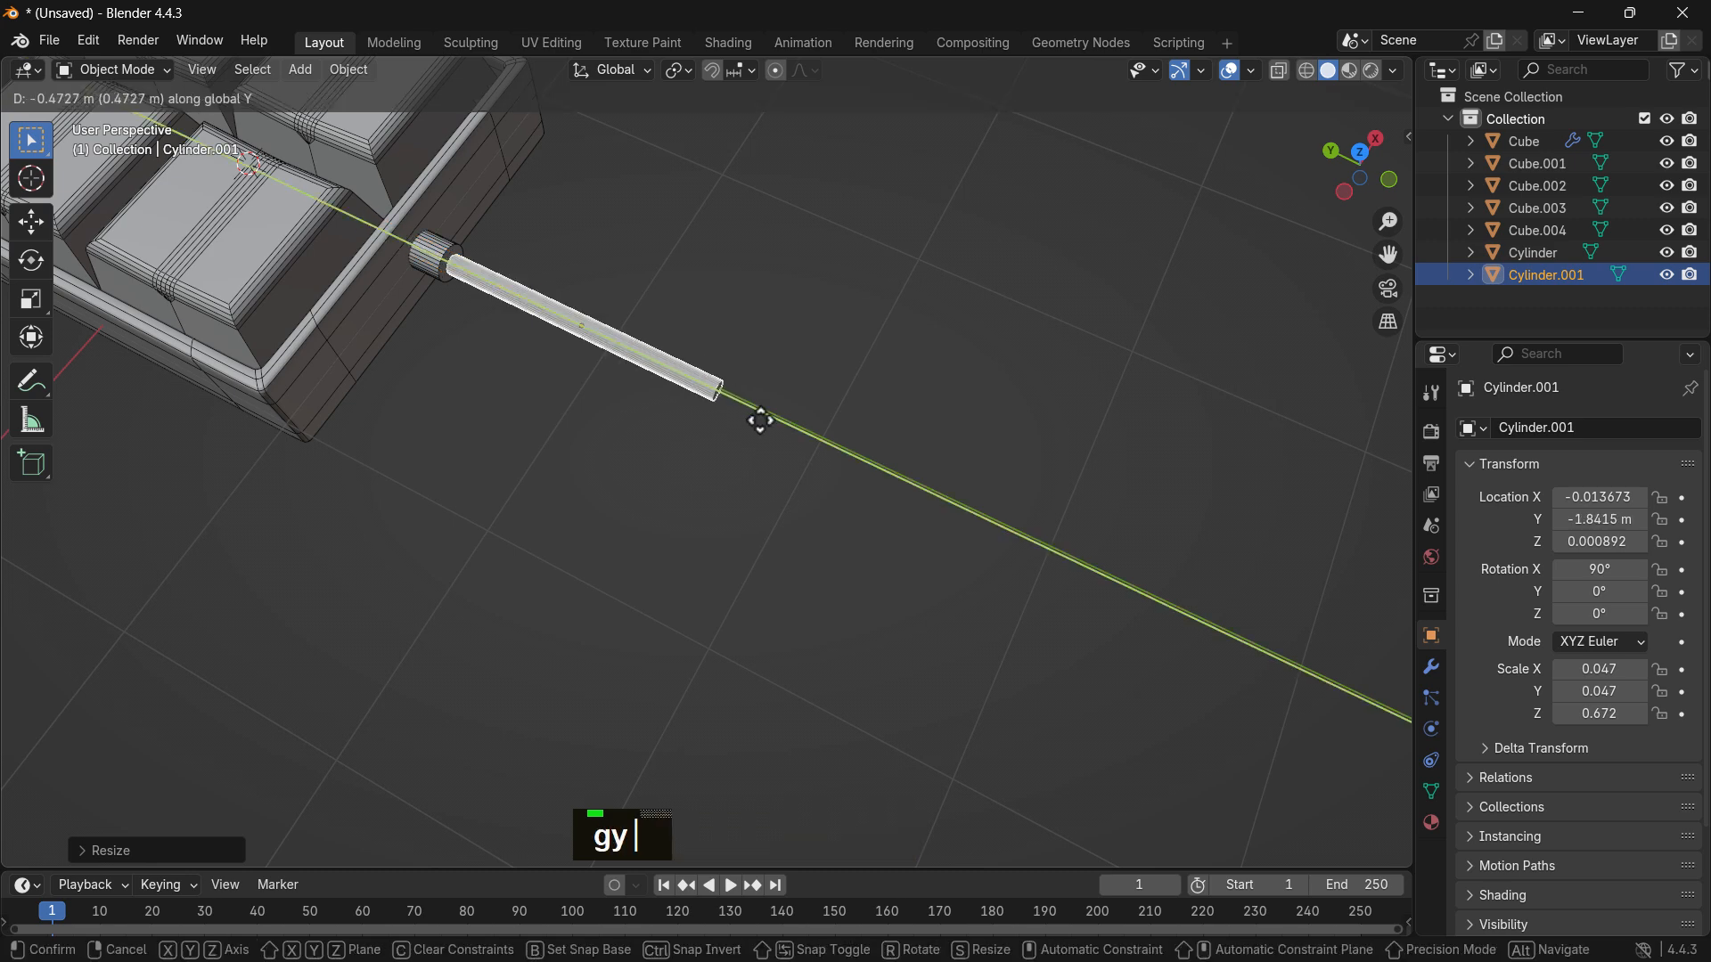
left_click(754, 418)
Step: Scale the rod to about 0.041 with a length scale of 0.581 and move it along Y to about -1.714 m
key("s")
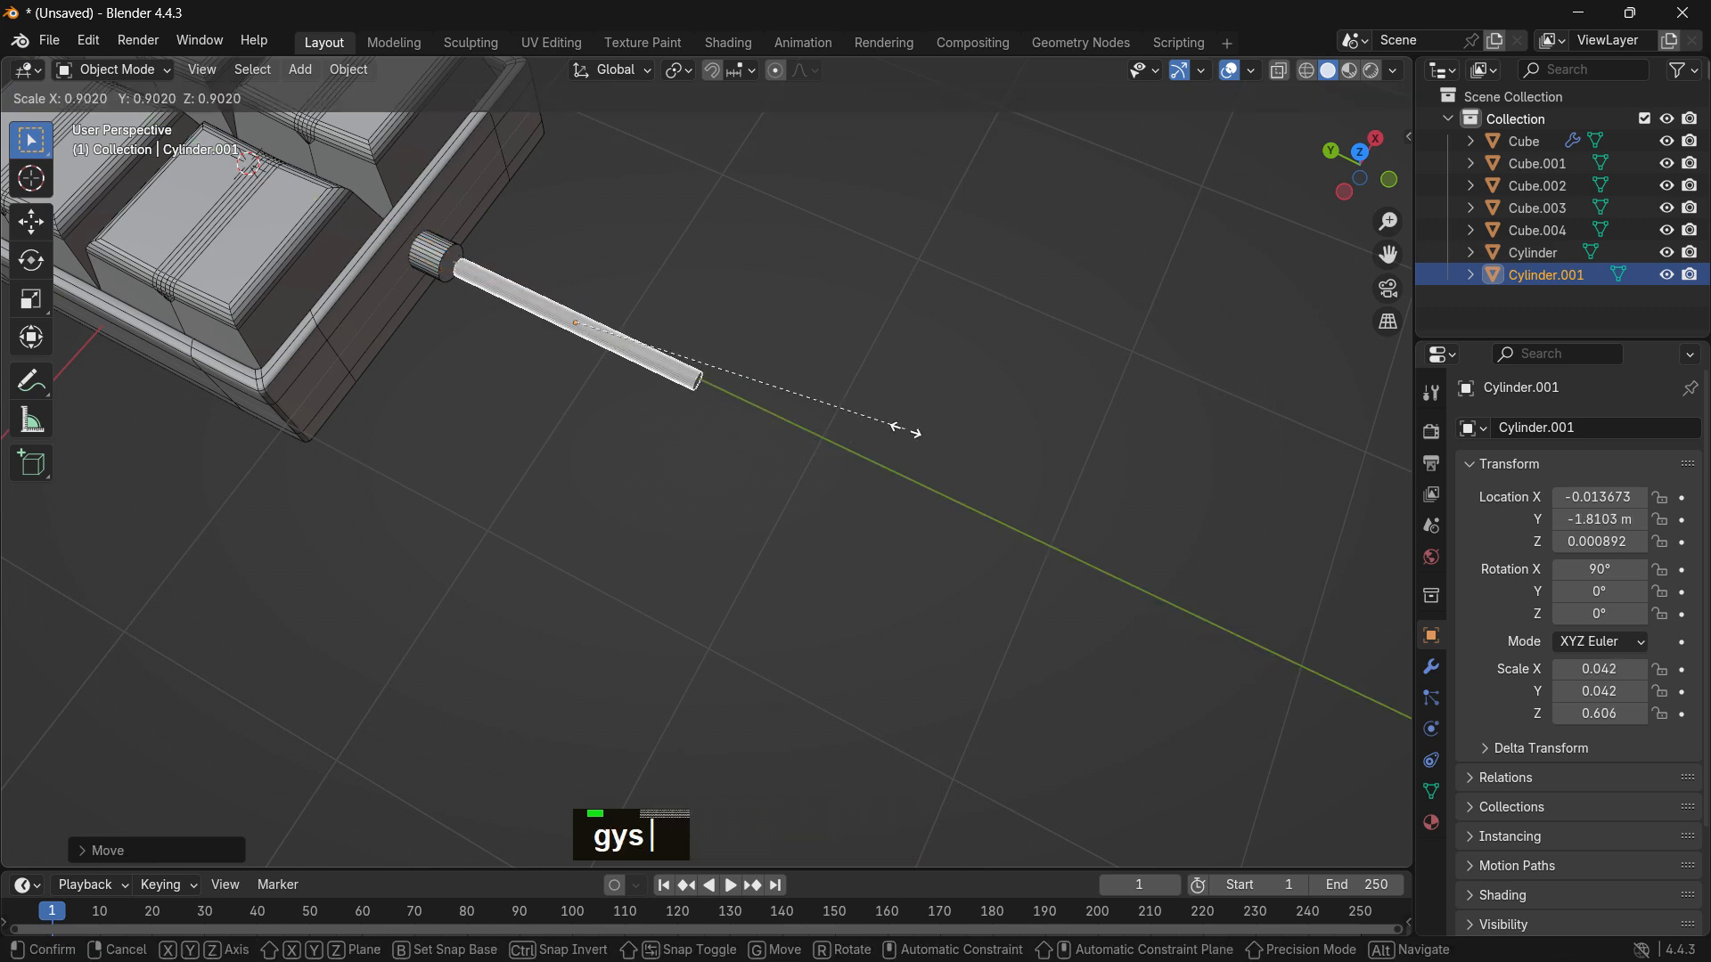
left_click(889, 426)
key("g")
key("y")
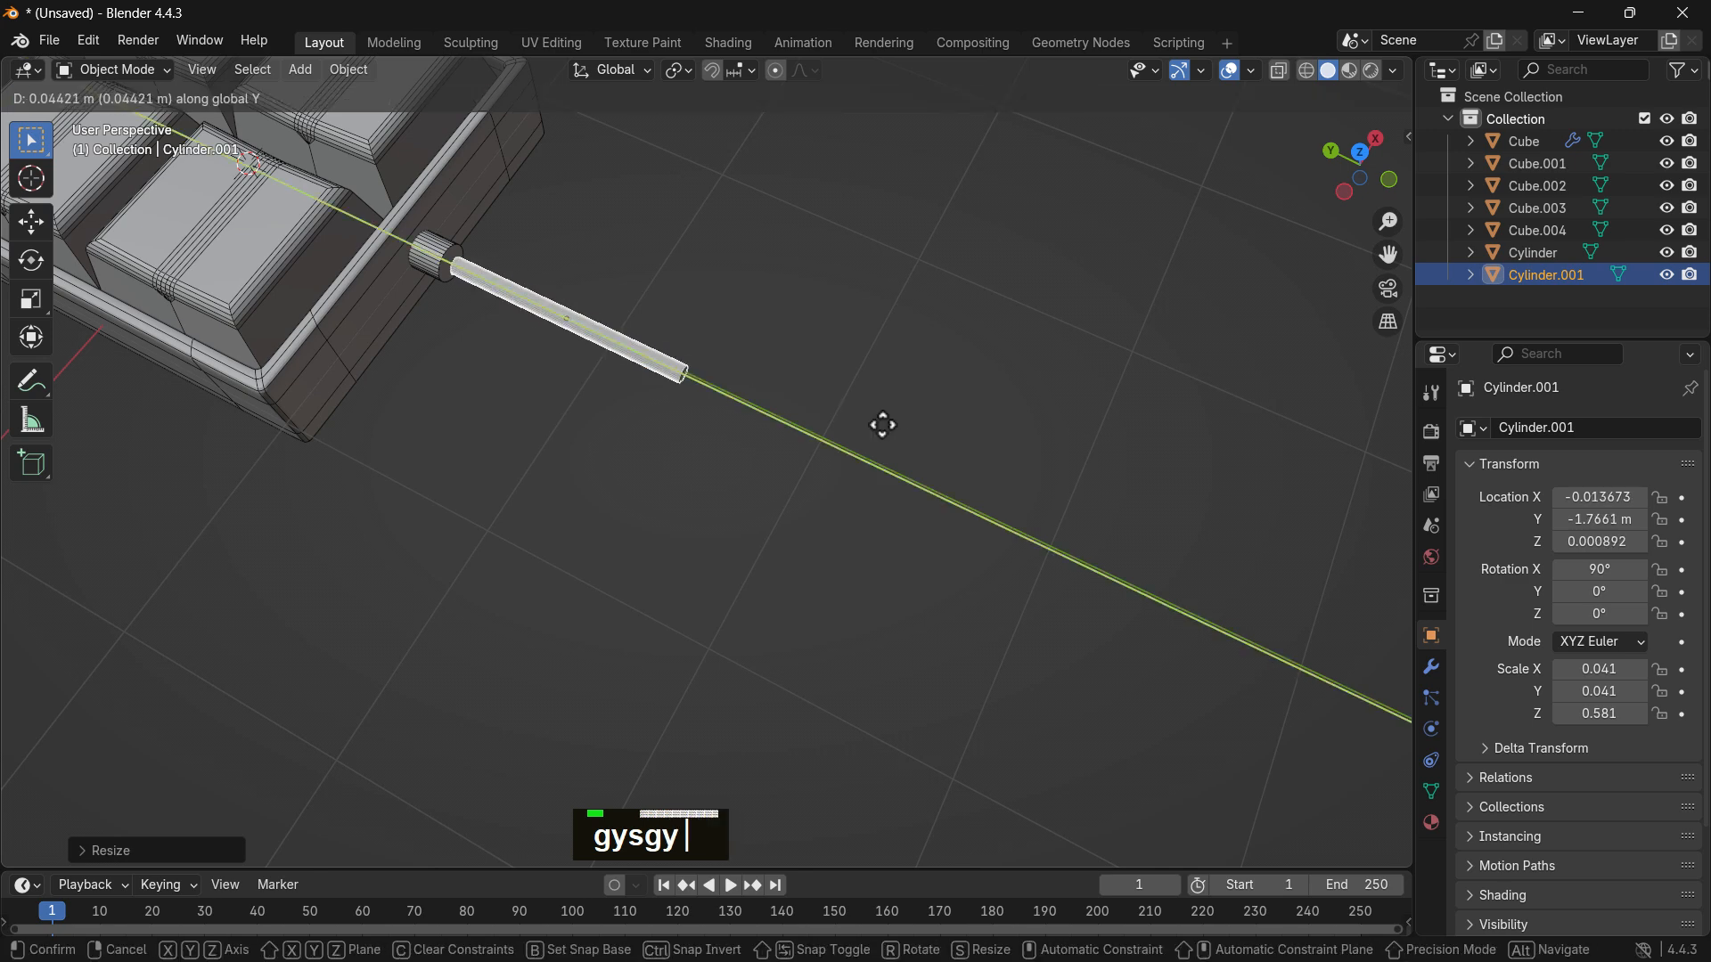
left_click(871, 423)
Step: Open the thin rod's mesh for editing and turn on X-ray so vertices on its hidden side are selectable
scroll(733, 337, "down", 3)
middle_click_drag(733, 337, 437, 276)
scroll(1012, 432, "down", 2)
middle_click_drag(1012, 432, 715, 522, "shift")
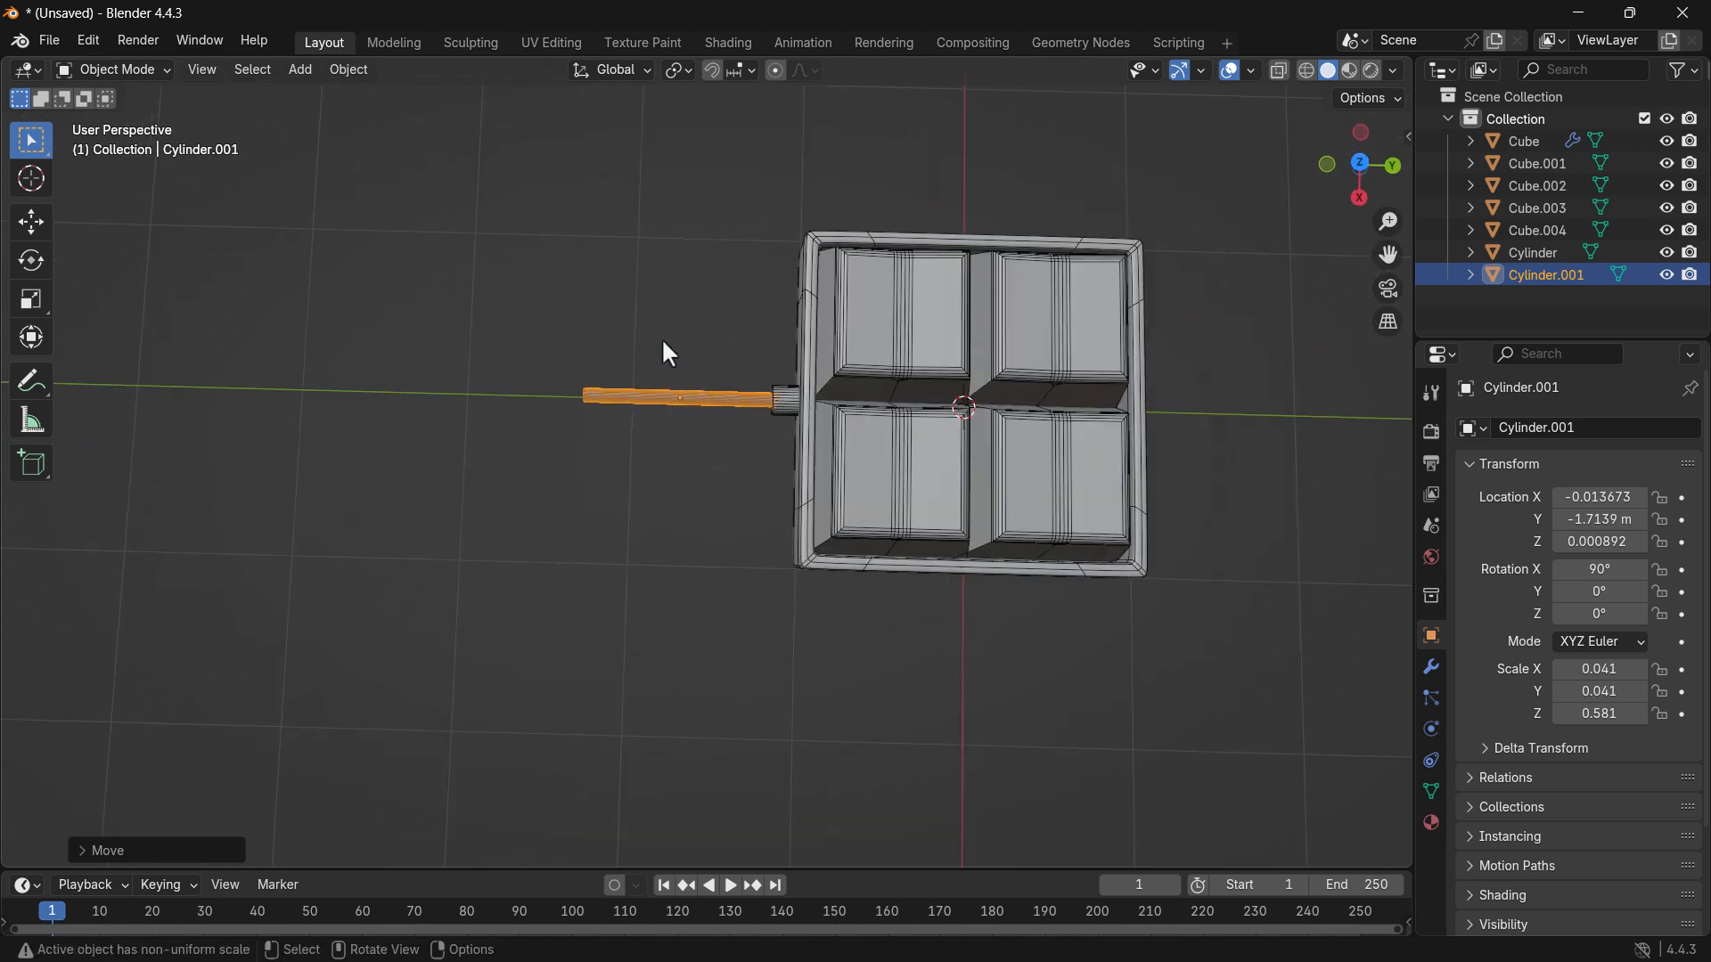
key("Tab")
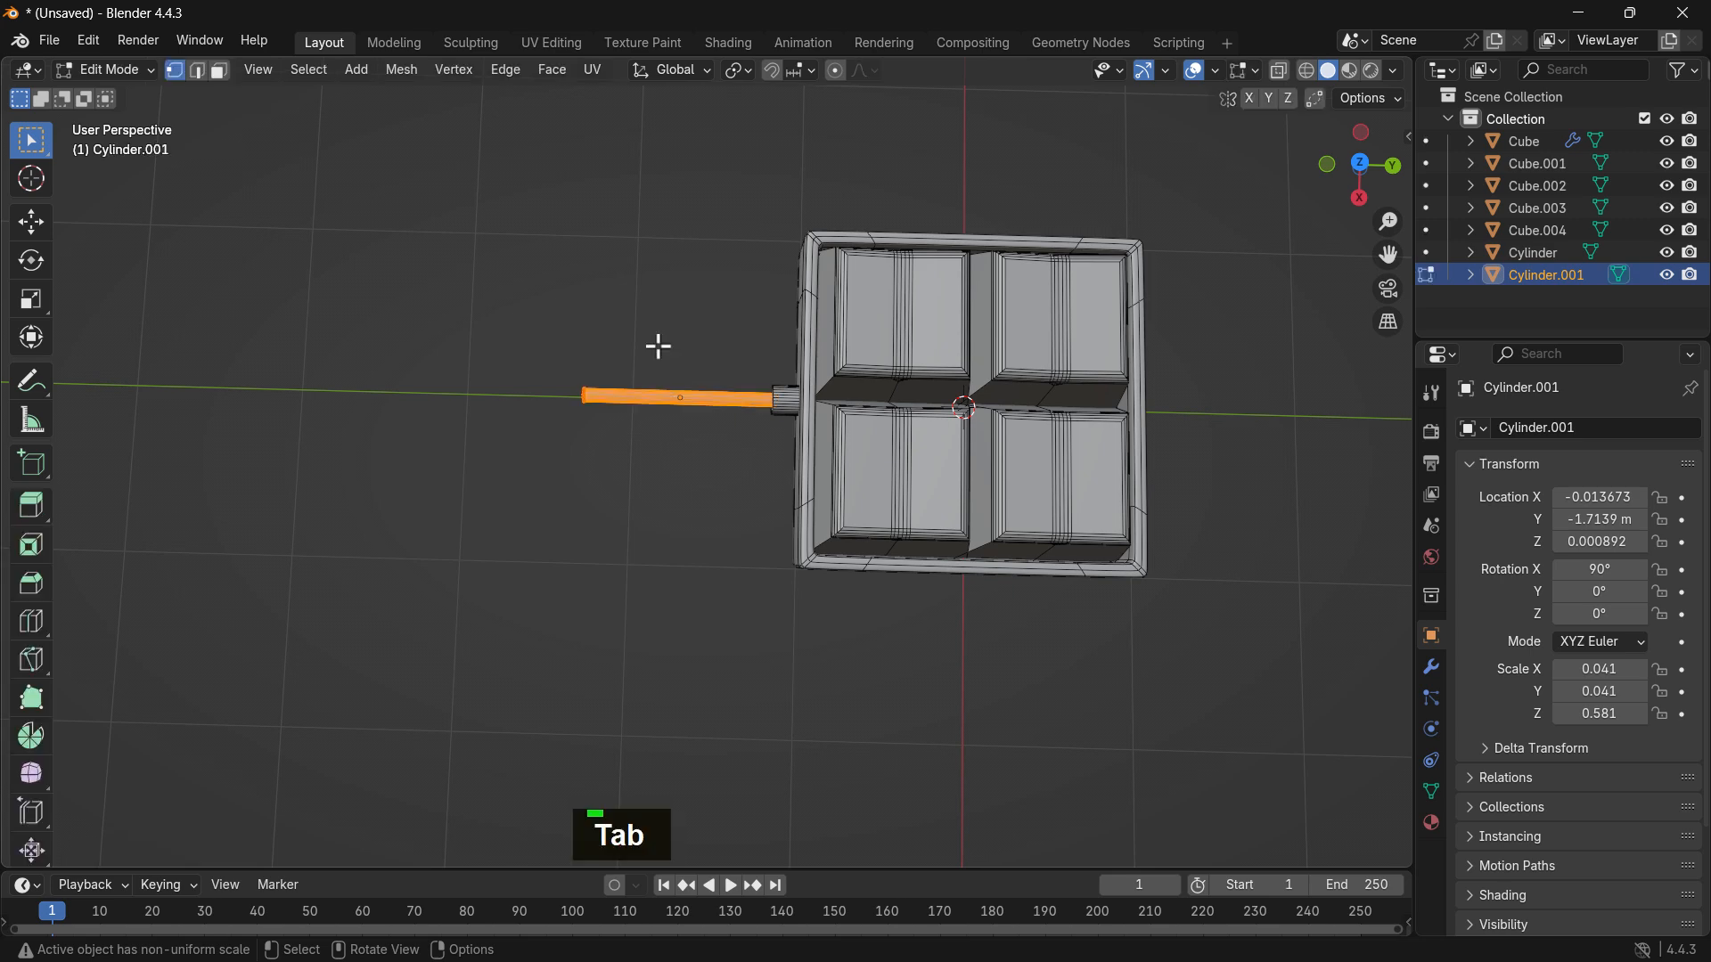
scroll(657, 347, "down", 1)
left_click_drag(526, 372, 657, 481)
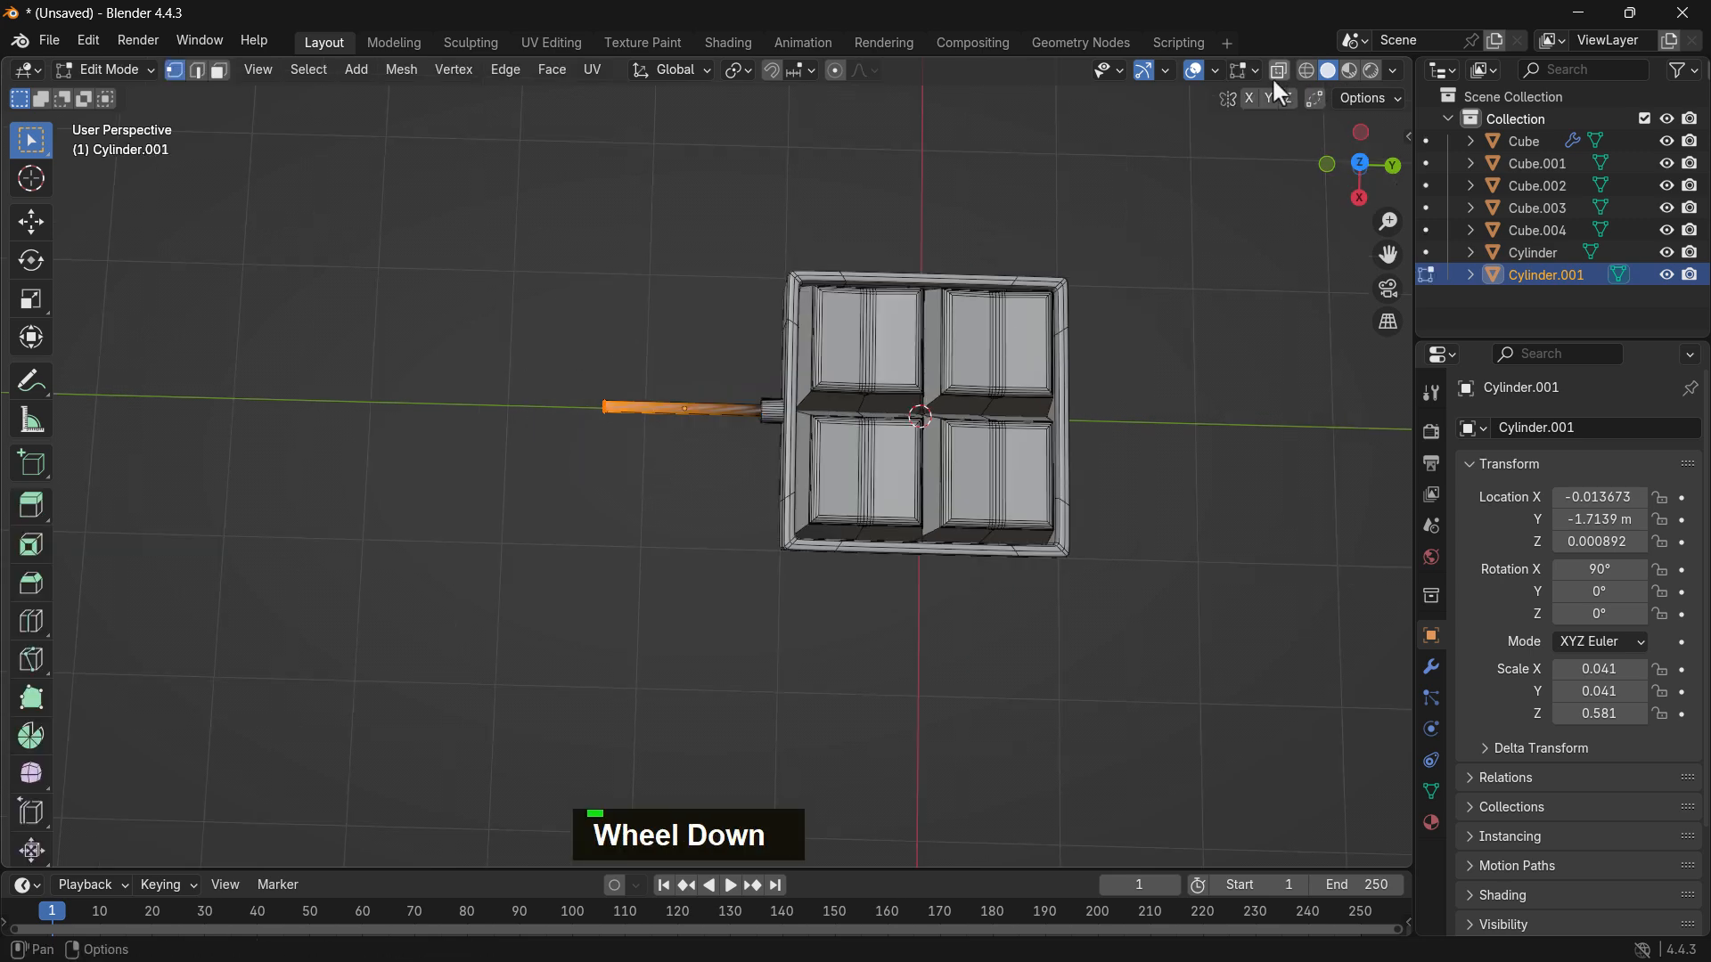
left_click(1241, 73)
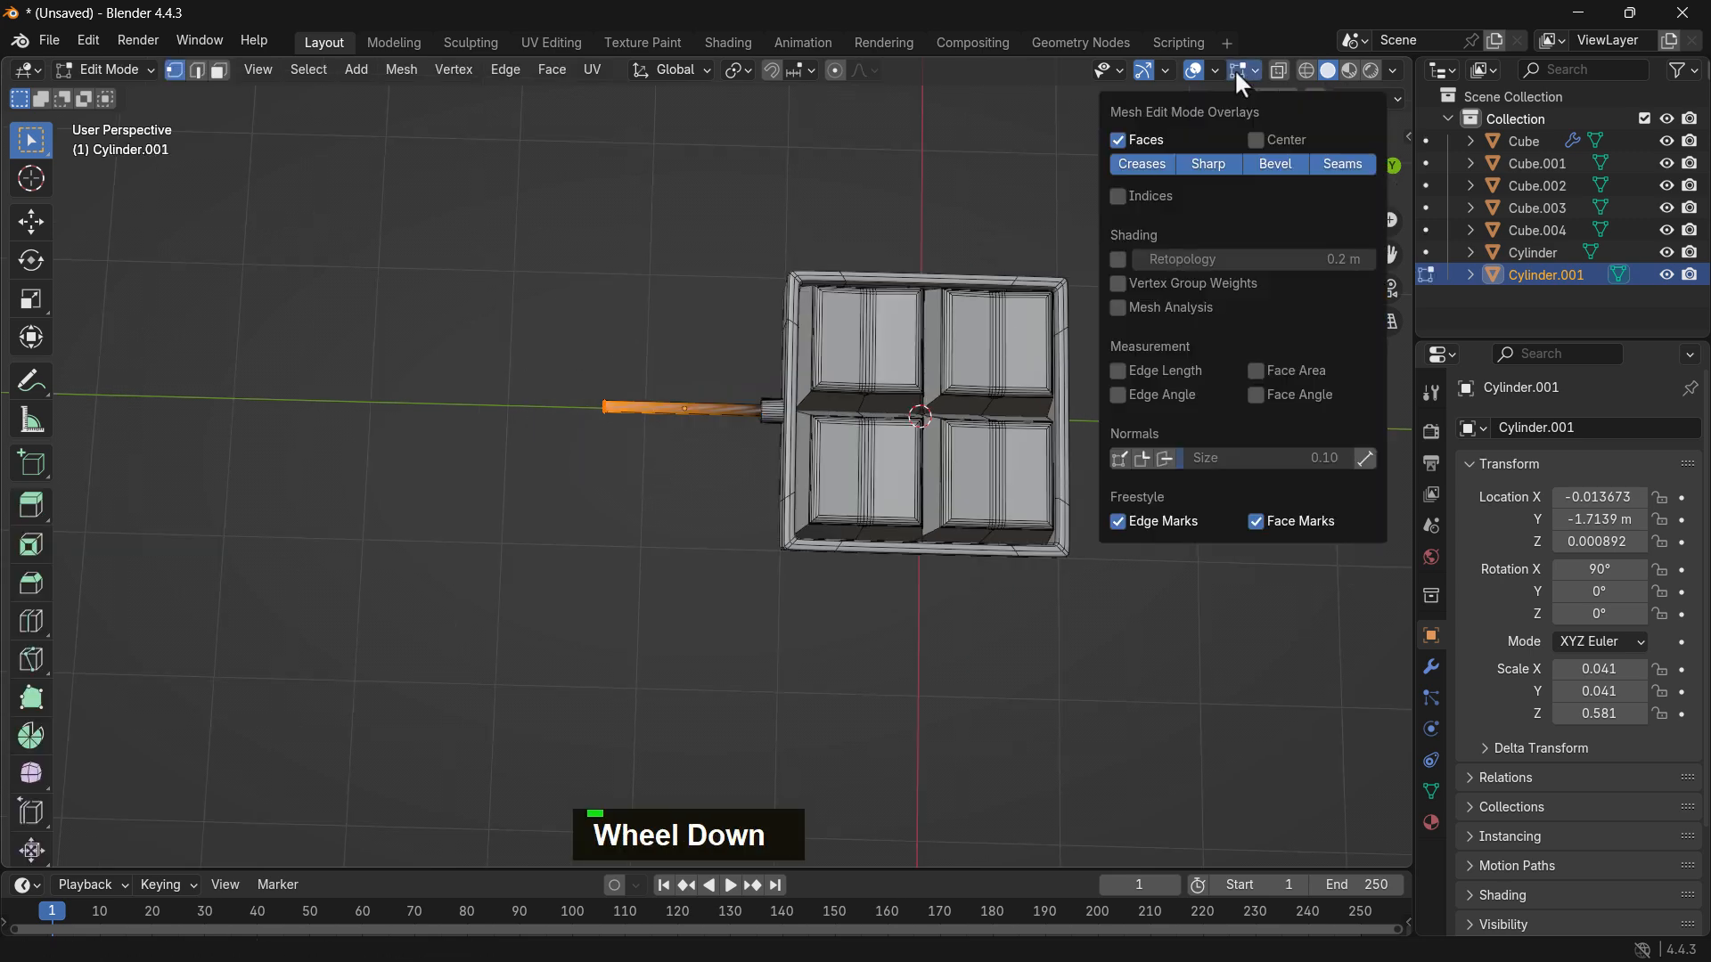
left_click(1283, 72)
Step: Lengthen the rod by moving its outer end vertices more than 2.5 m outward along -Y
left_click_drag(520, 339, 680, 446)
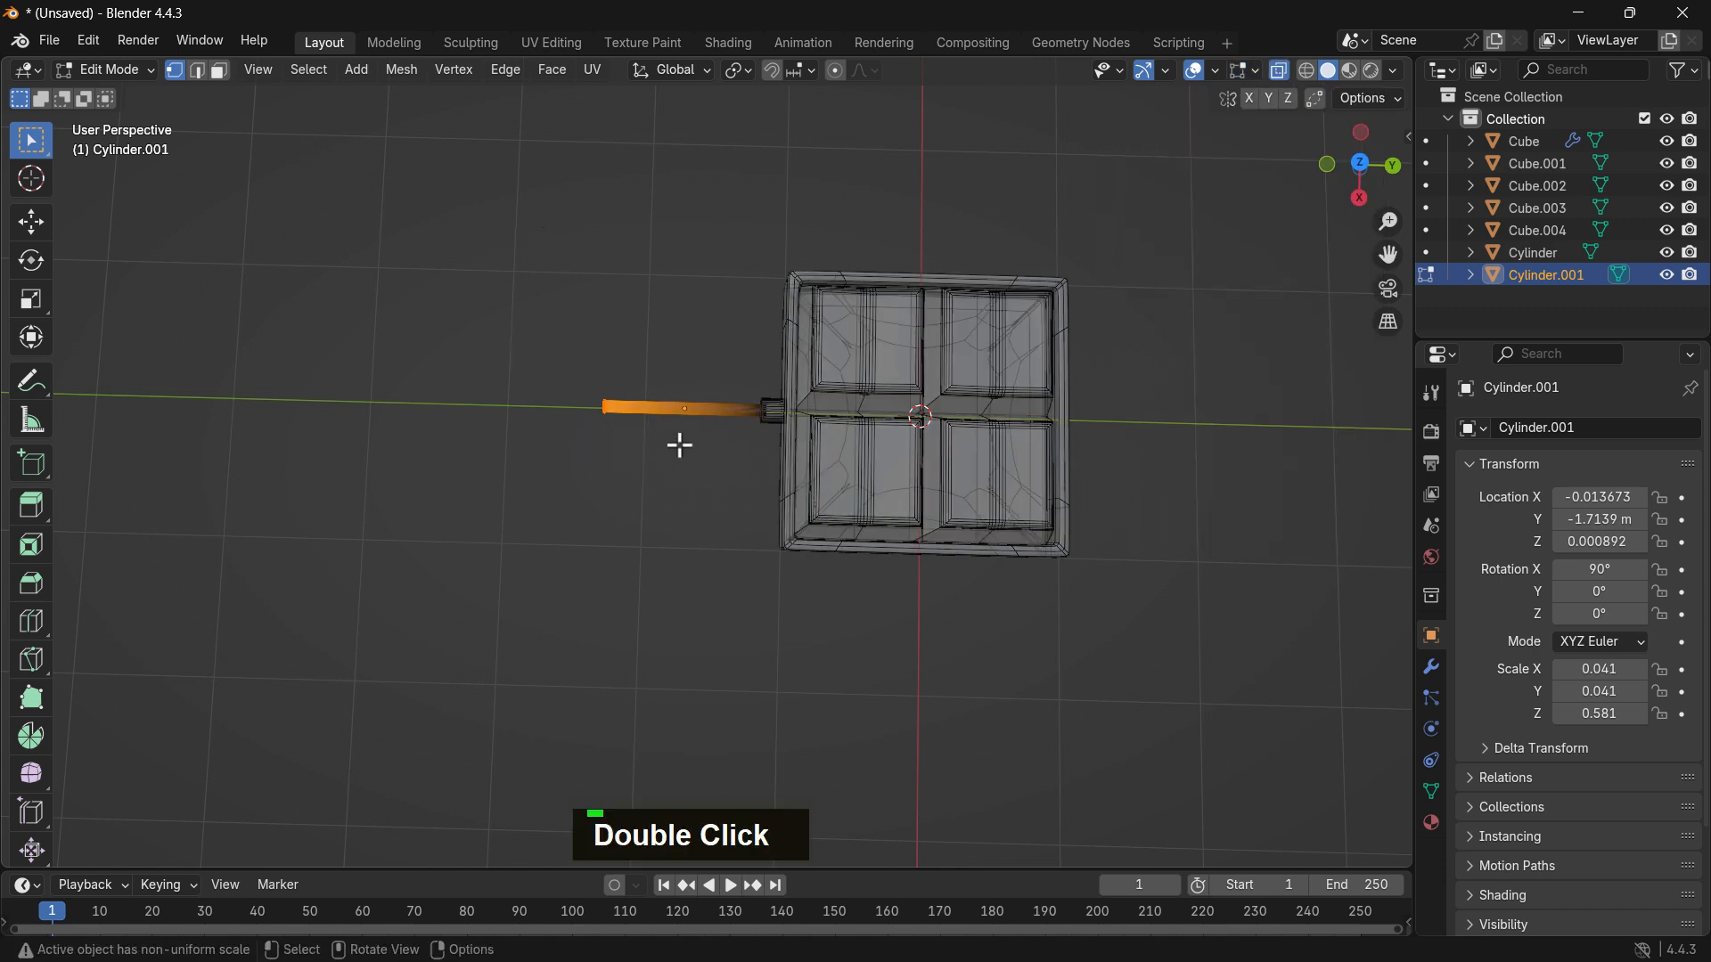
key("g")
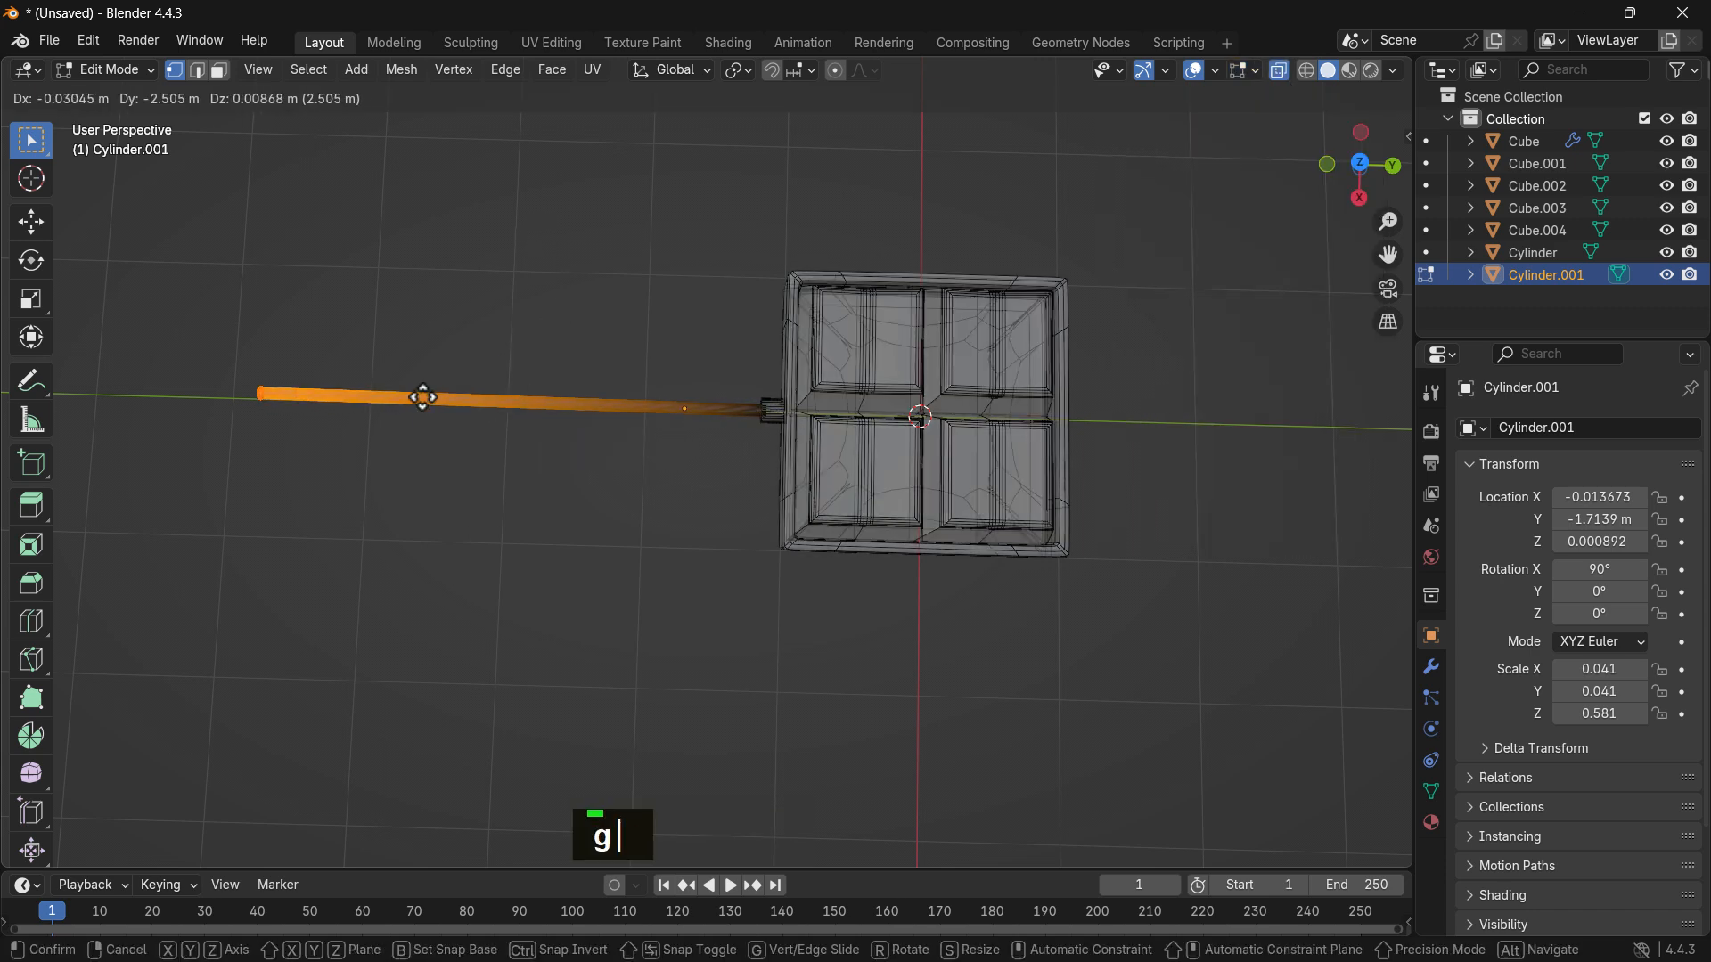
left_click(389, 397)
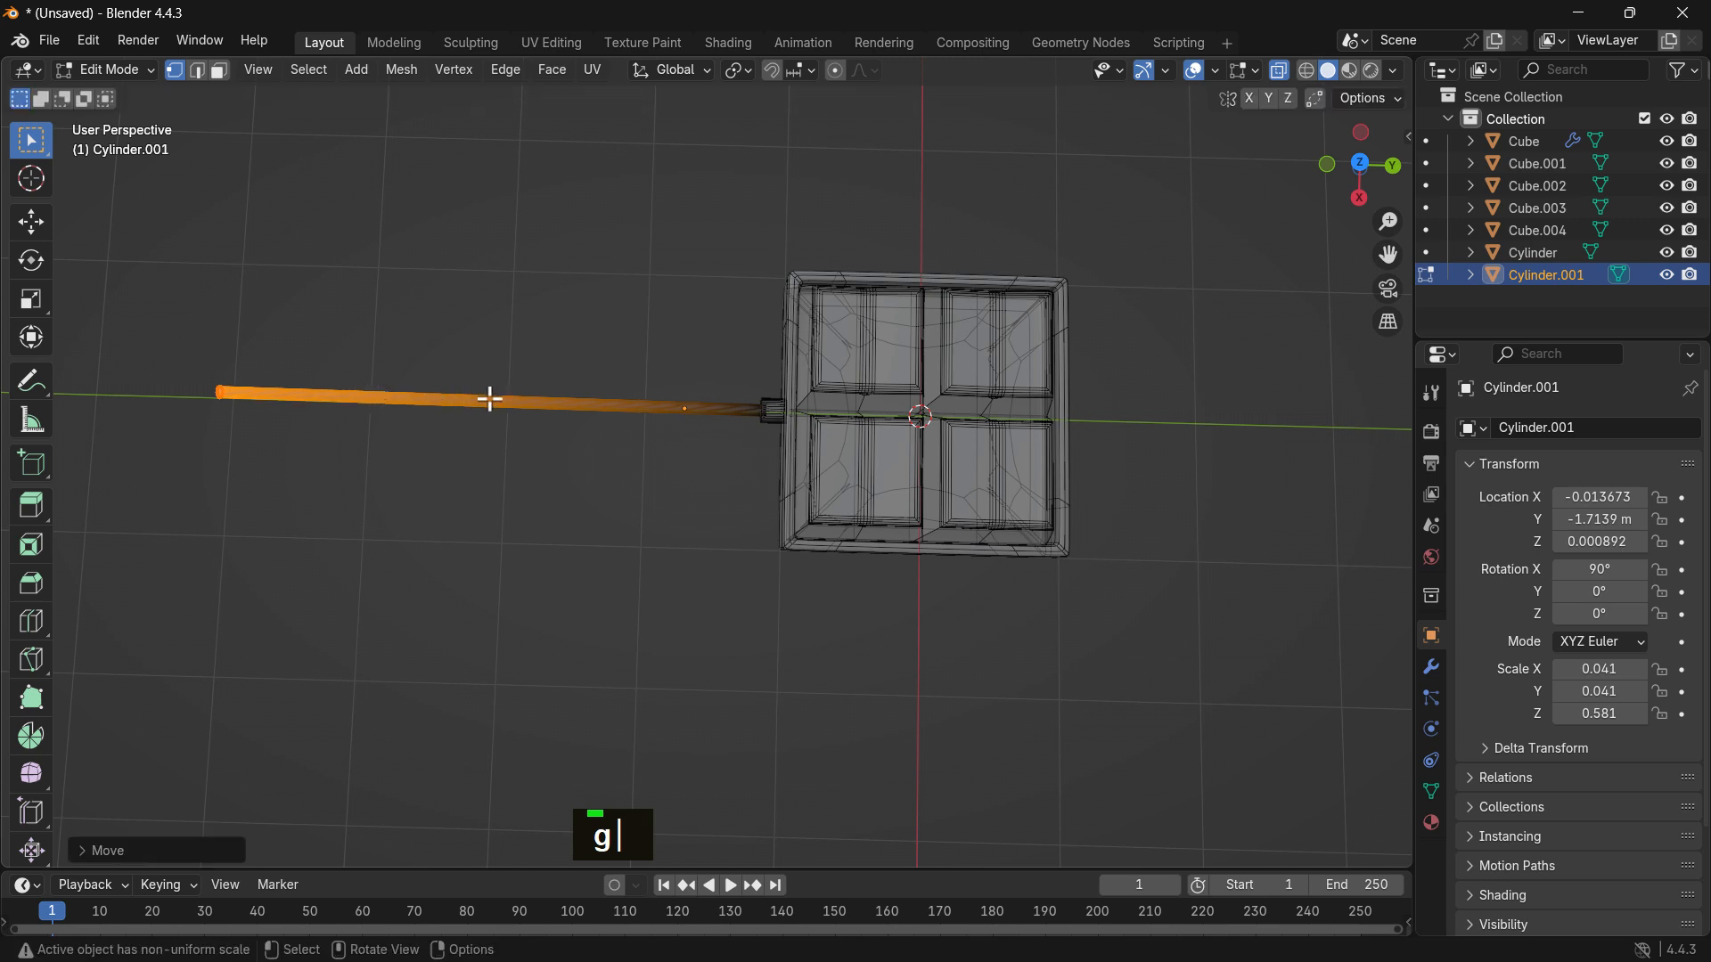
Step: Add two evenly spaced loop cuts around the lengthened rod
key("ctrl+r")
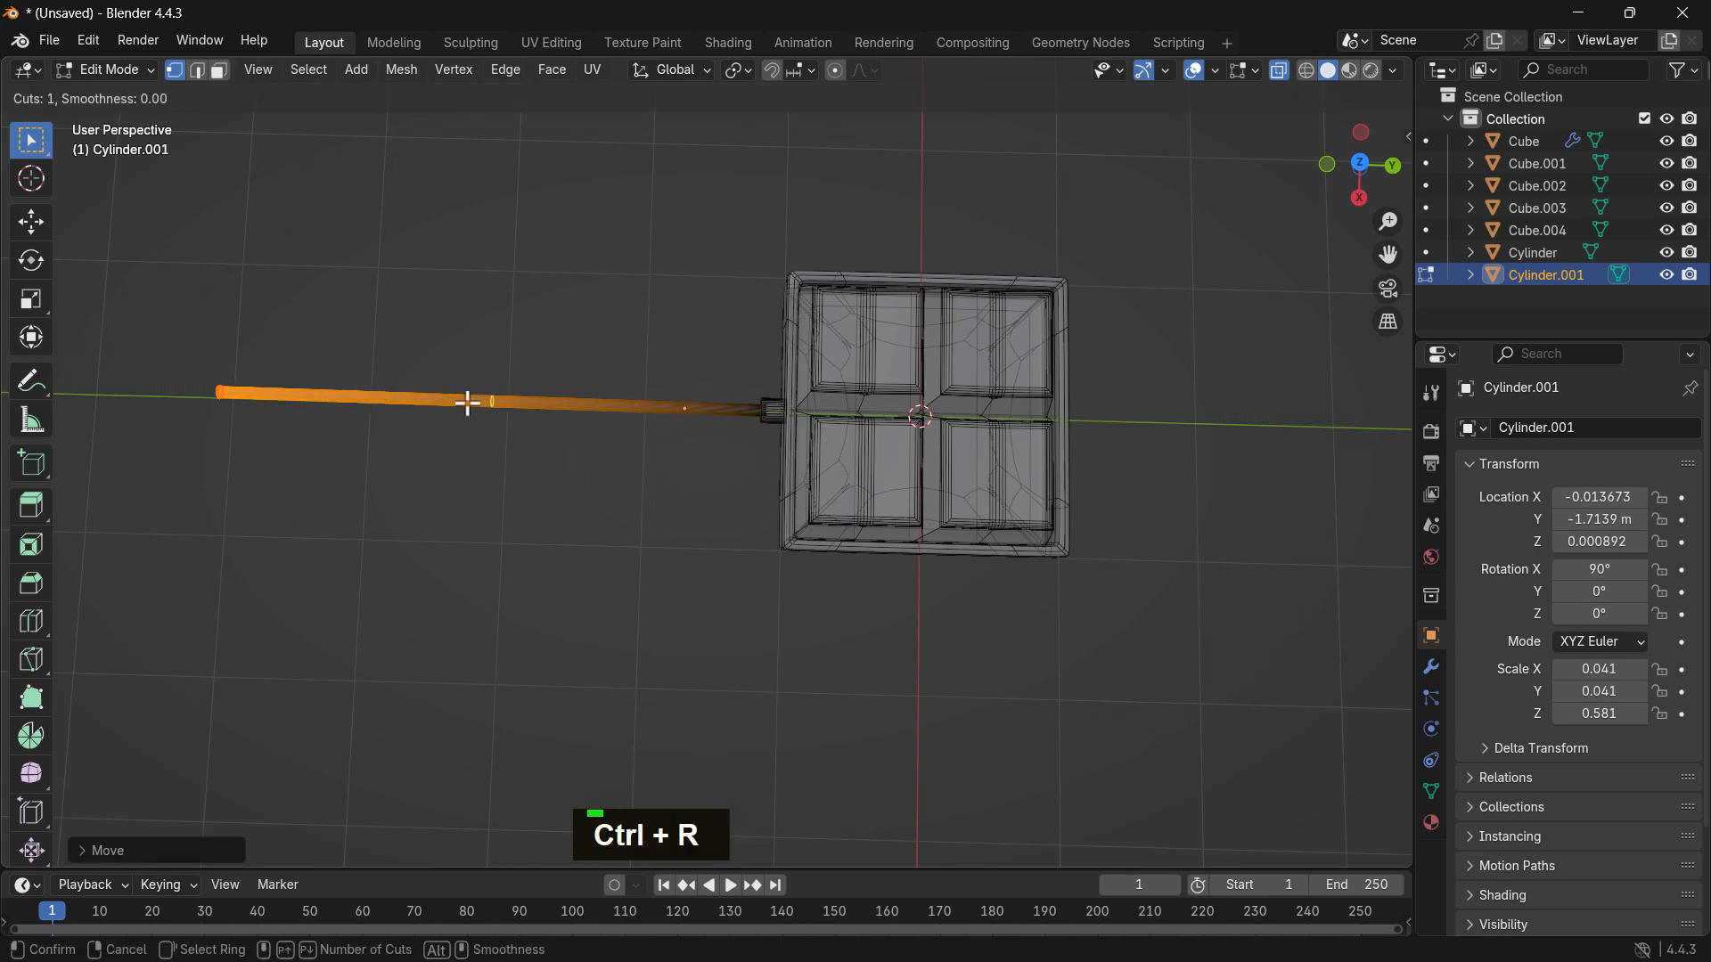
scroll(467, 403, "up", 1)
left_click(467, 403)
left_click(467, 403)
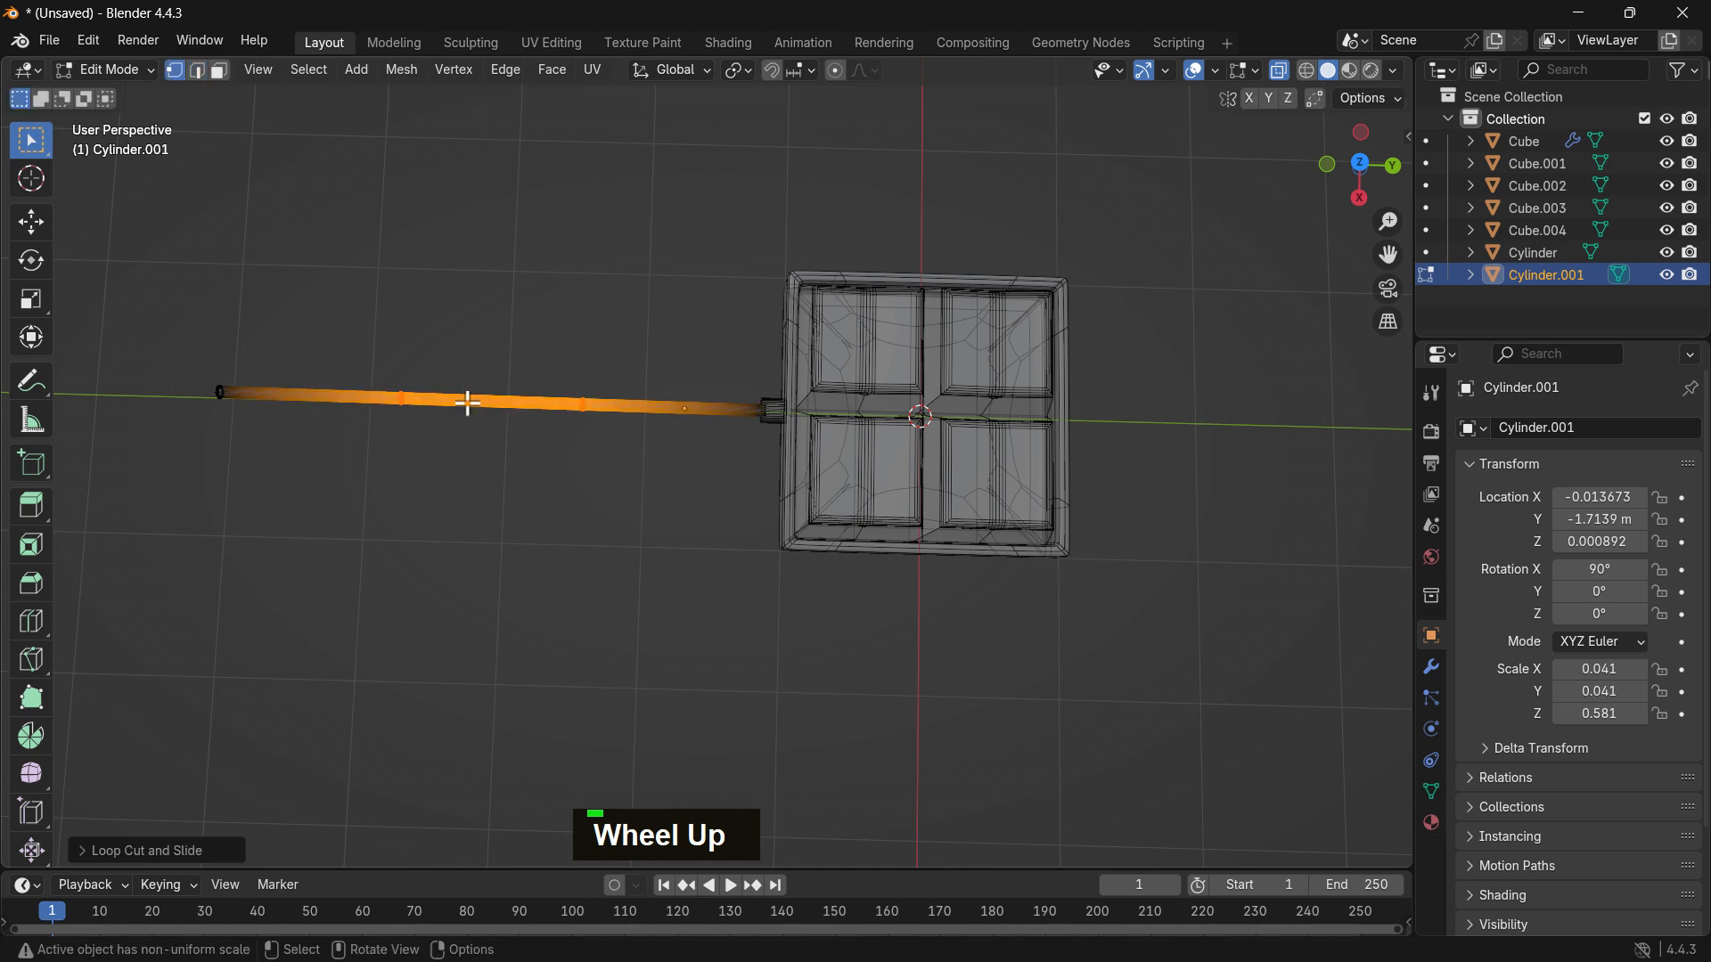
Step: Bend the rod's outer segment by moving its end ring toward -X and rotating the ring about 52°
left_click_drag(181, 361, 278, 451)
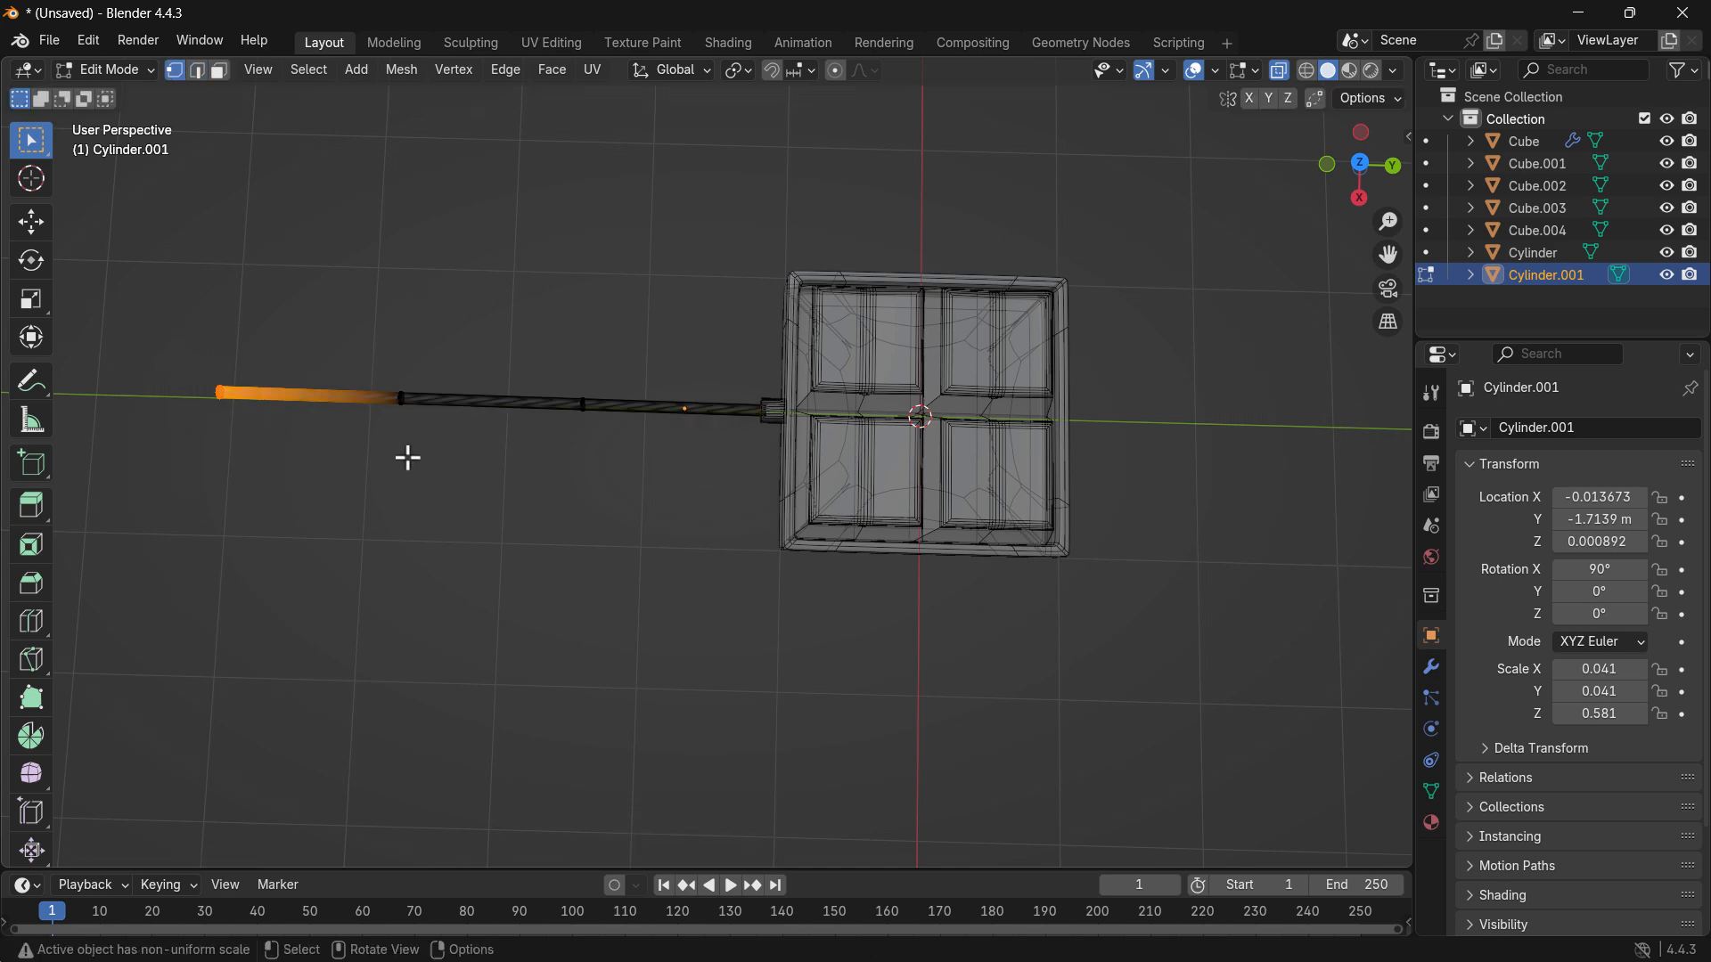
key("g")
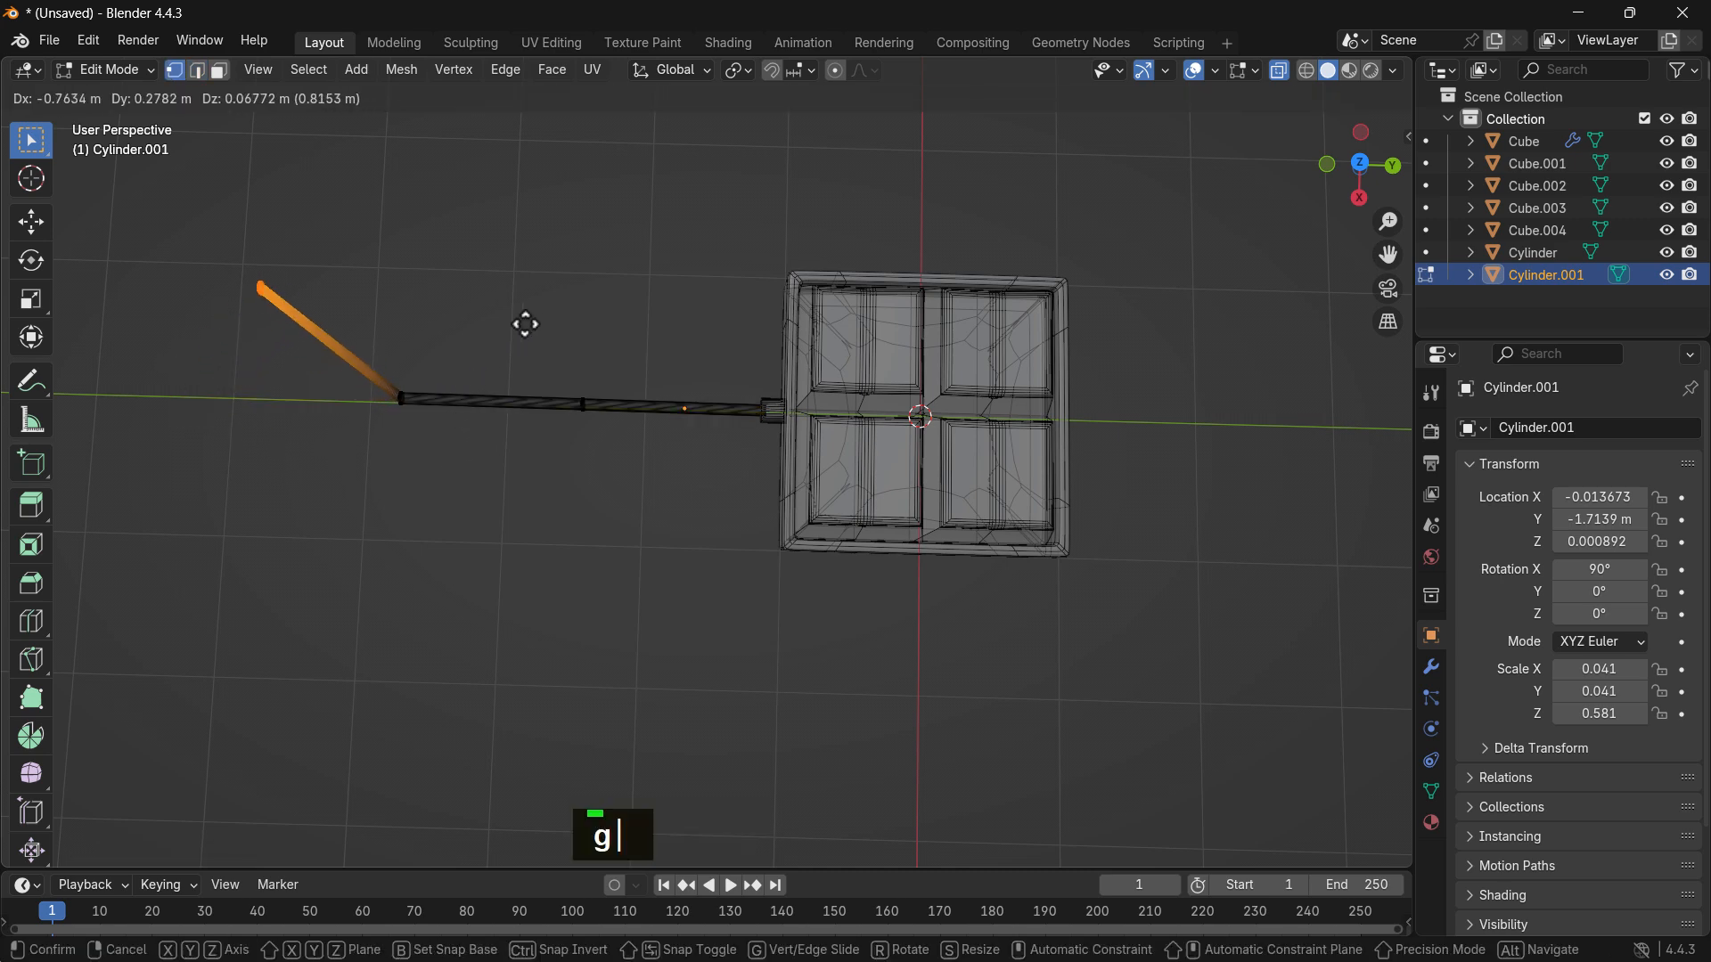
key("r")
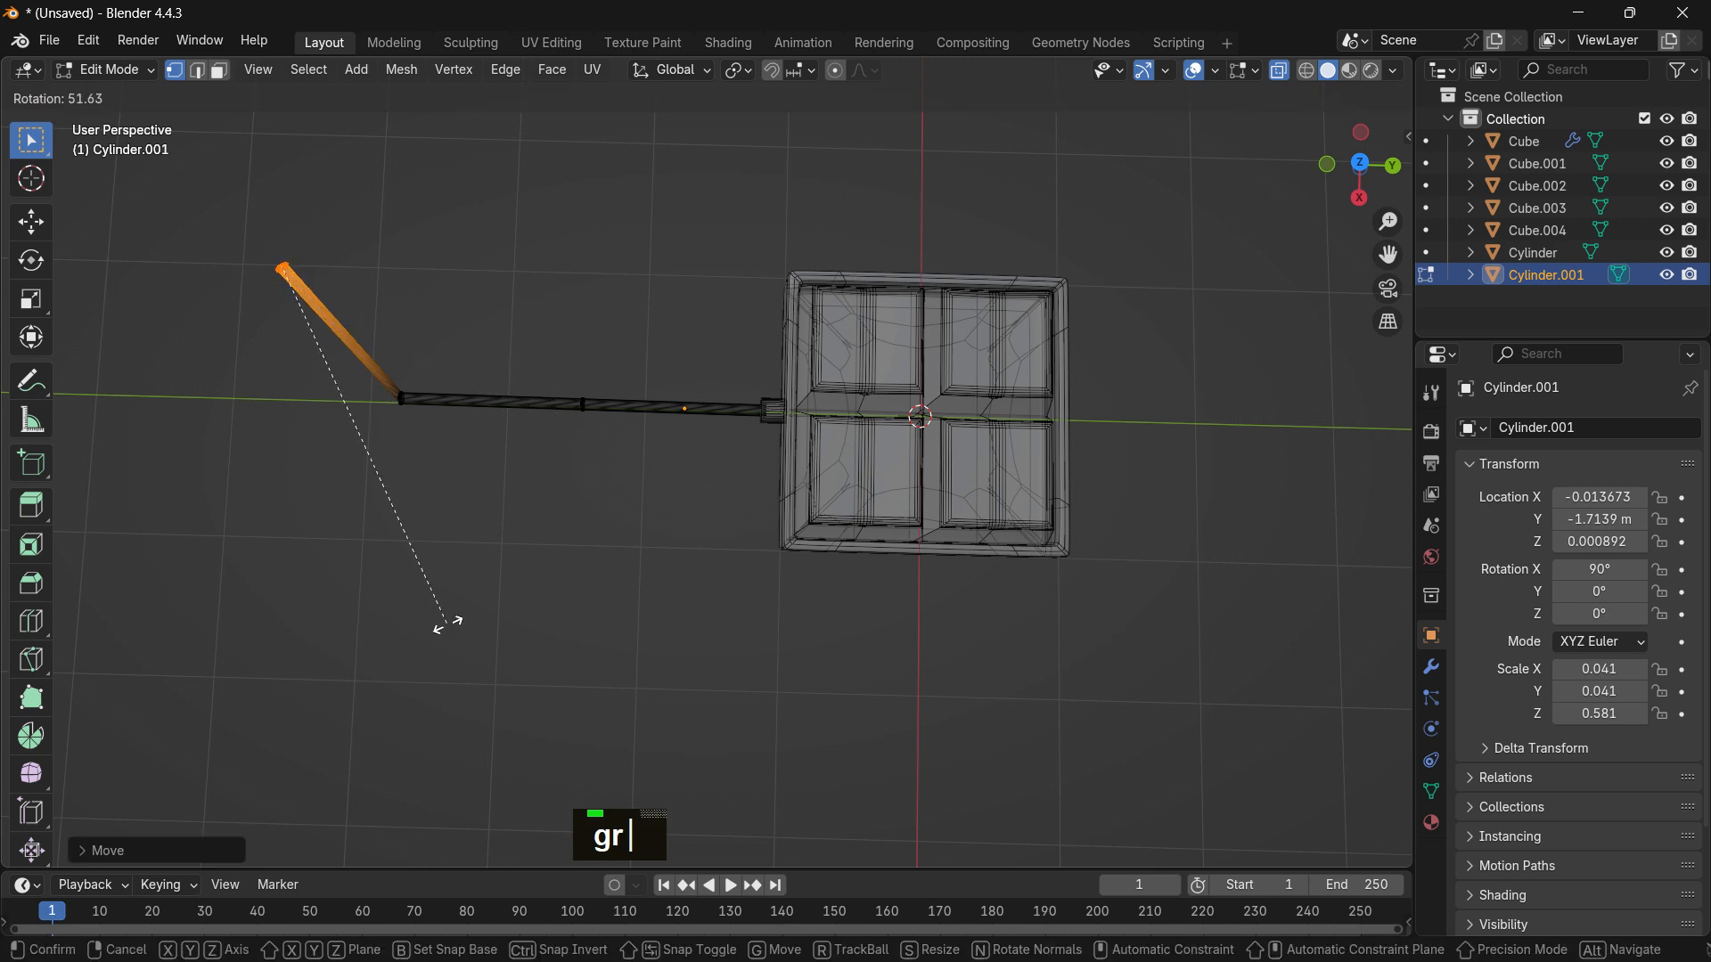
left_click(450, 579)
Step: Rotate the vertex ring at the rod's bend by about 35° to follow the angled segment
left_click_drag(426, 365, 308, 487)
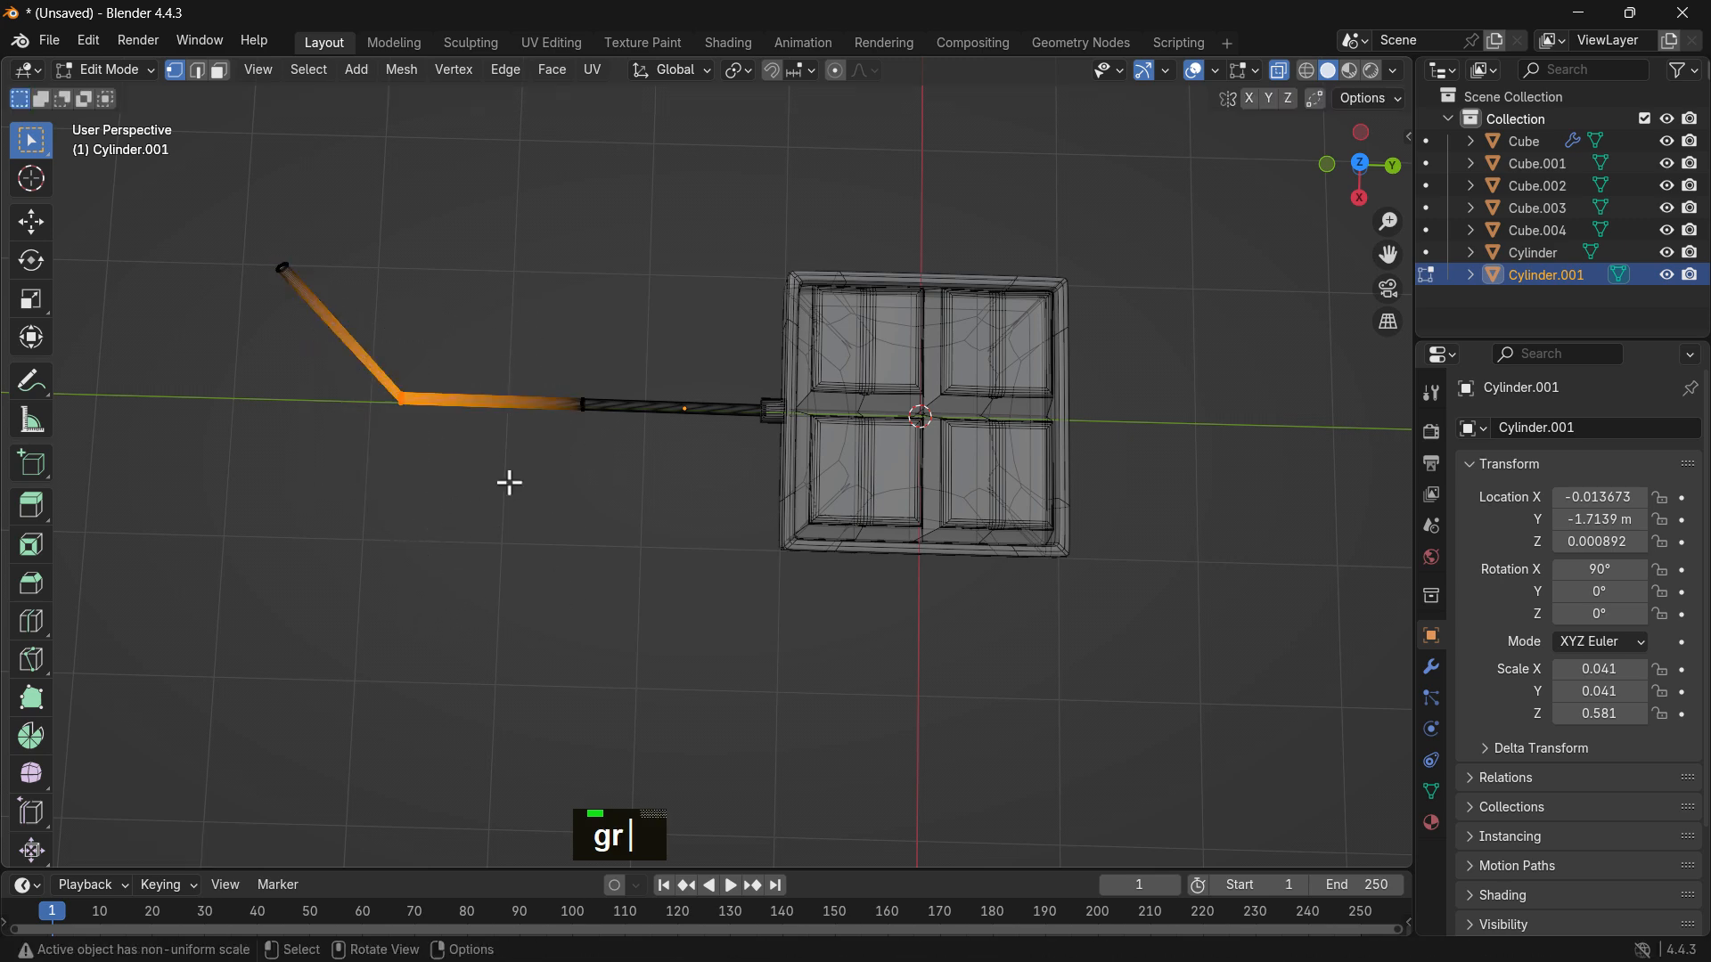
key("r")
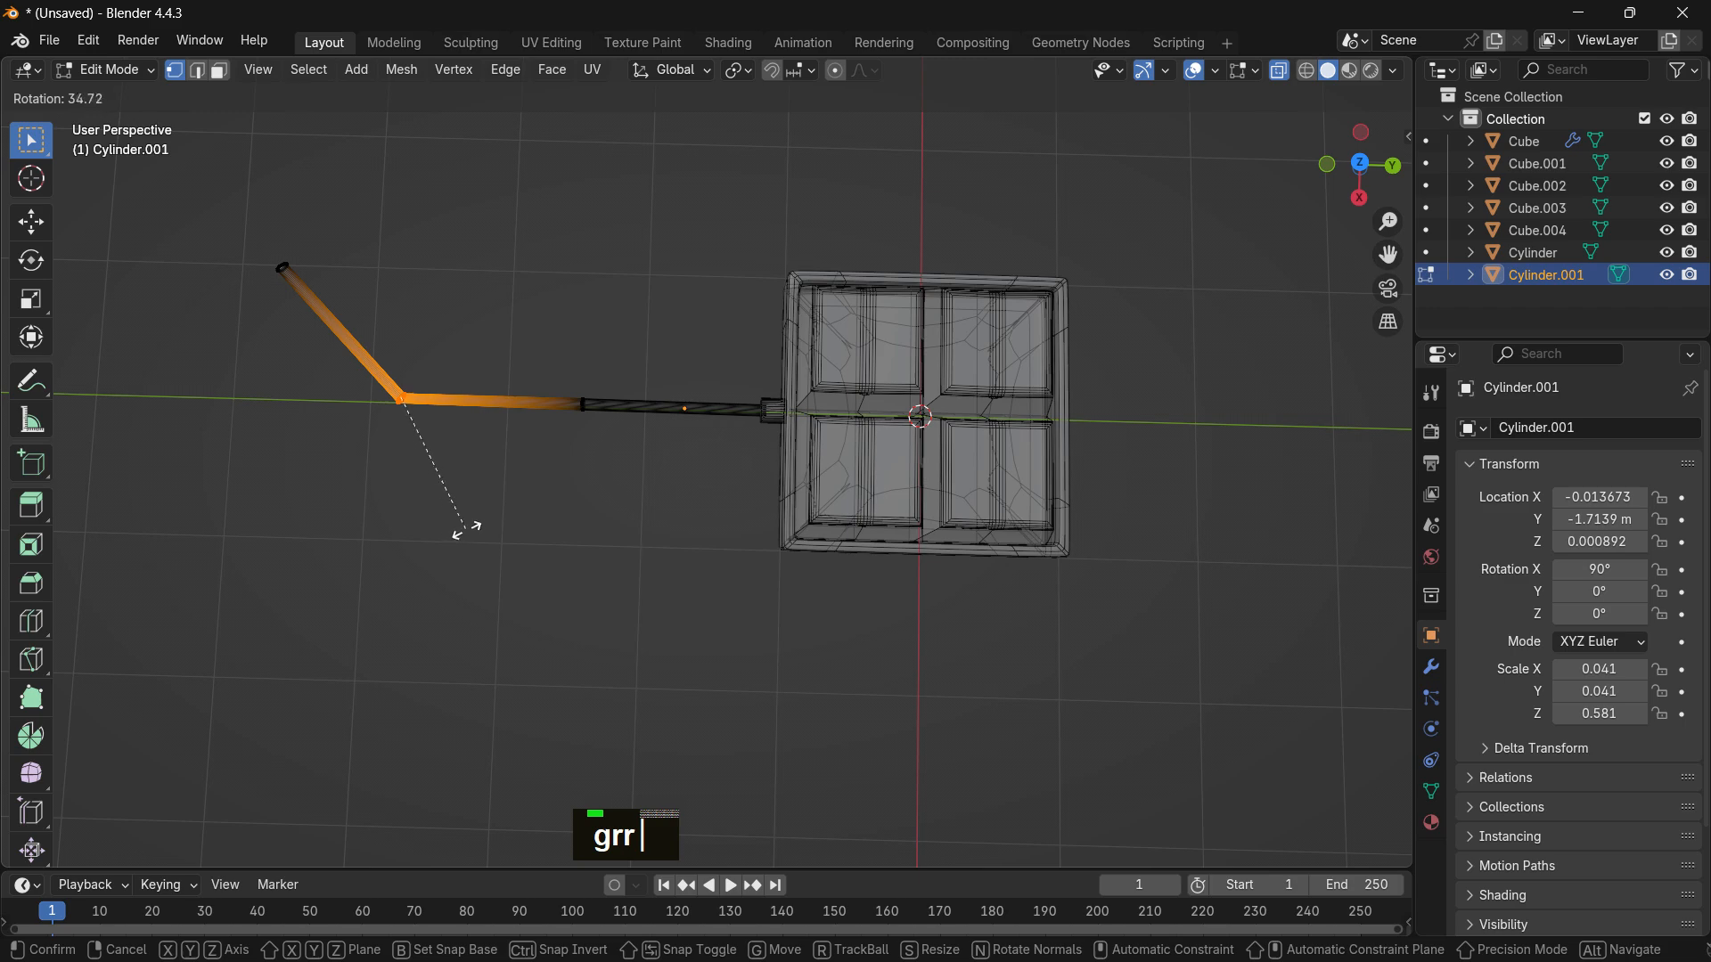
left_click(459, 521)
scroll(405, 416, "up", 4)
scroll(409, 383, "down", 1)
middle_click_drag(409, 378, 677, 478, "shift")
key("ctrl+b")
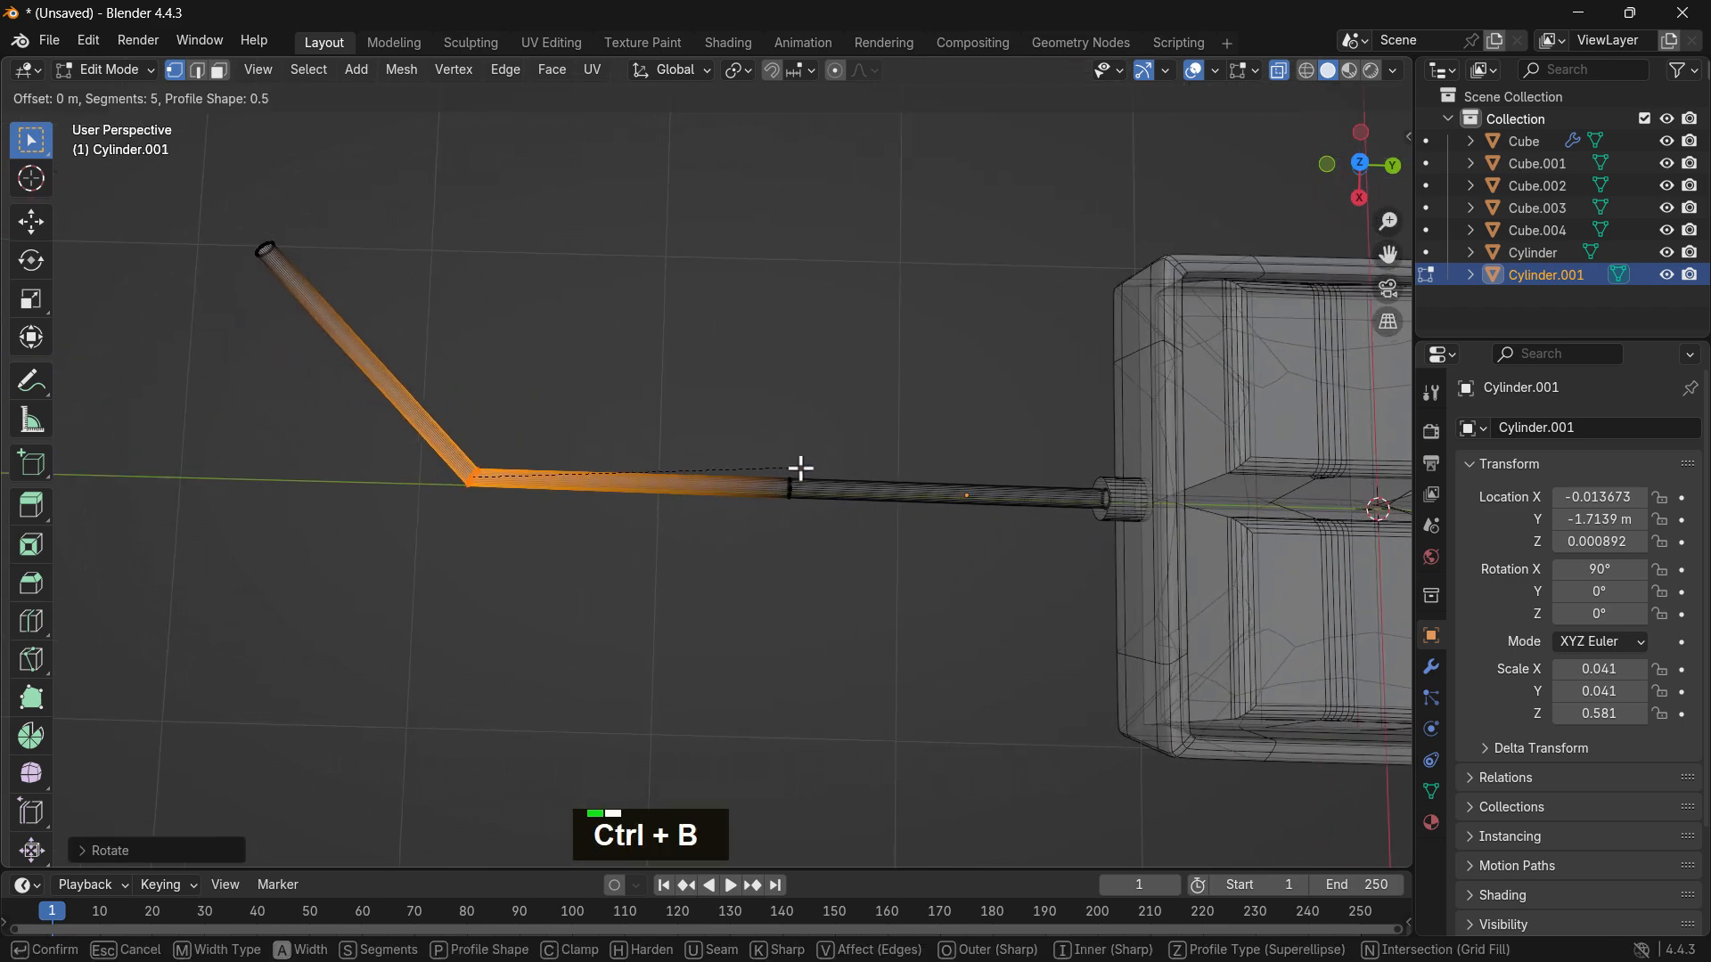
key("Escape")
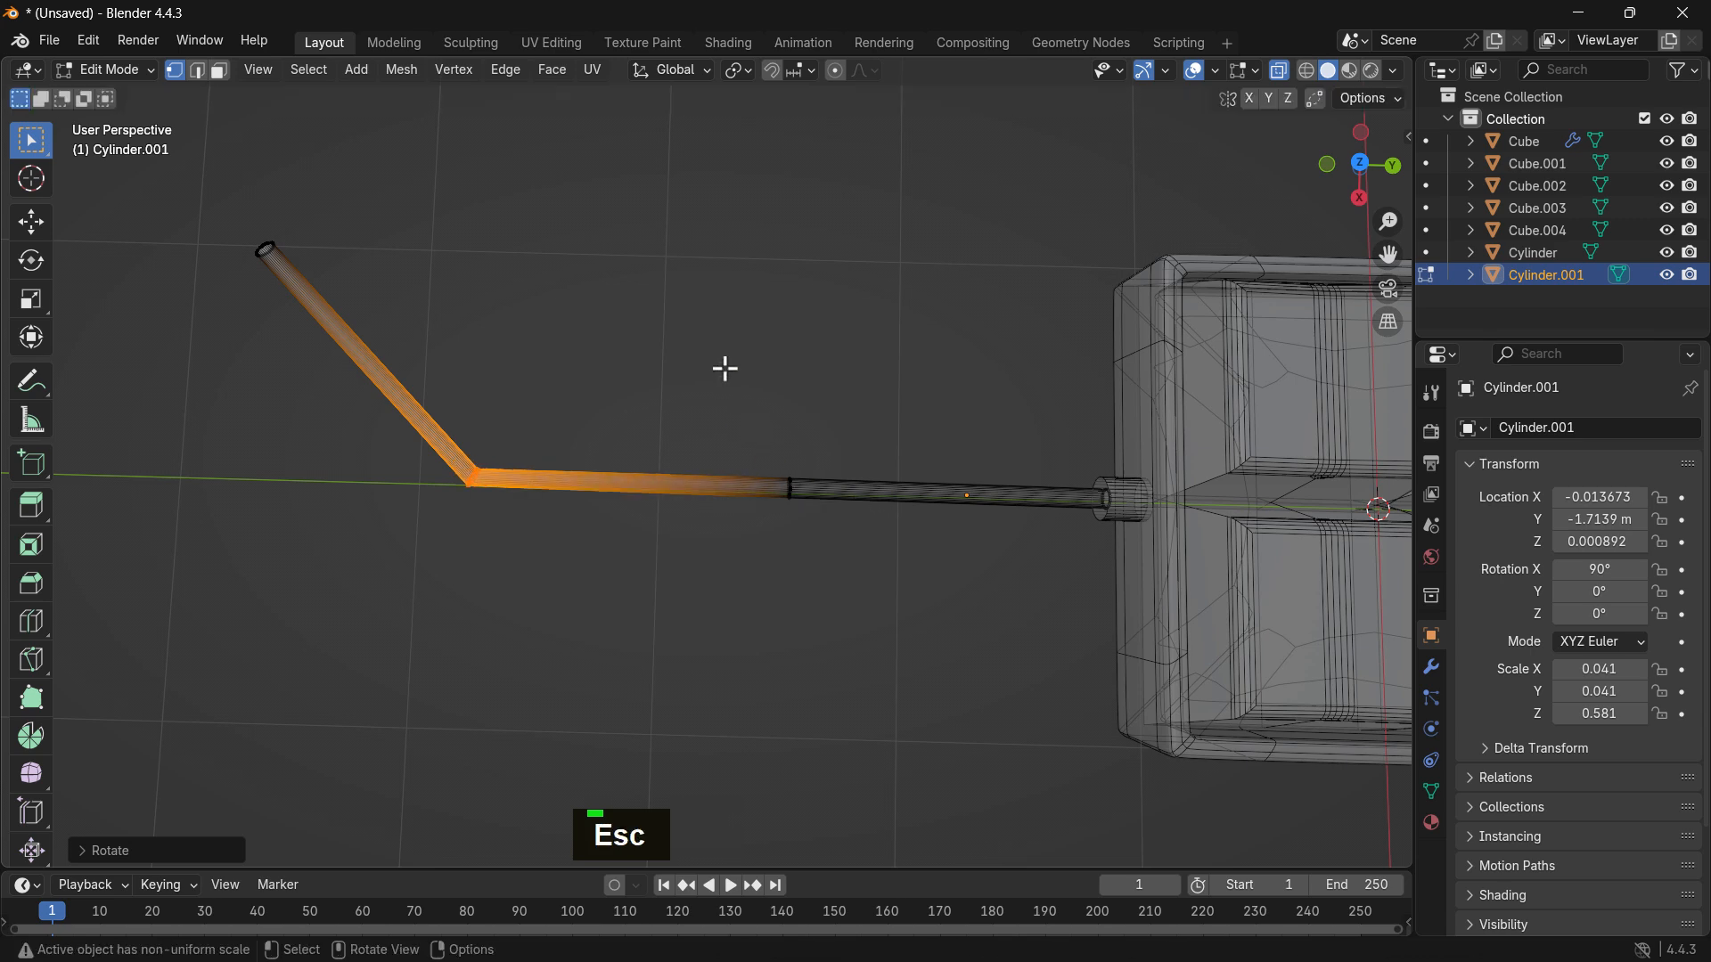
Step: Select the vertex ring nearer the connector and shift it toward -X and slightly outward along -Y
left_click(787, 475)
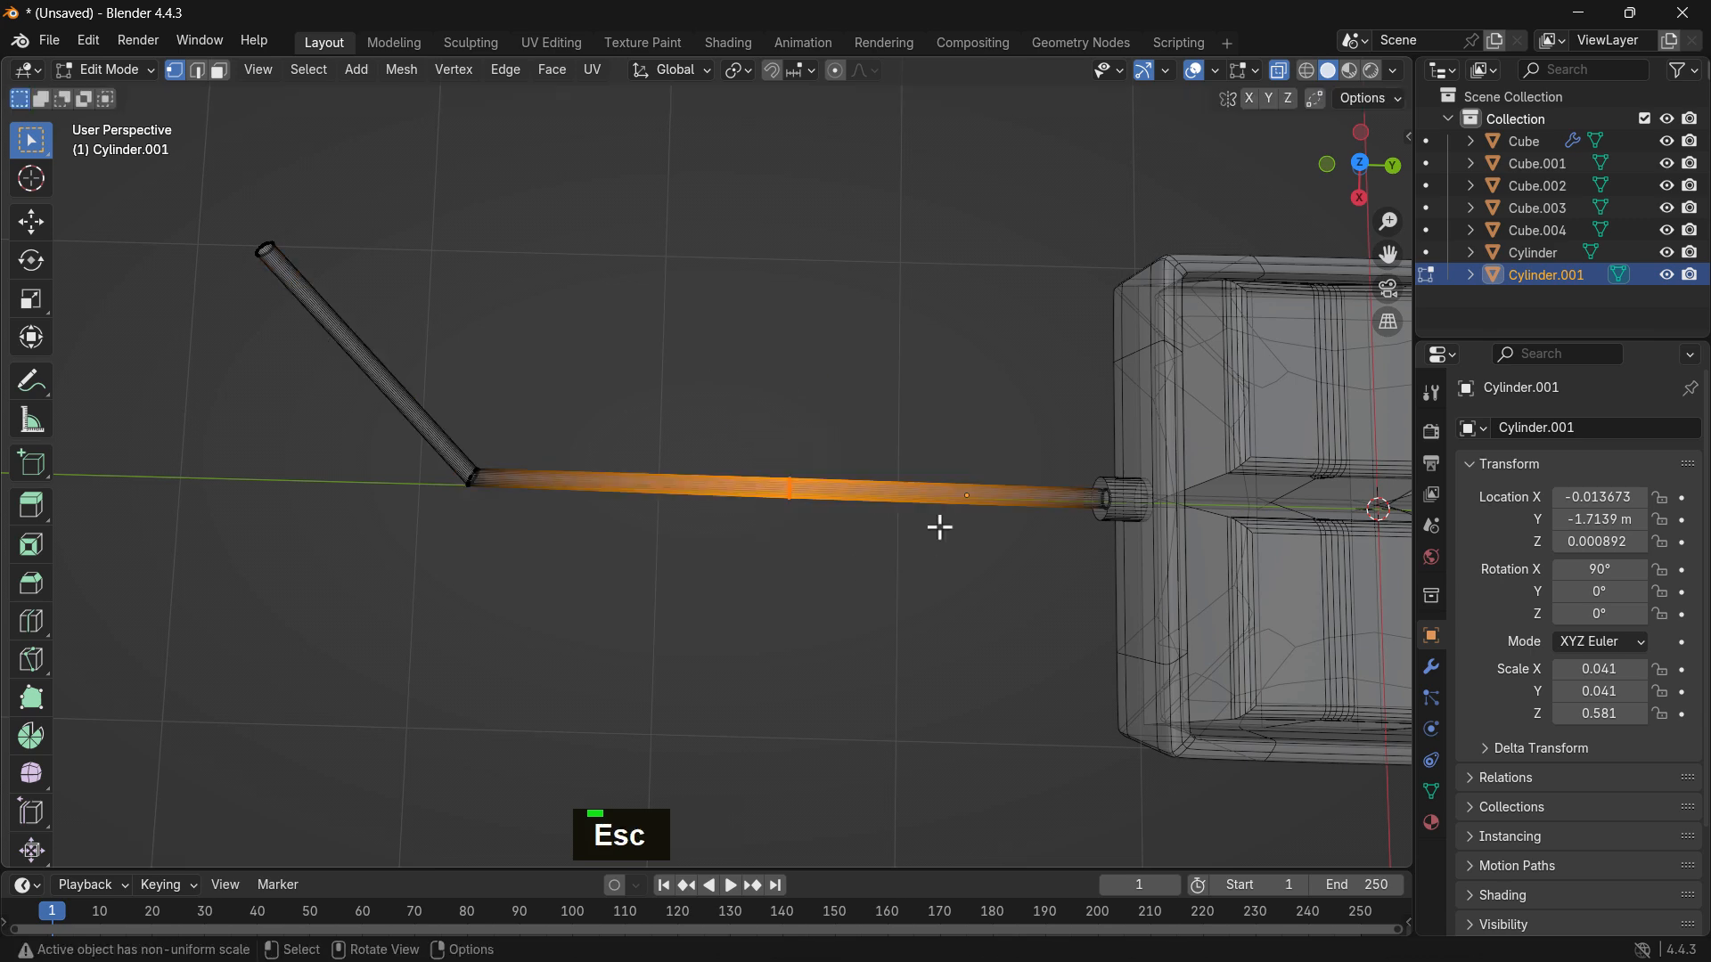
middle_click_drag(585, 446, 624, 454, "shift")
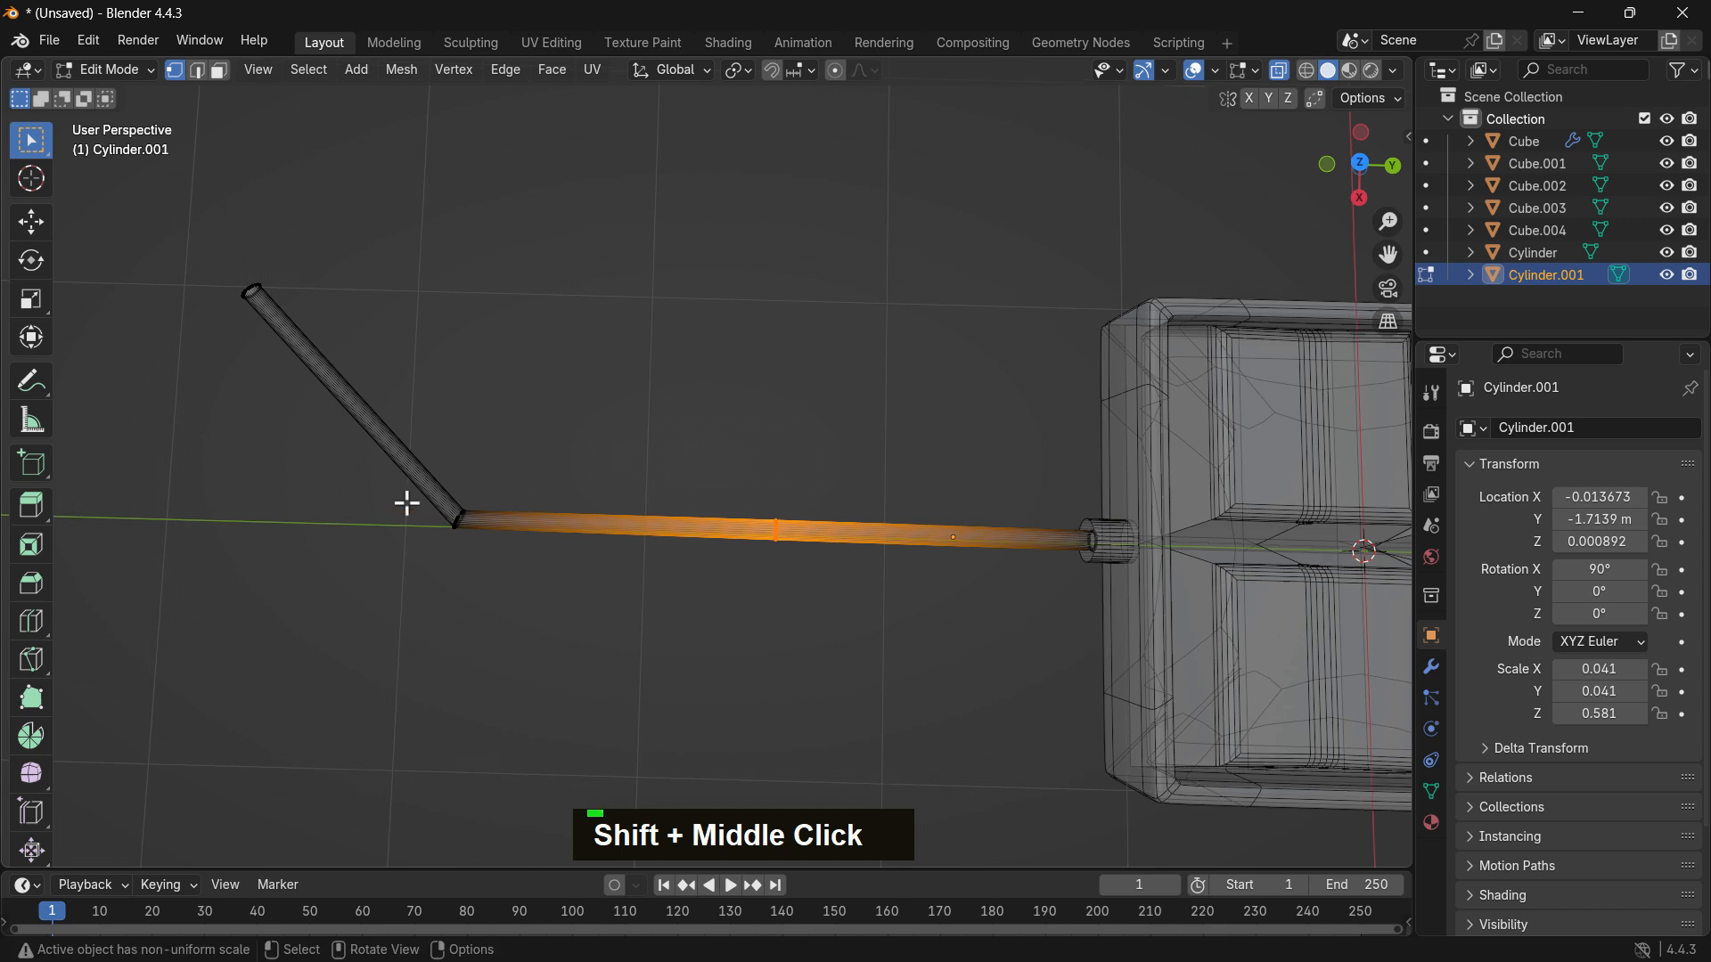
left_click_drag(373, 489, 571, 594)
left_click_drag(669, 432, 814, 600)
key("g")
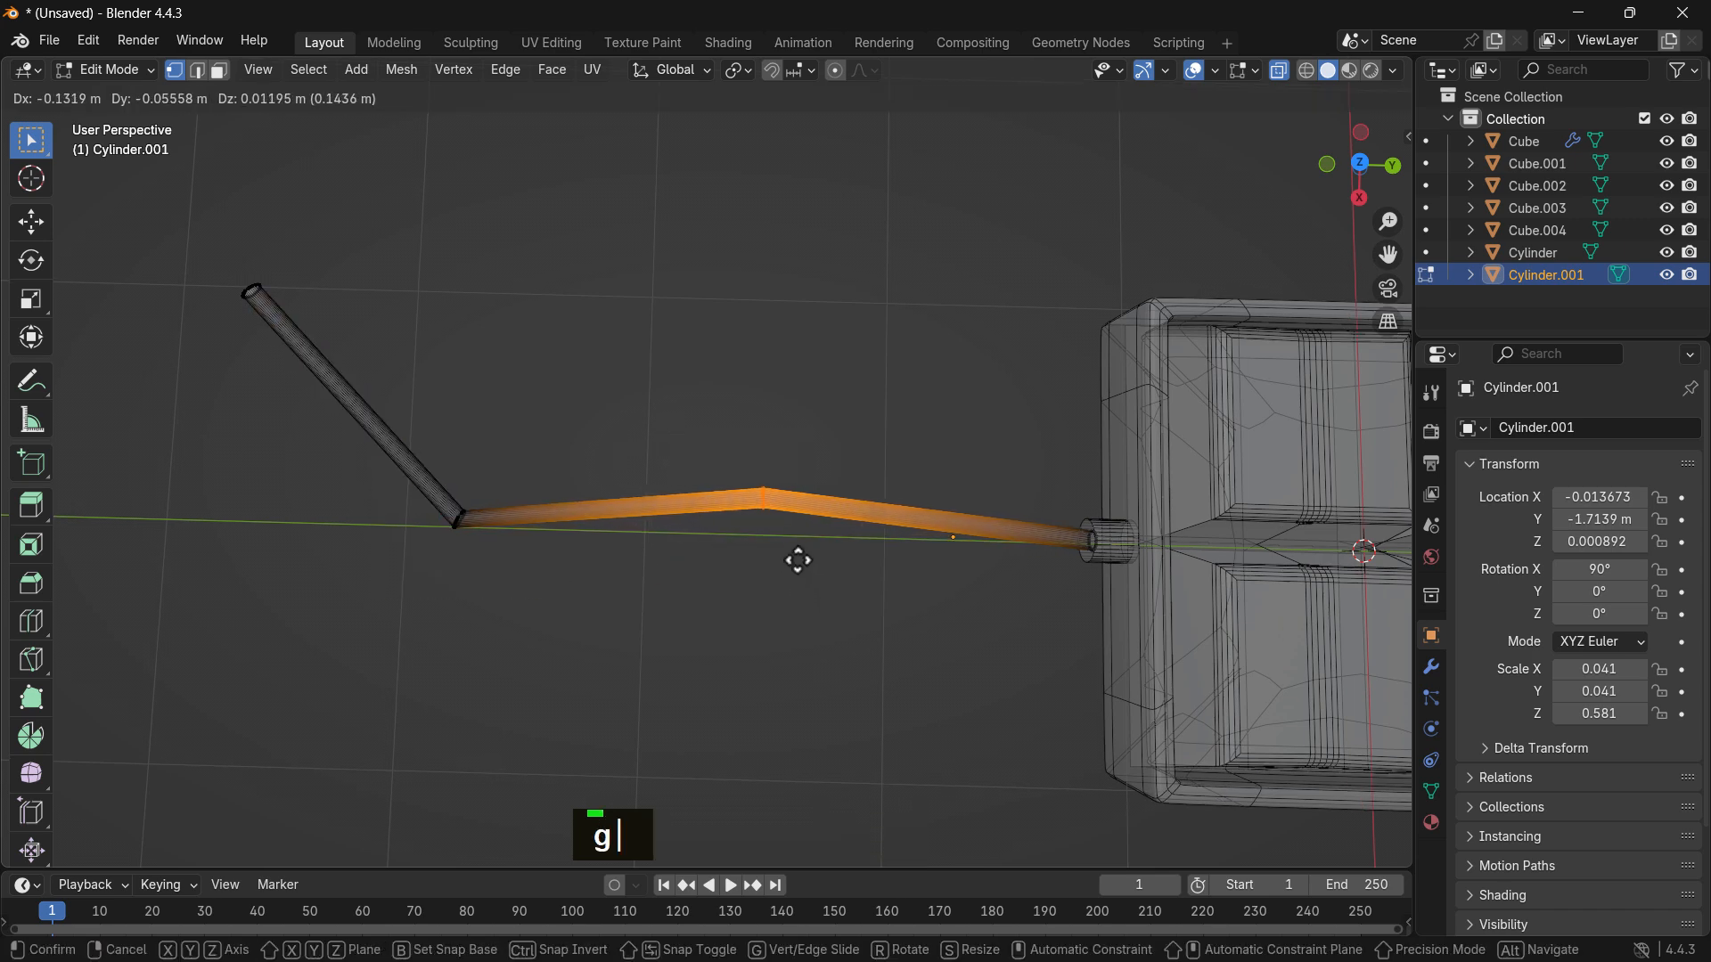
left_click(764, 547)
Step: Move the outer bend's ring about 0.25 m outward and toward -X, and nudge the inner ring slightly farther toward -X
left_click_drag(541, 462, 418, 582)
key("g")
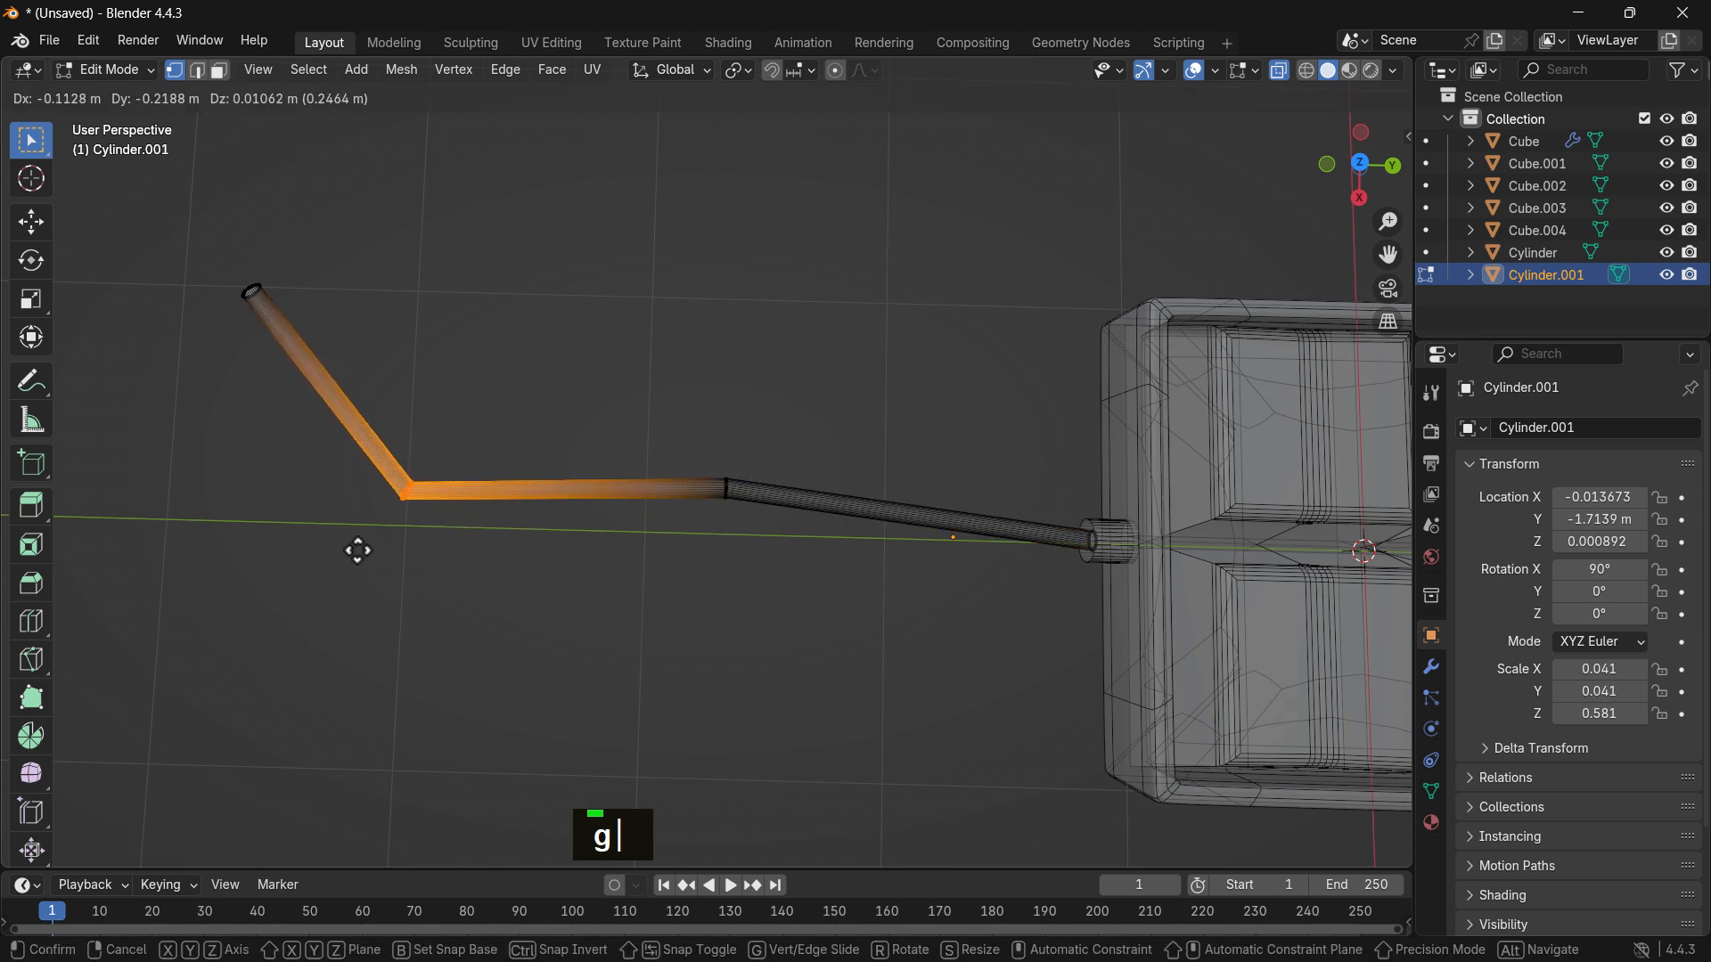
left_click(357, 542)
left_click_drag(738, 445, 673, 568)
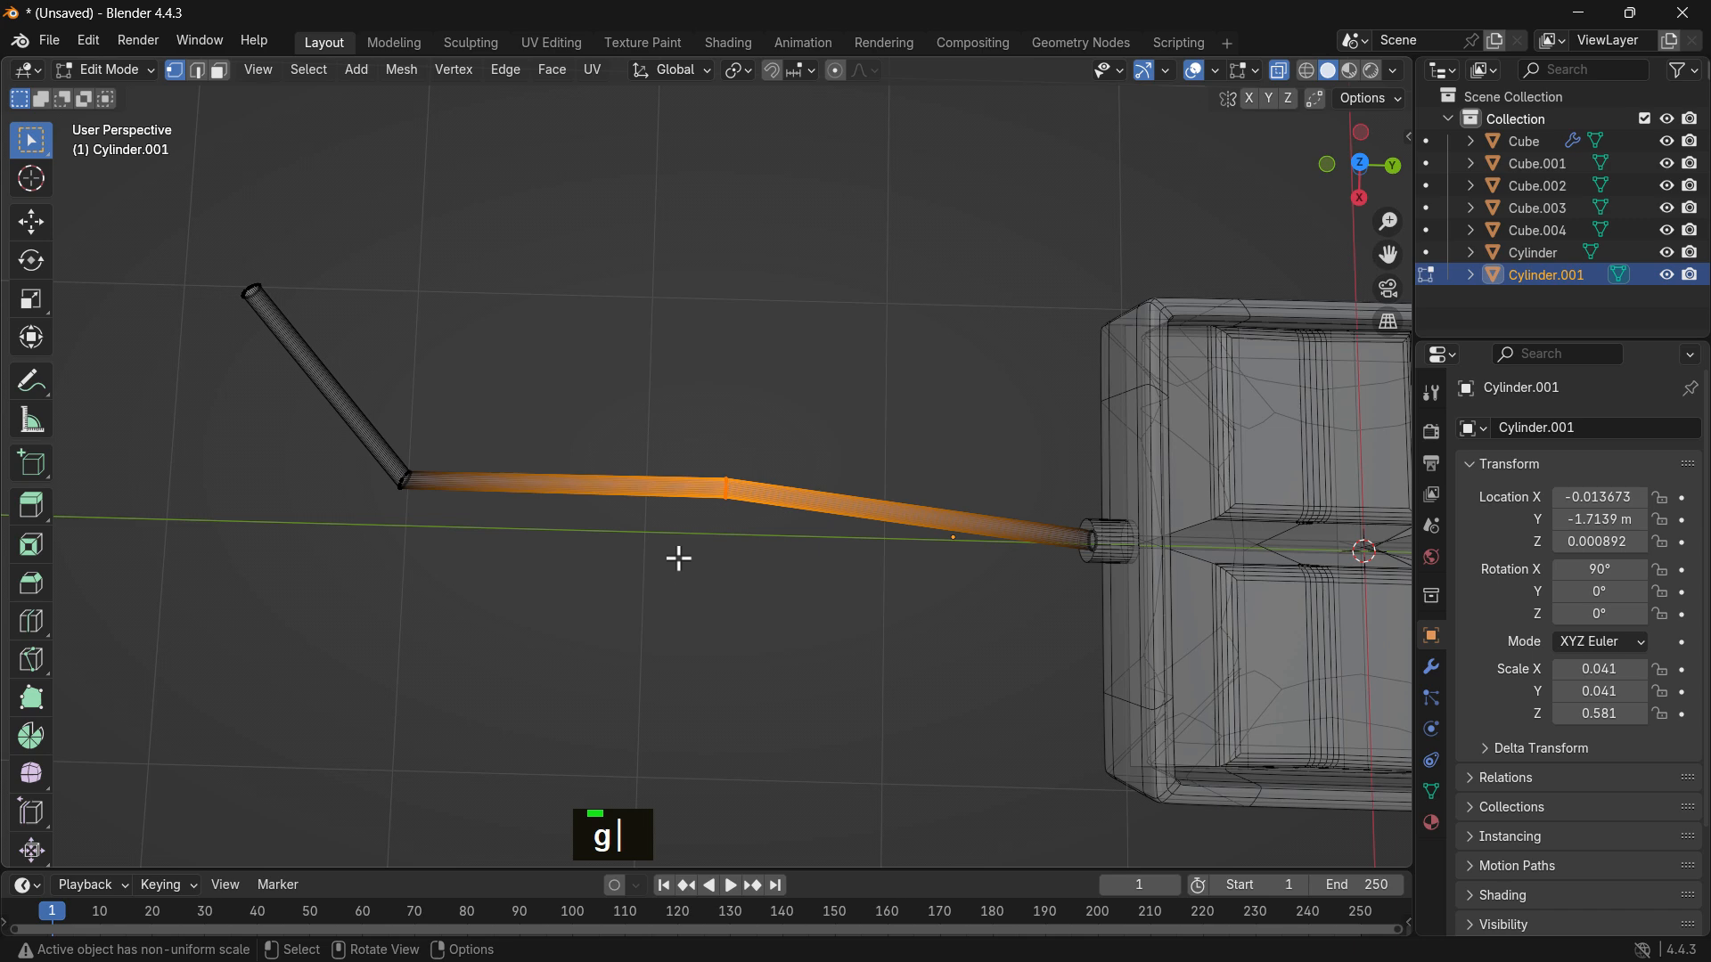
key("g")
left_click(677, 546)
Step: Add a centred loop cut on the segment next to the connector and move it about 0.11 m toward +X
key("ctrl+r")
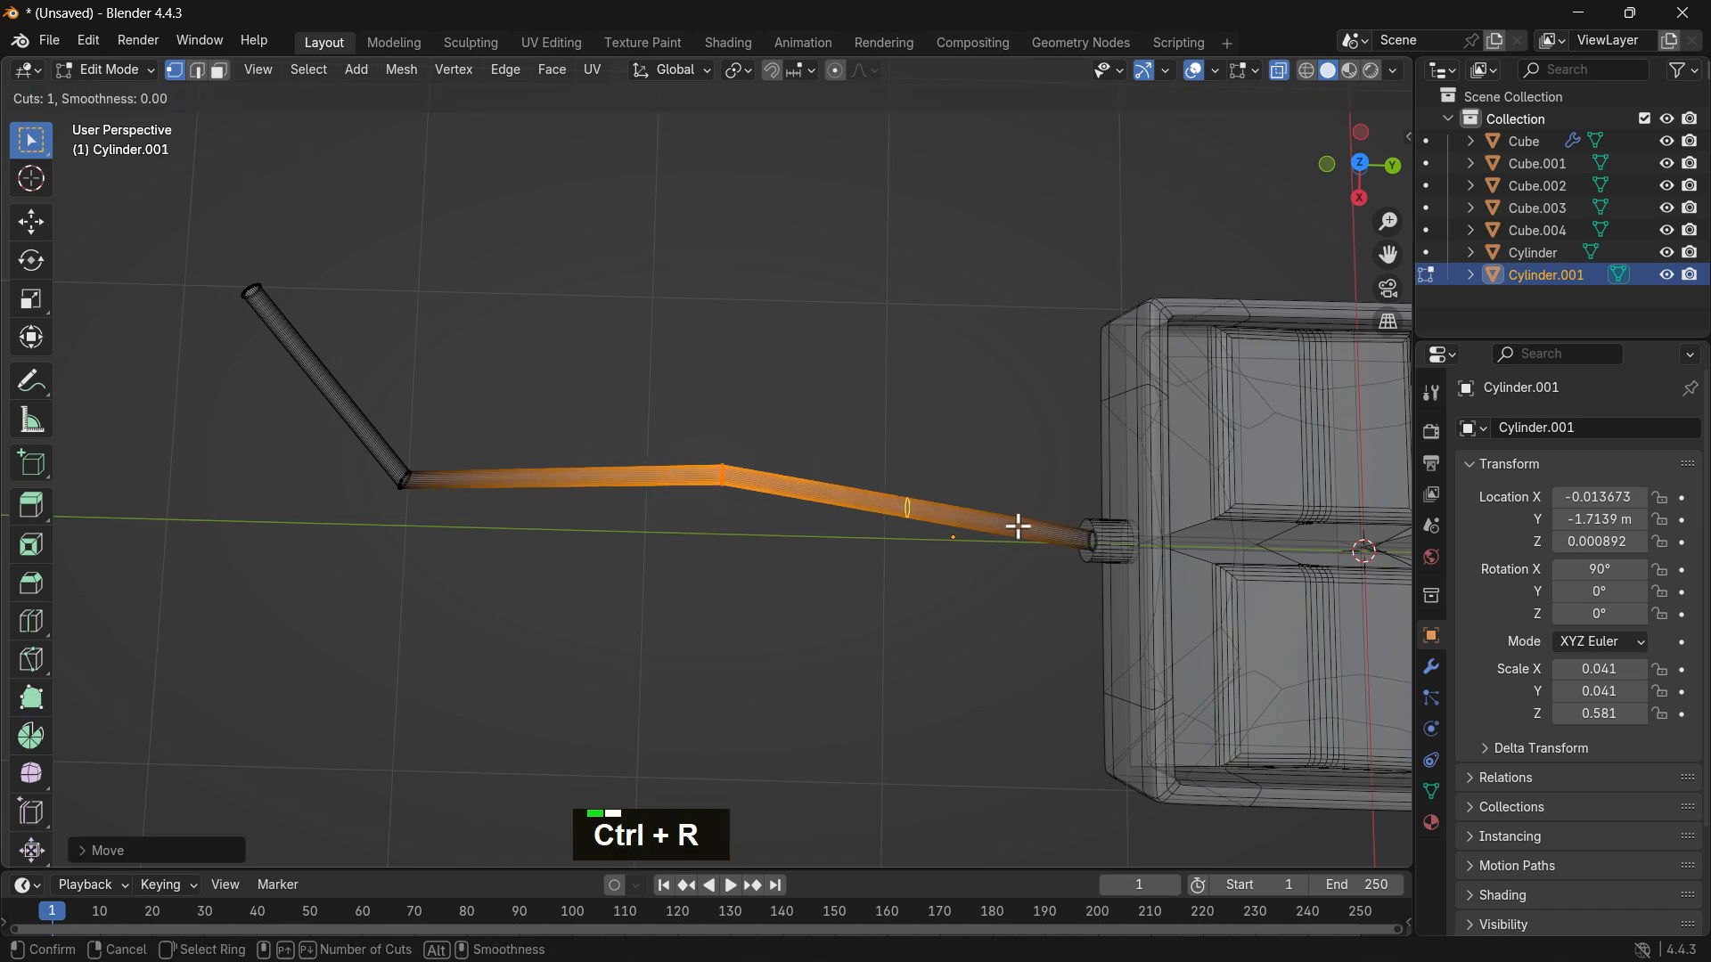
left_click(1007, 525)
left_click(1002, 528)
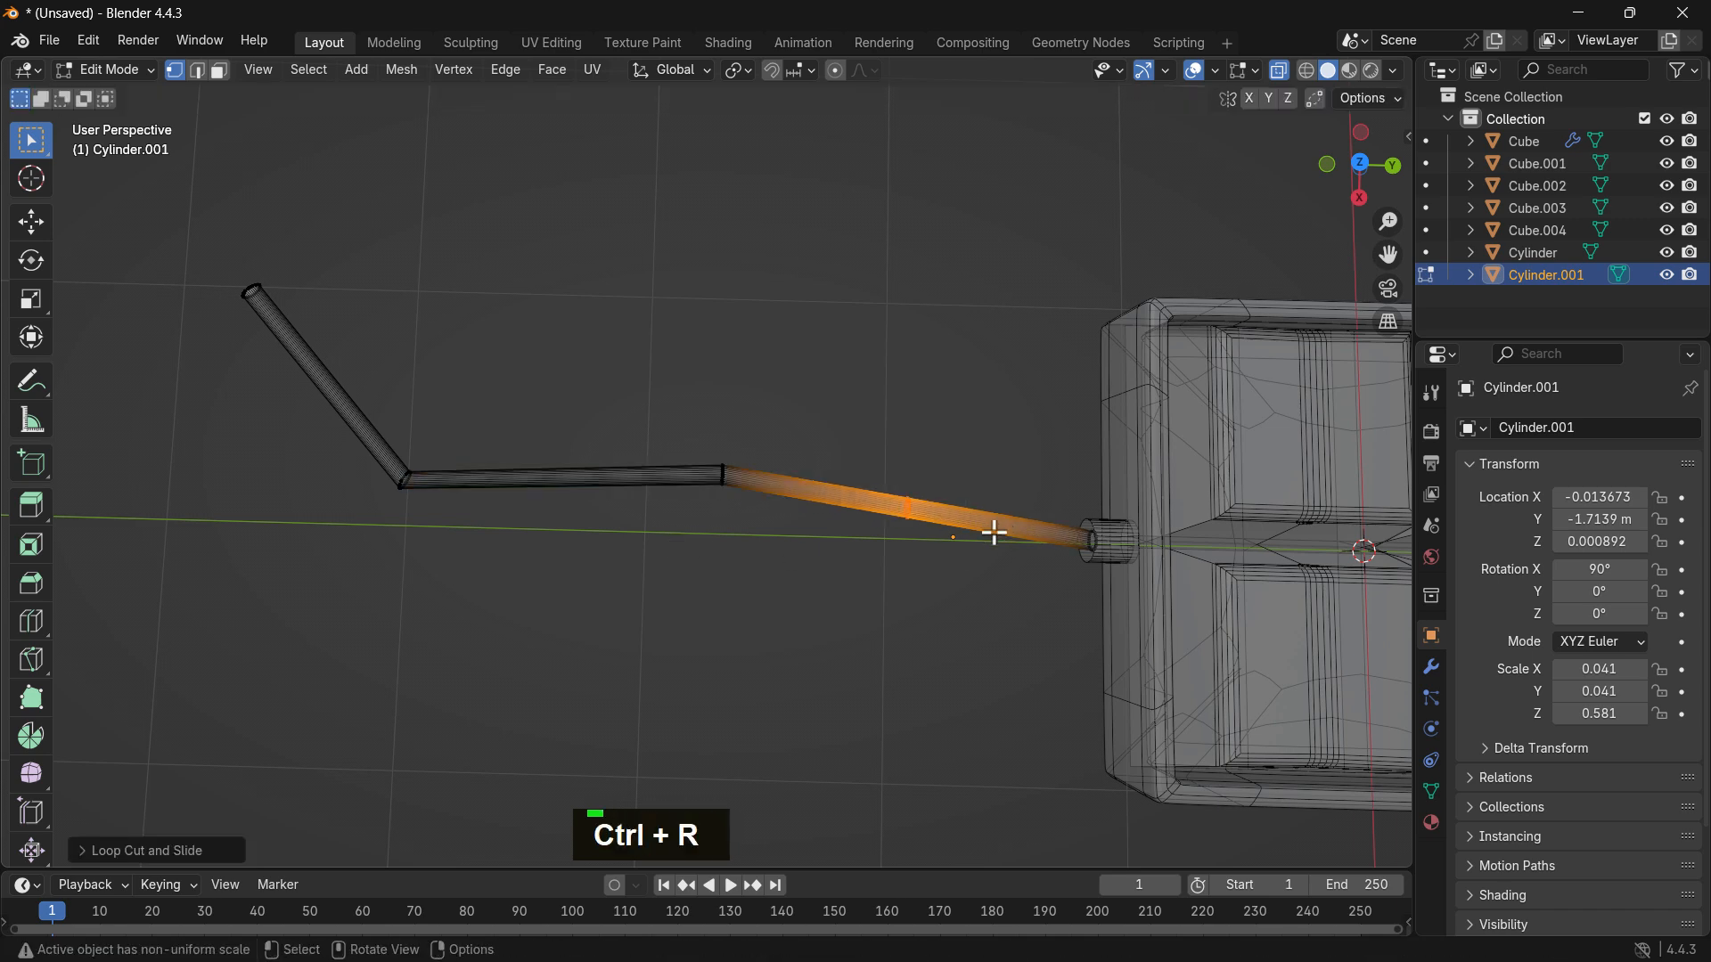
key("g")
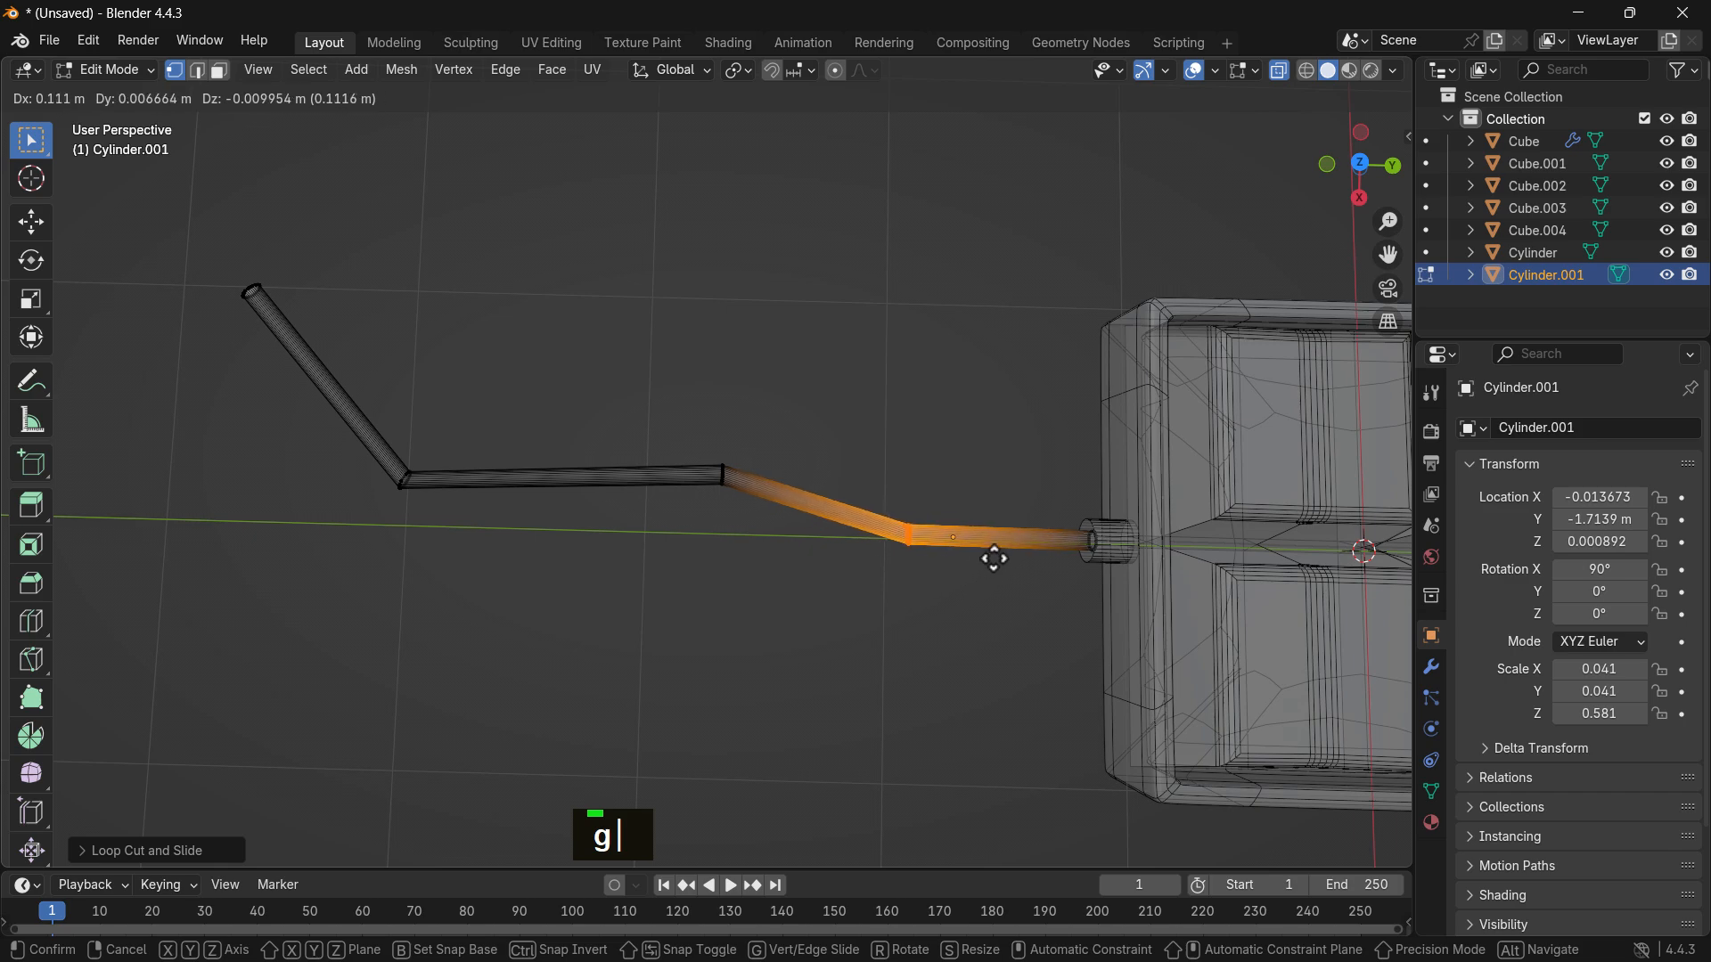
left_click(993, 559)
left_click(570, 432)
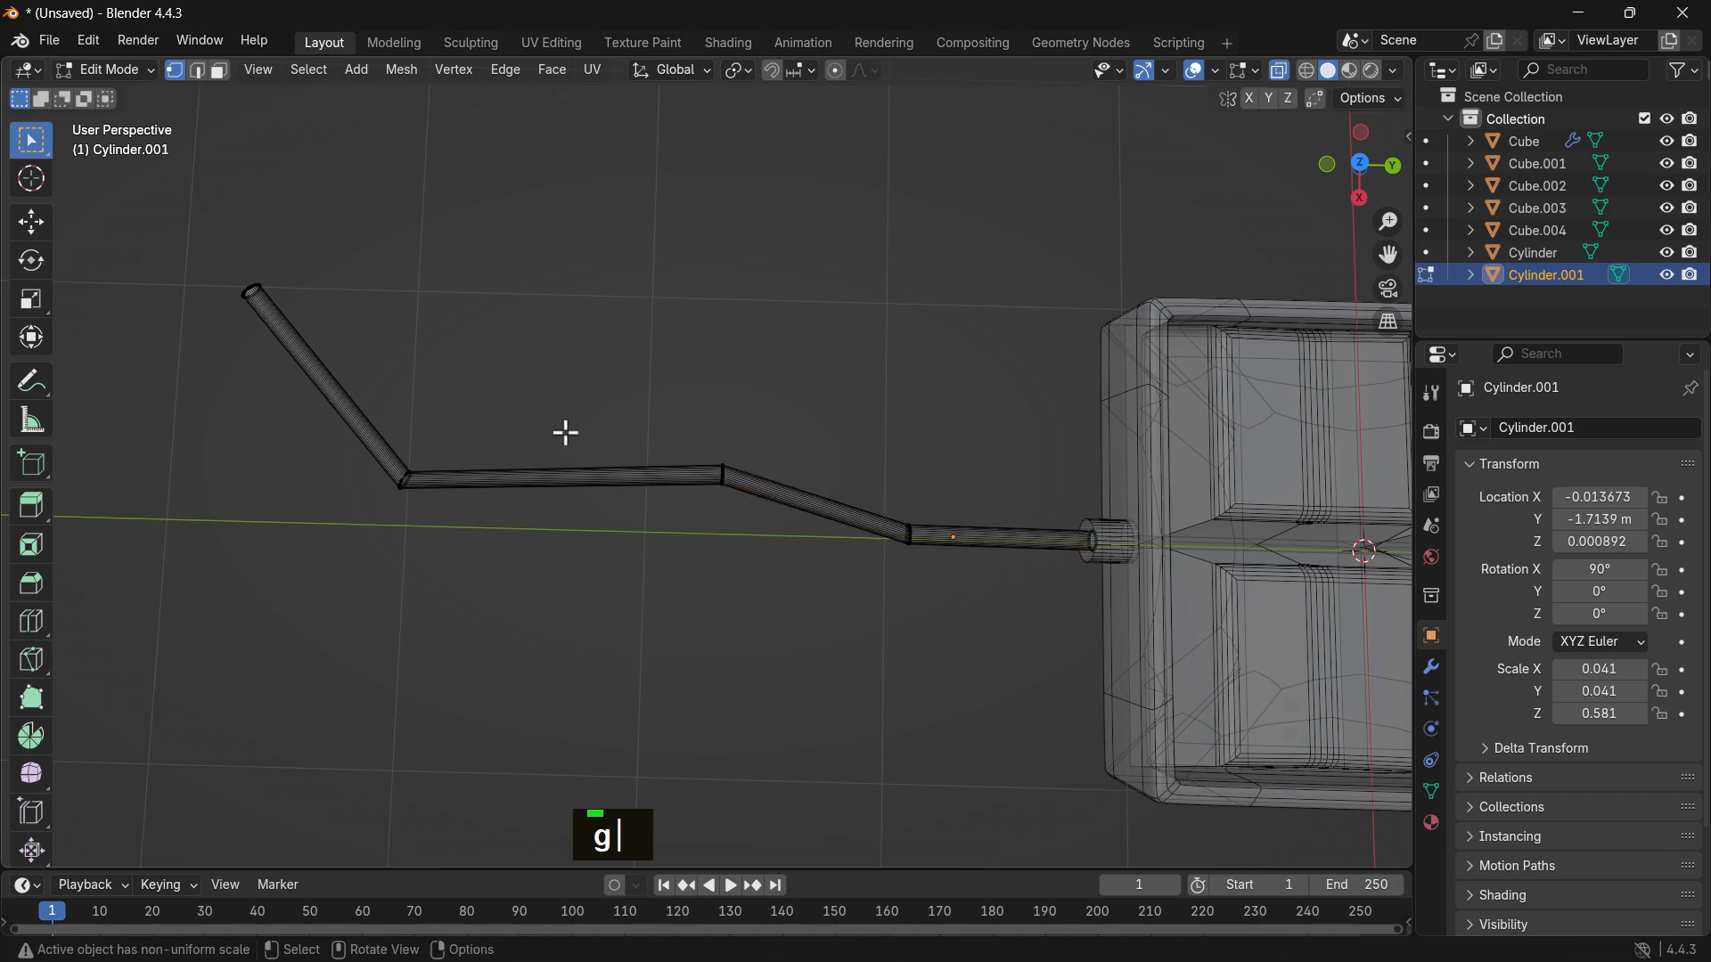
Step: Return to Object Mode and apply all transforms to the bent cable rod
middle_click_drag(580, 481, 709, 298)
scroll(532, 470, "up", 2)
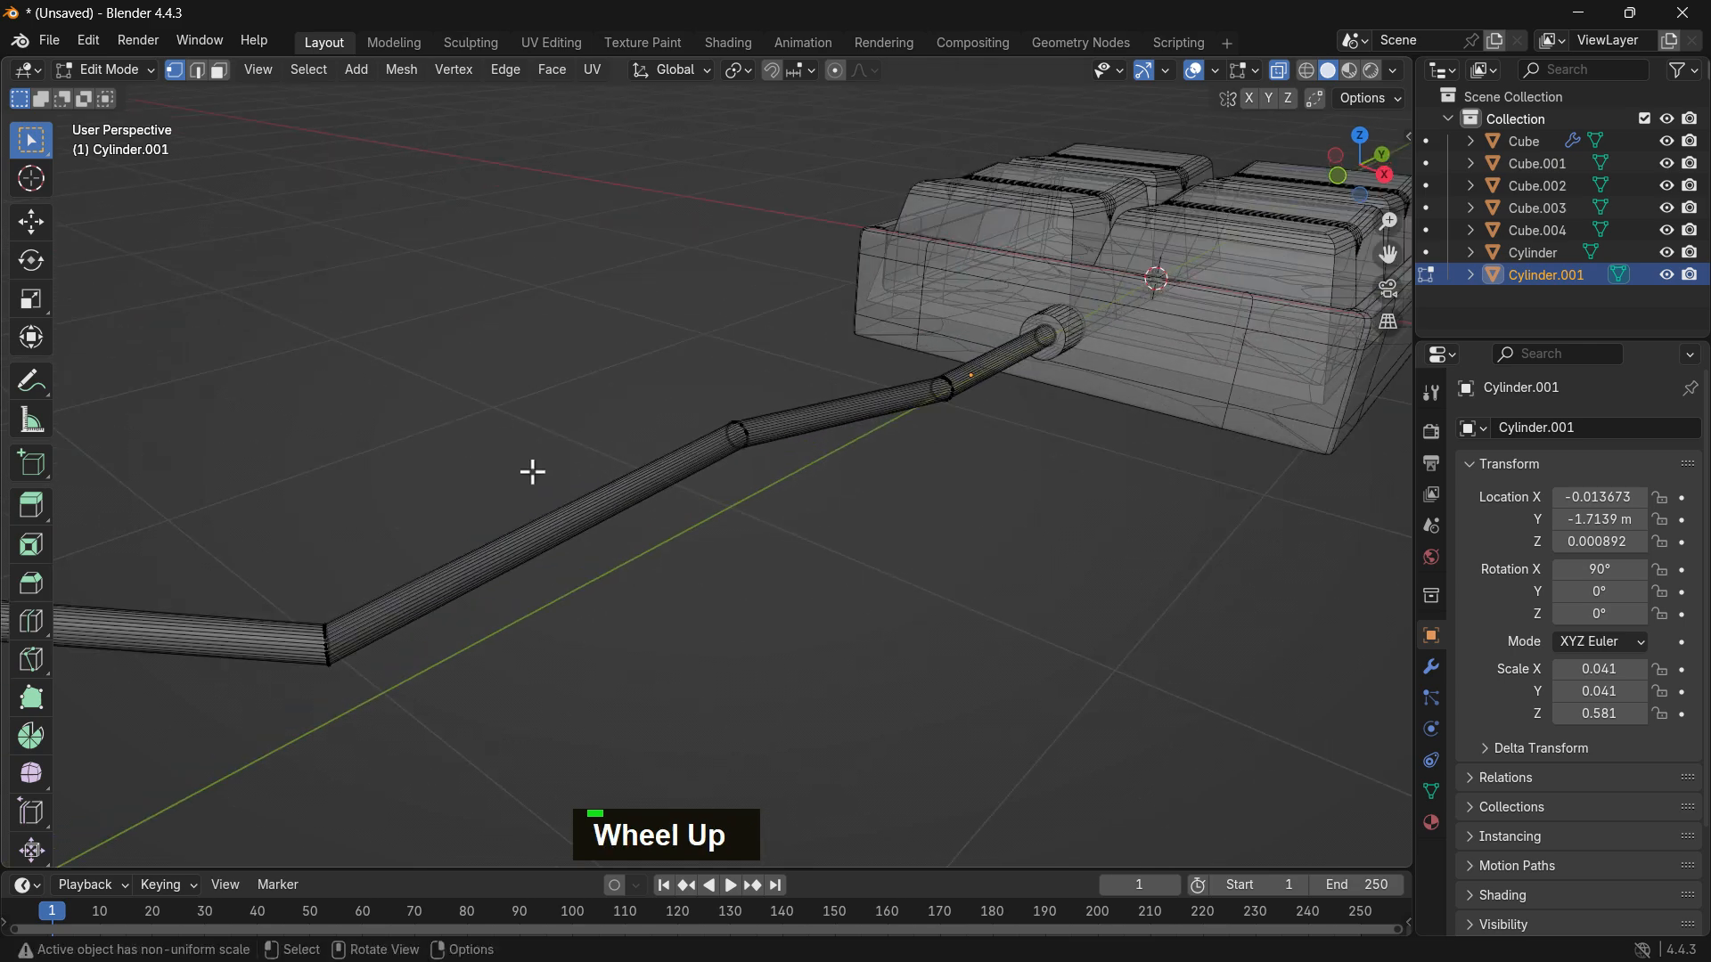
middle_click_drag(531, 469, 799, 385, "shift")
scroll(749, 373, "down", 1)
key("Tab")
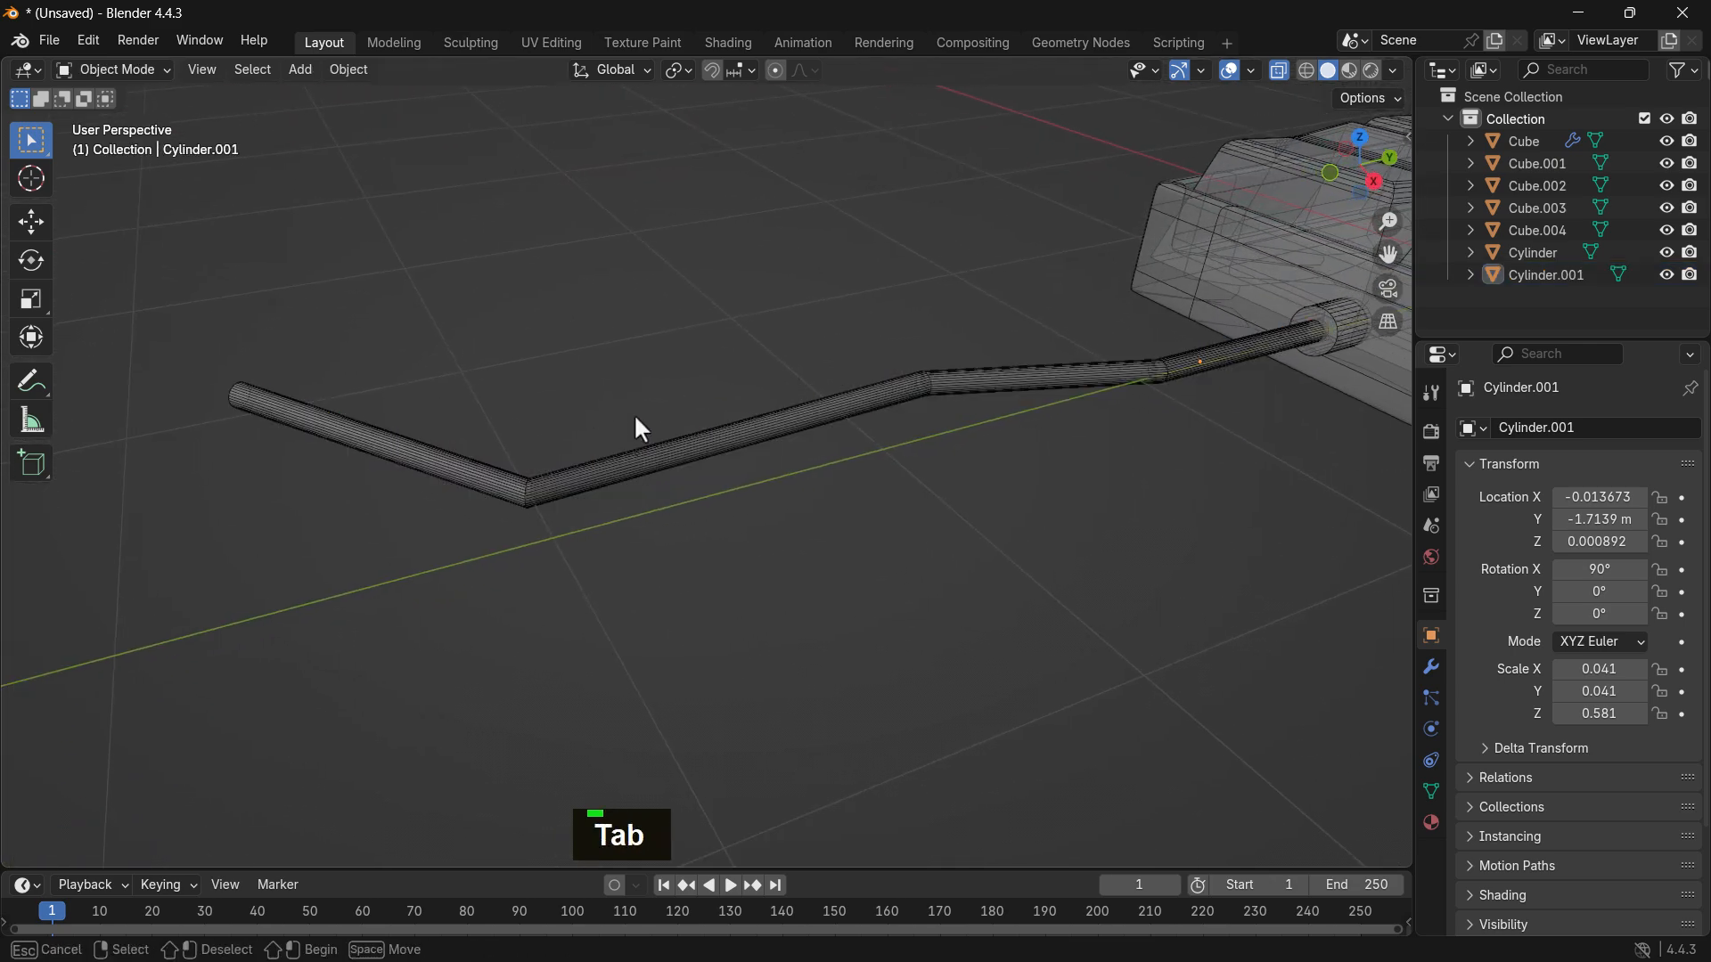
key("ctrl")
key("ctrl")
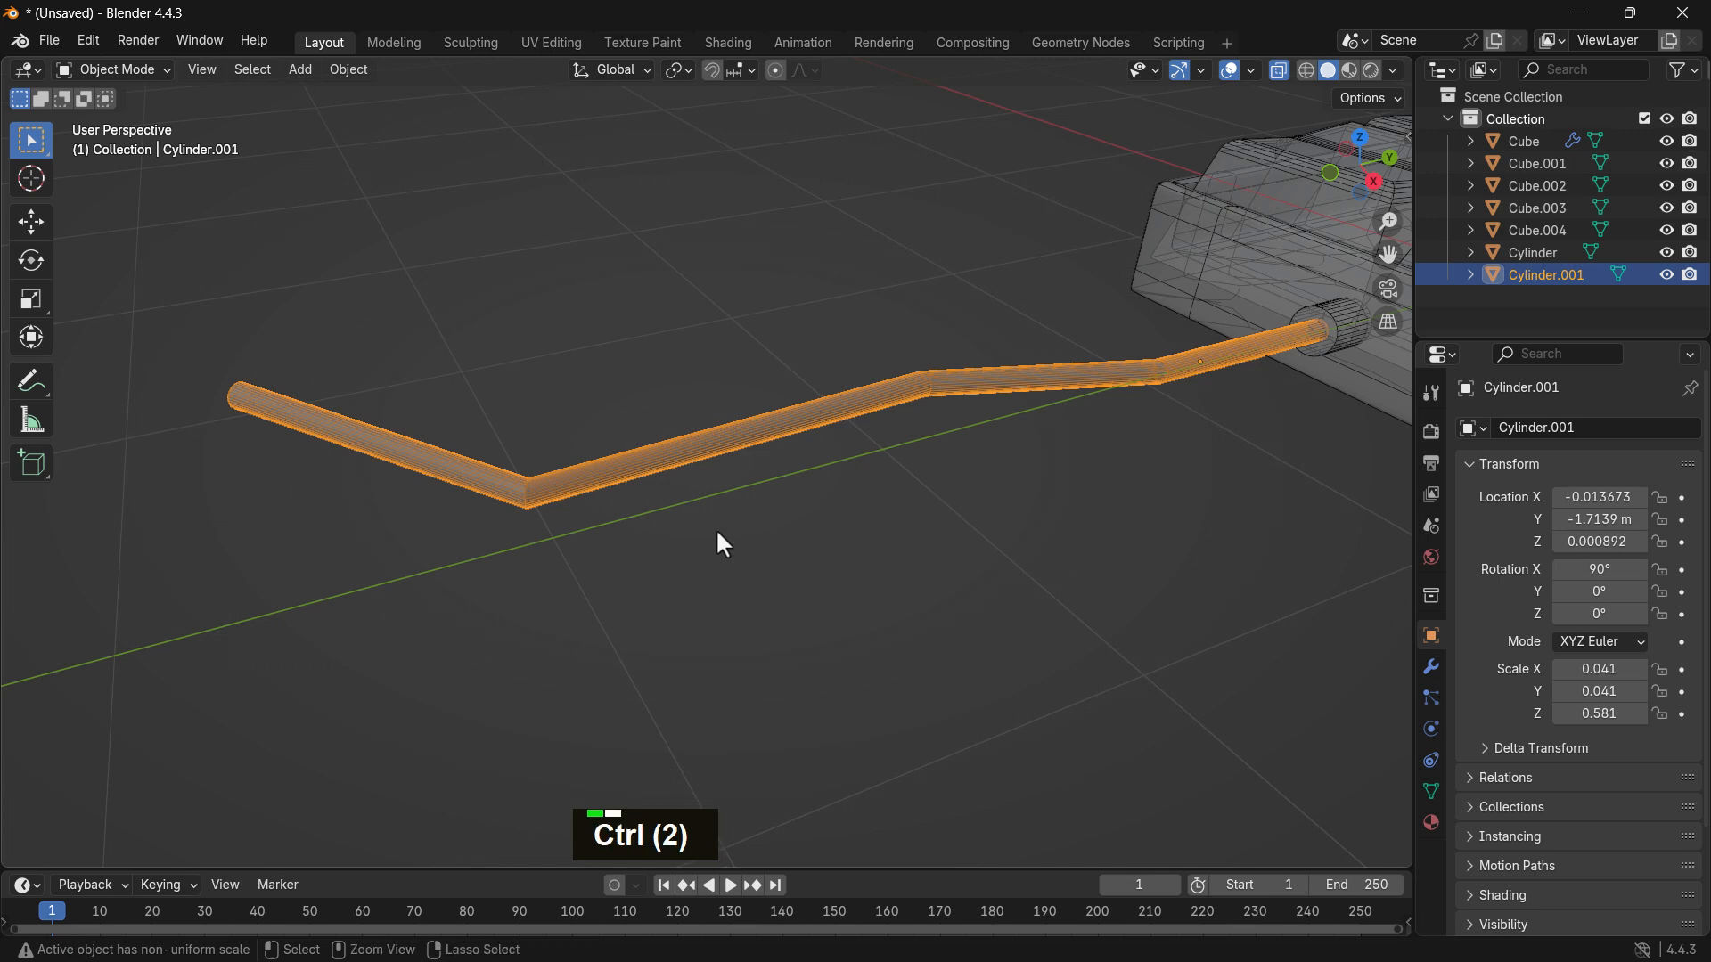
key("ctrl+a")
left_click(653, 448)
left_click(861, 575)
Step: Reopen the bent cable rod's mesh for editing with edge selection active
scroll(754, 477, "down", 1)
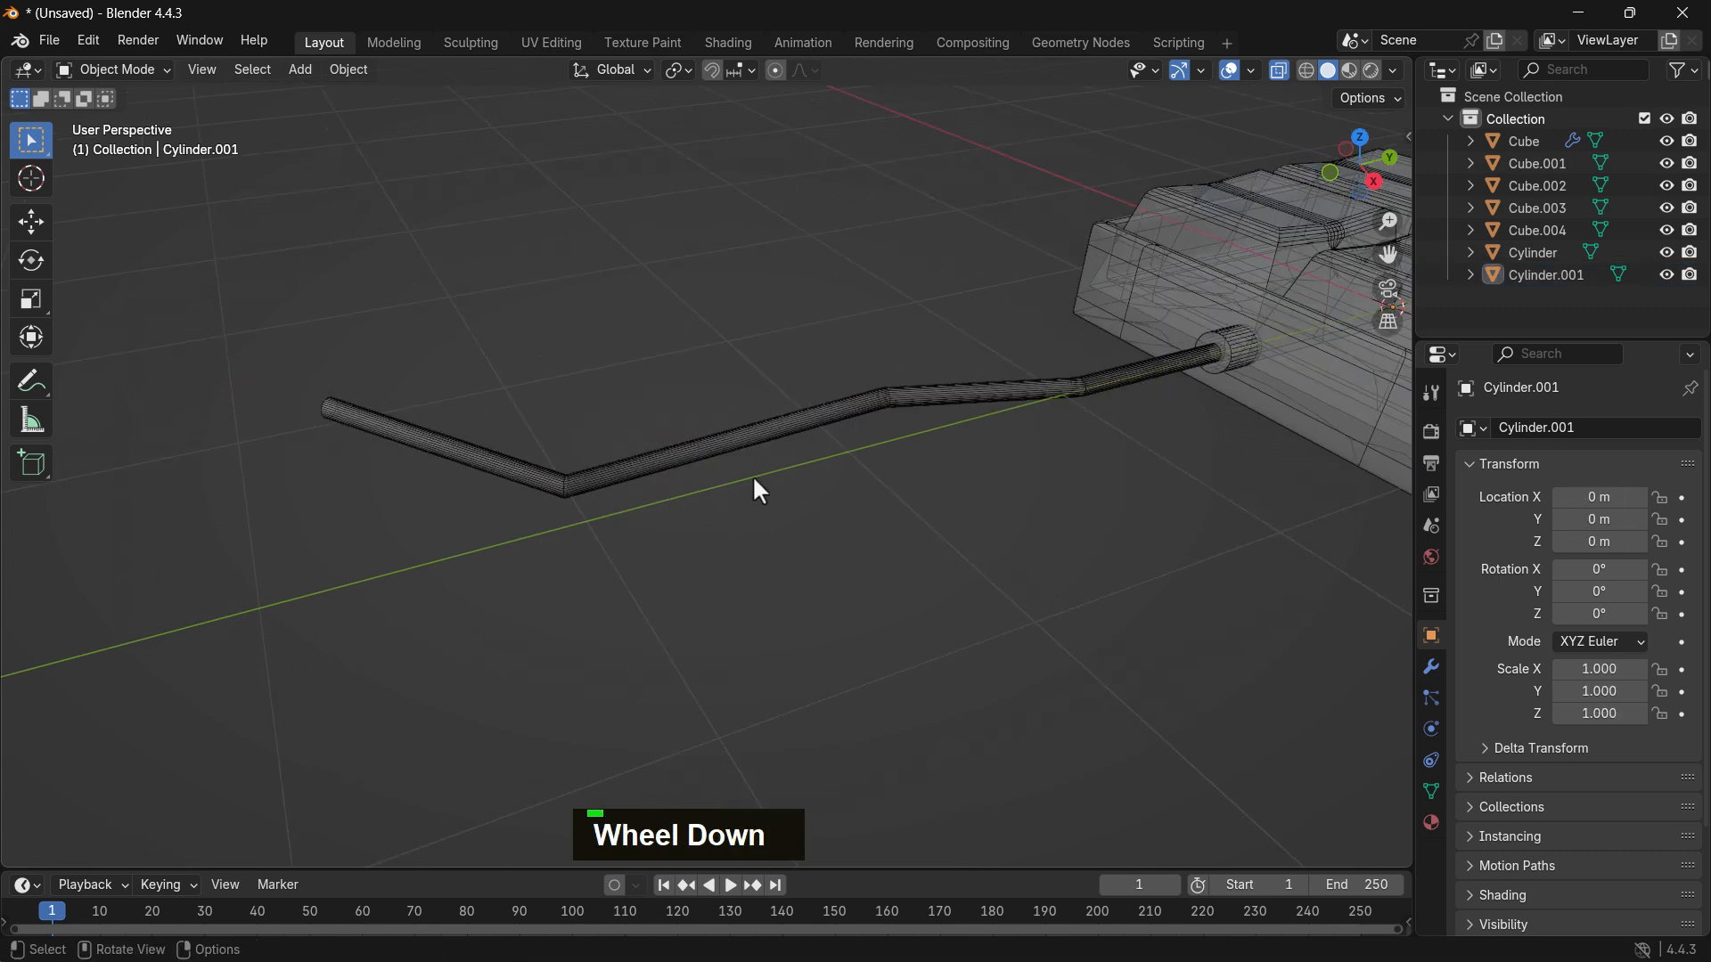
middle_click_drag(754, 478, 753, 465)
left_click_drag(666, 390, 769, 546)
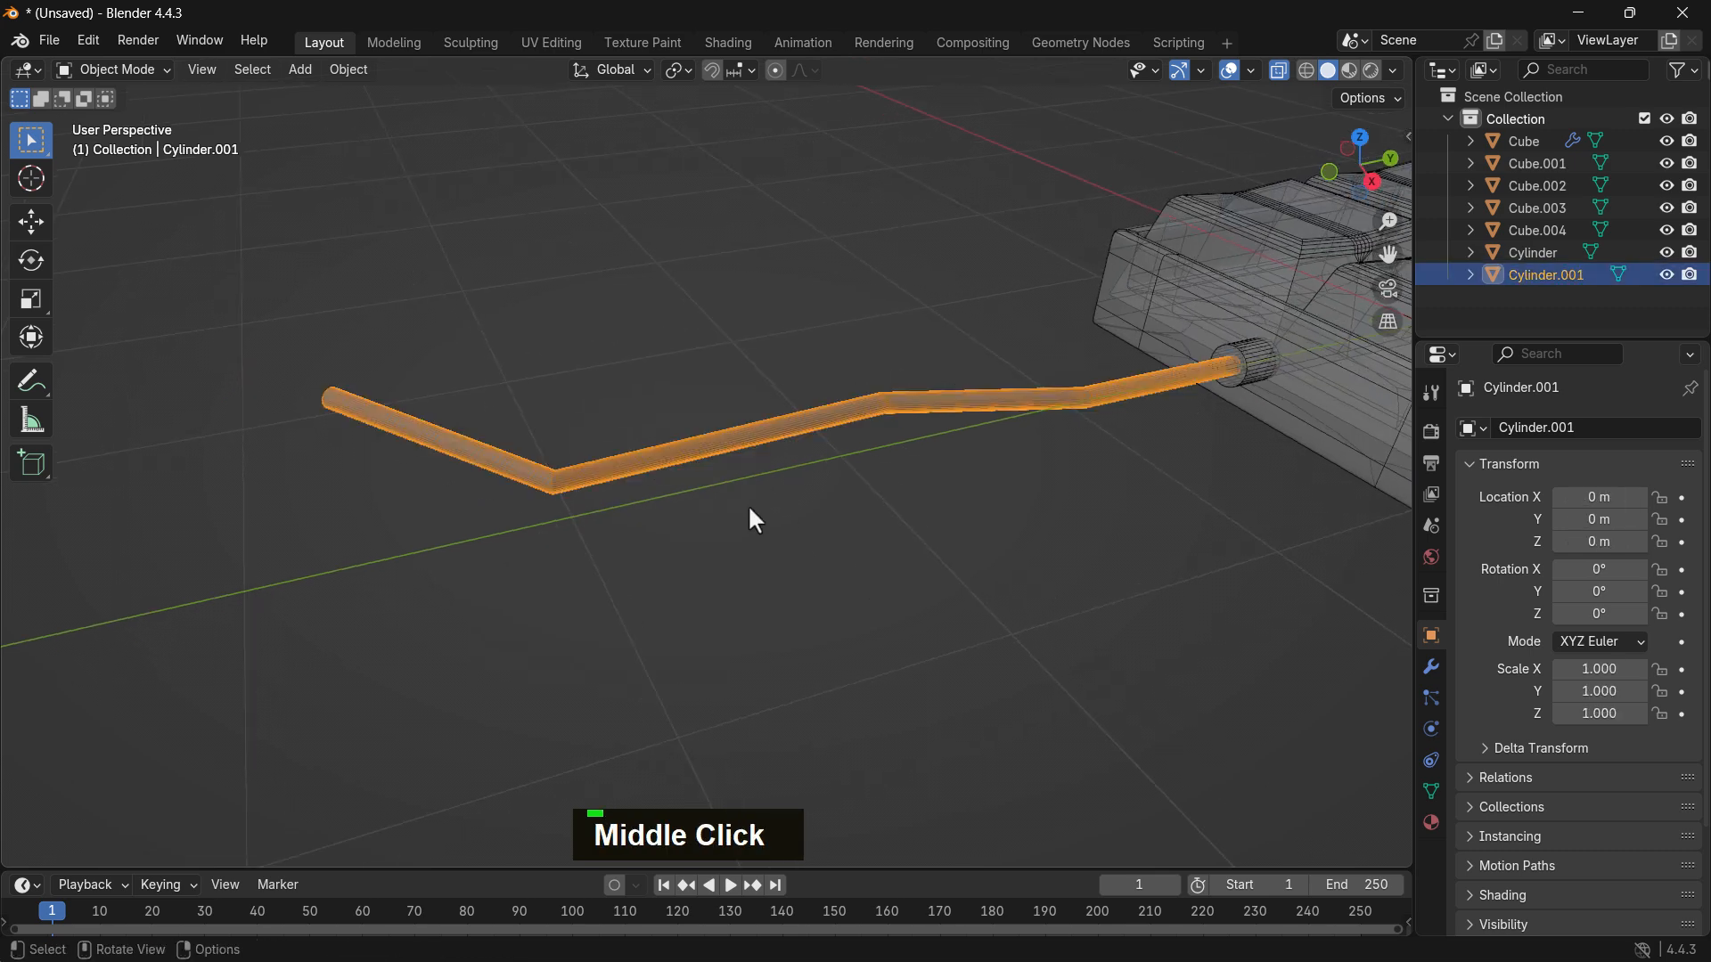
key("Tab")
scroll(654, 426, "up", 1)
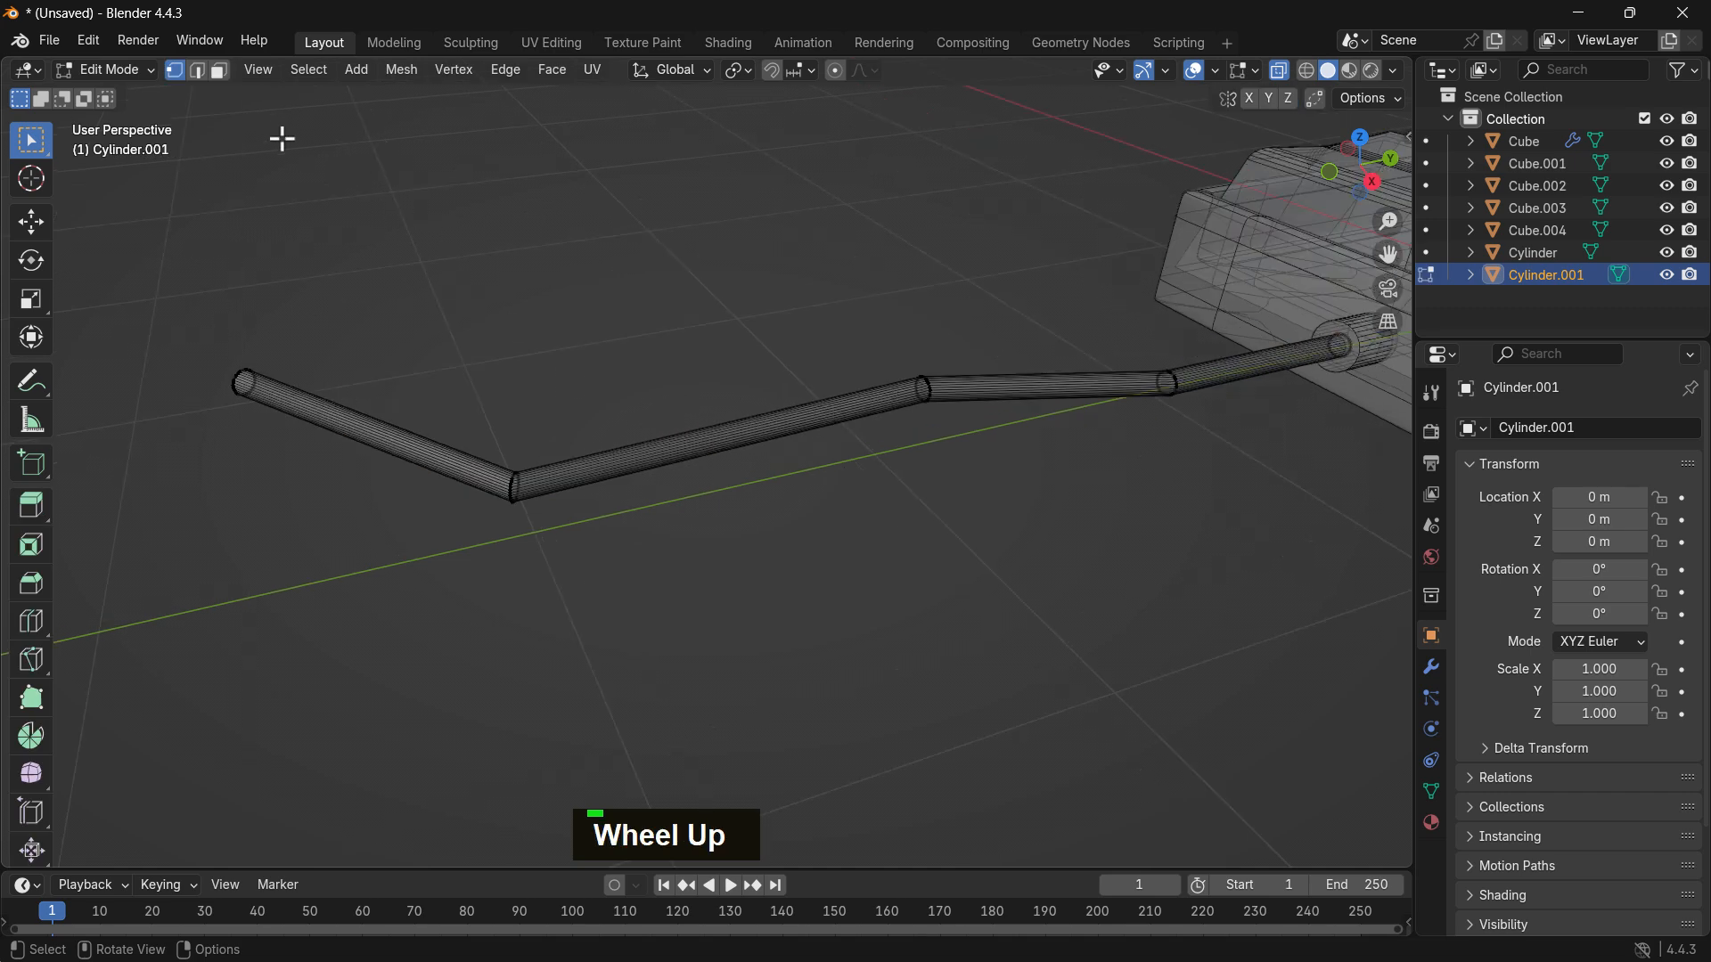
left_click(197, 69)
Step: Try to select the edge rings at the cable's outer and middle bends
scroll(585, 580, "up", 5)
middle_click_drag(441, 502, 479, 526, "shift")
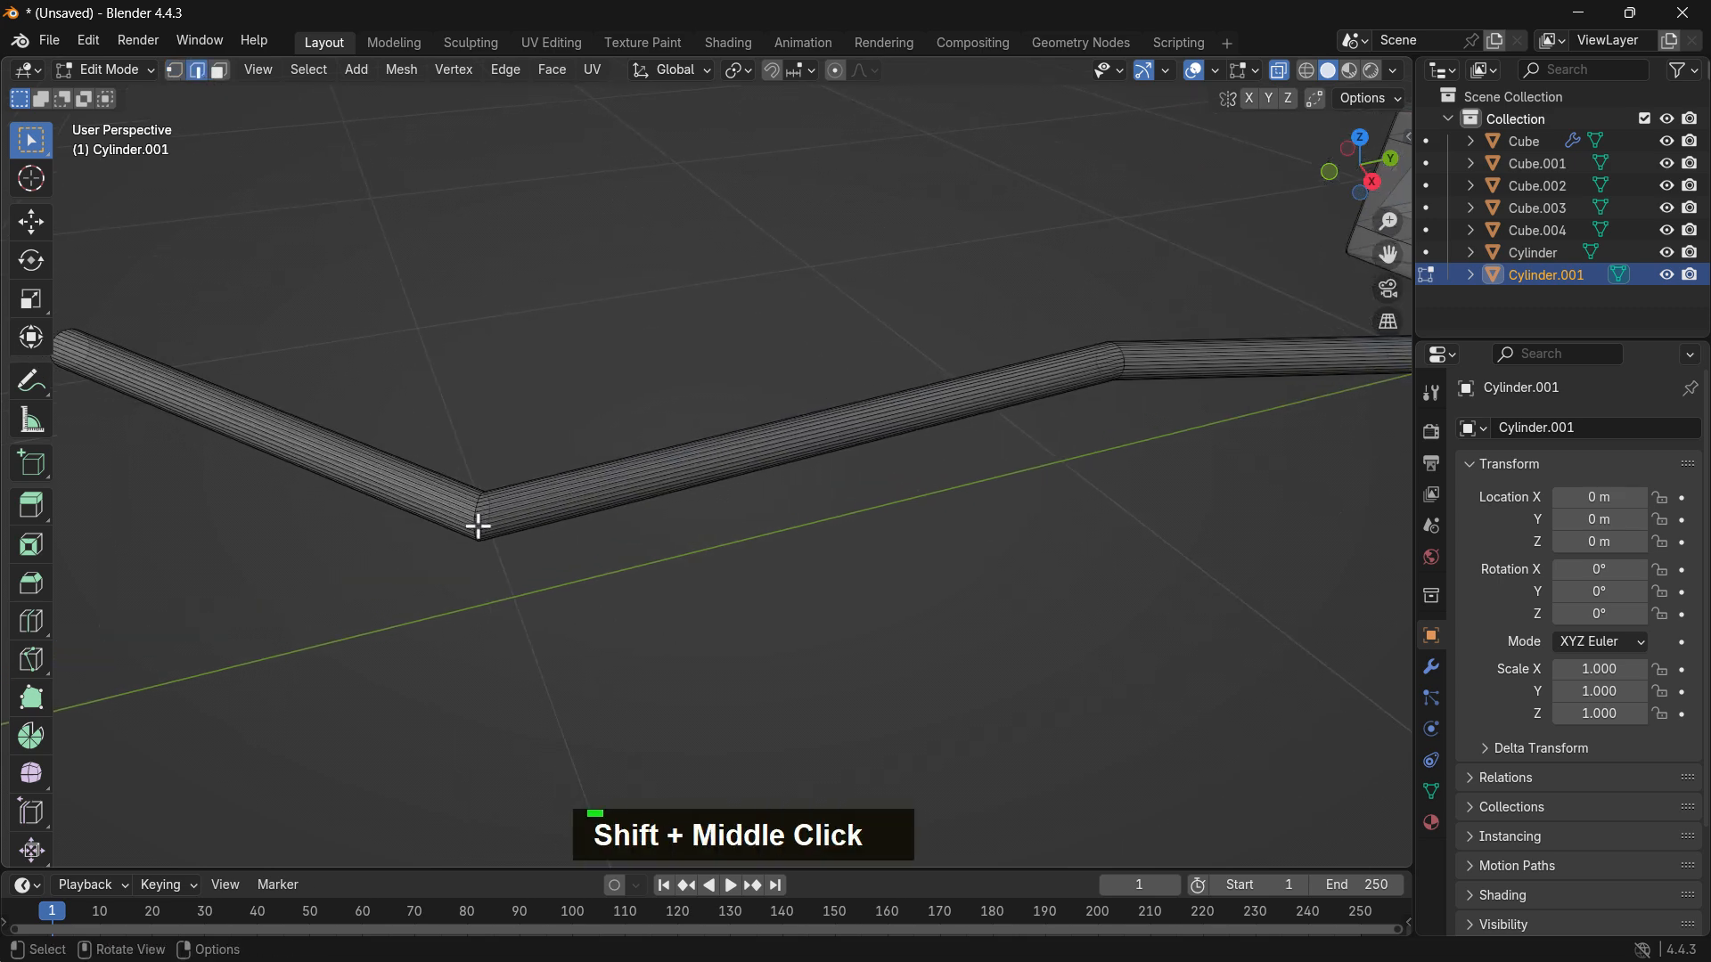
double_click(474, 527)
double_click(474, 514)
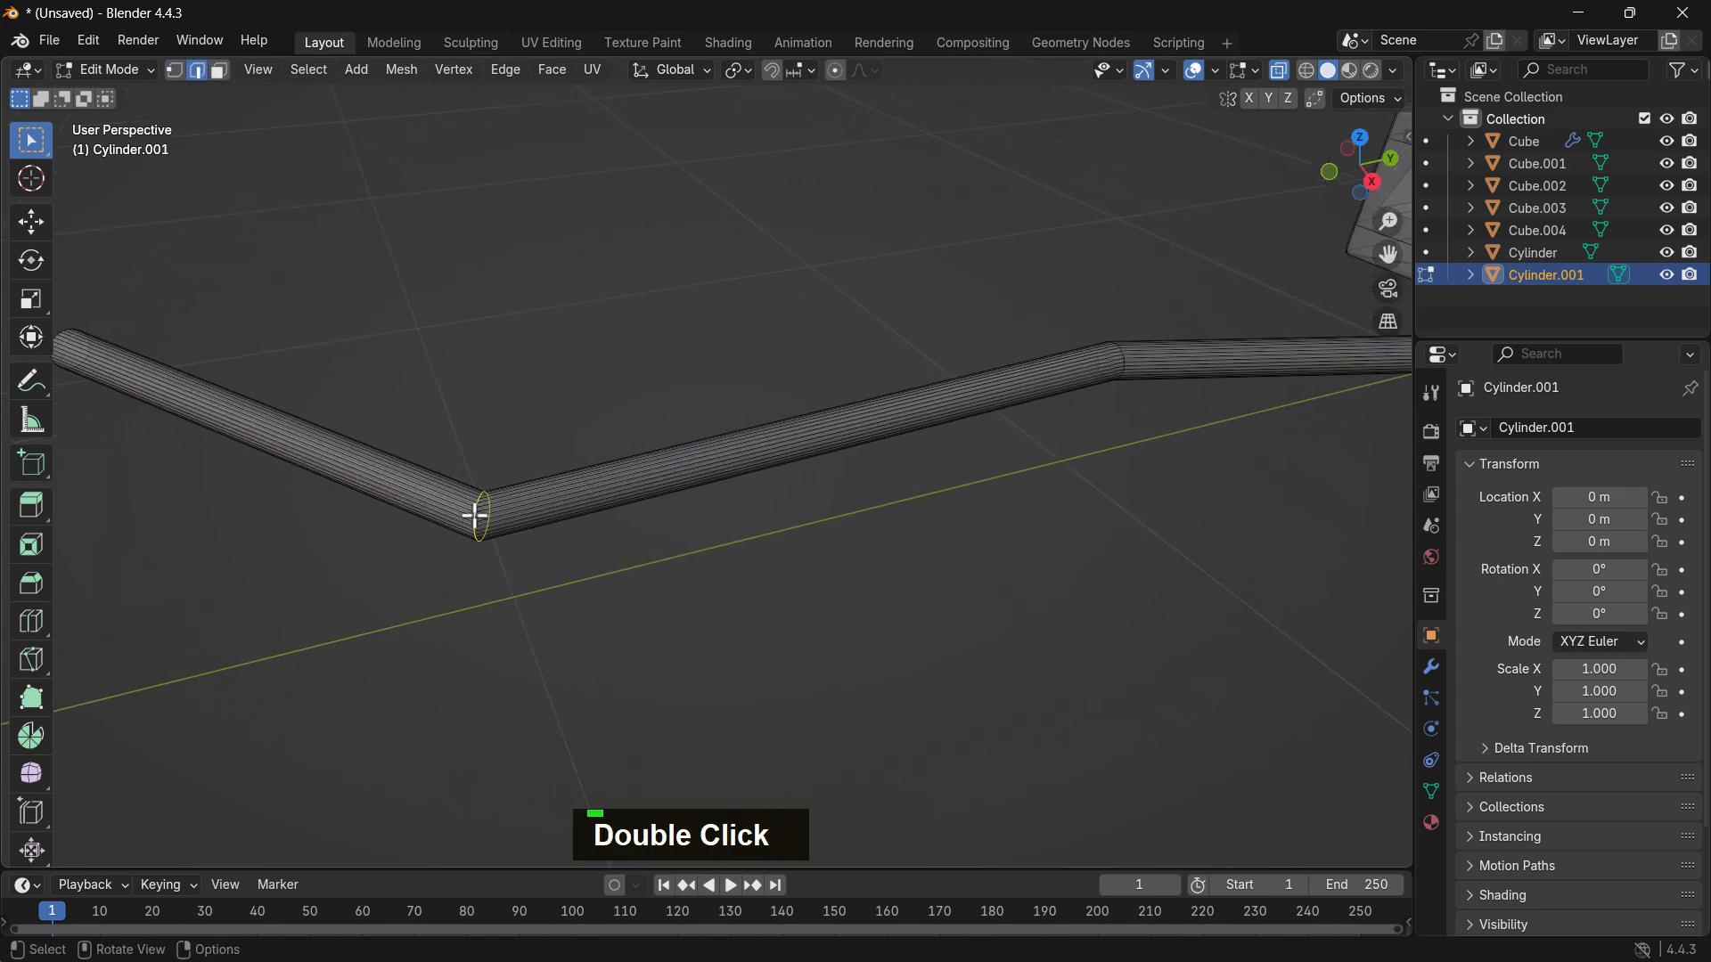
scroll(478, 502, "up", 3)
middle_click_drag(703, 534, 363, 638, "shift")
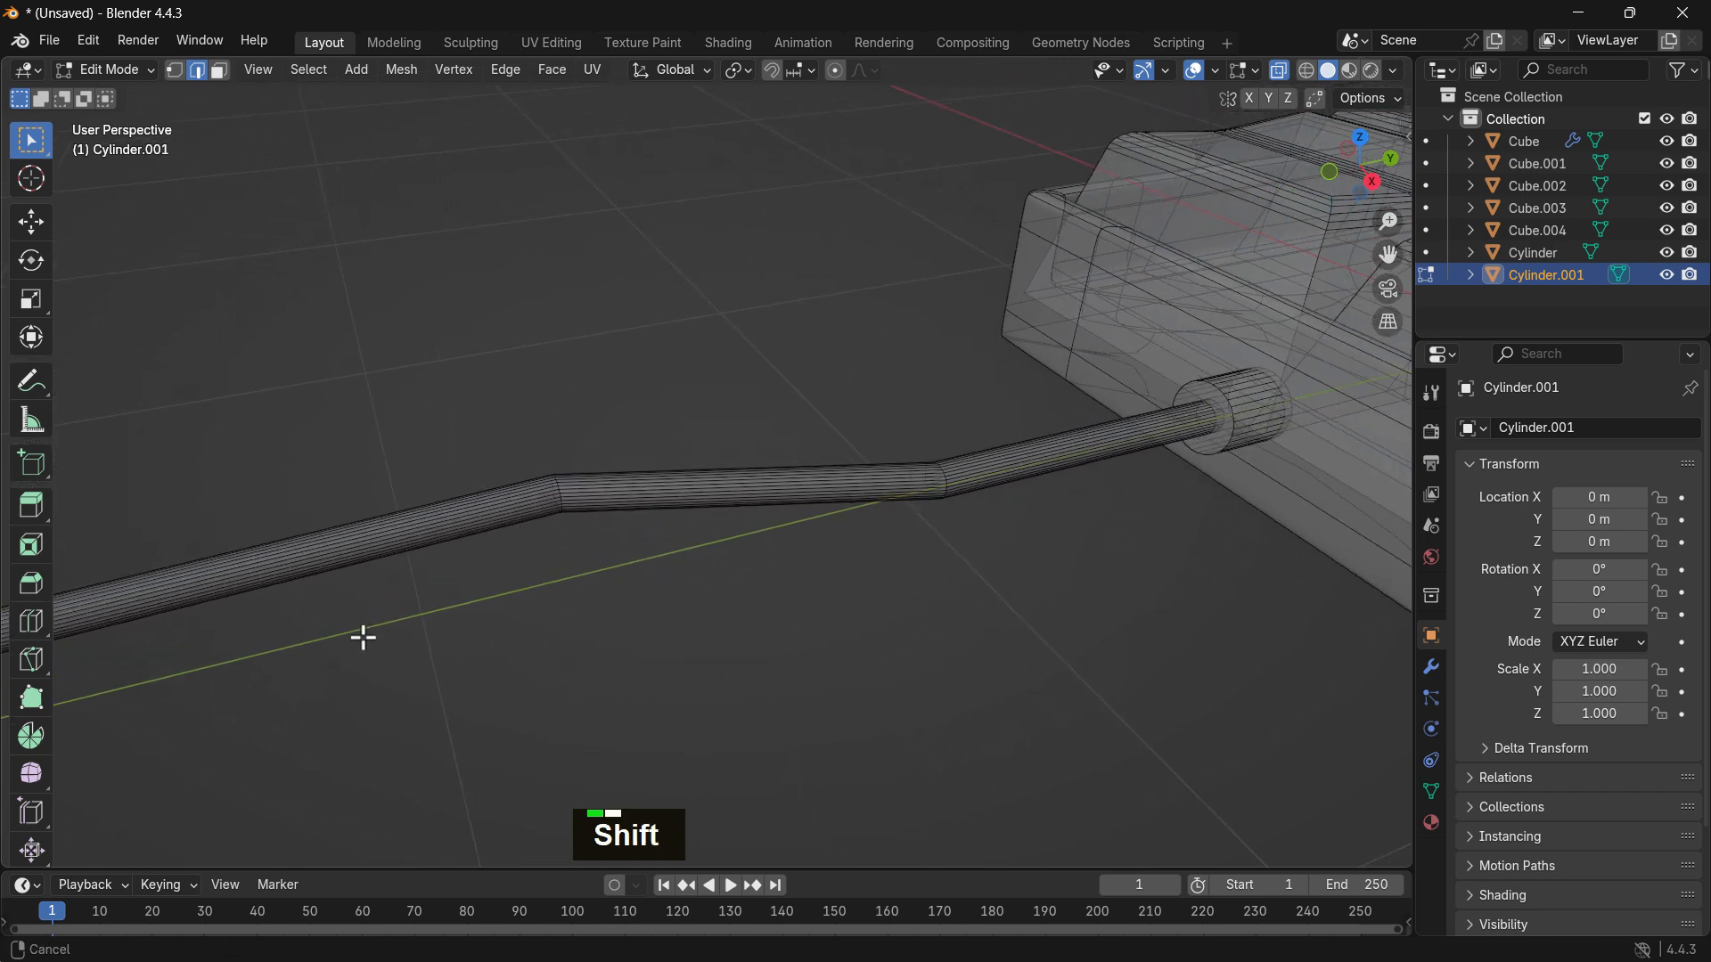
scroll(469, 523, "up", 4)
key("shift")
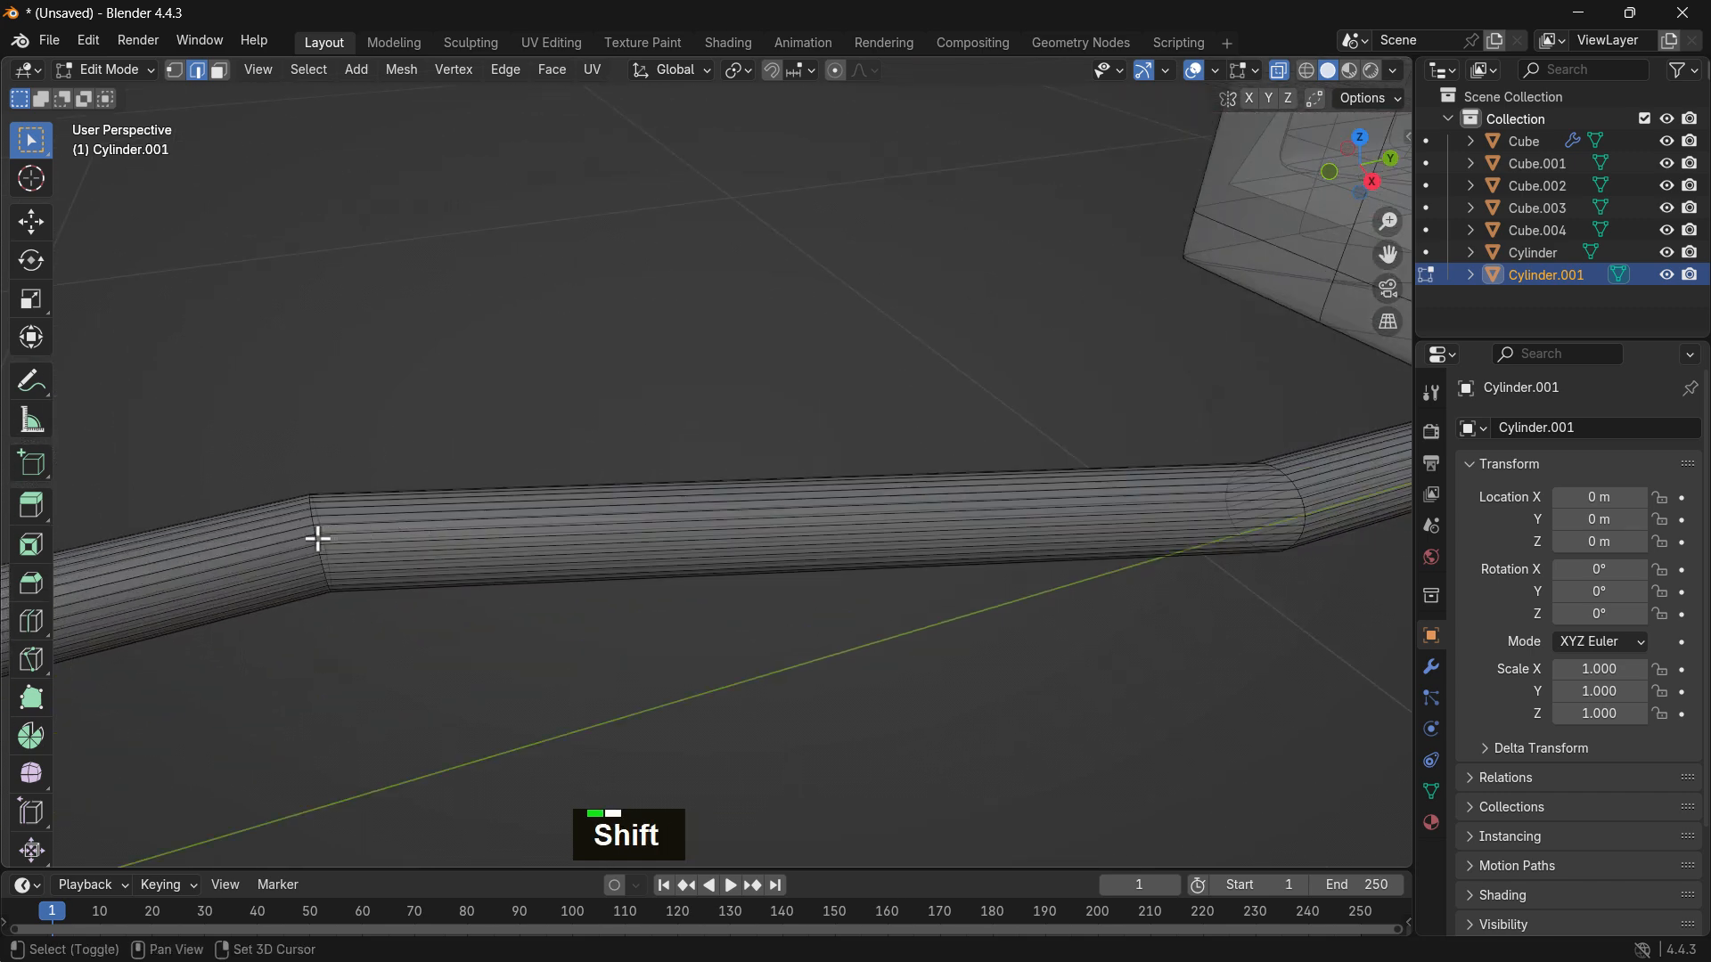
left_click(316, 535, "shift")
scroll(348, 531, "down", 3)
middle_click_drag(802, 539, 1107, 535, "shift")
scroll(336, 656, "up", 4)
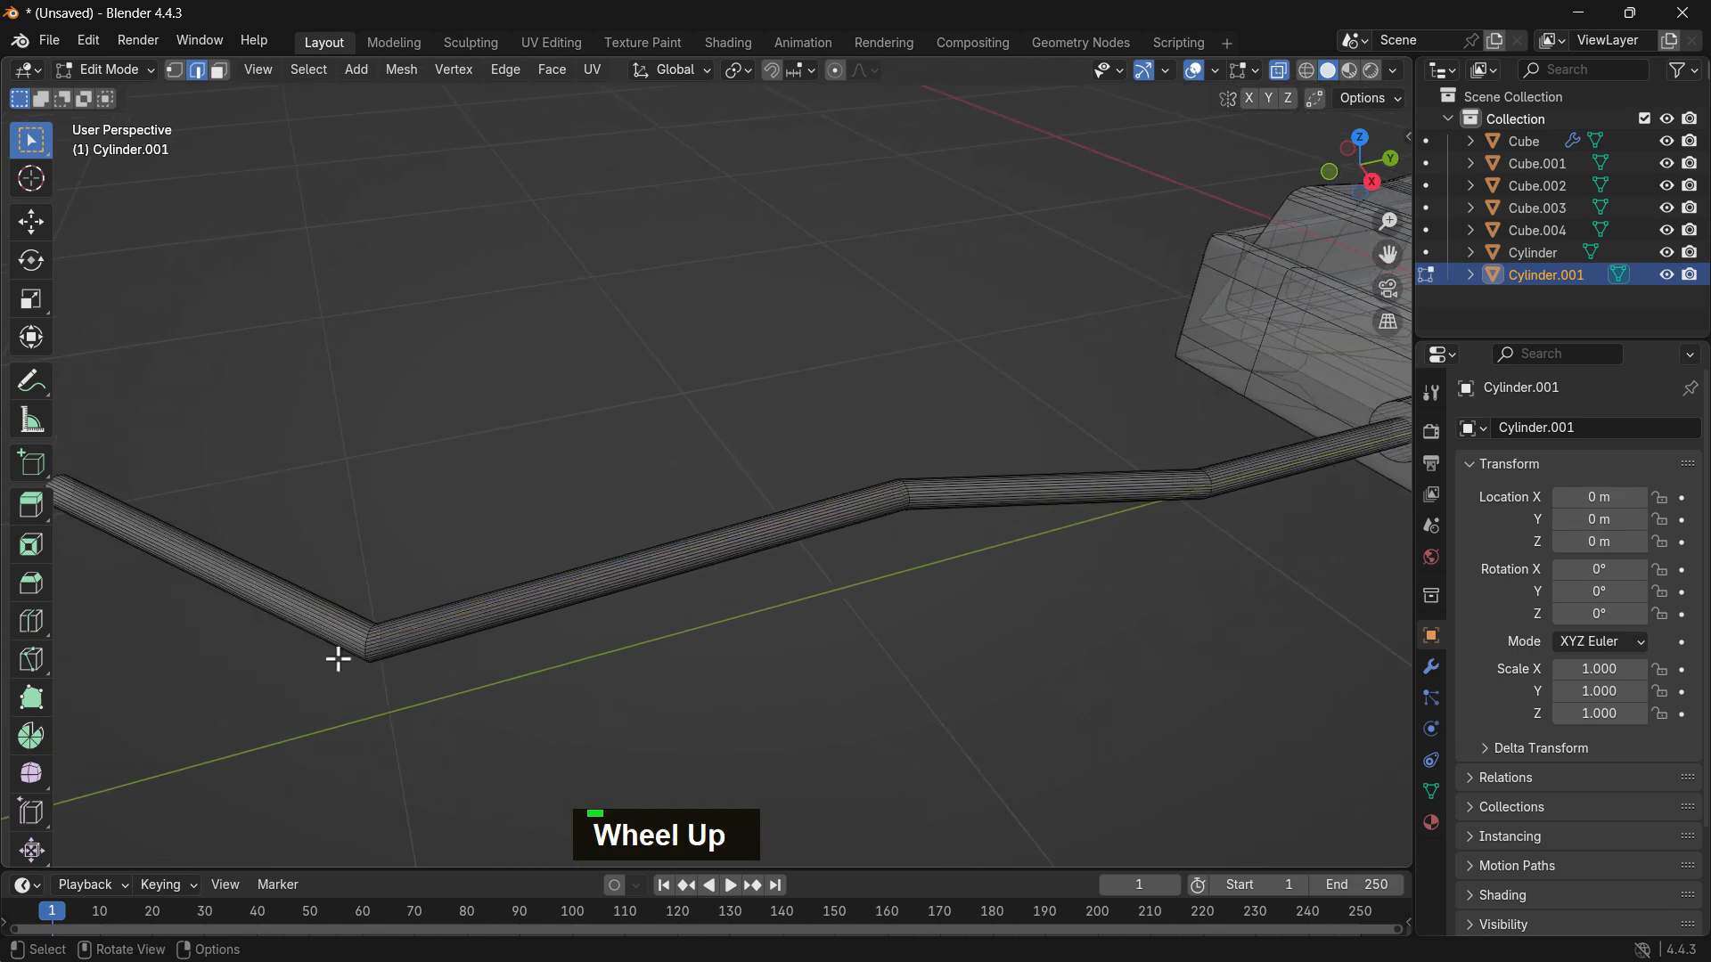
middle_click_drag(336, 657, 686, 516, "shift")
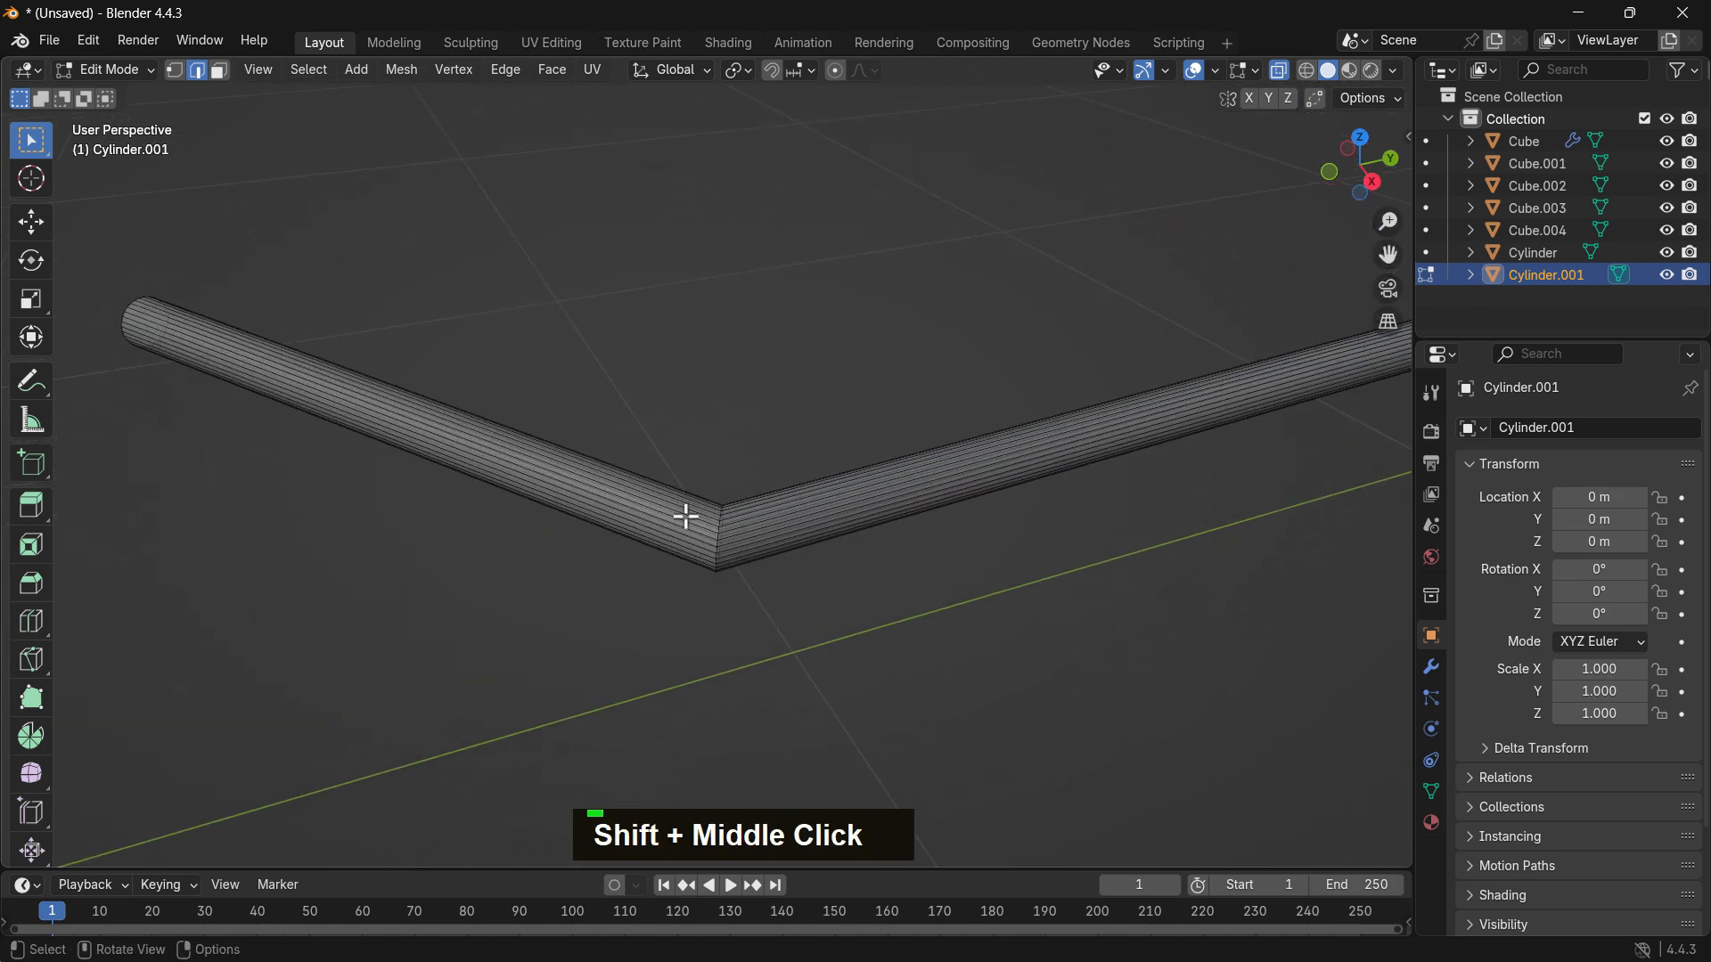
left_click(175, 69)
scroll(553, 397, "down", 2)
key("l")
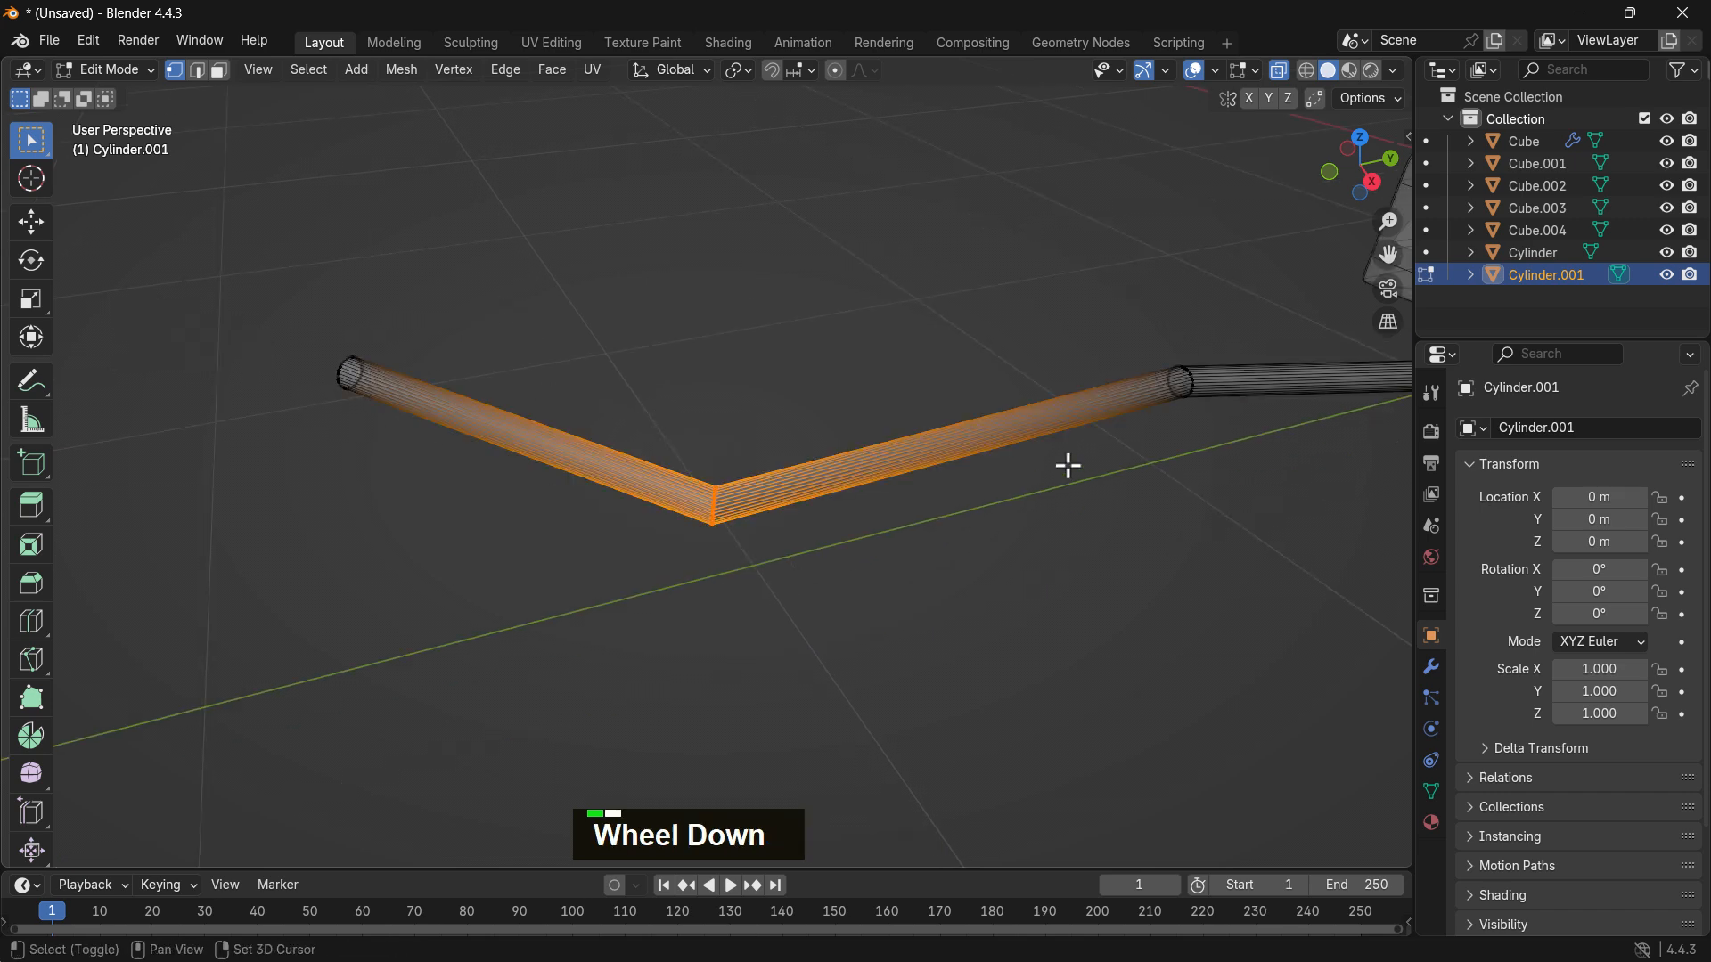
middle_click_drag(1068, 465, 787, 473, "shift")
left_click(821, 405, "shift")
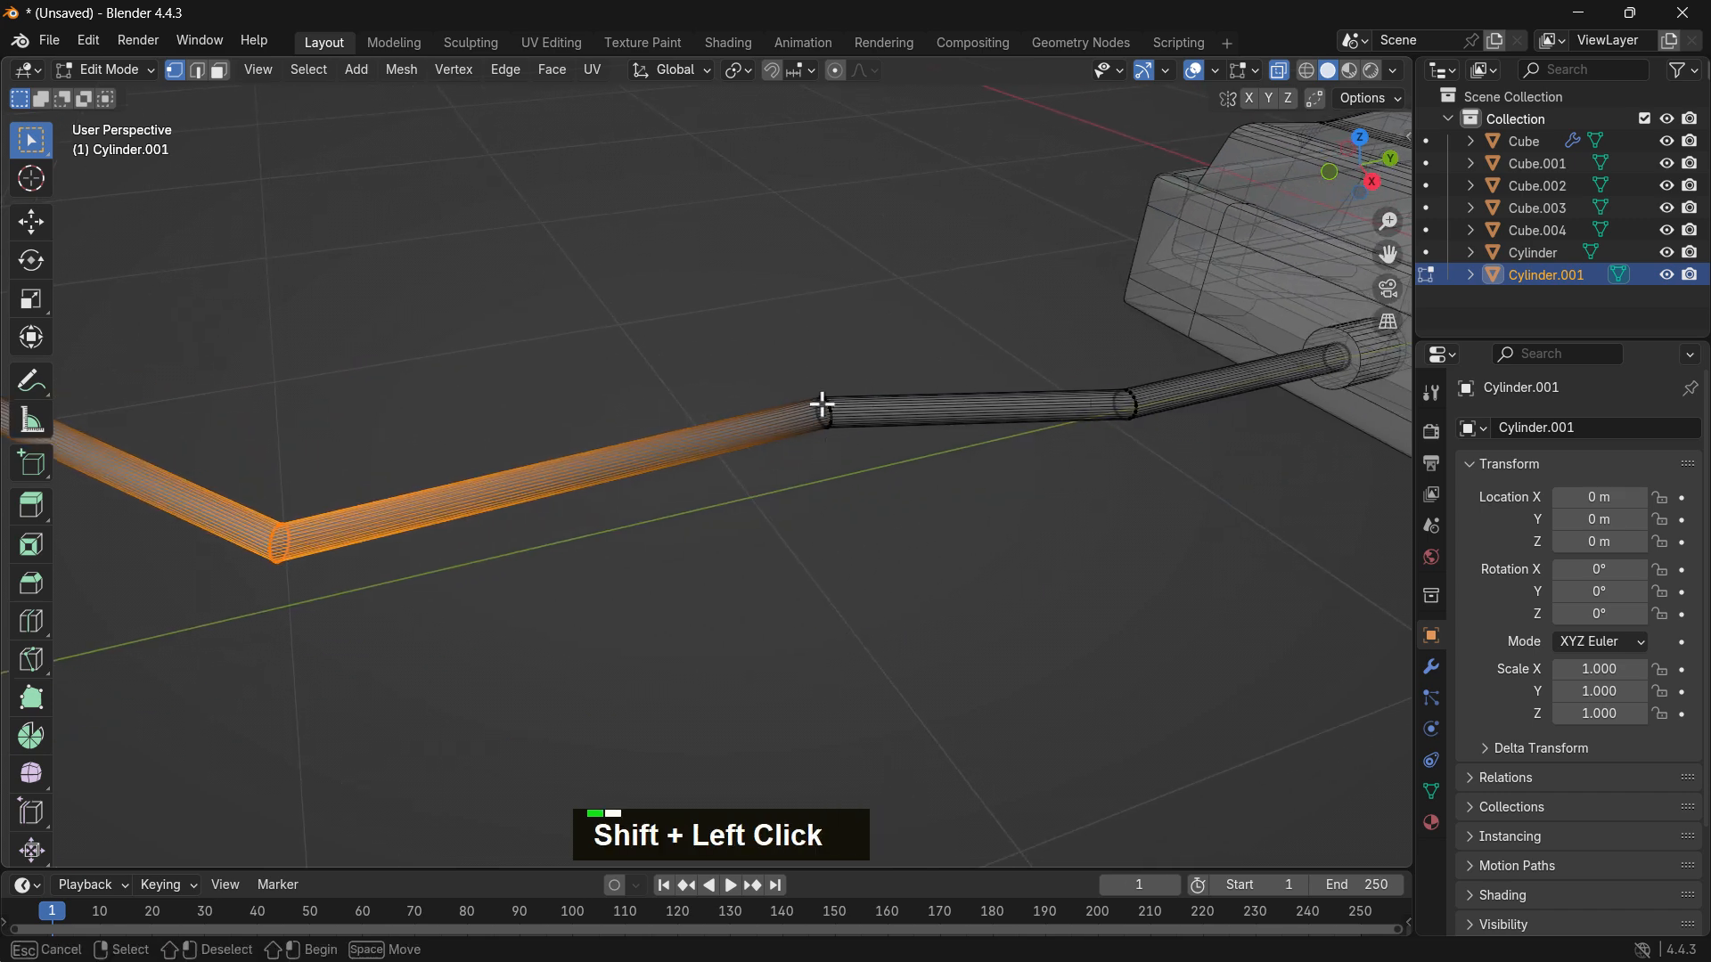
left_click(1110, 385, "shift")
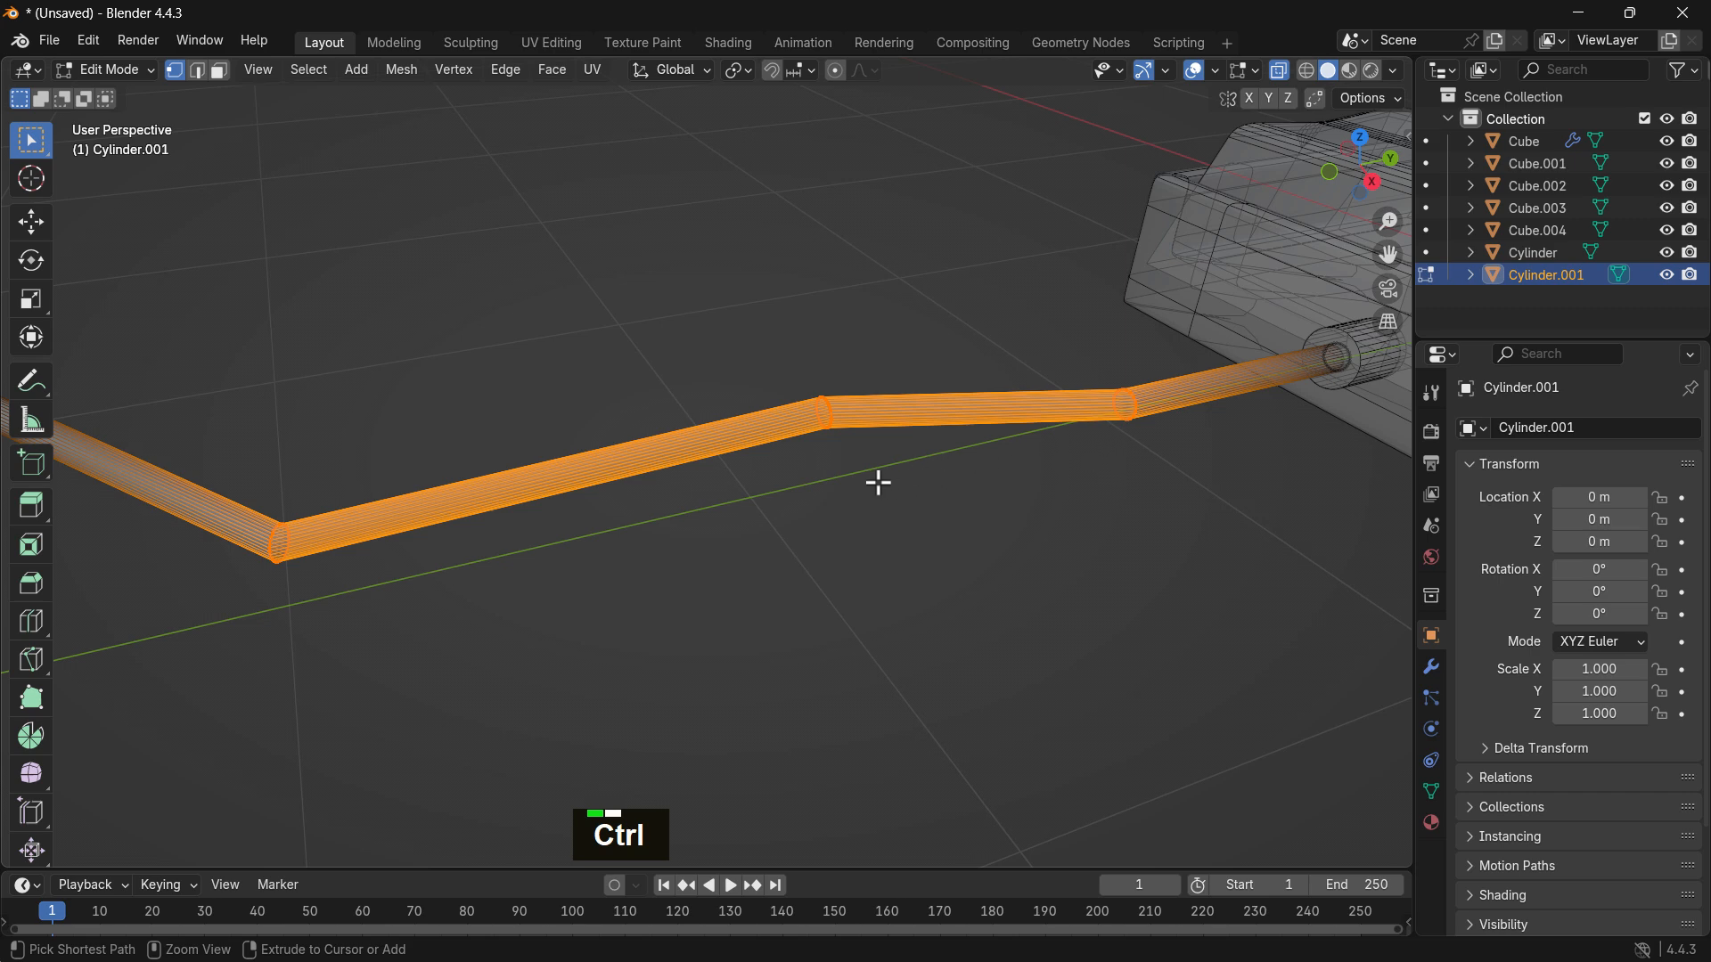
key("ctrl+b")
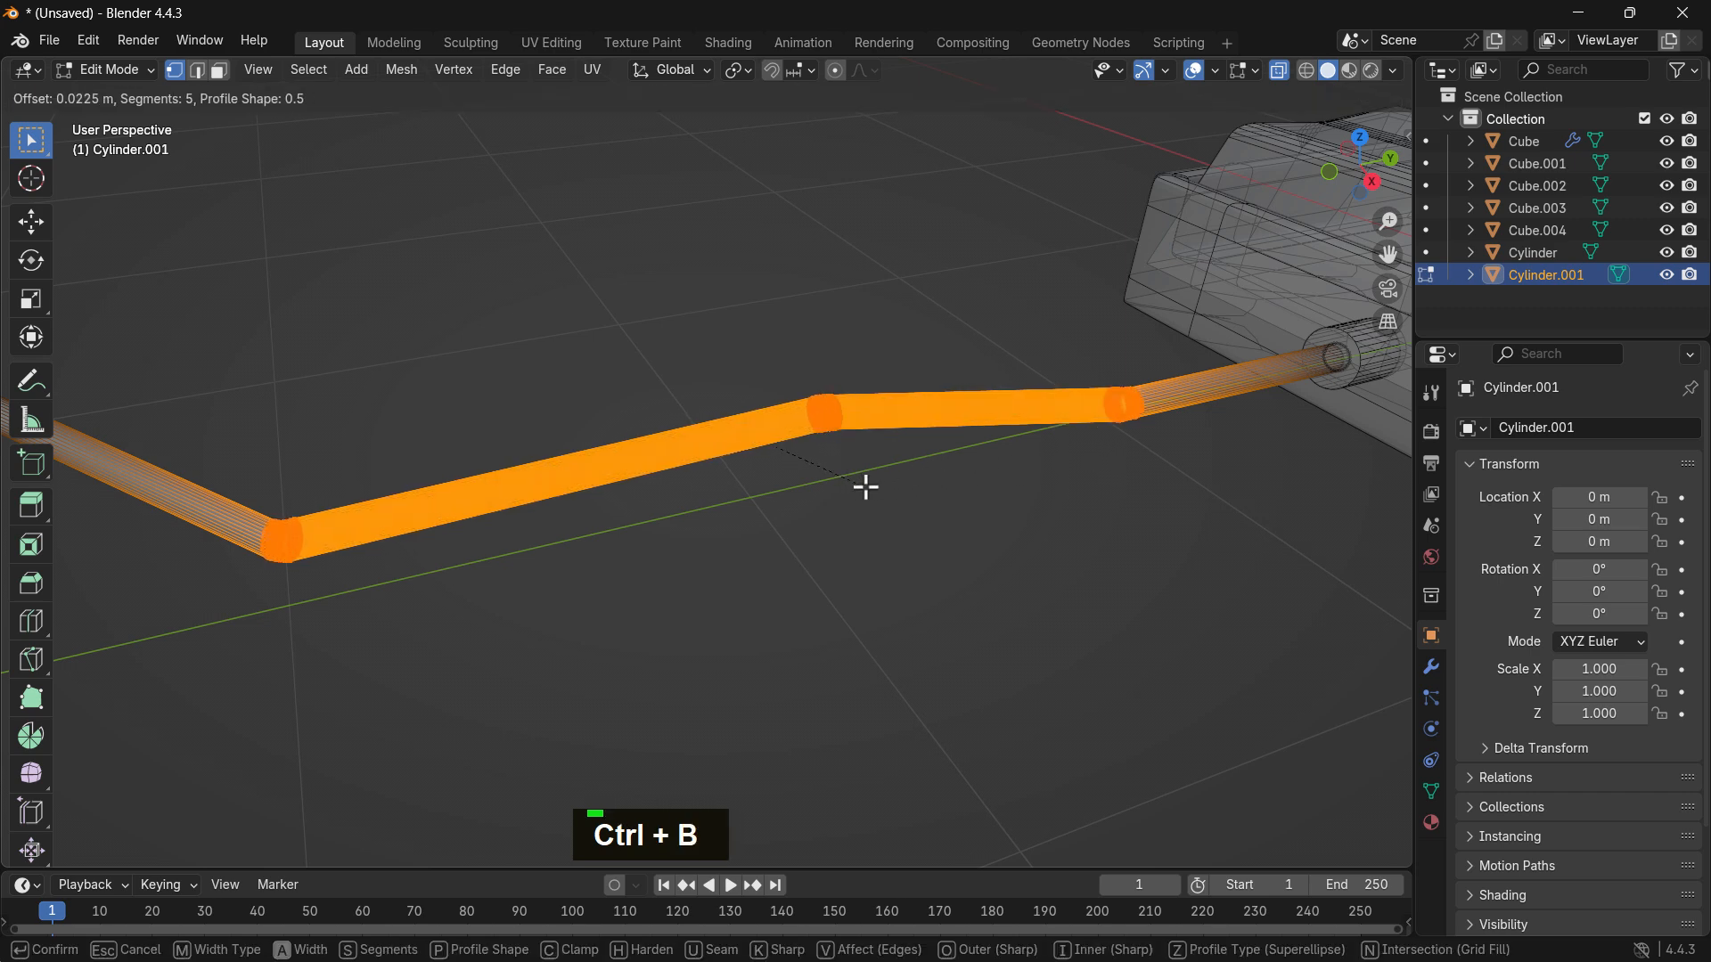
key("Escape")
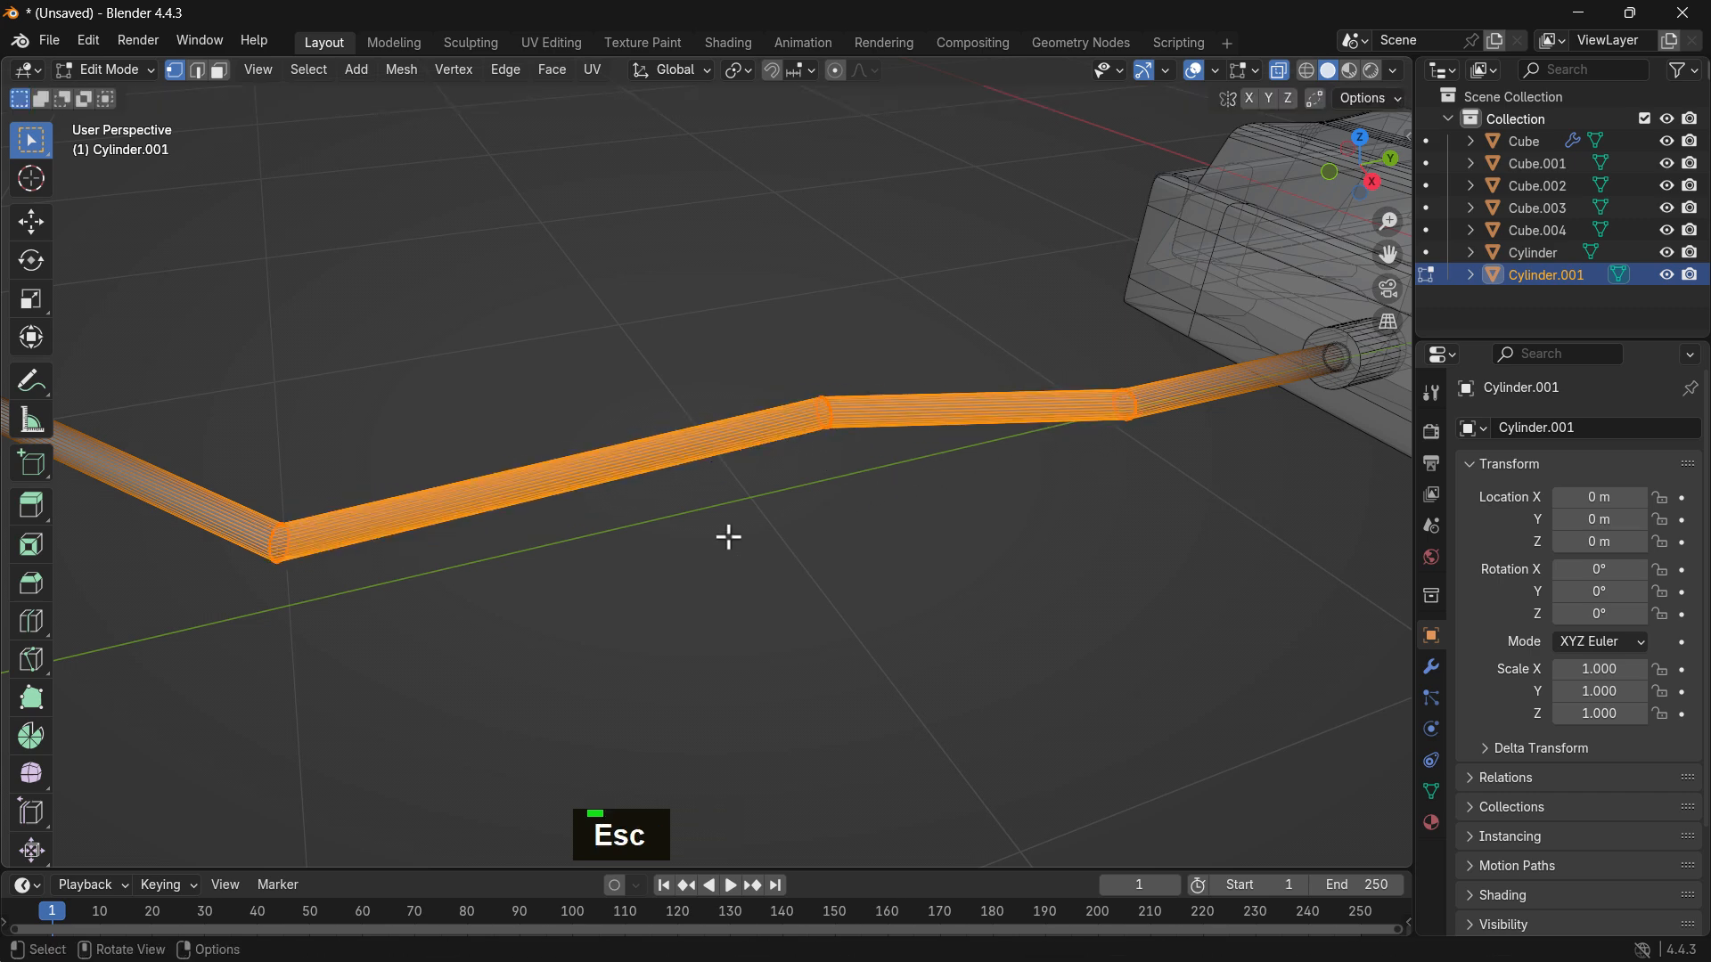
Step: Using edge selection, round the cable's outermost bend by bevelling its edge ring with 8 segments
middle_click_drag(286, 553, 197, 204, "shift")
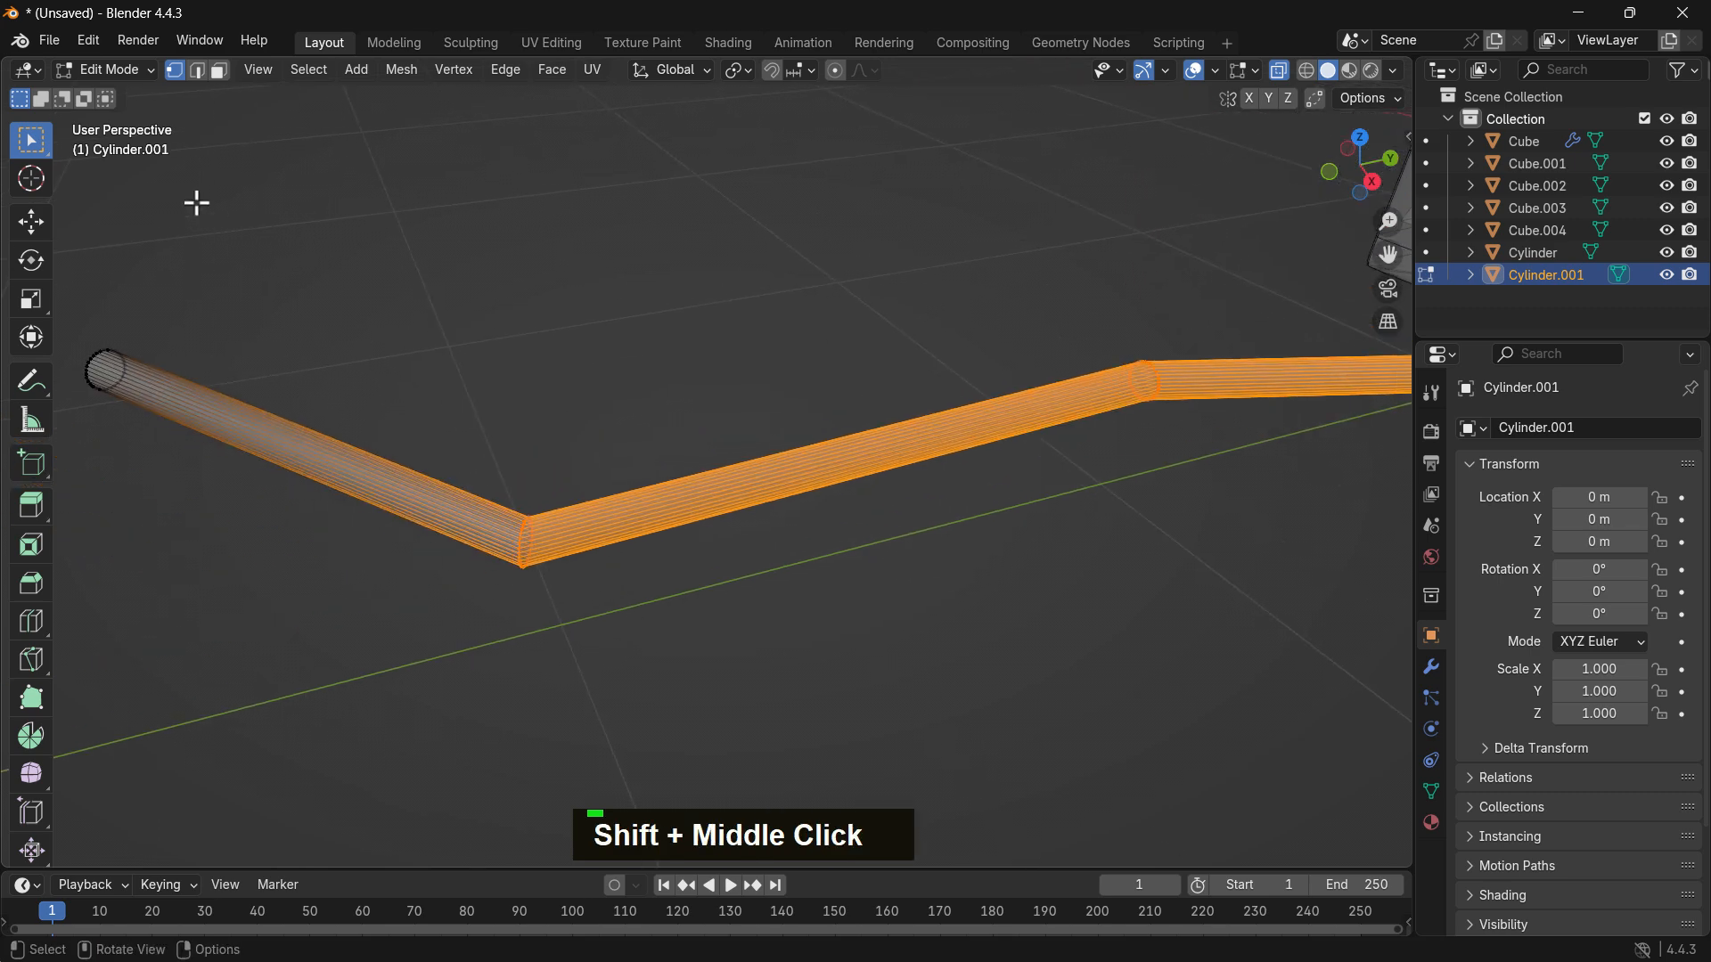
left_click(196, 72)
left_click(379, 299)
scroll(535, 538, "up", 5)
middle_click_drag(223, 670, 723, 464, "shift")
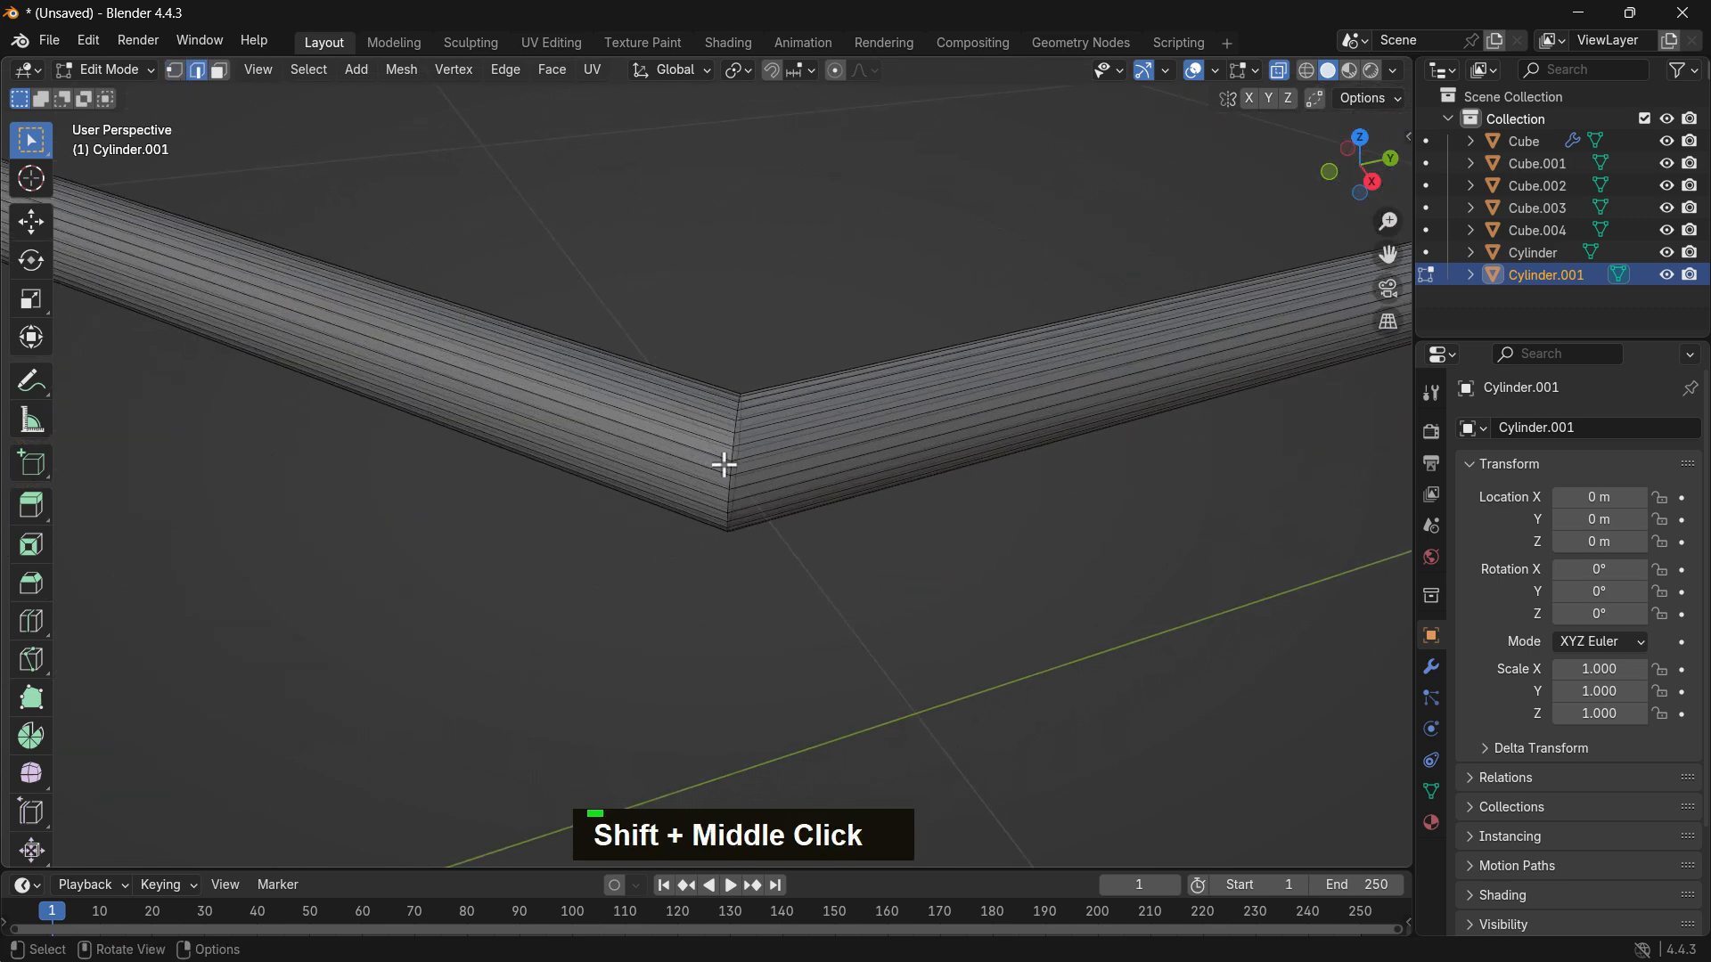
double_click(731, 482)
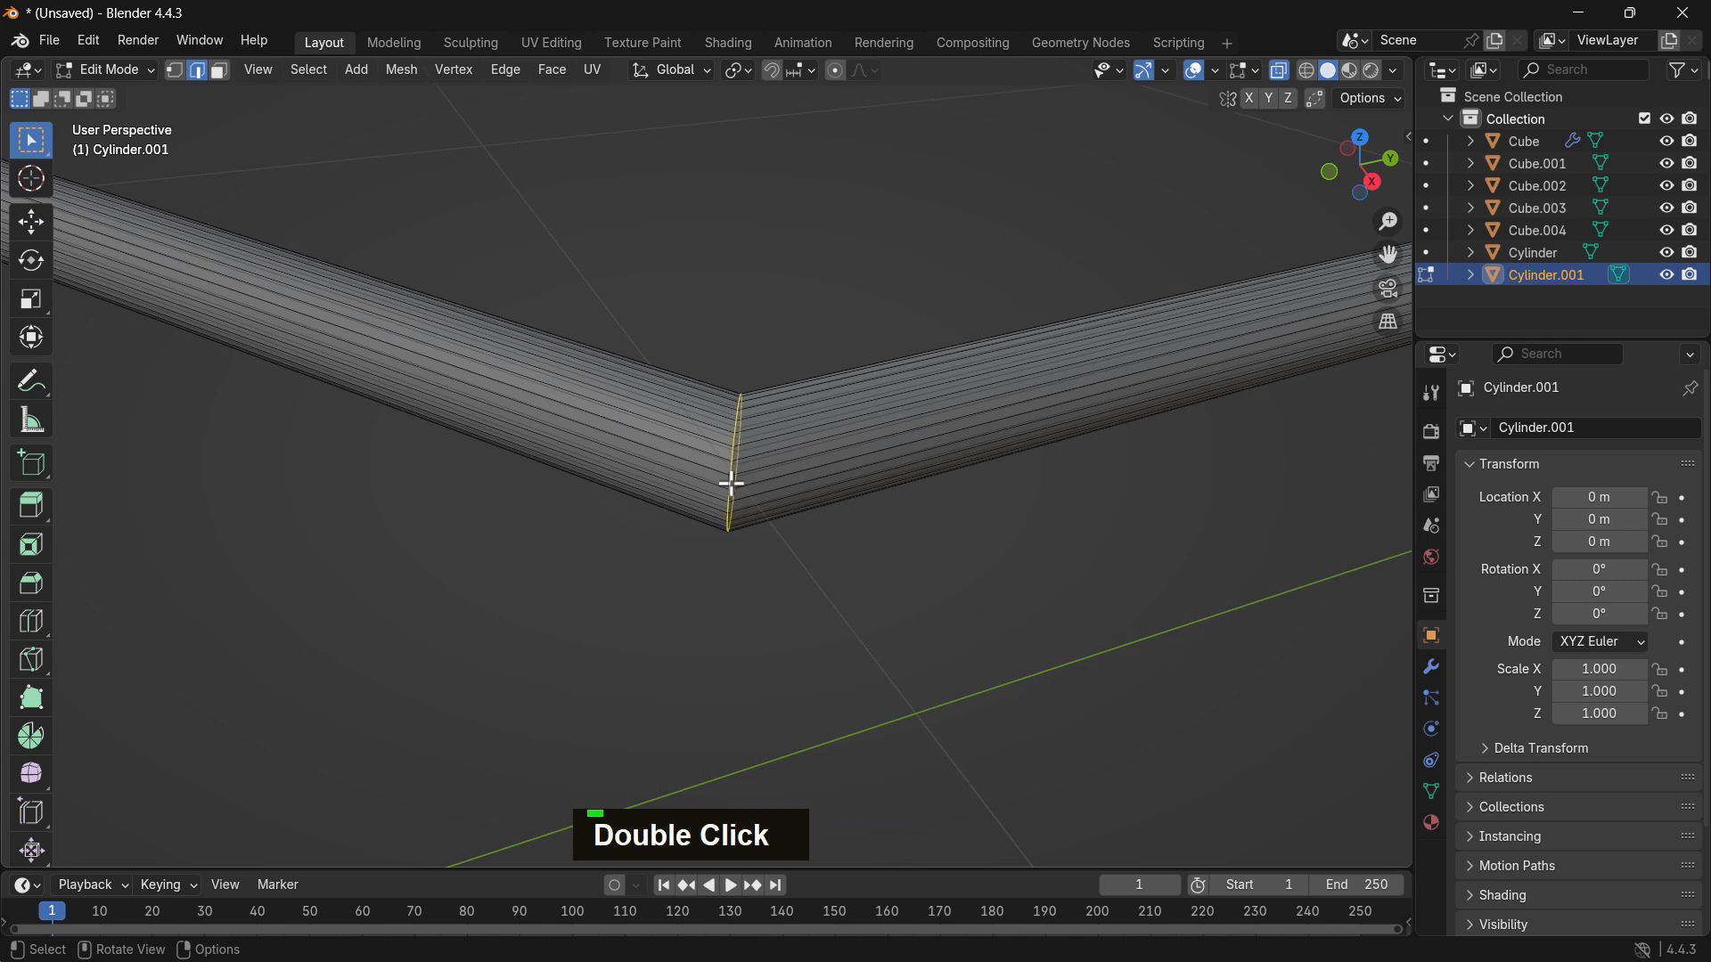
key("ctrl+b")
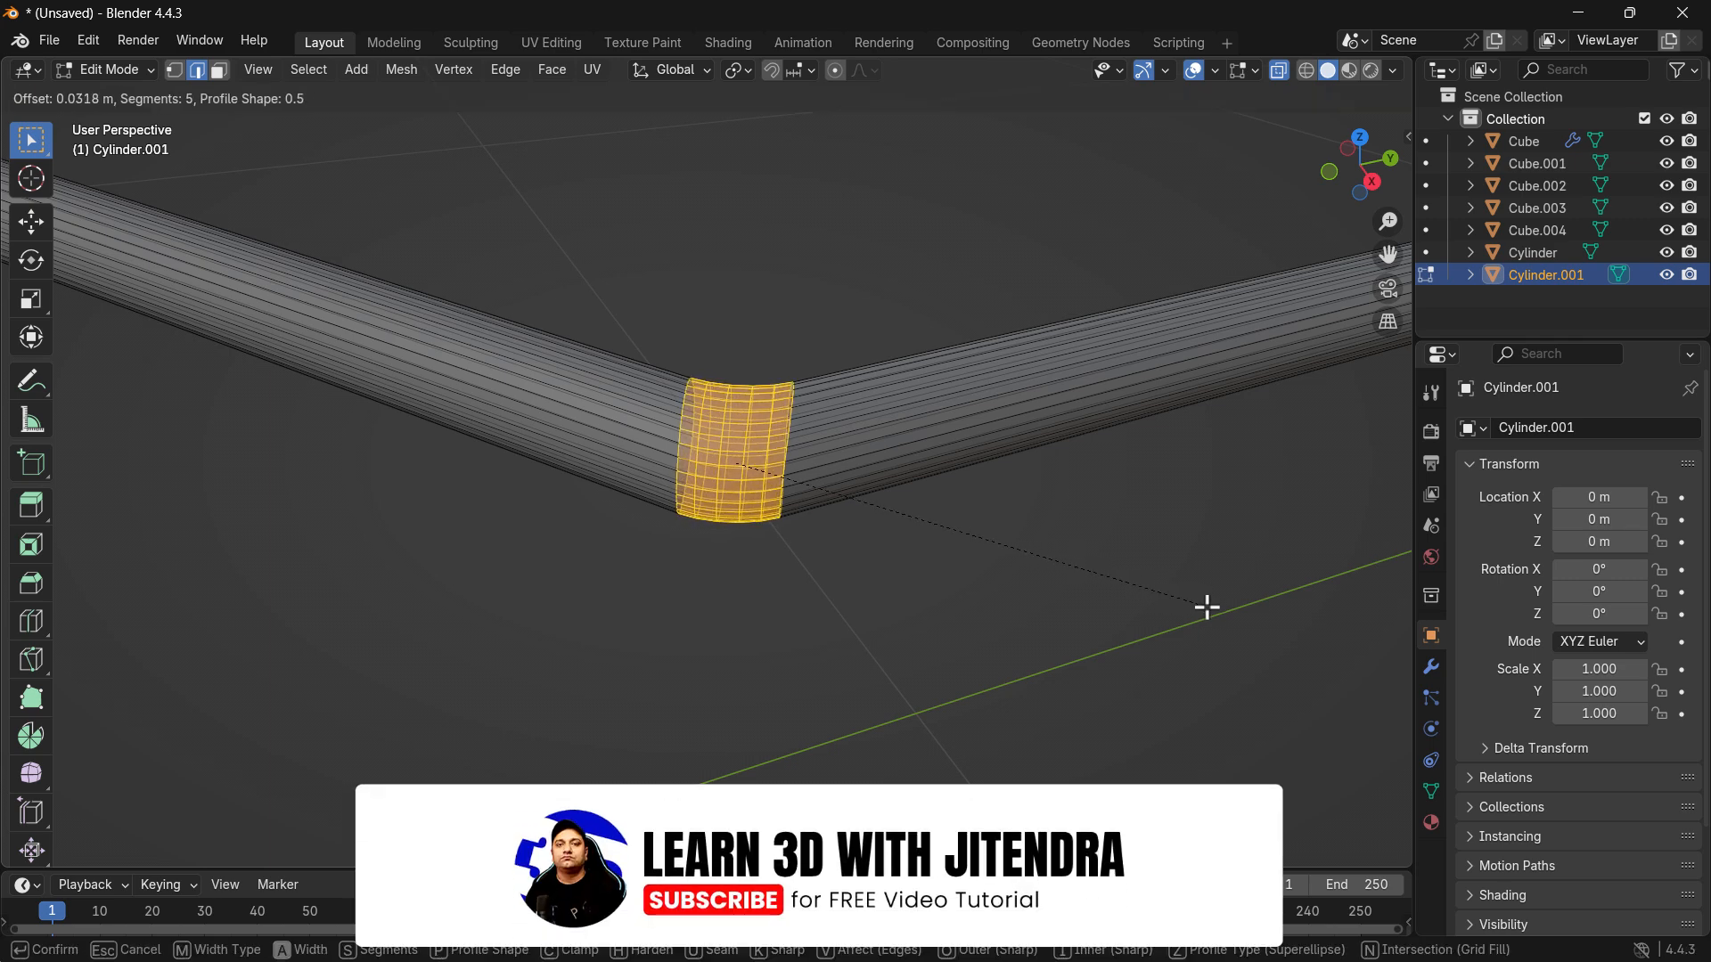
scroll(1374, 629, "up", 3)
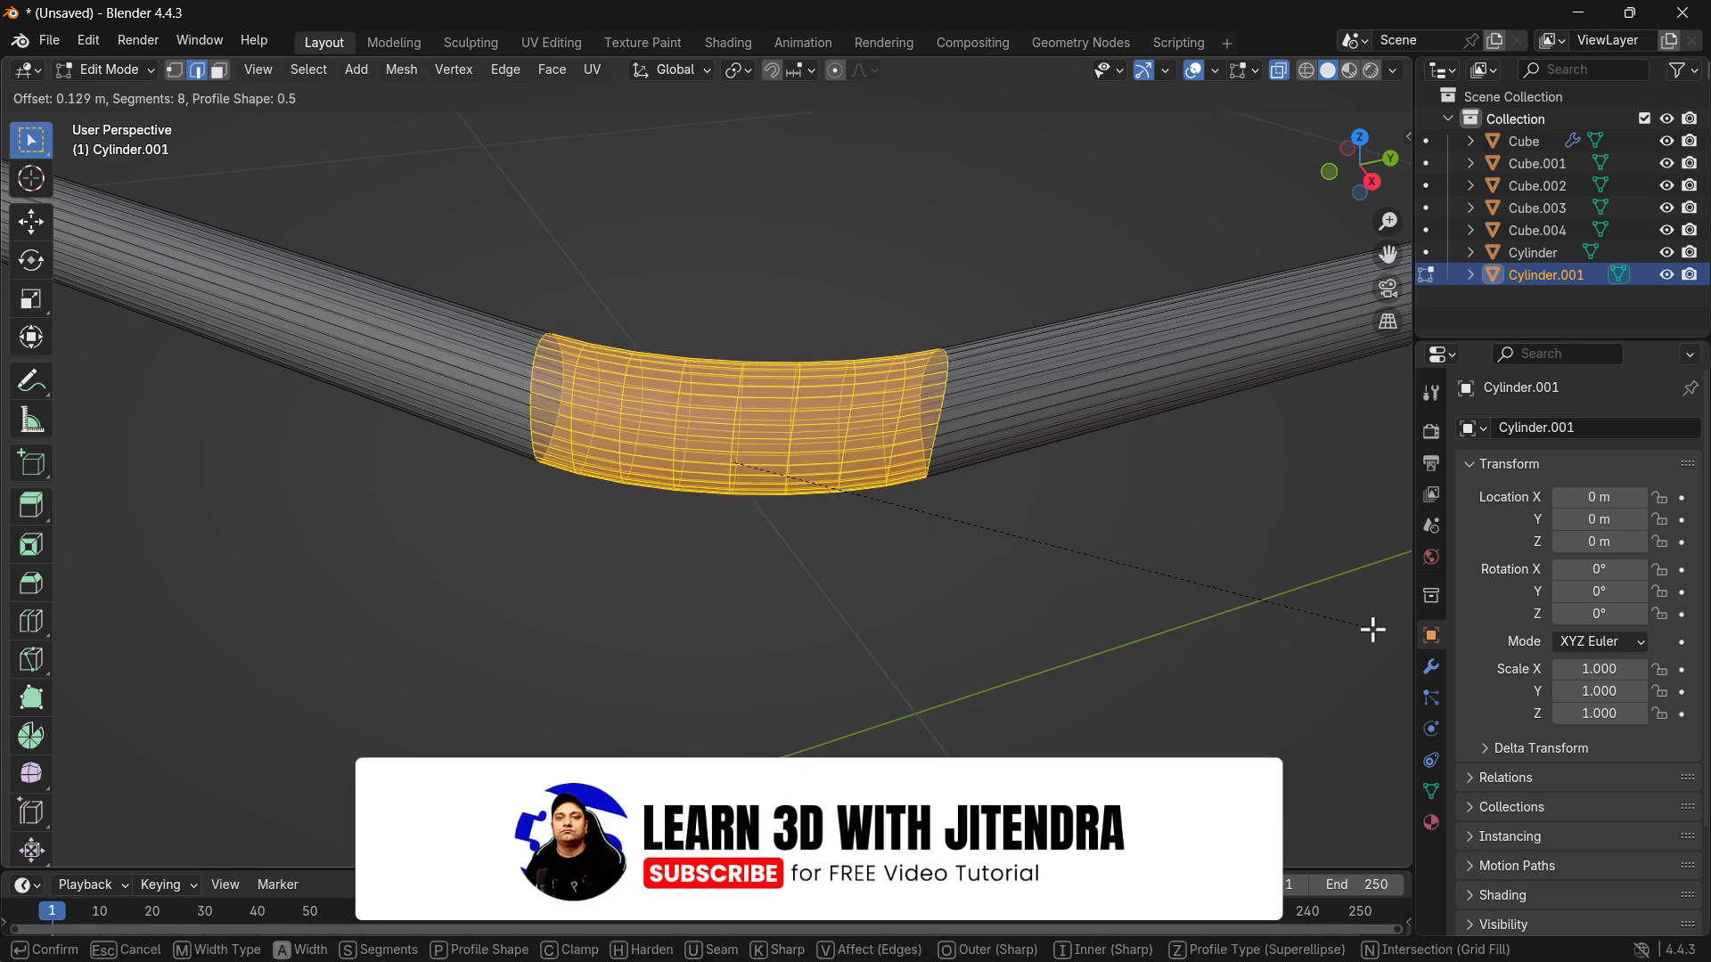
left_click(33, 630)
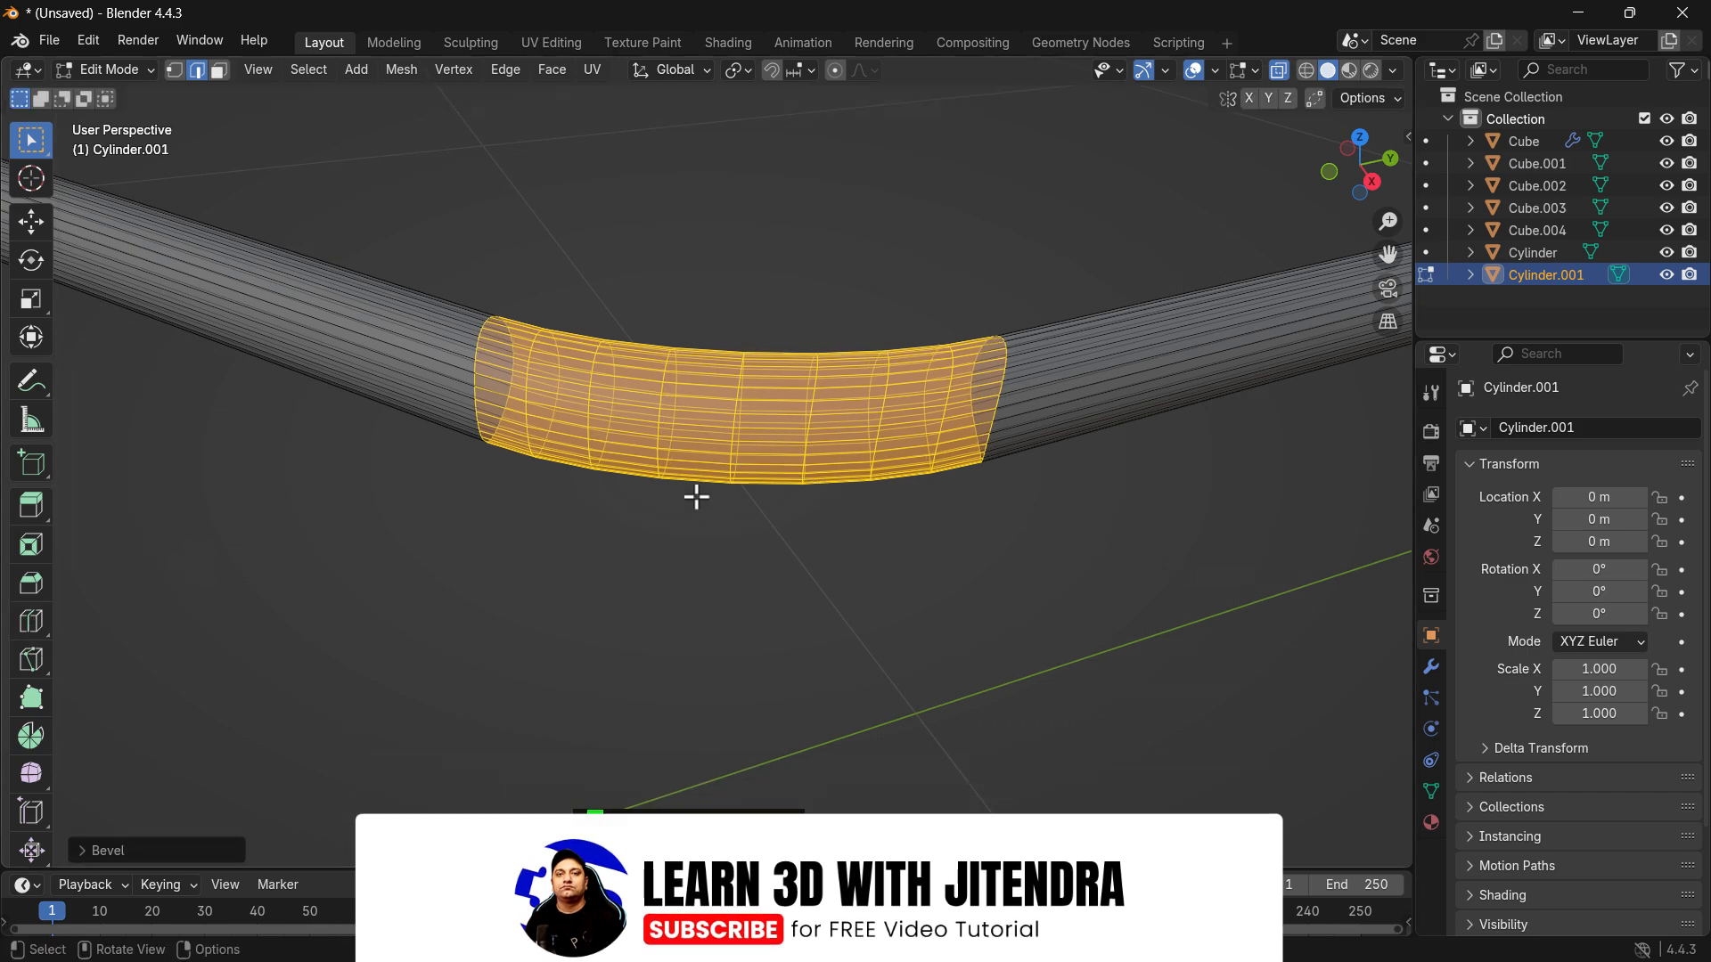
Step: Bevel the edge ring at the cable's middle bend with 8 segments
scroll(859, 504, "down", 4)
middle_click_drag(859, 504, 607, 565, "shift")
scroll(361, 622, "up", 3)
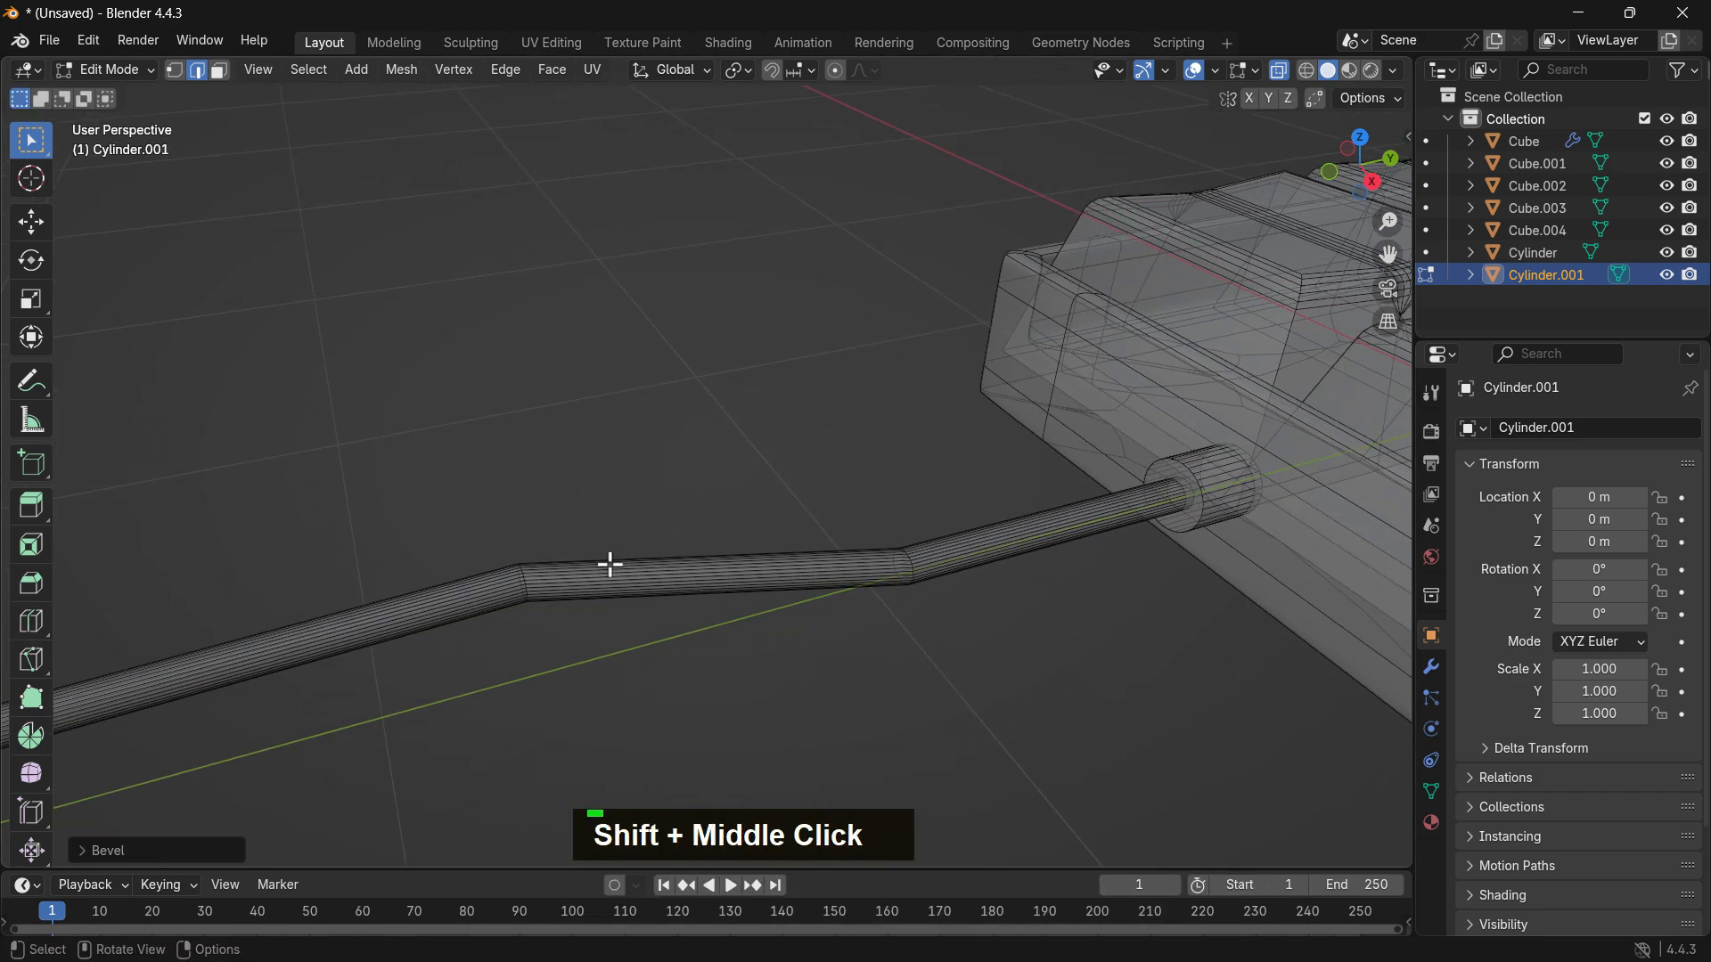
scroll(508, 600, "up", 3)
middle_click_drag(508, 600, 640, 468, "shift")
scroll(641, 468, "up", 2)
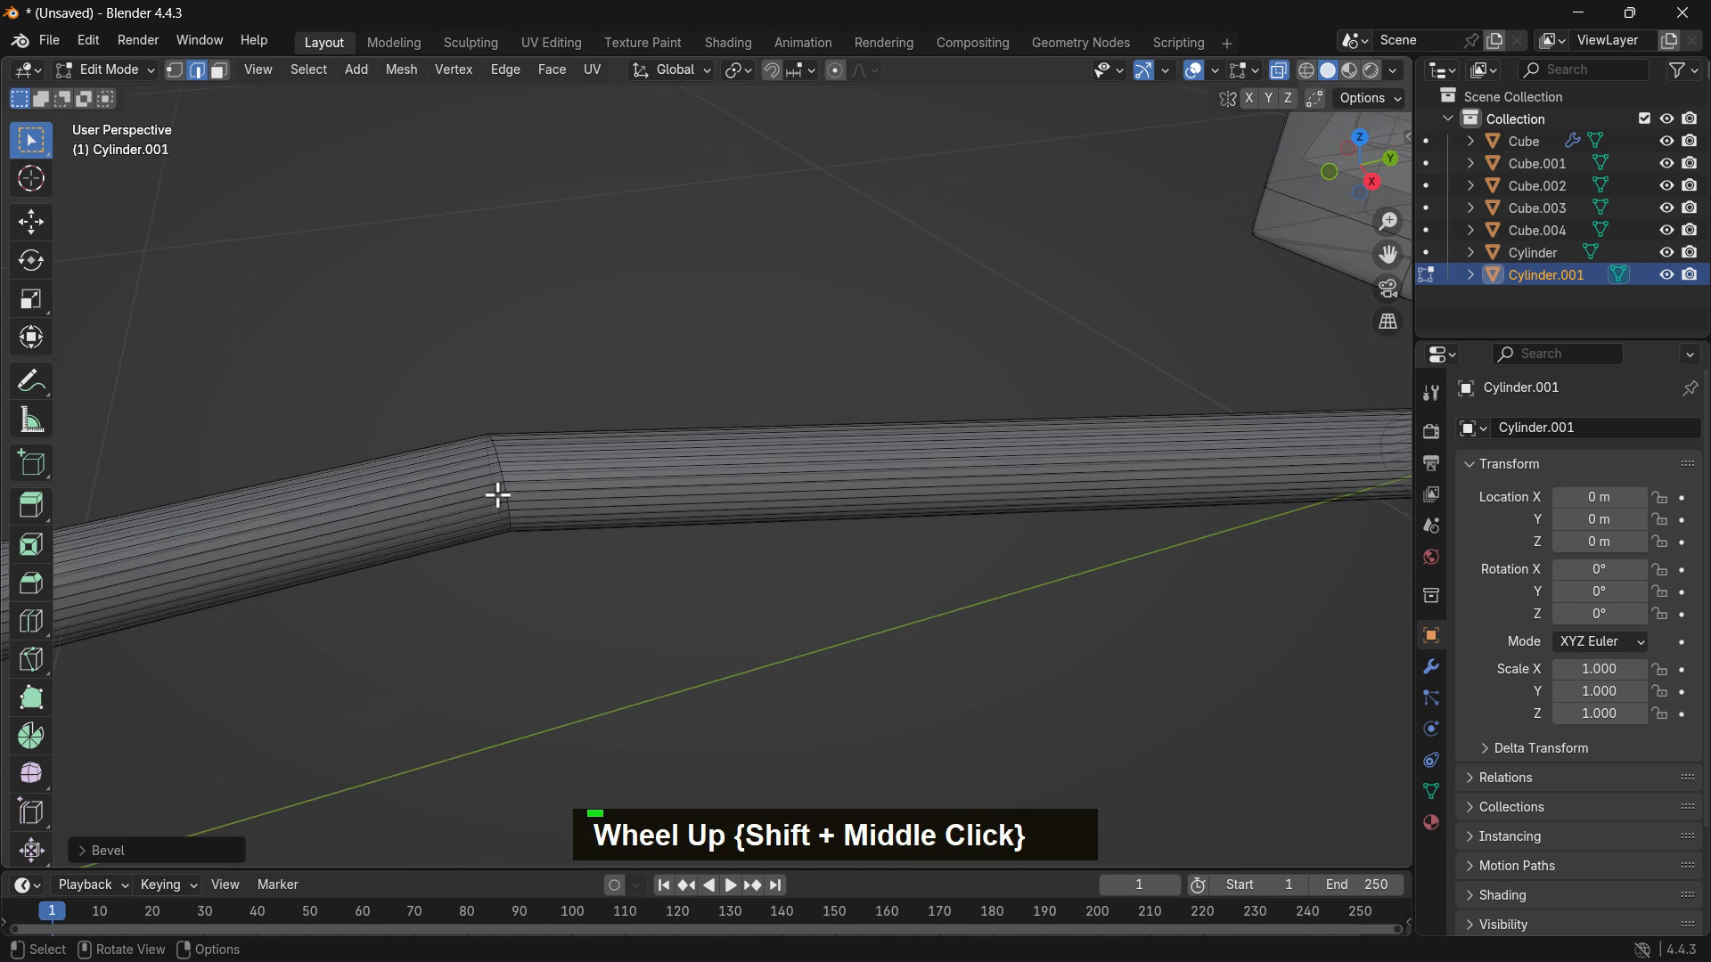
double_click(501, 473)
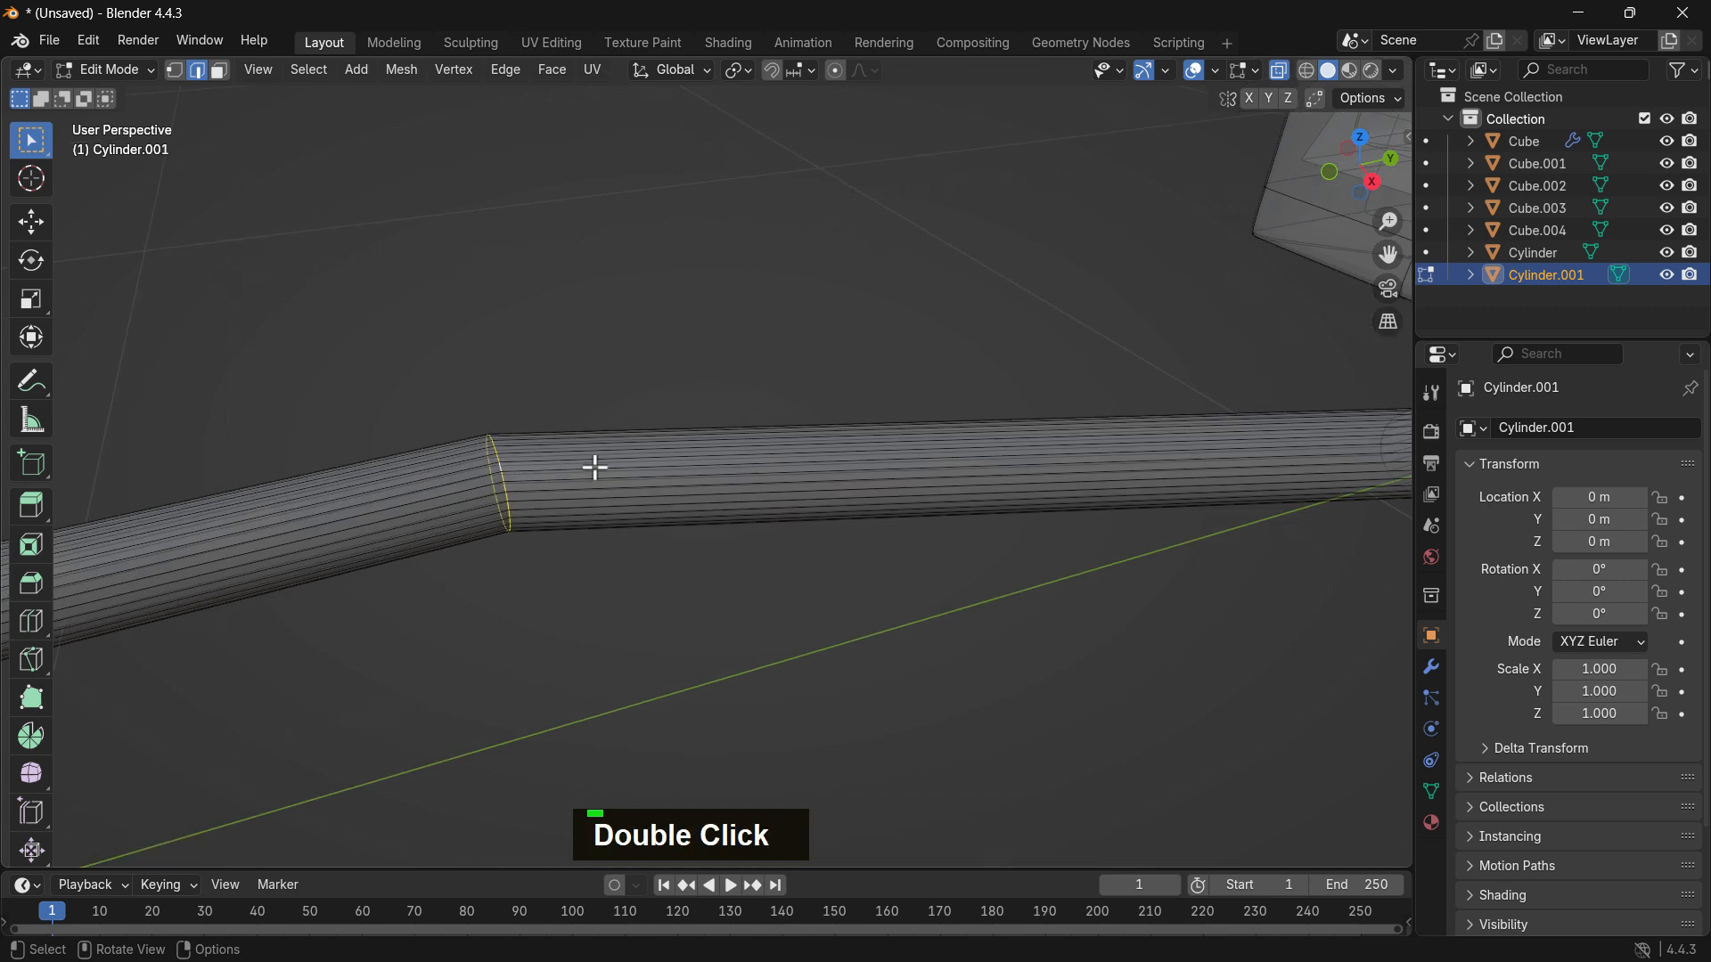
key("ctrl+b")
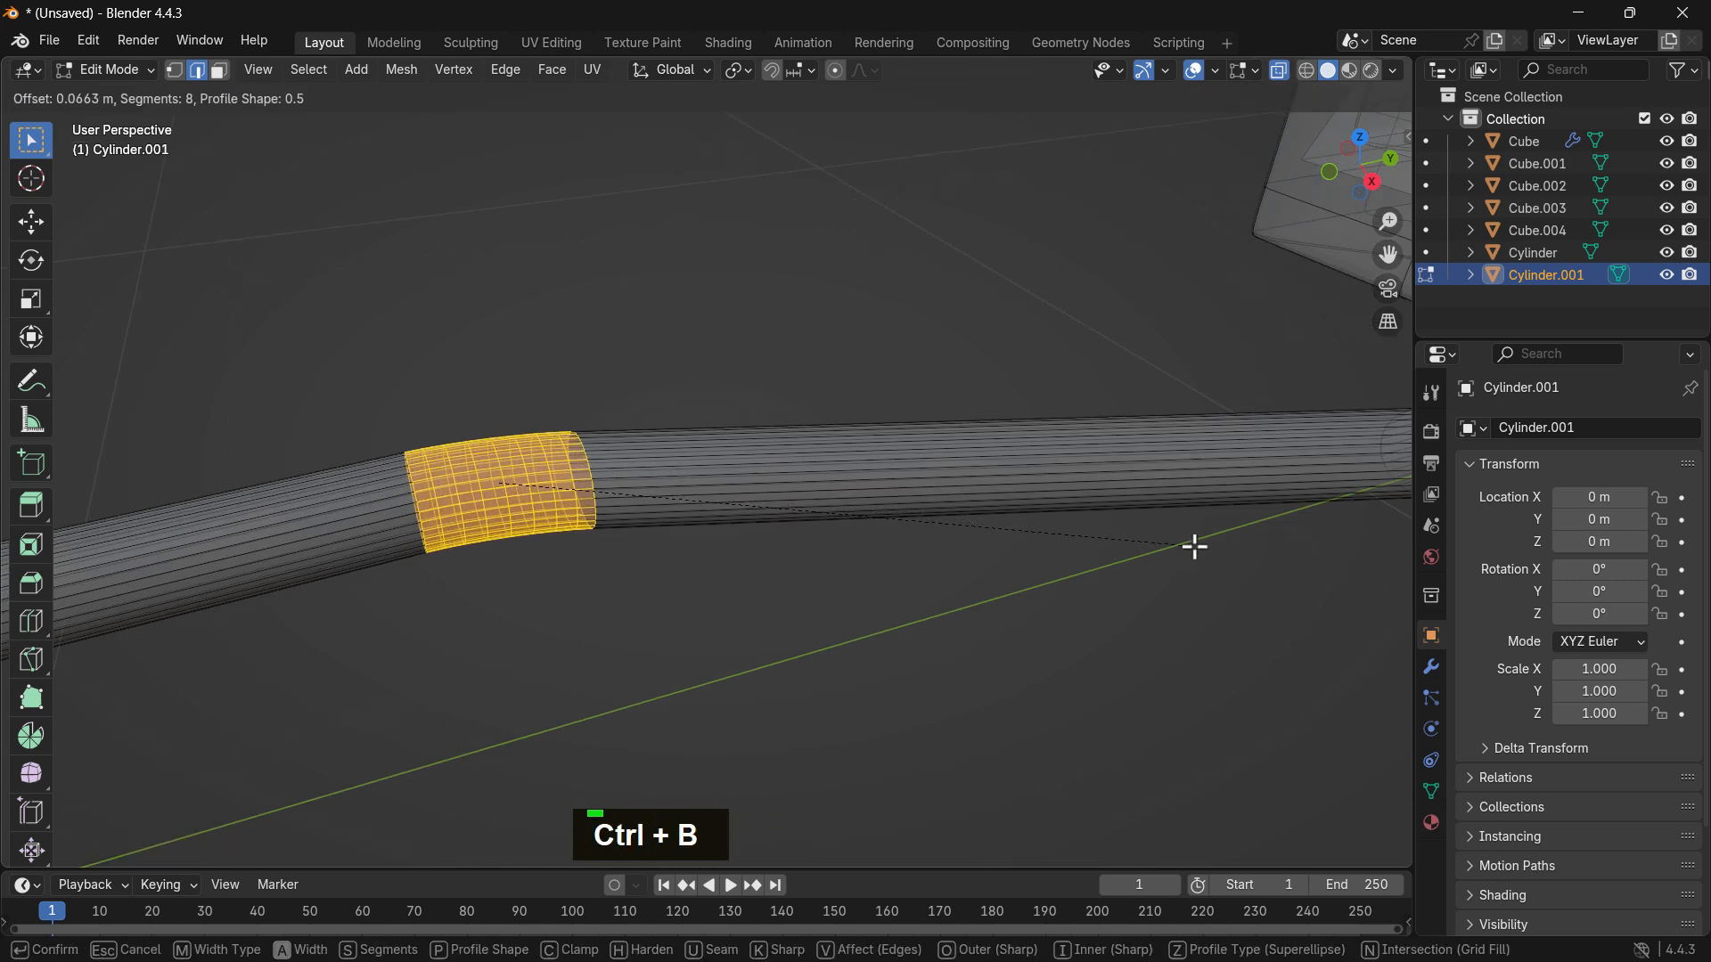
left_click(1279, 569)
Step: Bevel the edge ring at the bend nearest the connector by about 0.127 m with 4 segments, and clear the selection
scroll(1070, 499, "down", 4)
middle_click_drag(1069, 499, 970, 505, "shift")
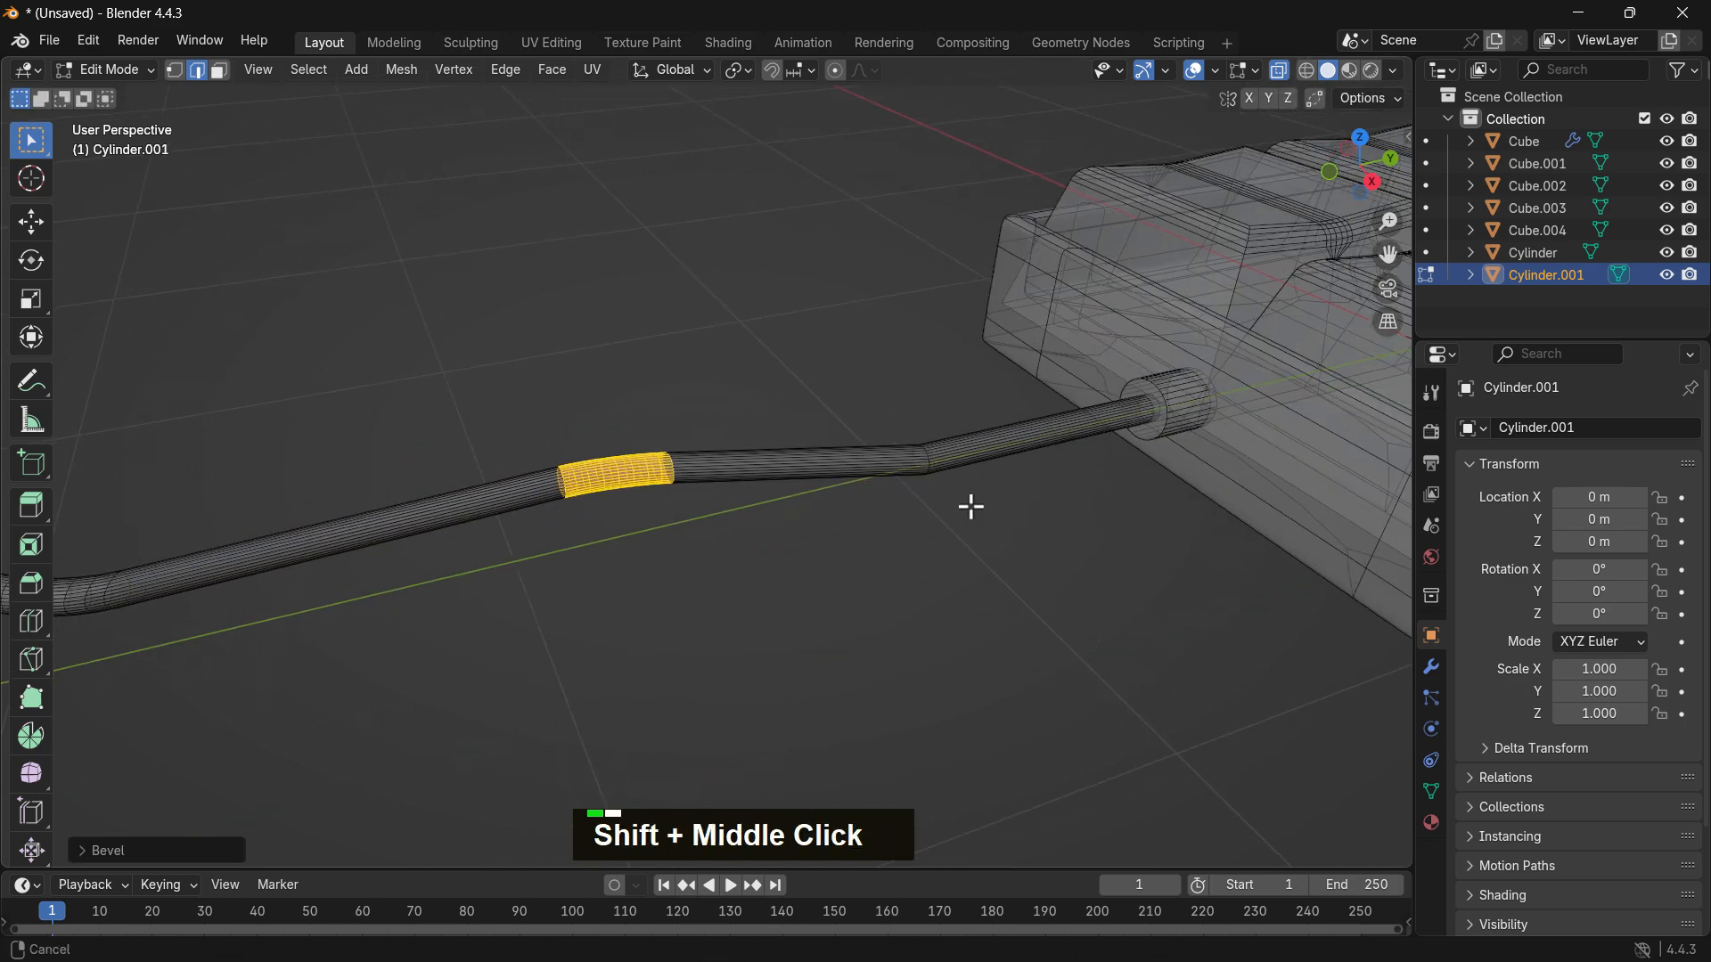
scroll(489, 676, "up", 3)
middle_click_drag(489, 677, 650, 490, "shift")
scroll(570, 557, "up", 1)
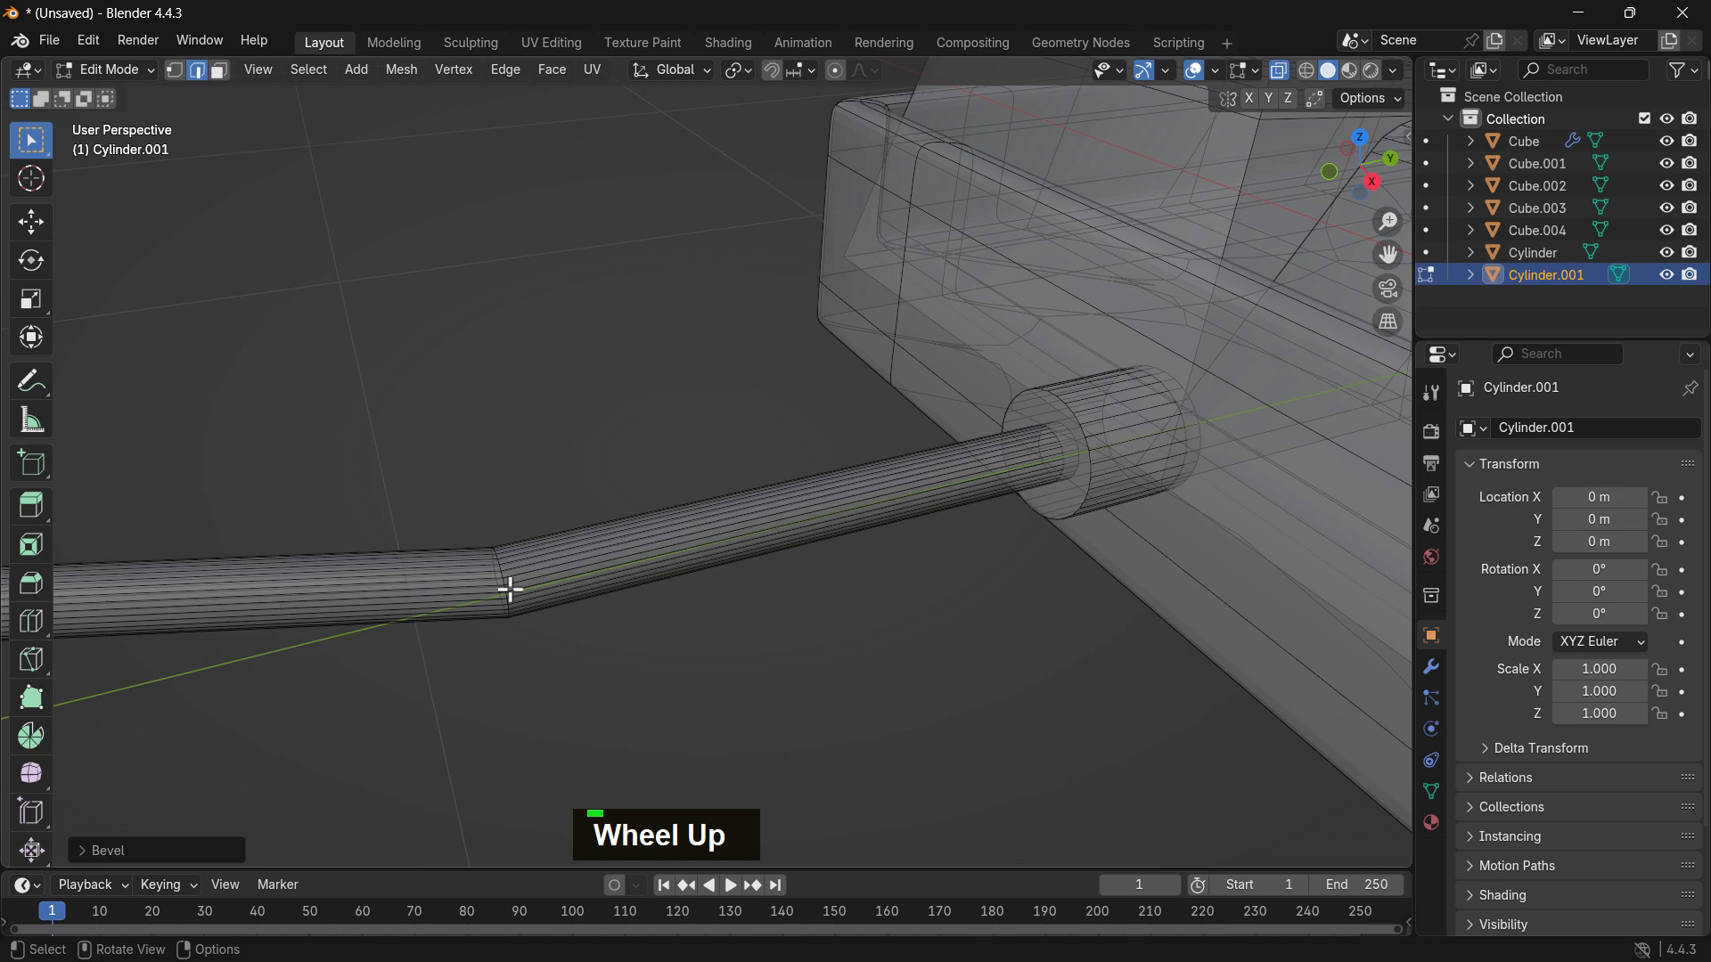
double_click(509, 589)
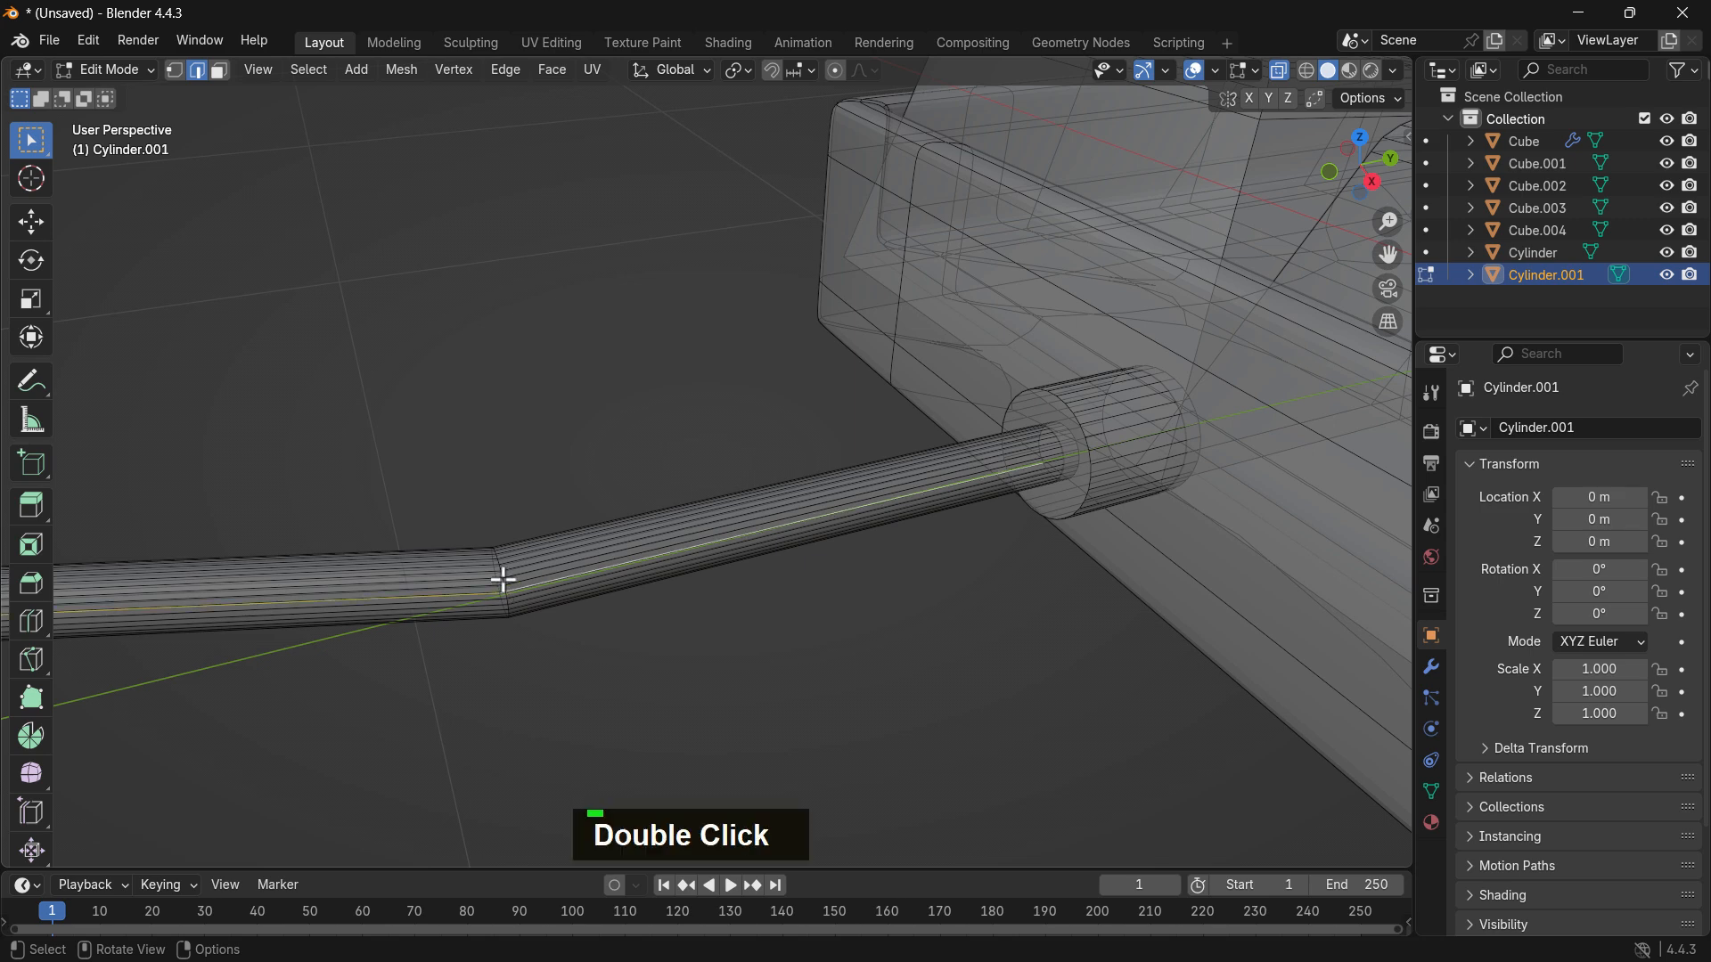
double_click(503, 580)
key("ctrl+b")
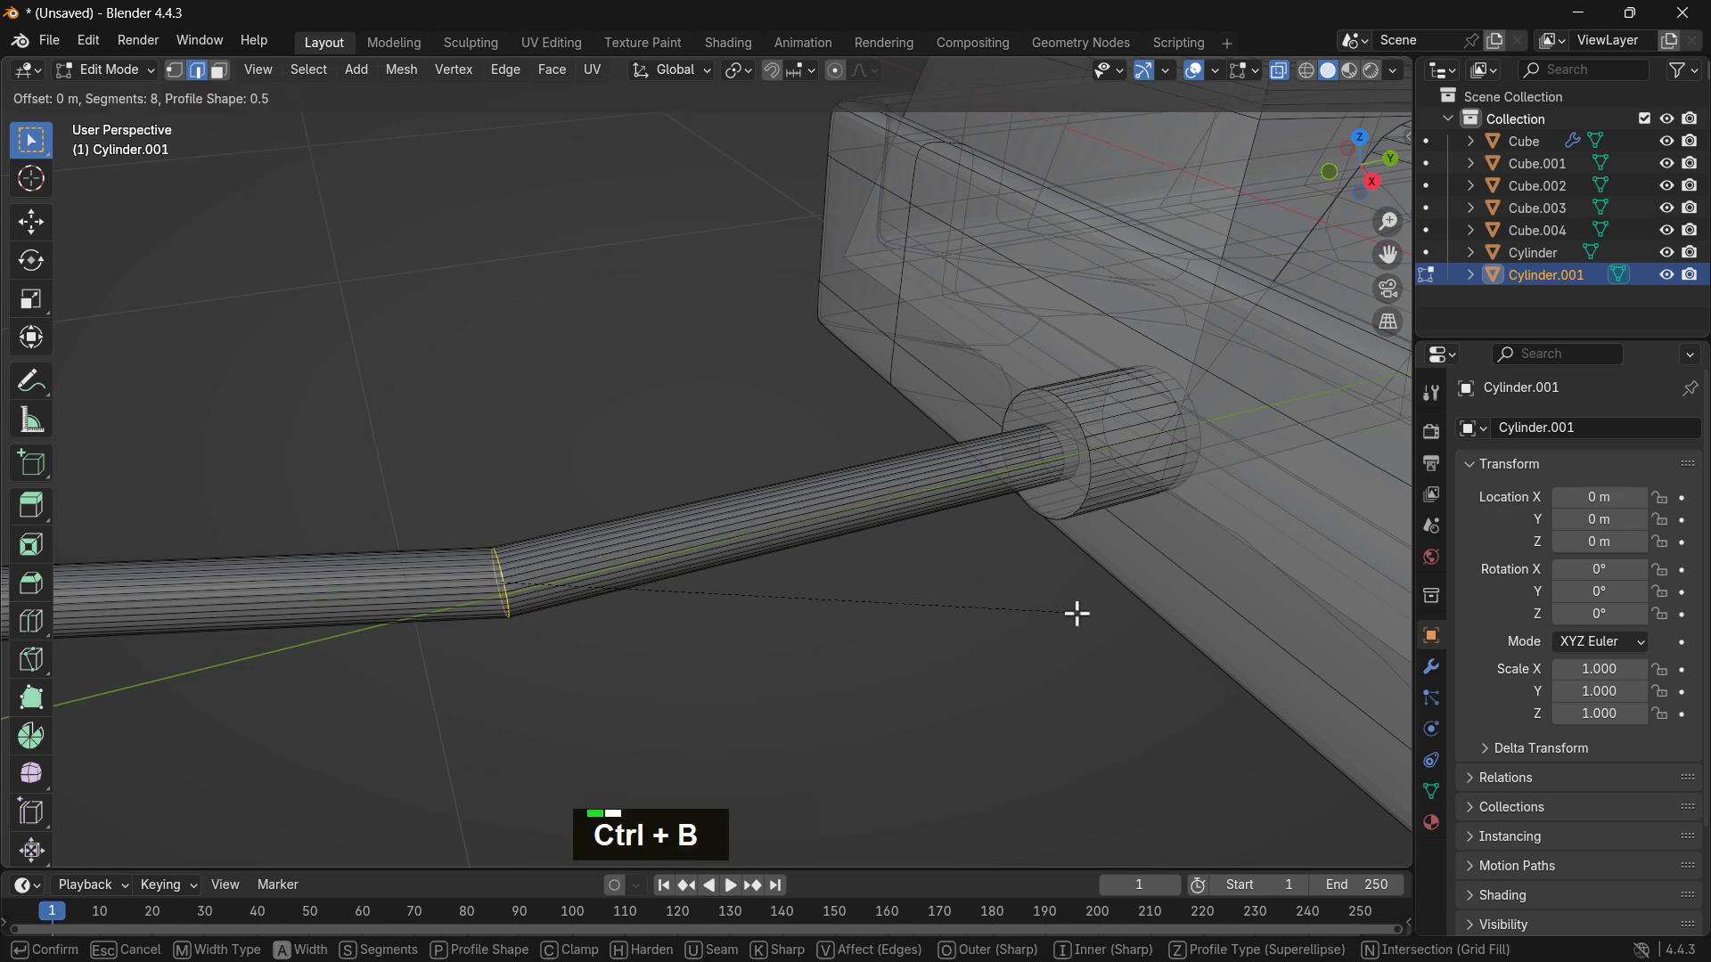
scroll(1186, 618, "down", 4)
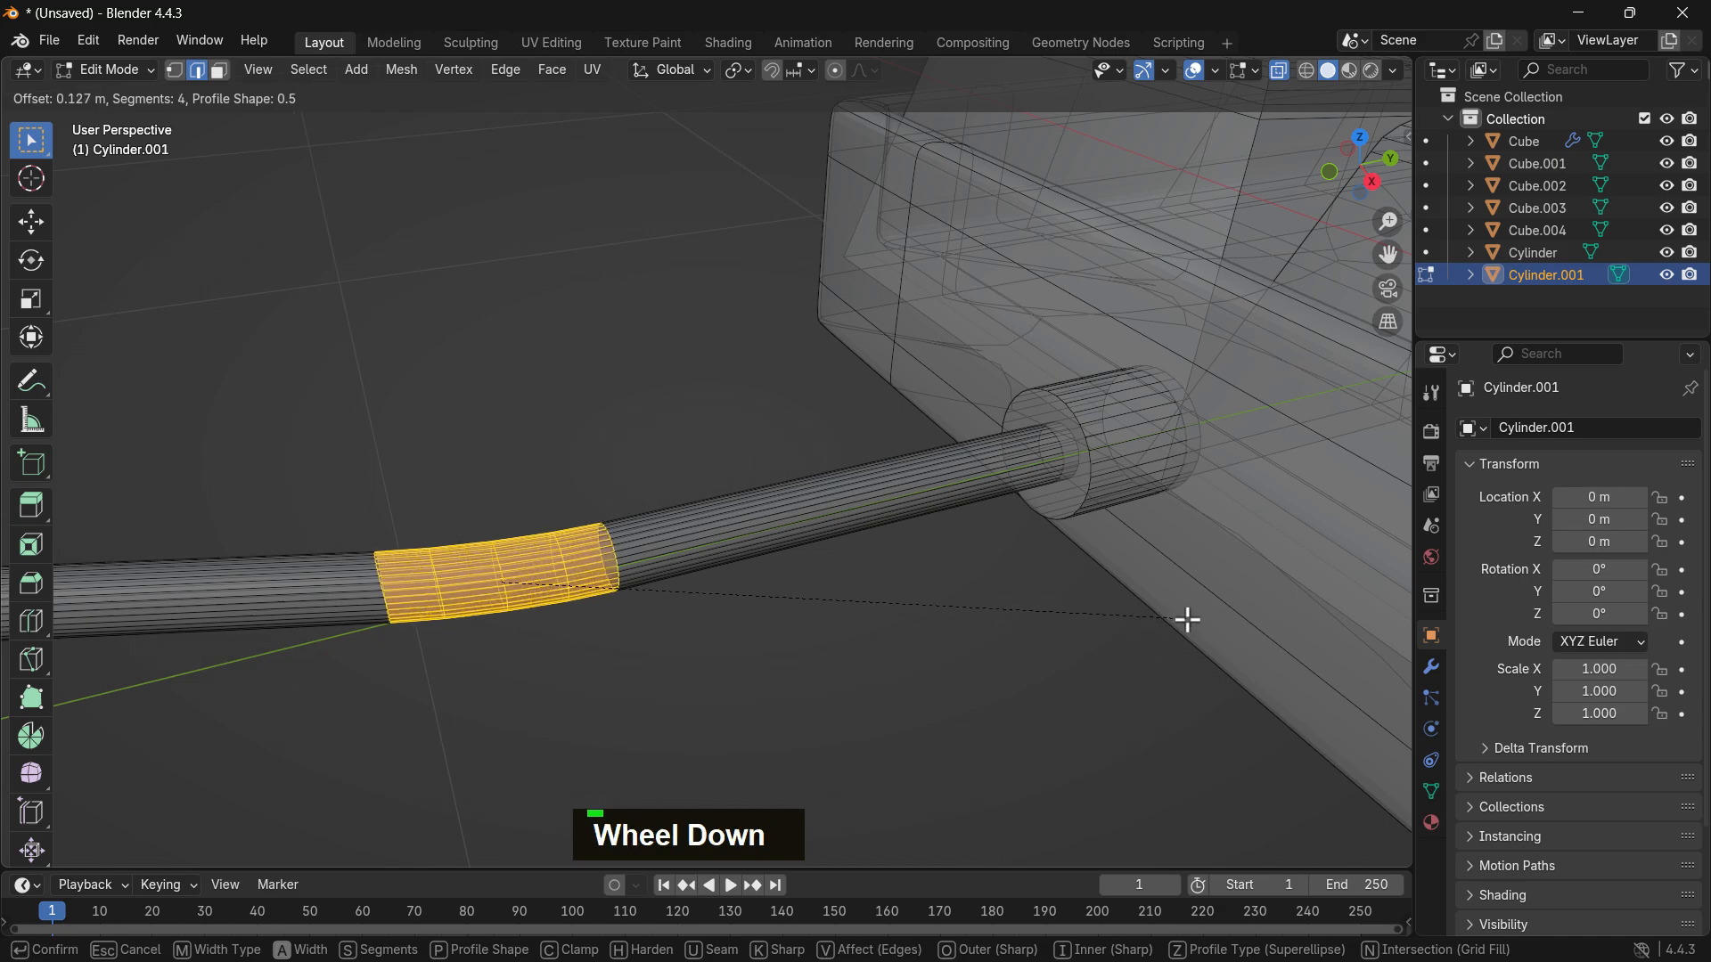
left_click(1187, 617)
left_click(853, 606)
Step: Turn off X-ray, inspect the whole model with overlays temporarily hidden, and return to Object Mode
scroll(853, 606, "down", 5)
scroll(784, 538, "up", 1)
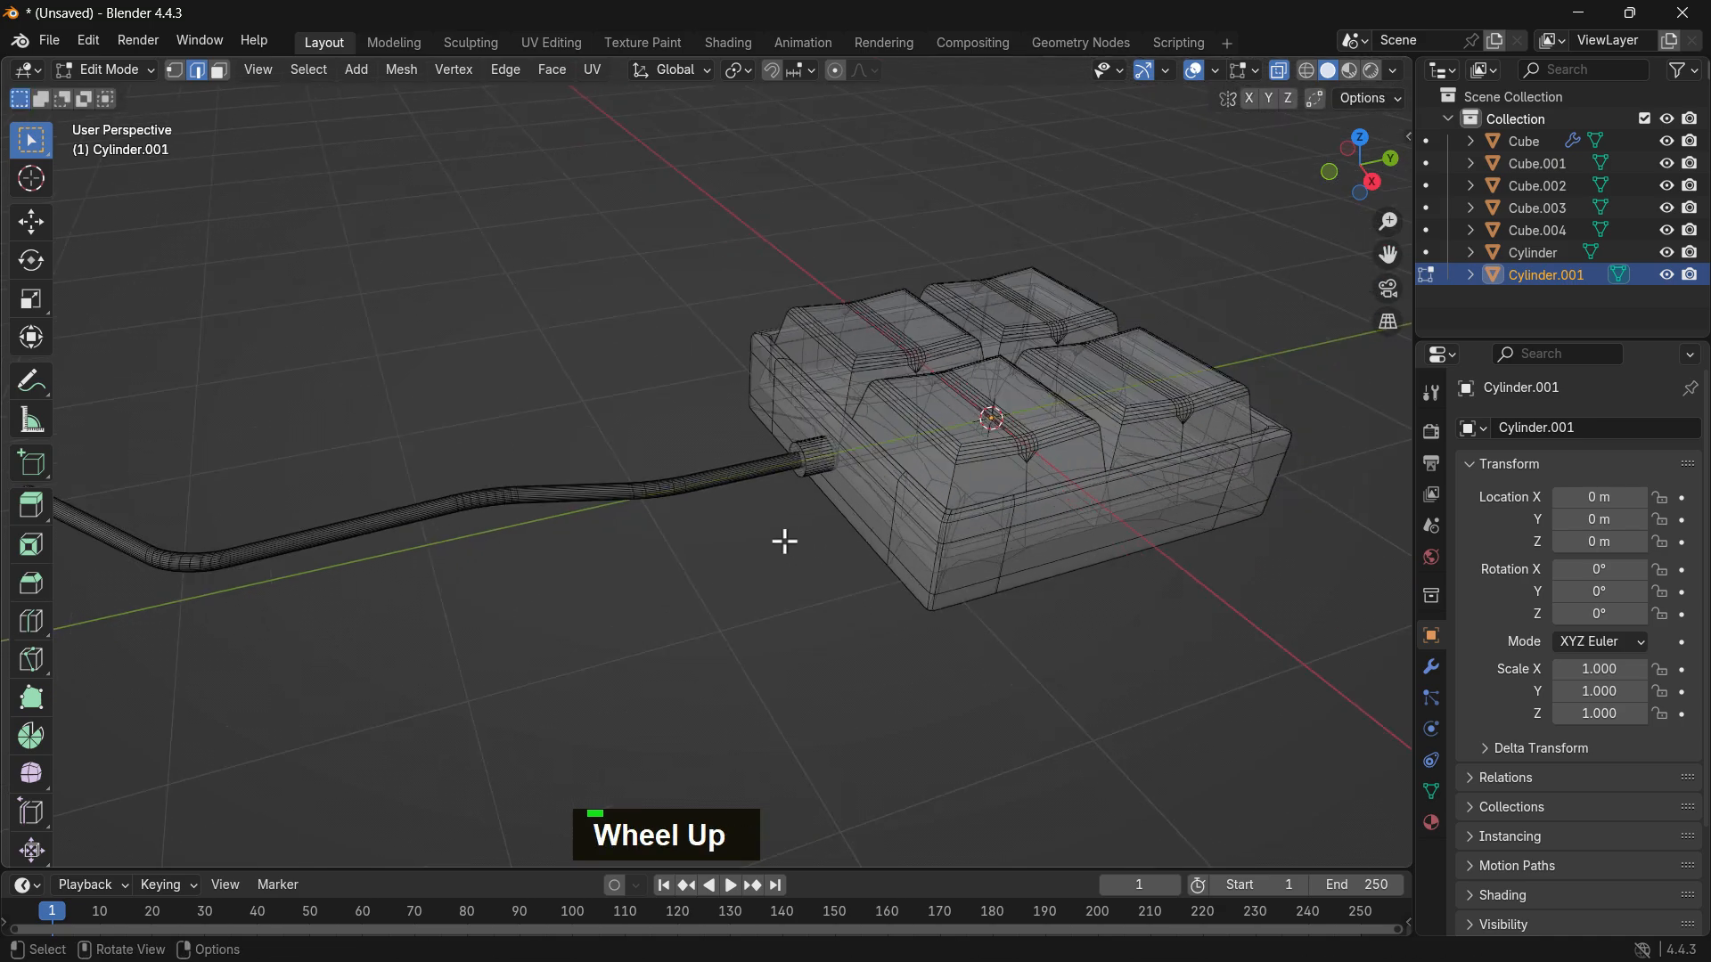
middle_click_drag(783, 538, 937, 510)
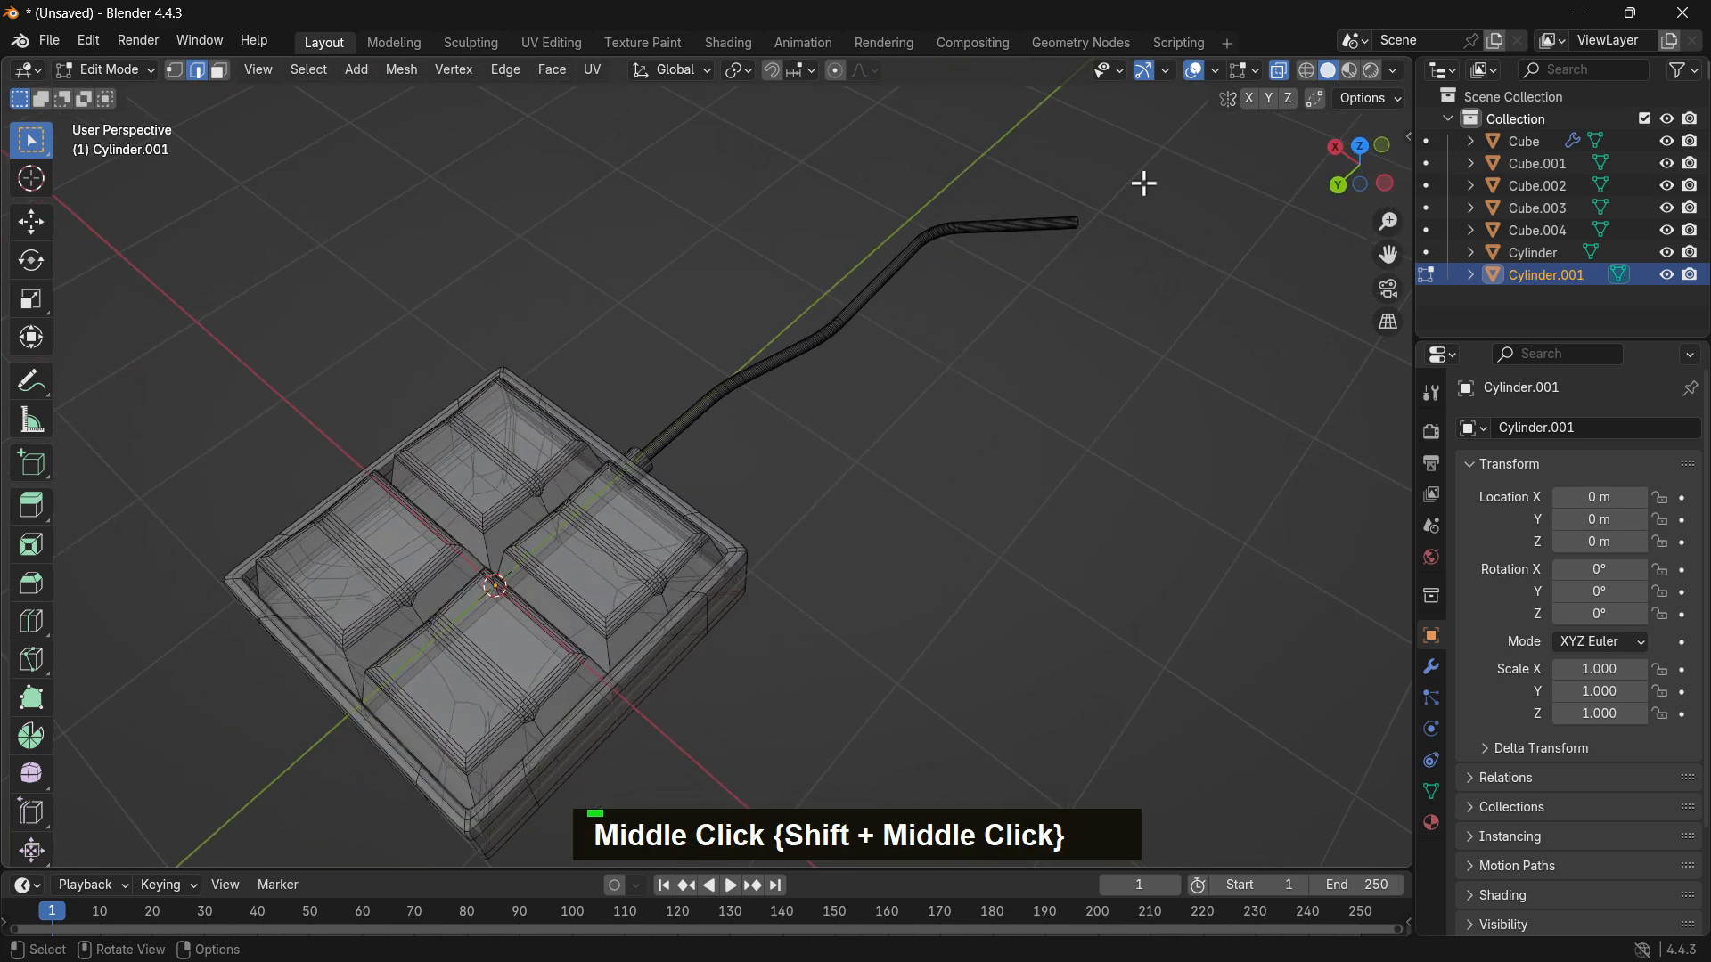
left_click(1192, 70)
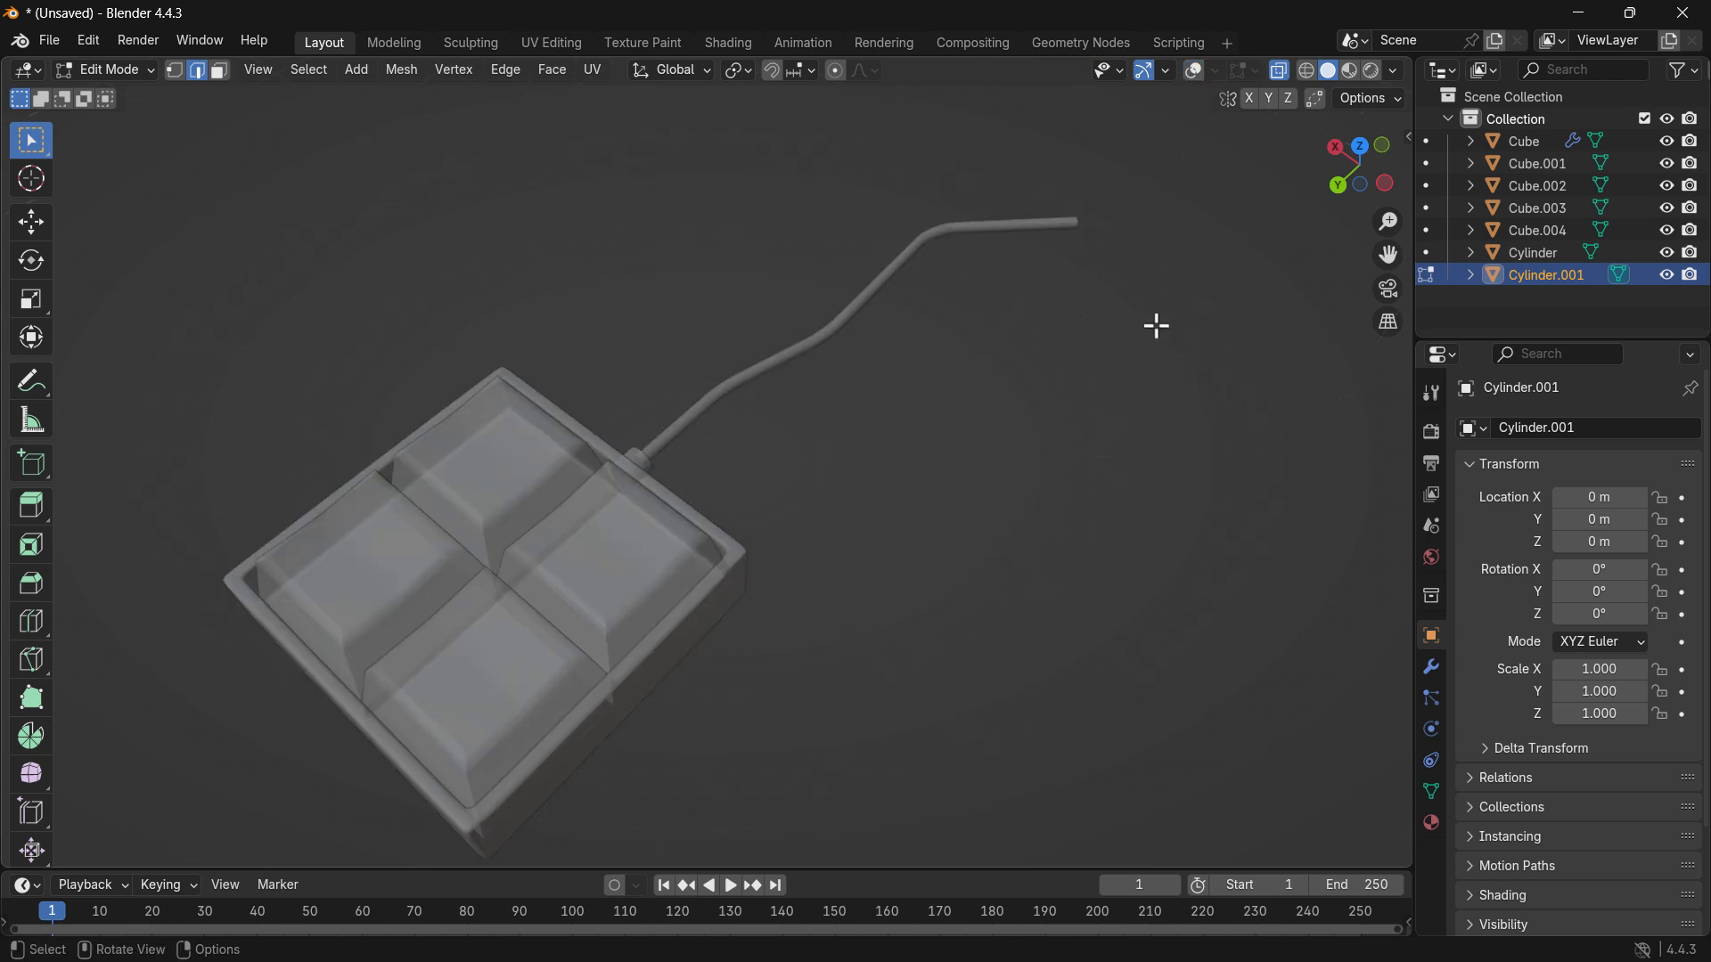
left_click(1278, 72)
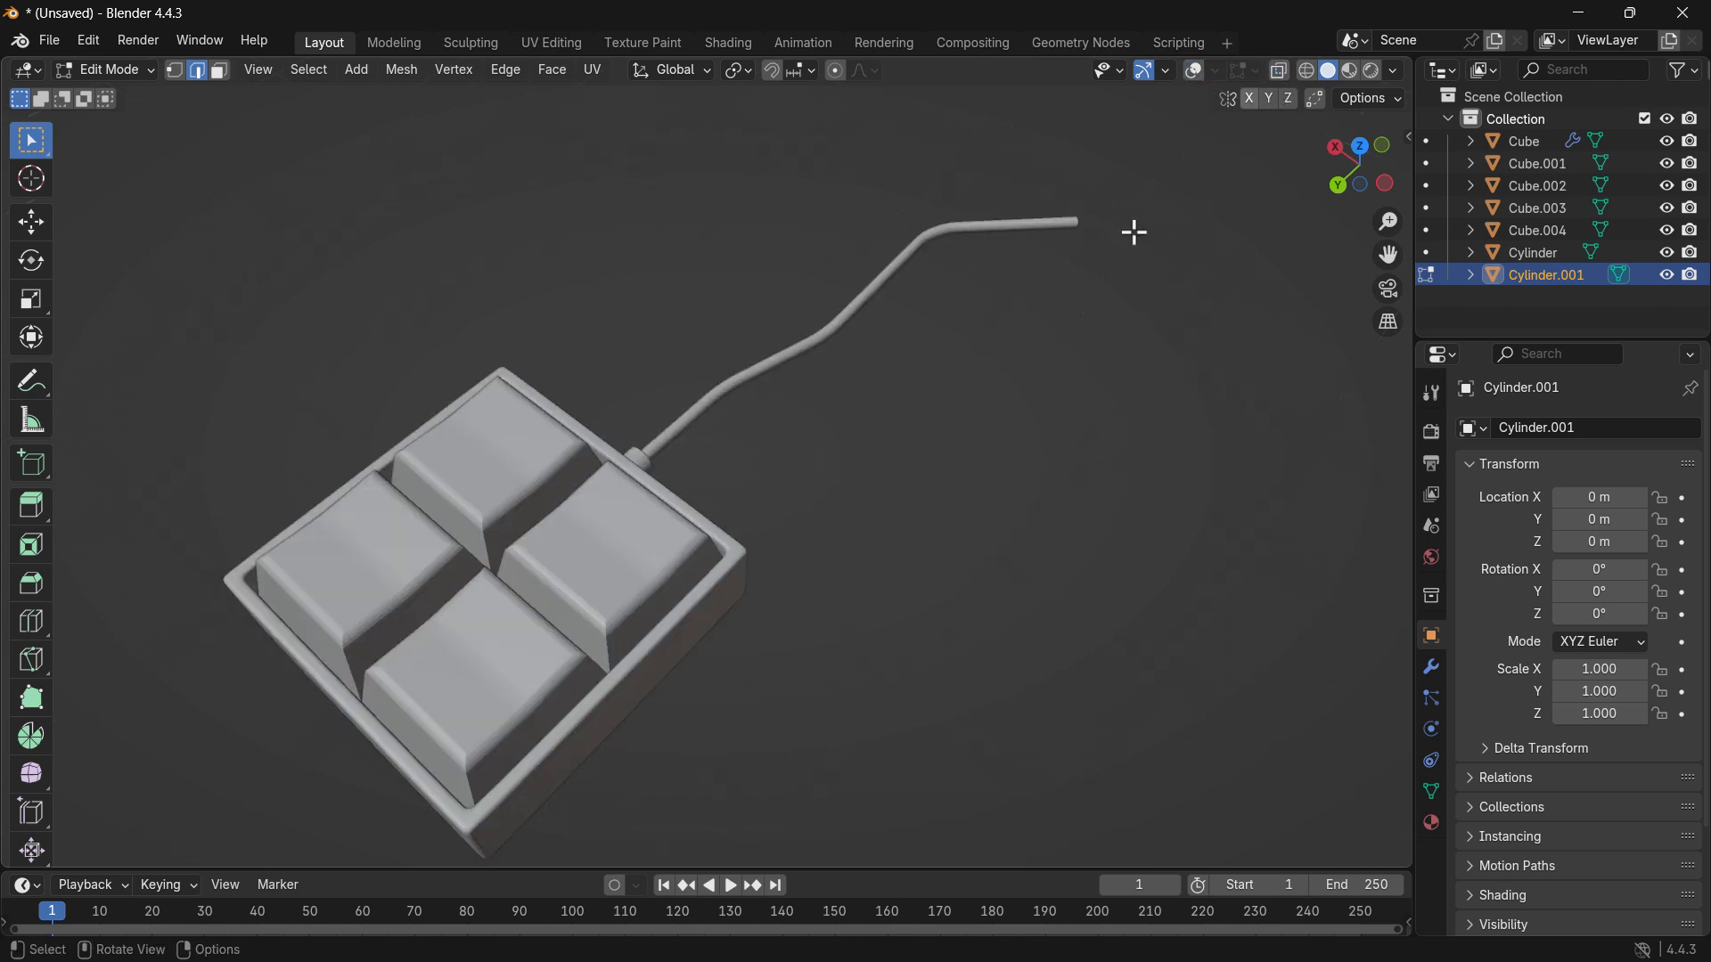
middle_click_drag(869, 543, 917, 604)
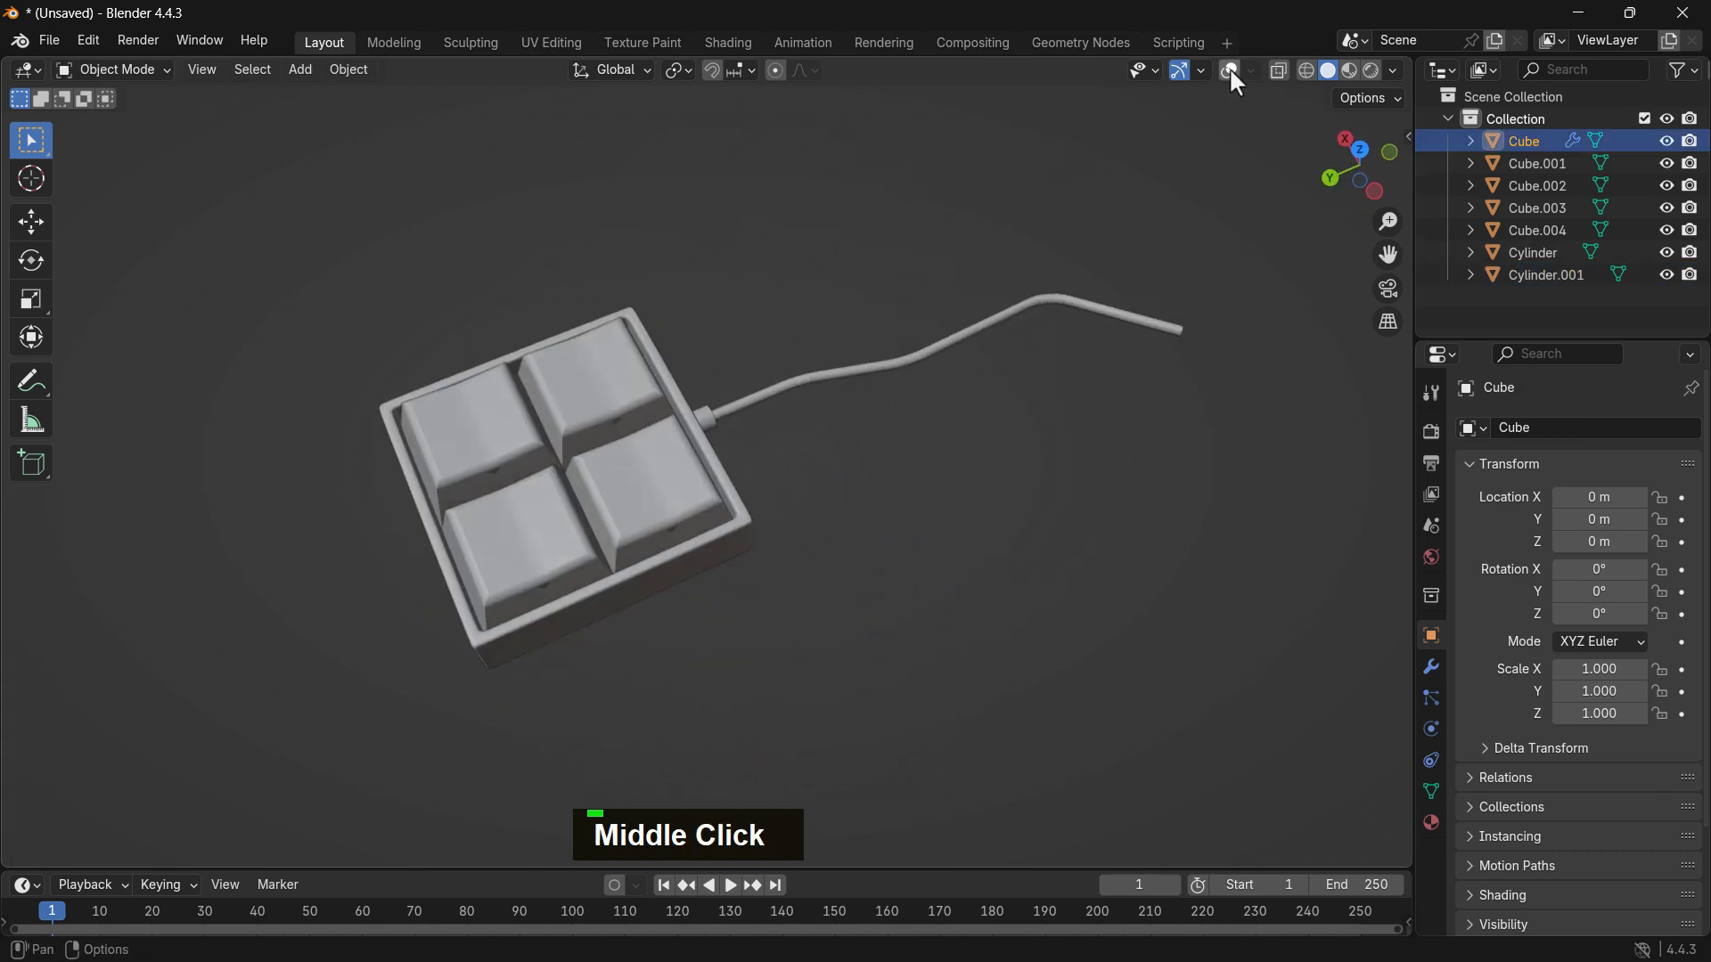
left_click(1230, 69)
Step: Select the tray together with Cube.002, Cube.003 and Cube.001, the last as active object, and create a new material for it
left_click(736, 582)
left_click(698, 544)
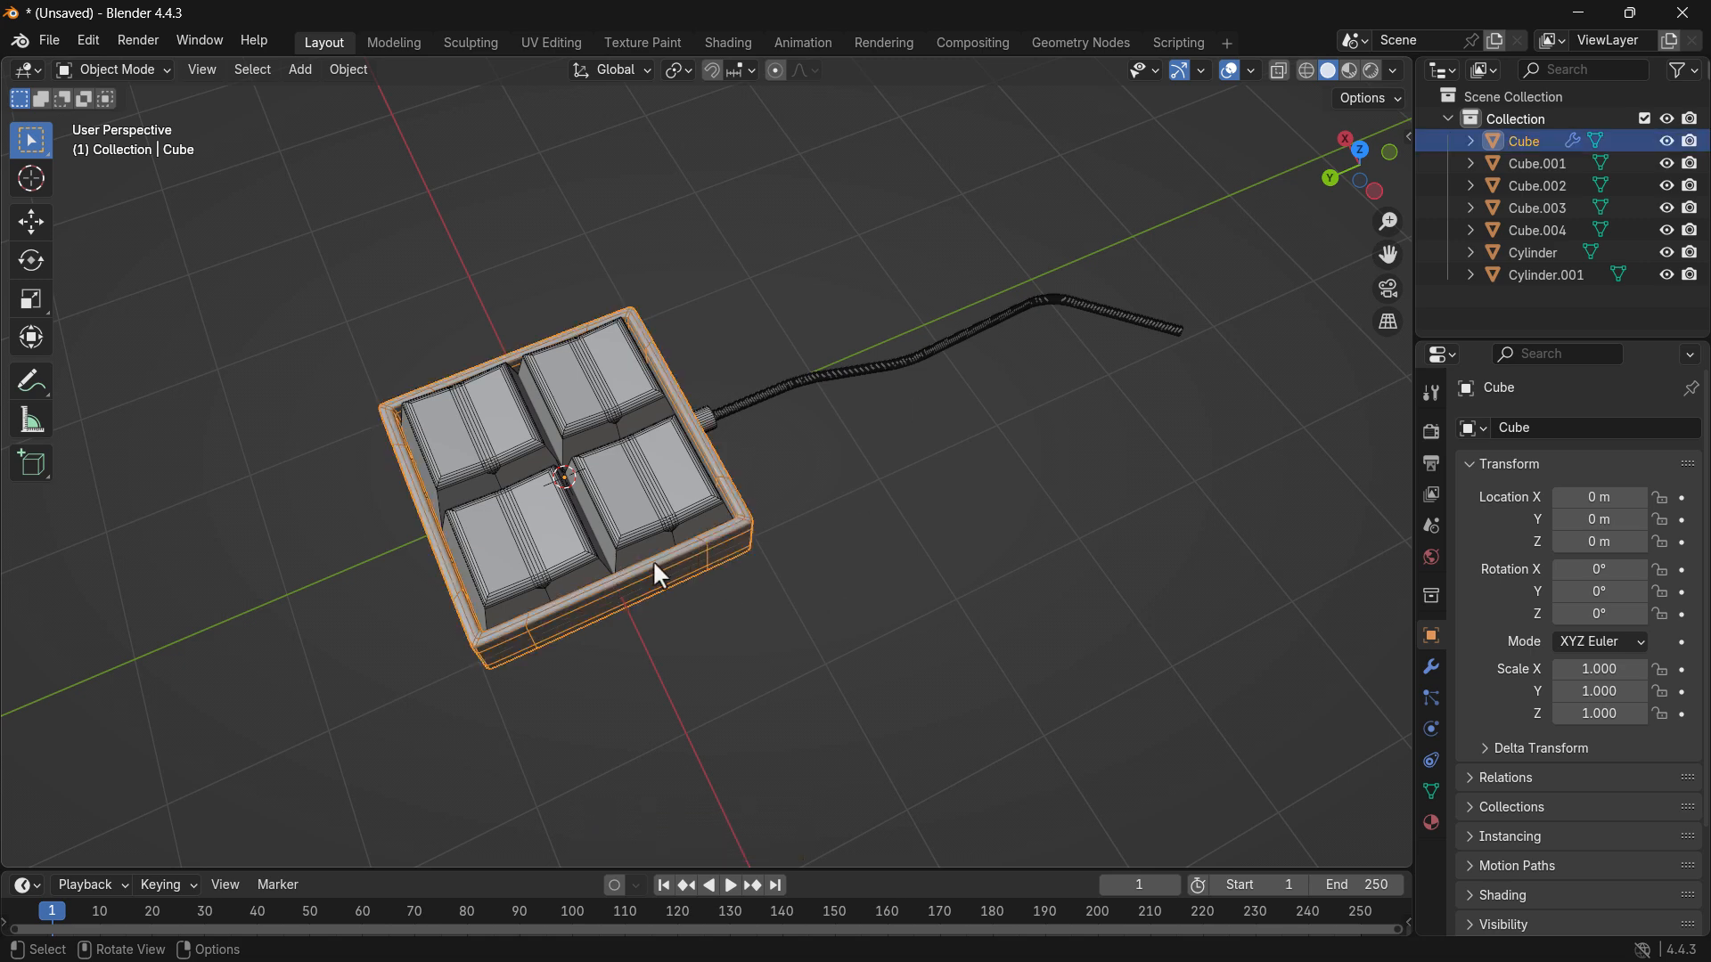
left_click(548, 558, "shift")
left_click(663, 519, "shift")
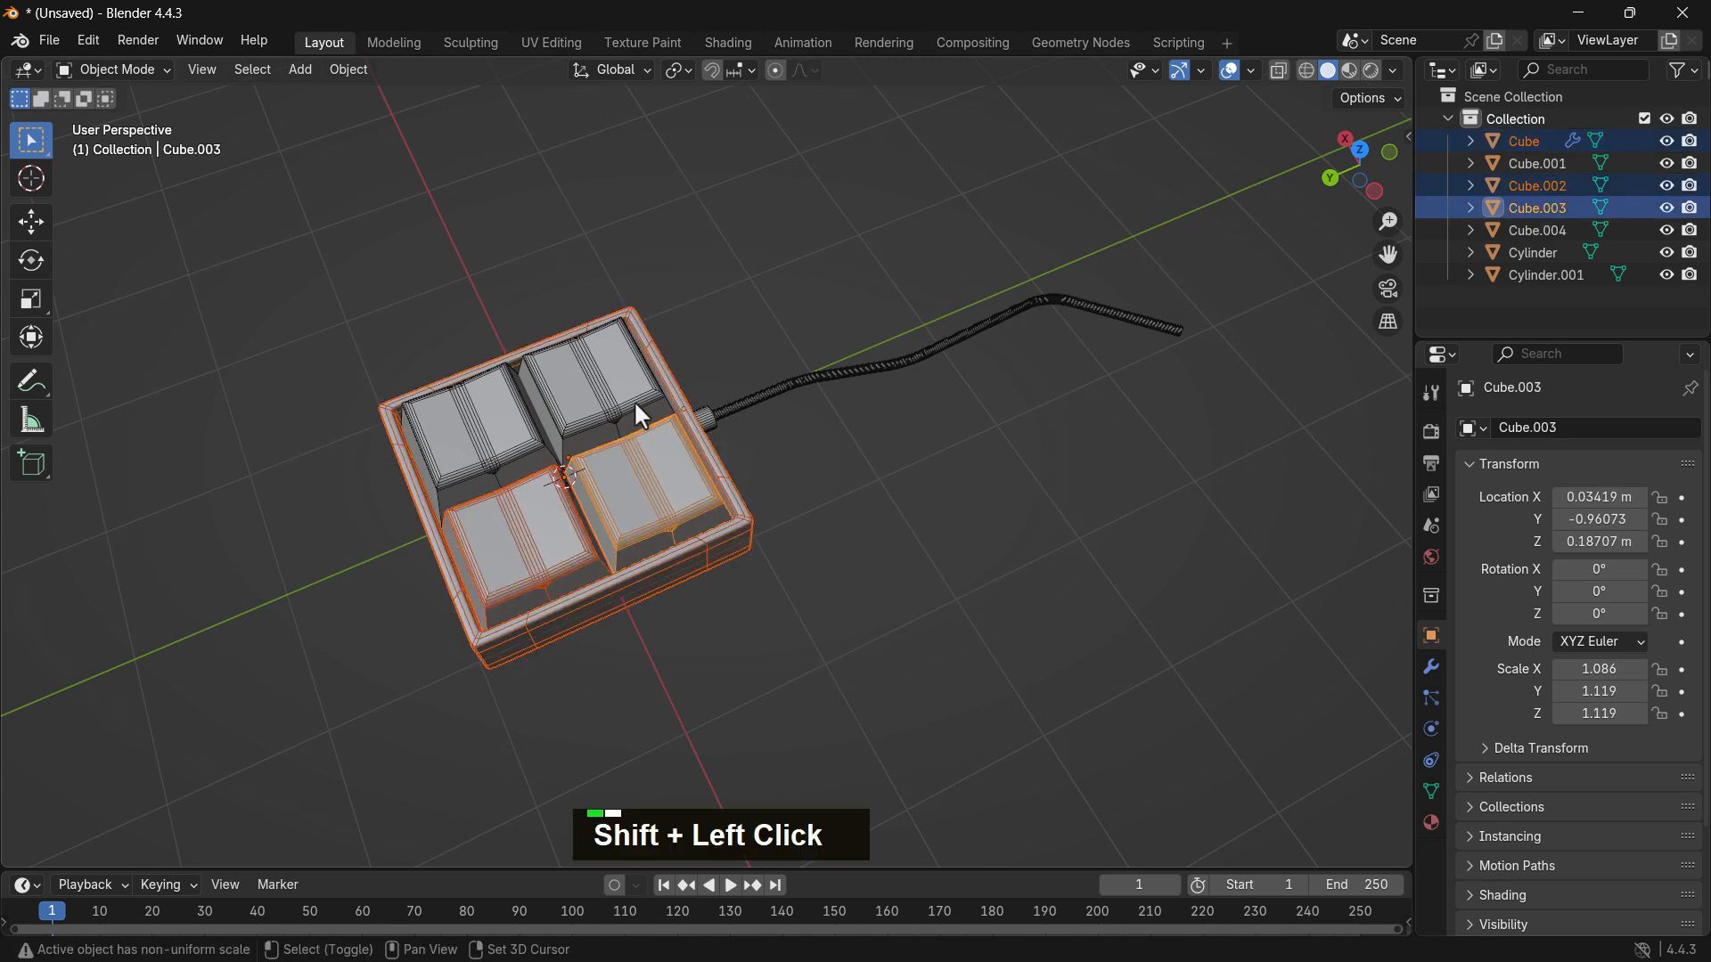
left_click(633, 400, "shift")
left_click(1431, 823)
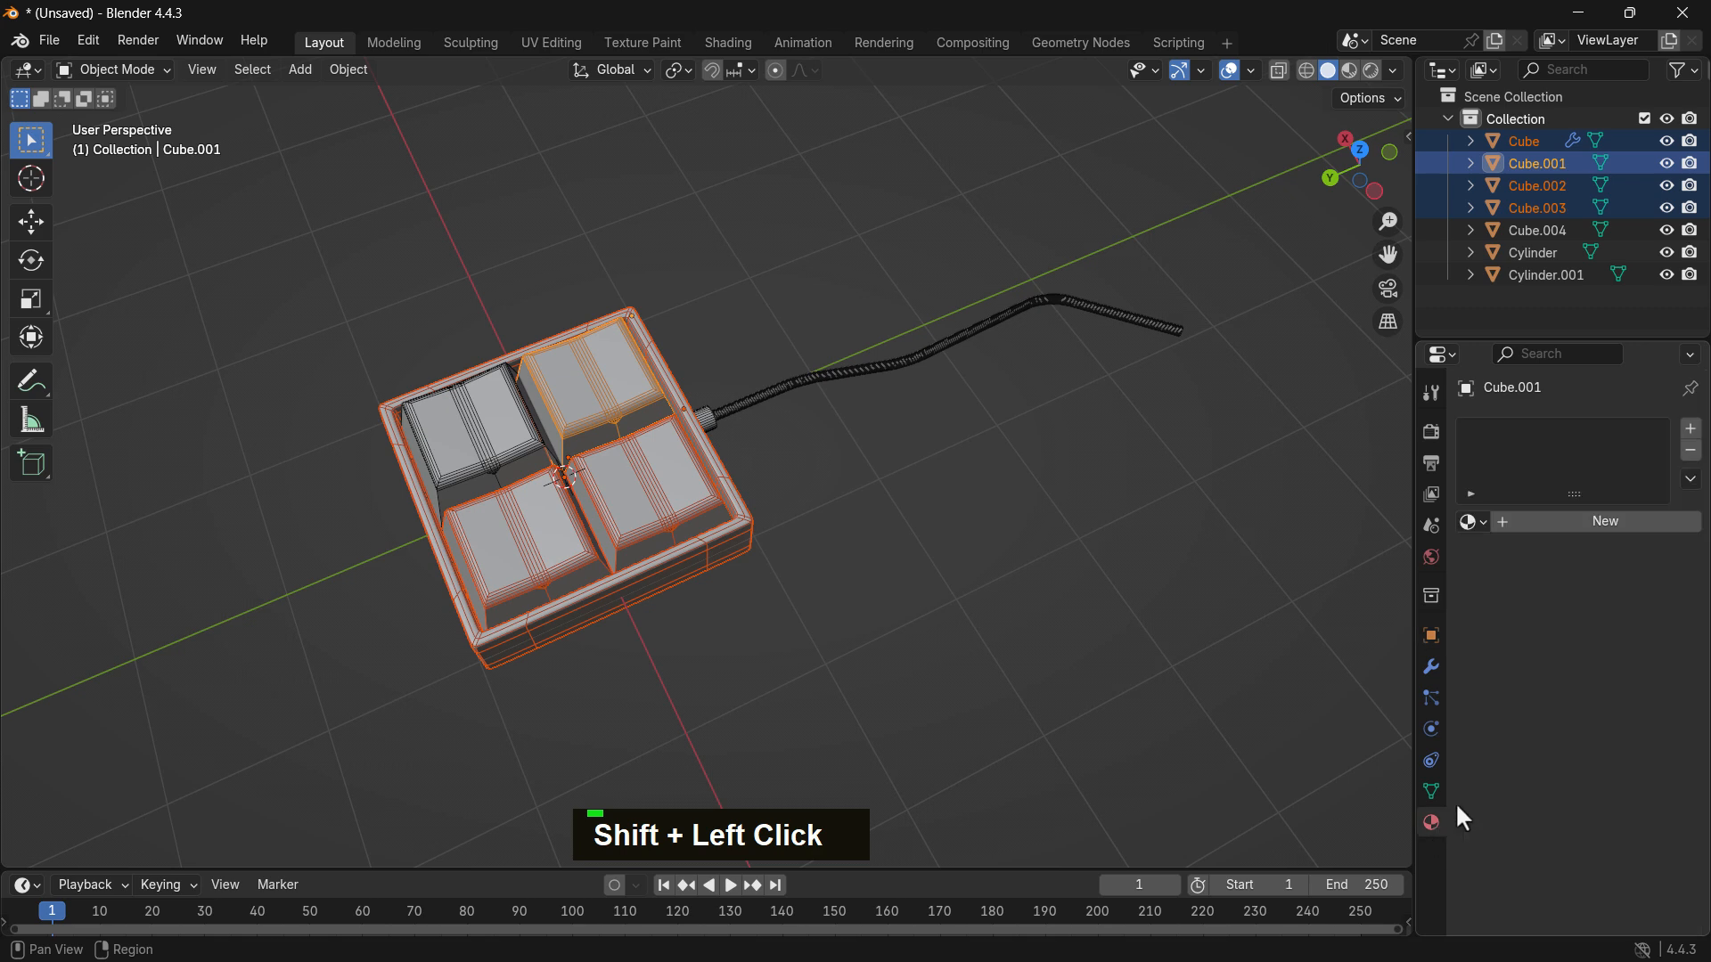
left_click(1509, 526)
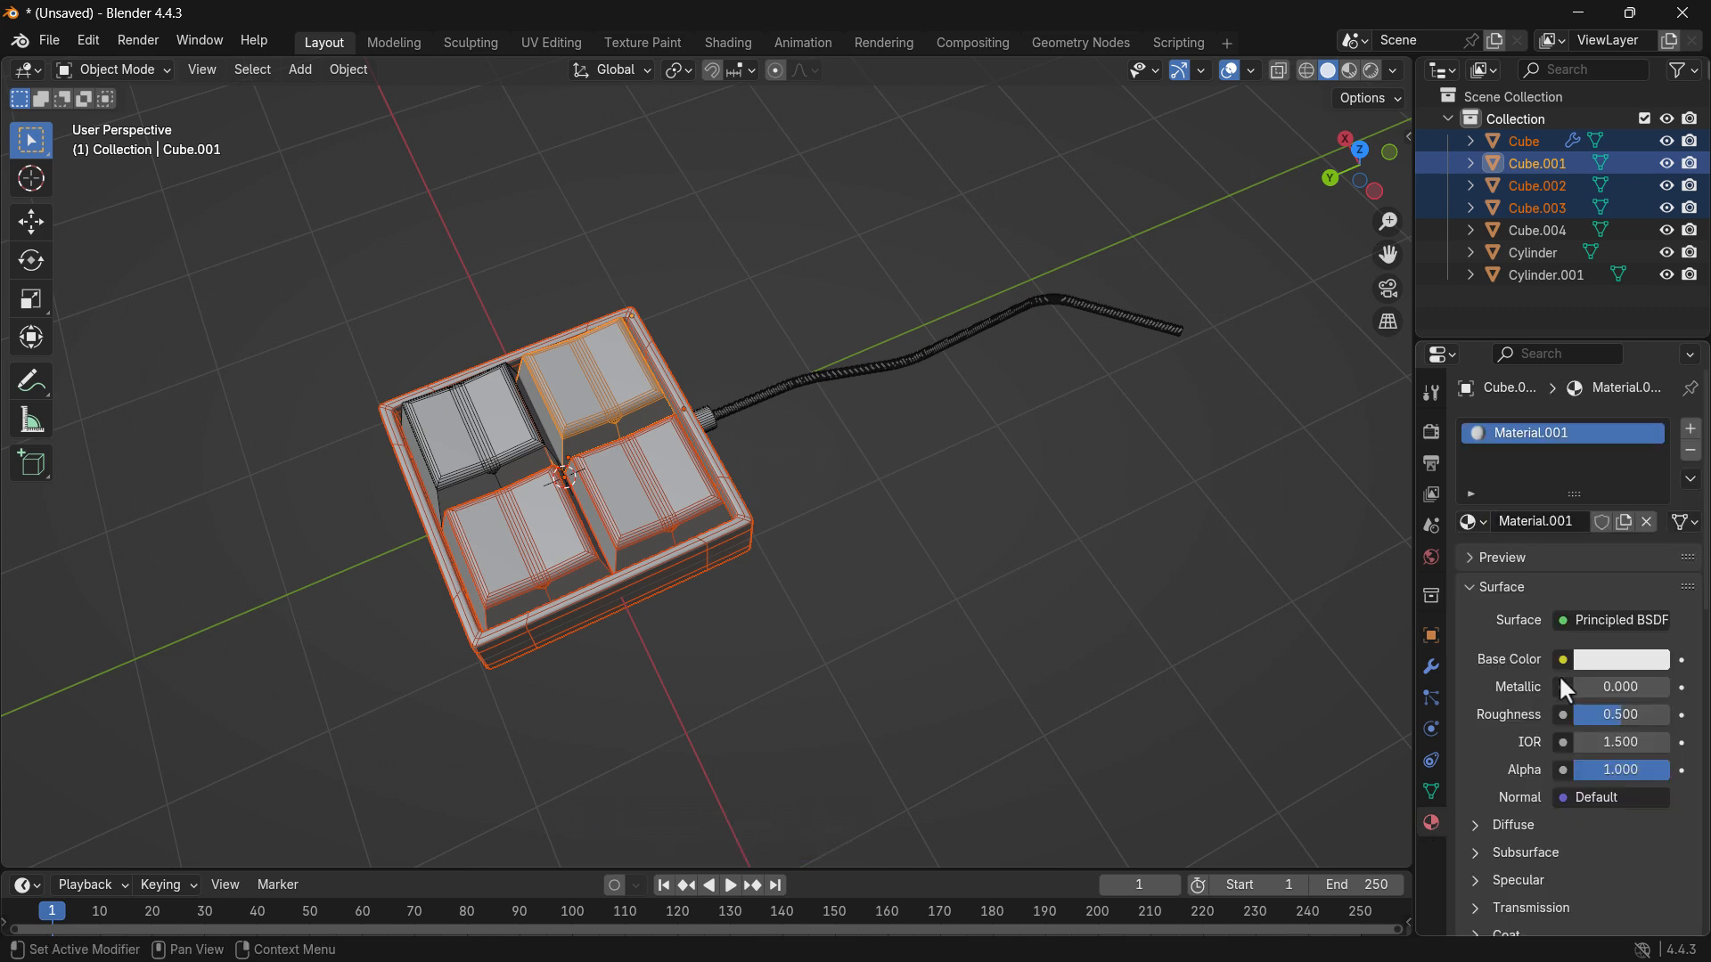
Step: Give Material.001 a light cyan base colour and switch the viewport to Material Preview shading
left_click(1597, 664)
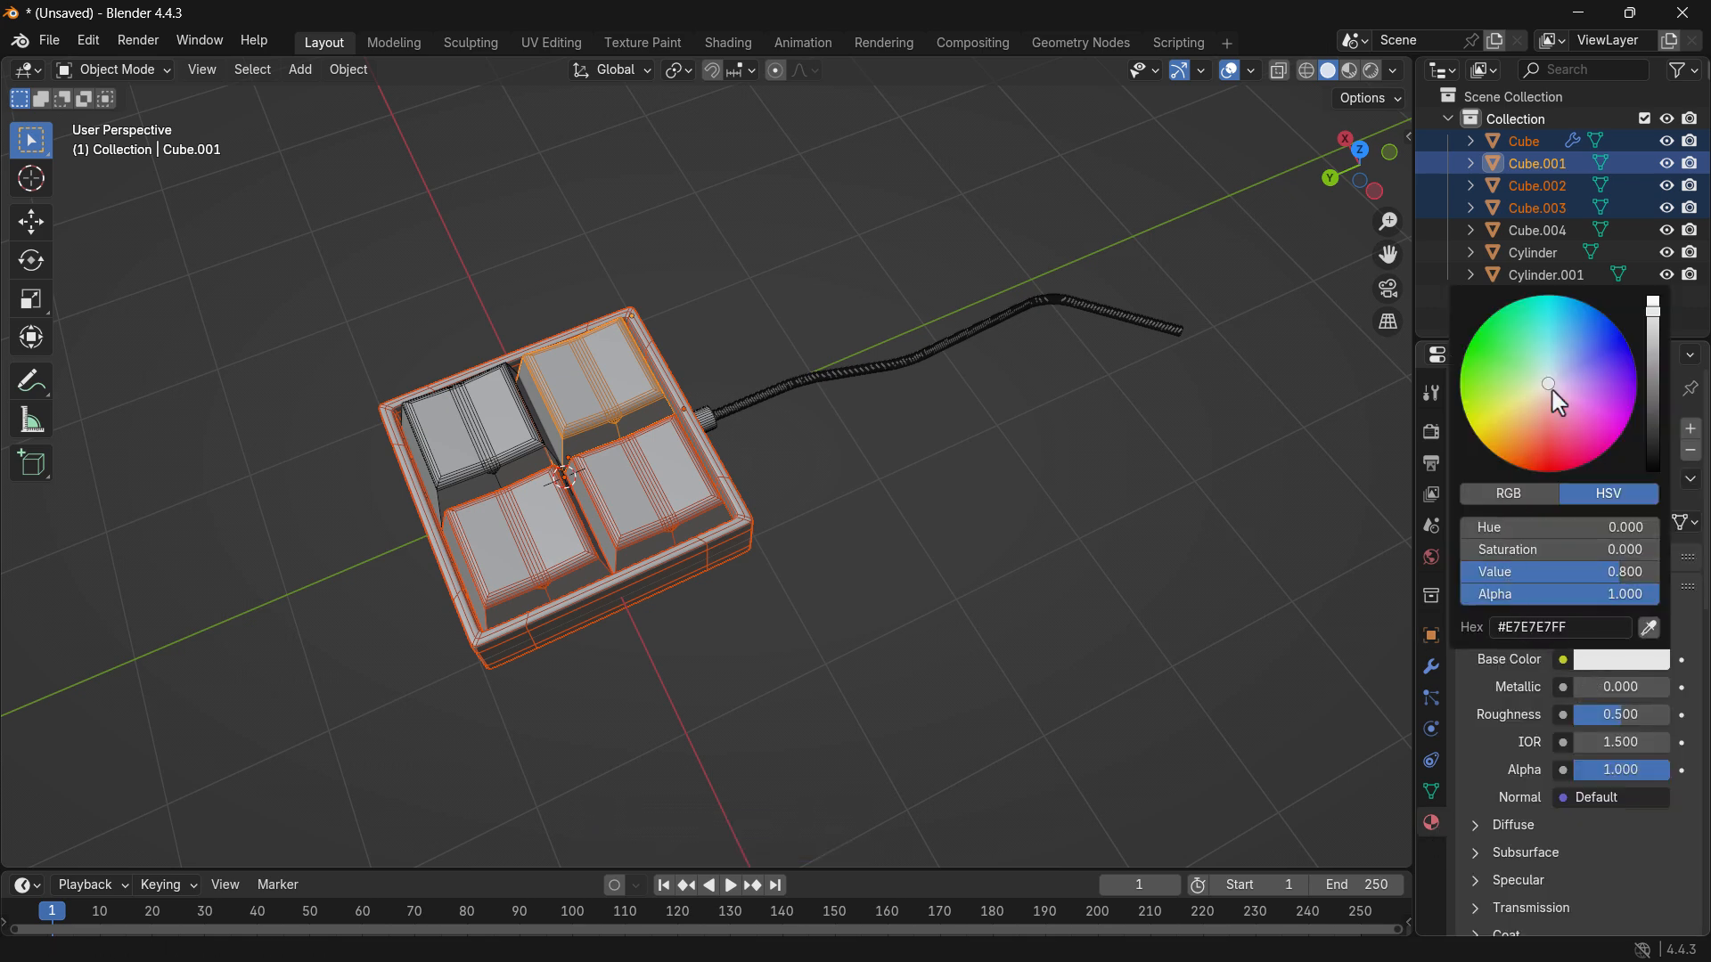
left_click_drag(1551, 390, 1547, 349)
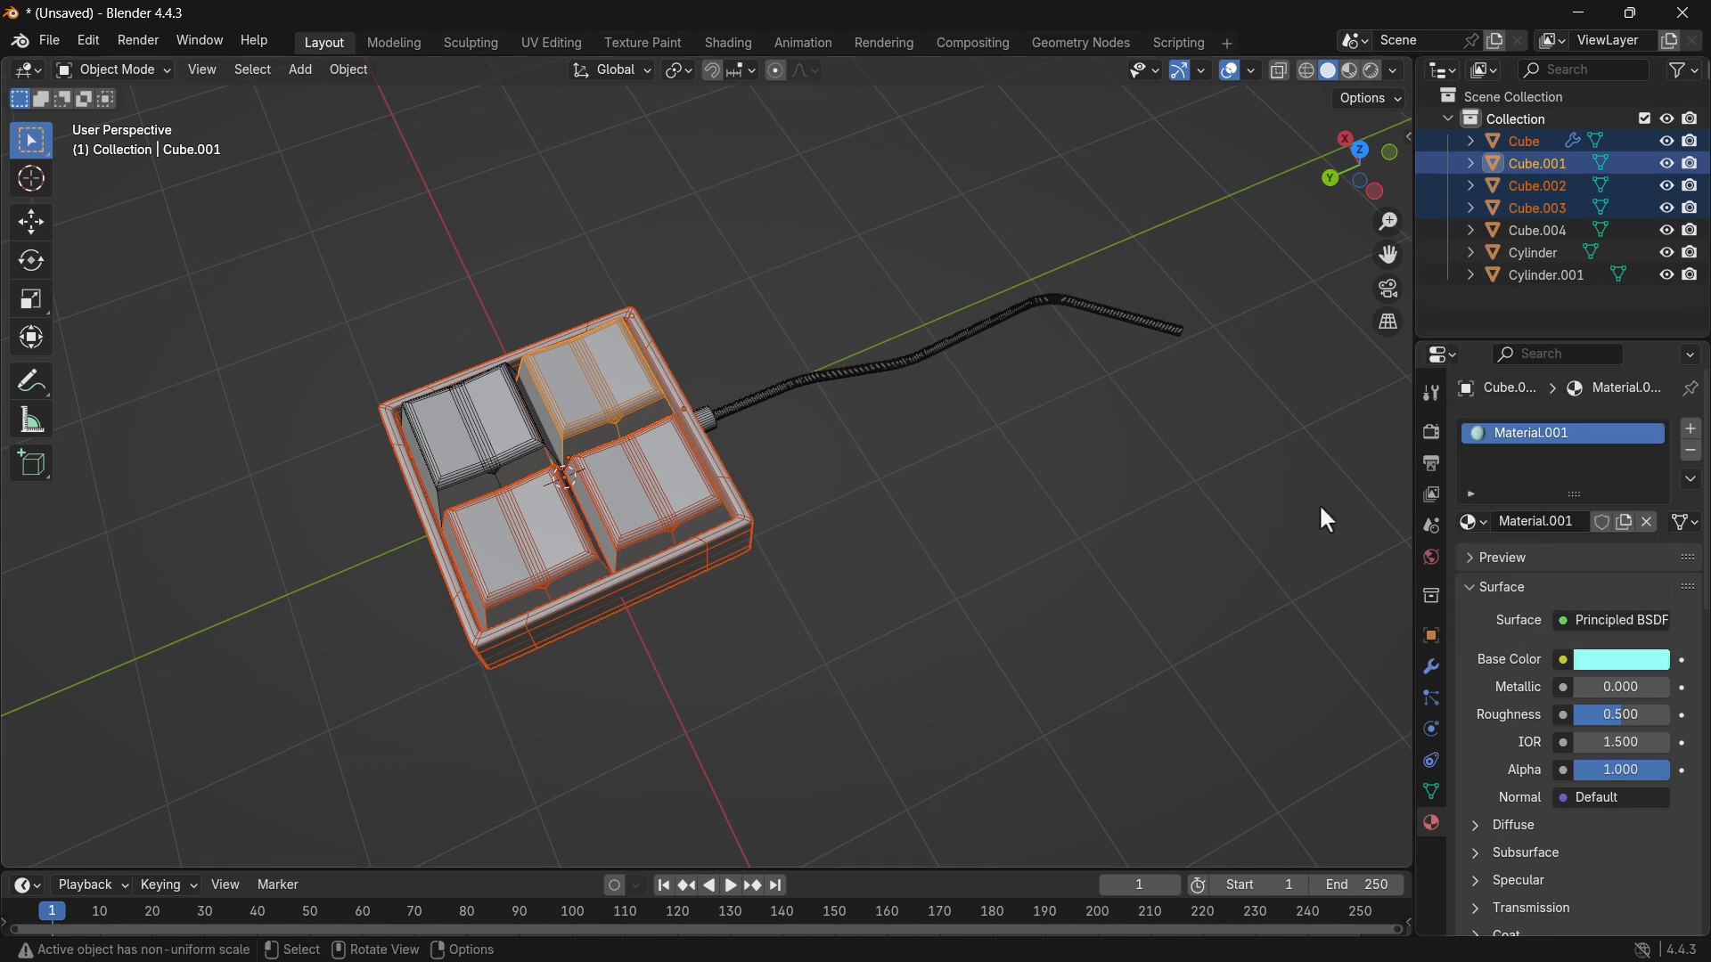
left_click(1349, 70)
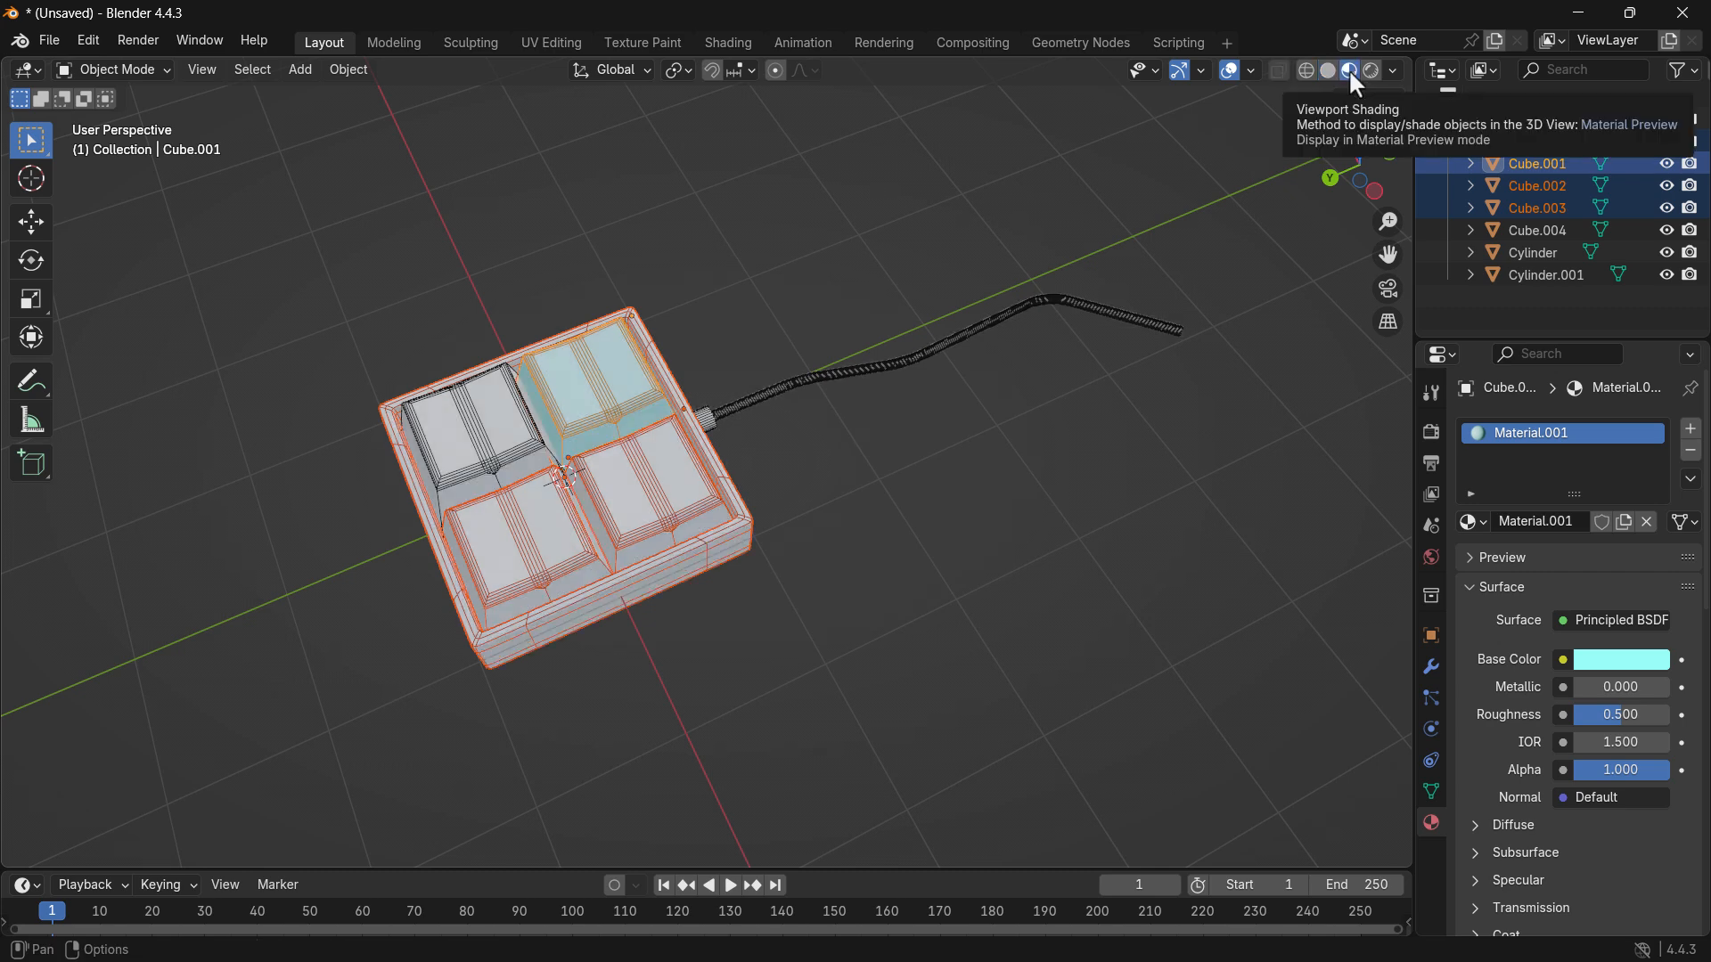
Step: Select only Cube.001 and set its material's roughness to 0.115 and IOR to 4.900
left_click(744, 626)
scroll(751, 615, "up", 2)
middle_click_drag(745, 573, 817, 426, "shift")
left_click(784, 397)
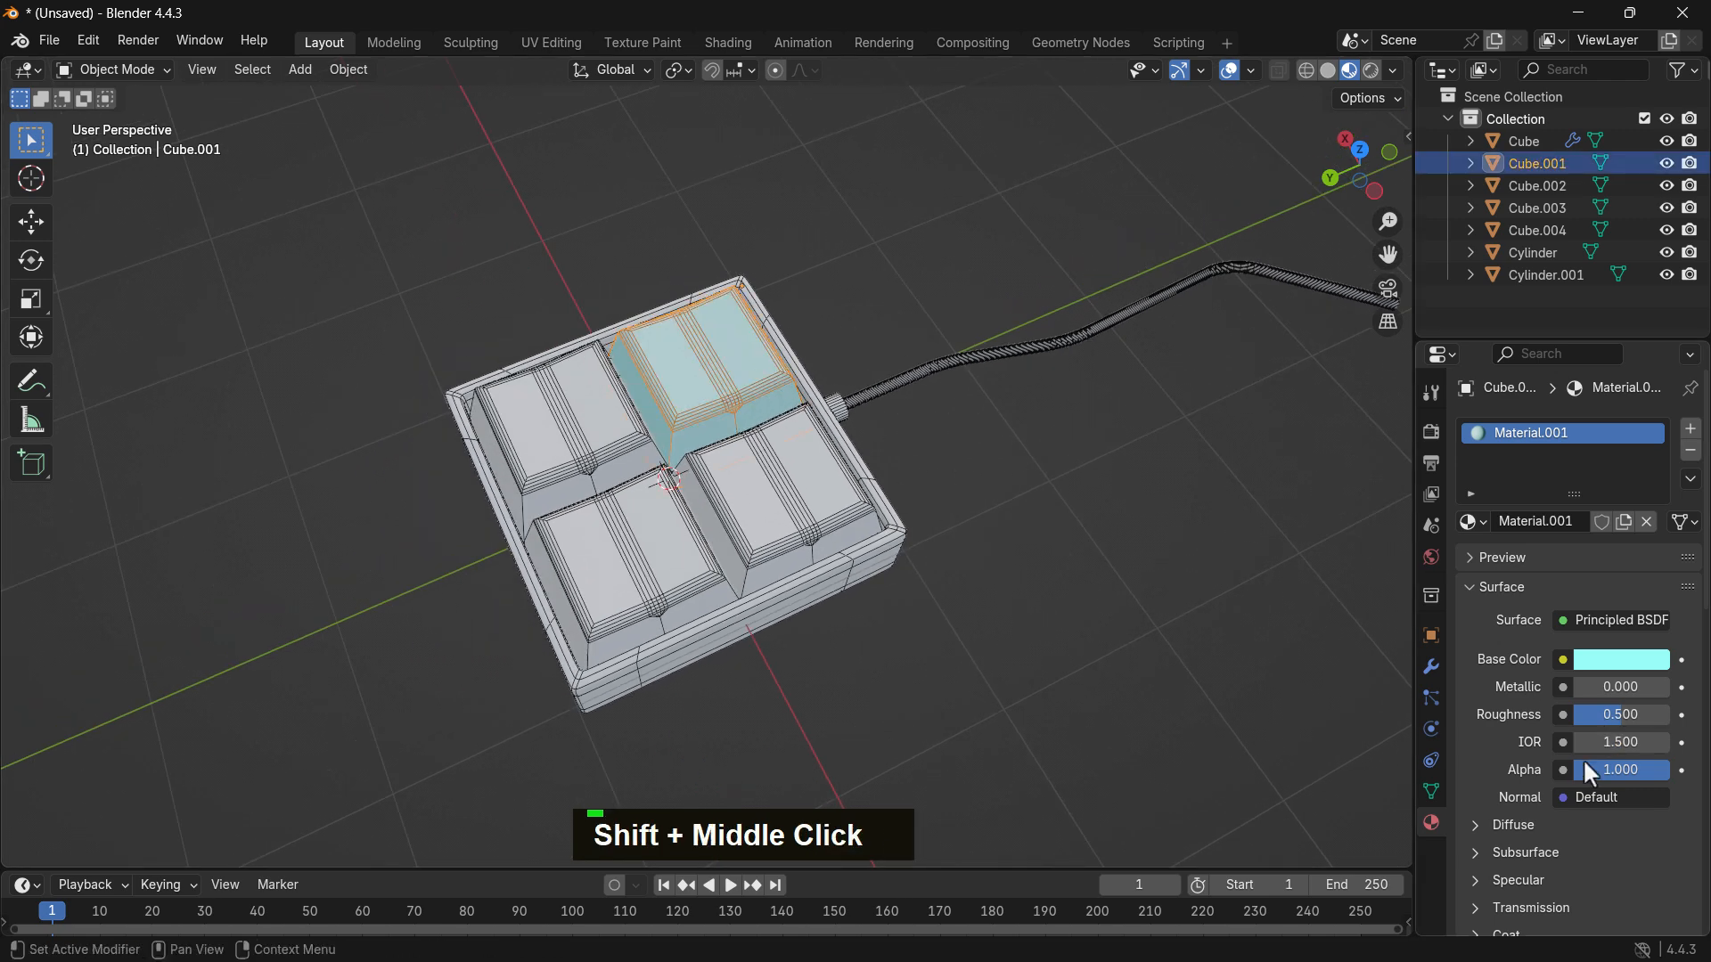
left_click_drag(1616, 714, 1658, 742)
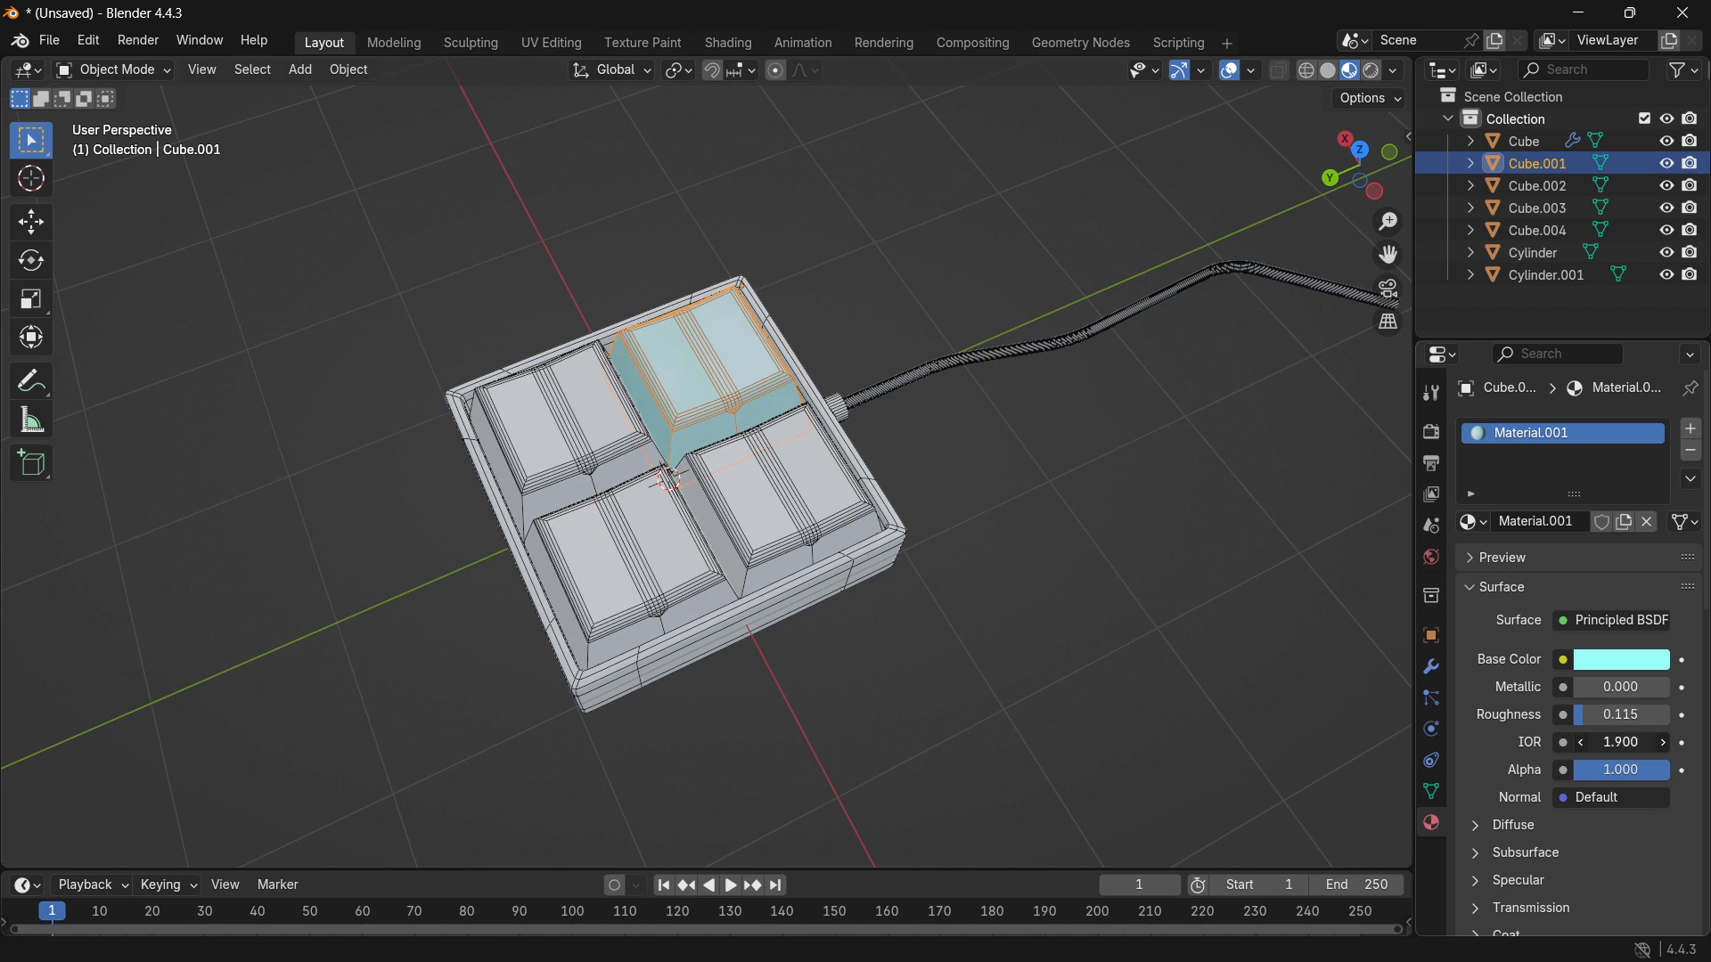
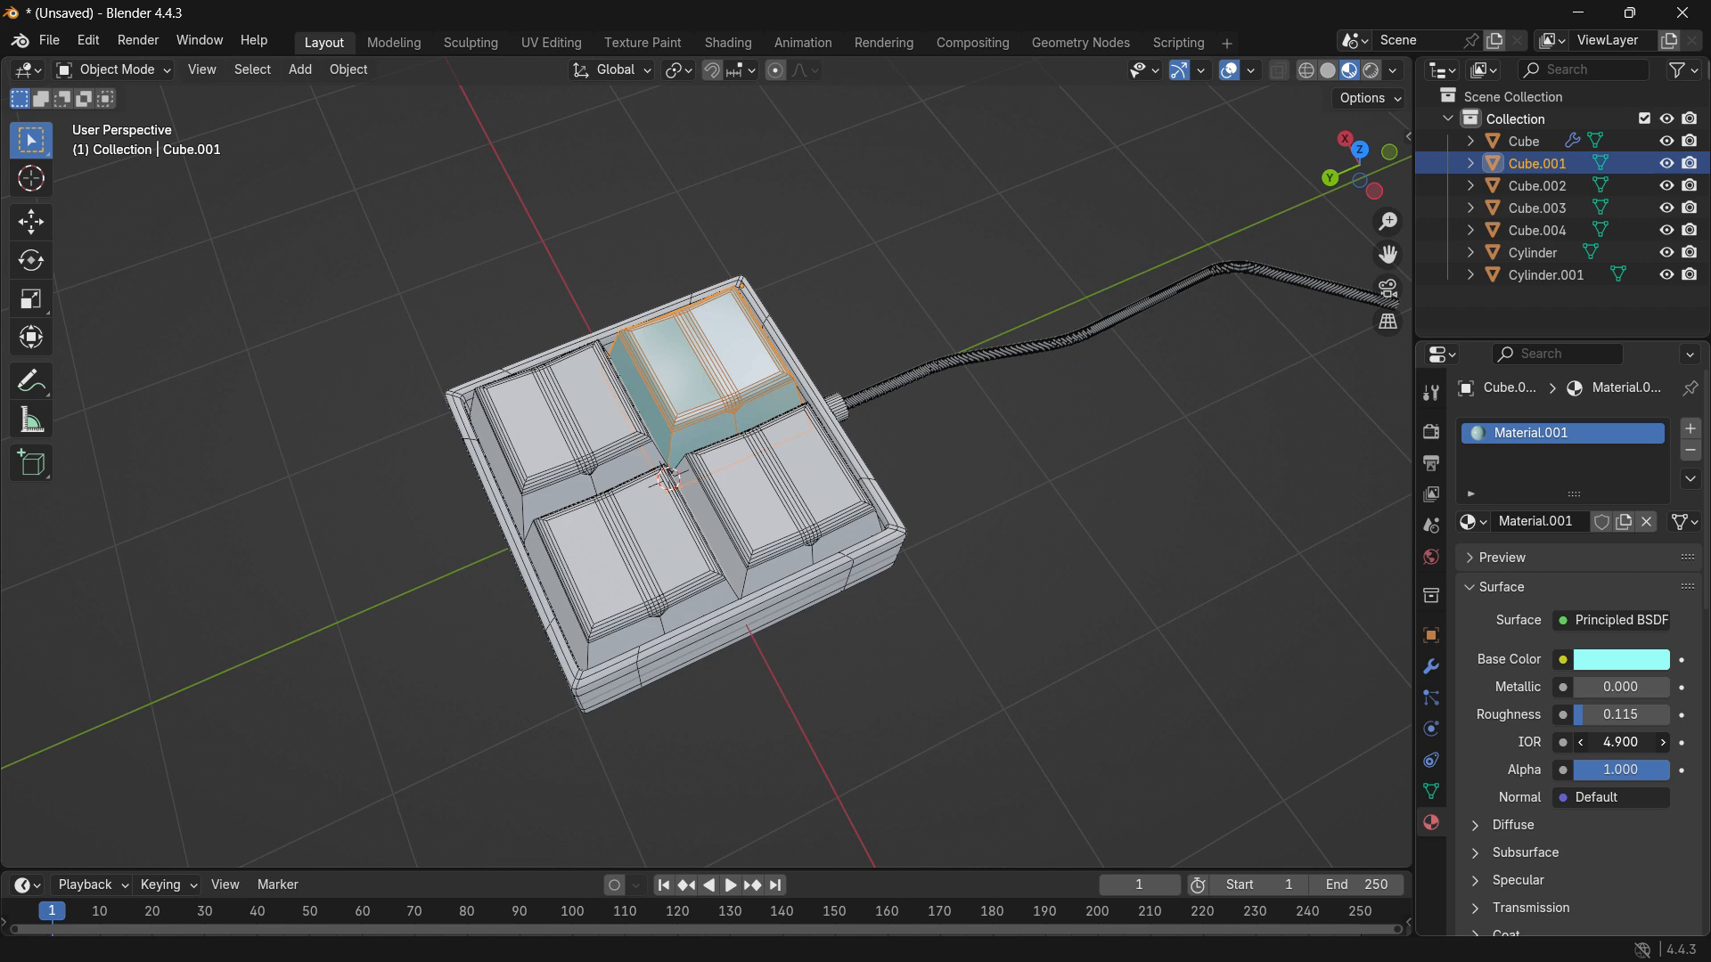
left_click(1095, 698)
middle_click_drag(1027, 569, 1046, 536)
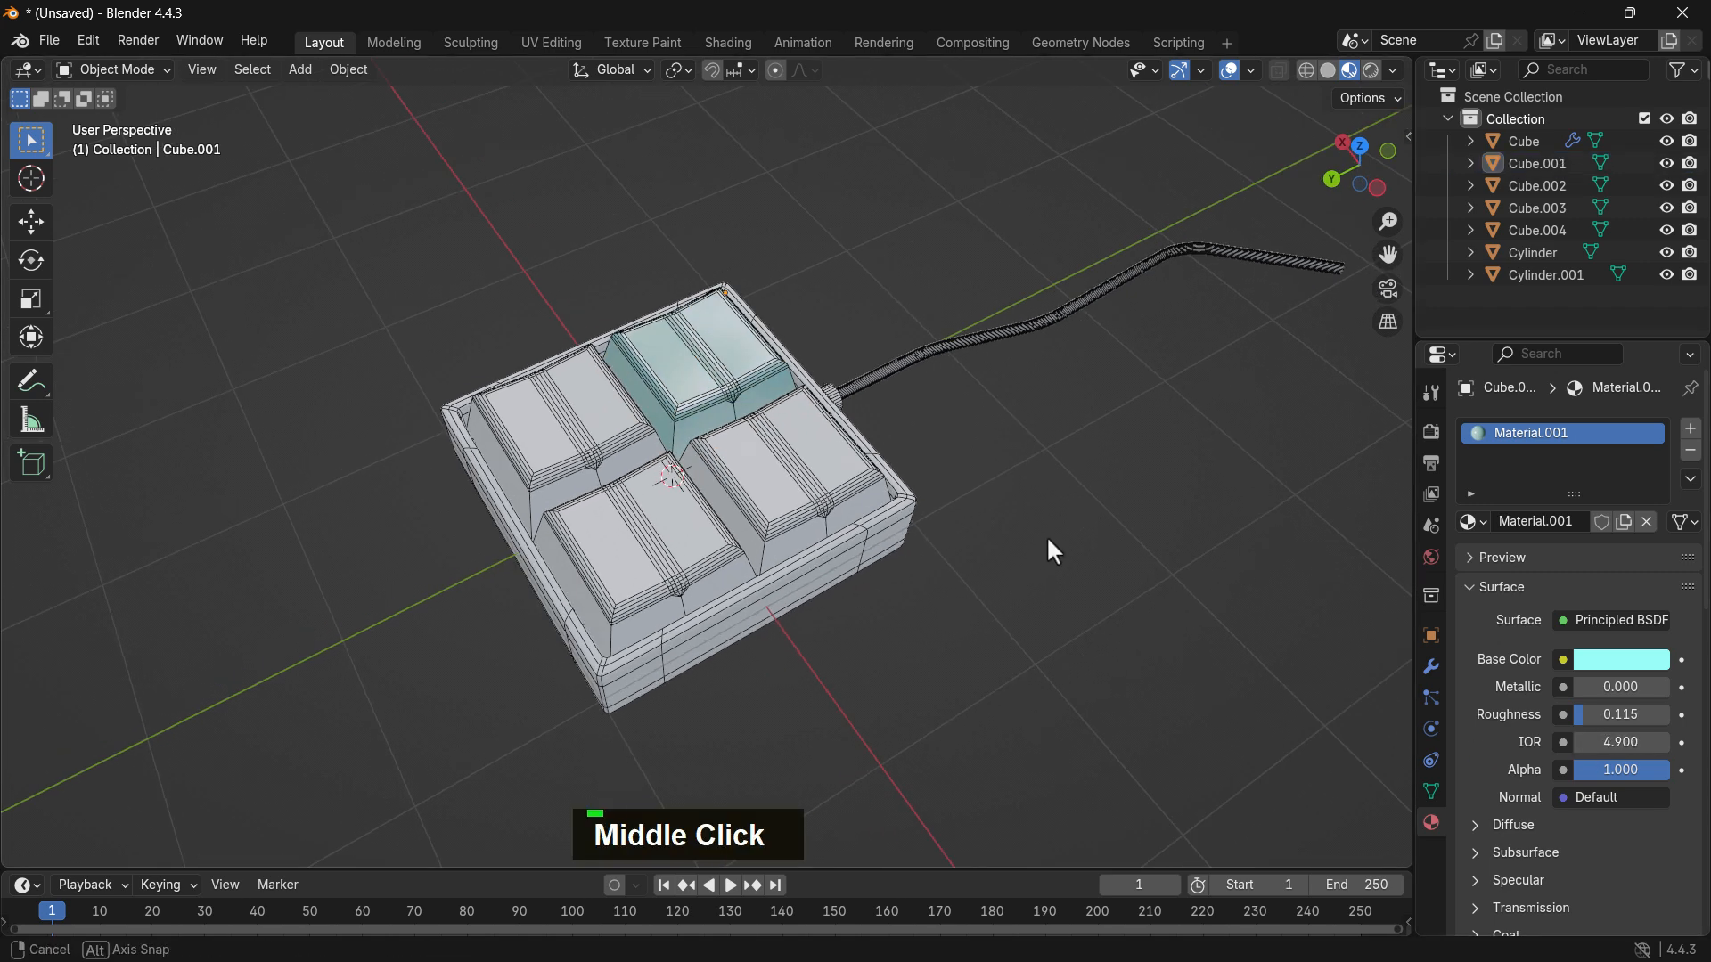
Step: Hide the viewport overlays and raise the roughness of Cube.001's material to 0.362
left_click(1230, 71)
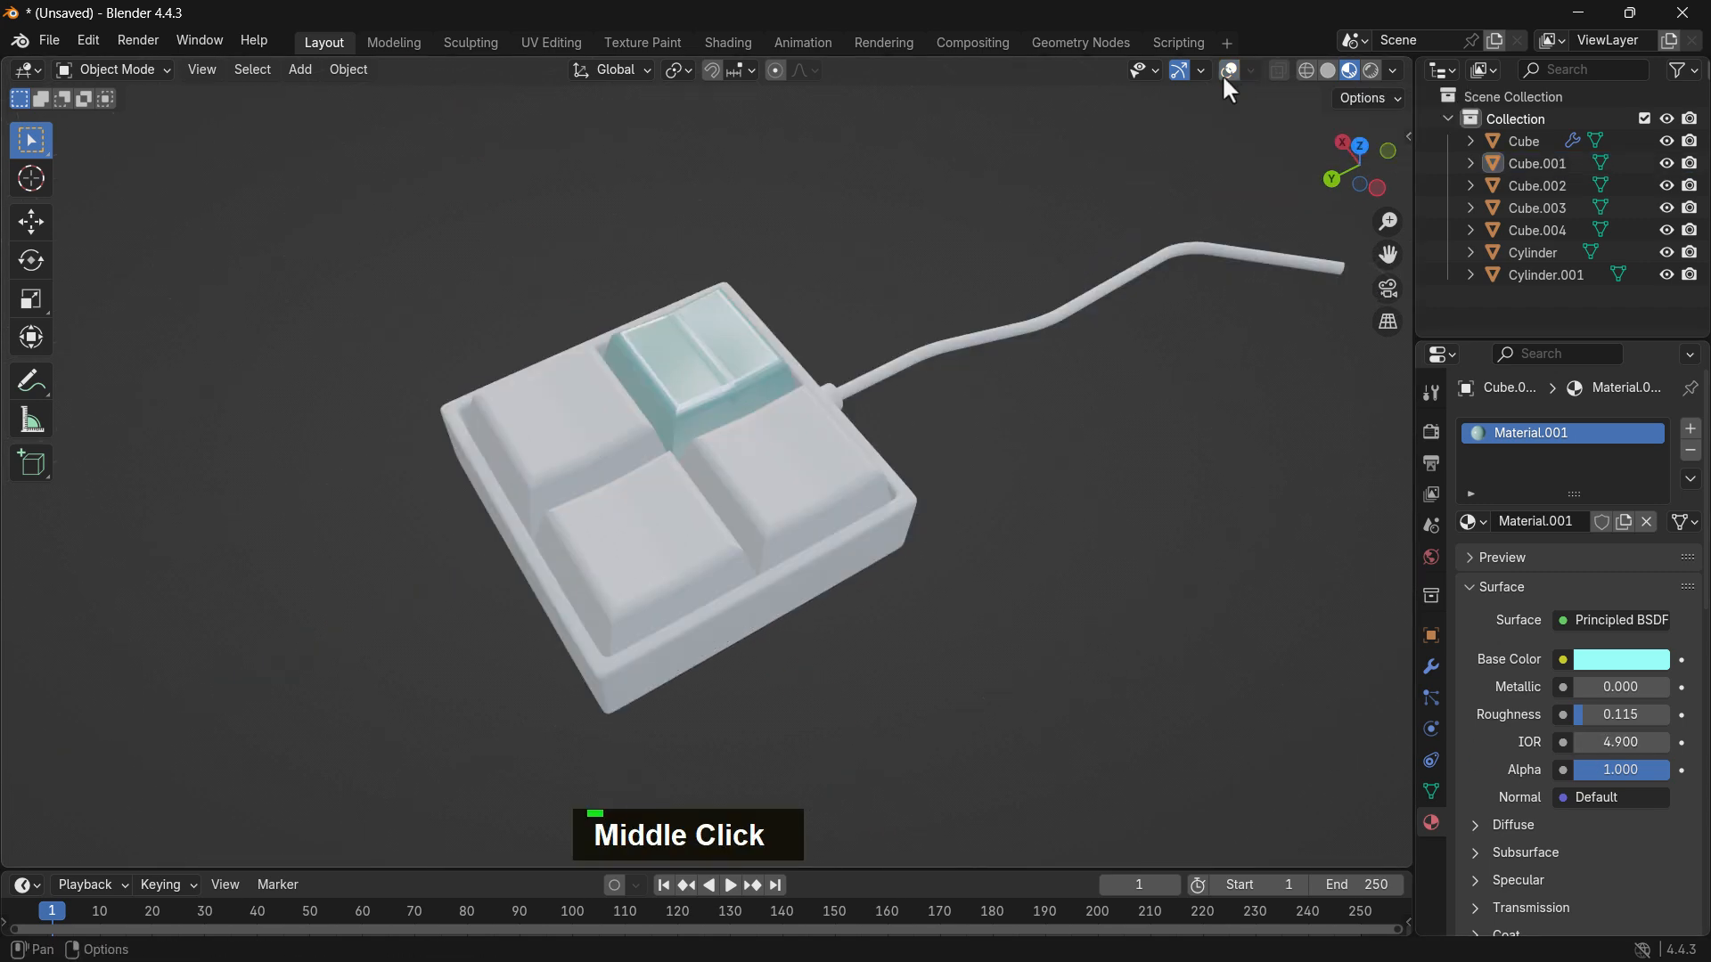
middle_click_drag(1156, 548, 986, 573)
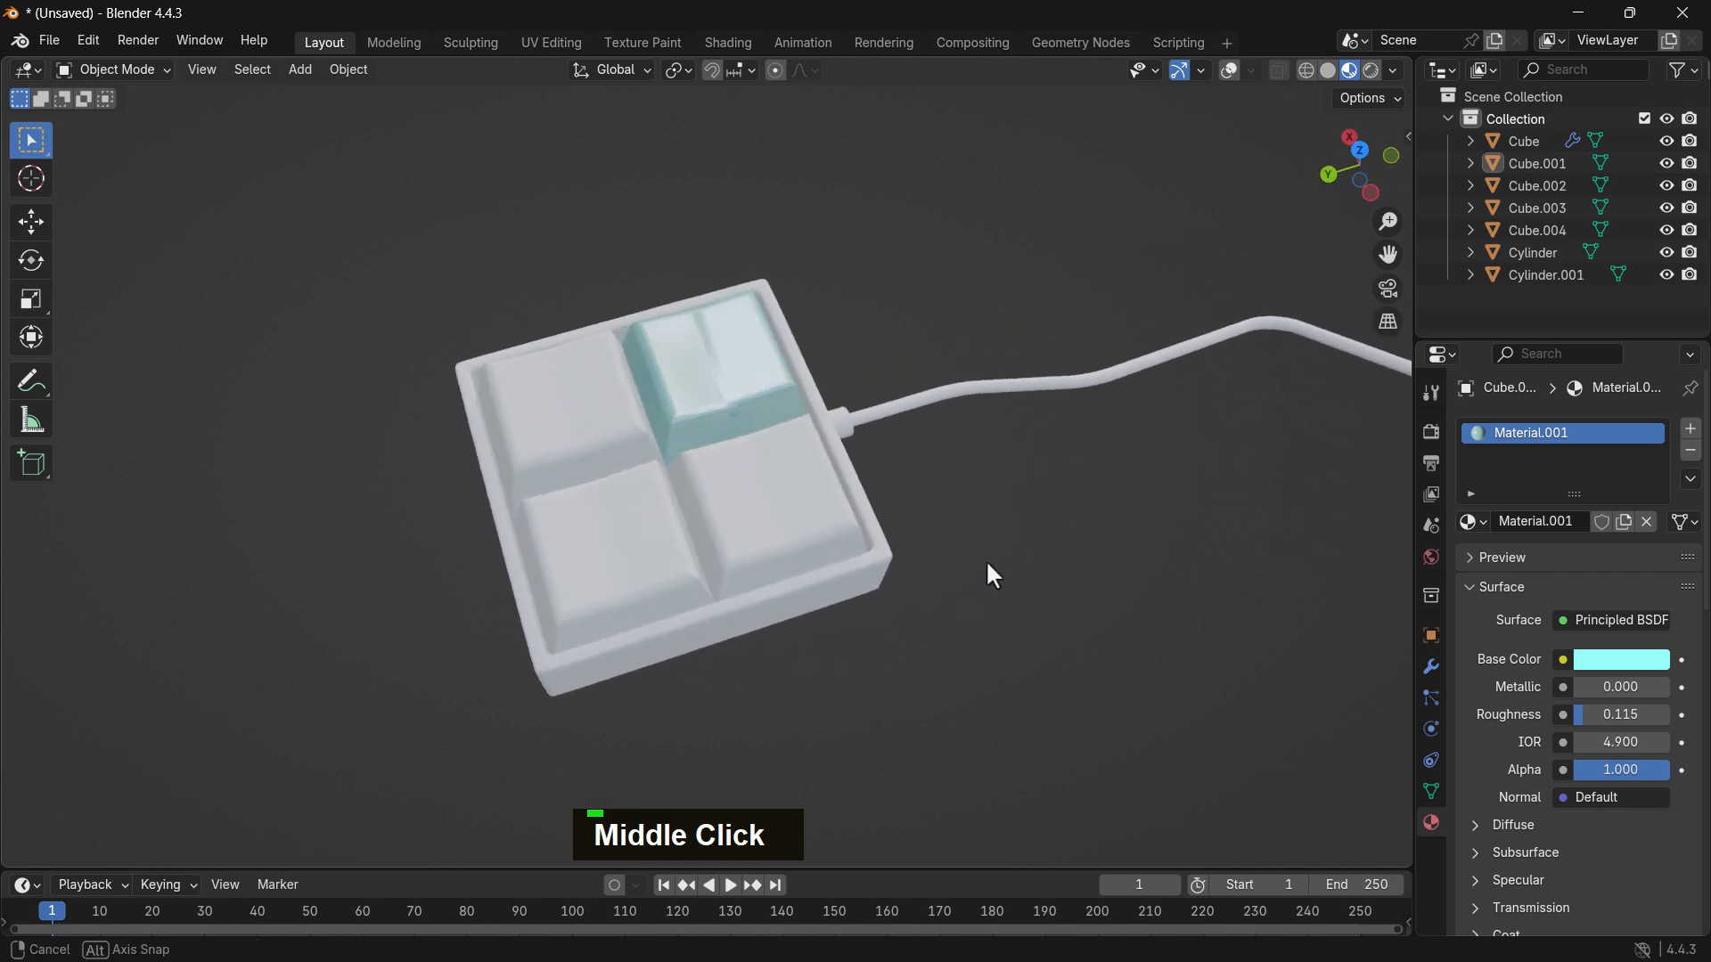
scroll(842, 454, "up", 2)
left_click(771, 379)
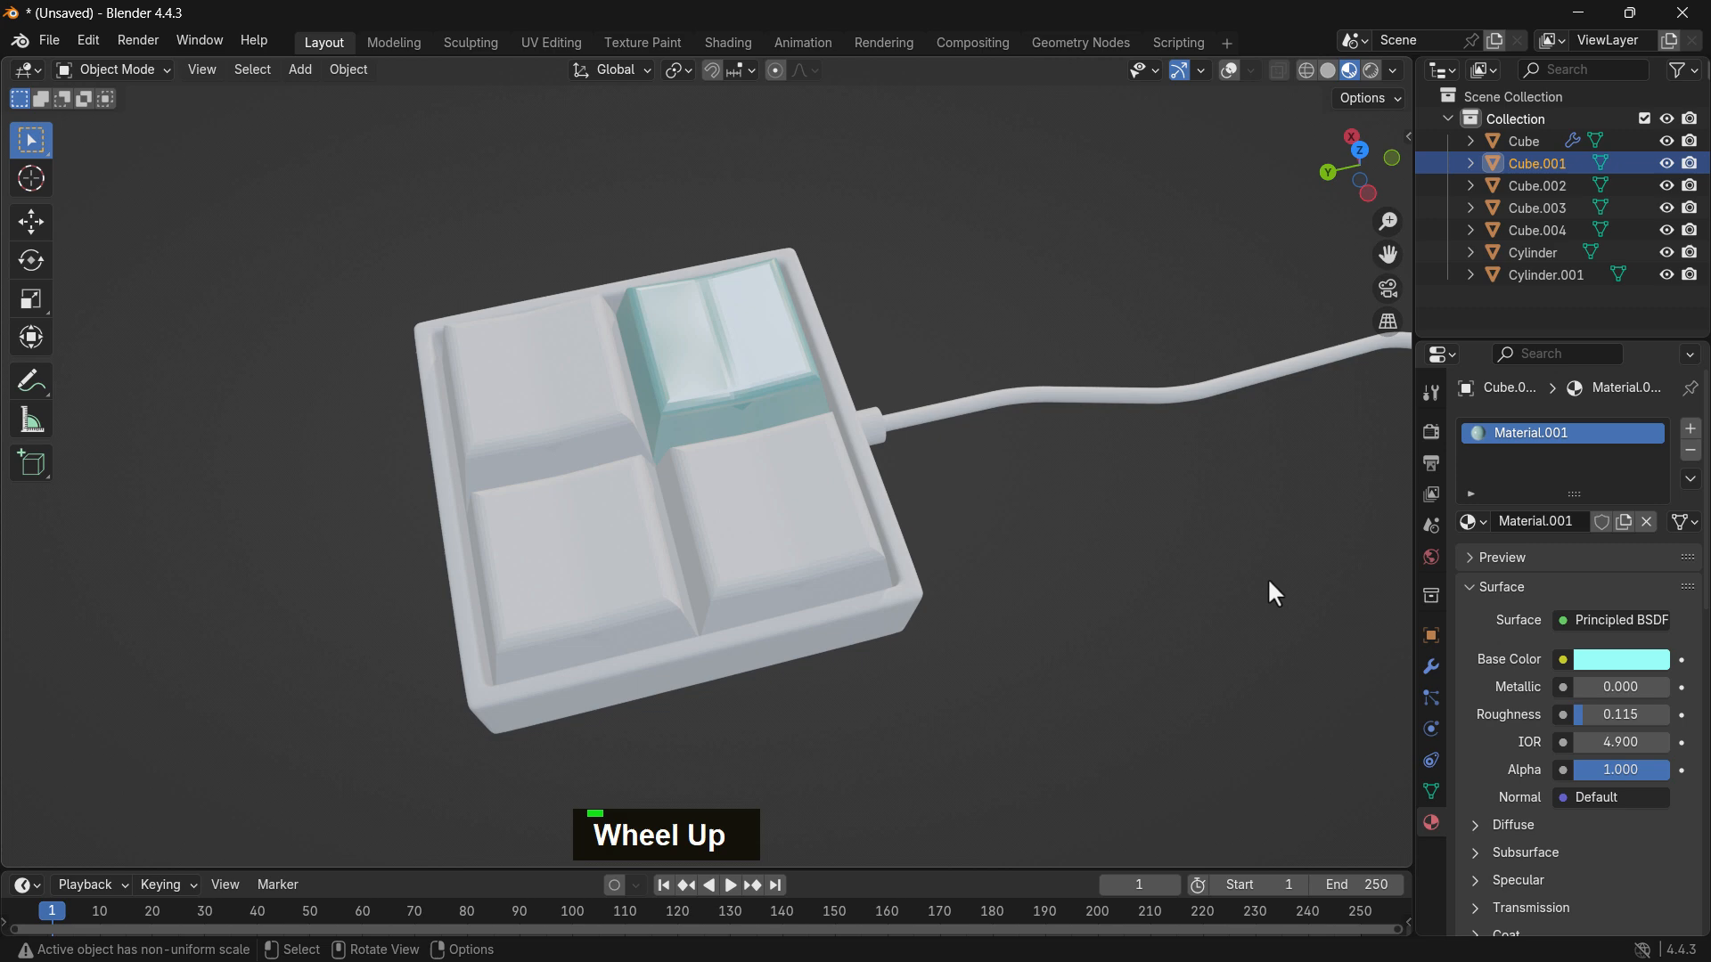
left_click(1590, 715)
left_click_drag(1590, 715, 1604, 714)
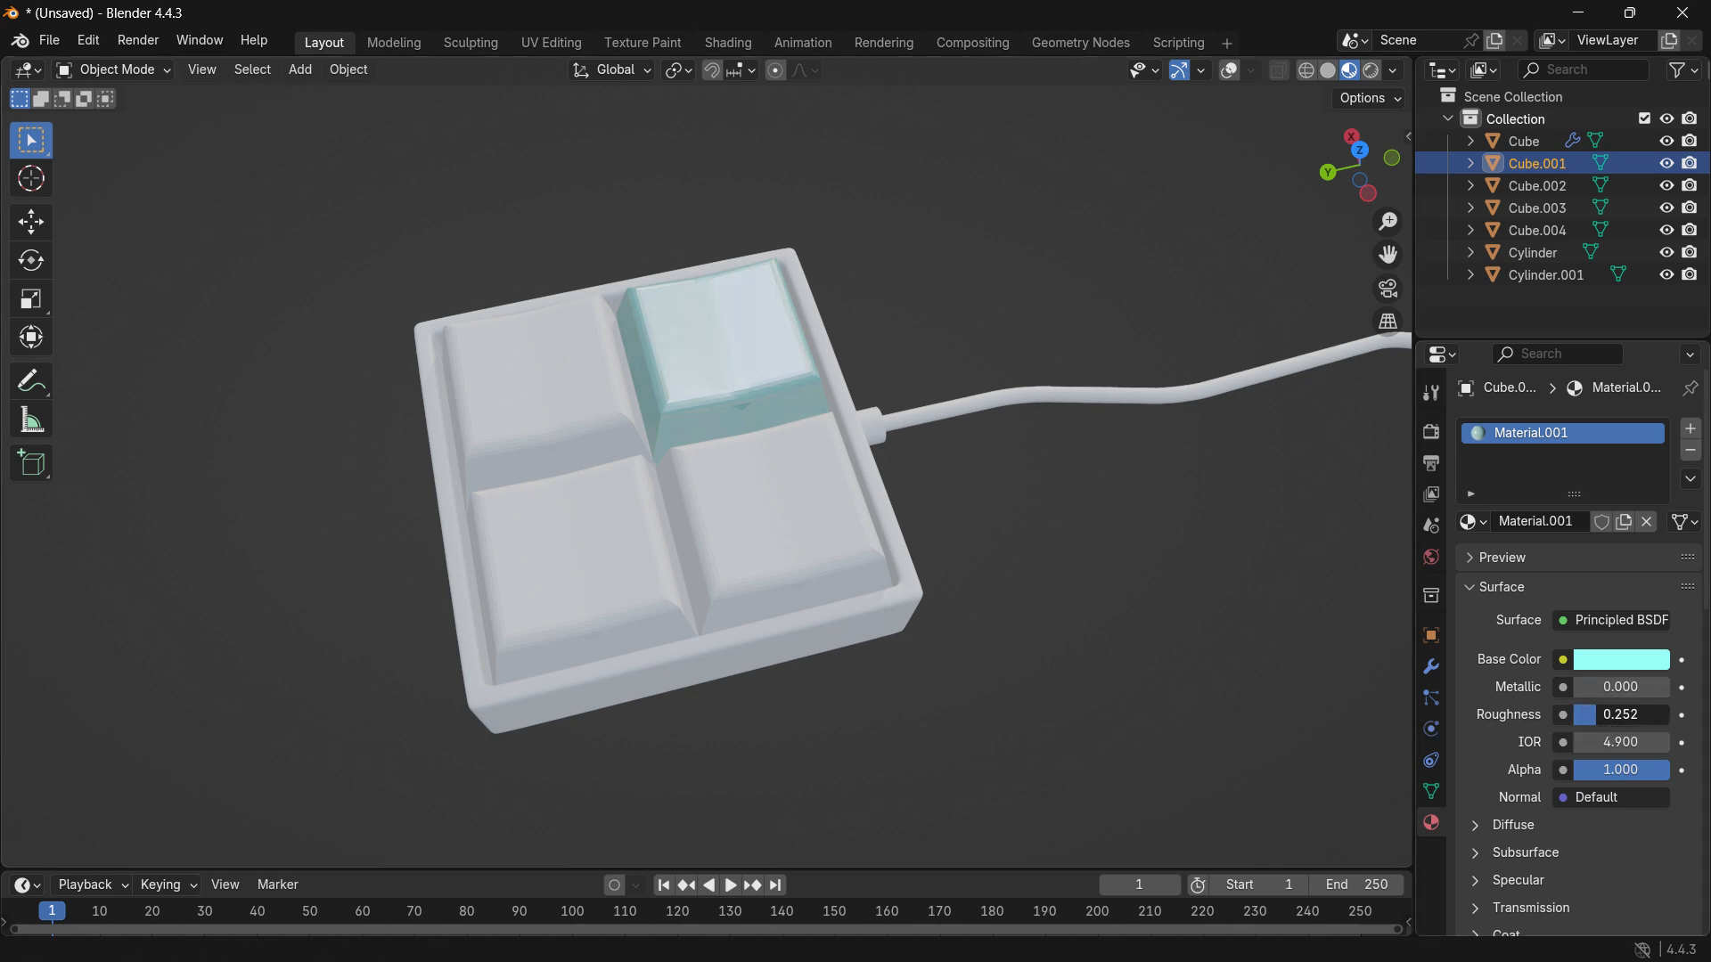
left_click(1173, 568)
middle_click_drag(1108, 548, 1158, 535)
left_click_drag(1595, 711, 1598, 713)
scroll(949, 504, "down", 2)
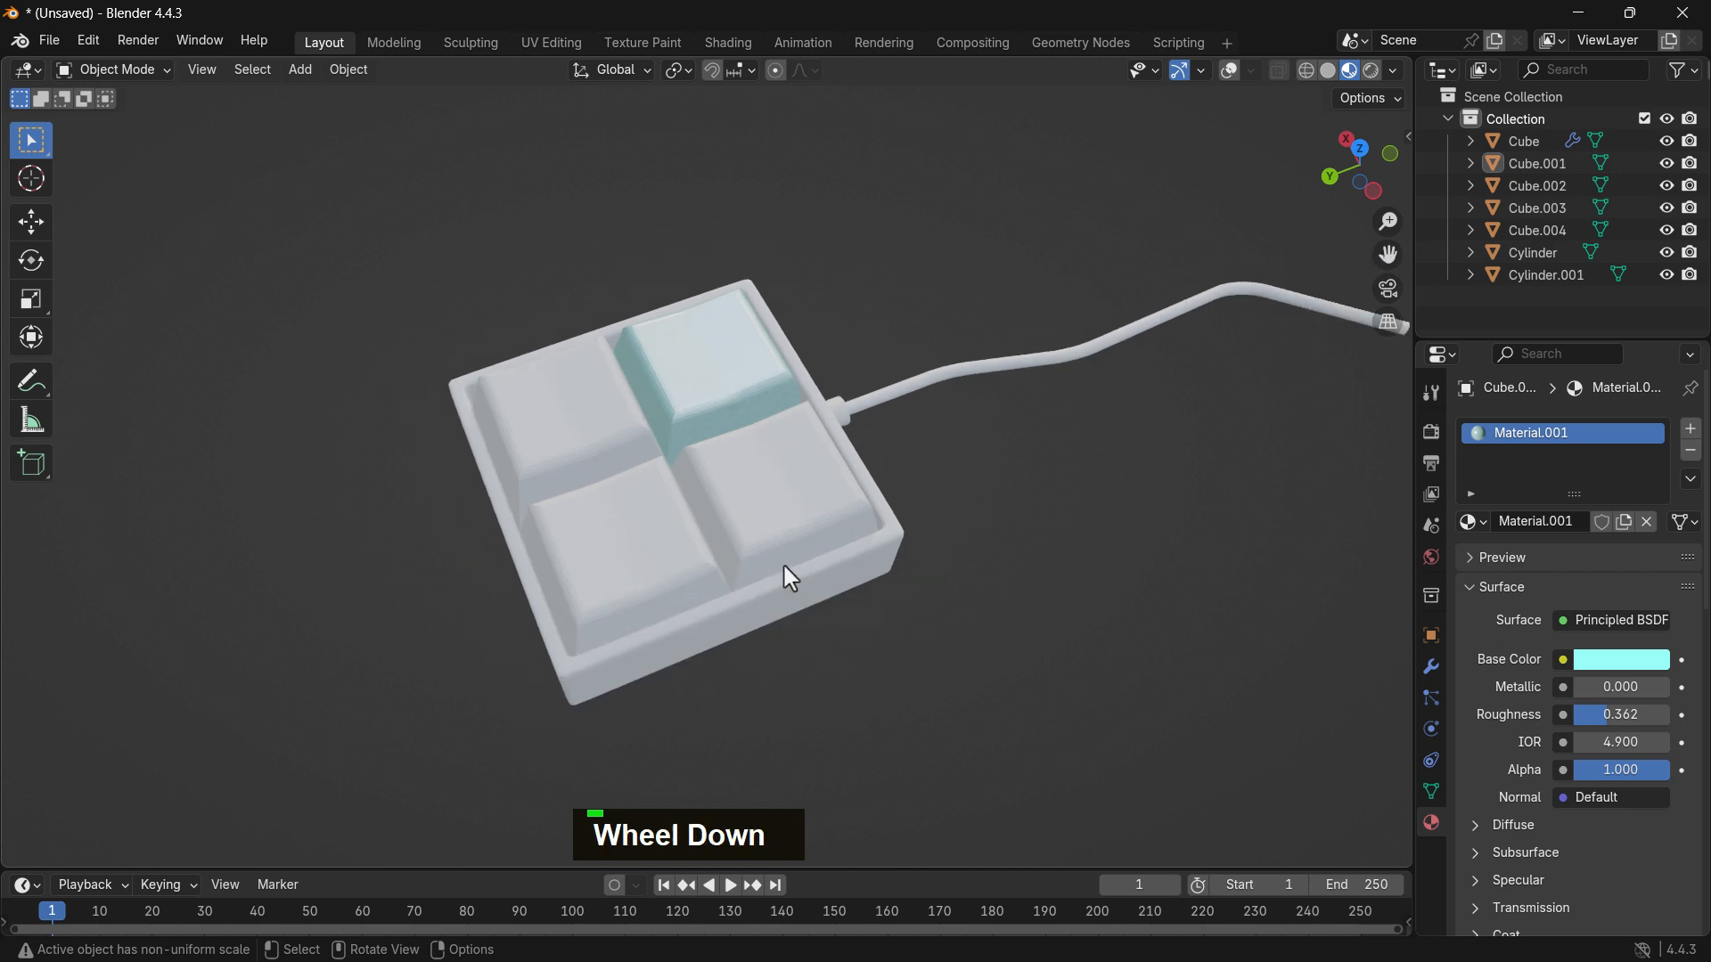
Step: Assign the existing Material.001 to the blocks Cube.003 and Cube.002
left_click(768, 517)
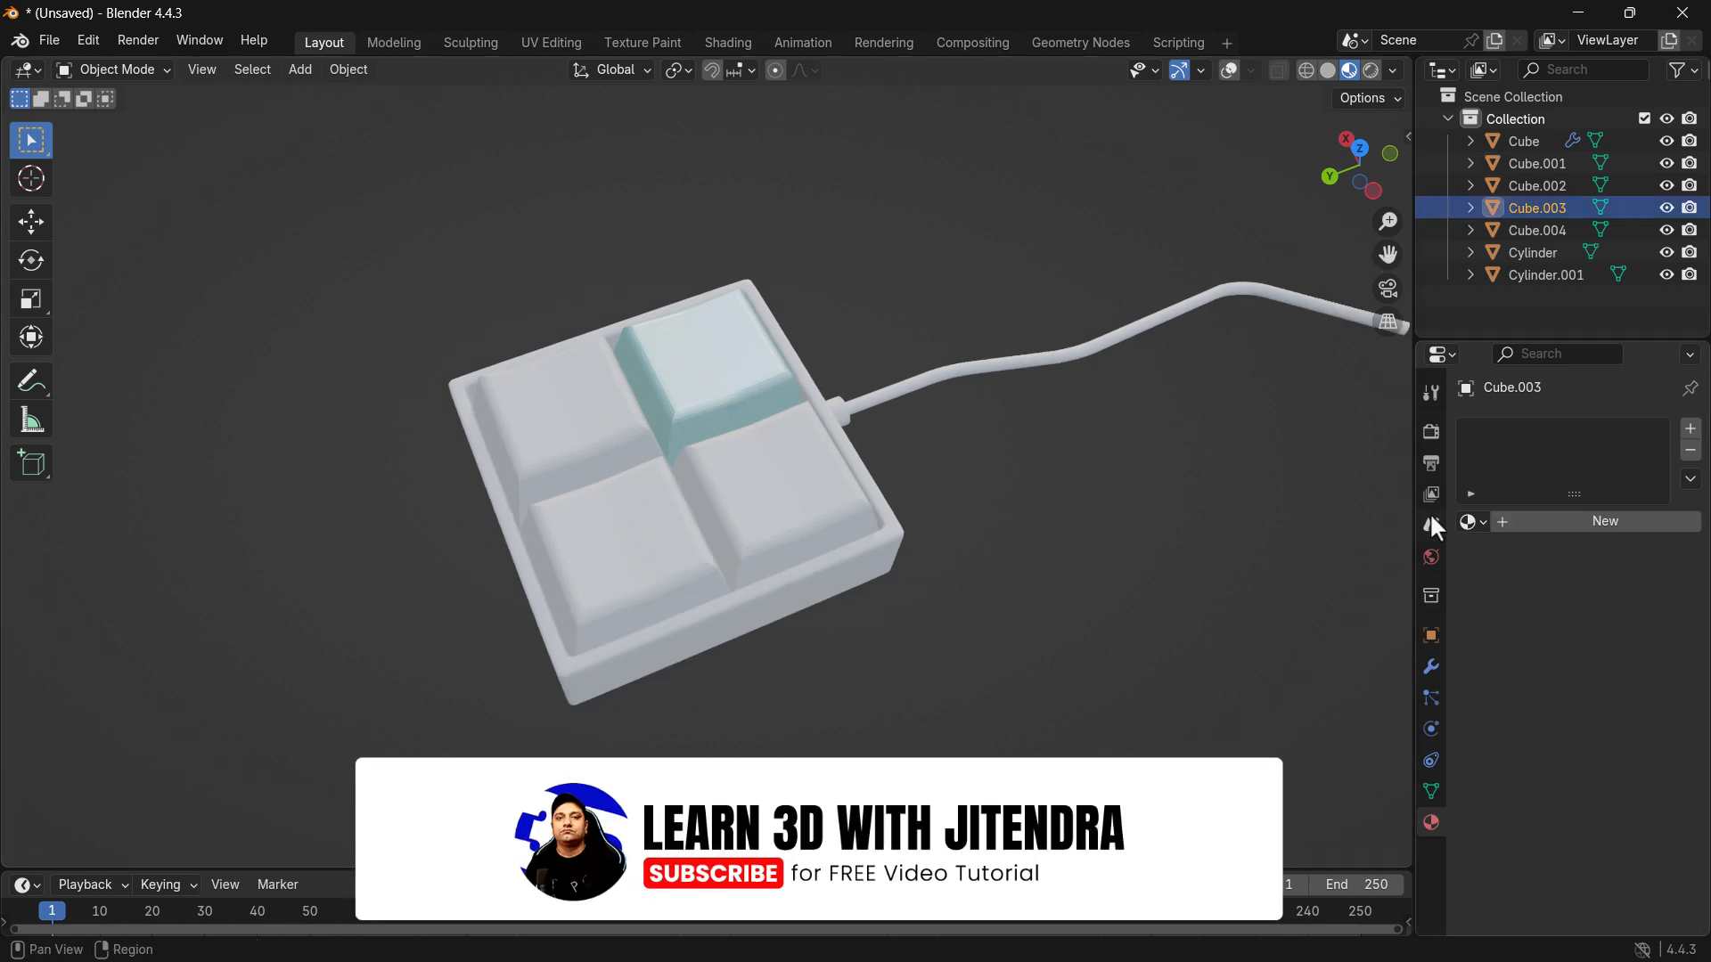
left_click(1473, 521)
left_click(1203, 577)
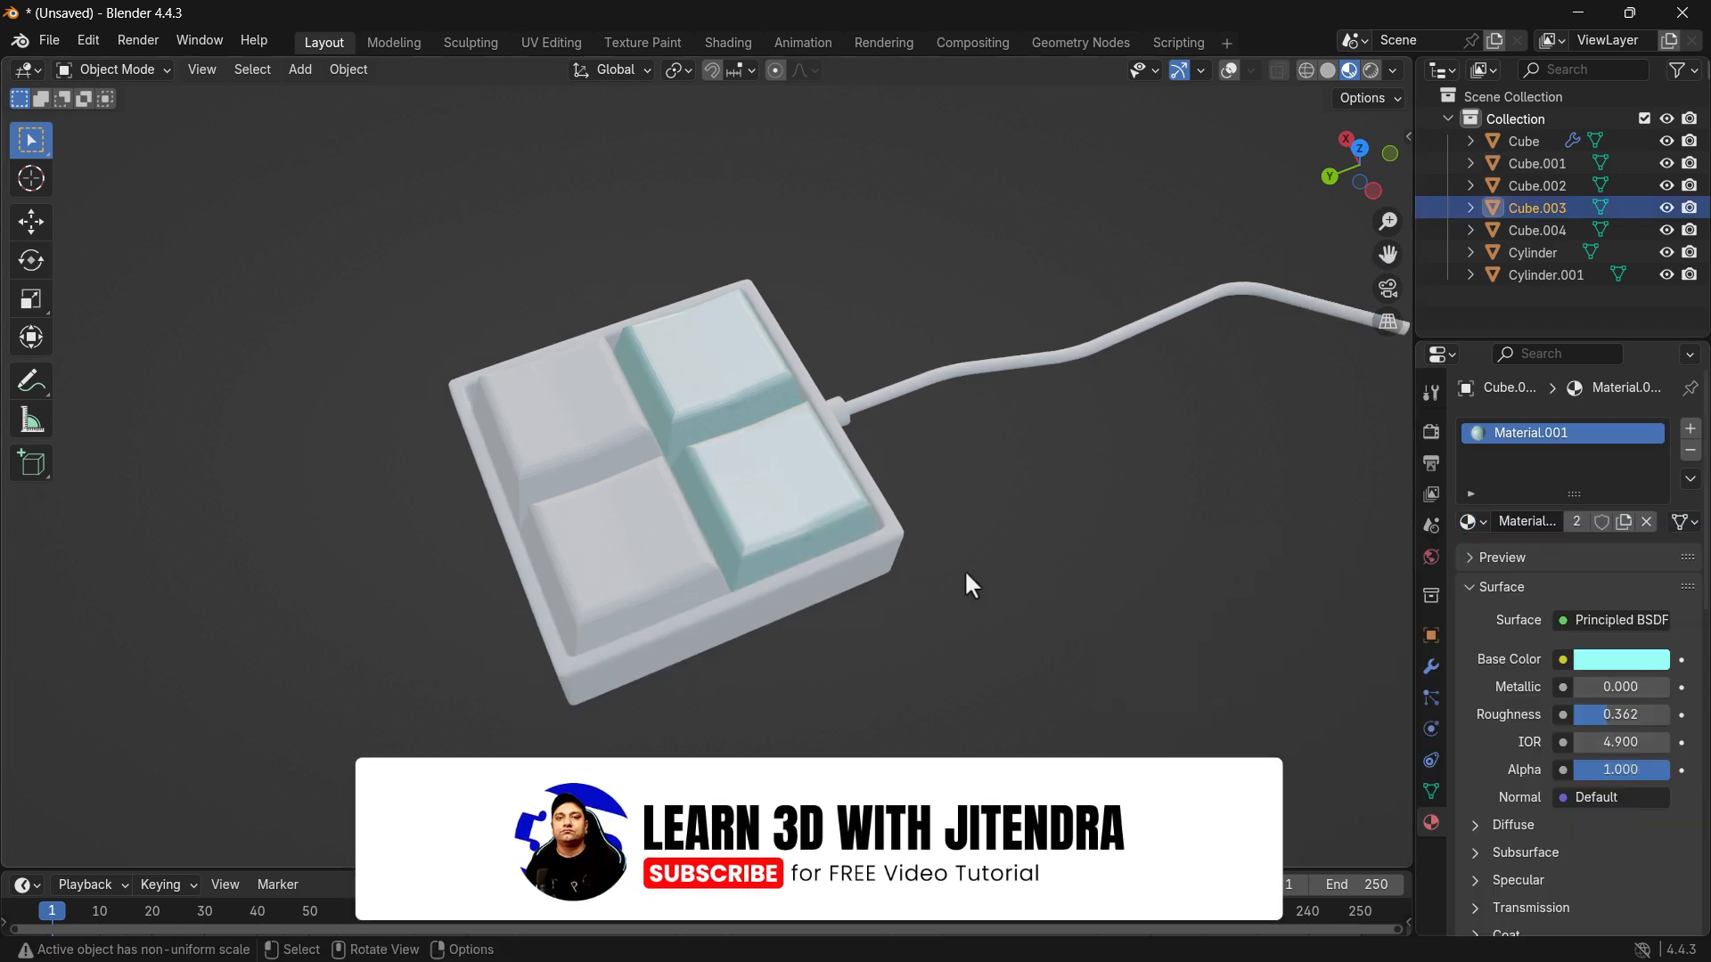
left_click(629, 526)
left_click(1473, 522)
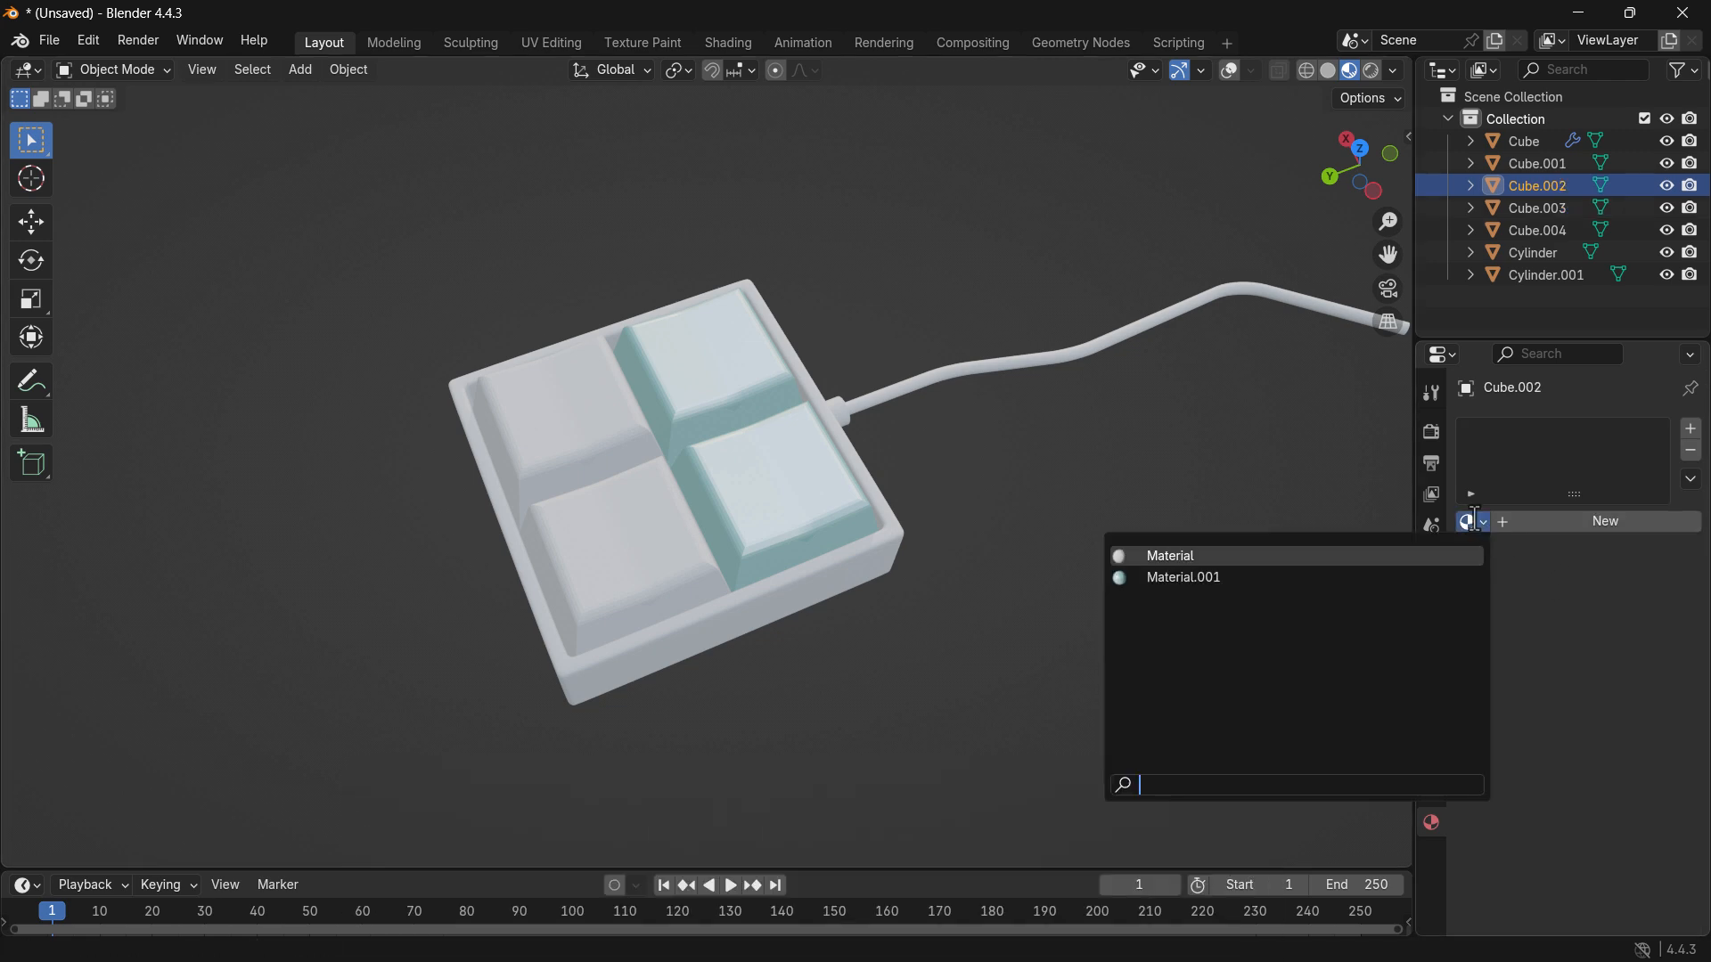
left_click(1336, 581)
double_click(1082, 485)
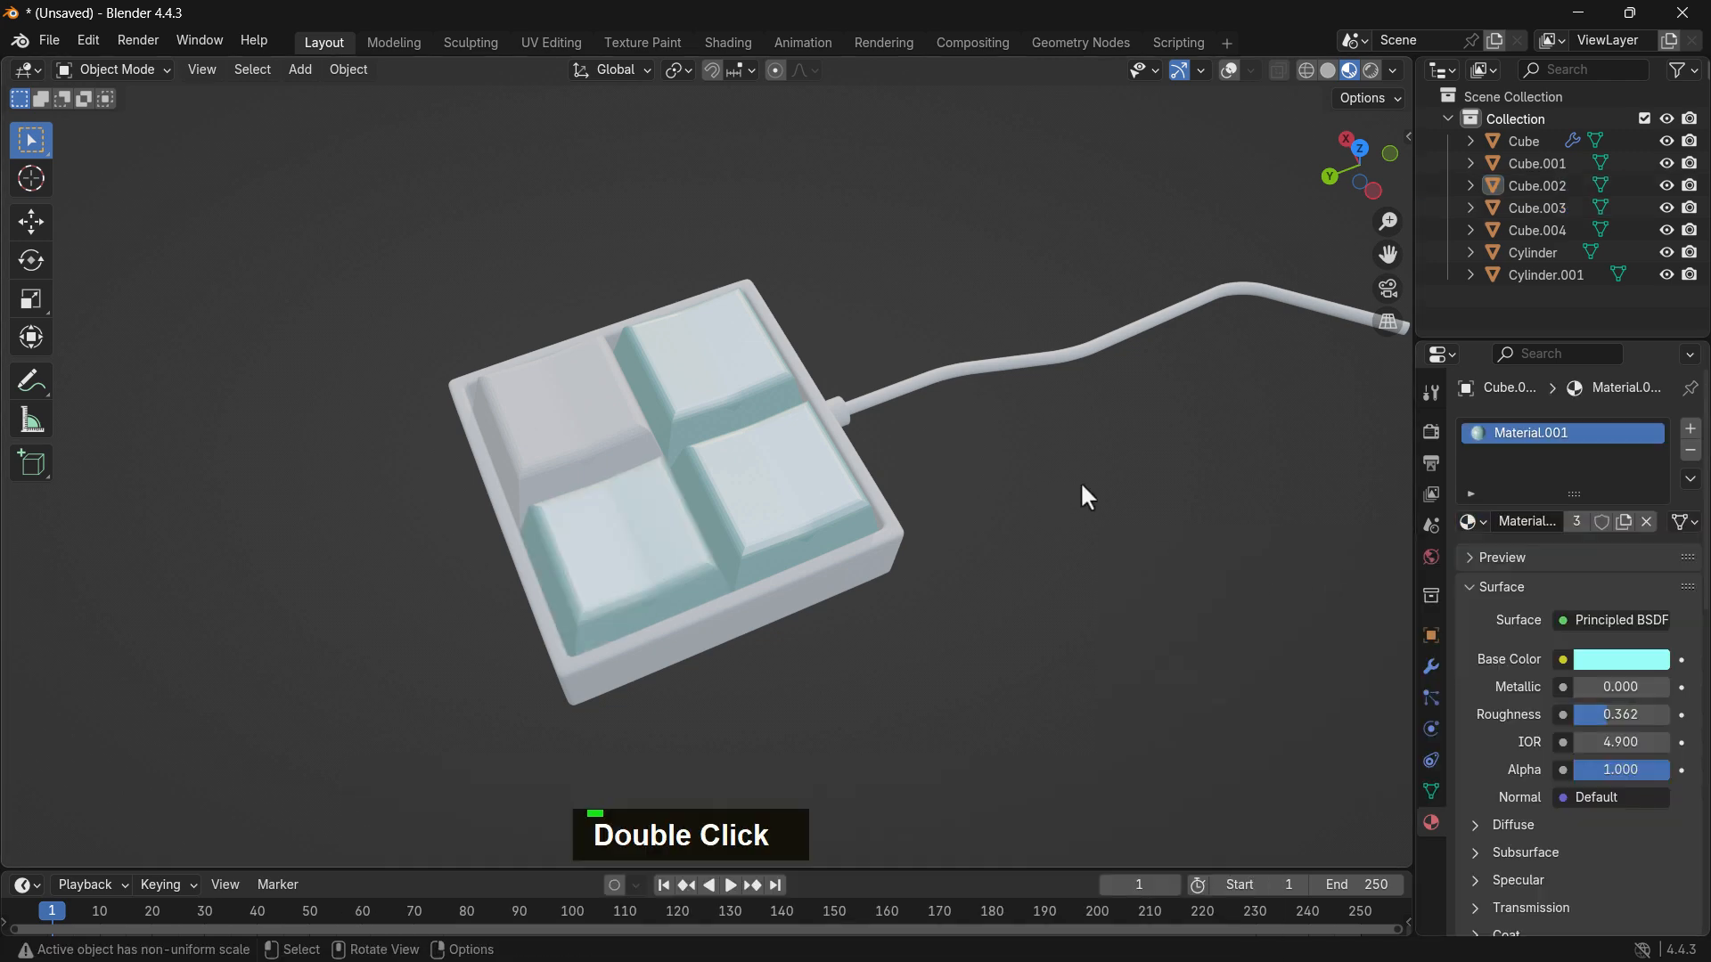
Step: Create a new material for the tray with a pale mint base colour at full value and a roughness of 0.216
left_click(873, 579)
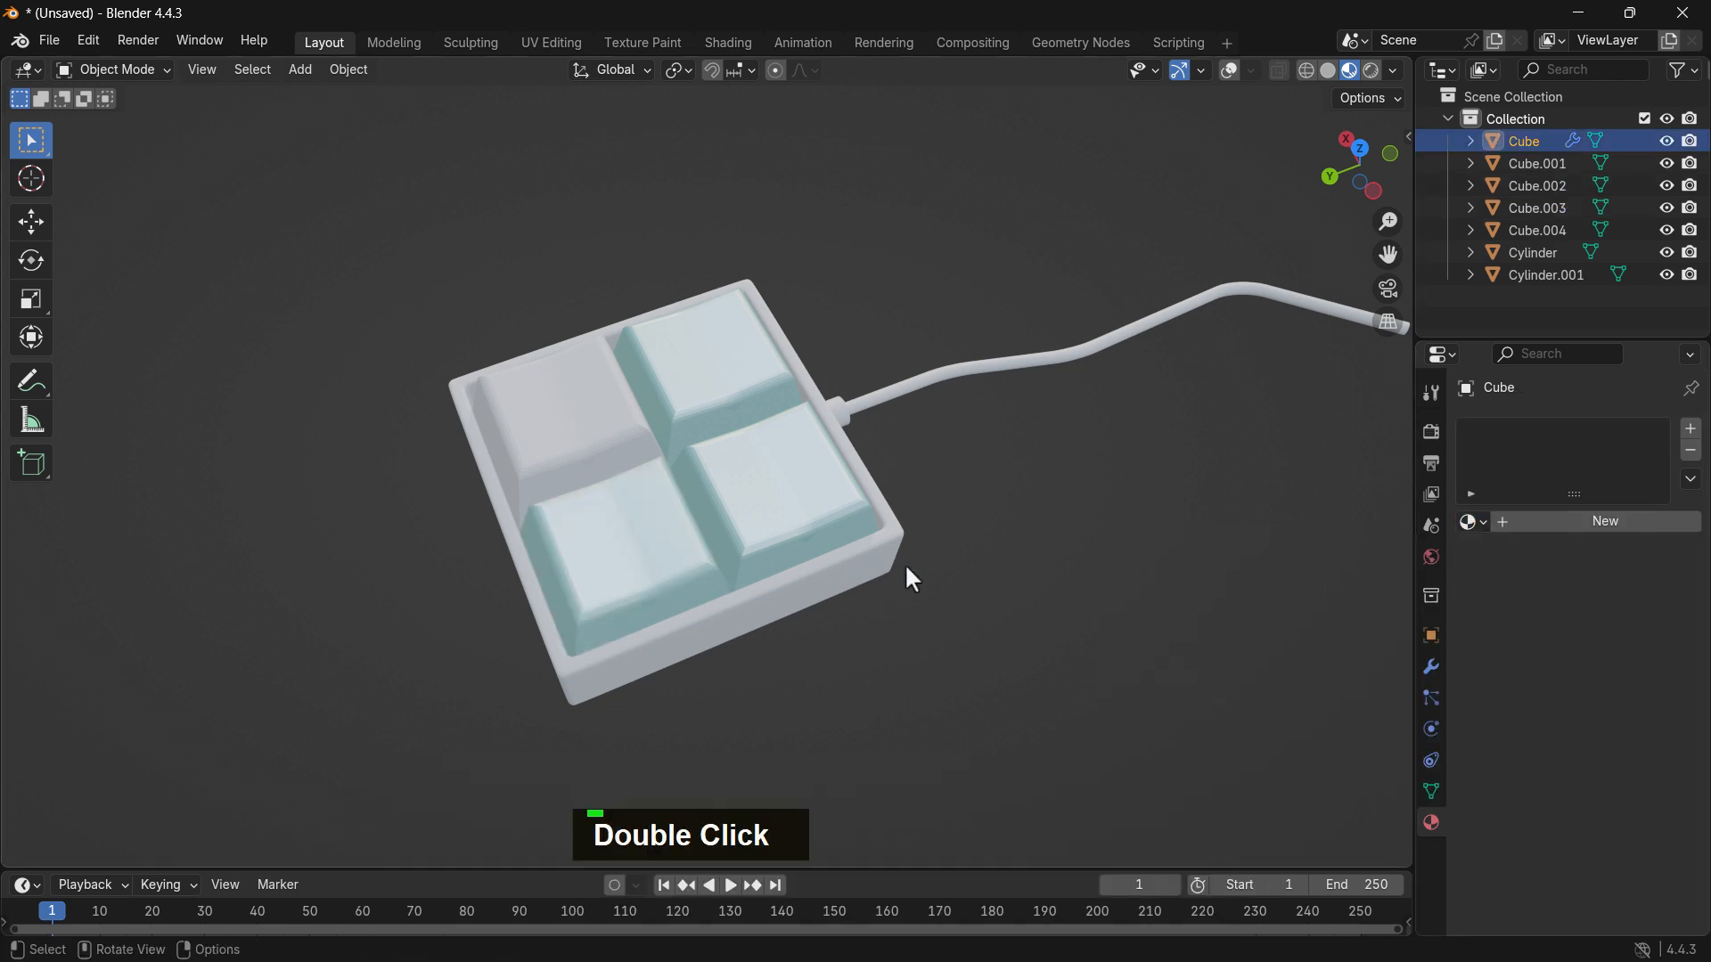
left_click(1552, 520)
left_click(1591, 661)
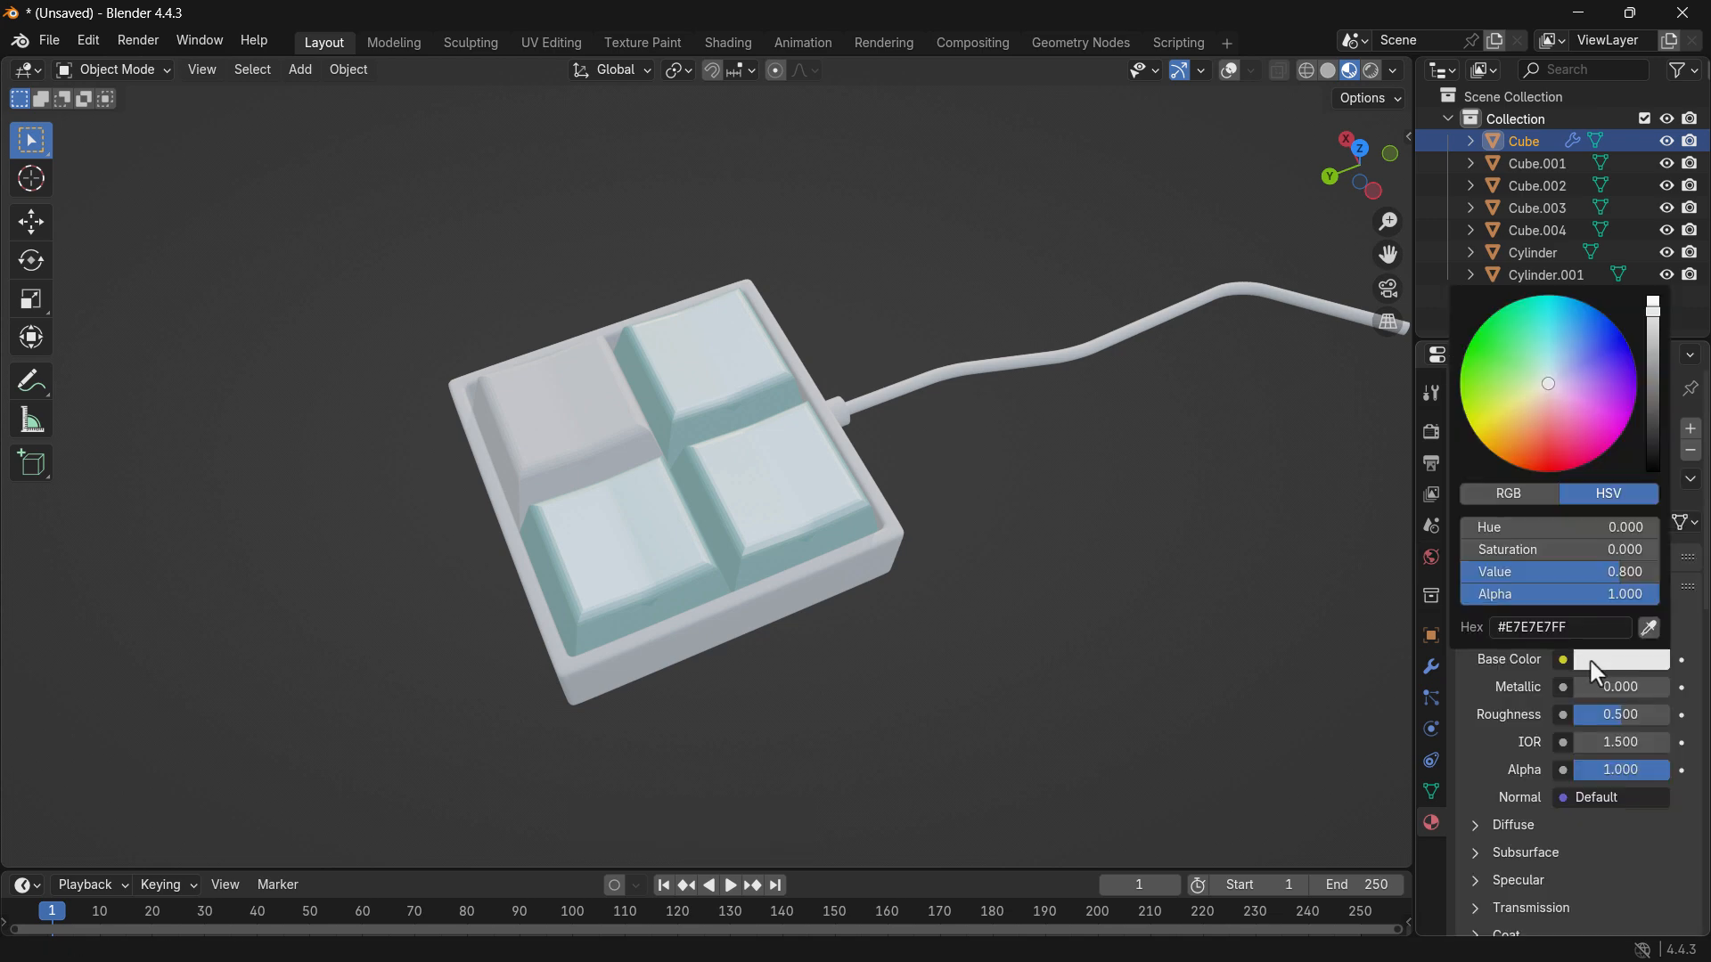
left_click_drag(1550, 383, 1545, 333)
left_click_drag(1658, 321, 1655, 292)
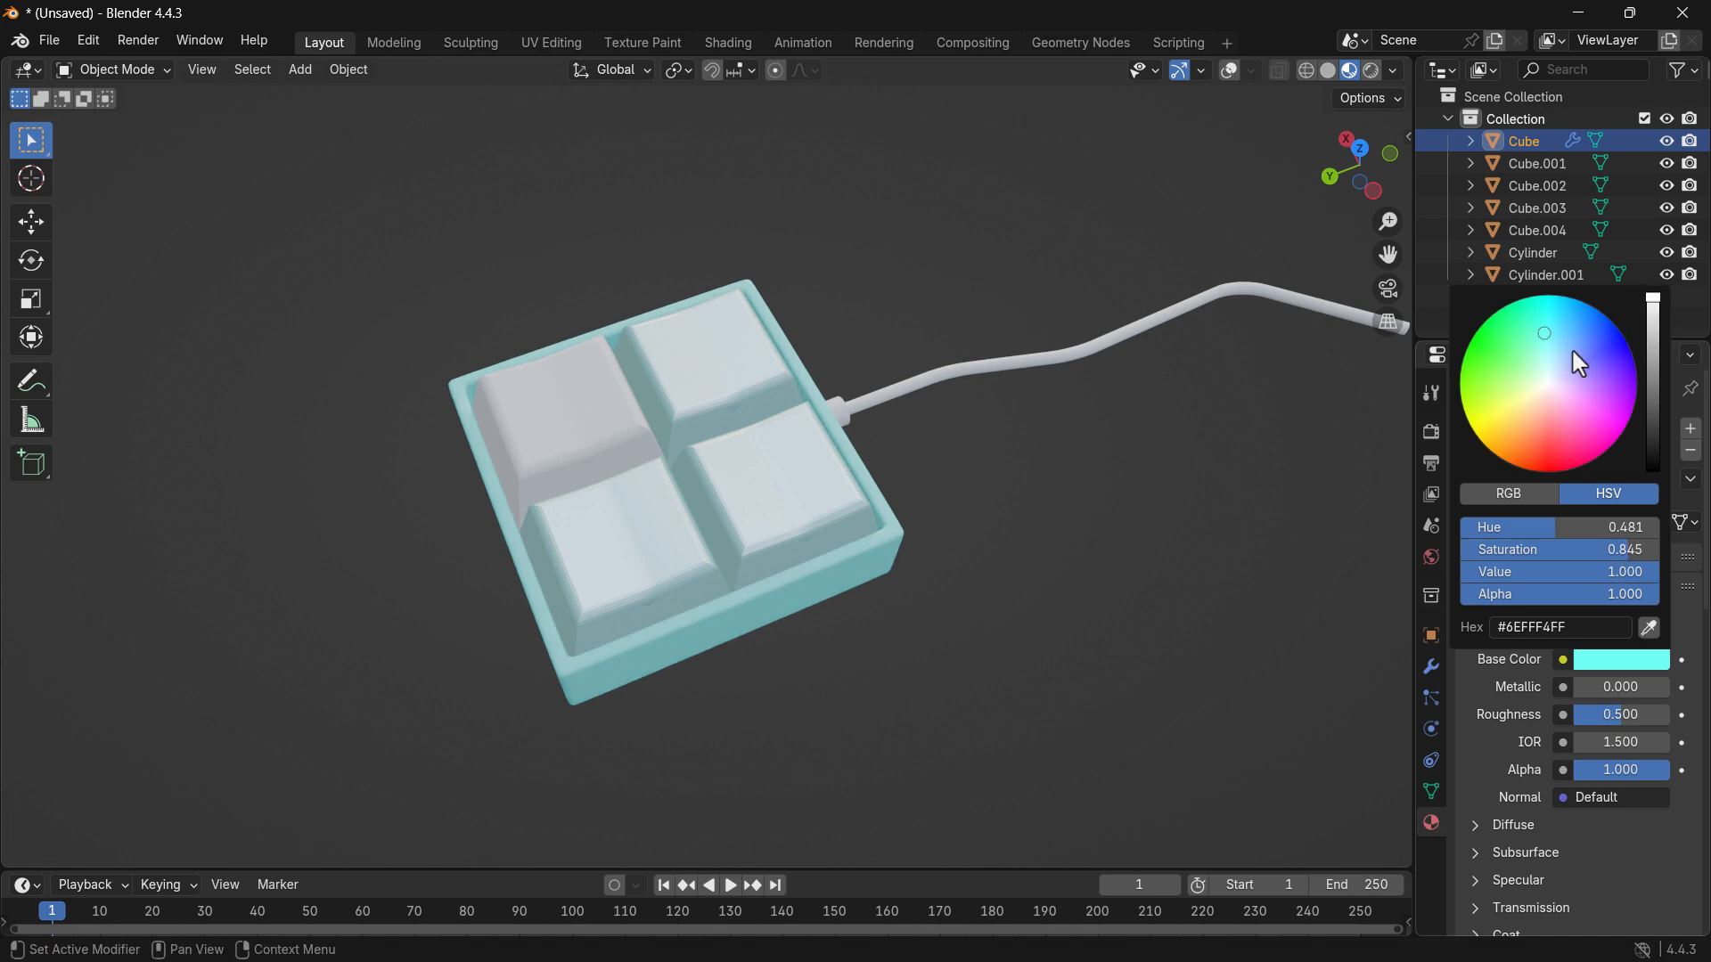
left_click_drag(1546, 334, 1543, 371)
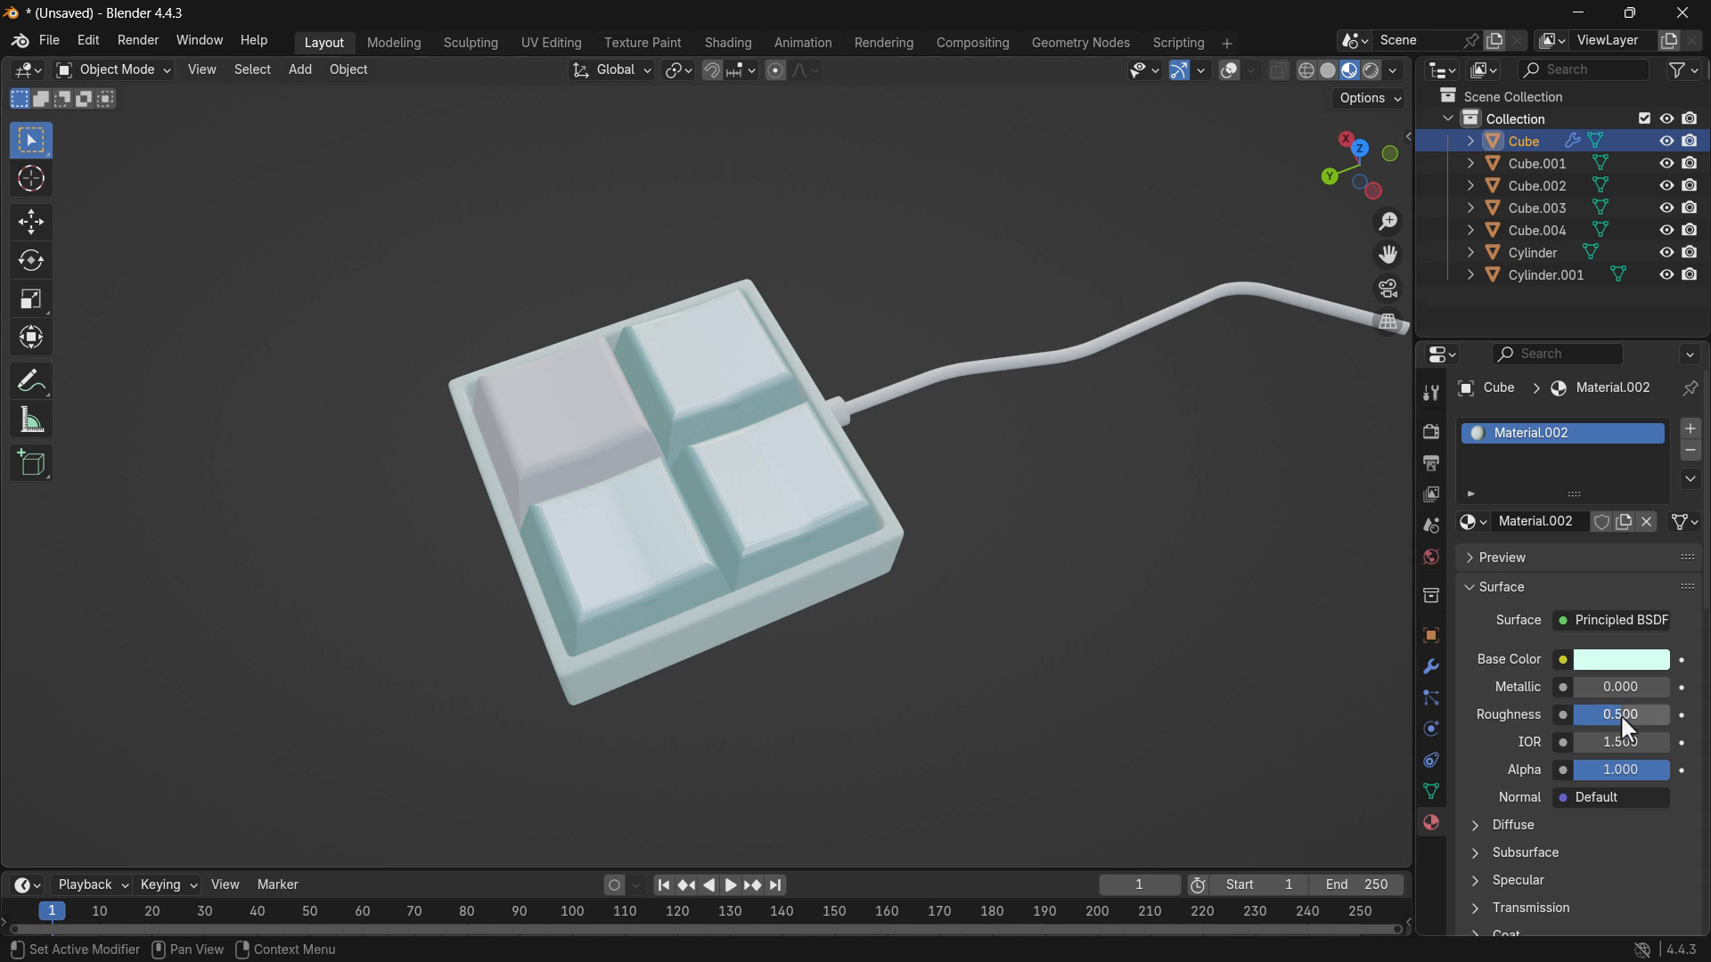
left_click_drag(1616, 714, 1609, 713)
Step: Assign the existing Material.001 to the connector between the tray and the cable
left_click_drag(959, 251, 1076, 463)
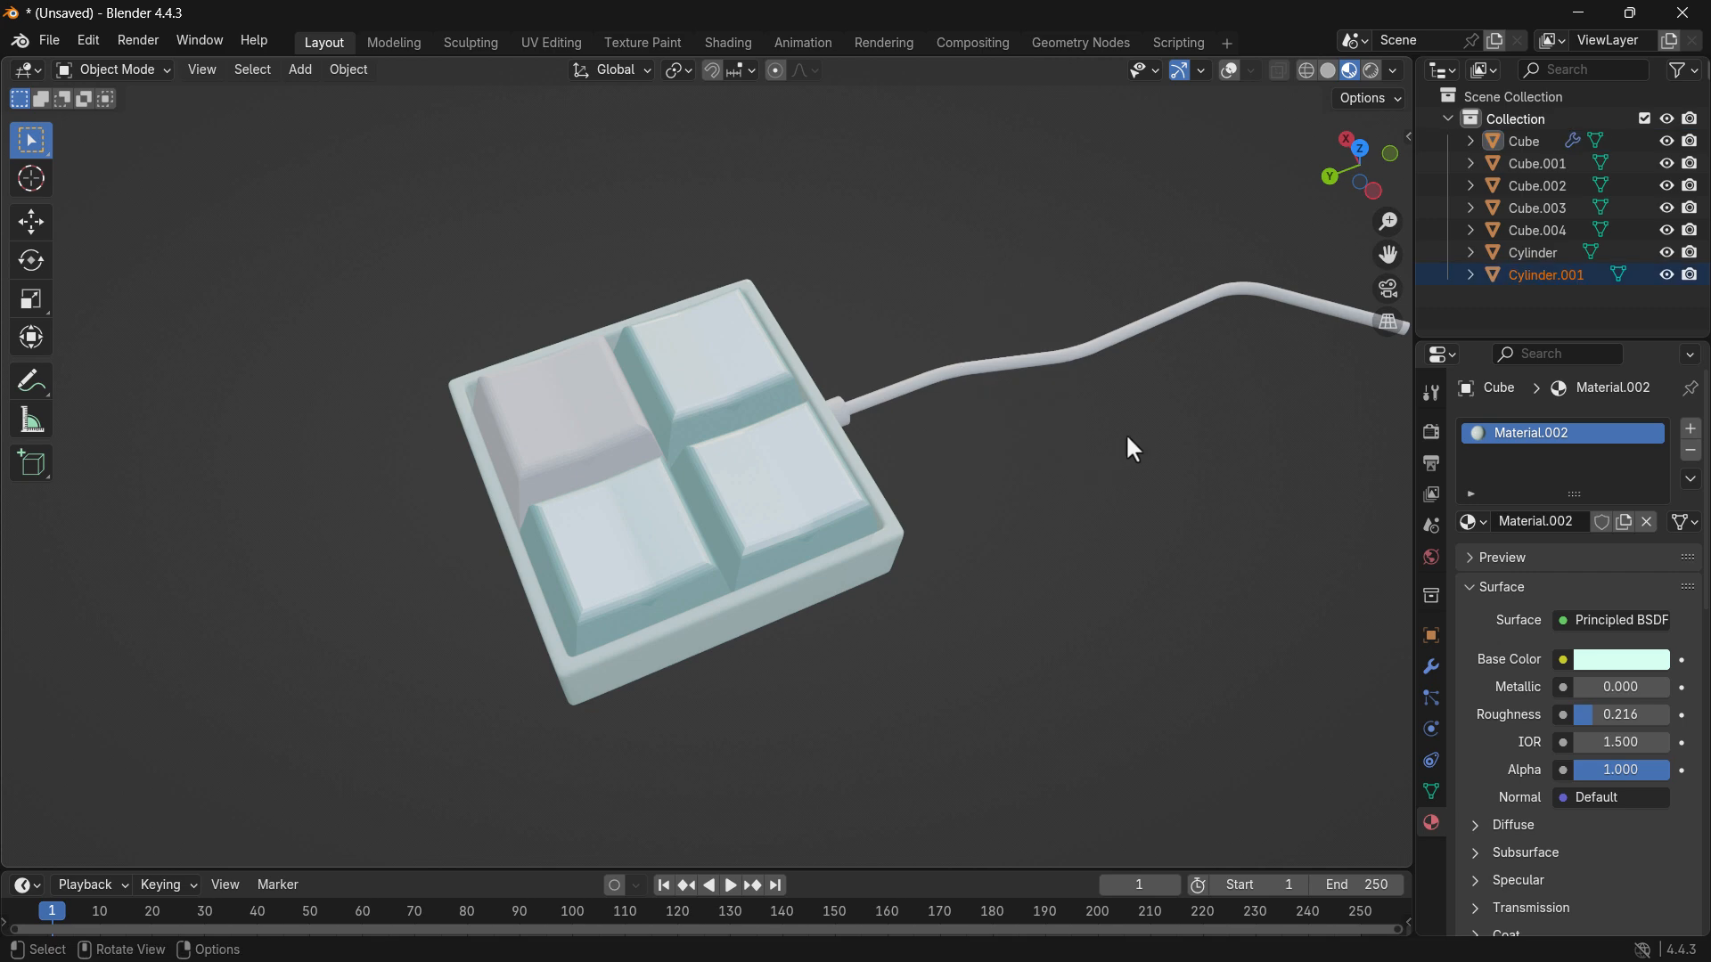
middle_click_drag(1127, 447, 765, 497)
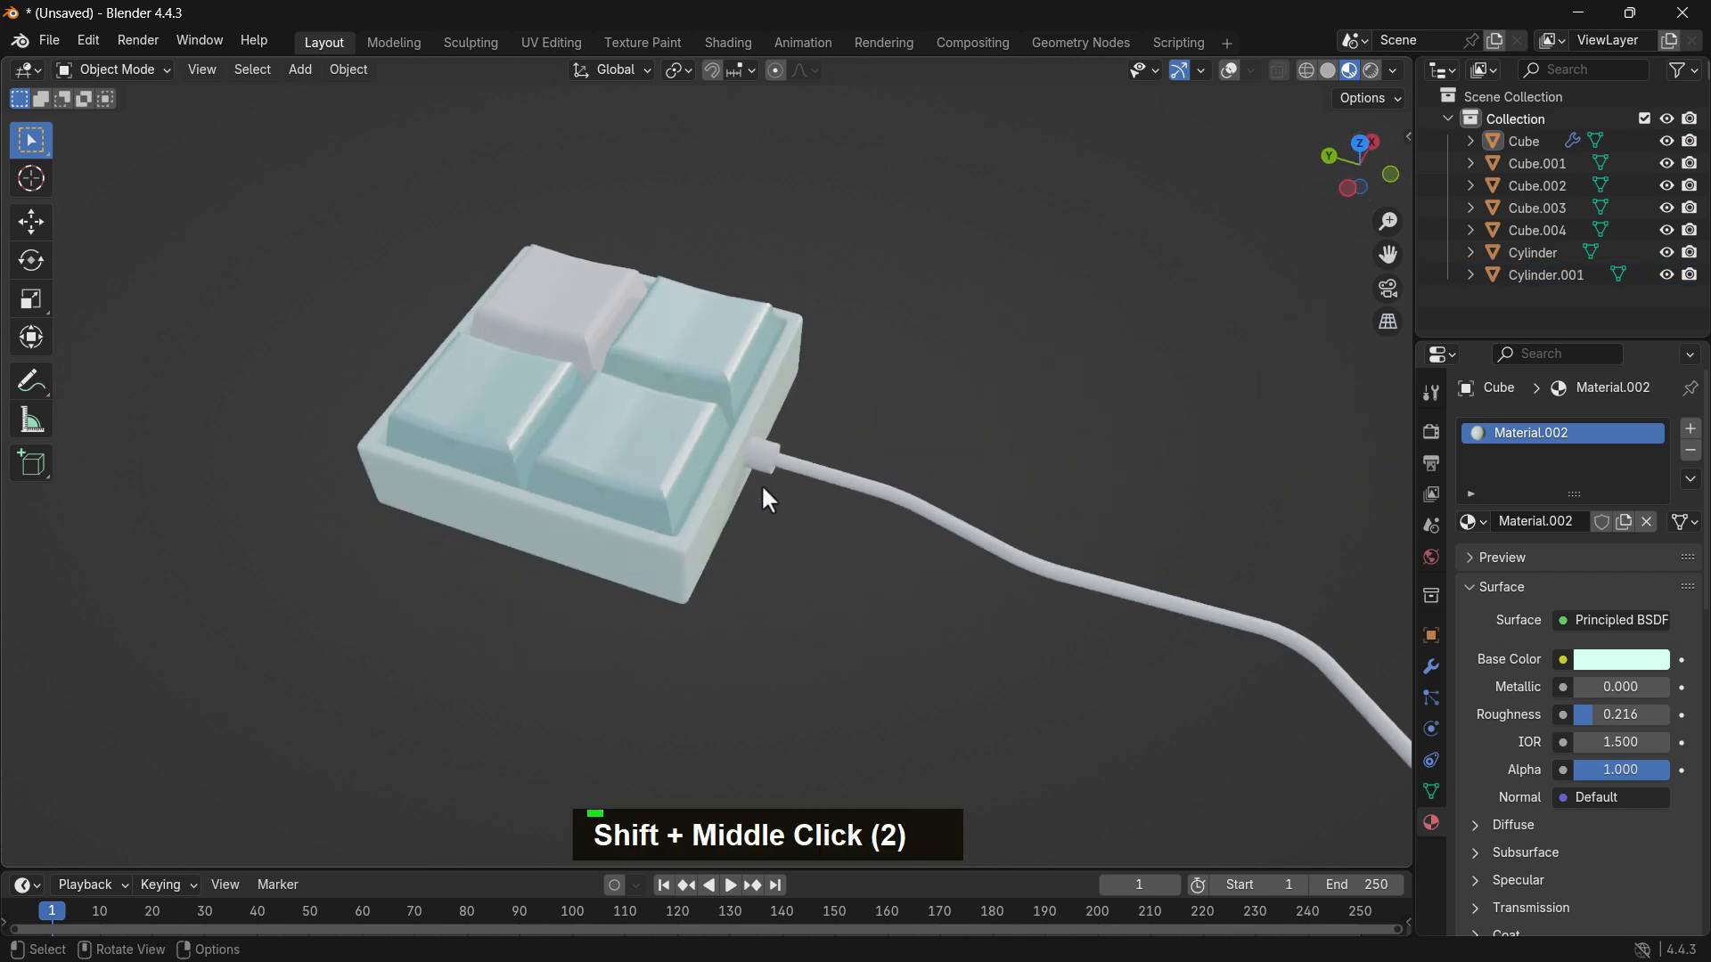
left_click(755, 461)
left_click(1472, 522)
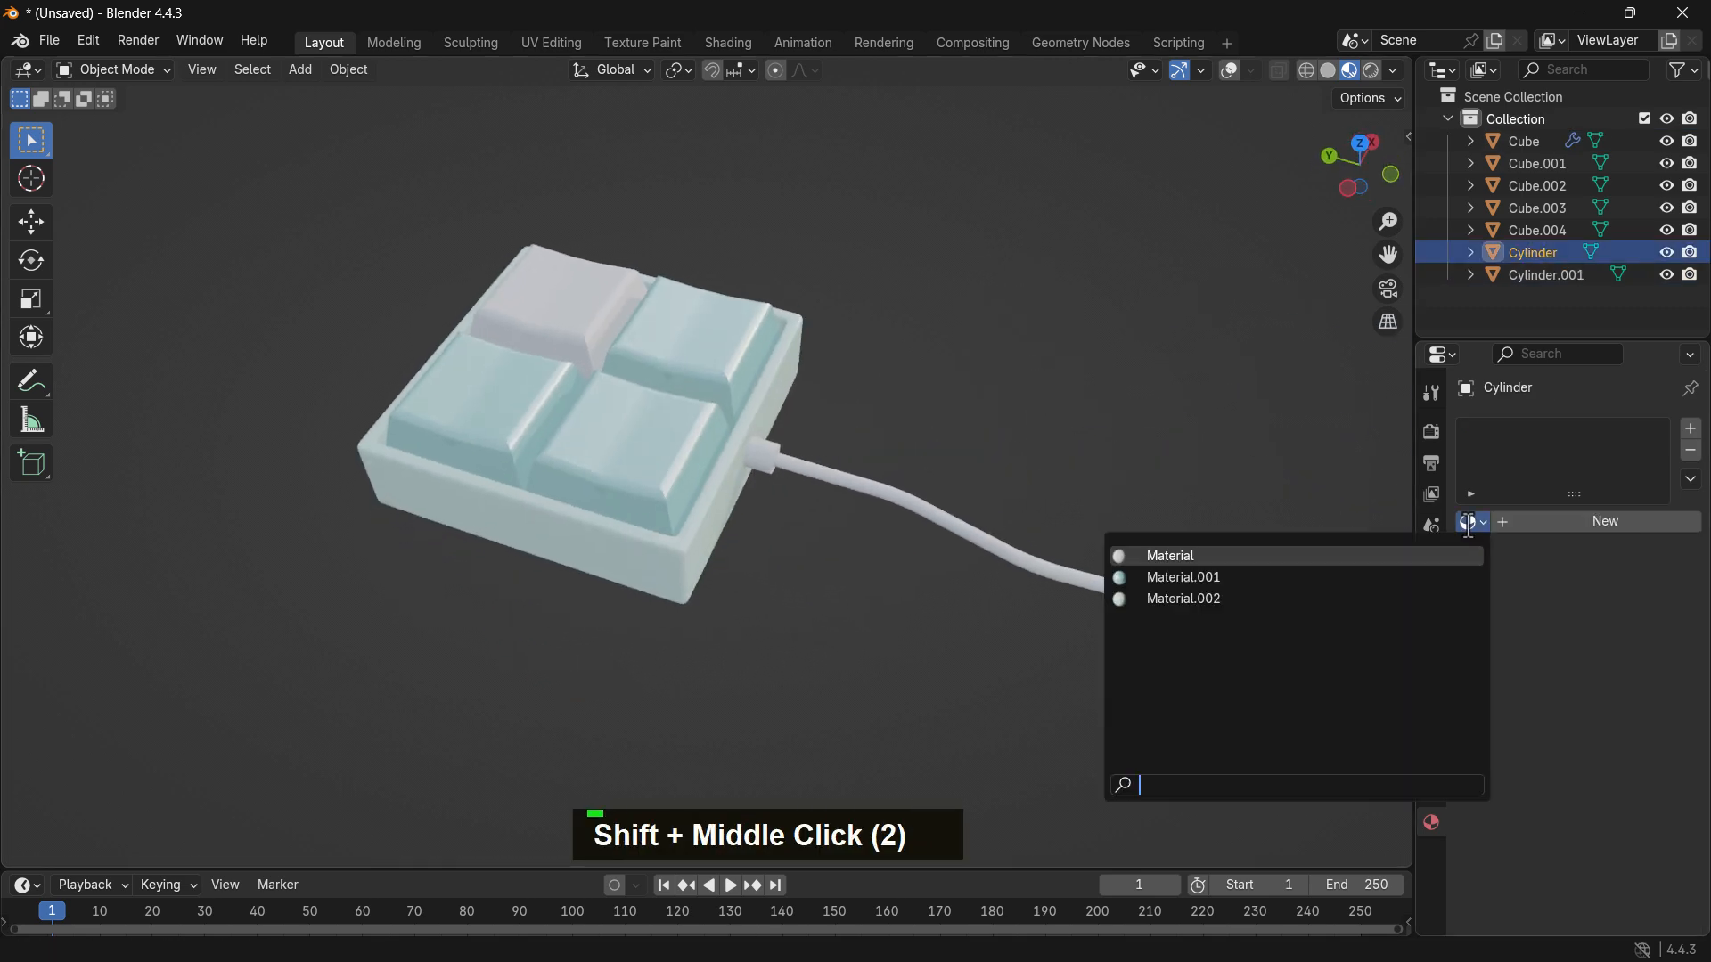
left_click(1201, 577)
Step: Assign the existing Material.002 to the cable
left_click(901, 564)
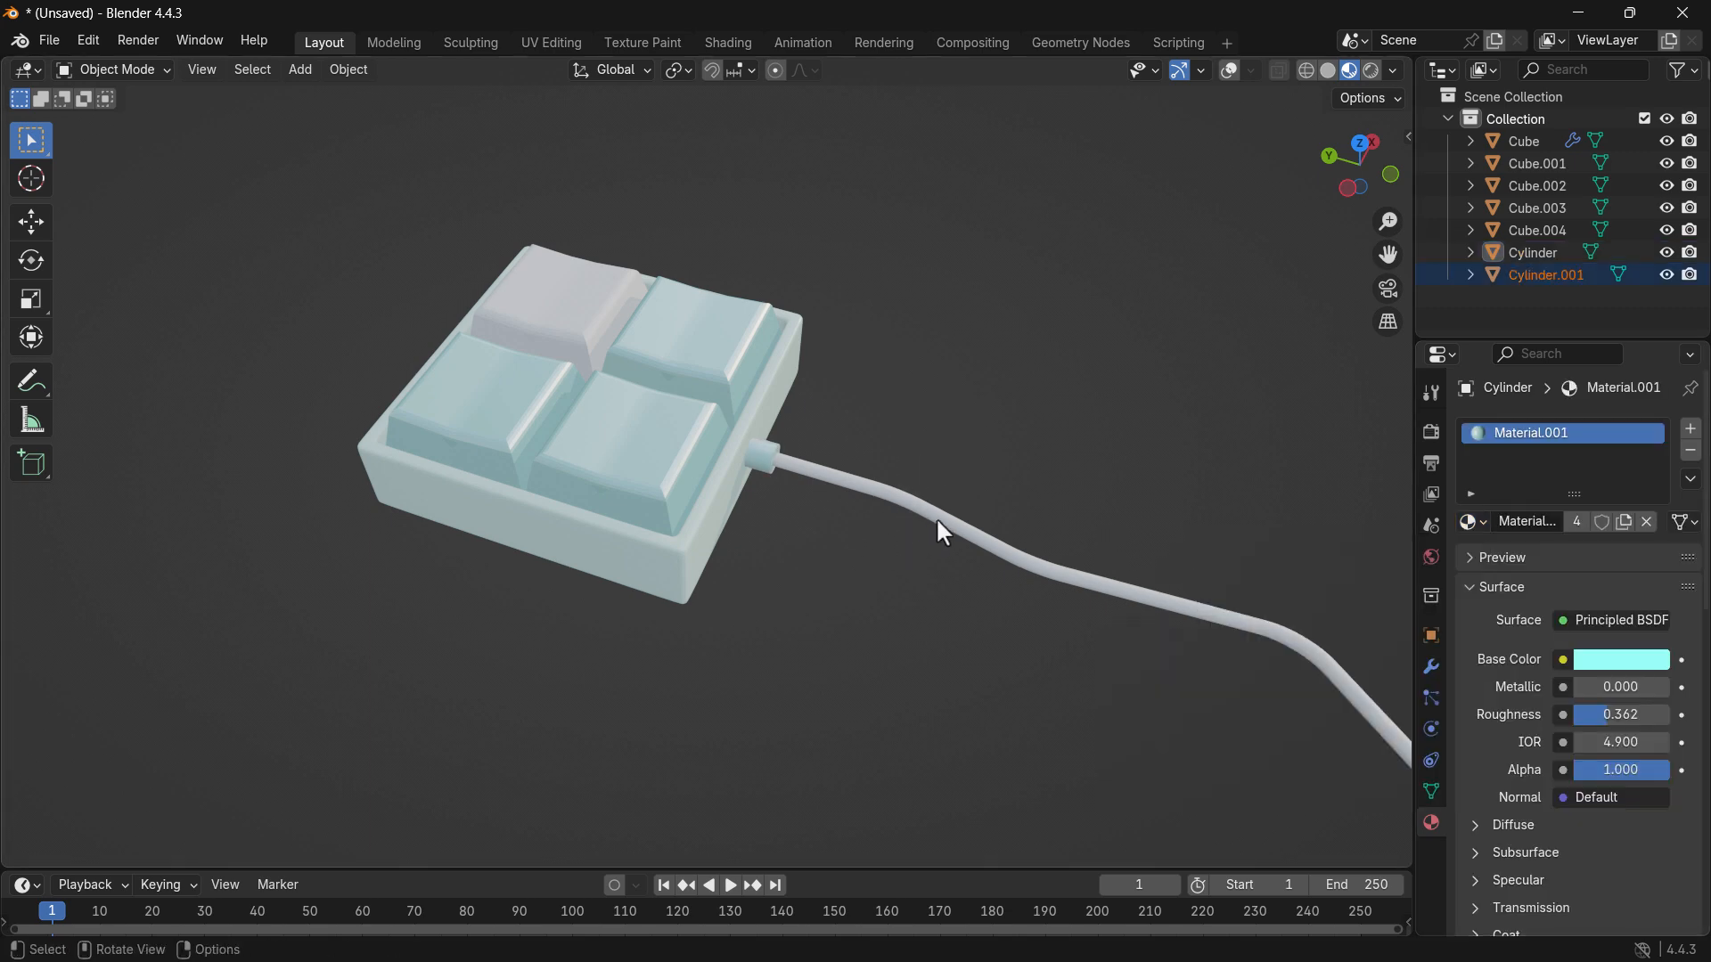
left_click(1472, 522)
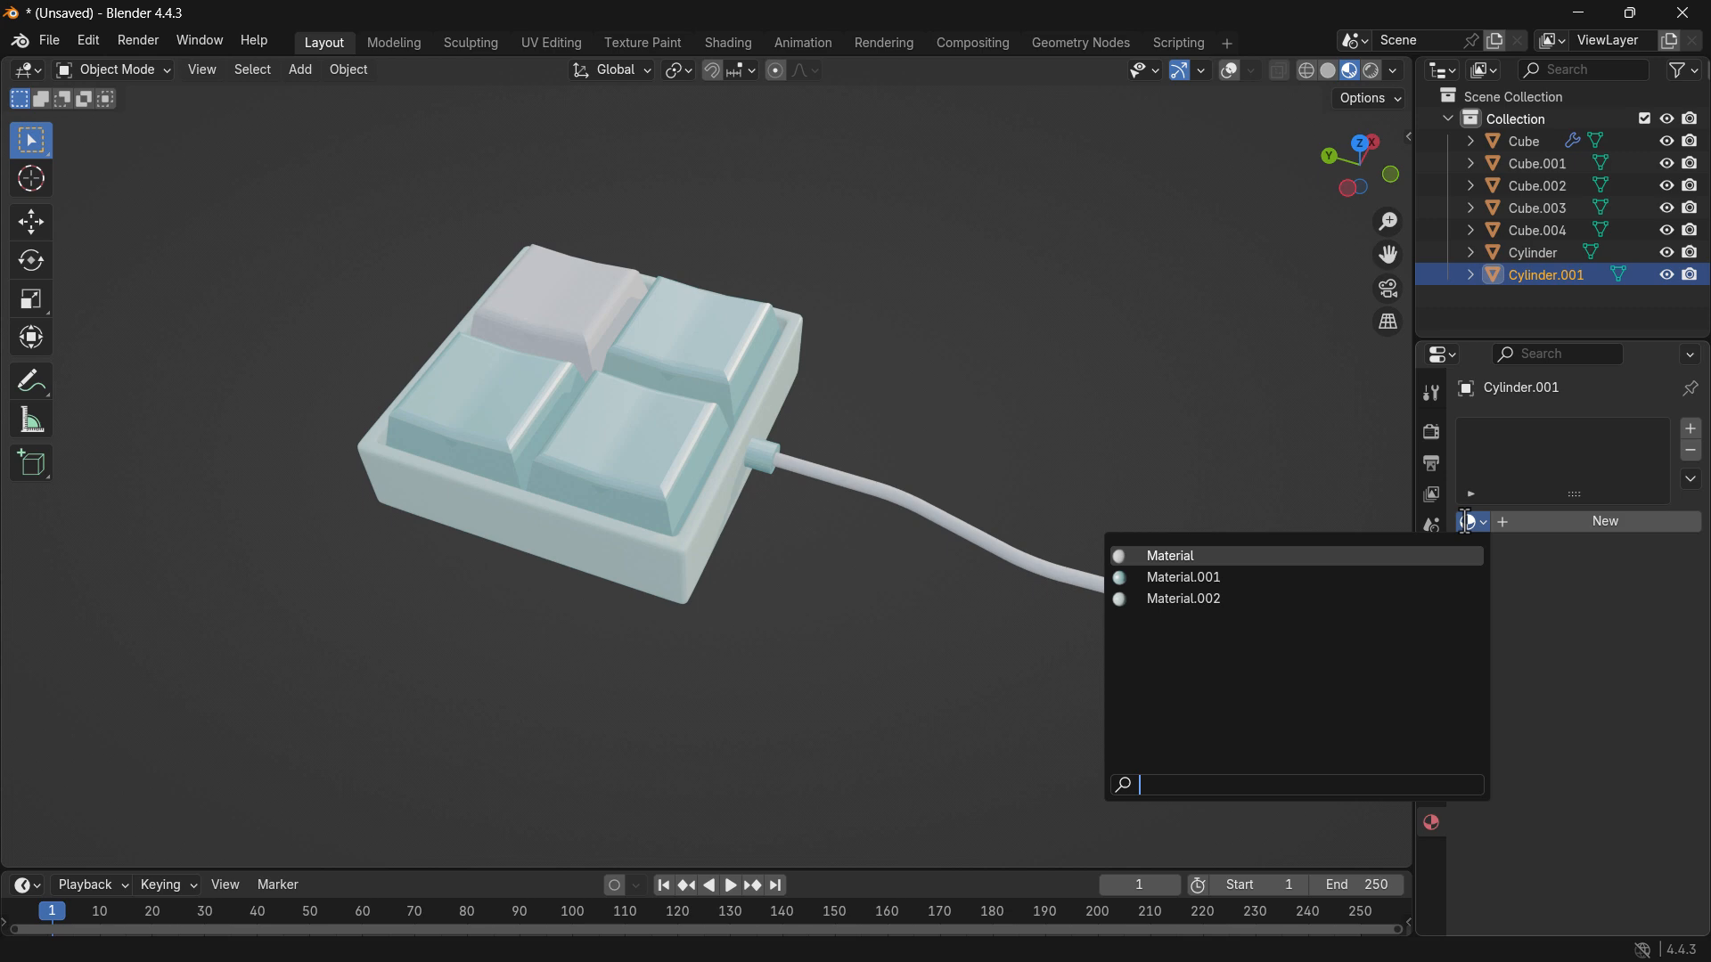
left_click(1274, 597)
left_click(1025, 408)
middle_click_drag(856, 418, 751, 484)
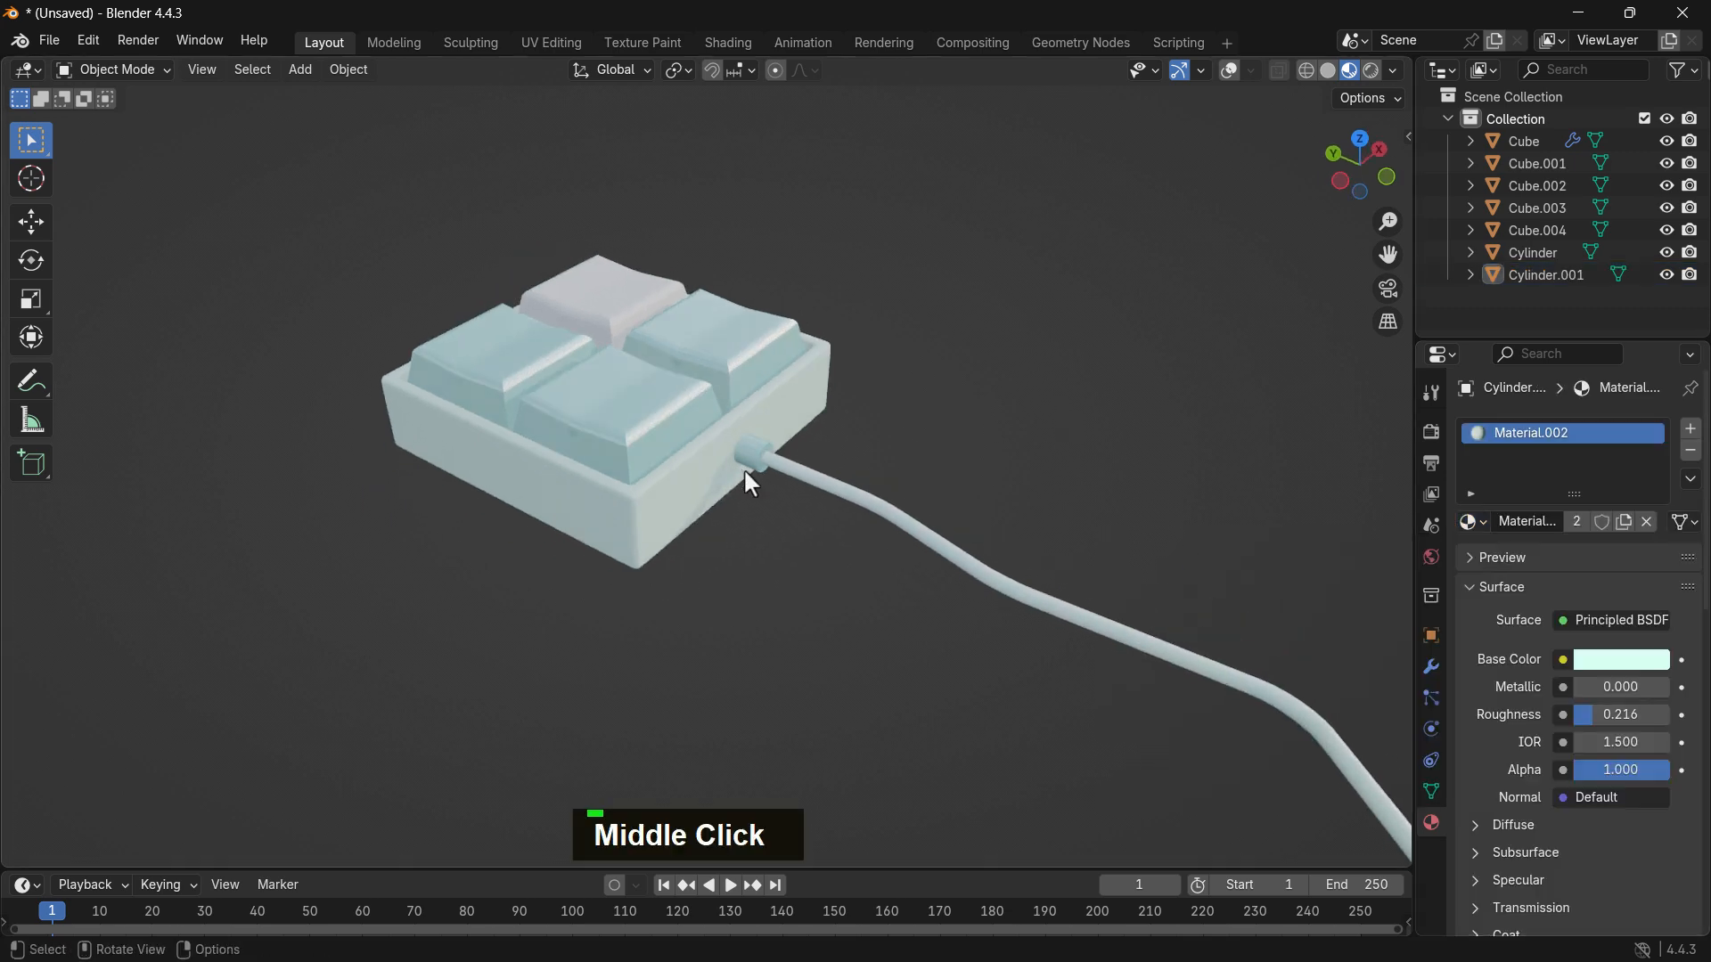
Step: Replace the connector's material with Material.002 so it matches the tray and cable
left_click(761, 465)
left_click(757, 469)
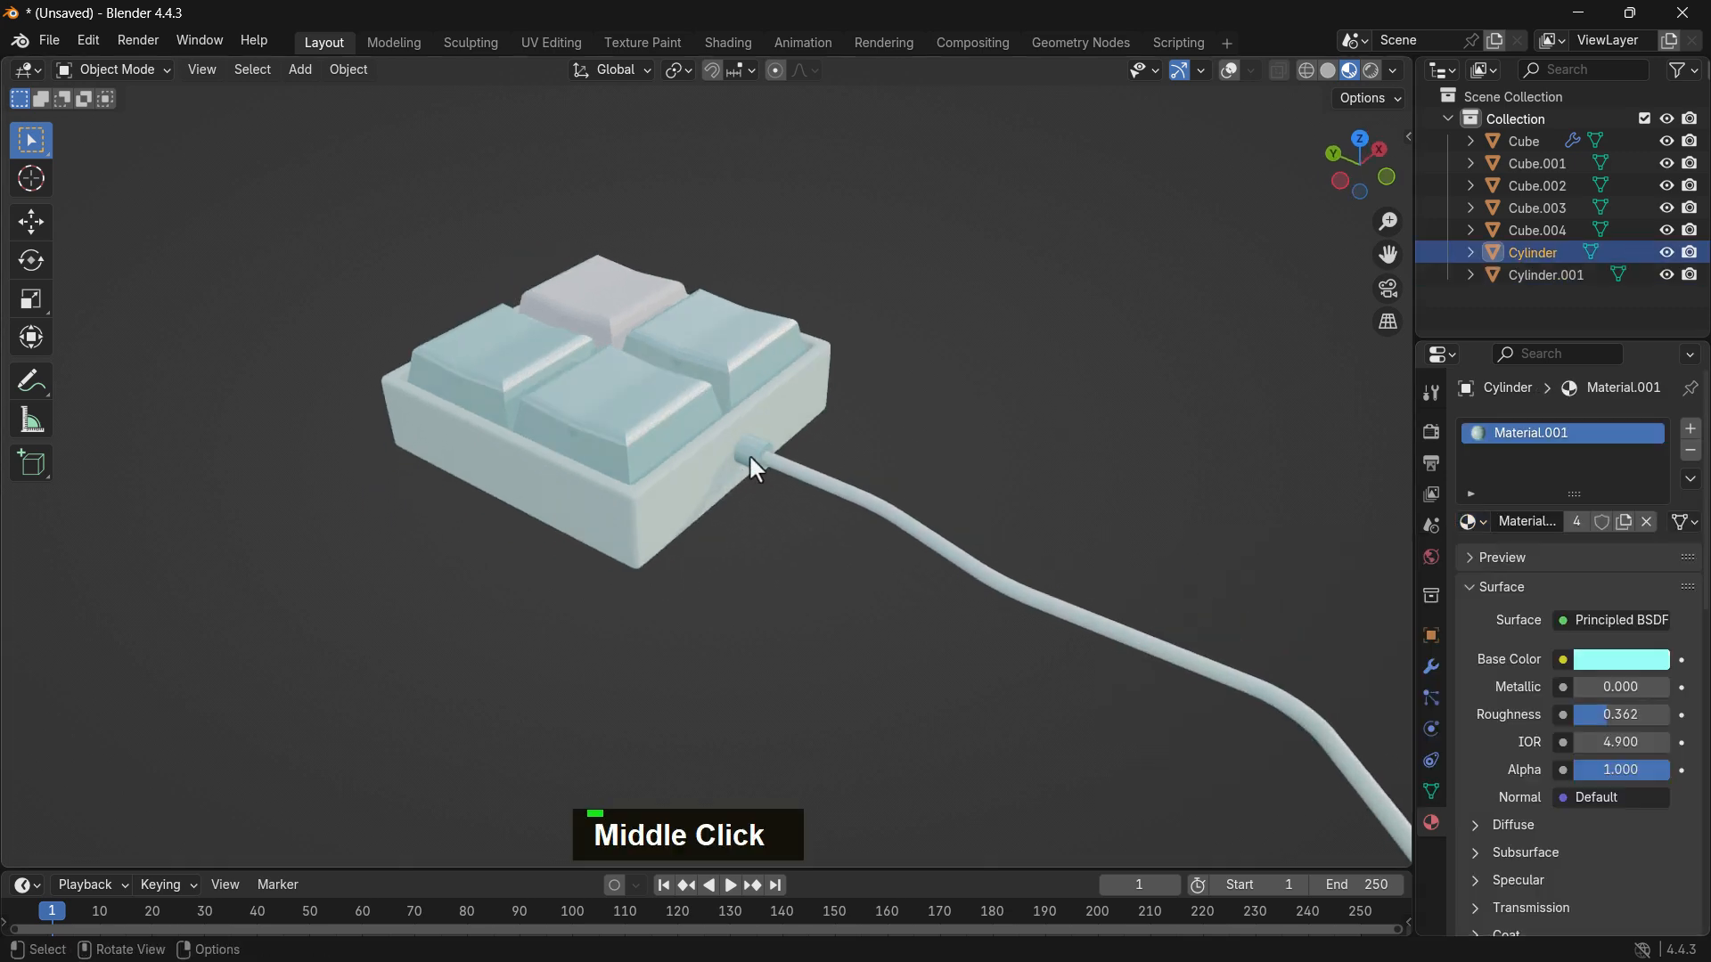
left_click(1472, 522)
left_click(1299, 599)
left_click(1095, 379)
middle_click_drag(1096, 379, 901, 446)
scroll(876, 419, "down", 1)
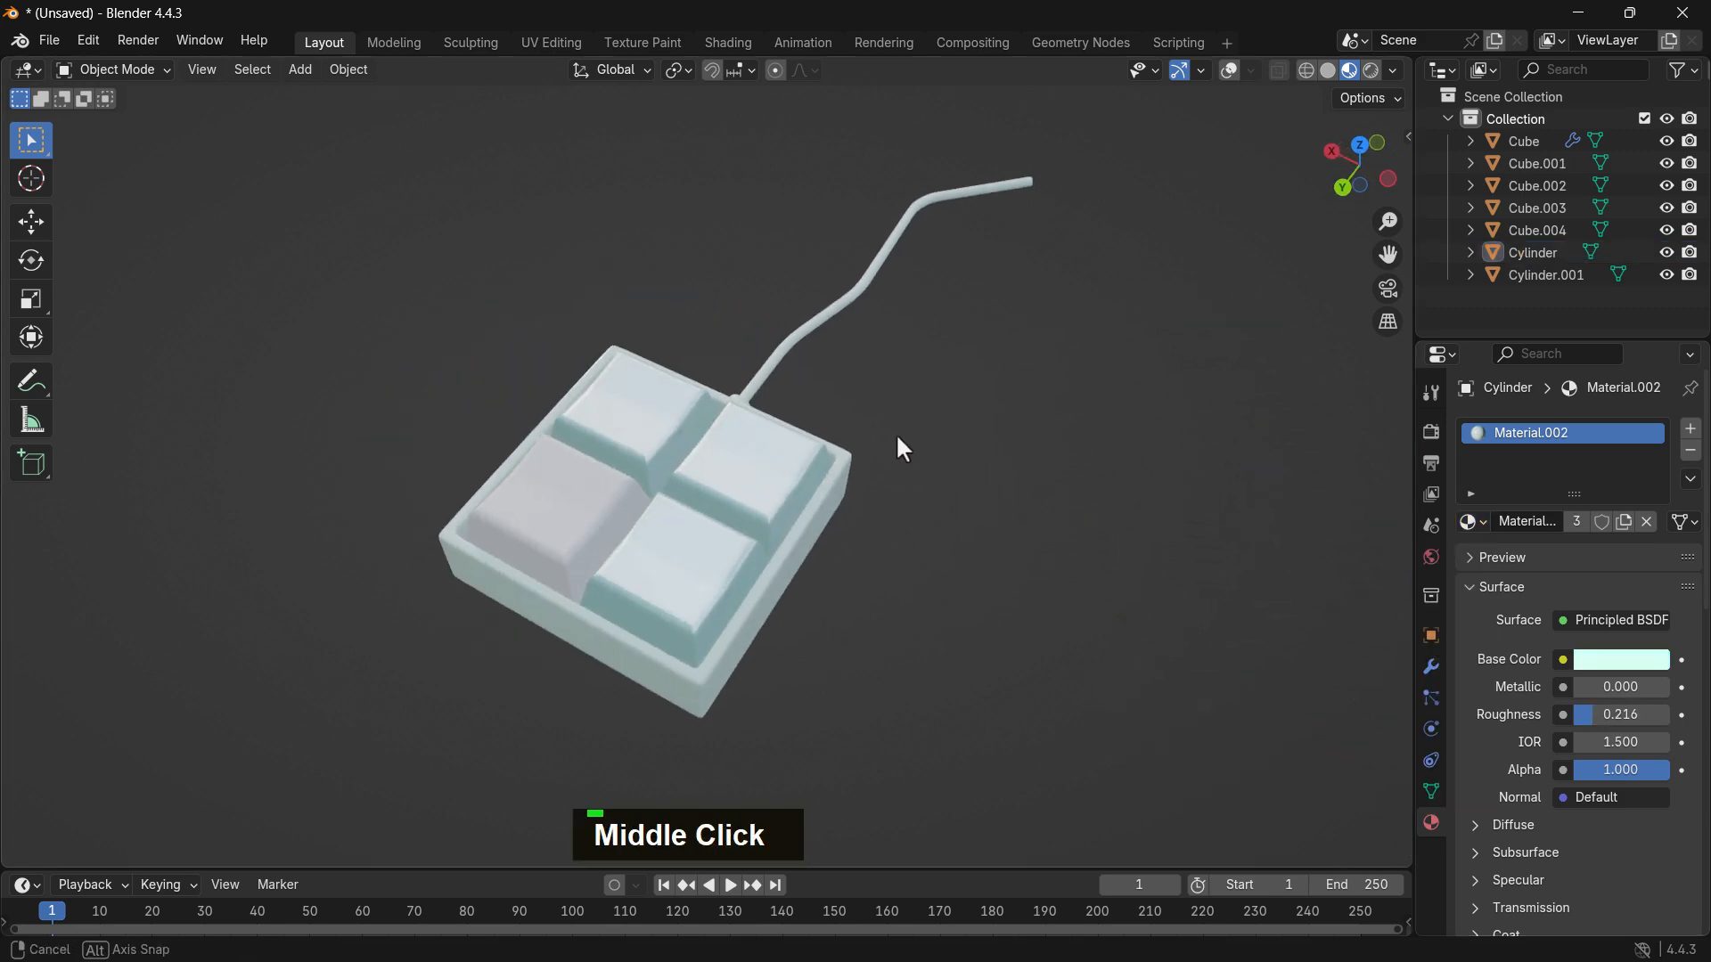
Step: Create a new material for the remaining block, Cube.004, with a purple base colour and a roughness of 0.445
left_click(606, 519)
middle_click_drag(1123, 504, 1525, 561)
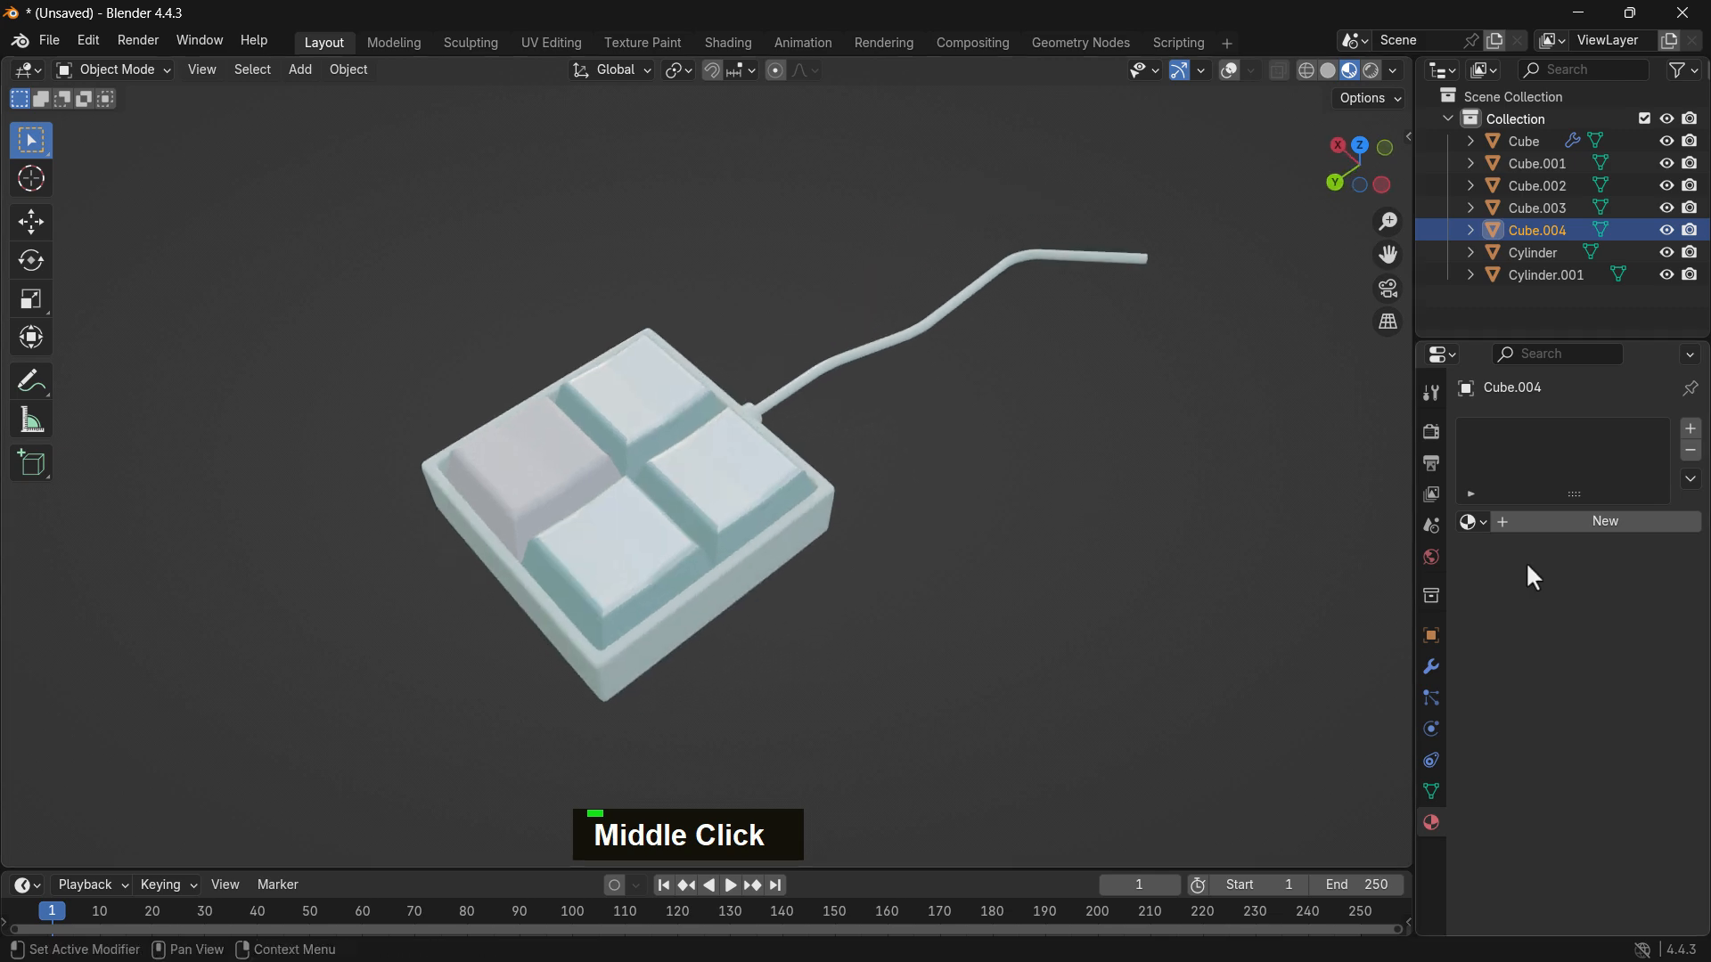
left_click(1630, 521)
left_click(1644, 661)
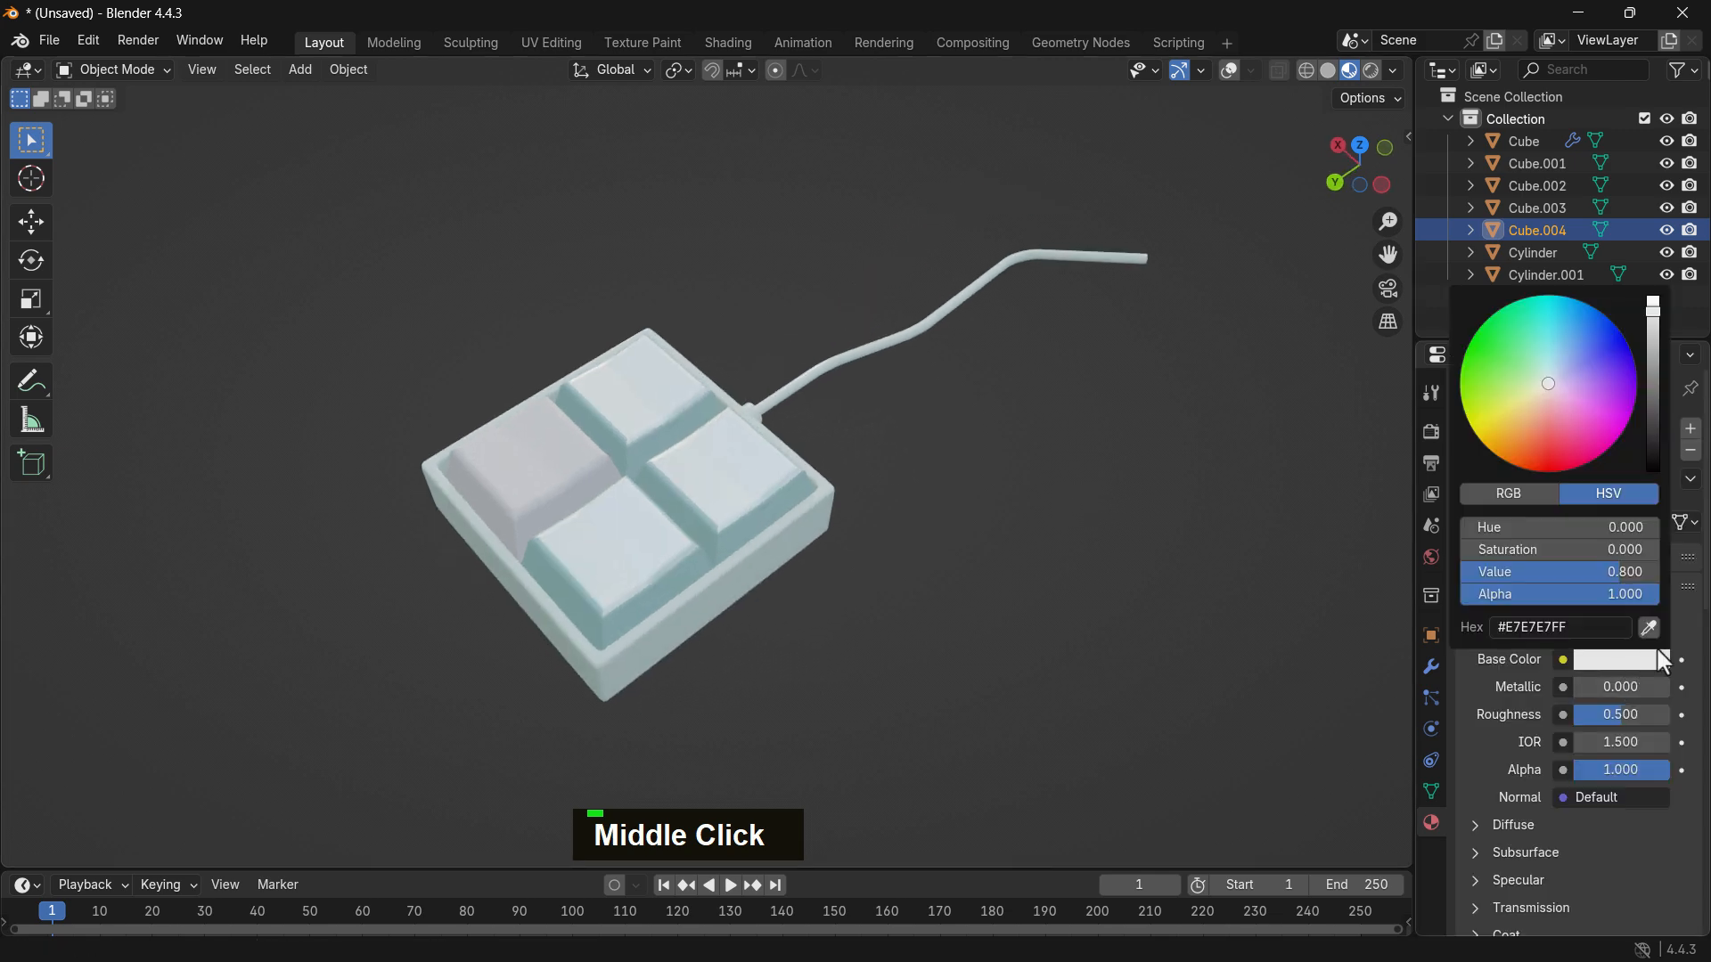
left_click_drag(1568, 351, 1592, 375)
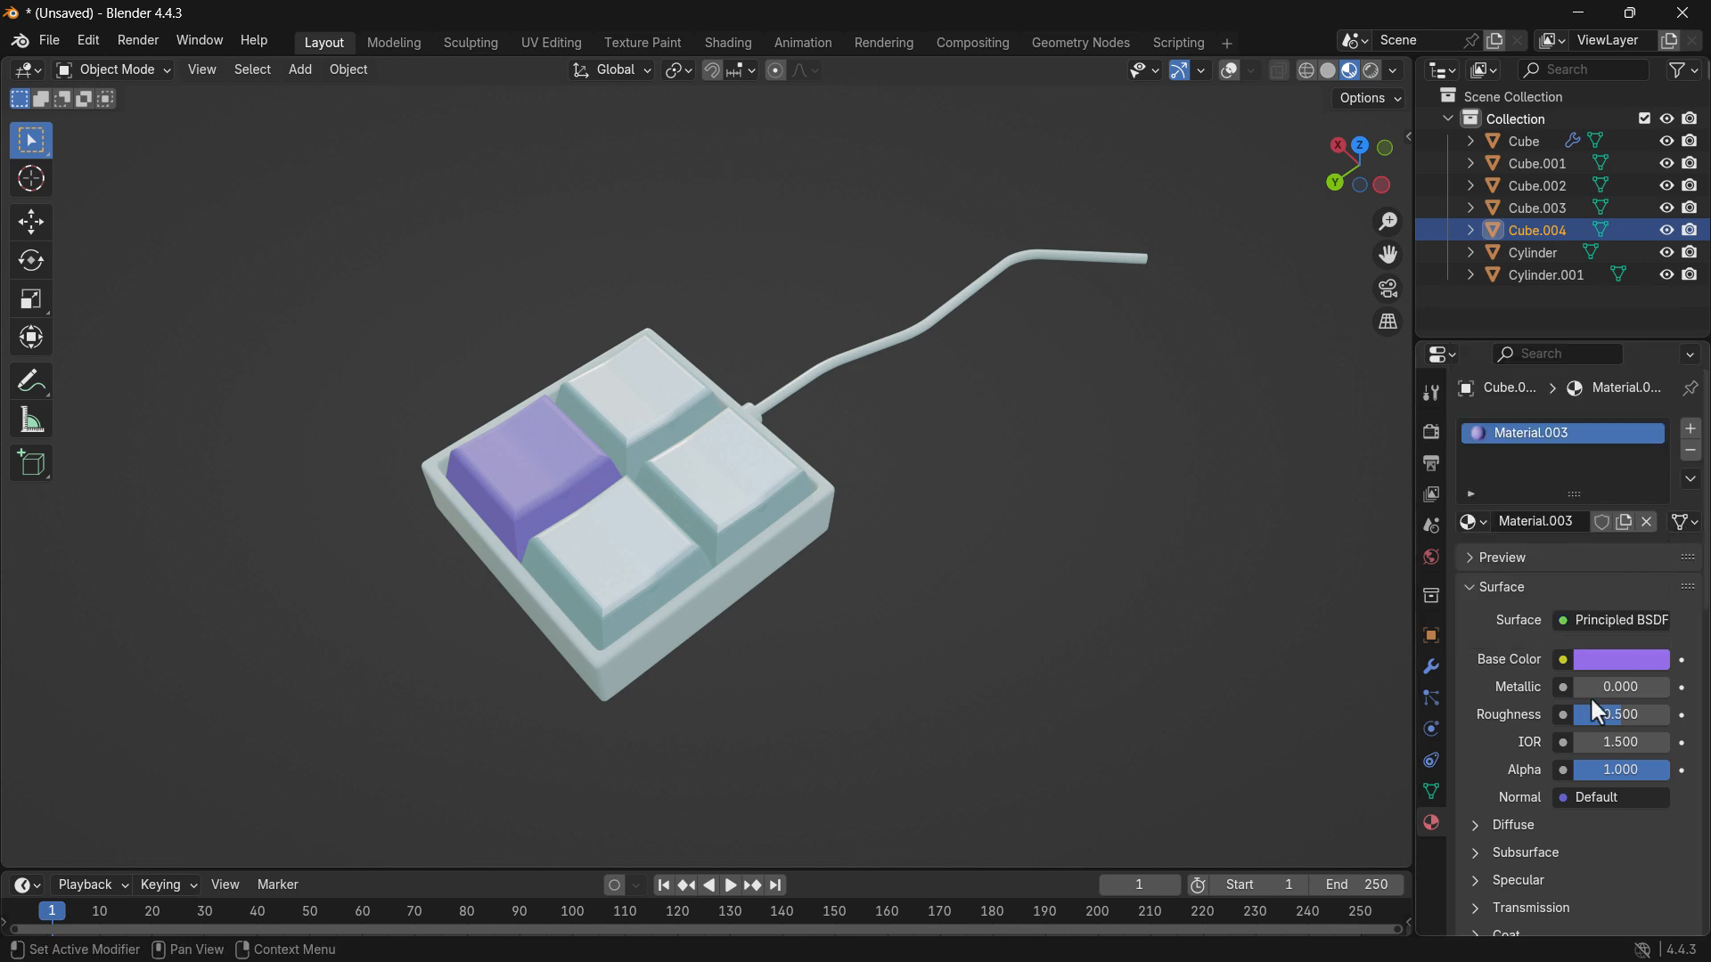
left_click_drag(1617, 715, 1588, 715)
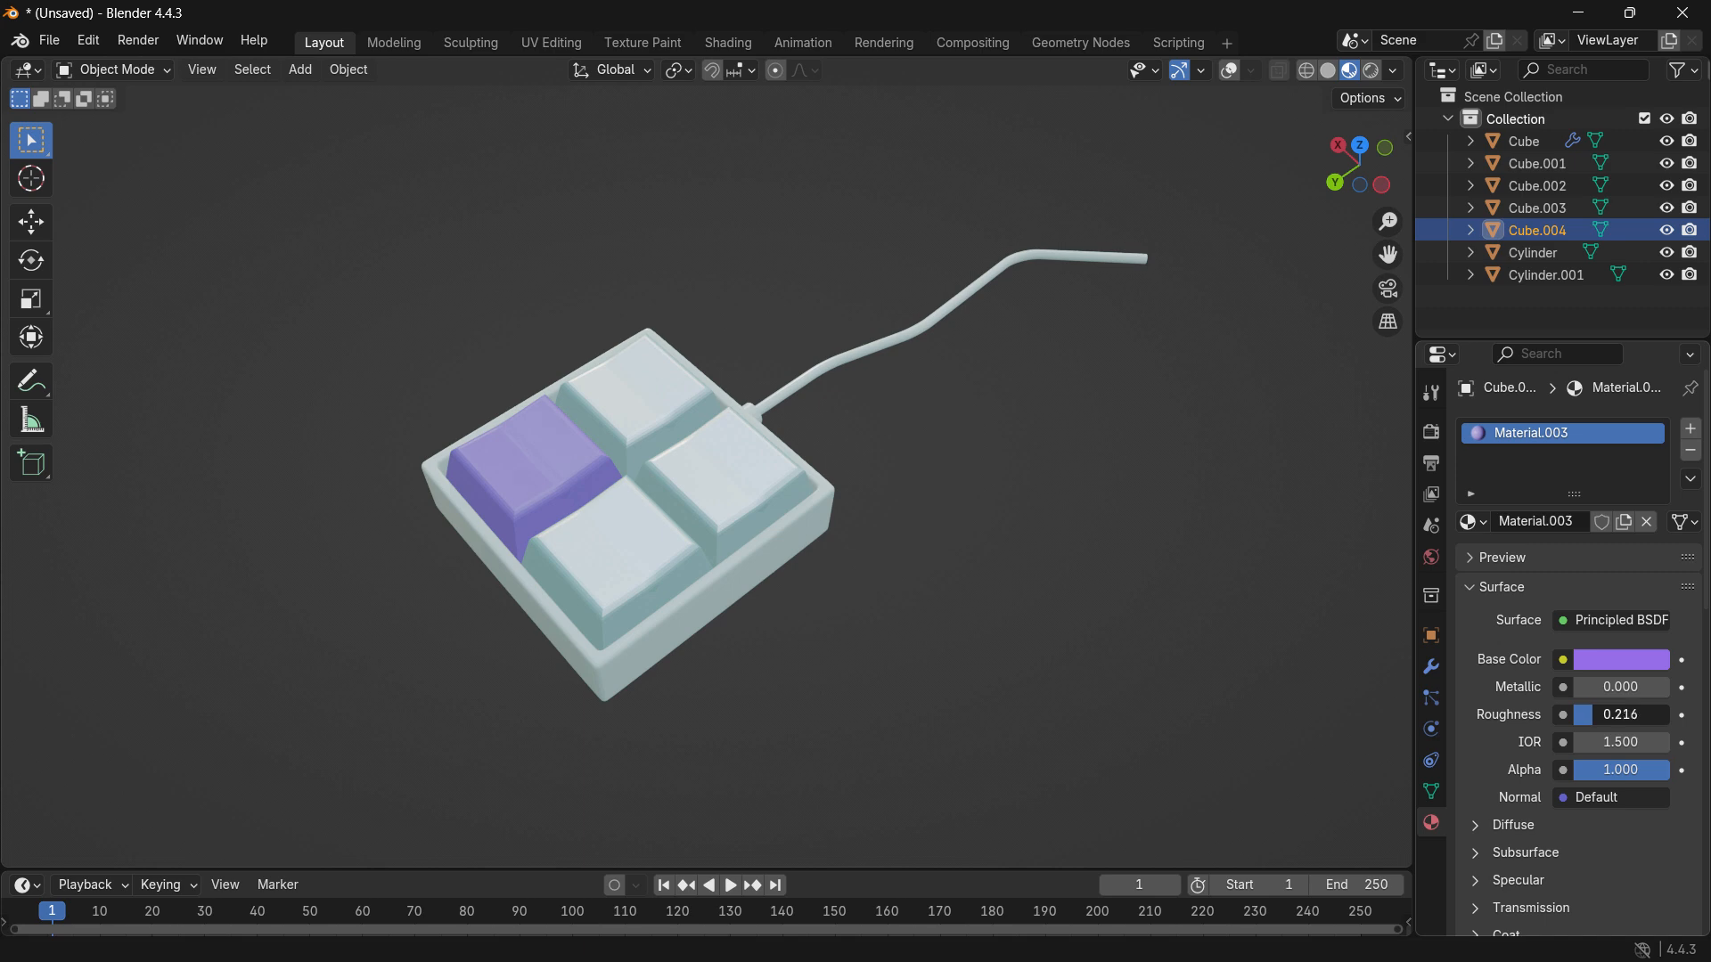
Step: Add a mesh plane at the keypad's origin and scale it up more than four times as a ground surface
scroll(886, 500, "down", 3)
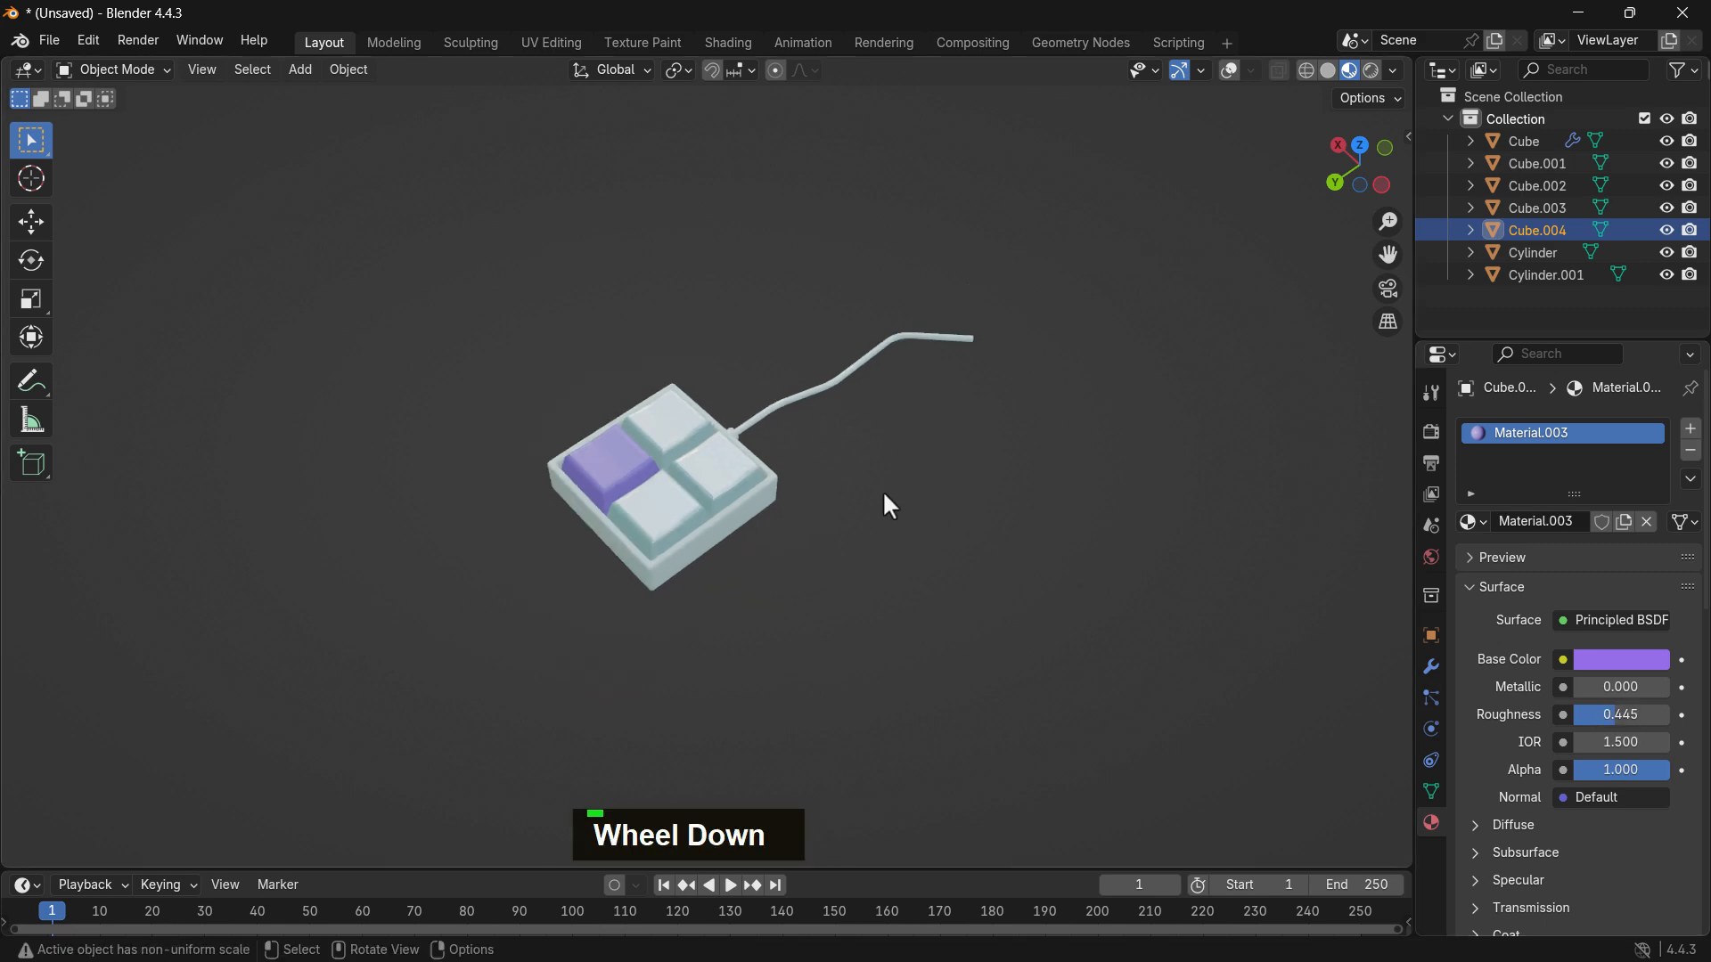
middle_click_drag(886, 500, 1214, 287)
scroll(1065, 406, "up", 3)
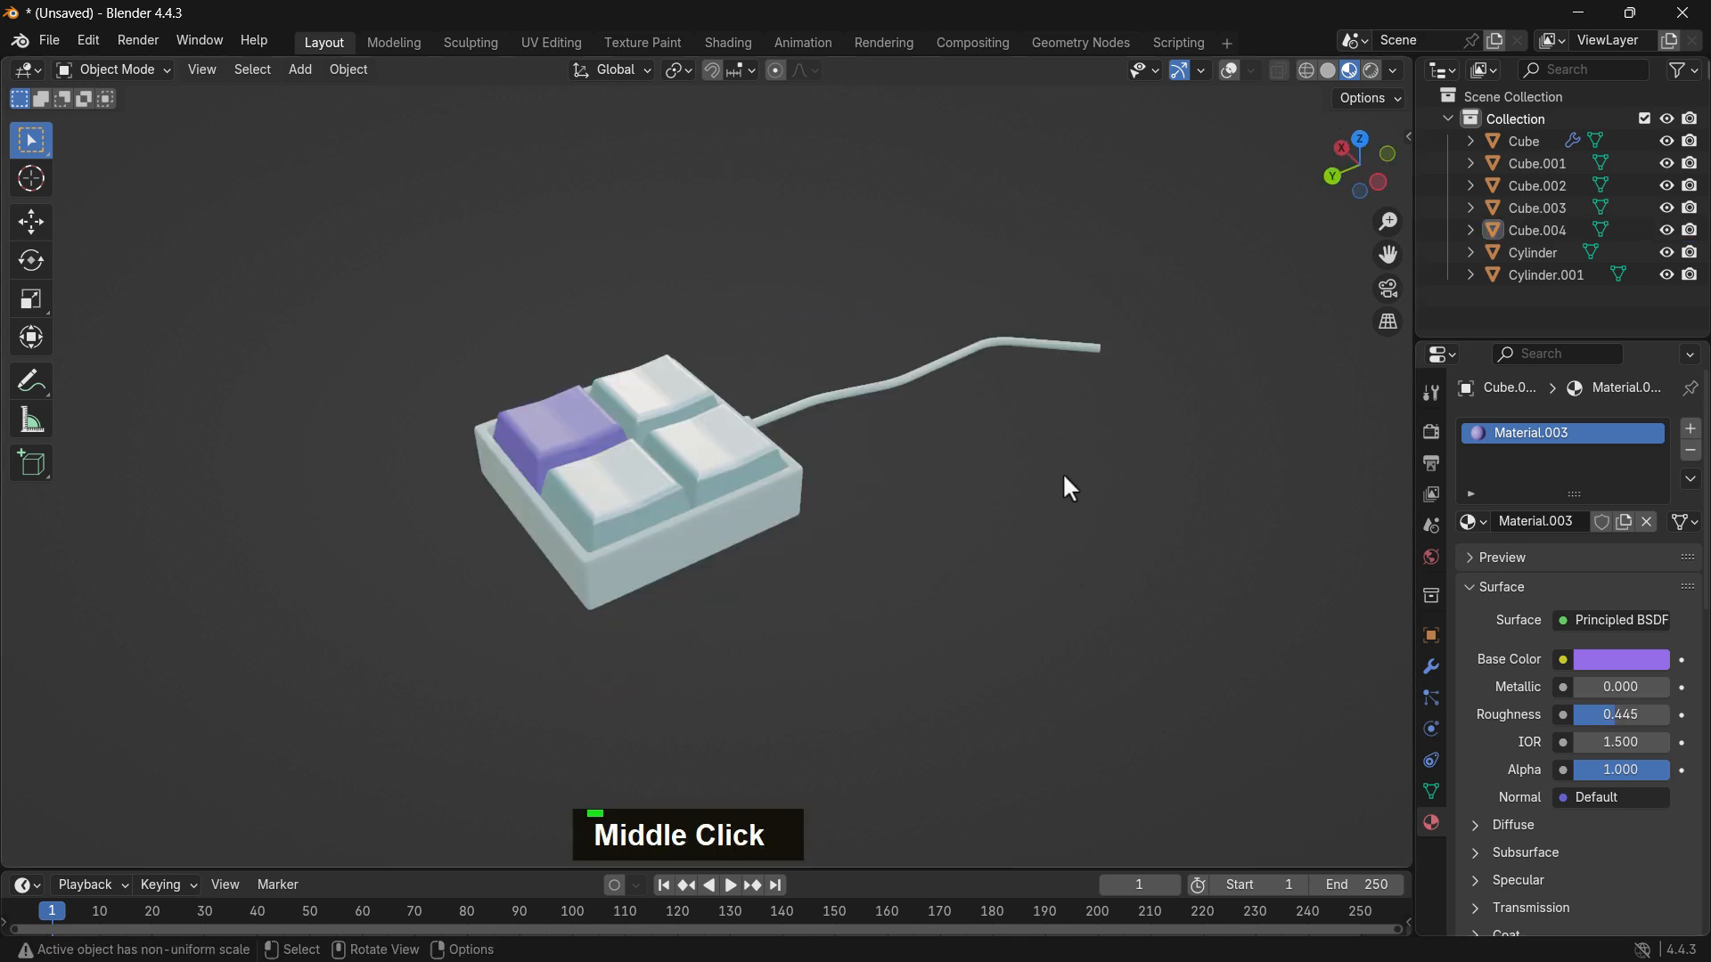
left_click(300, 70)
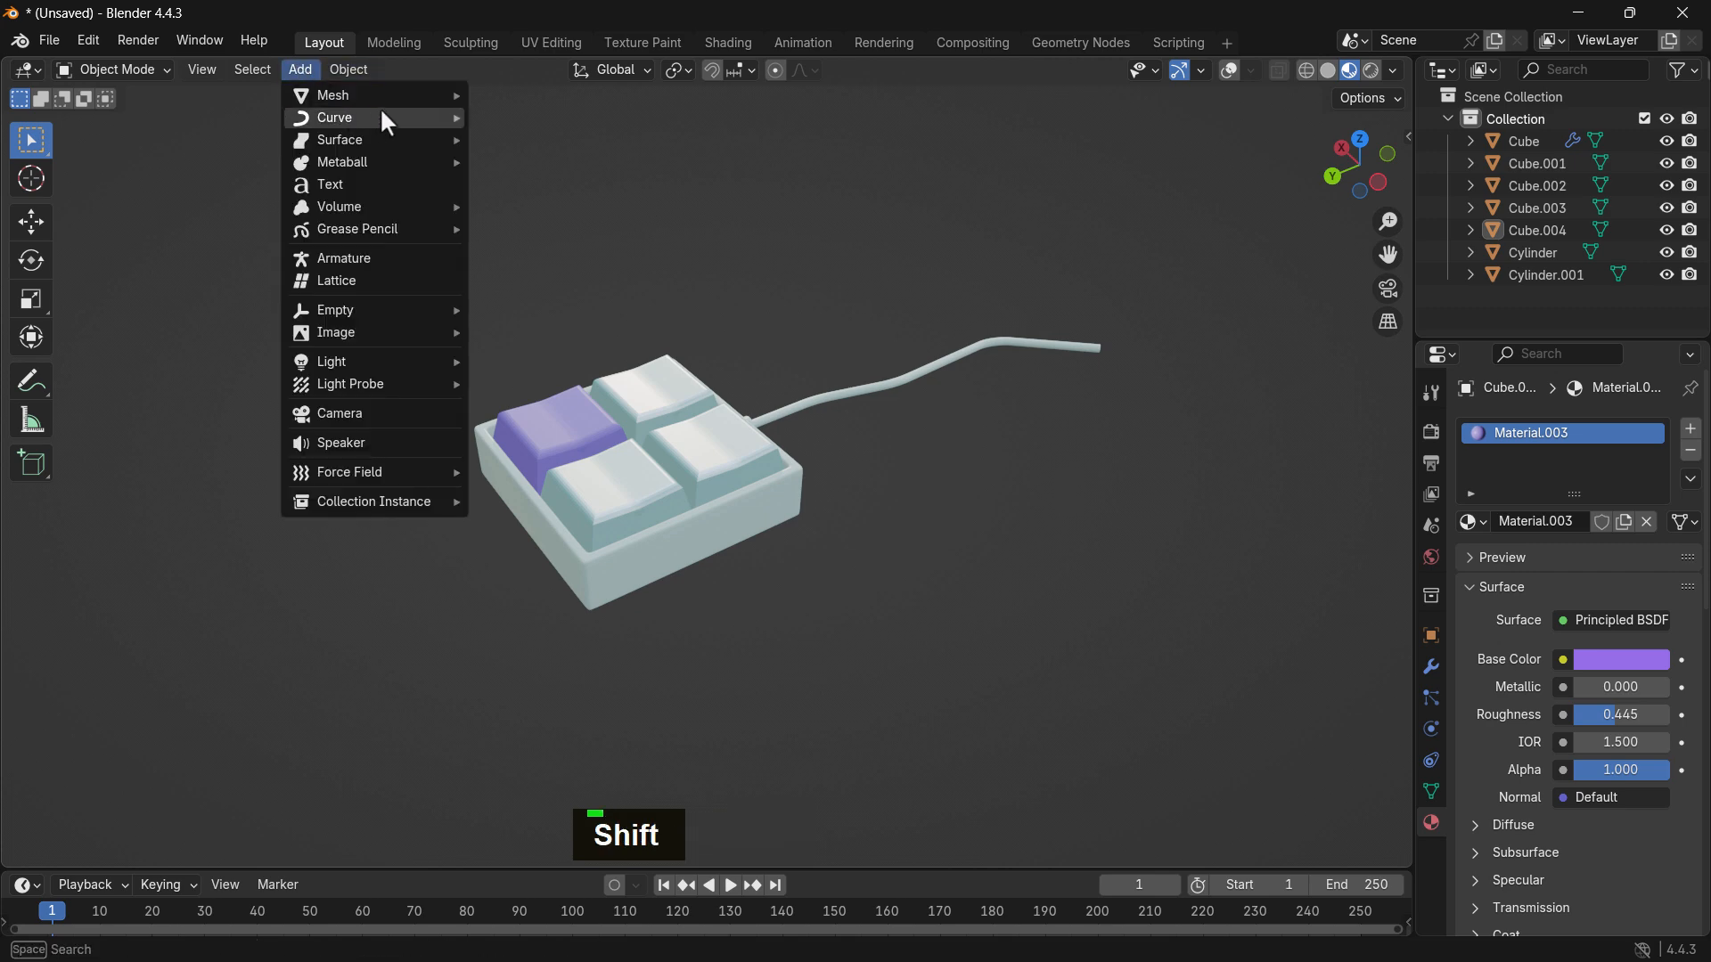
mouse_move(383, 96)
left_click(536, 95)
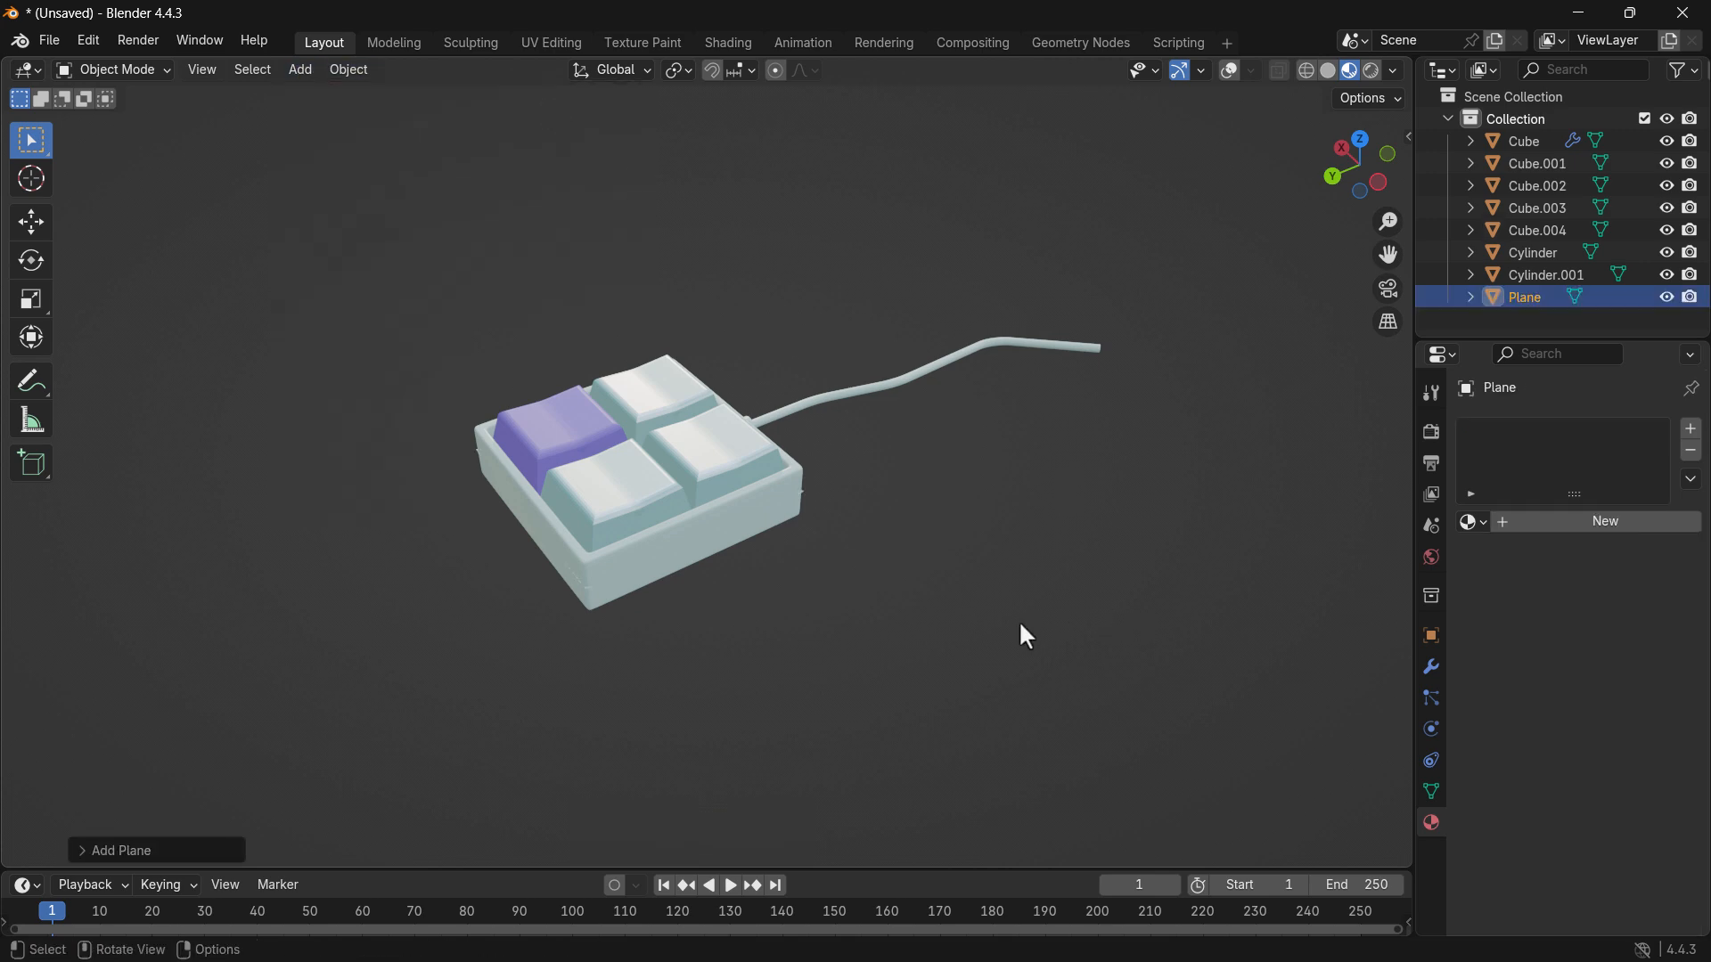
key("s")
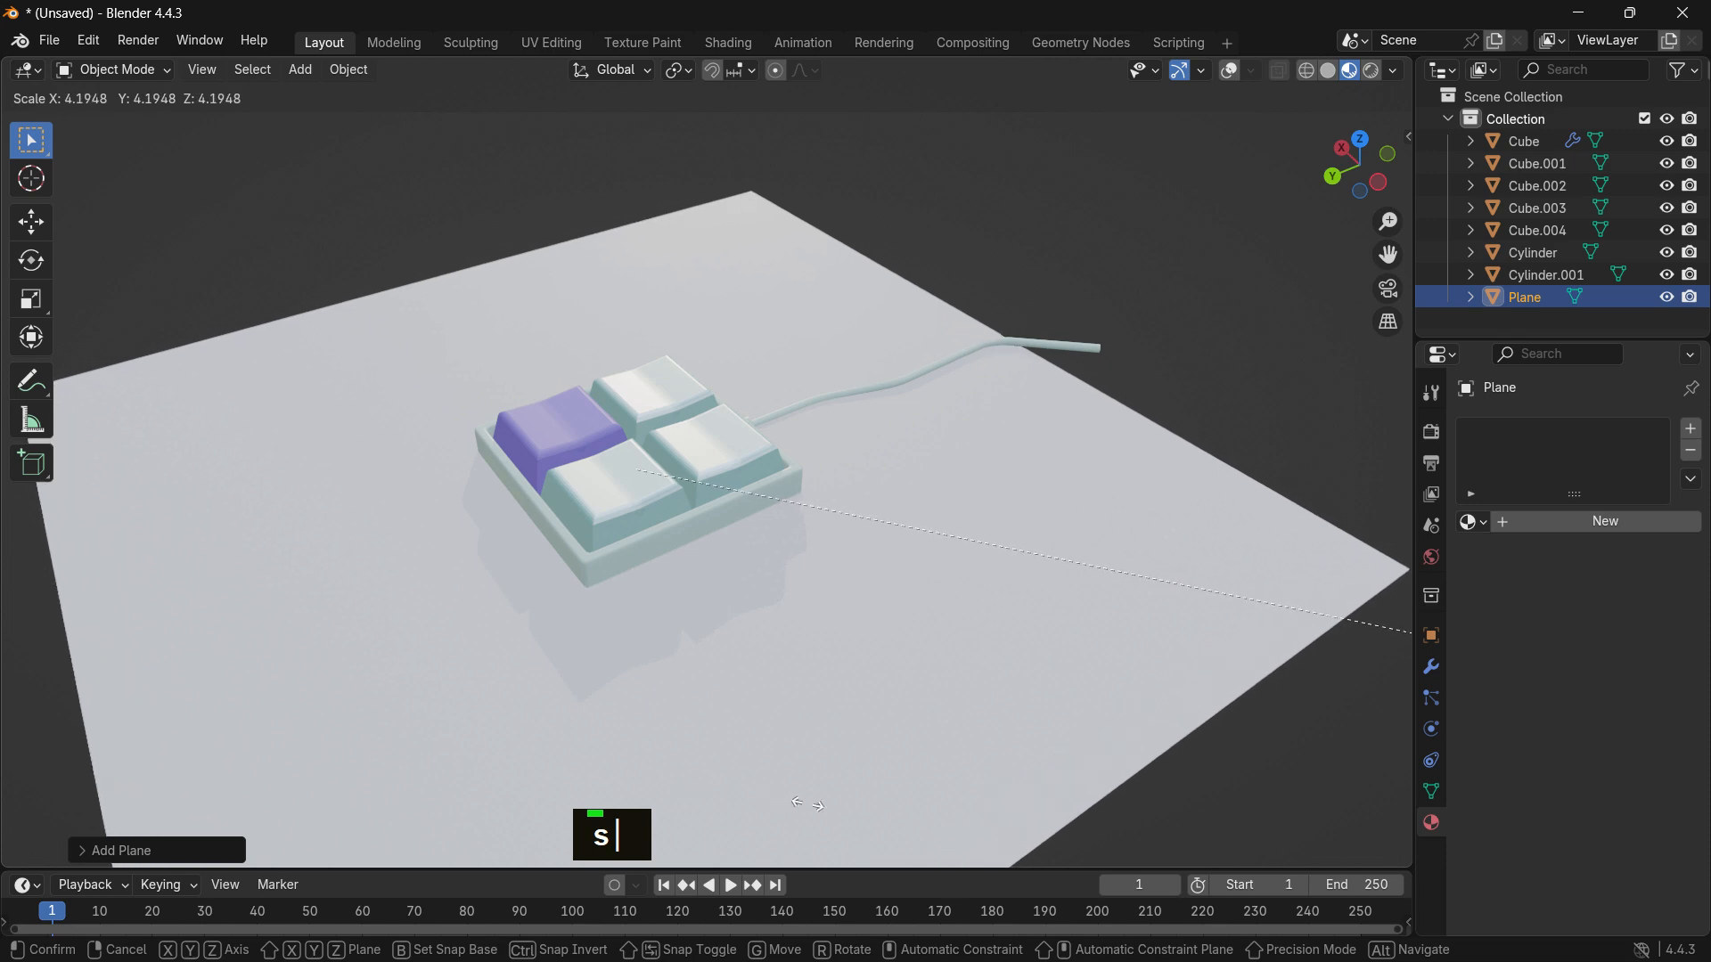
left_click(819, 805)
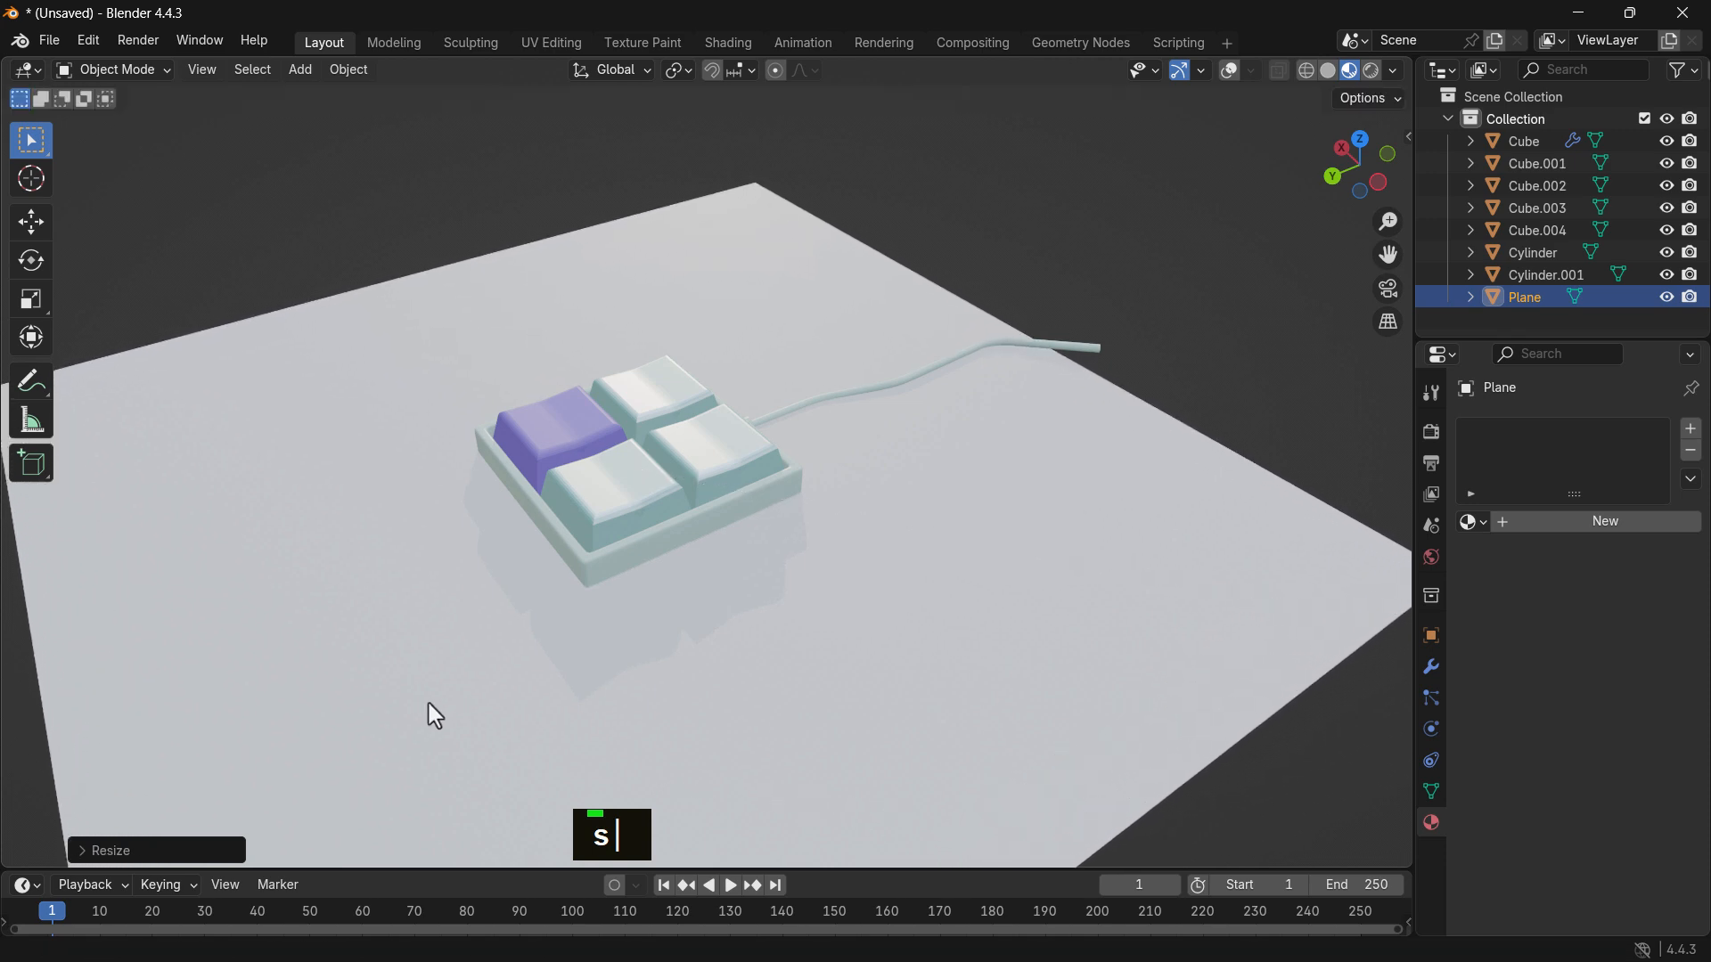
Step: Lower the ground plane about 0.25 m along the Z axis so it sits beneath the tray
middle_click_drag(832, 627, 825, 550)
key("g")
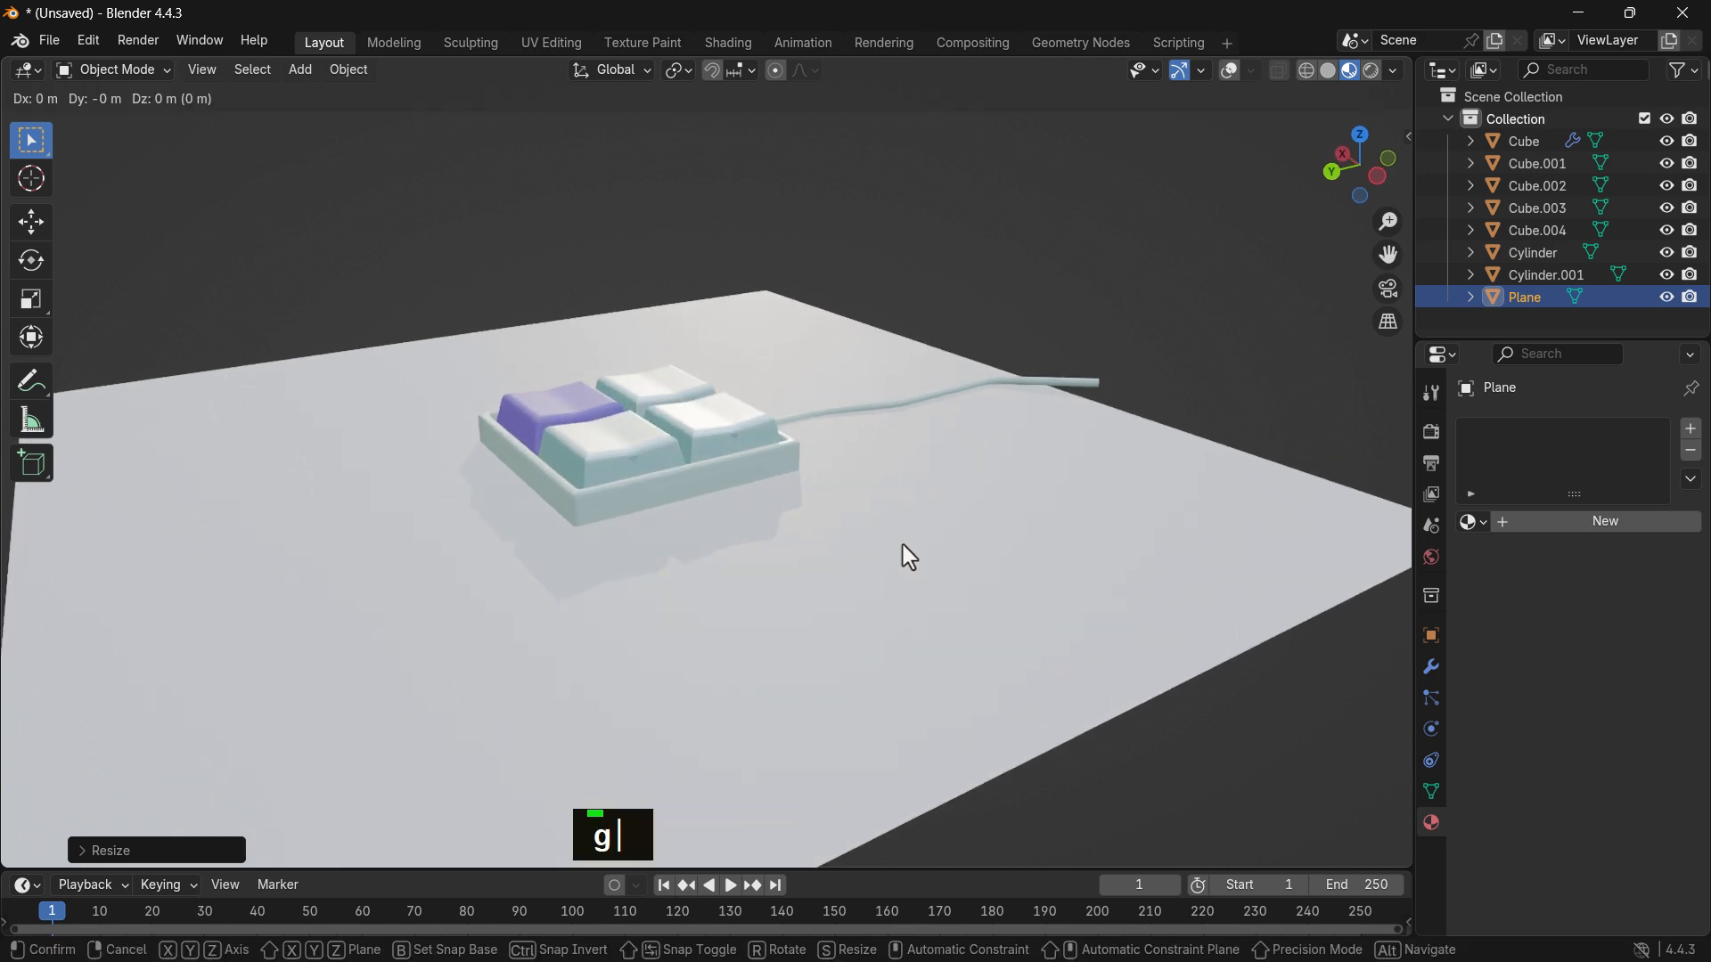
key("z")
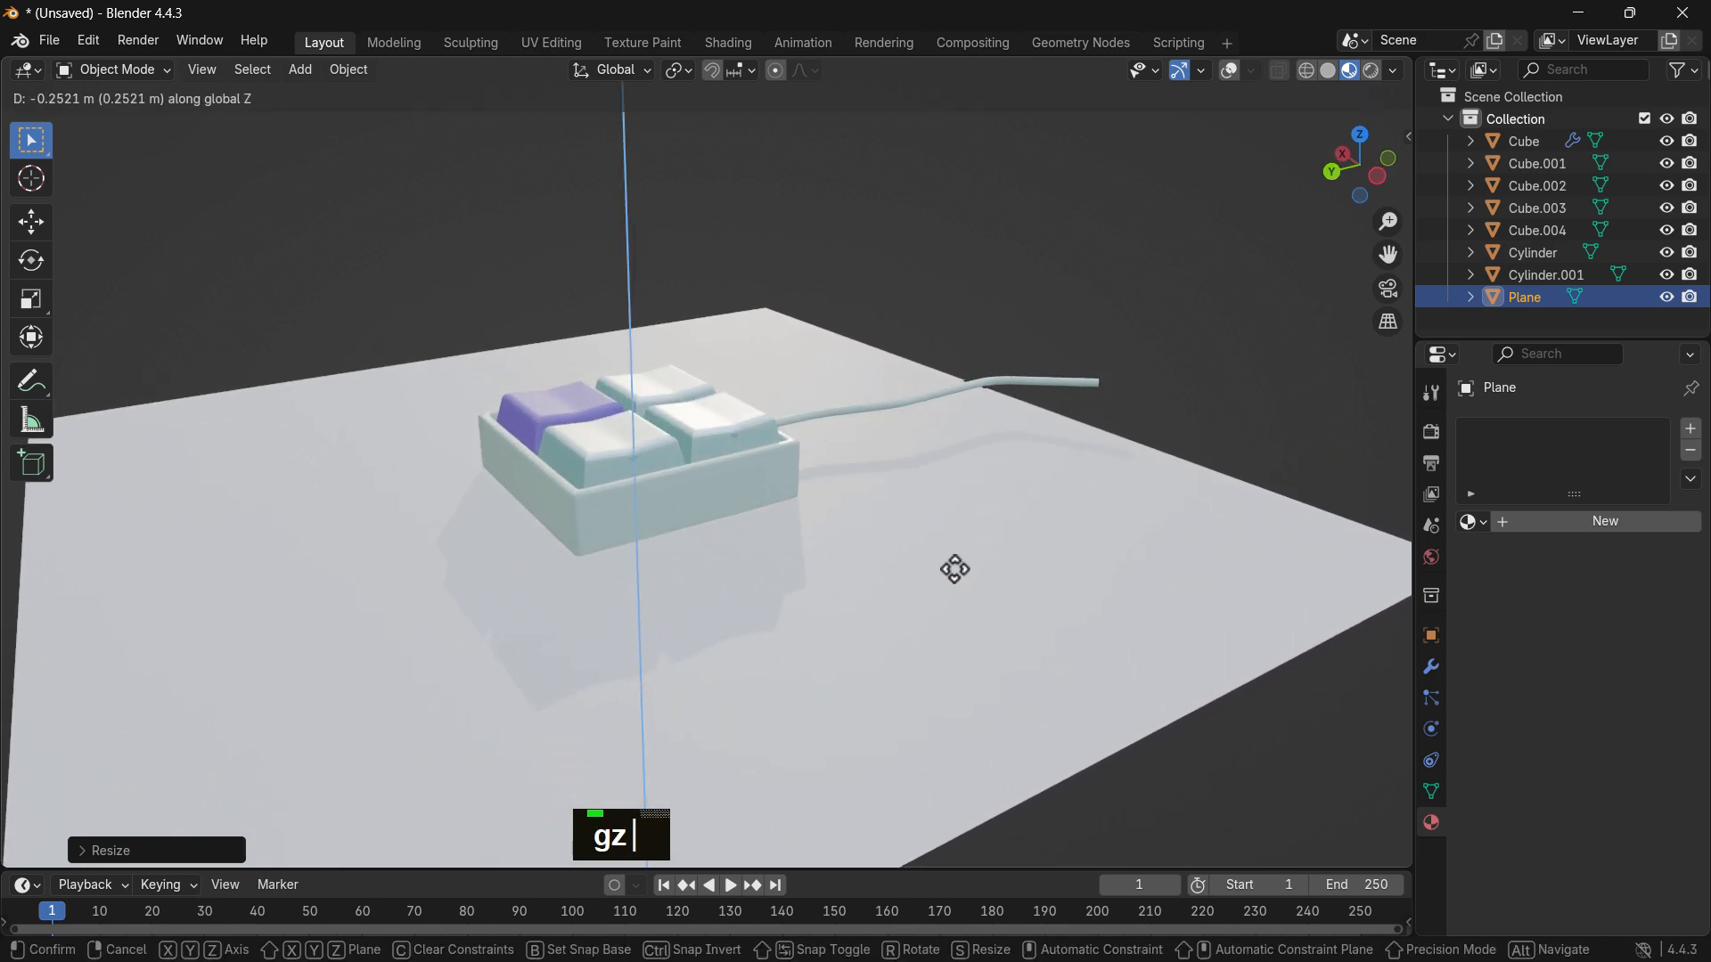
left_click(958, 567)
Step: Scale the ground plane up further so it extends far beyond the keypad and cable on all sides
scroll(923, 443, "down", 2)
middle_click_drag(923, 443, 940, 529)
scroll(838, 486, "down", 2)
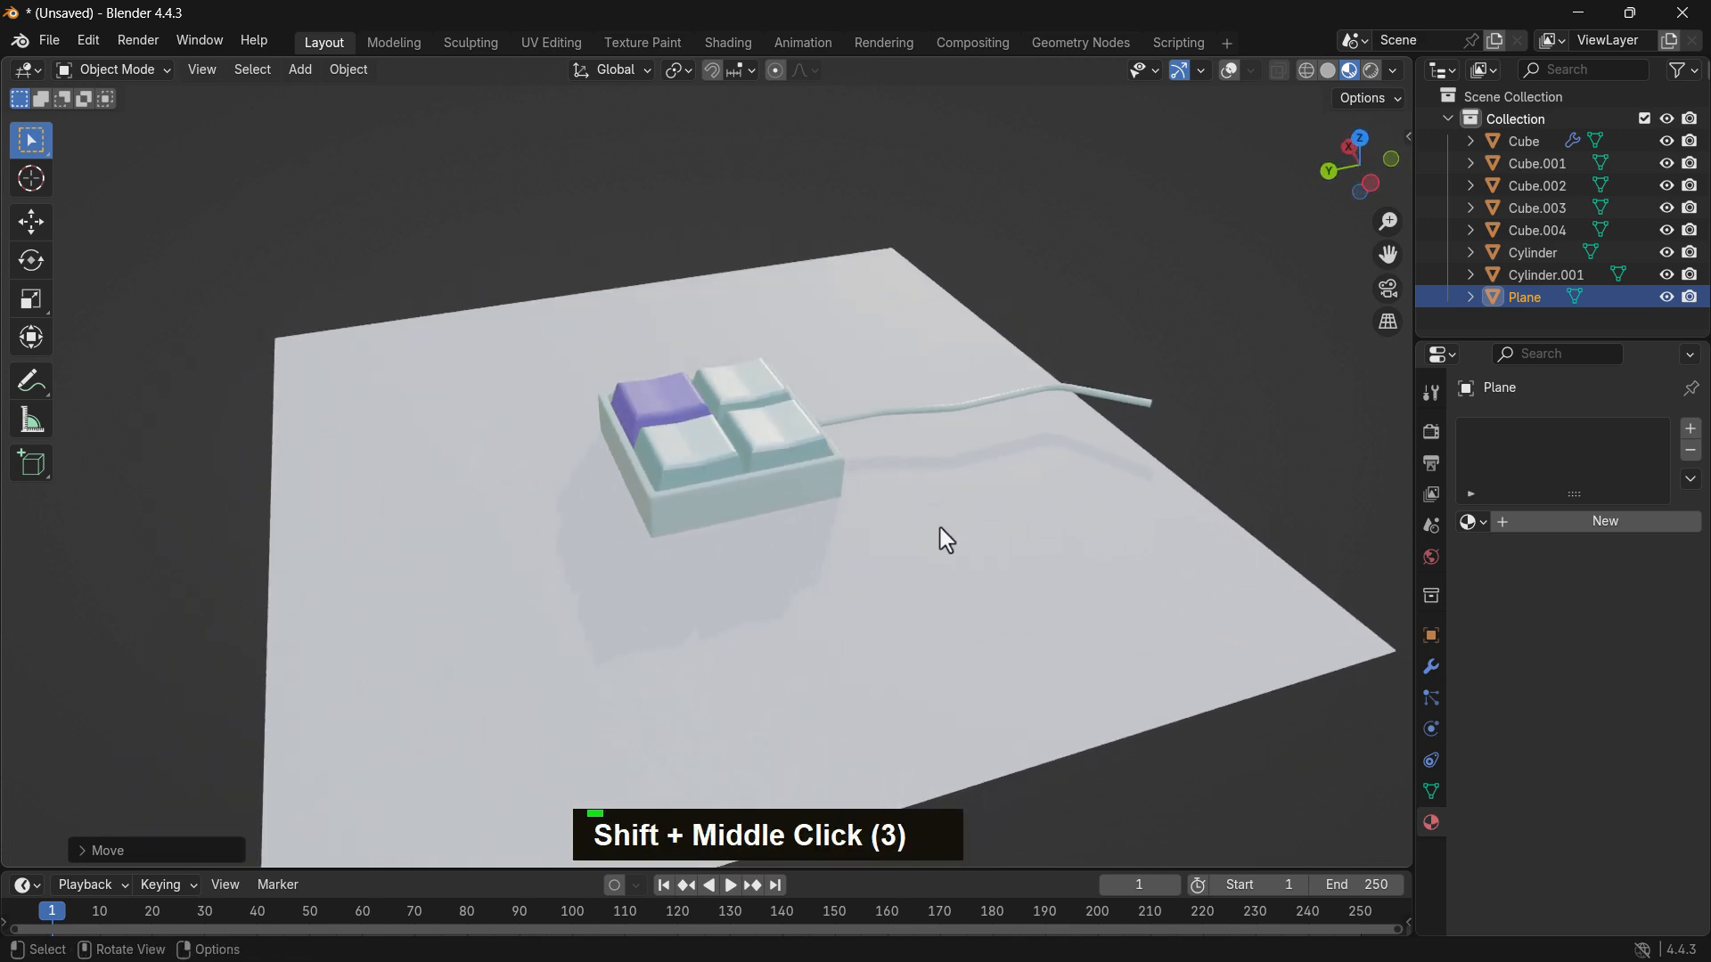
scroll(933, 536, "down", 2)
key("s")
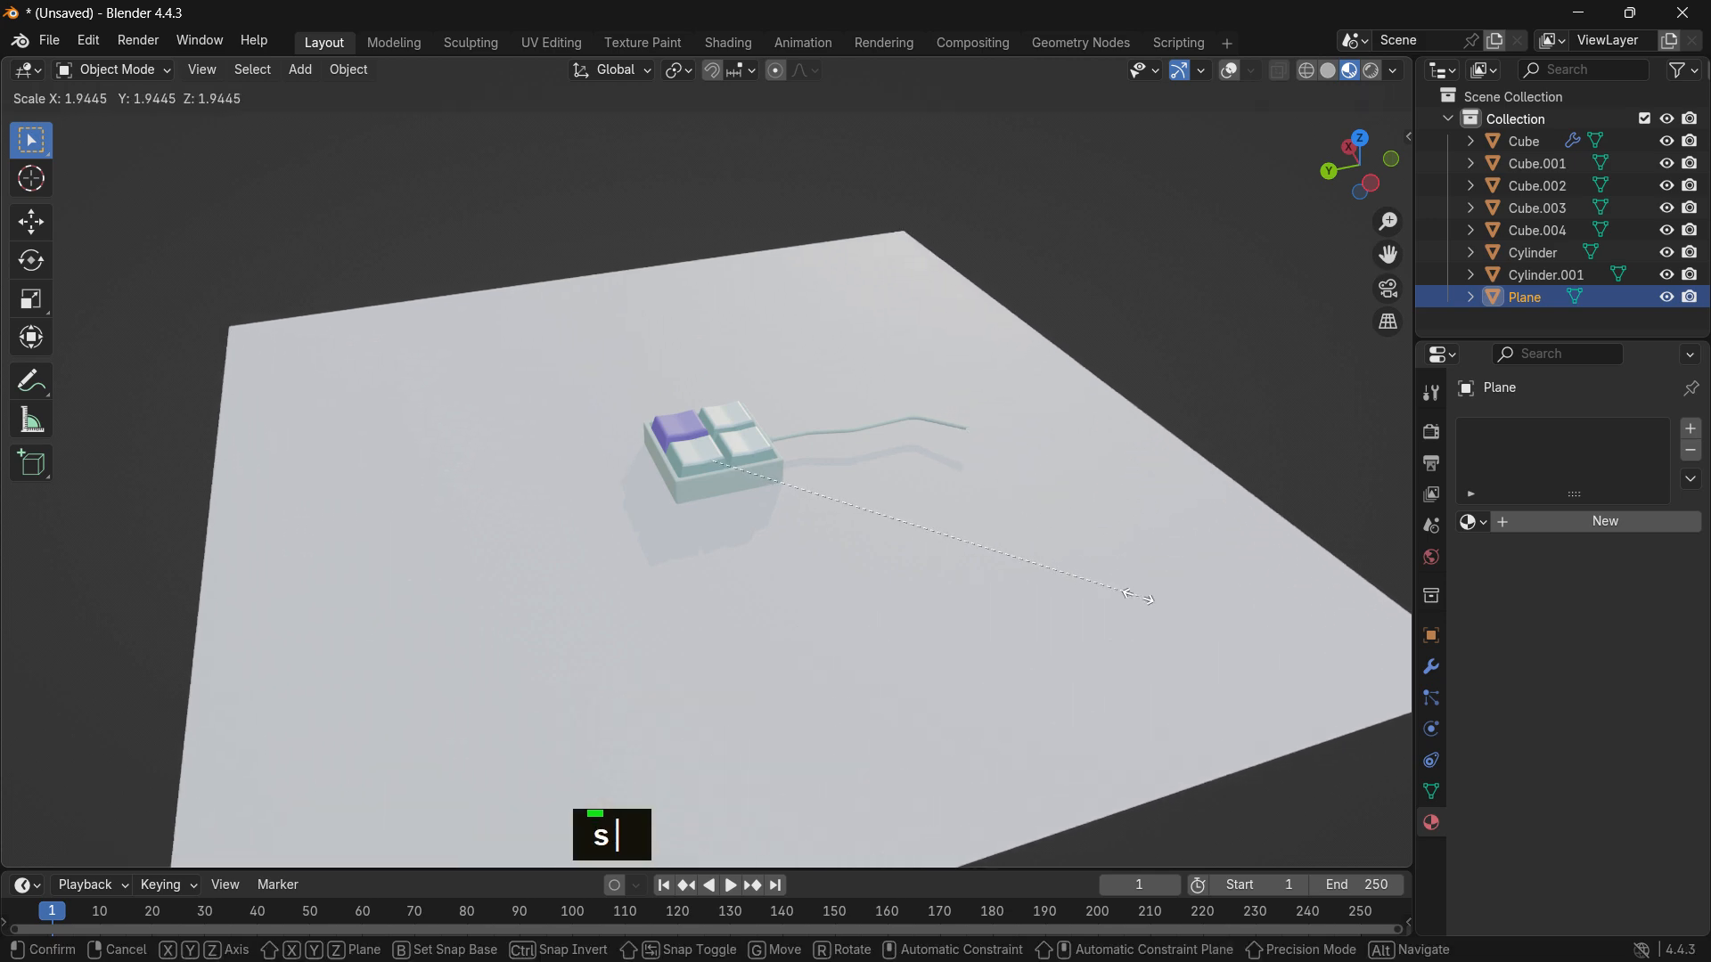
left_click(178, 720)
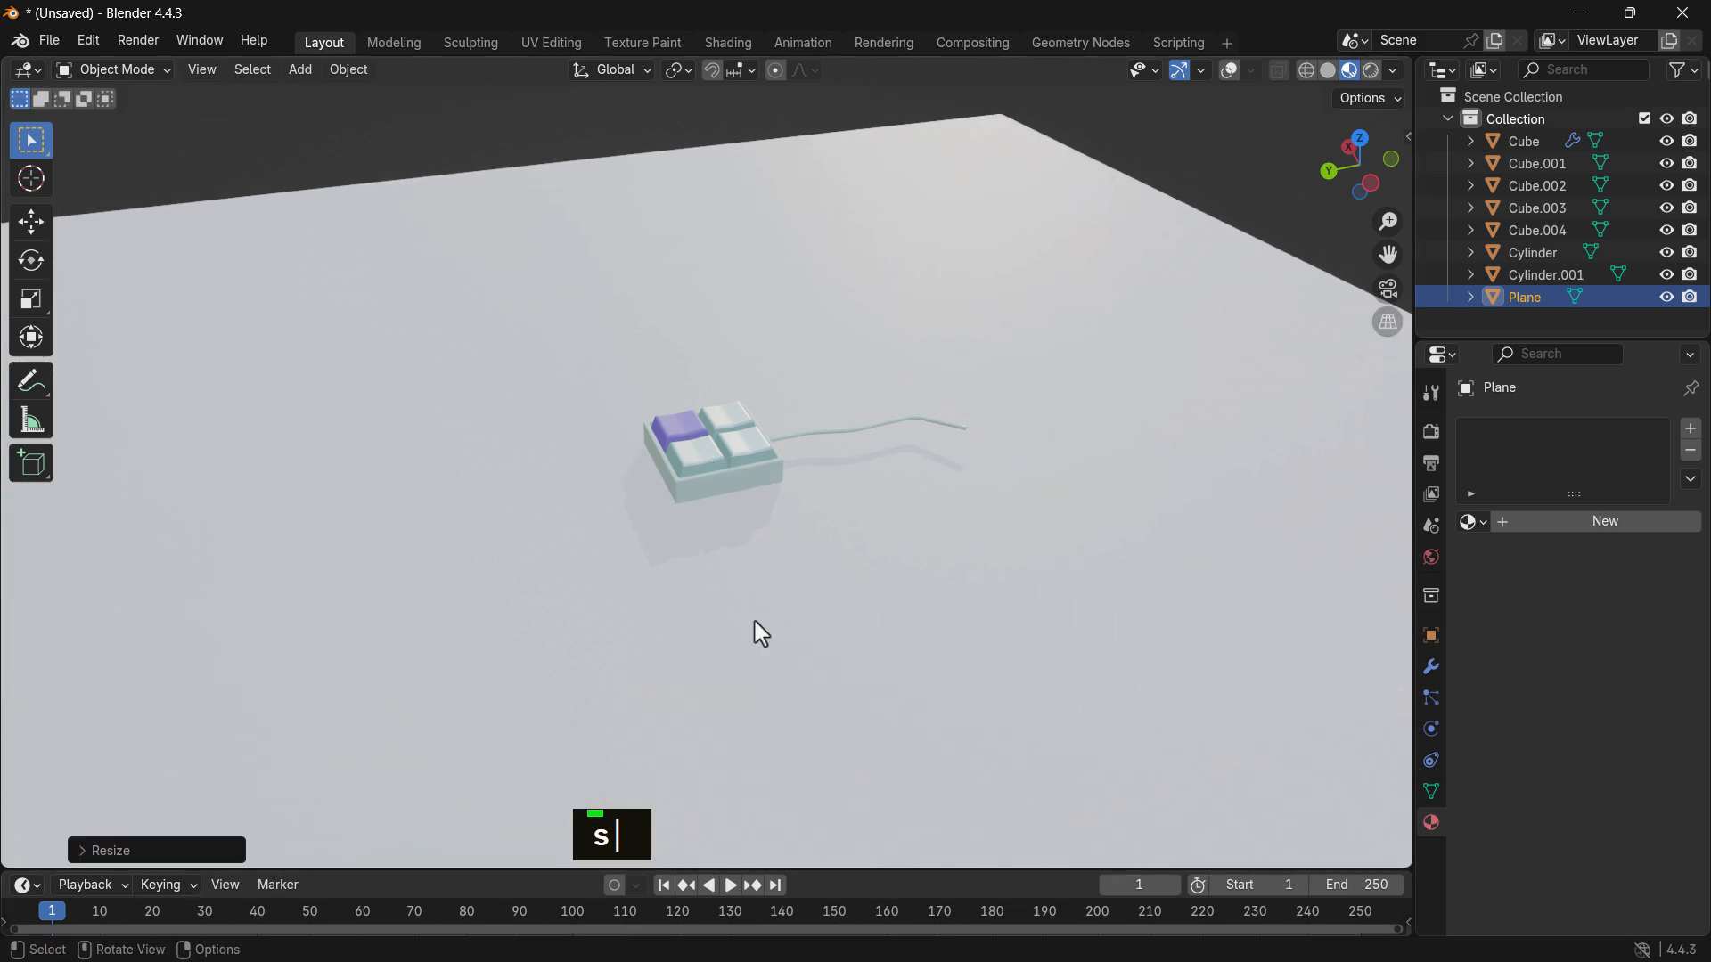
Step: Add a camera to the scene and enable the Camera to View lock
scroll(760, 431, "up", 5)
middle_click_drag(1034, 469, 833, 417, "shift")
scroll(853, 405, "down", 2)
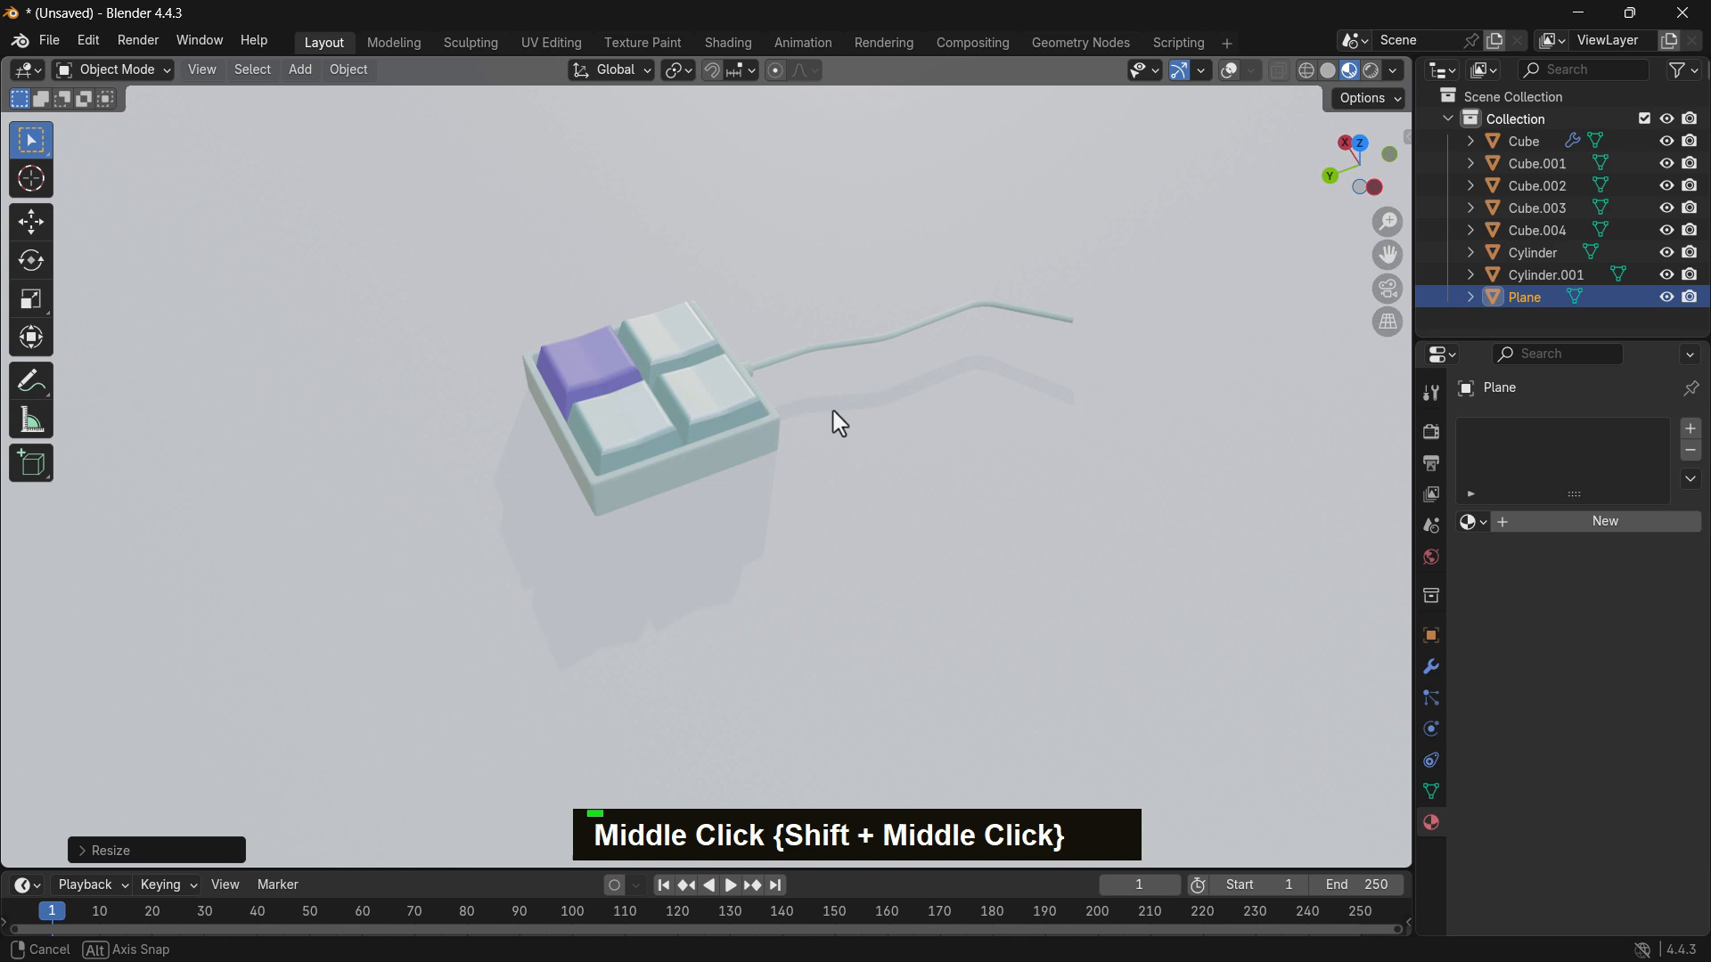
left_click(304, 72)
left_click(371, 414)
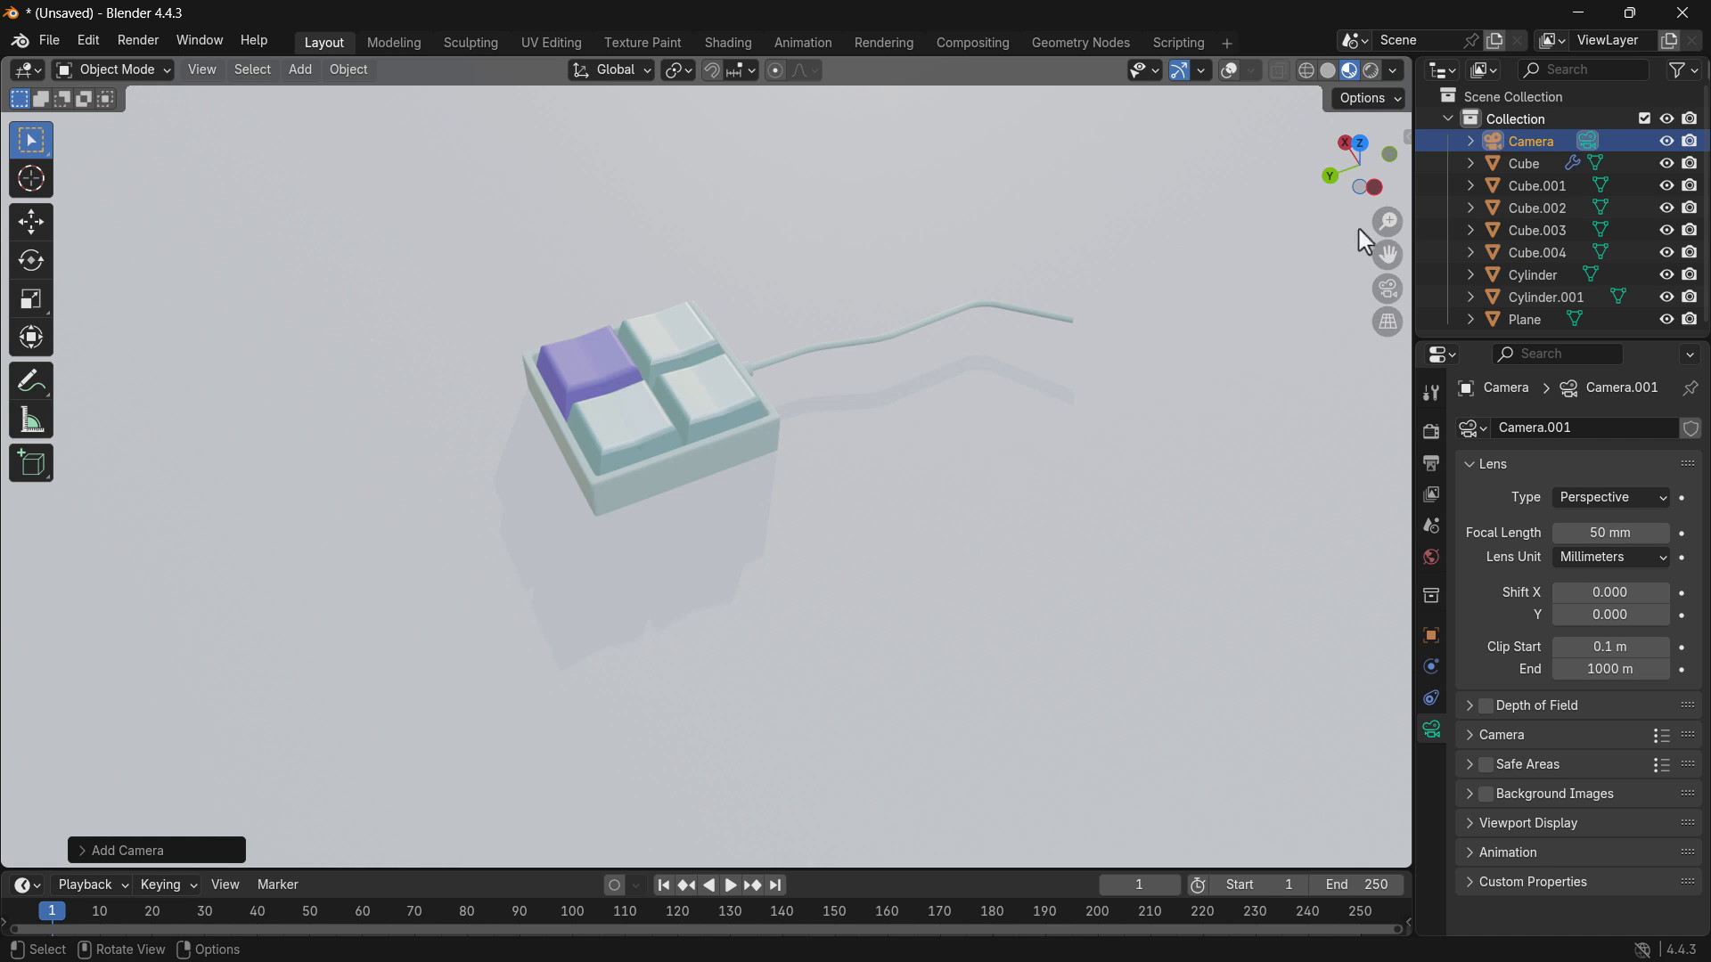
key("n")
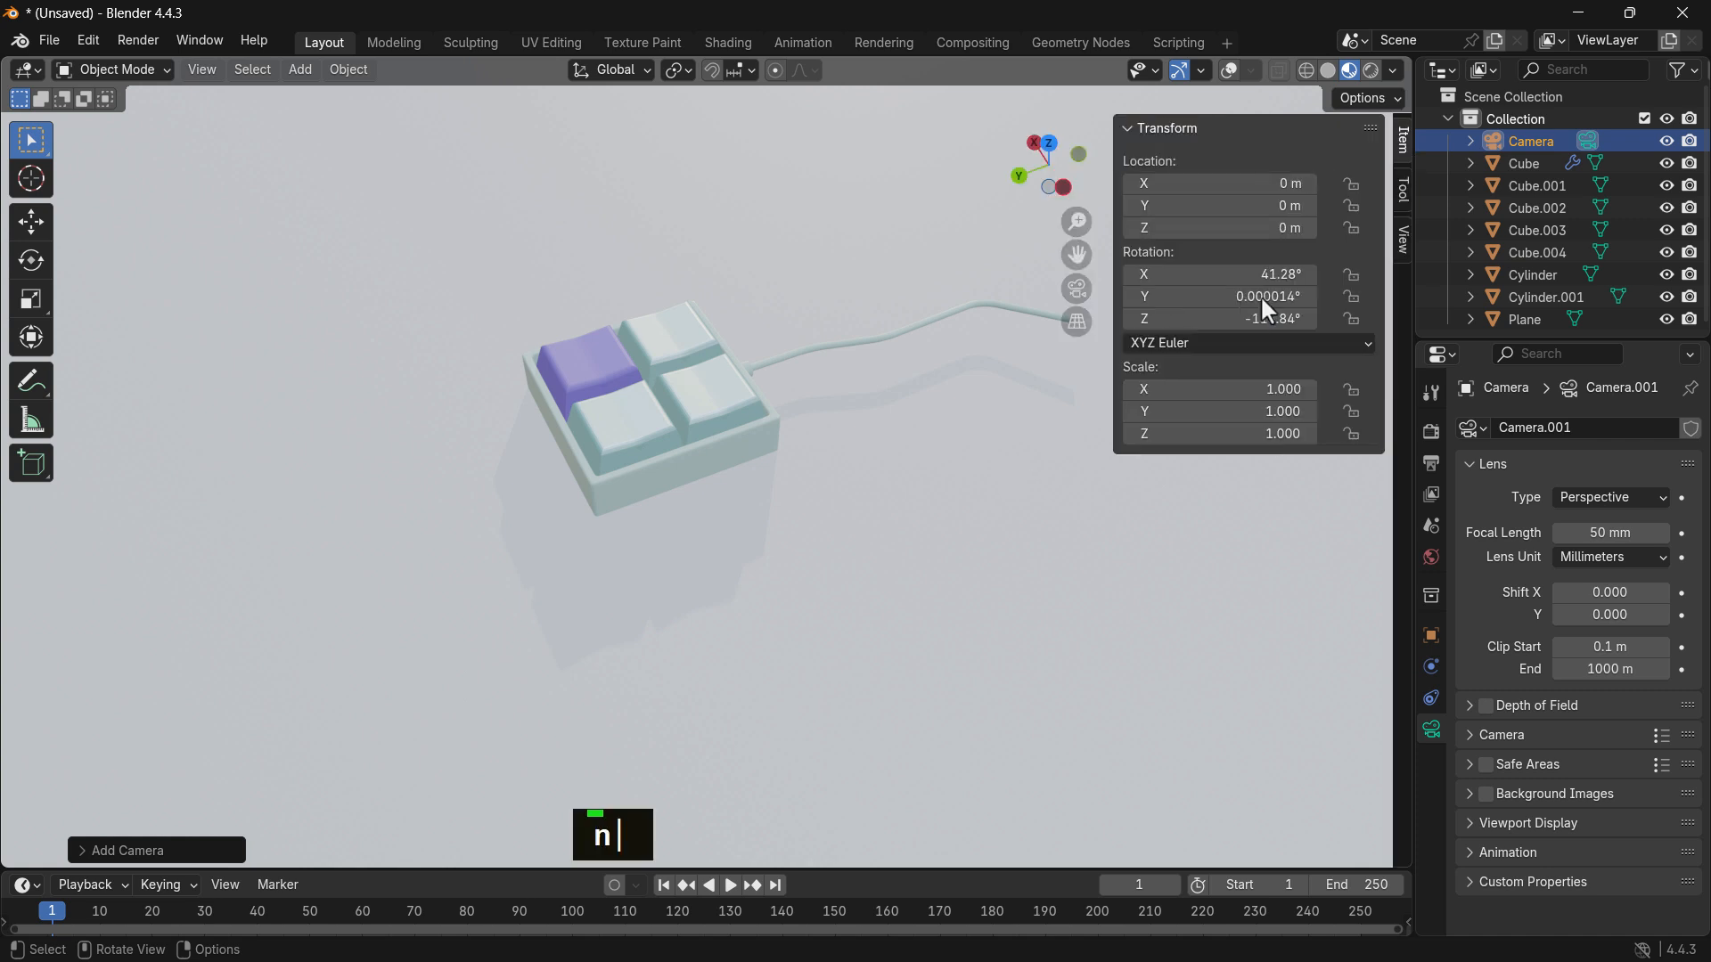
left_click(1401, 239)
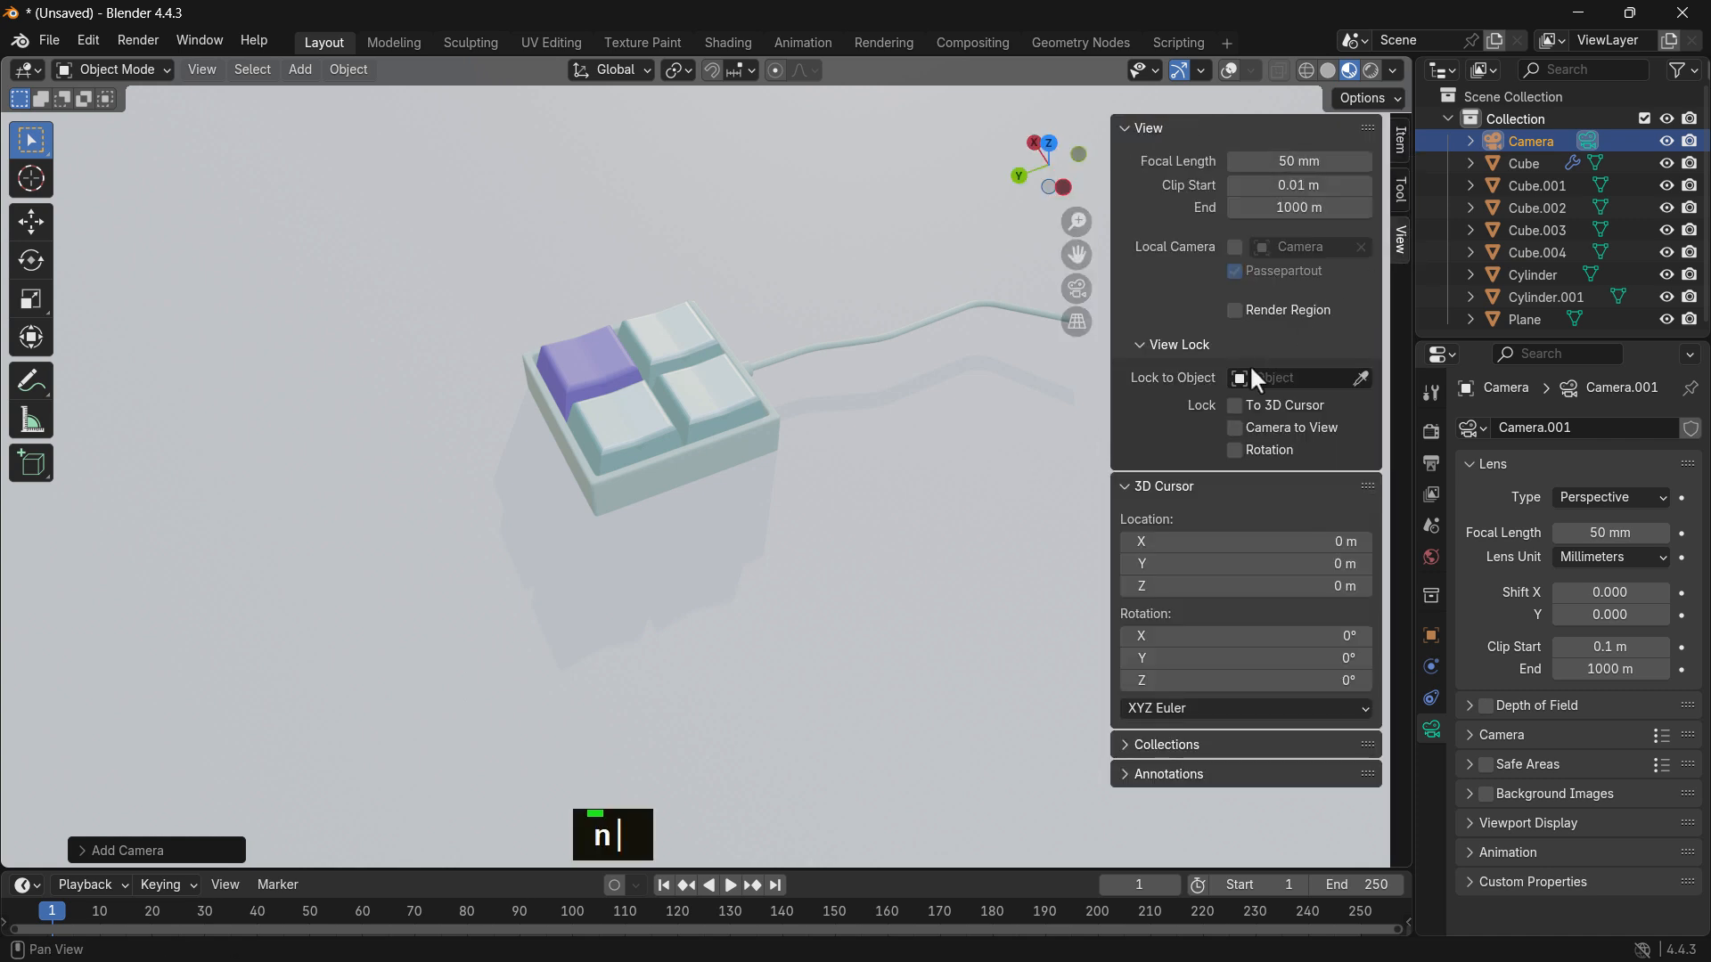
left_click(1236, 427)
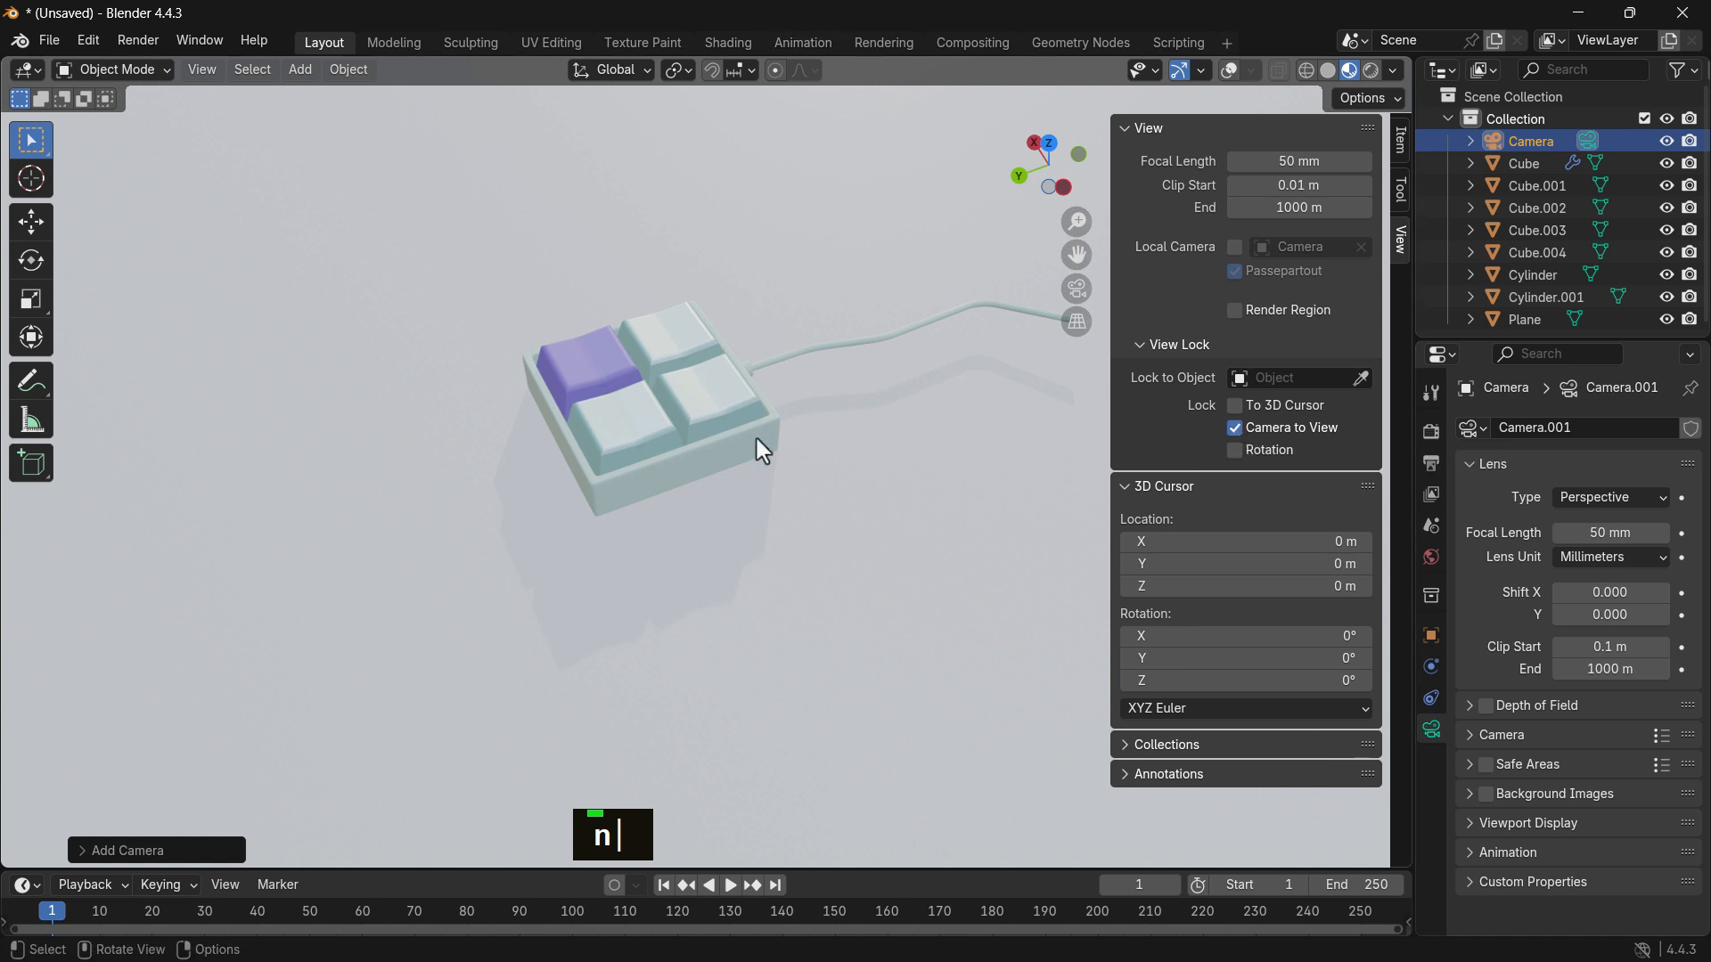
Step: Look through the camera, frame the keypad centrally from a slightly lower angle, and turn off the Camera to View lock
key("KP_0")
scroll(766, 455, "down", 3)
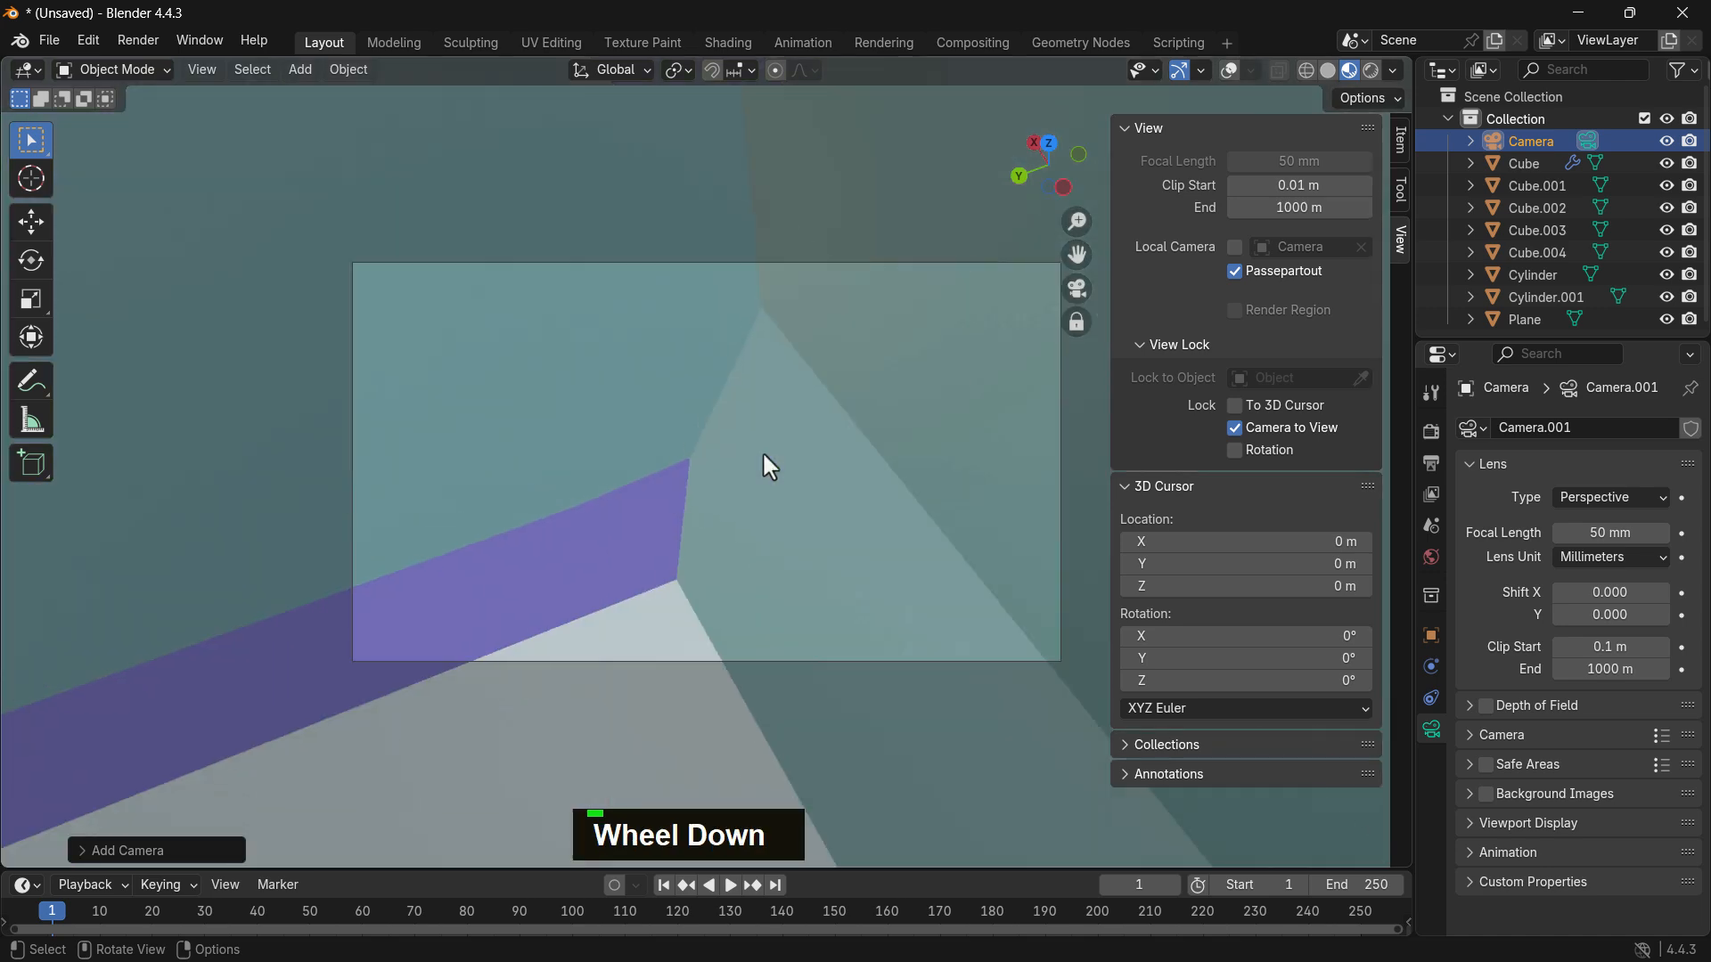
scroll(754, 454, "down", 6)
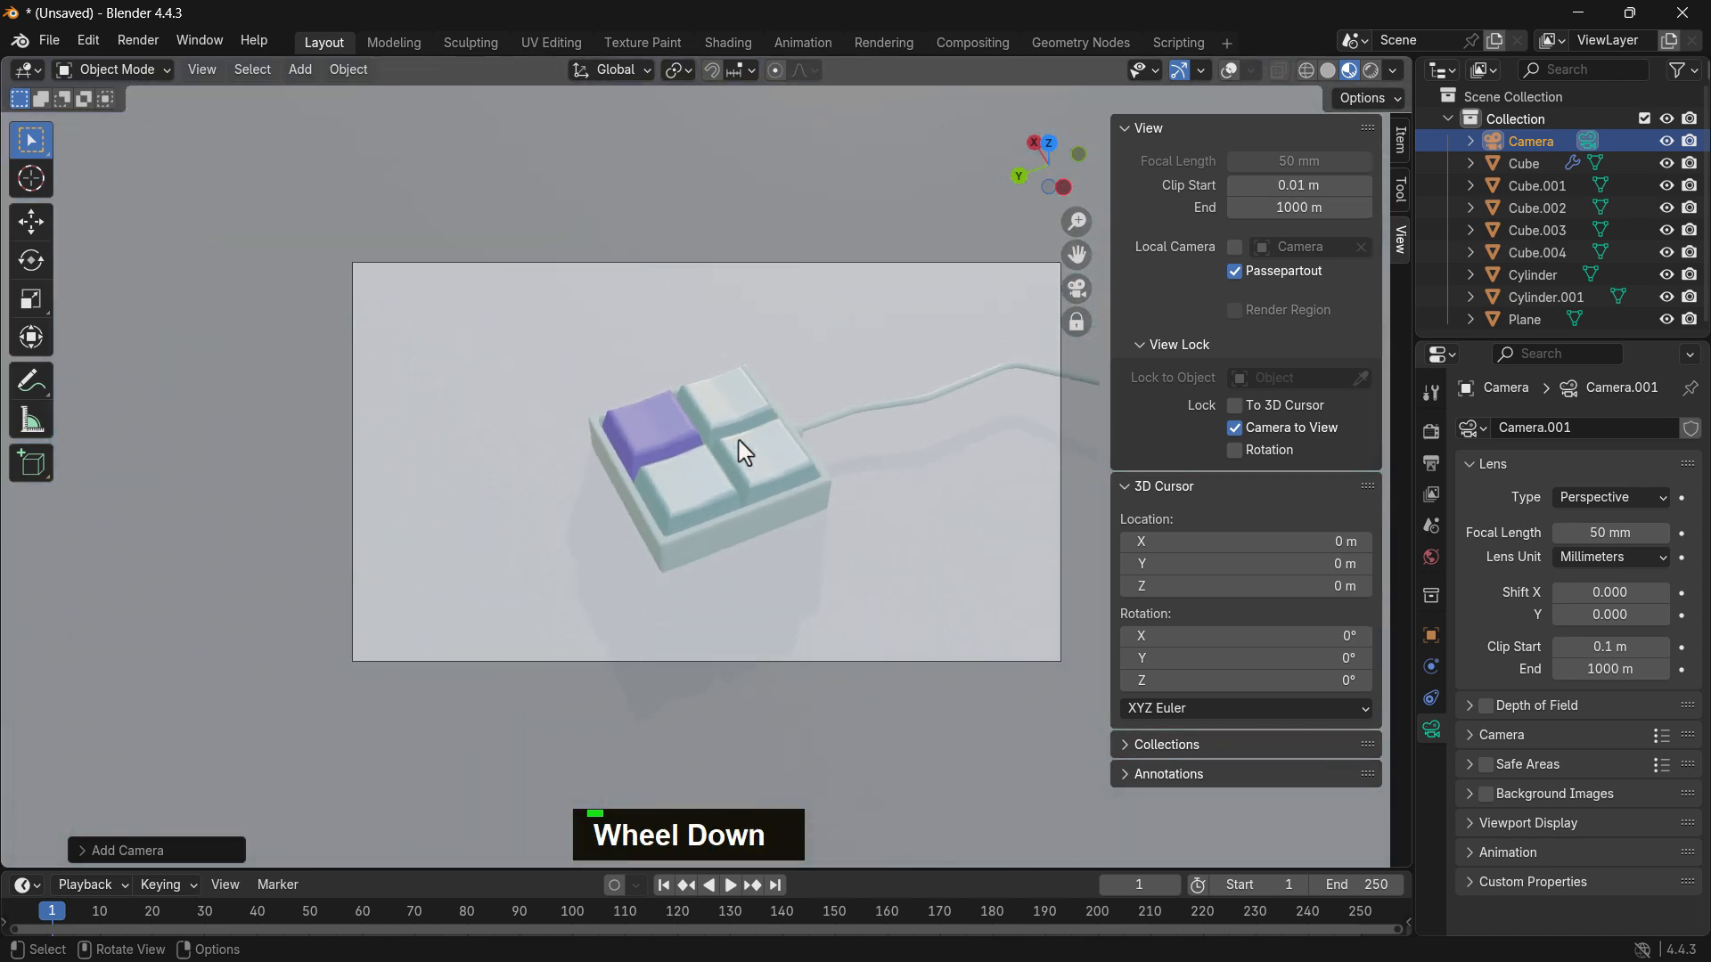
middle_click_drag(749, 450, 758, 416, "shift")
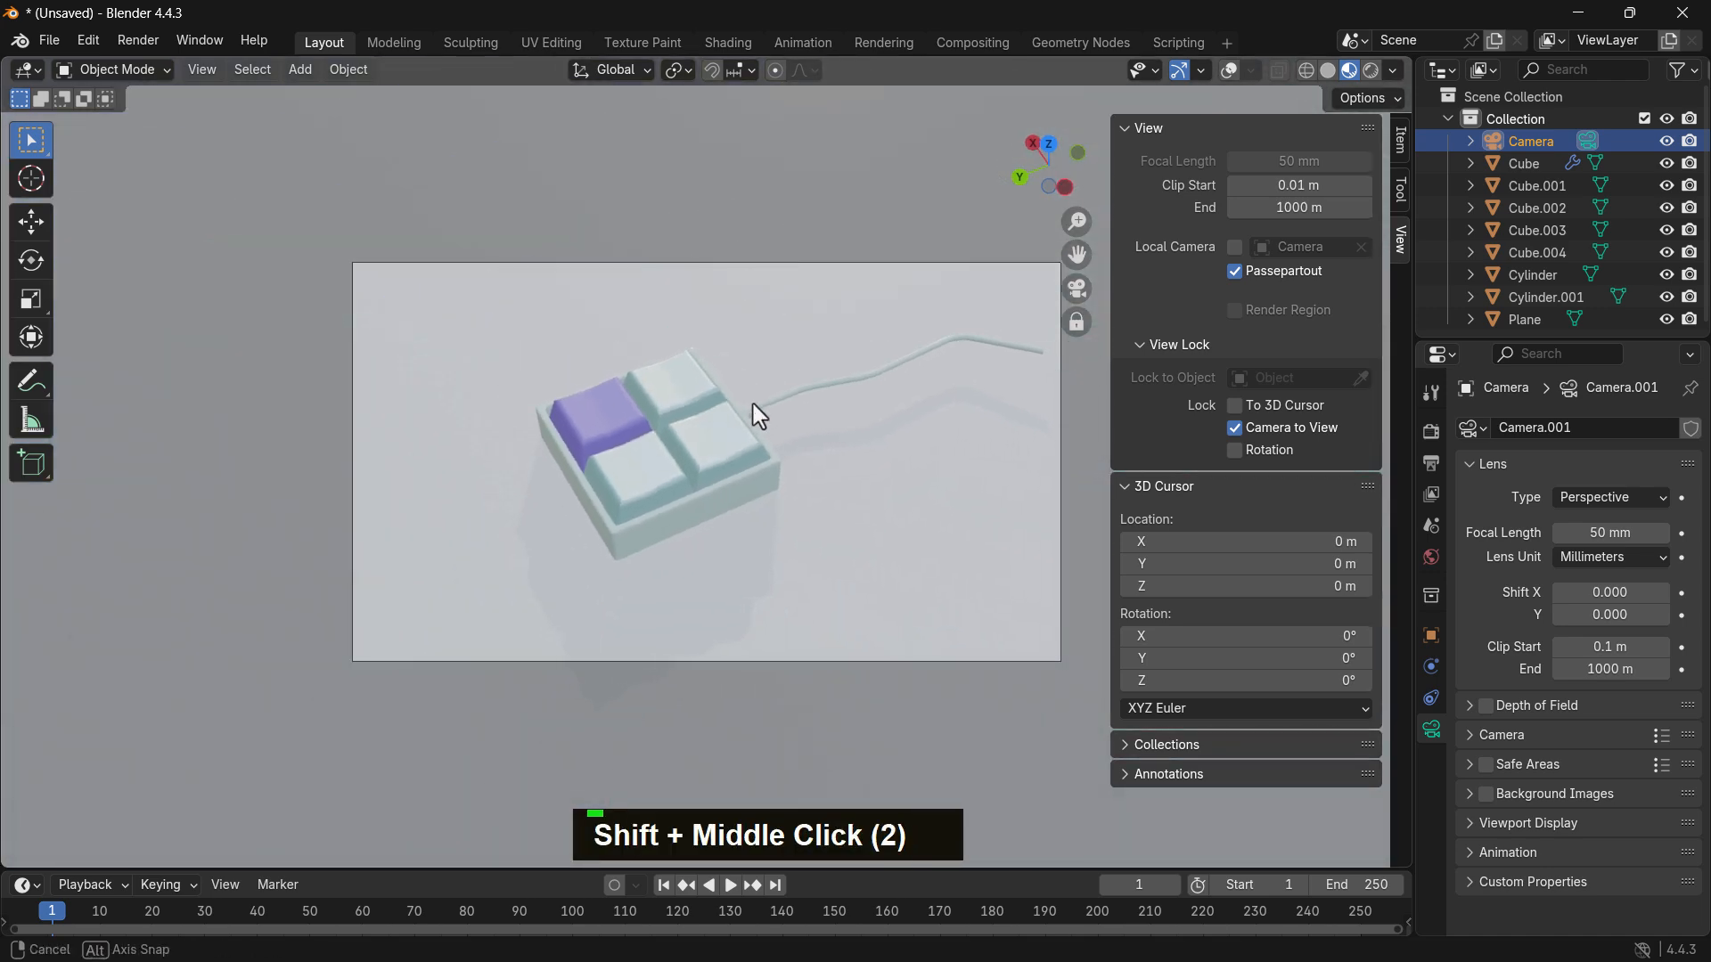
middle_click_drag(758, 416, 804, 388)
scroll(839, 437, "up", 2)
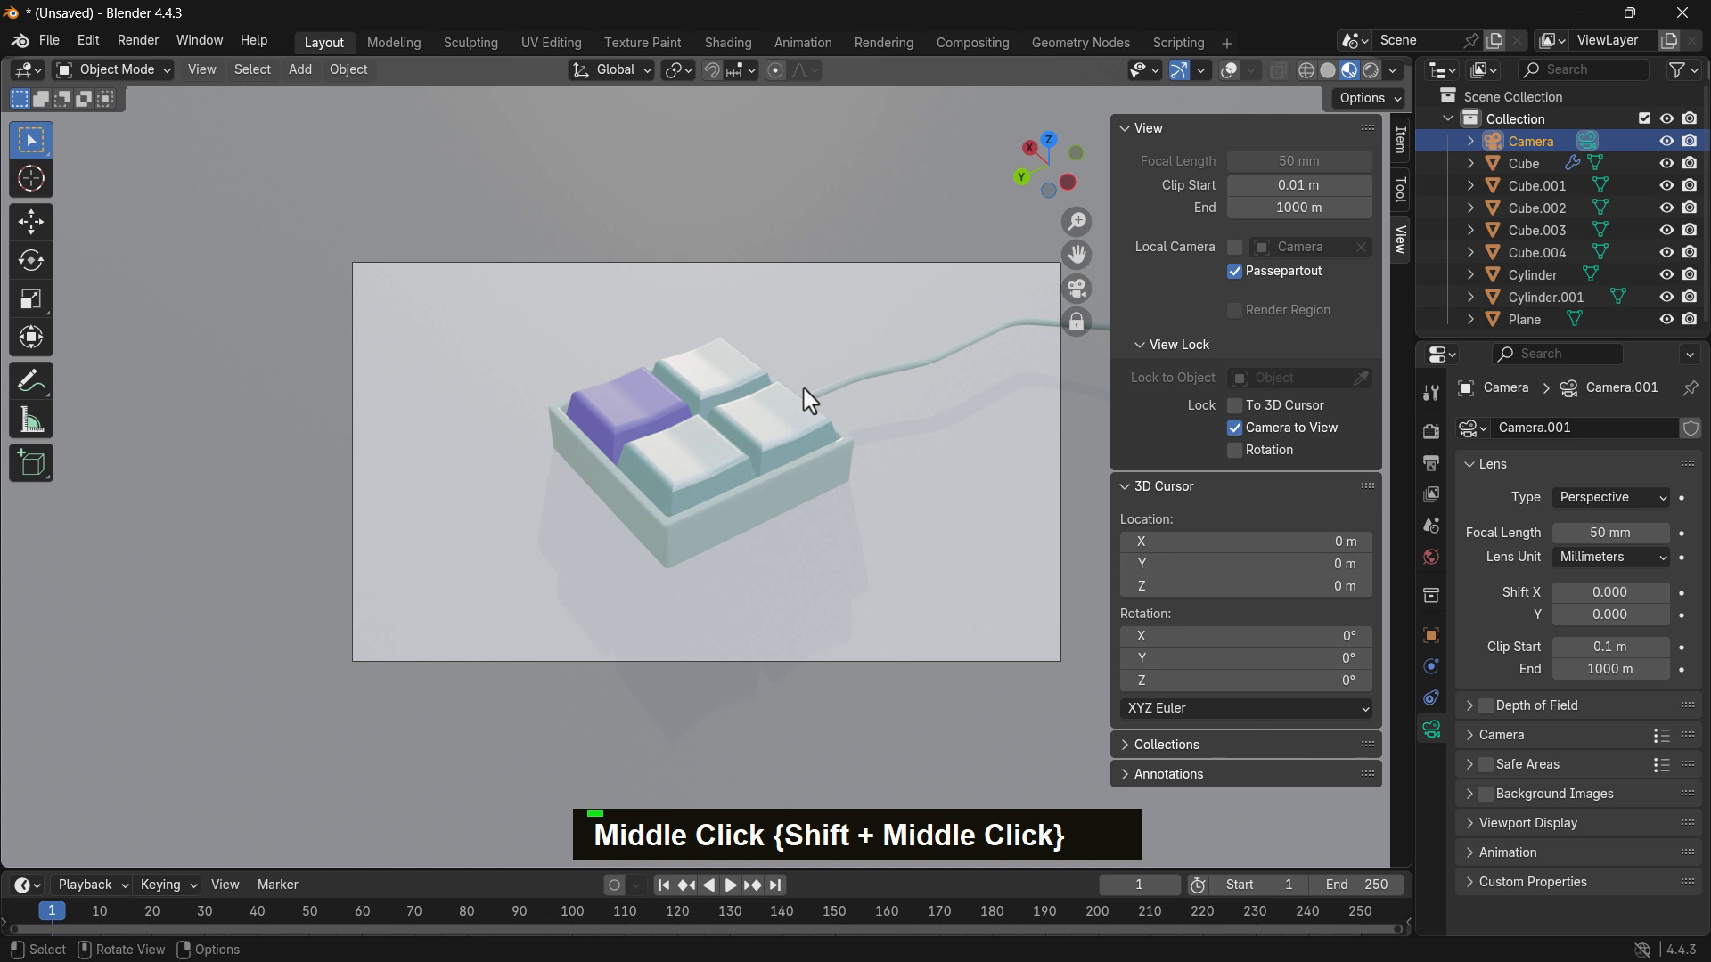
left_click(1235, 428)
Step: Add an area light to the scene
left_click(666, 138)
scroll(746, 275, "down", 2)
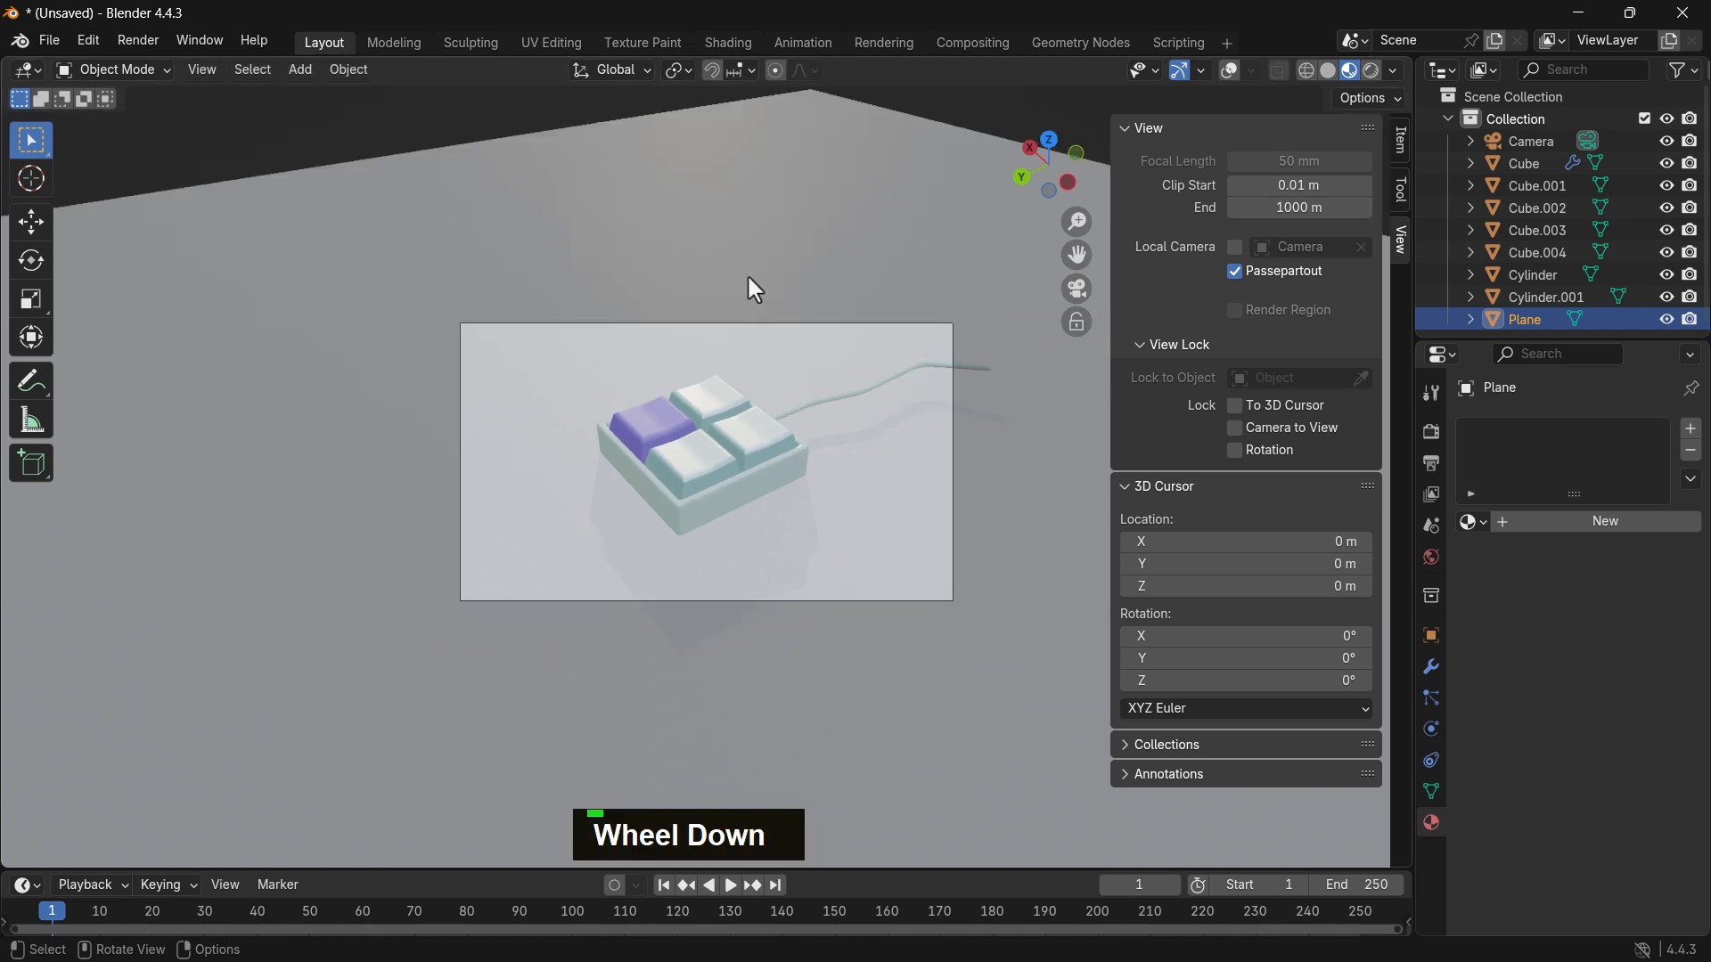
scroll(869, 341, "up", 1)
middle_click_drag(872, 324, 807, 319, "shift")
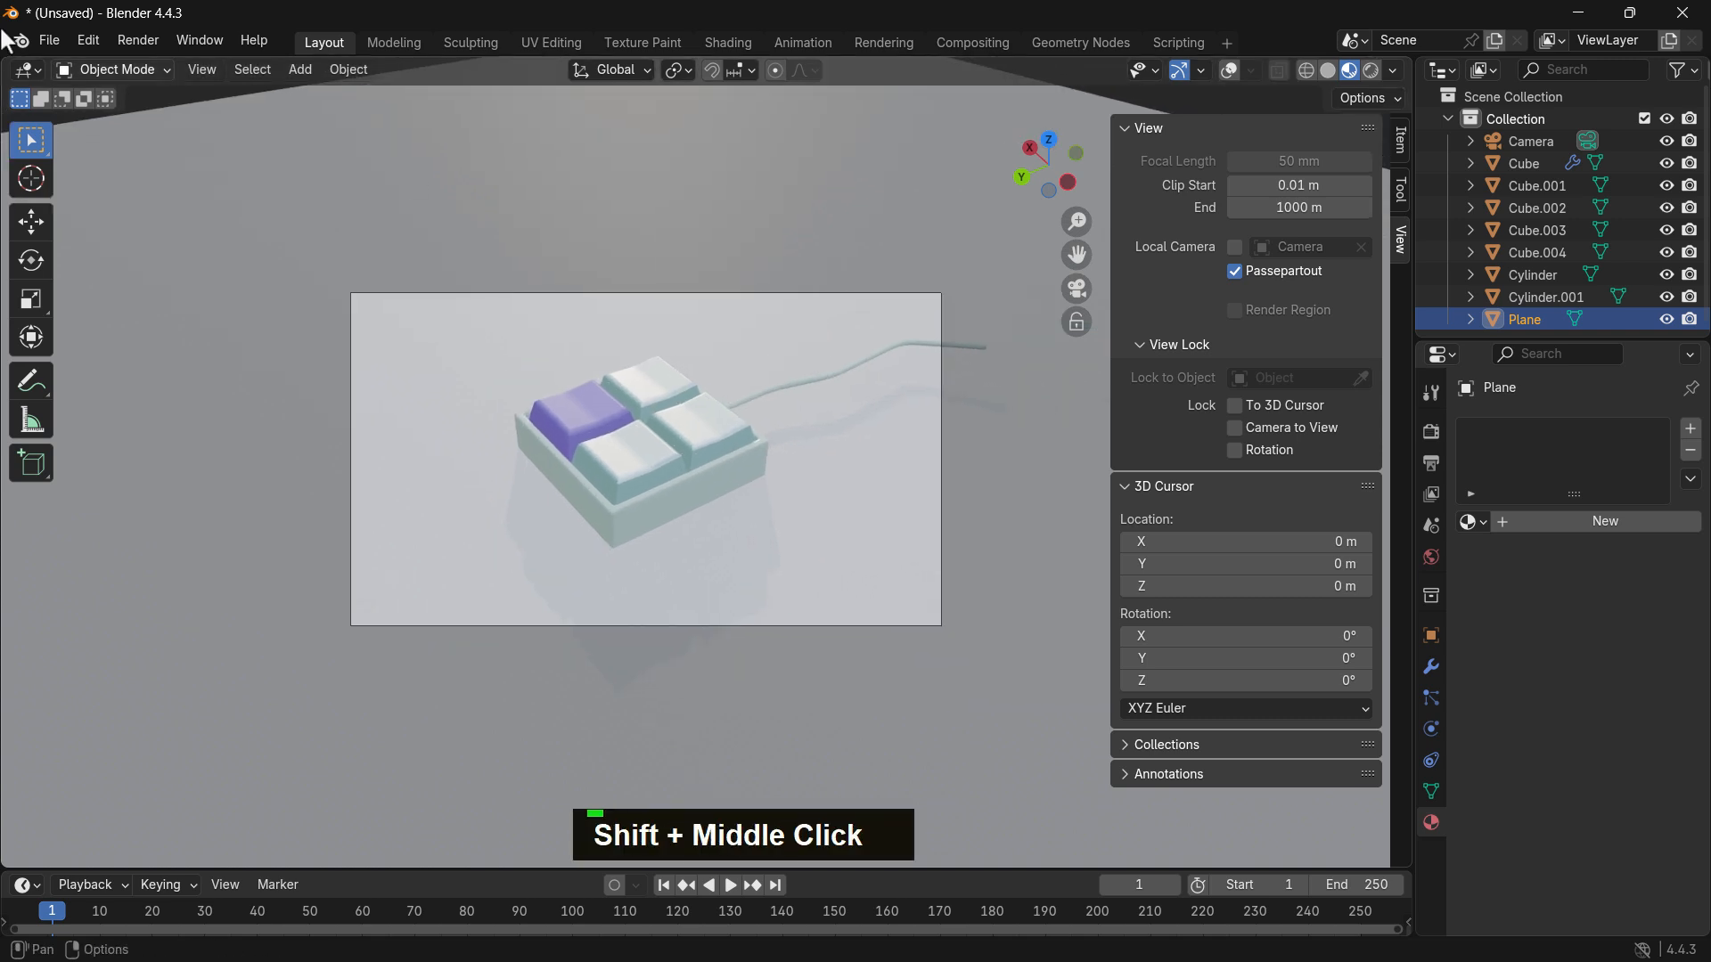
left_click(294, 73)
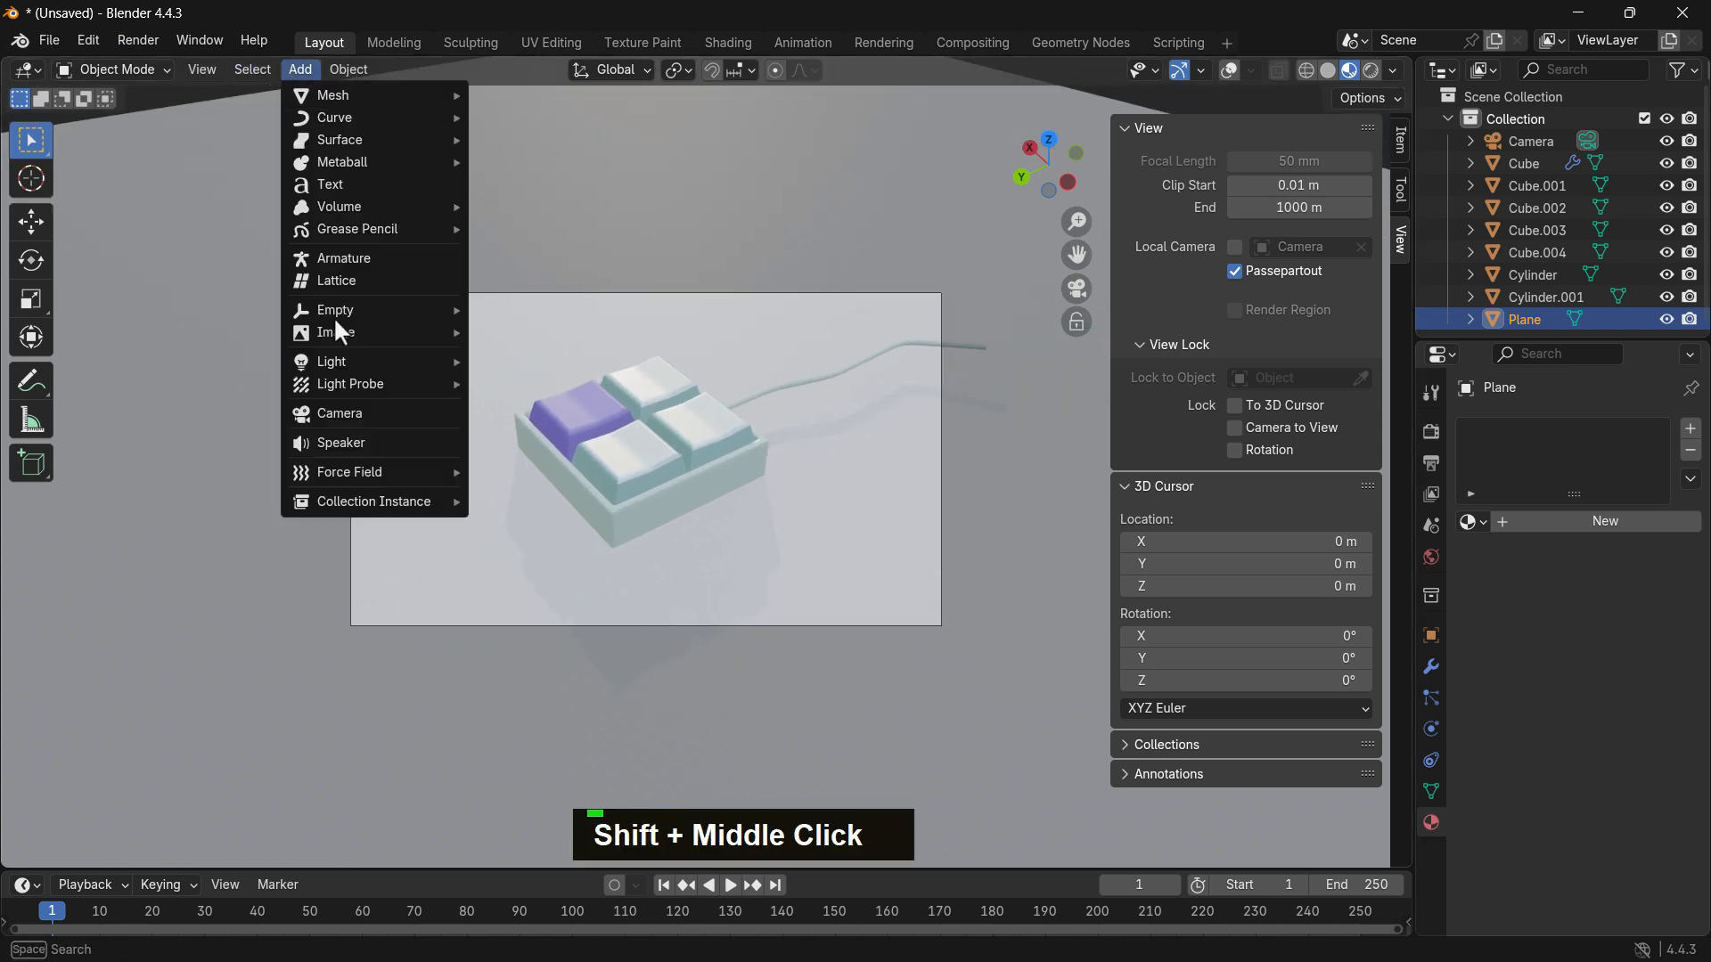
mouse_move(393, 361)
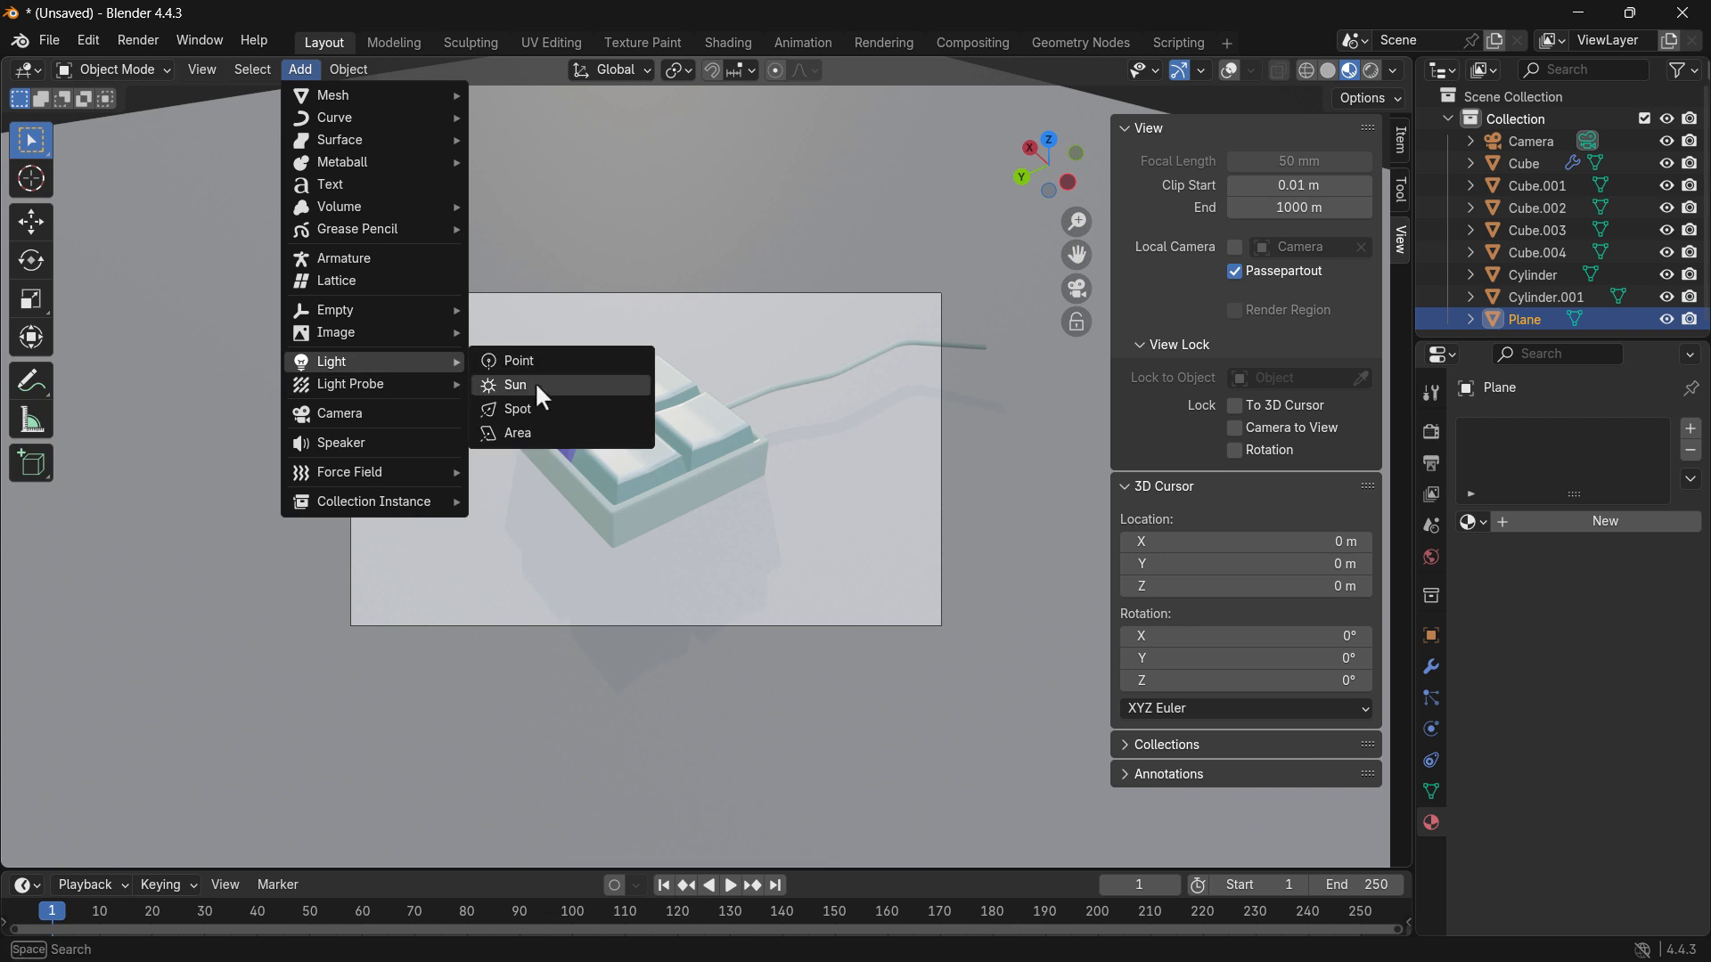
left_click(549, 432)
Step: Raise the area light about 6.5 m along the Z axis so it hangs above the keypad
scroll(934, 431, "down", 3)
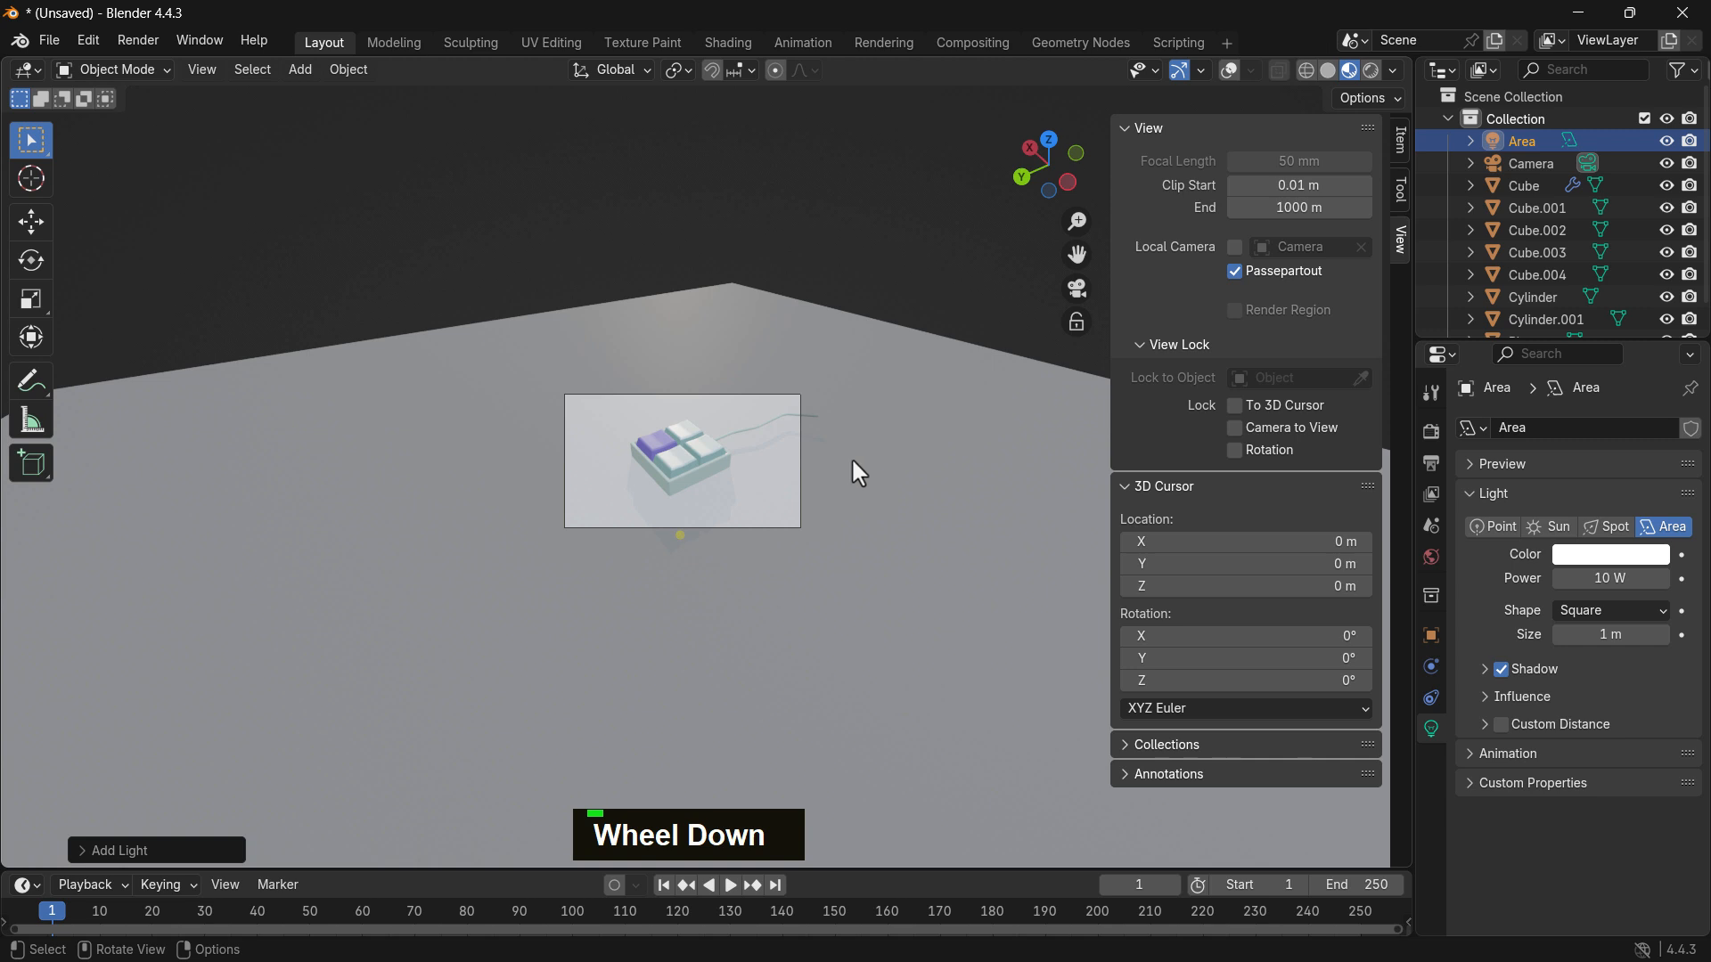
middle_click_drag(859, 473, 802, 412)
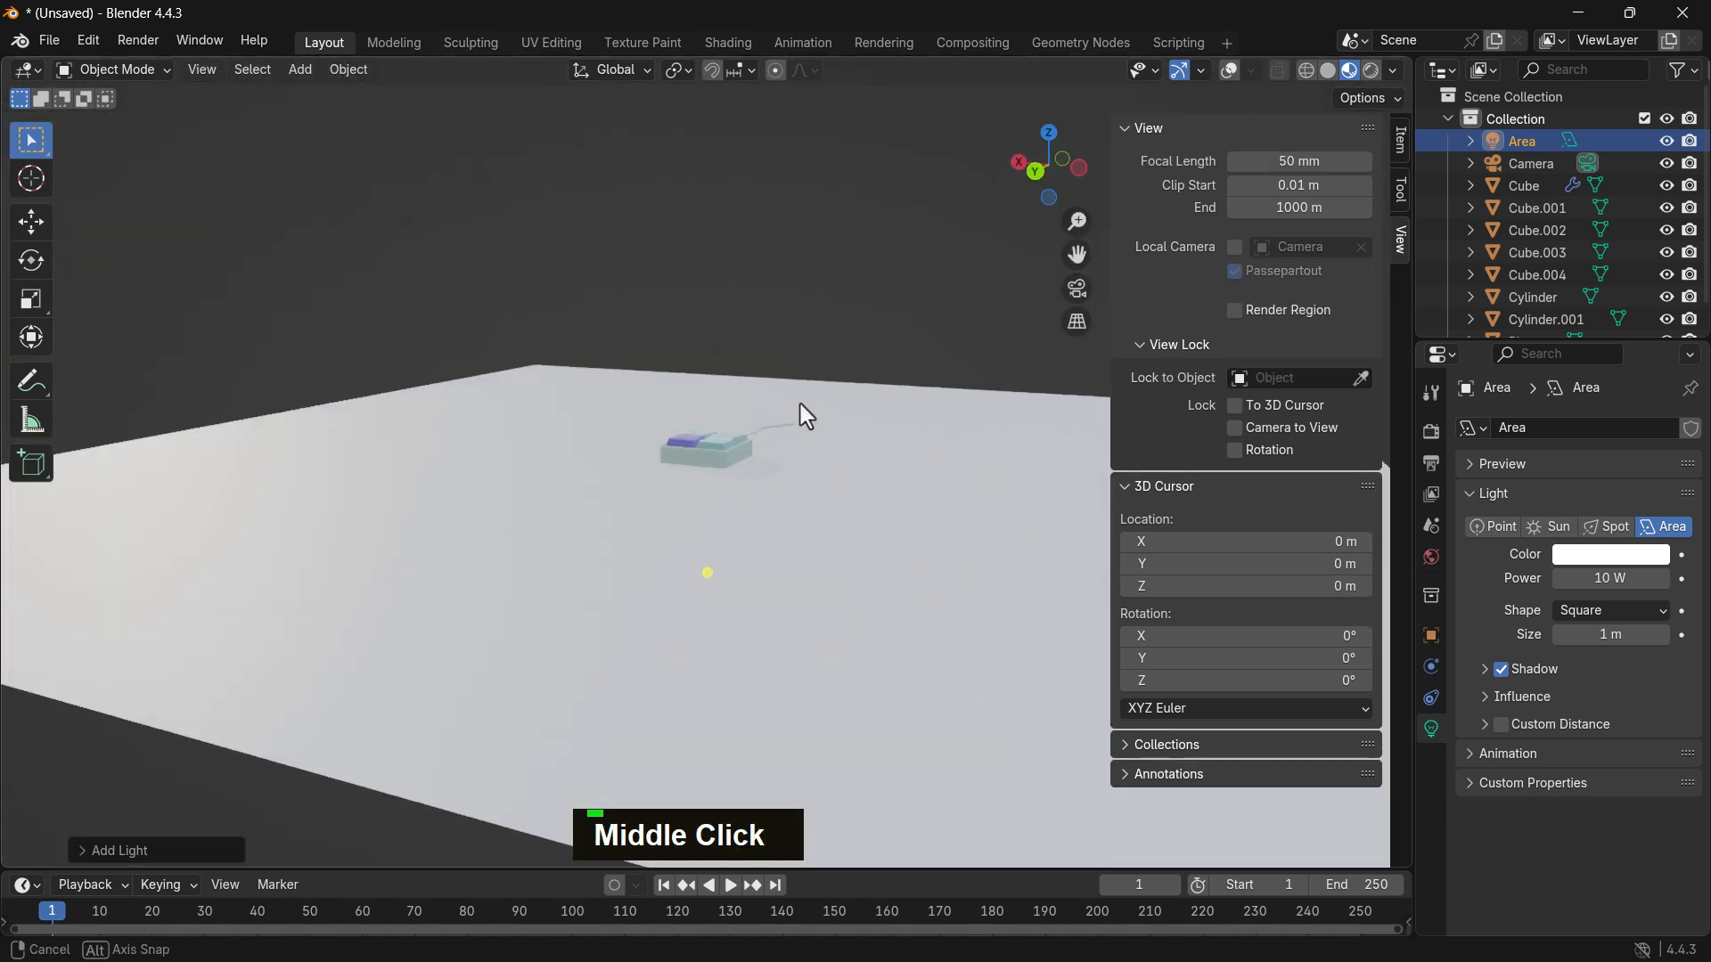
scroll(641, 401, "up", 2)
scroll(733, 453, "down", 3)
scroll(814, 478, "up", 2)
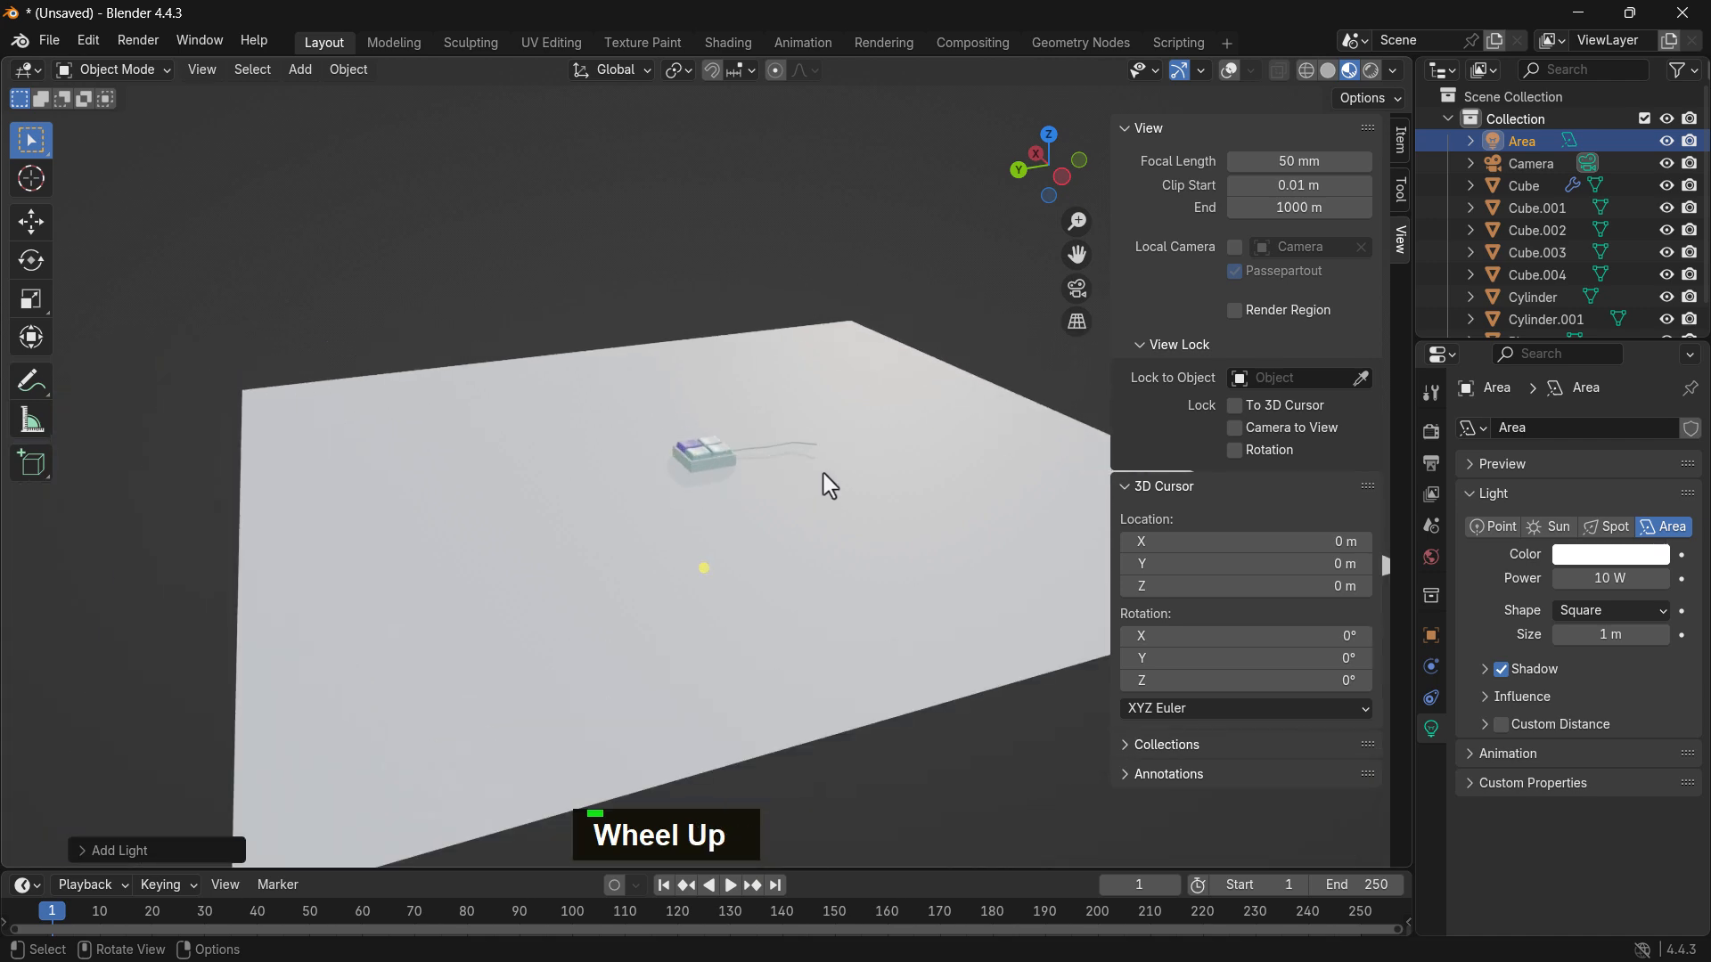
key("g")
key("z")
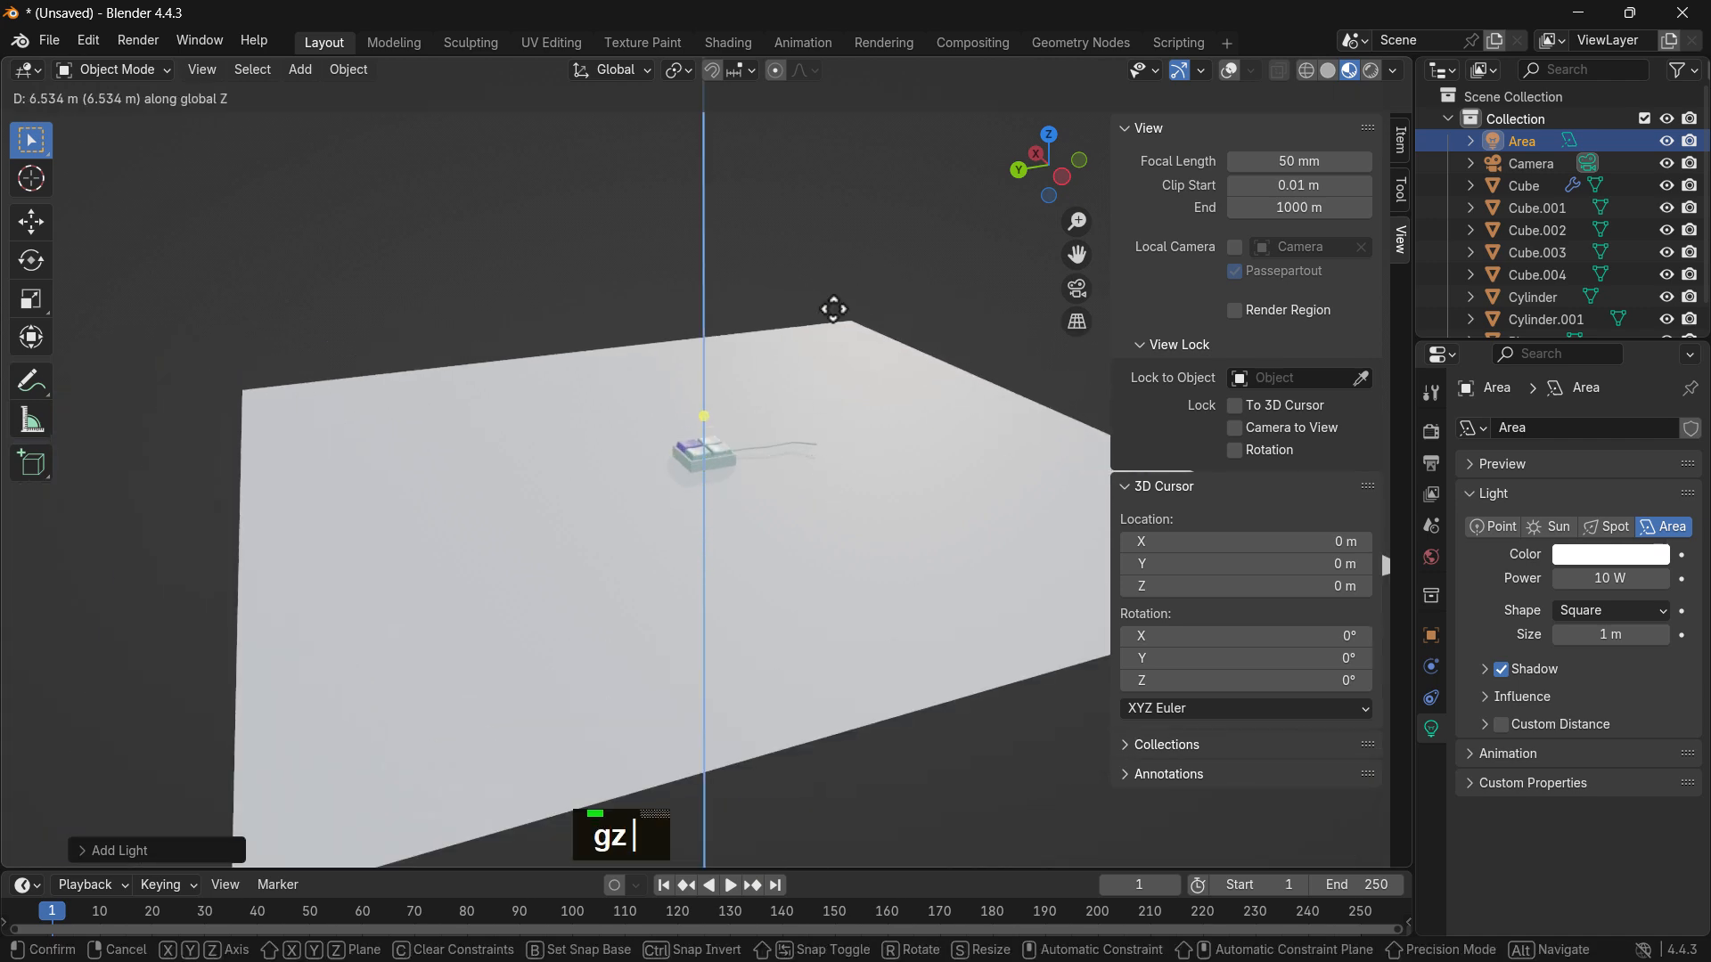
left_click(832, 297)
Step: Set the area light's power to 14.4 W and its size to 2.1 m
scroll(784, 402, "up", 5)
scroll(782, 401, "down", 1)
middle_click_drag(768, 338, 763, 374, "shift")
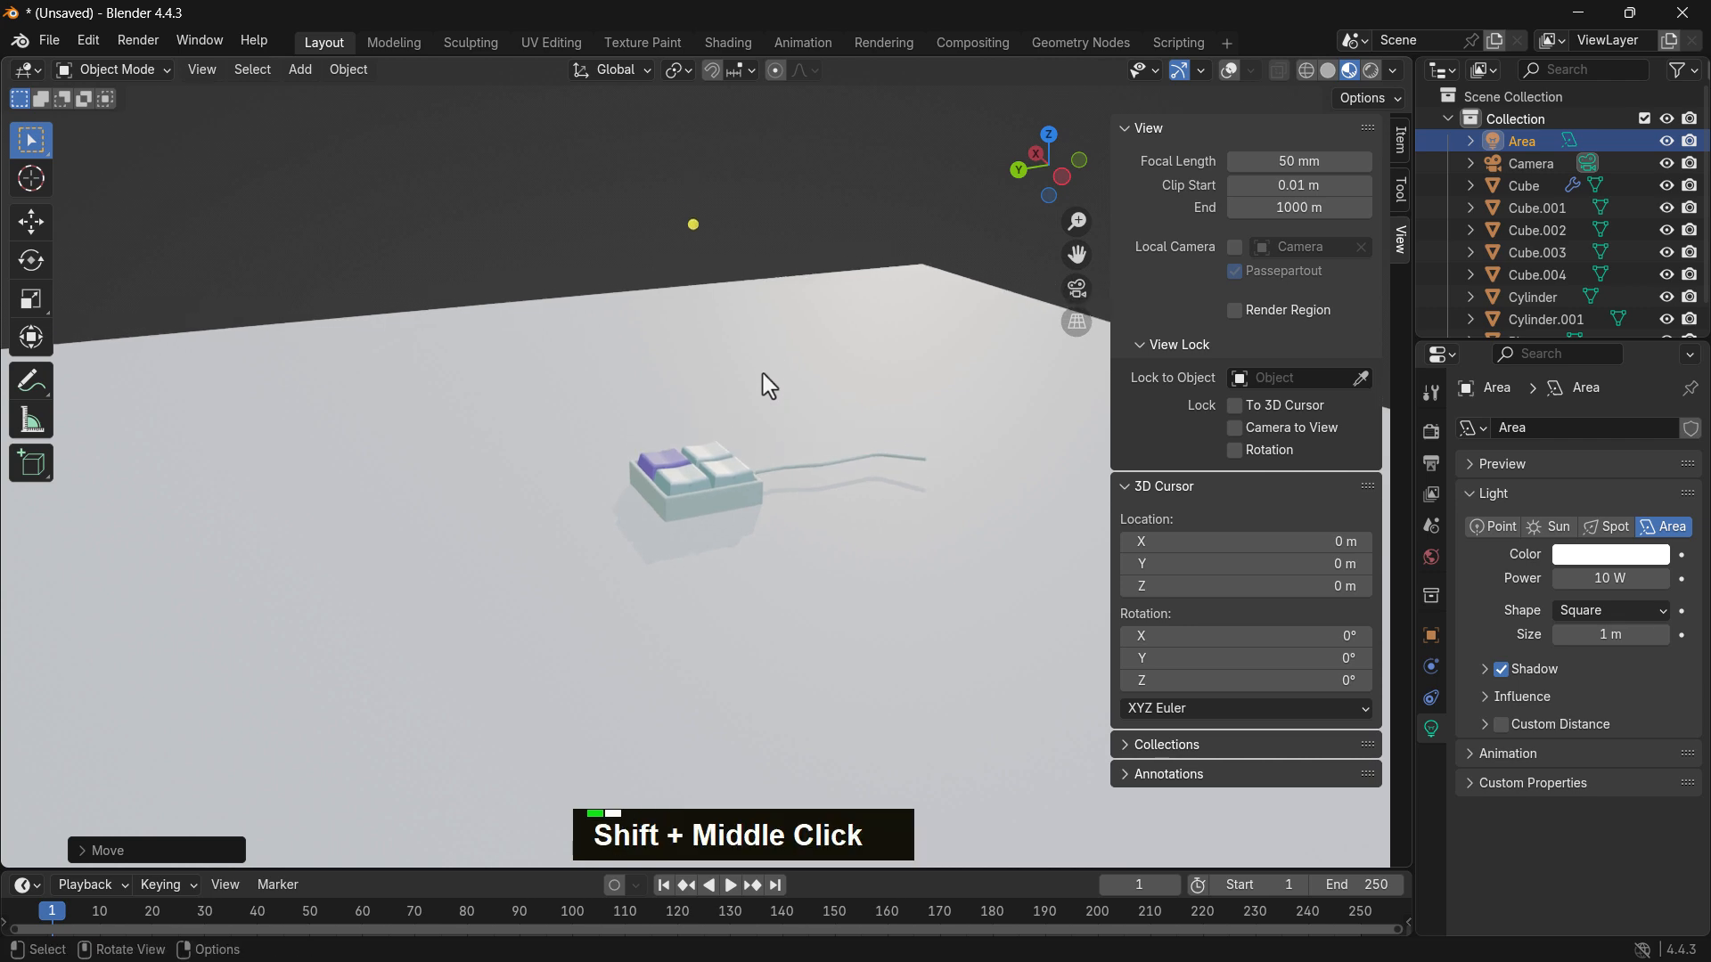
double_click(1609, 613)
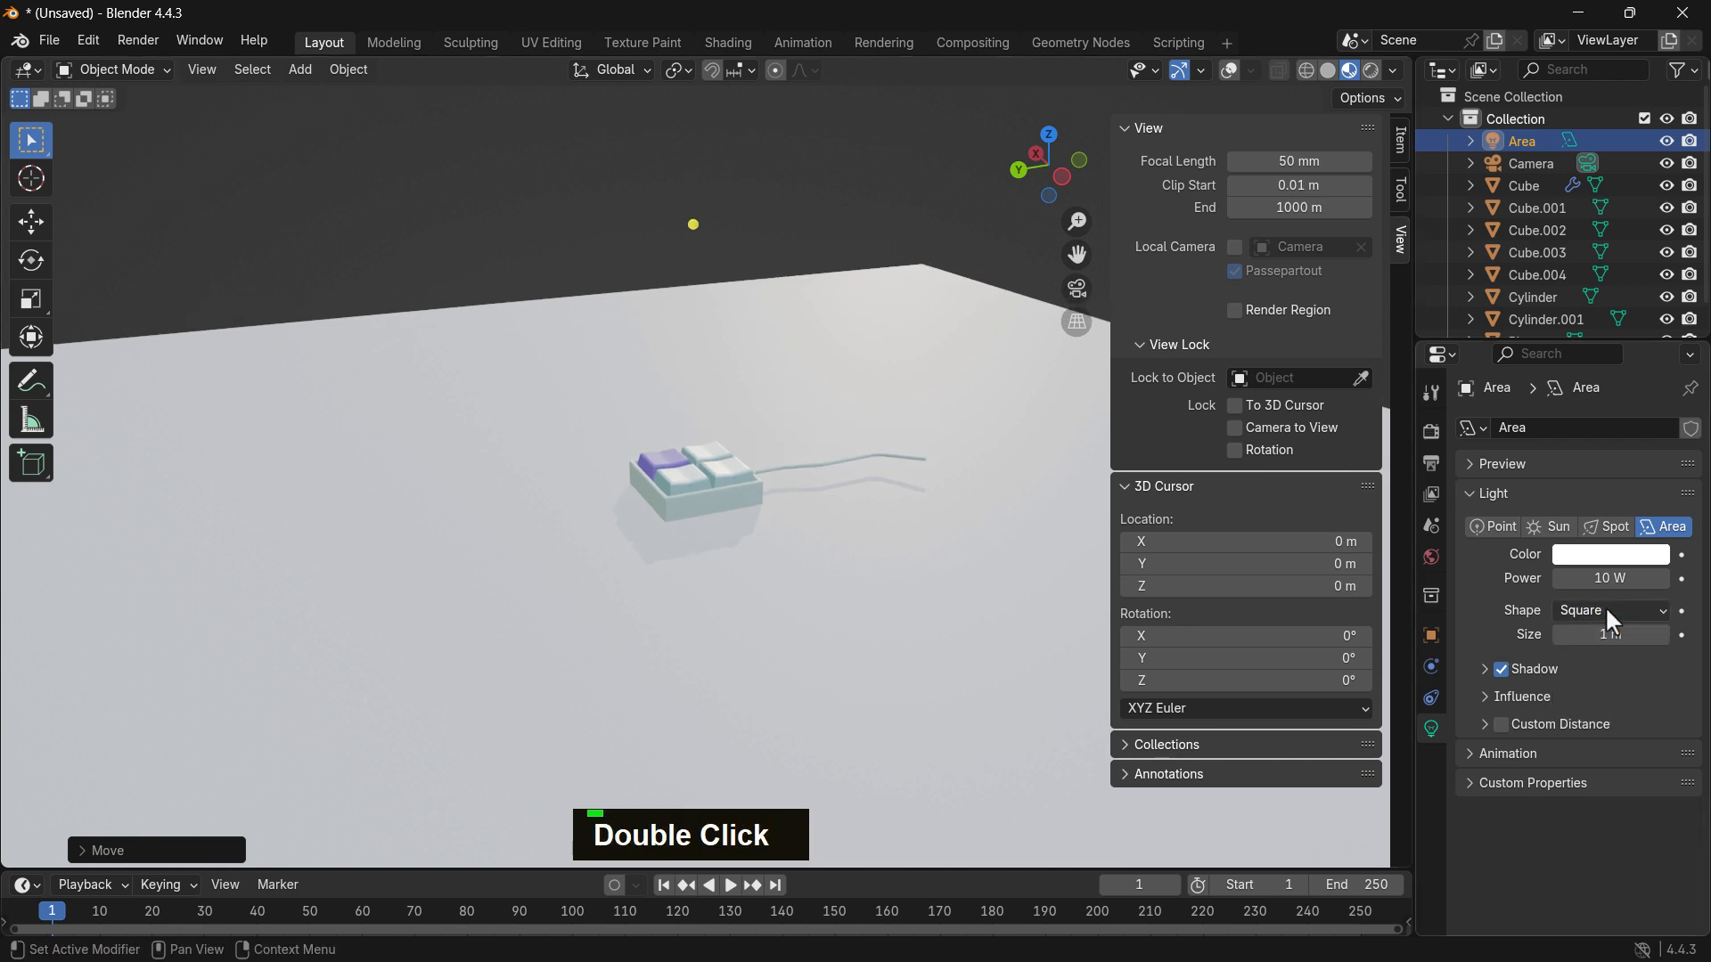
left_click_drag(1607, 579, 1624, 635)
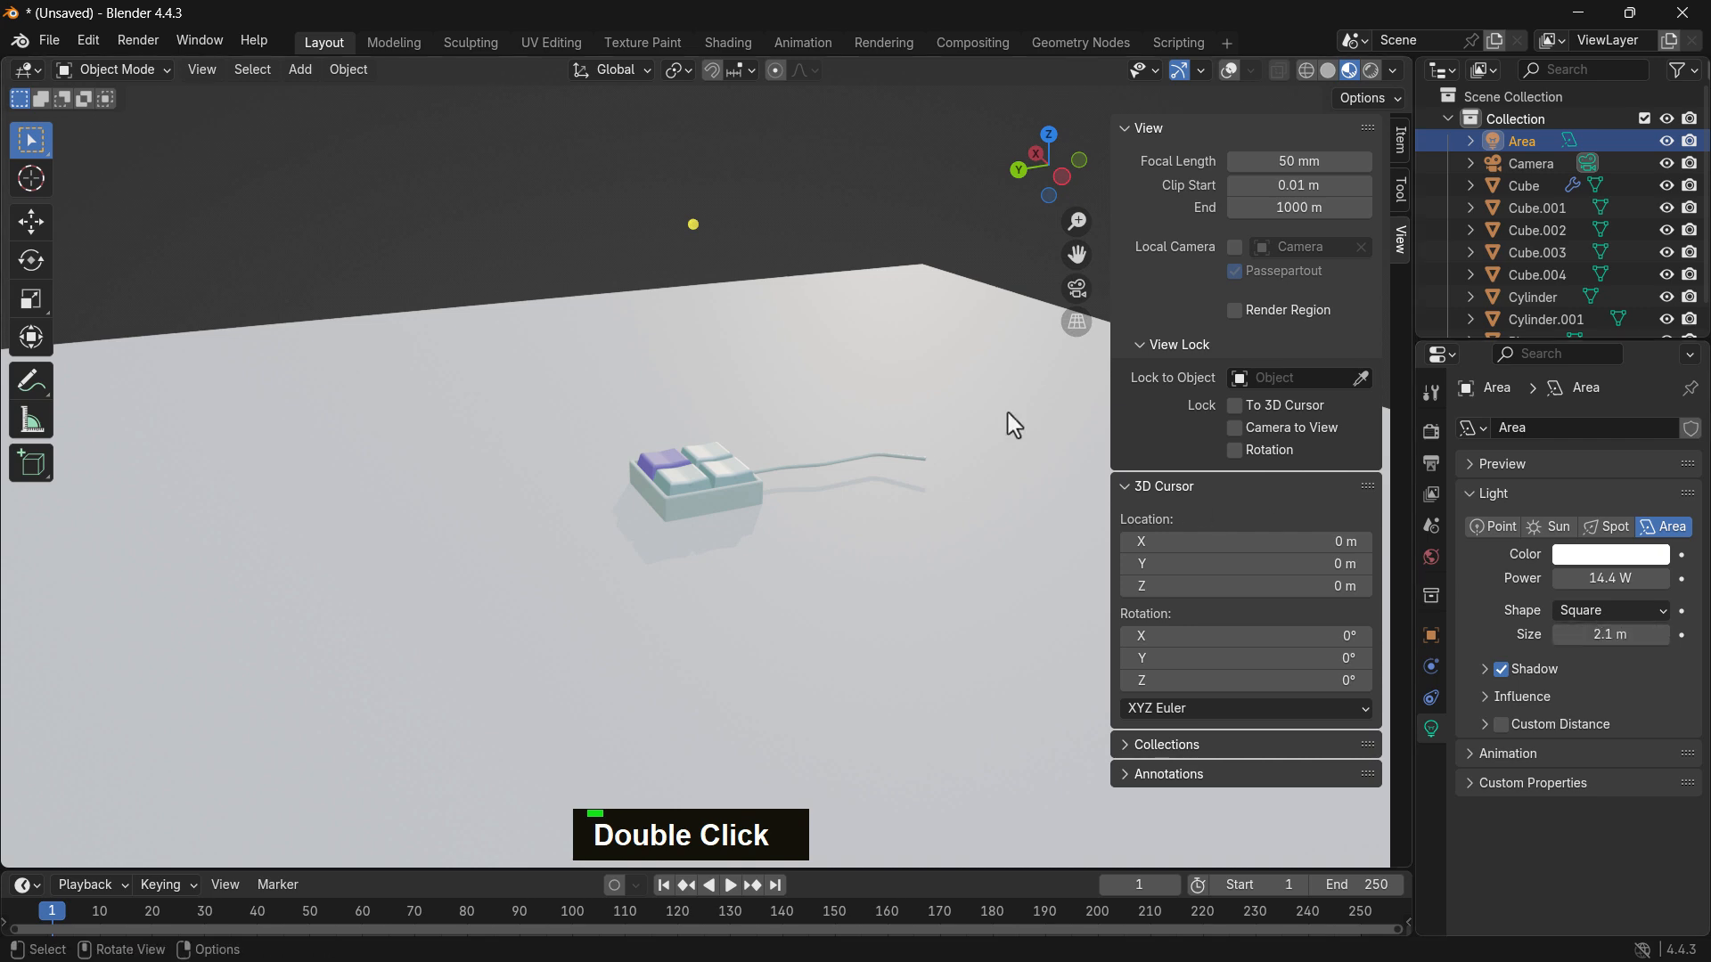
Step: Select the area light and scale it up uniformly to well over twice its size
scroll(727, 217, "down", 2)
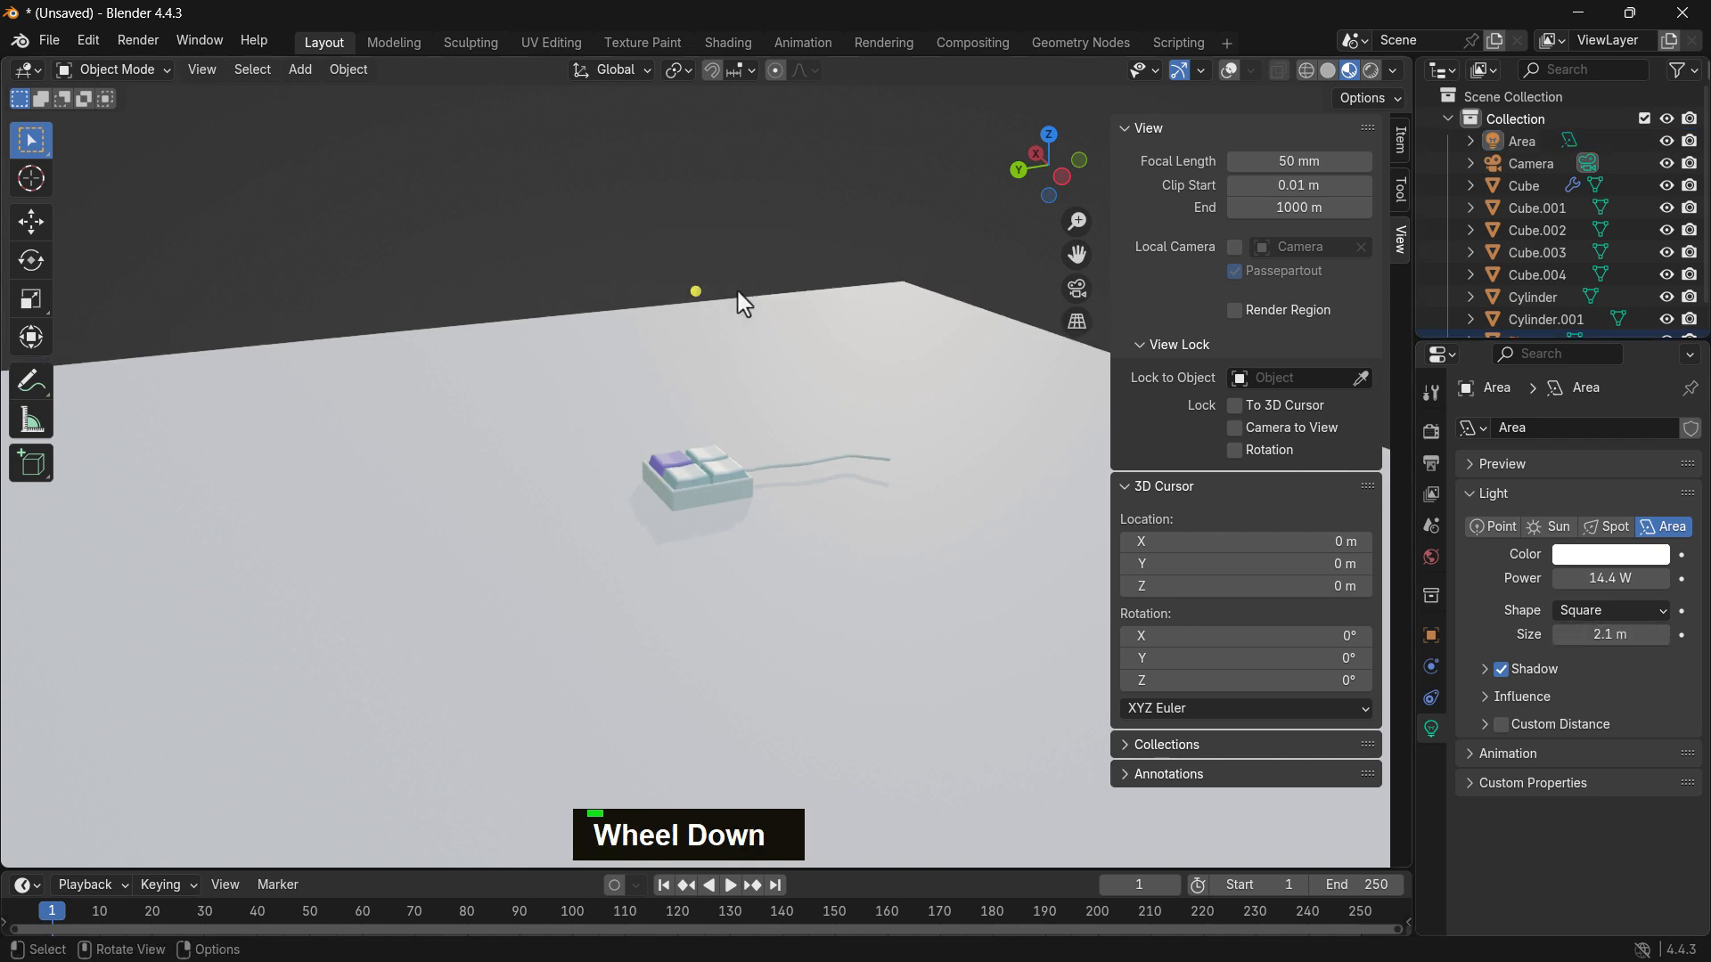
left_click(704, 309)
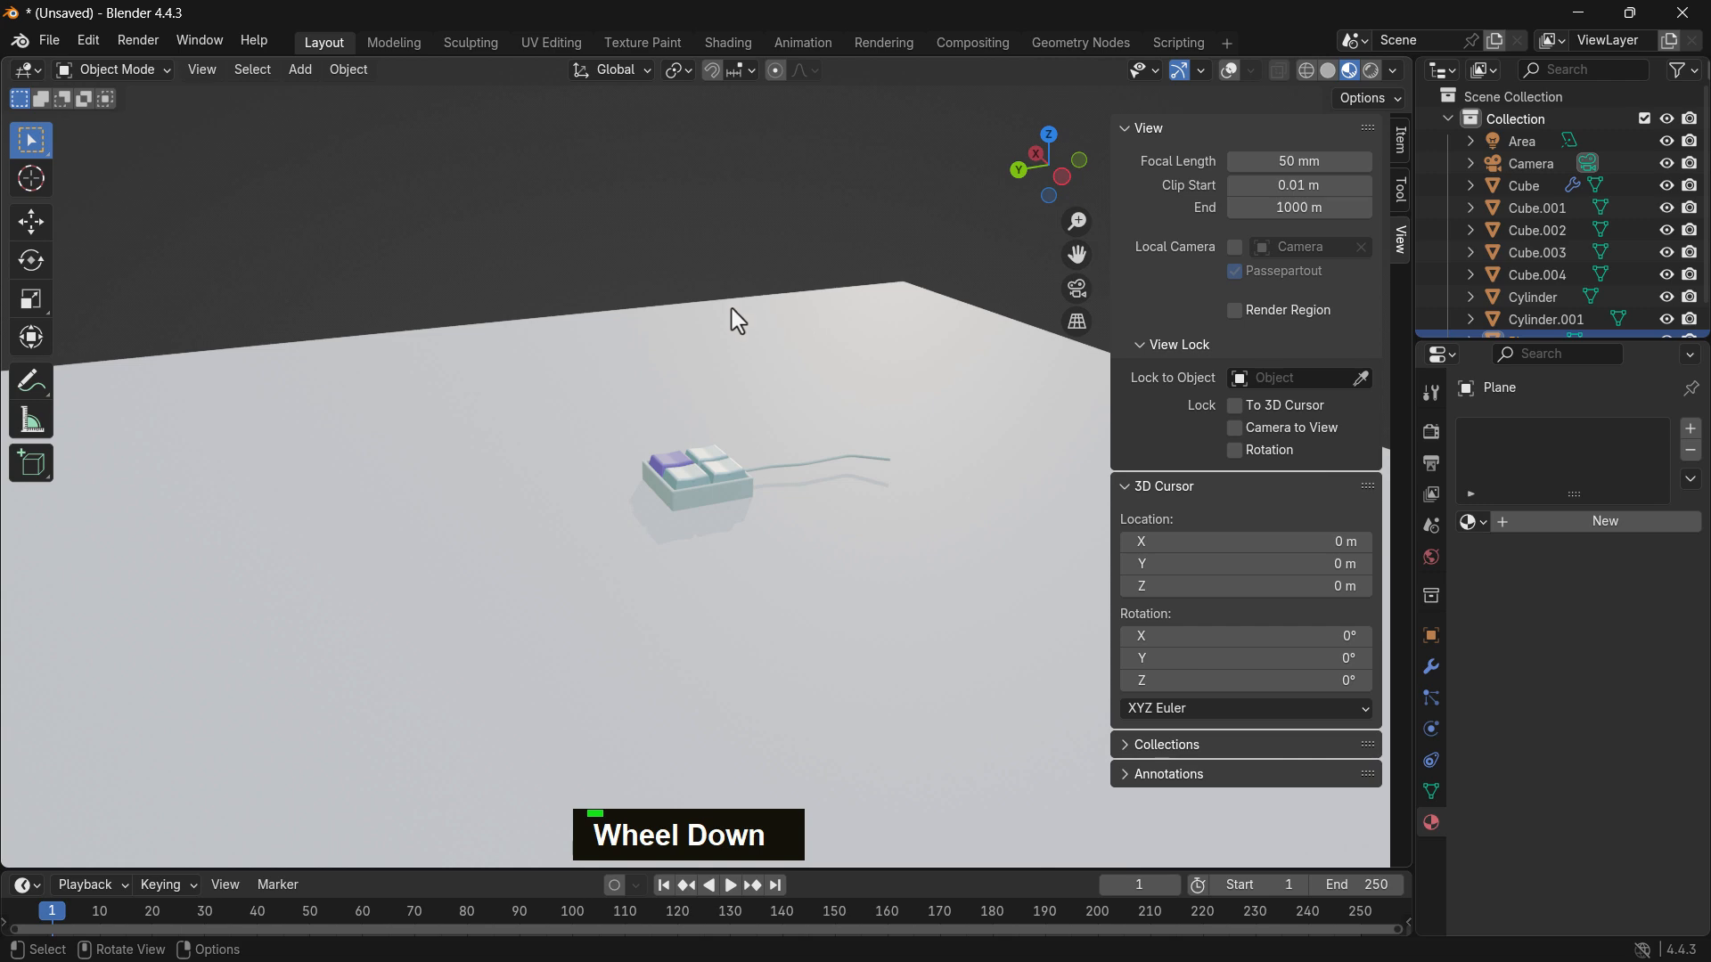
scroll(1498, 293, "down", 1)
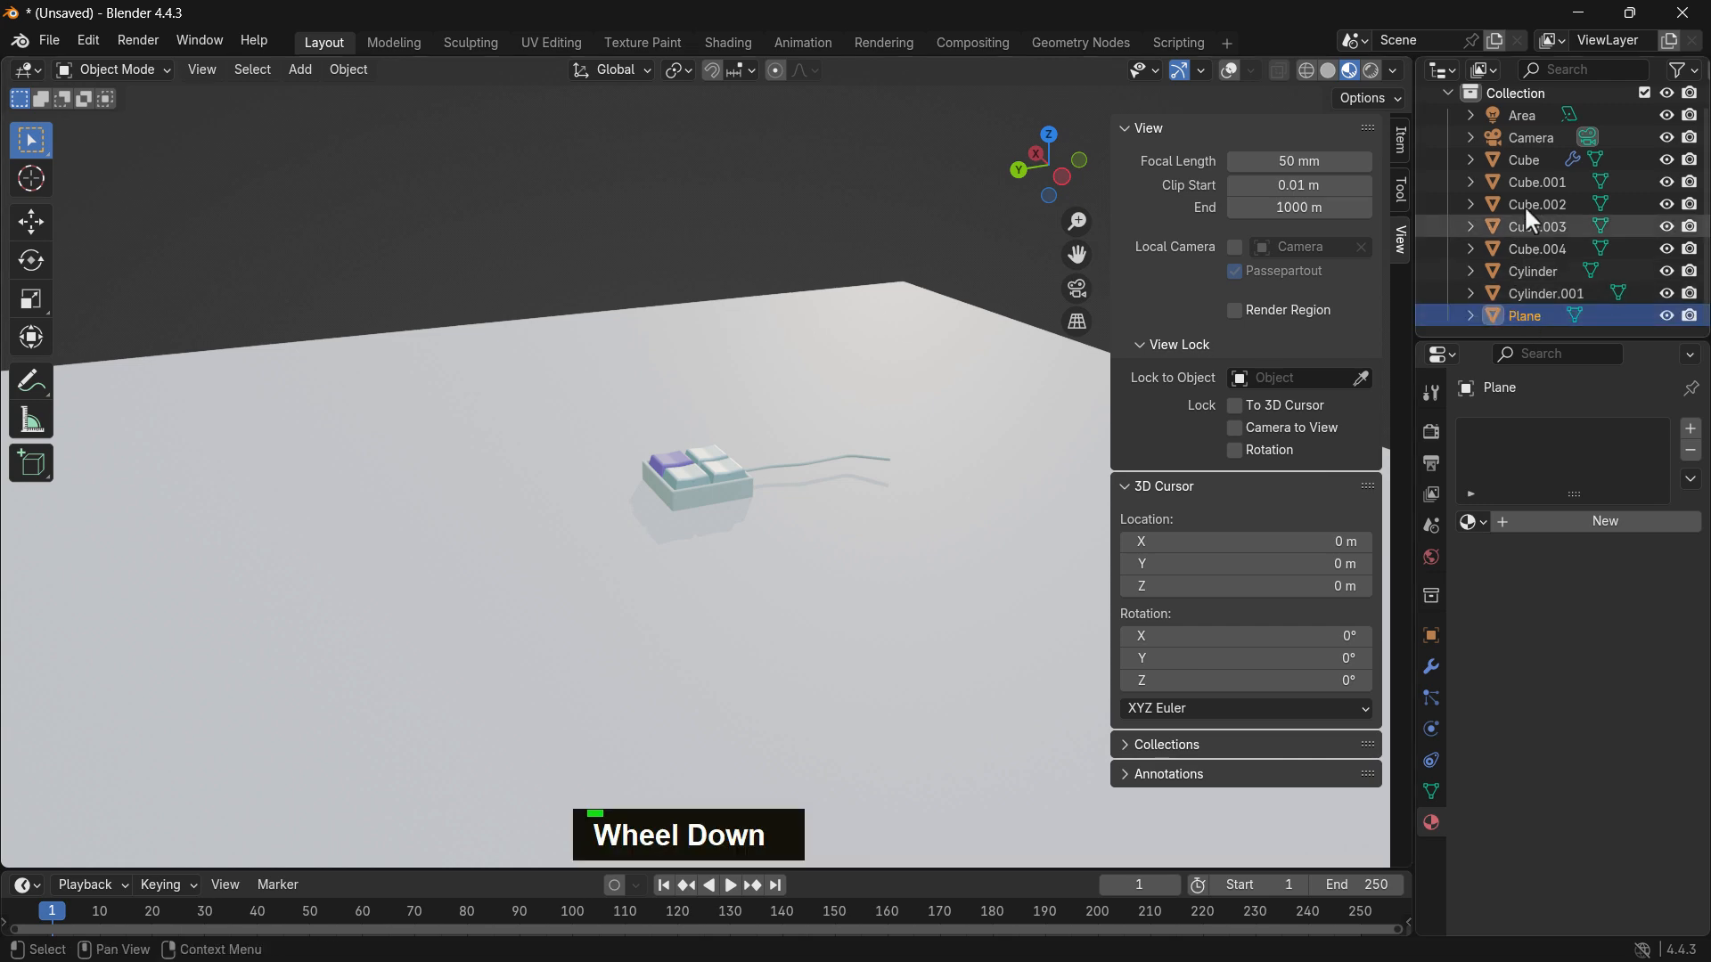
left_click(1521, 116)
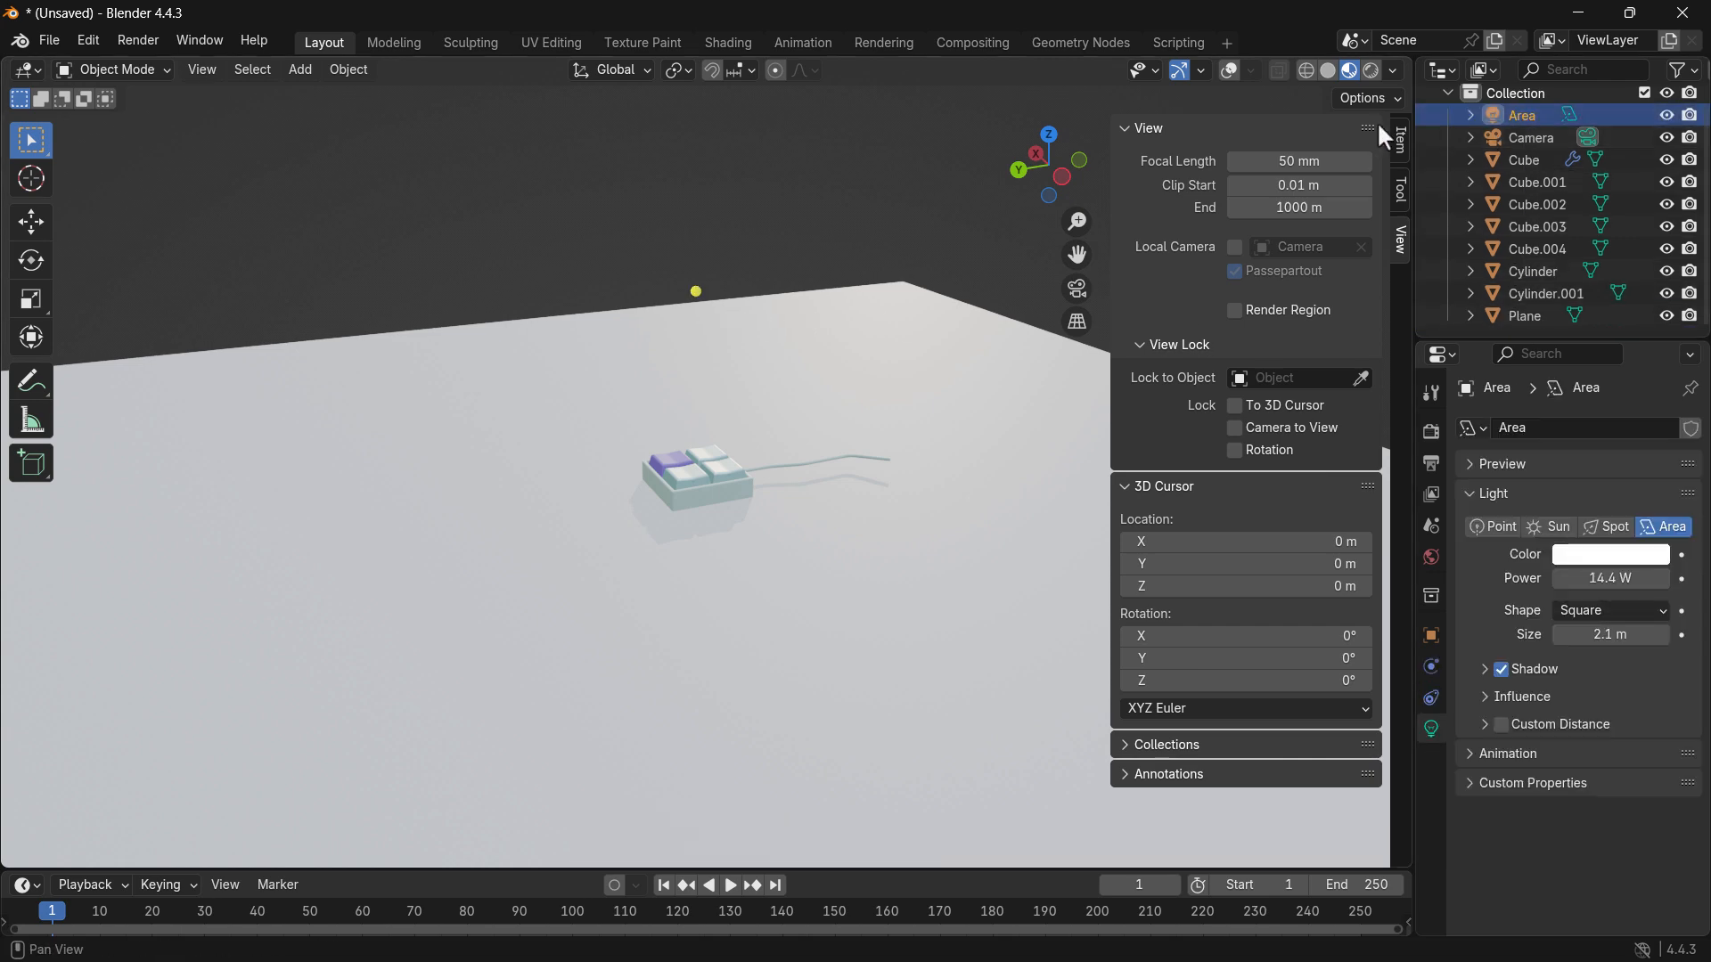
scroll(782, 259, "down", 2)
middle_click_drag(782, 259, 784, 286)
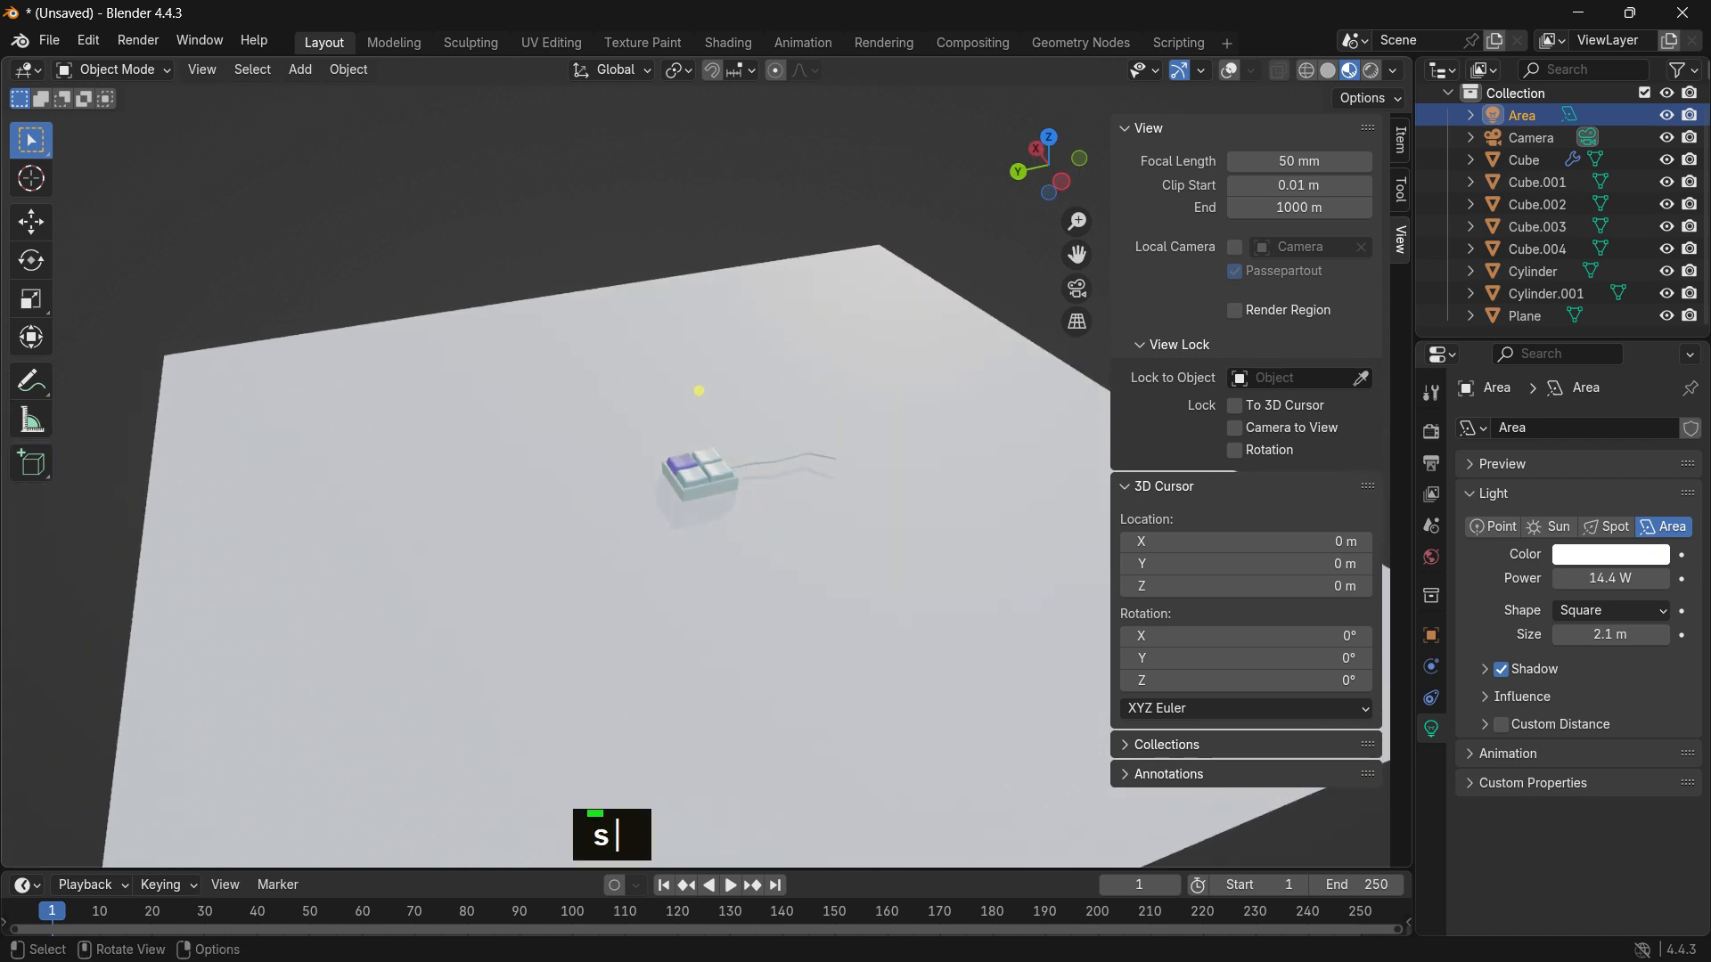
key("s")
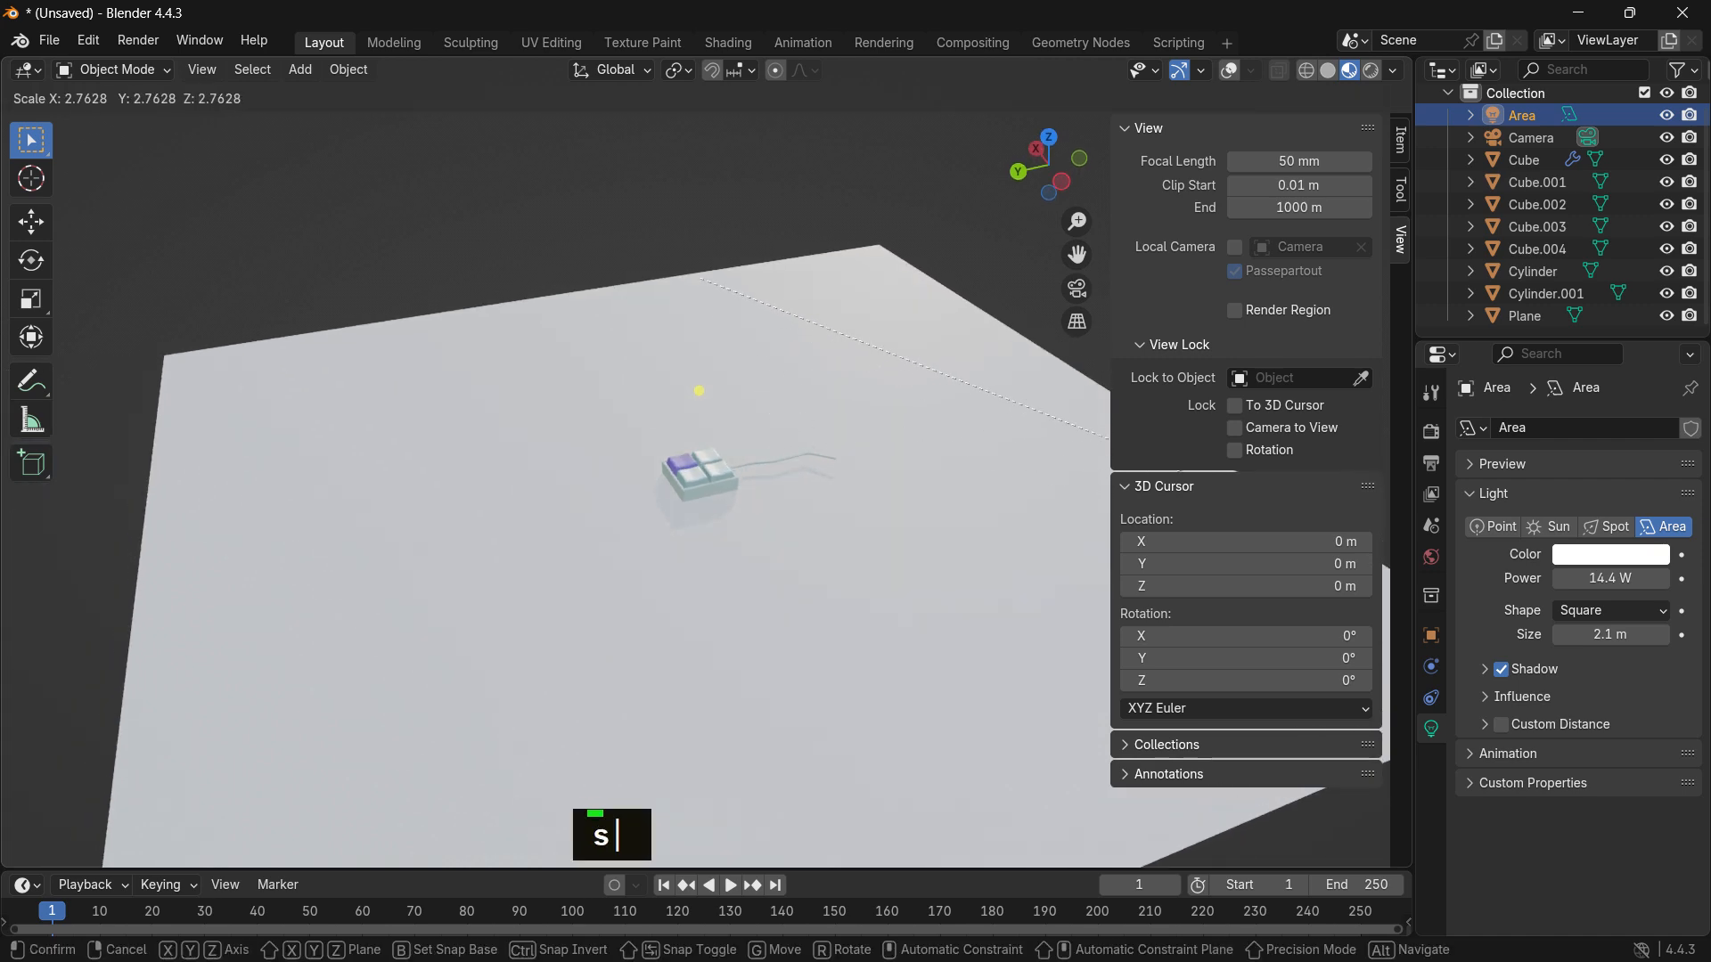
left_click(940, 365)
middle_click_drag(858, 404, 773, 323)
double_click(644, 399)
key("s")
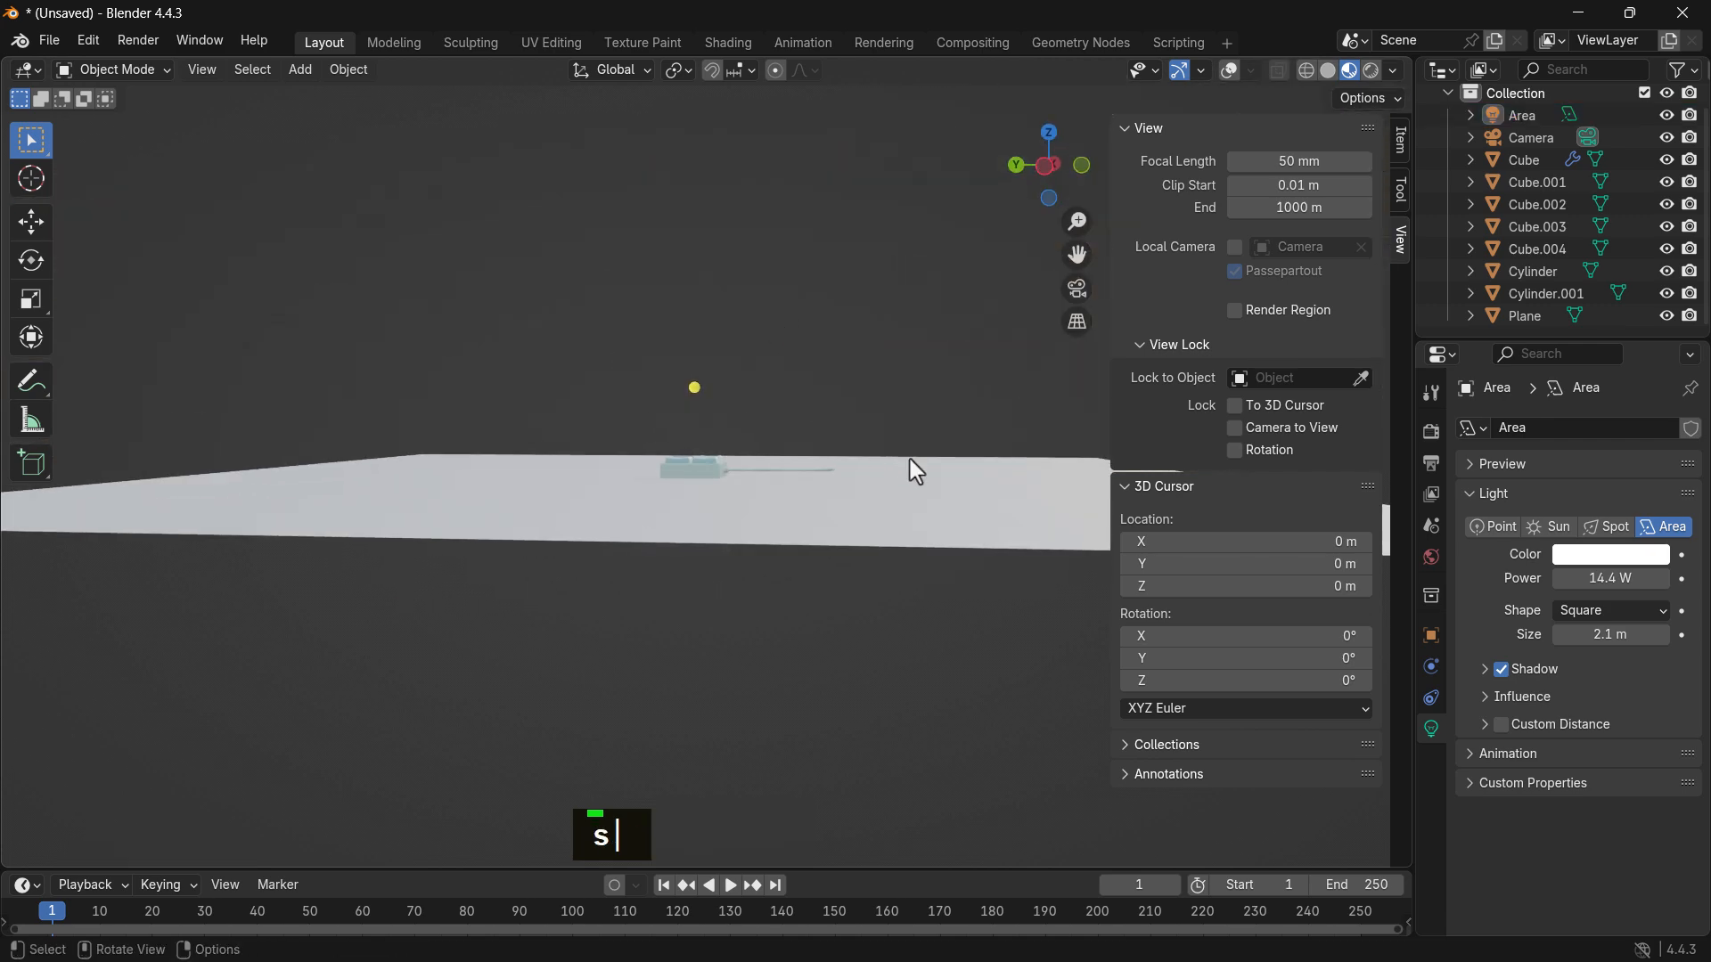
middle_click_drag(858, 415, 722, 357)
scroll(825, 363, "up", 2)
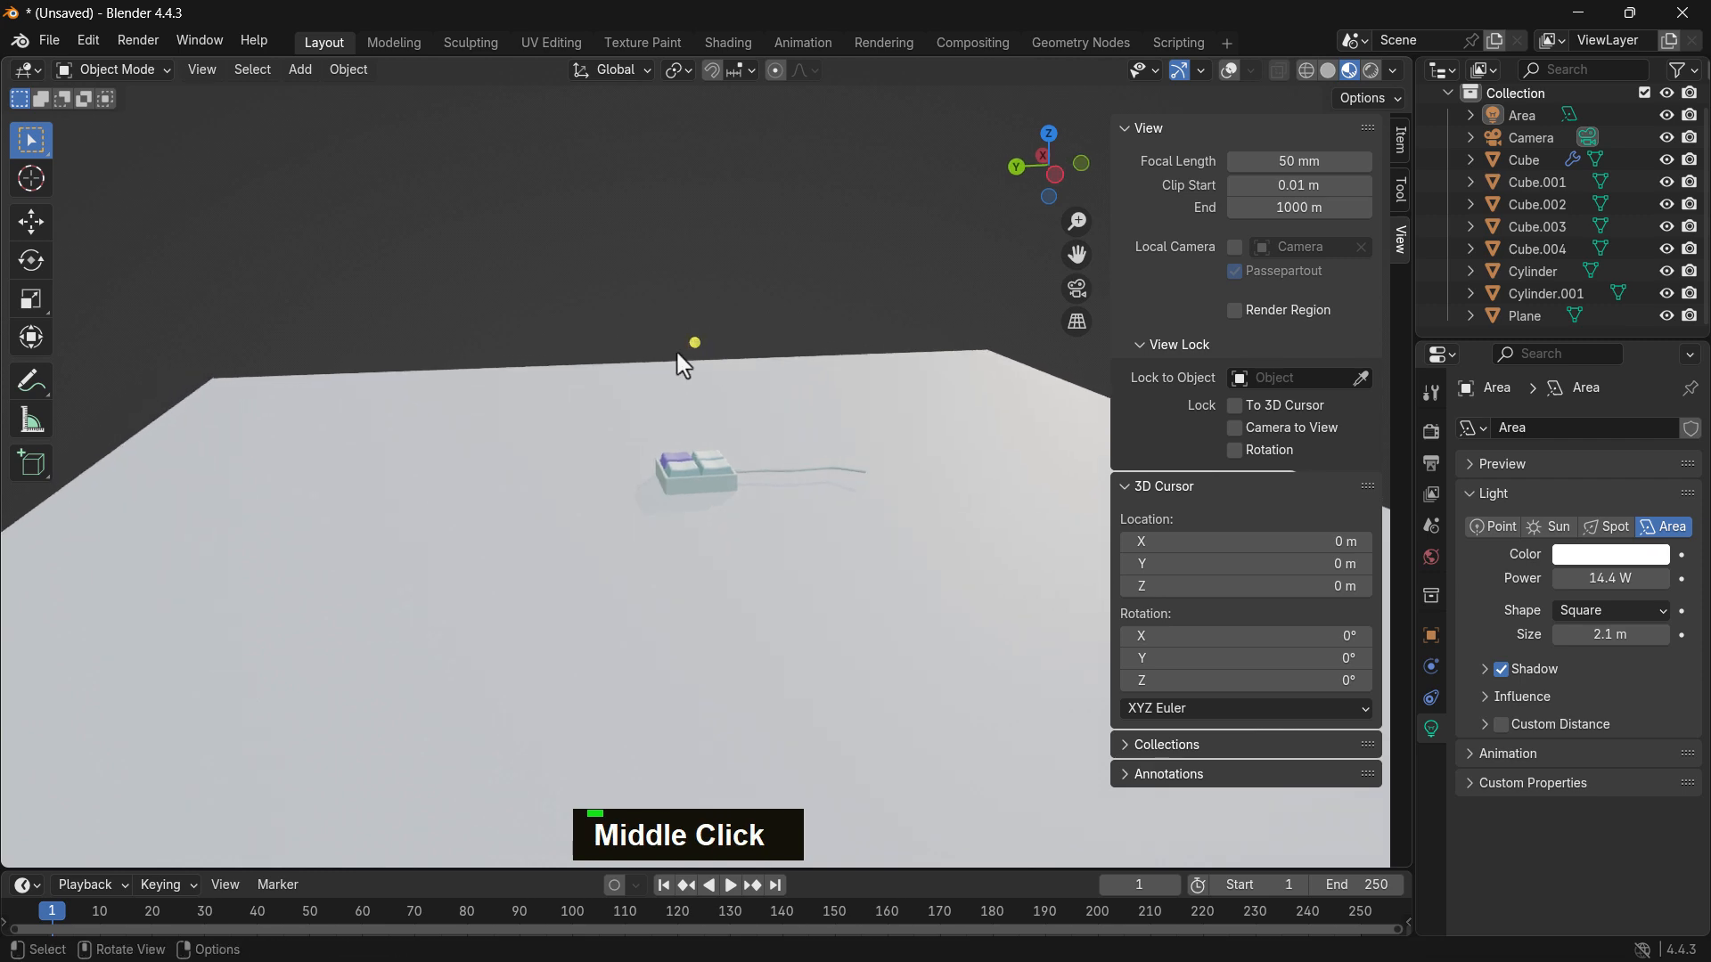
left_click(1327, 71)
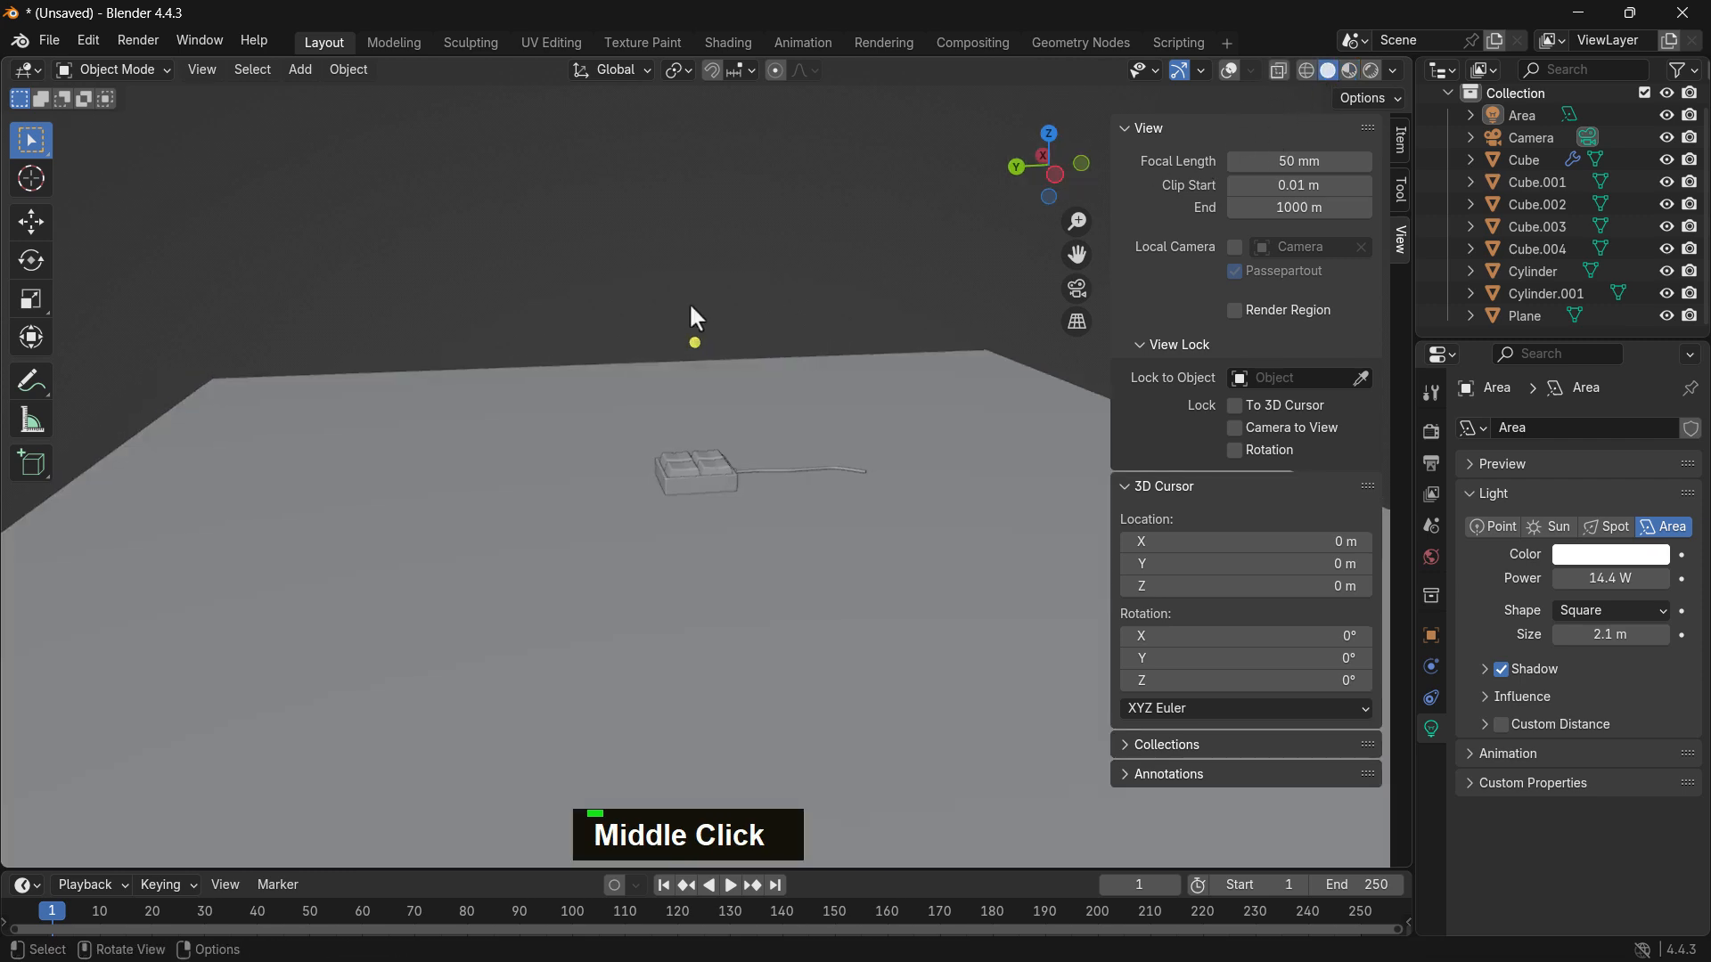
left_click(1369, 71)
left_click(1349, 71)
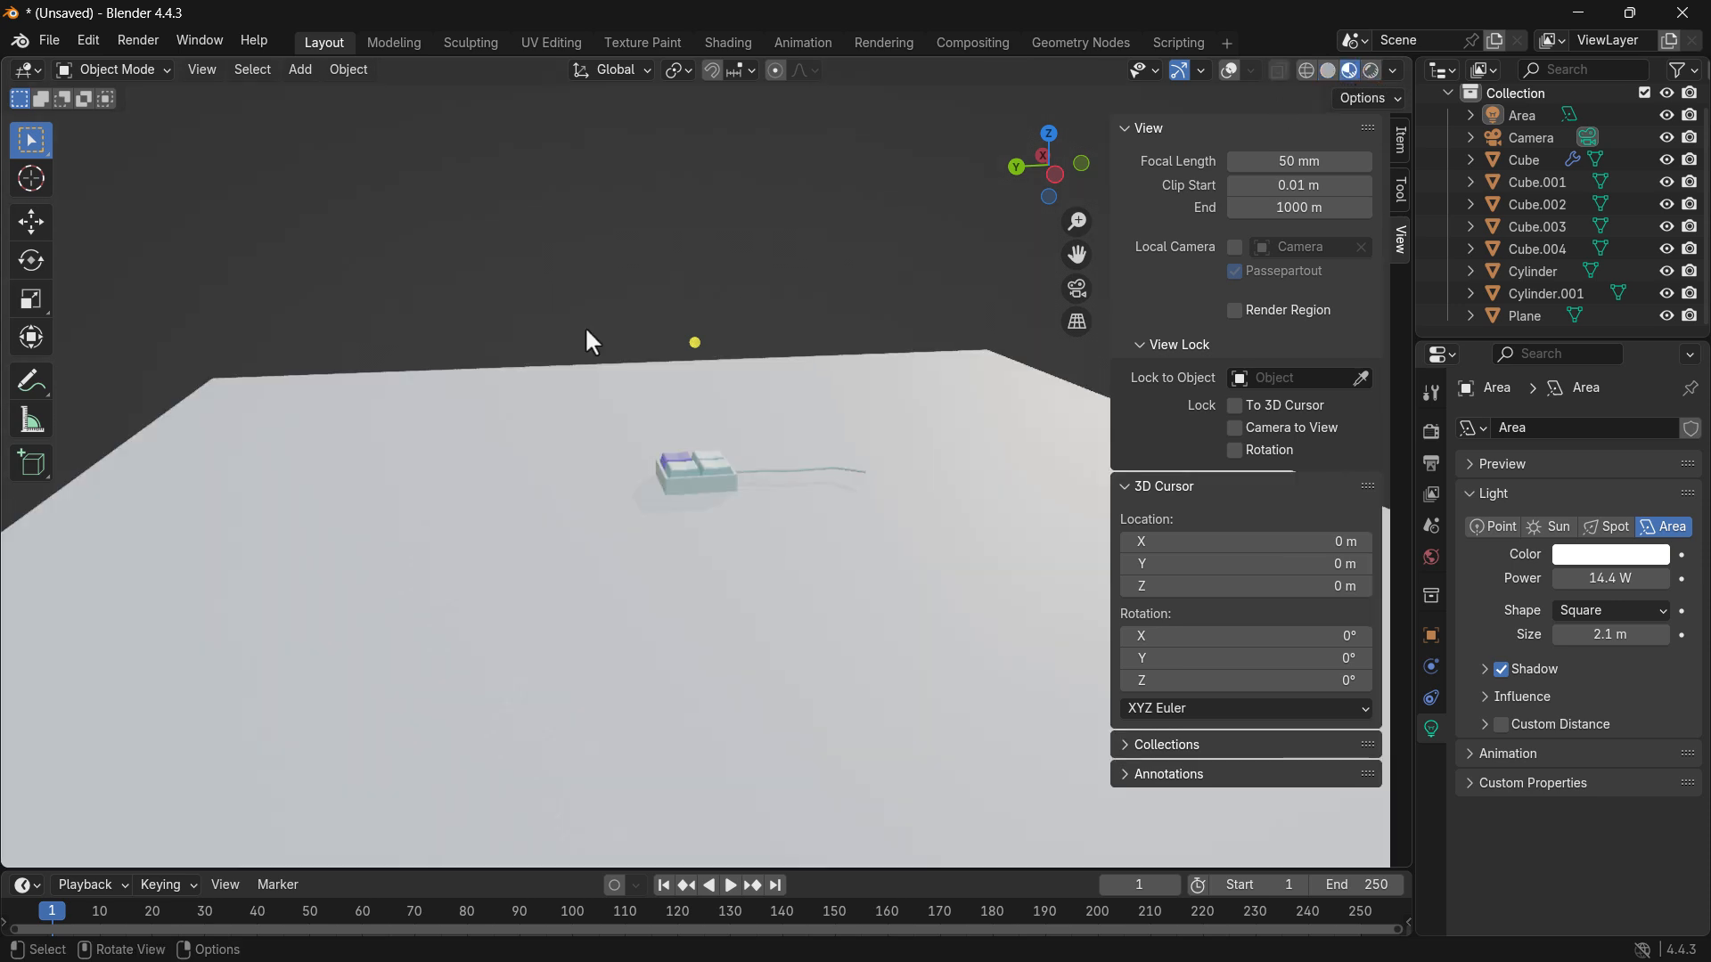
left_click_drag(668, 335, 729, 352)
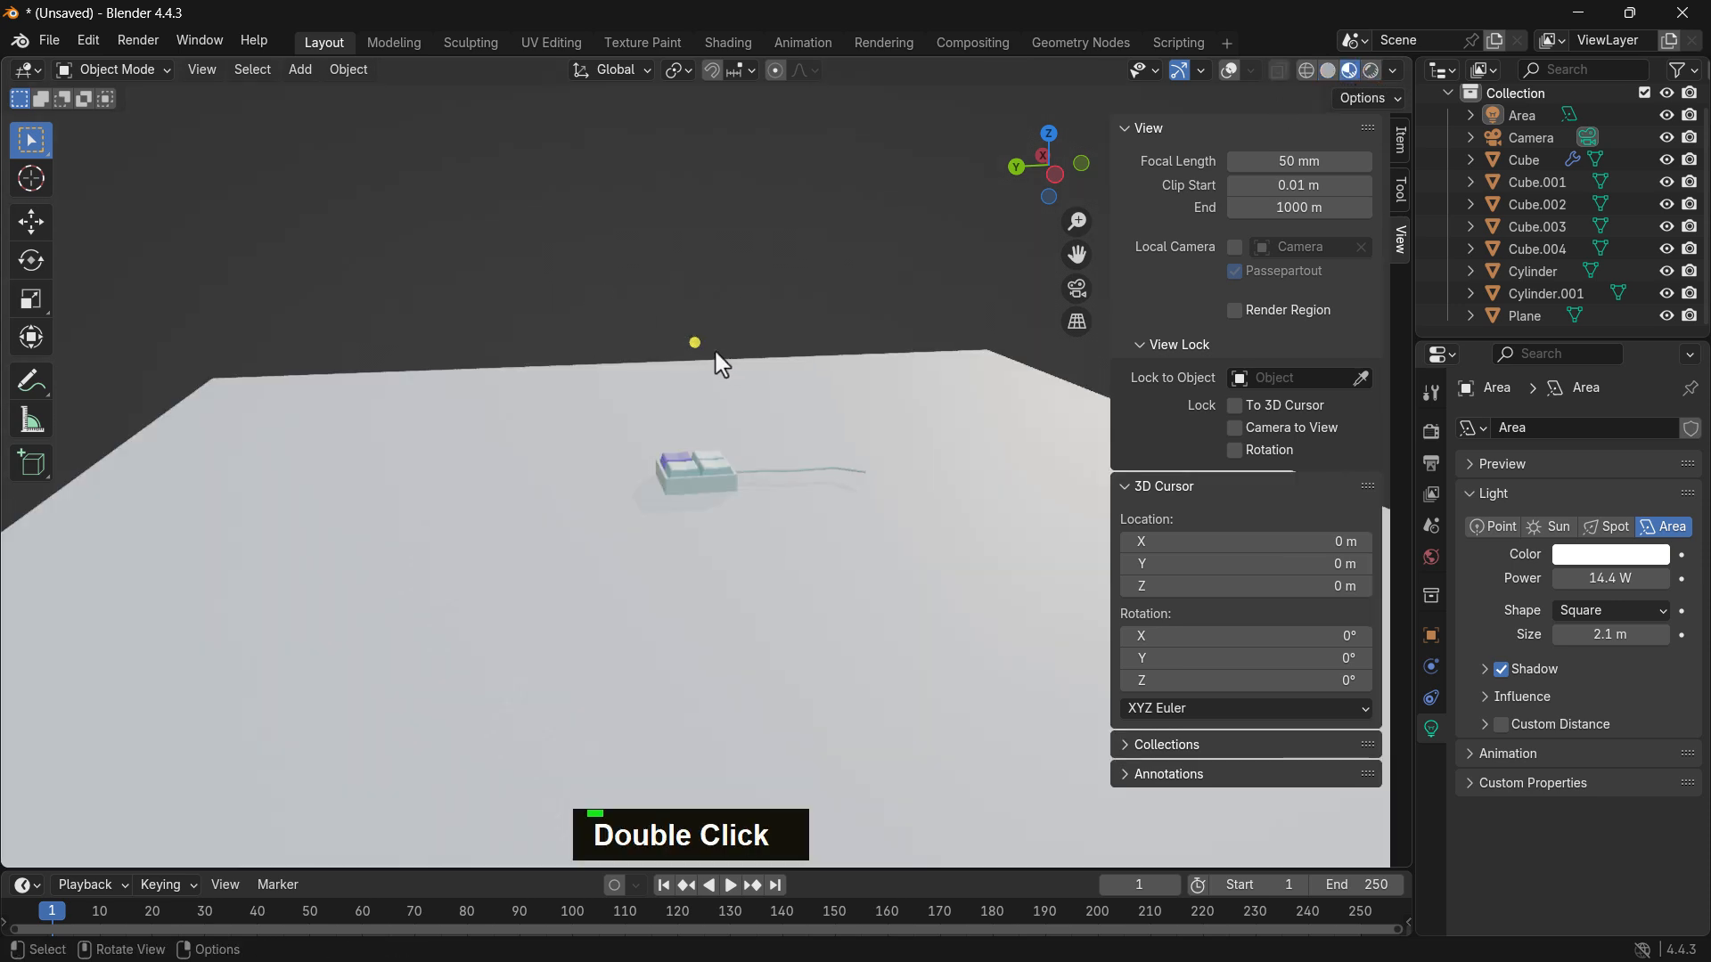
key("Delete")
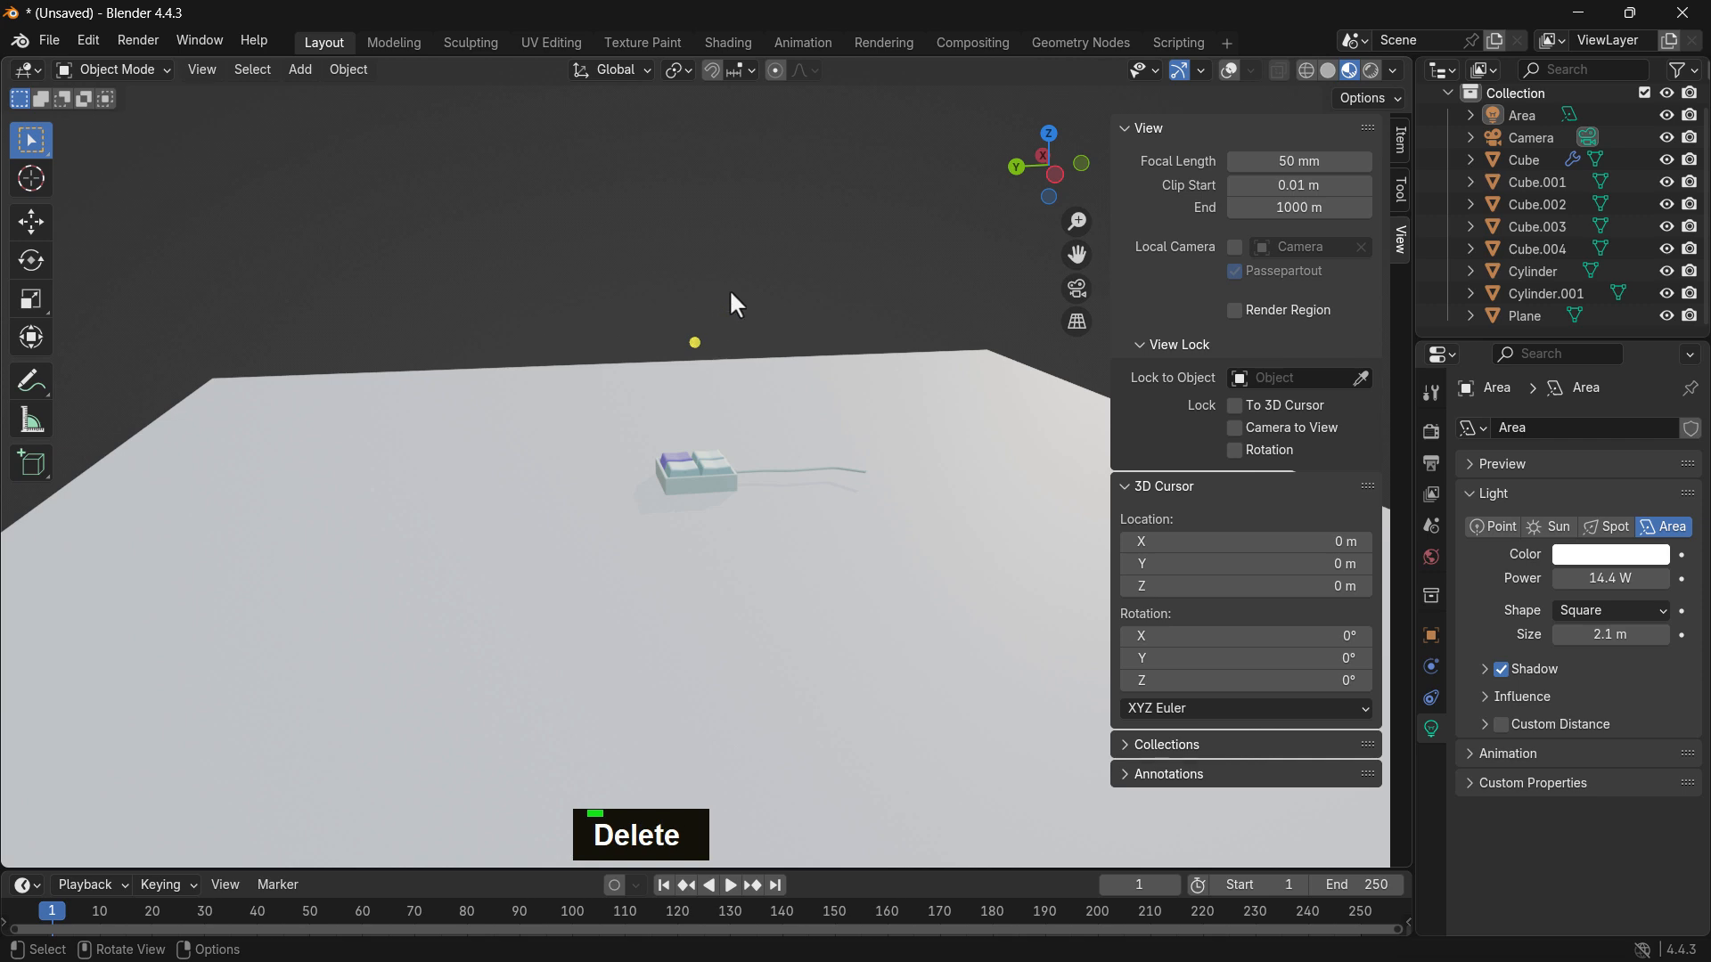
Step: Set the area light's shape to Rectangle, keeping its light type as Area
left_click(1538, 115)
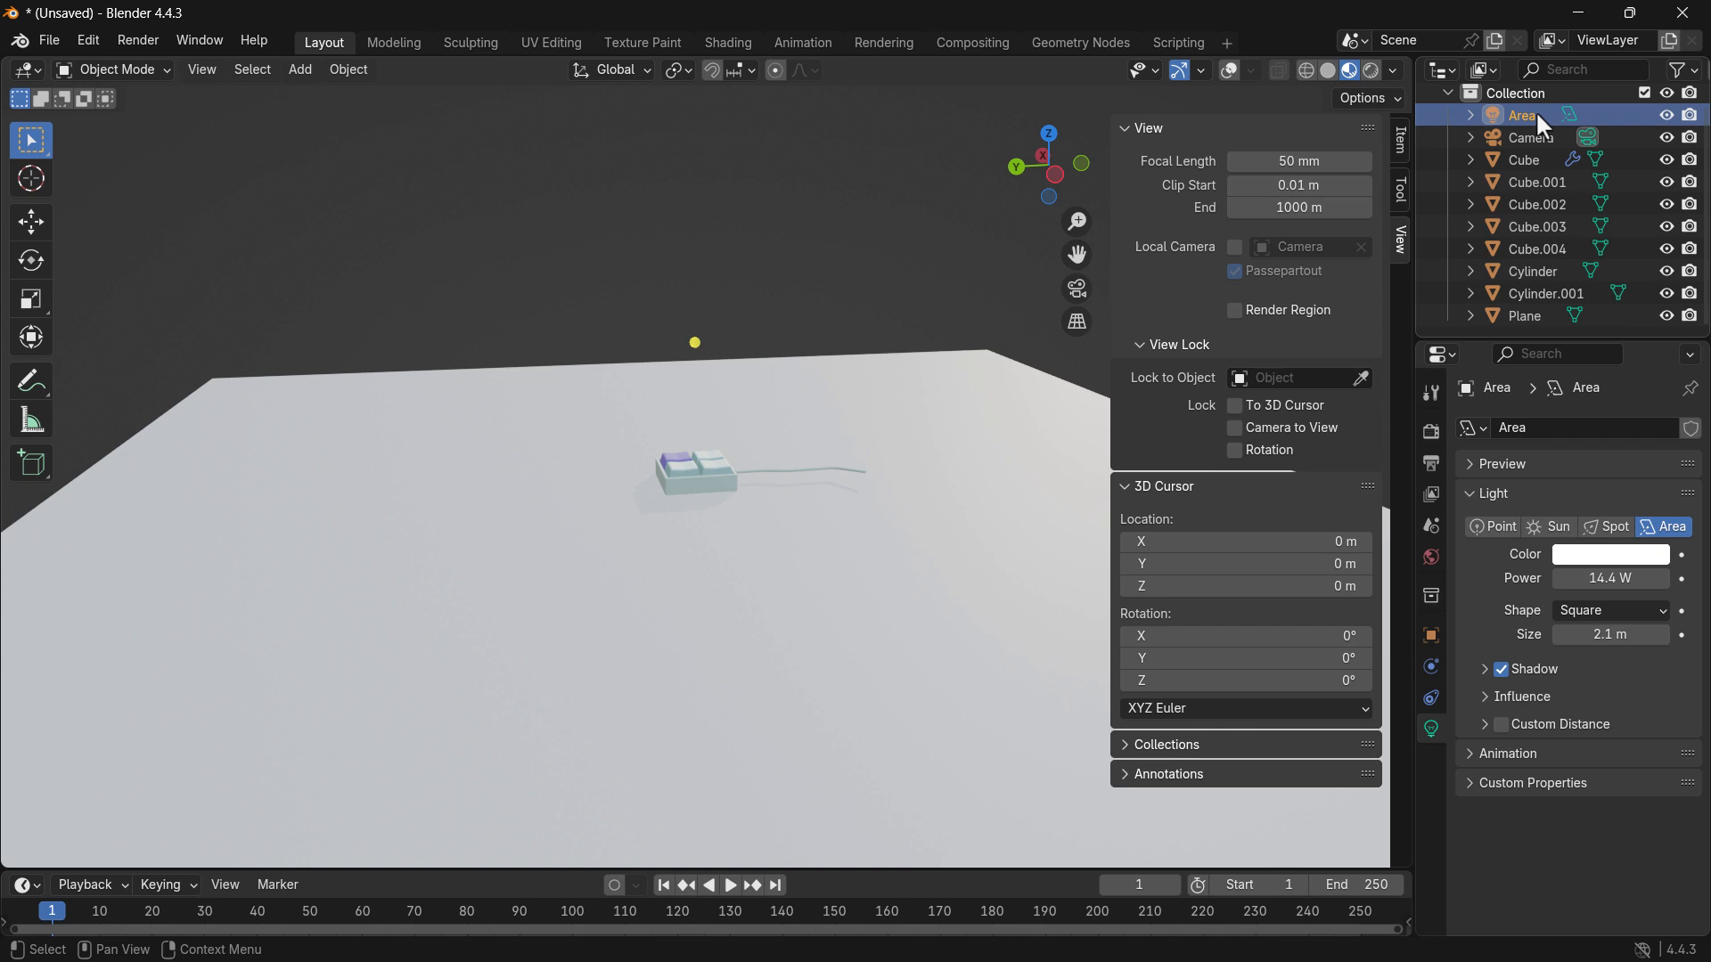
left_click(1609, 533)
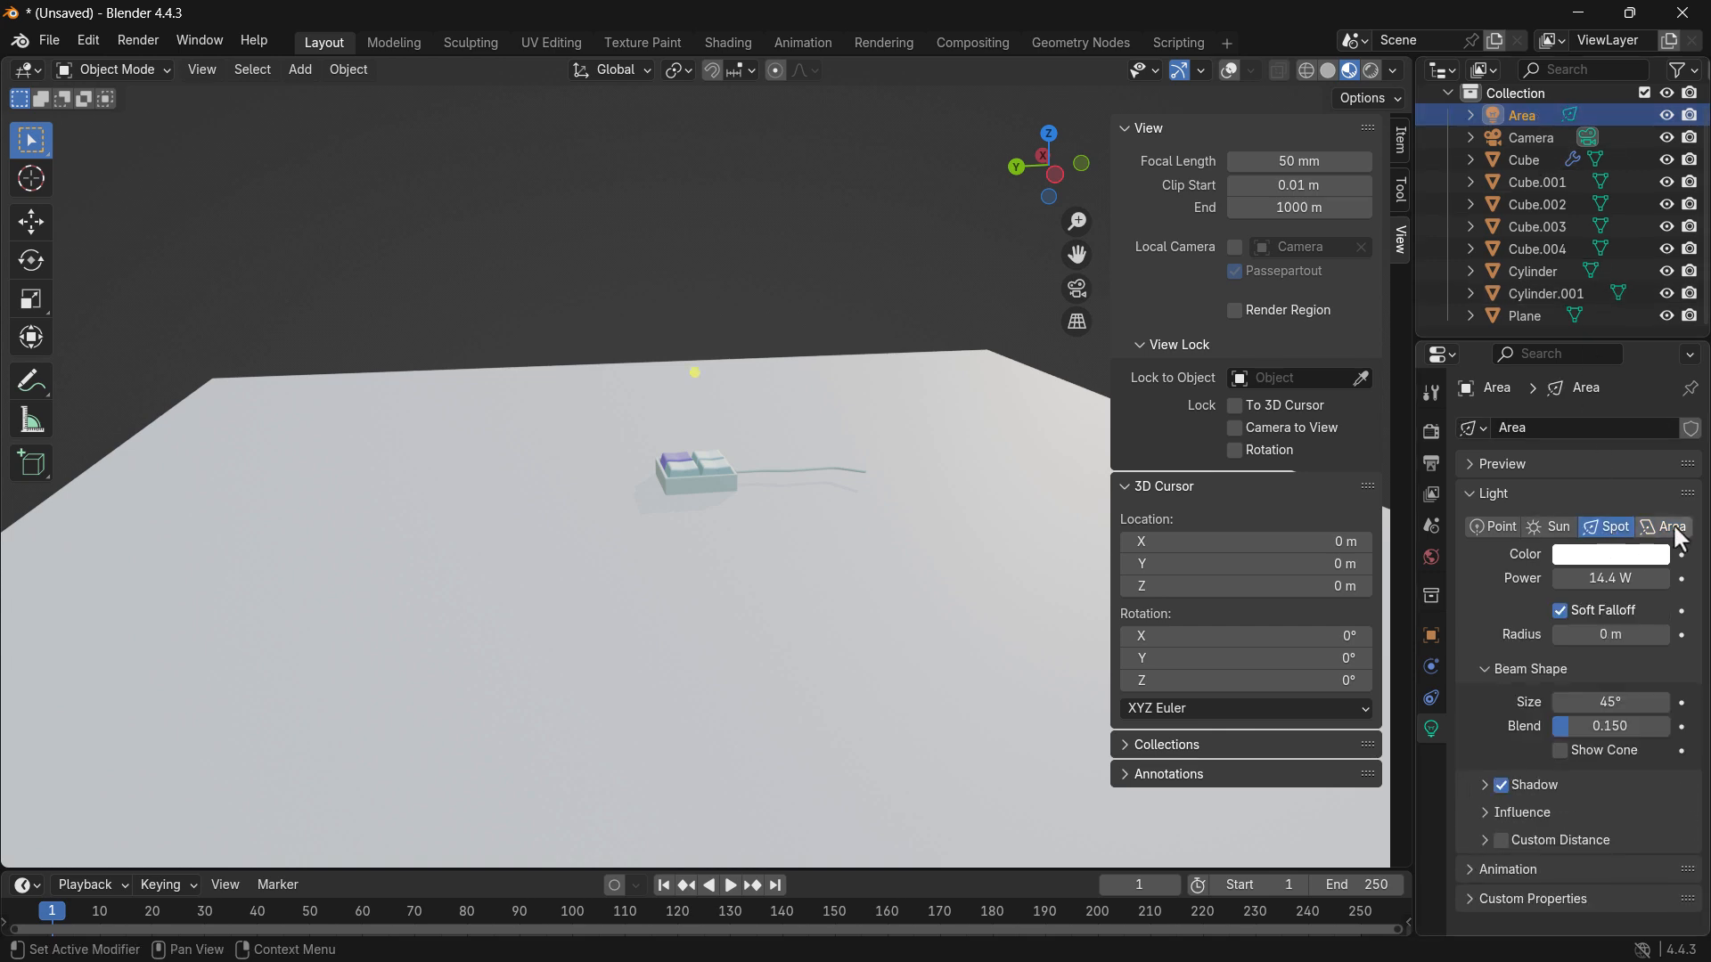
left_click(1673, 526)
left_click(1626, 609)
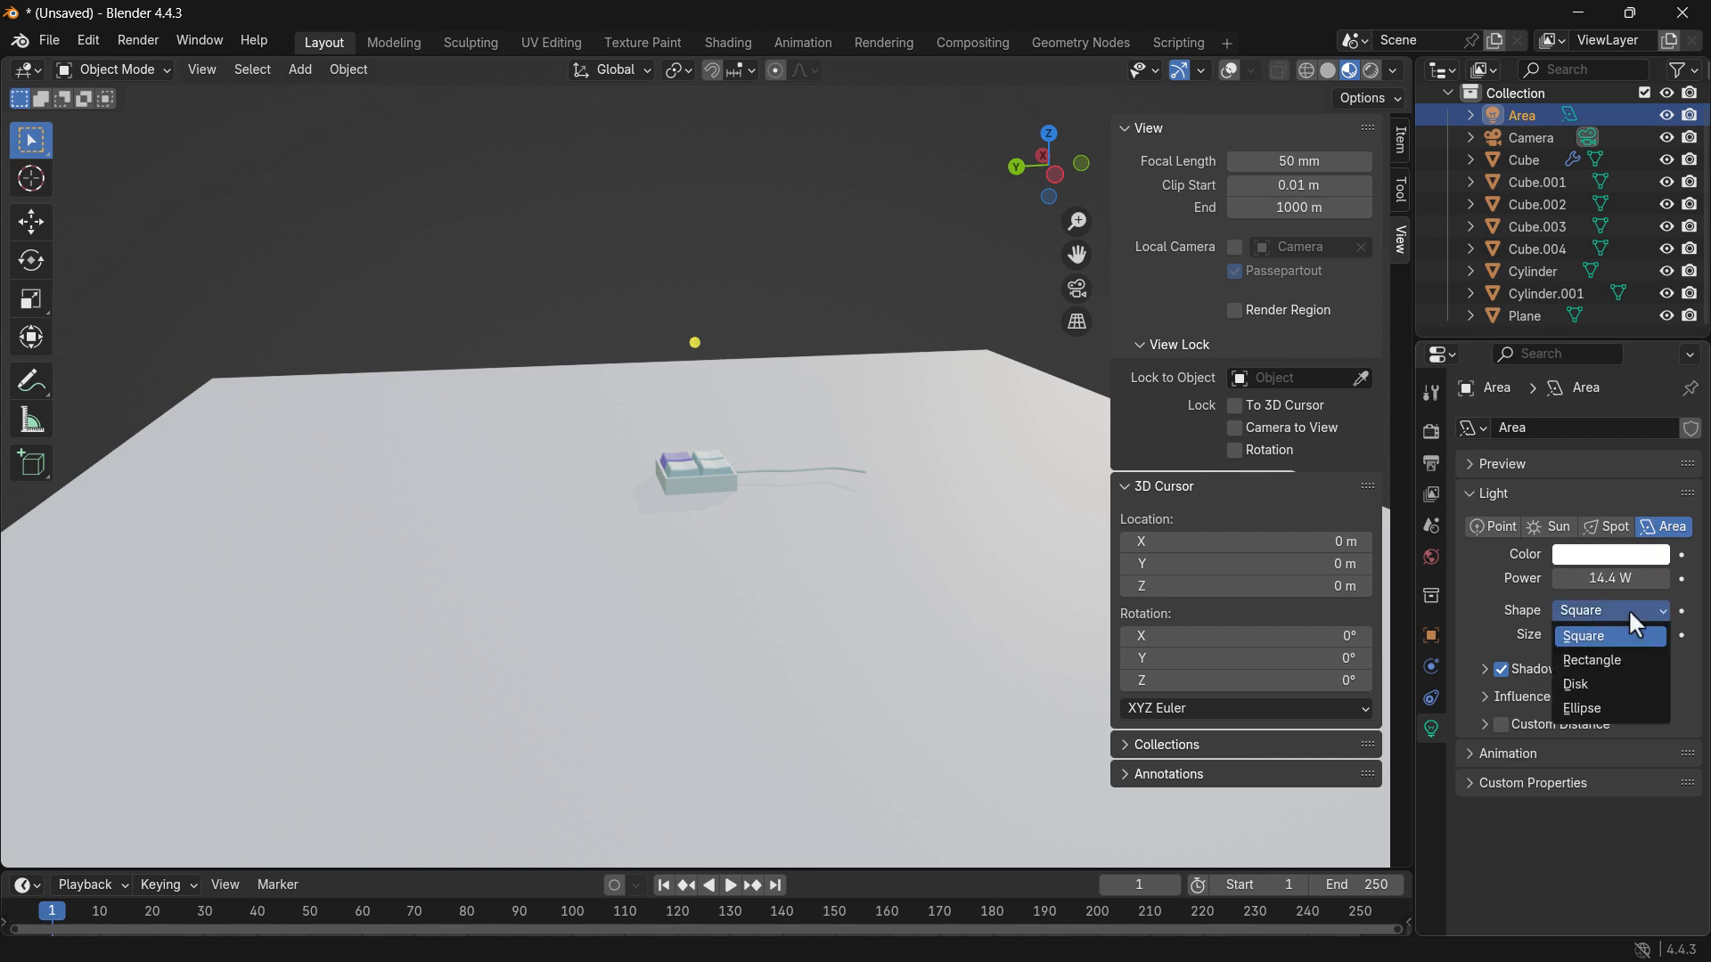
left_click(1611, 659)
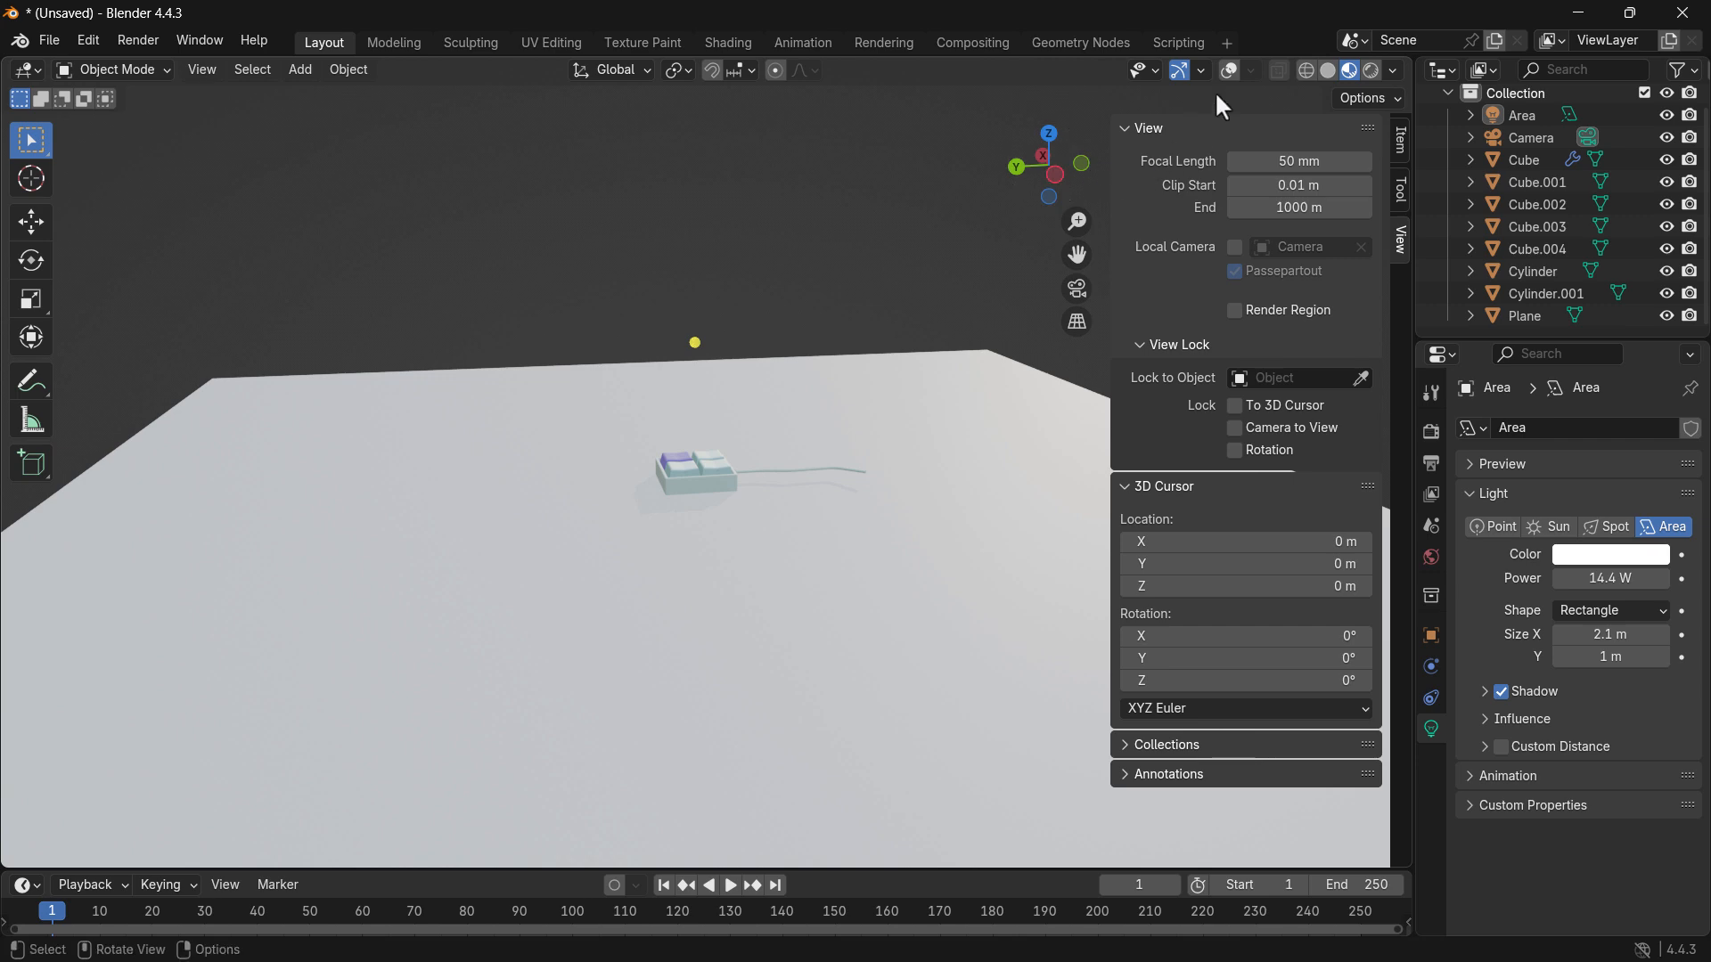
Step: Show the viewport overlays and hide the viewport sidebar
left_click(1230, 71)
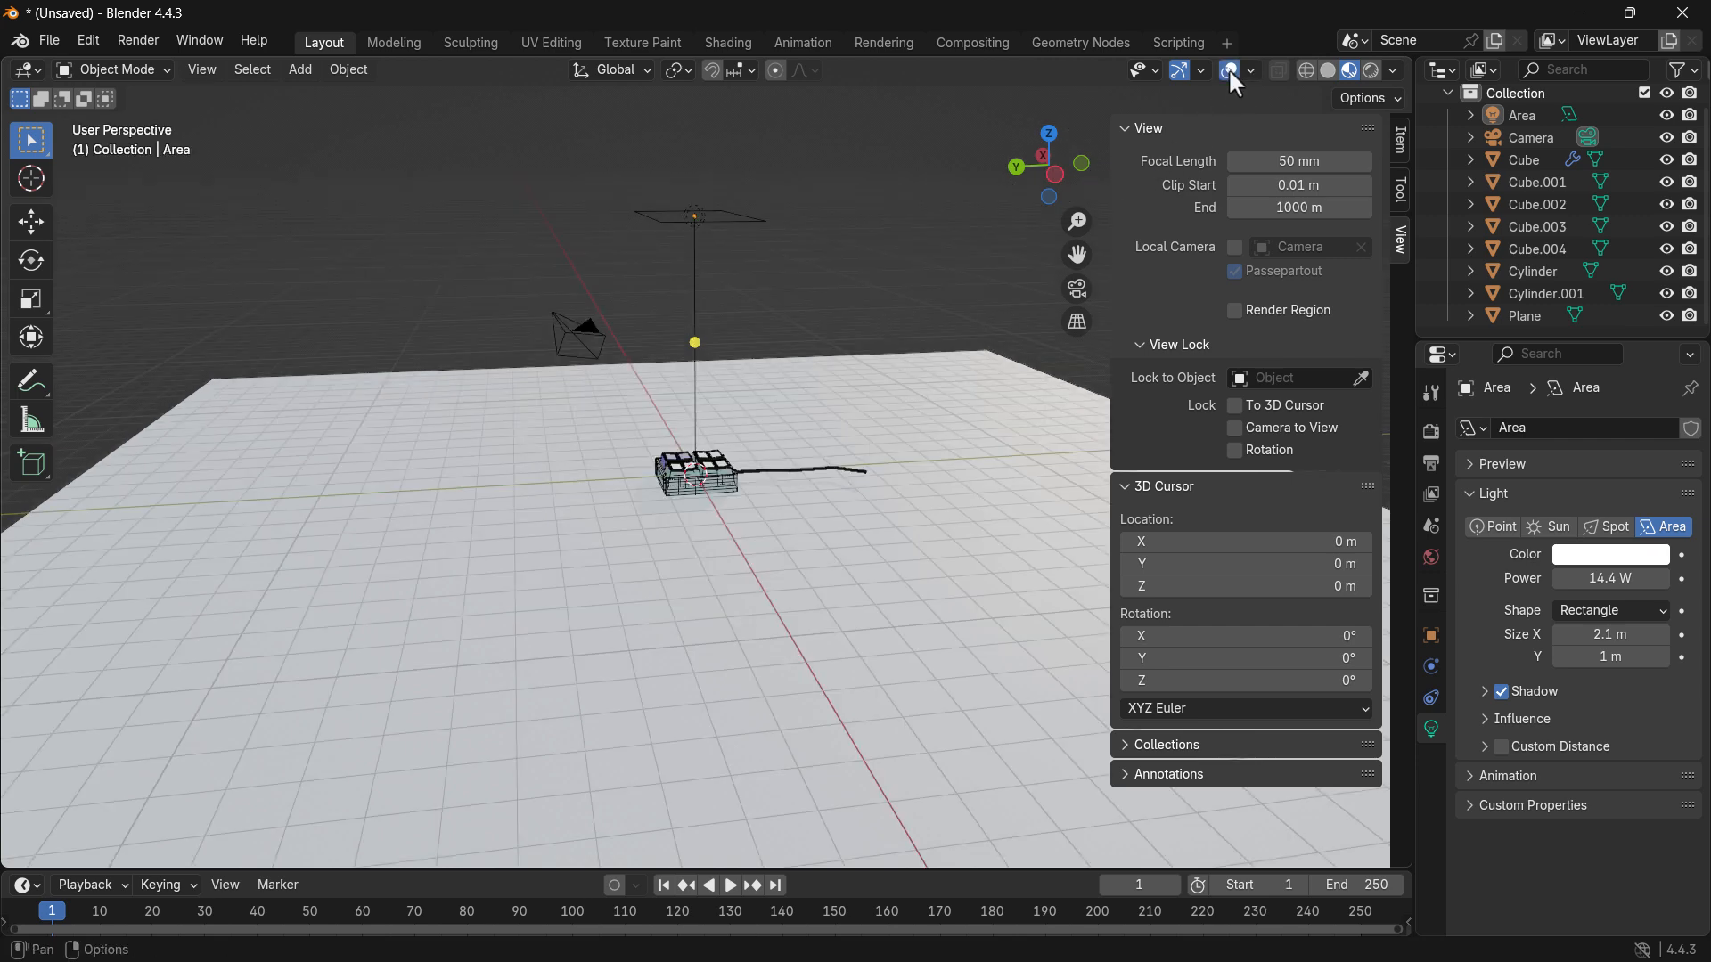
left_click(812, 232)
key("n")
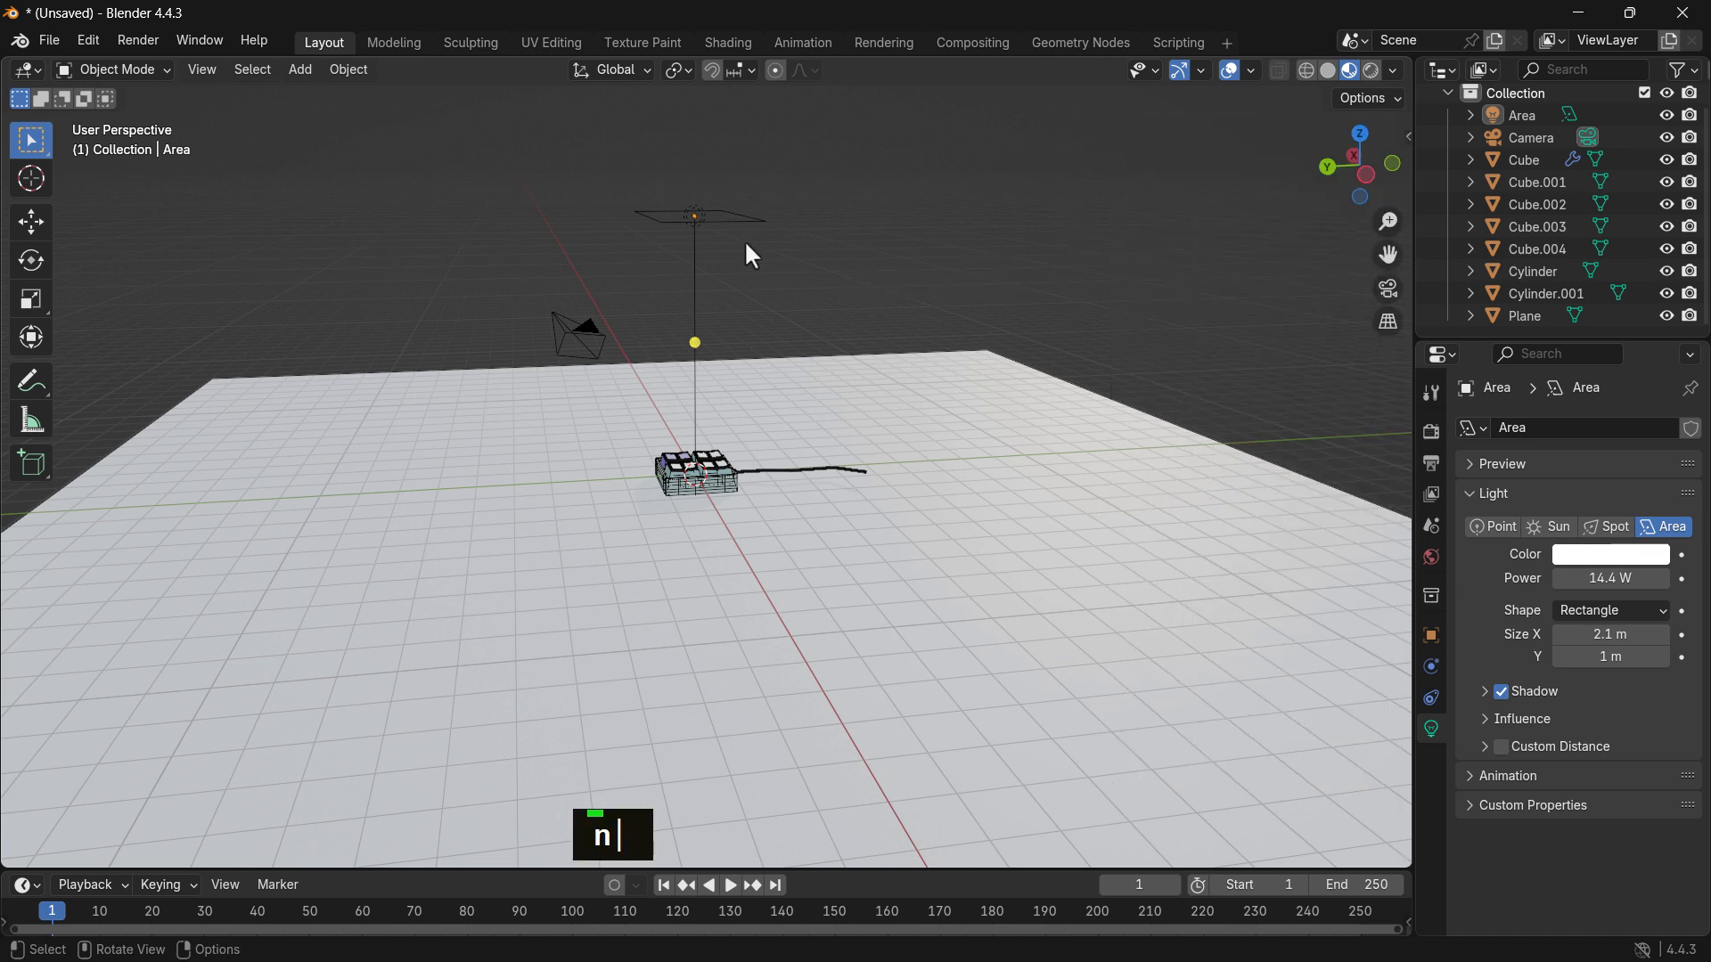
Step: Lower the area light along the Z axis so it hangs closer above the keypad
left_click_drag(765, 179, 649, 249)
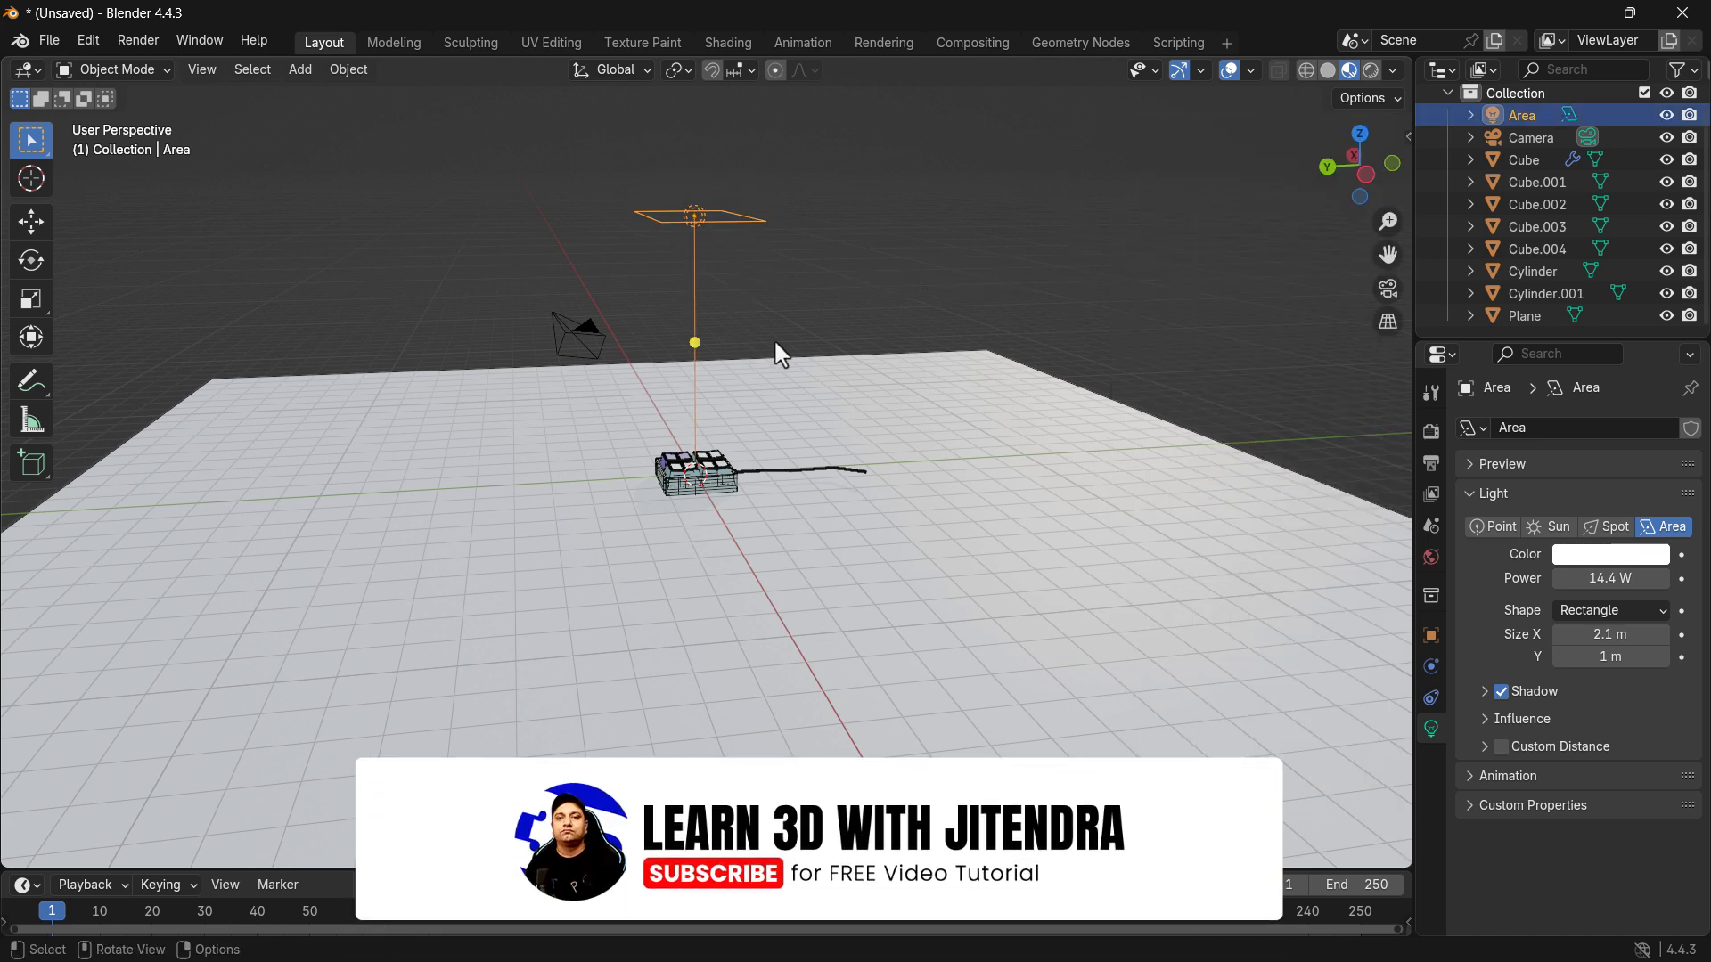
key("g")
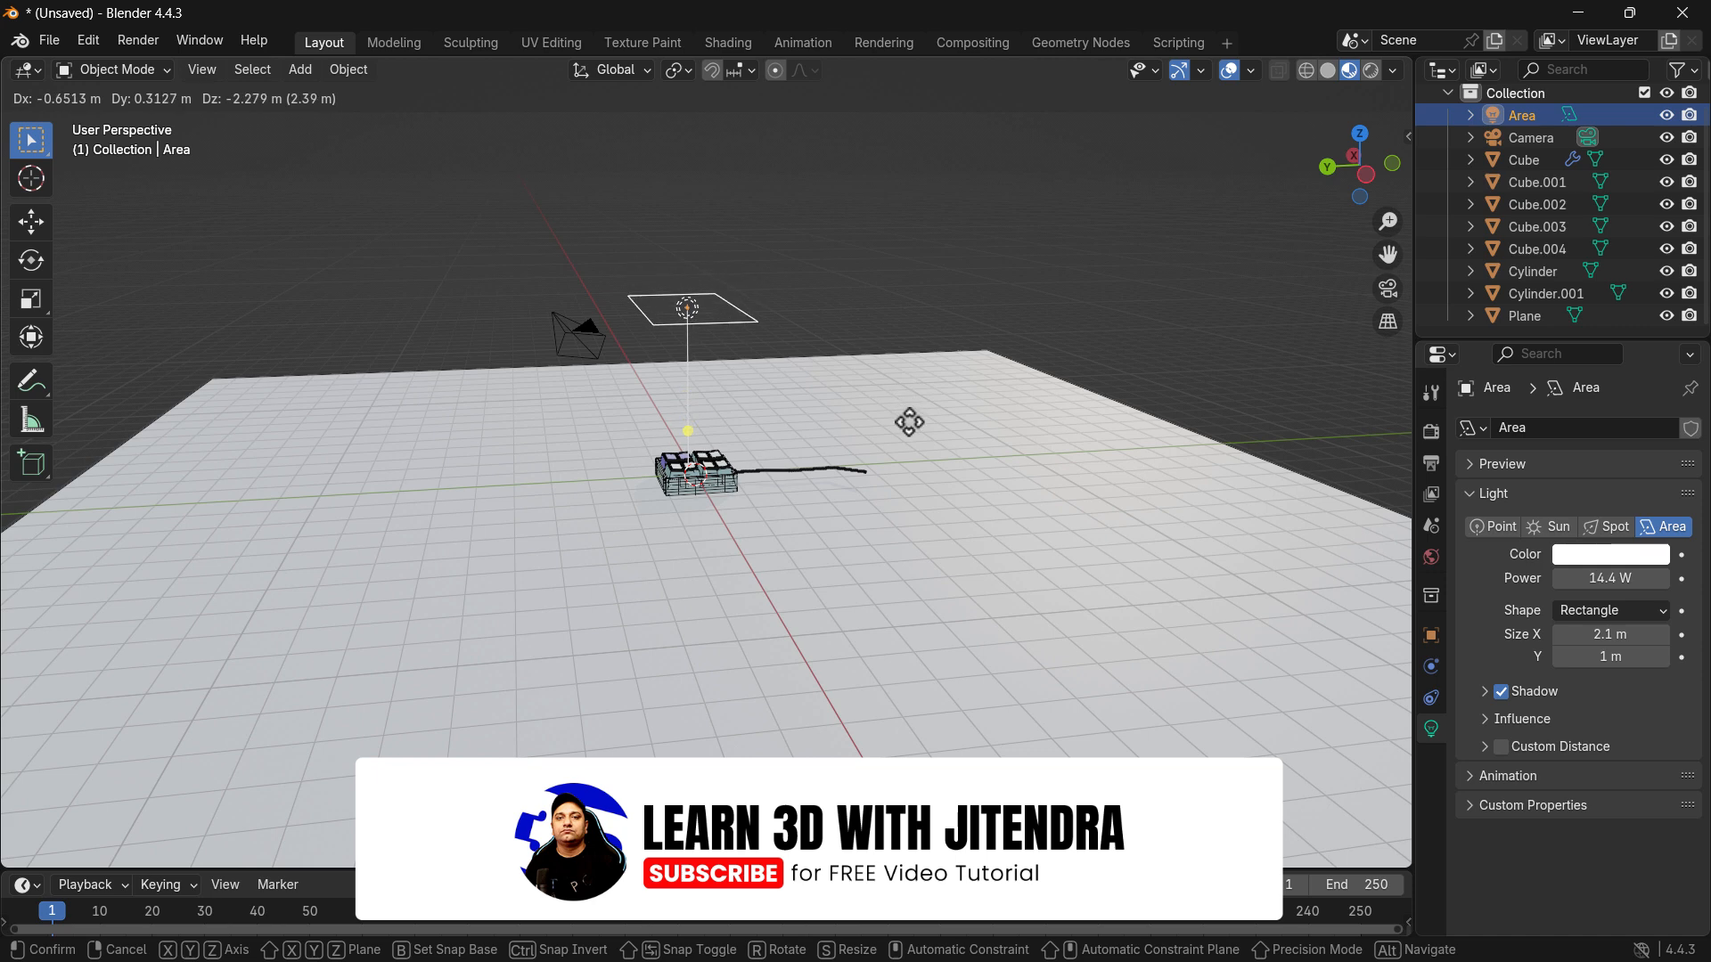
key("z")
left_click(922, 458)
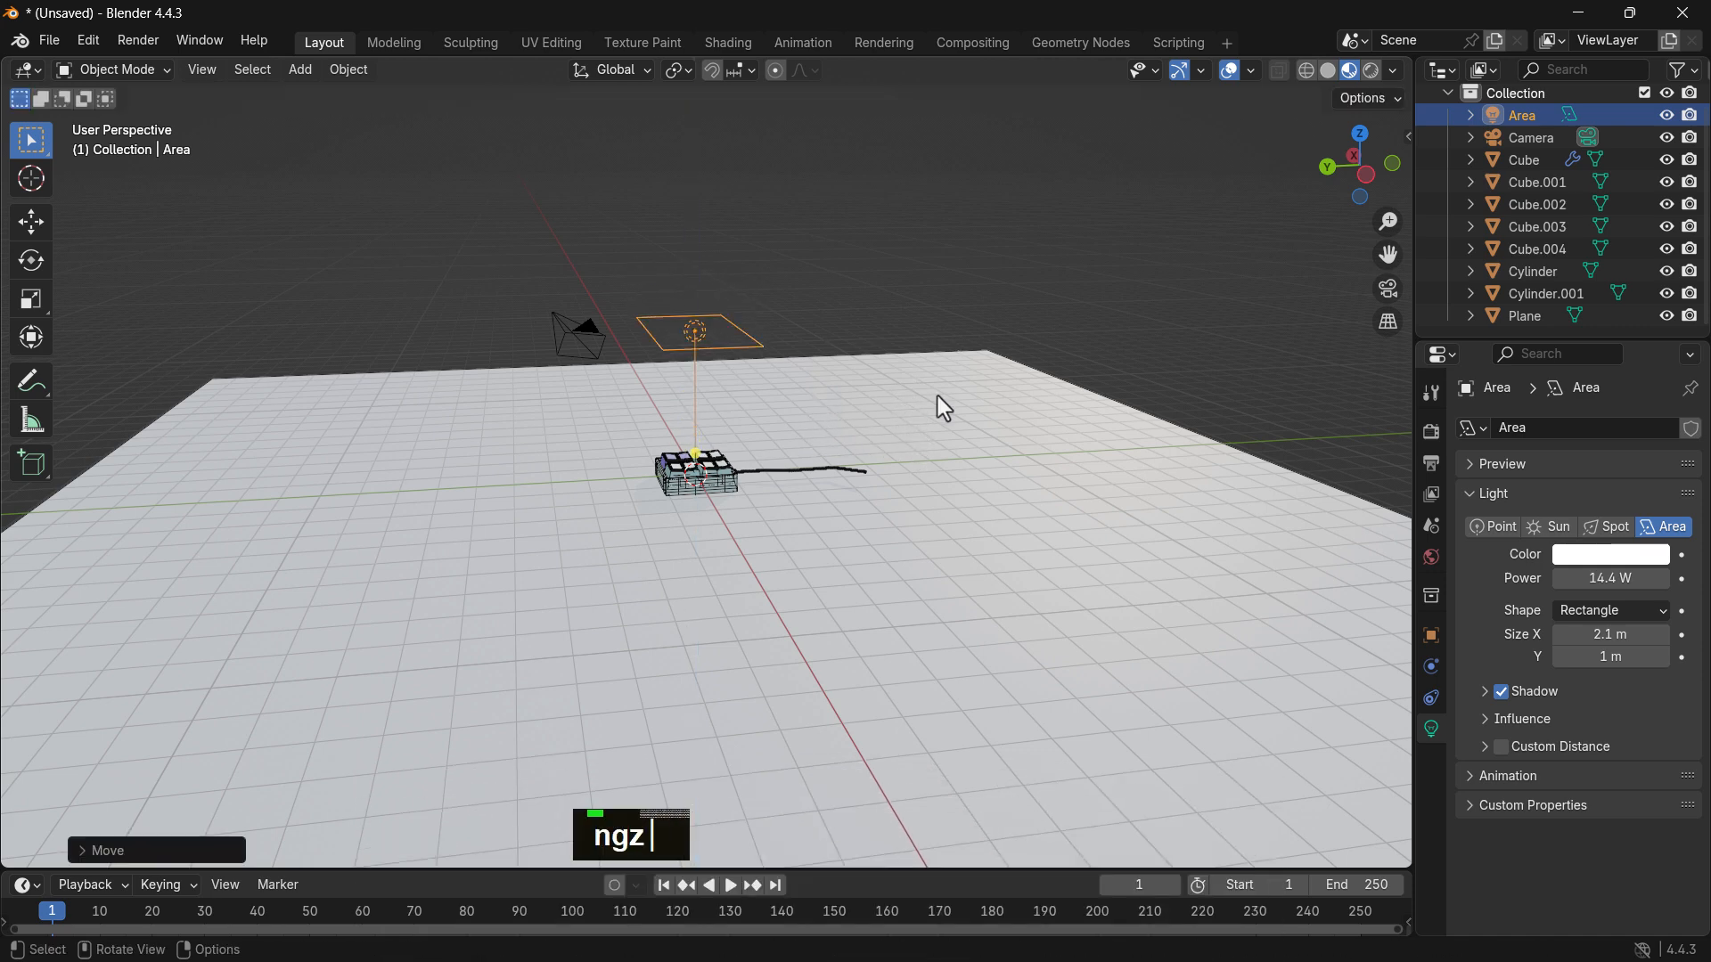
key("r")
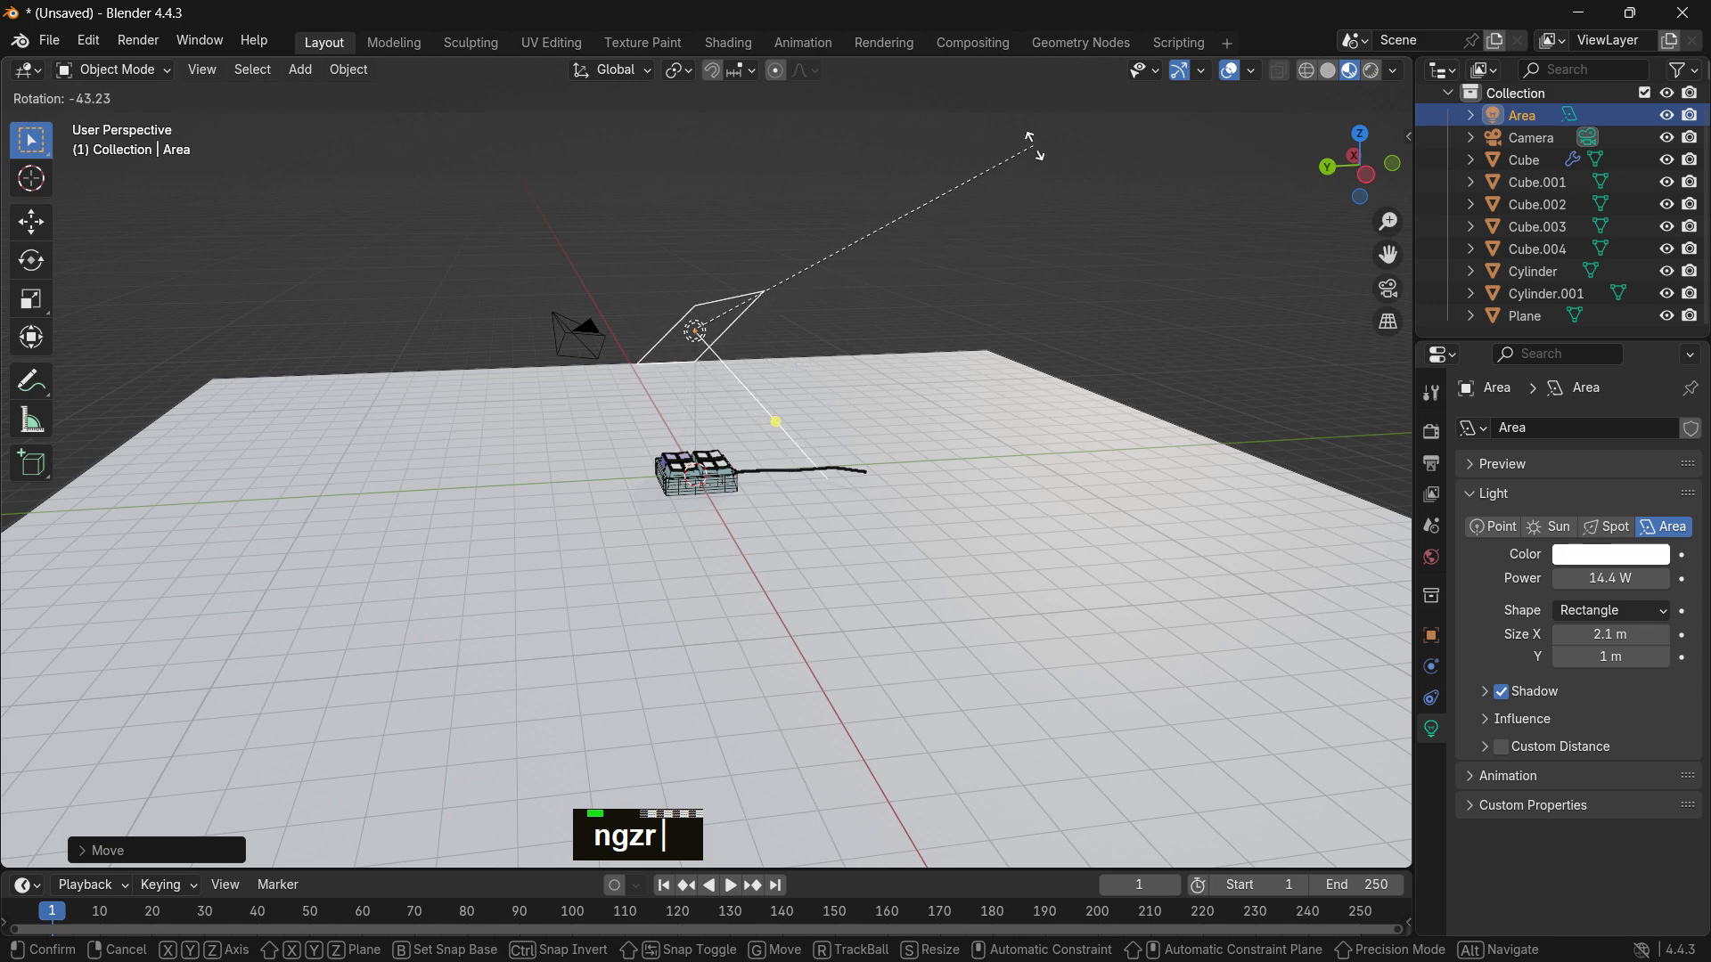
key("Escape")
scroll(797, 335, "down", 2)
middle_click_drag(797, 335, 825, 388)
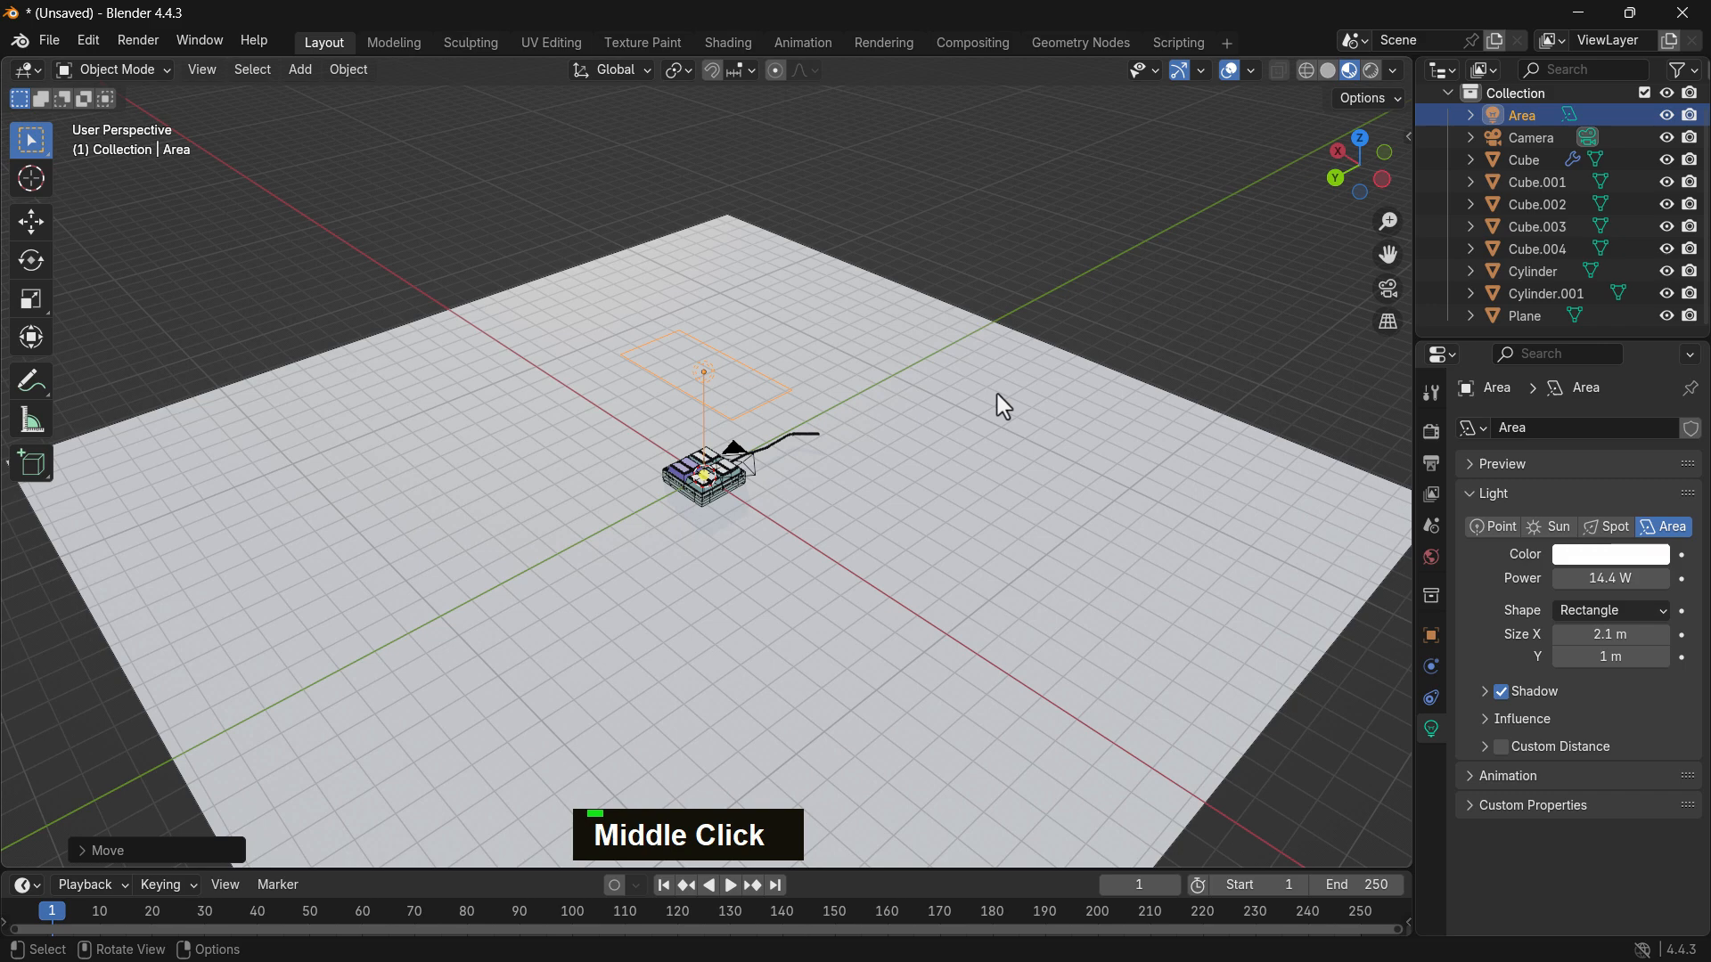
key("r")
key("y")
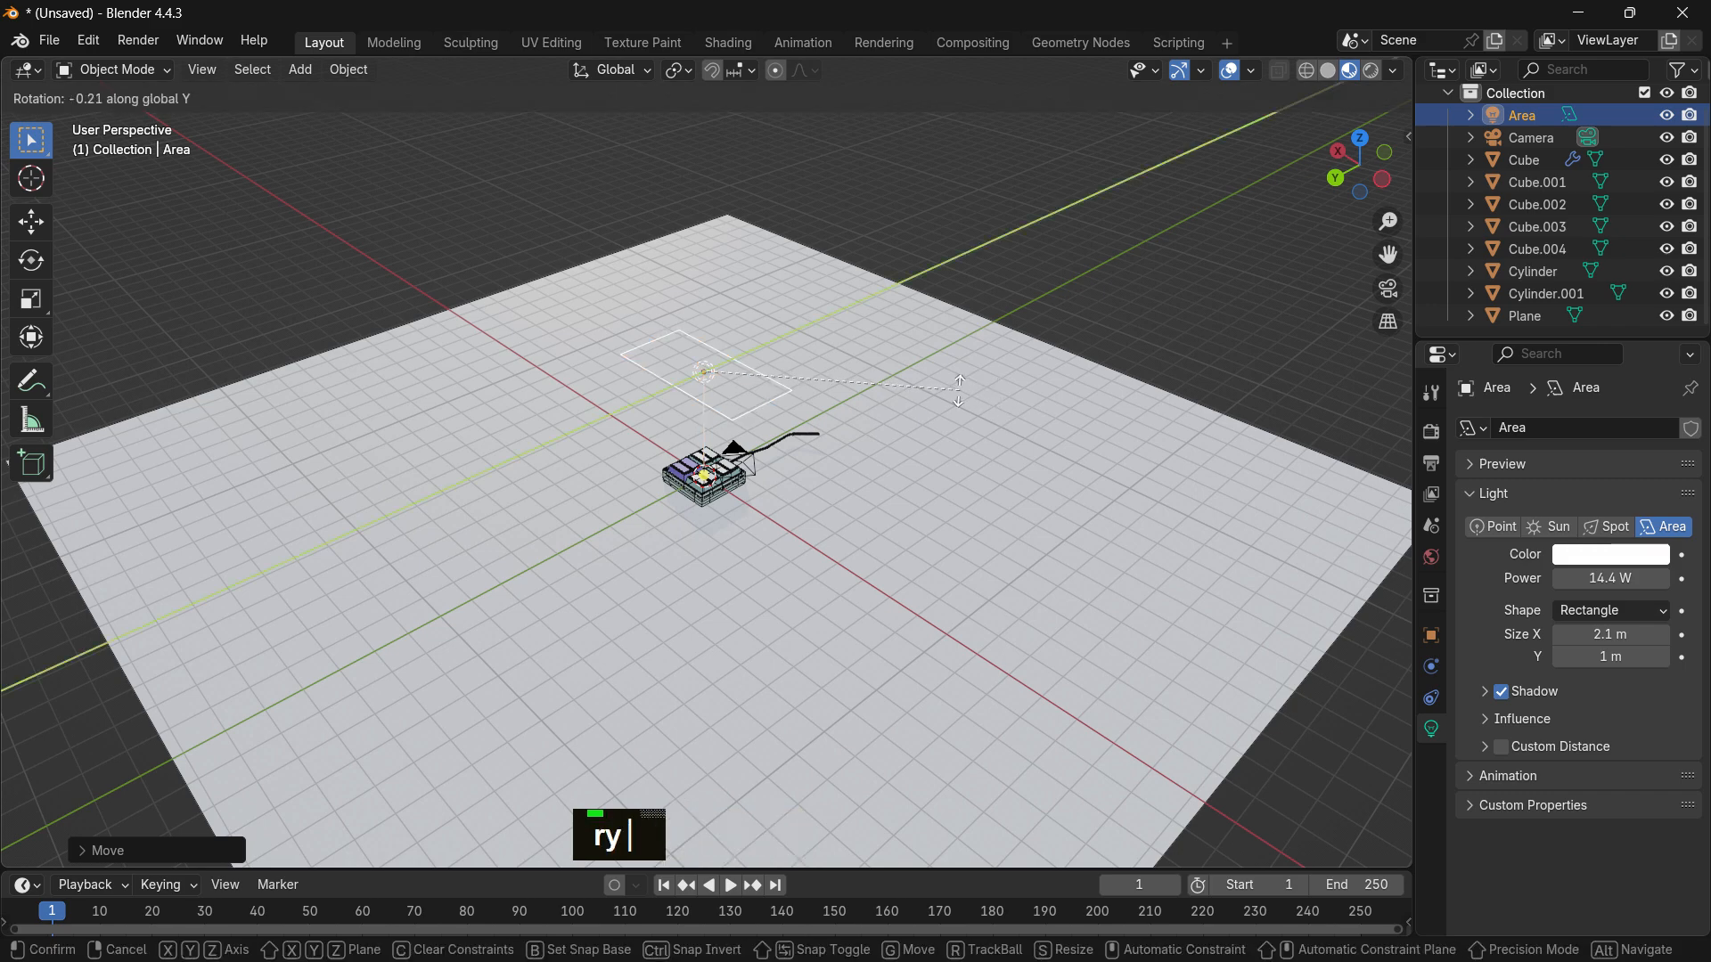
key("Escape")
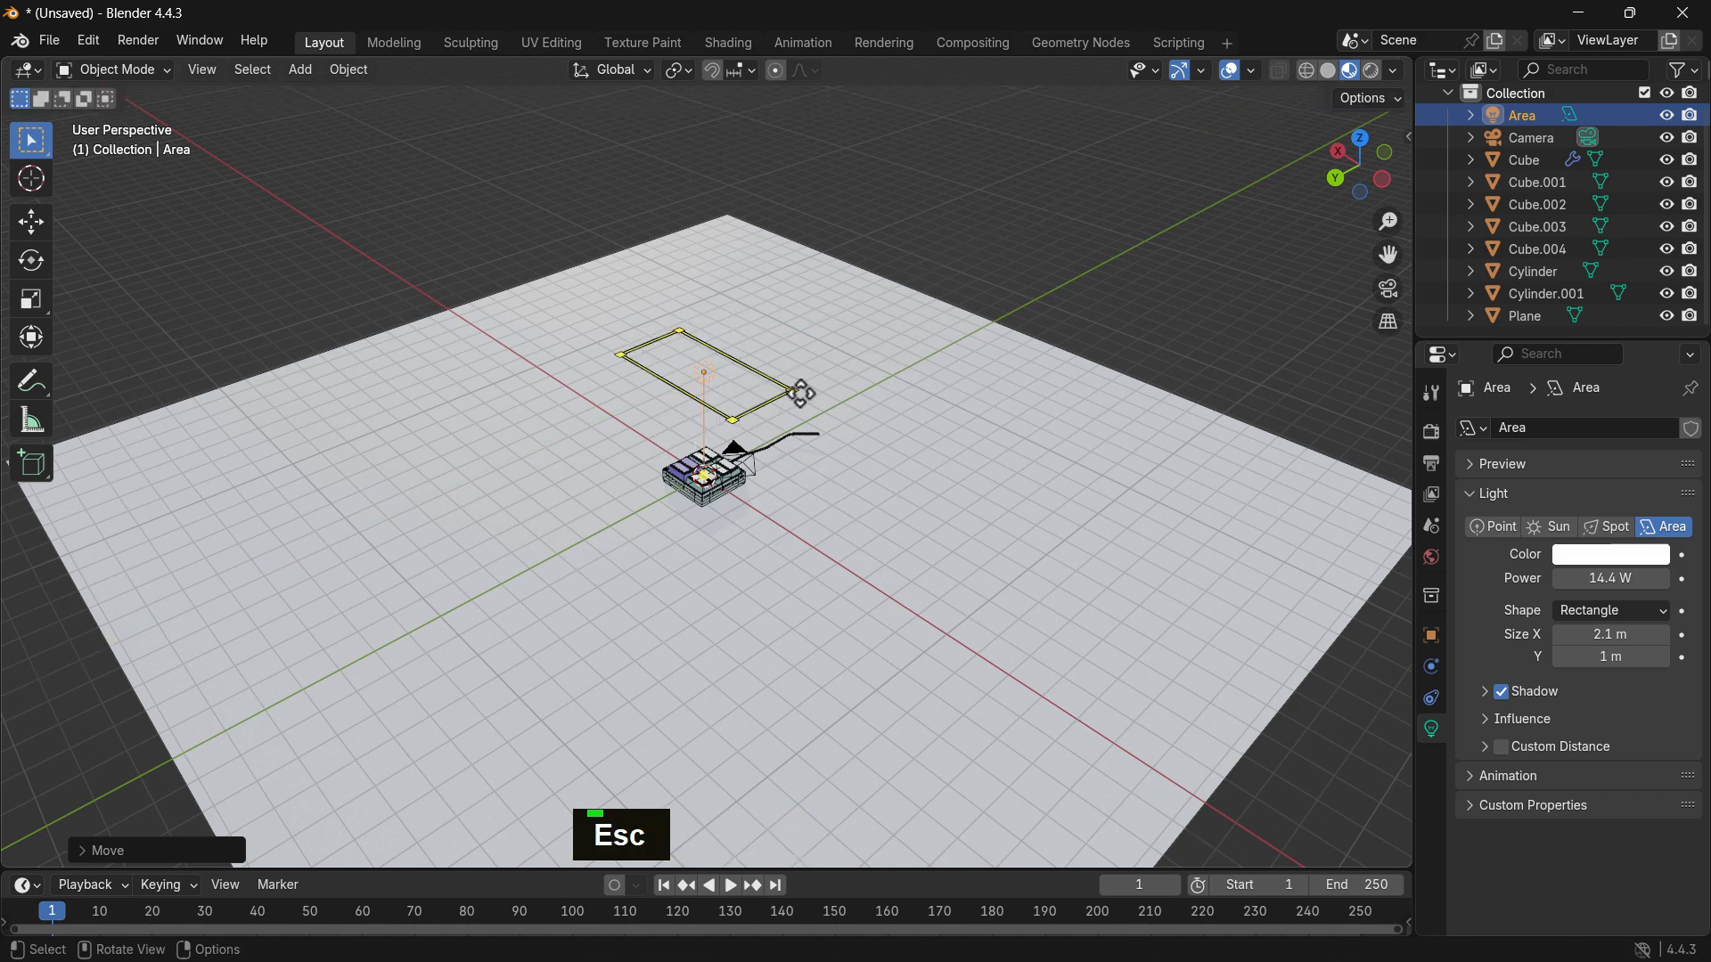
Step: Tilt the area light about the global X axis so it shines towards the cable side of the keypad
key("r")
key("x")
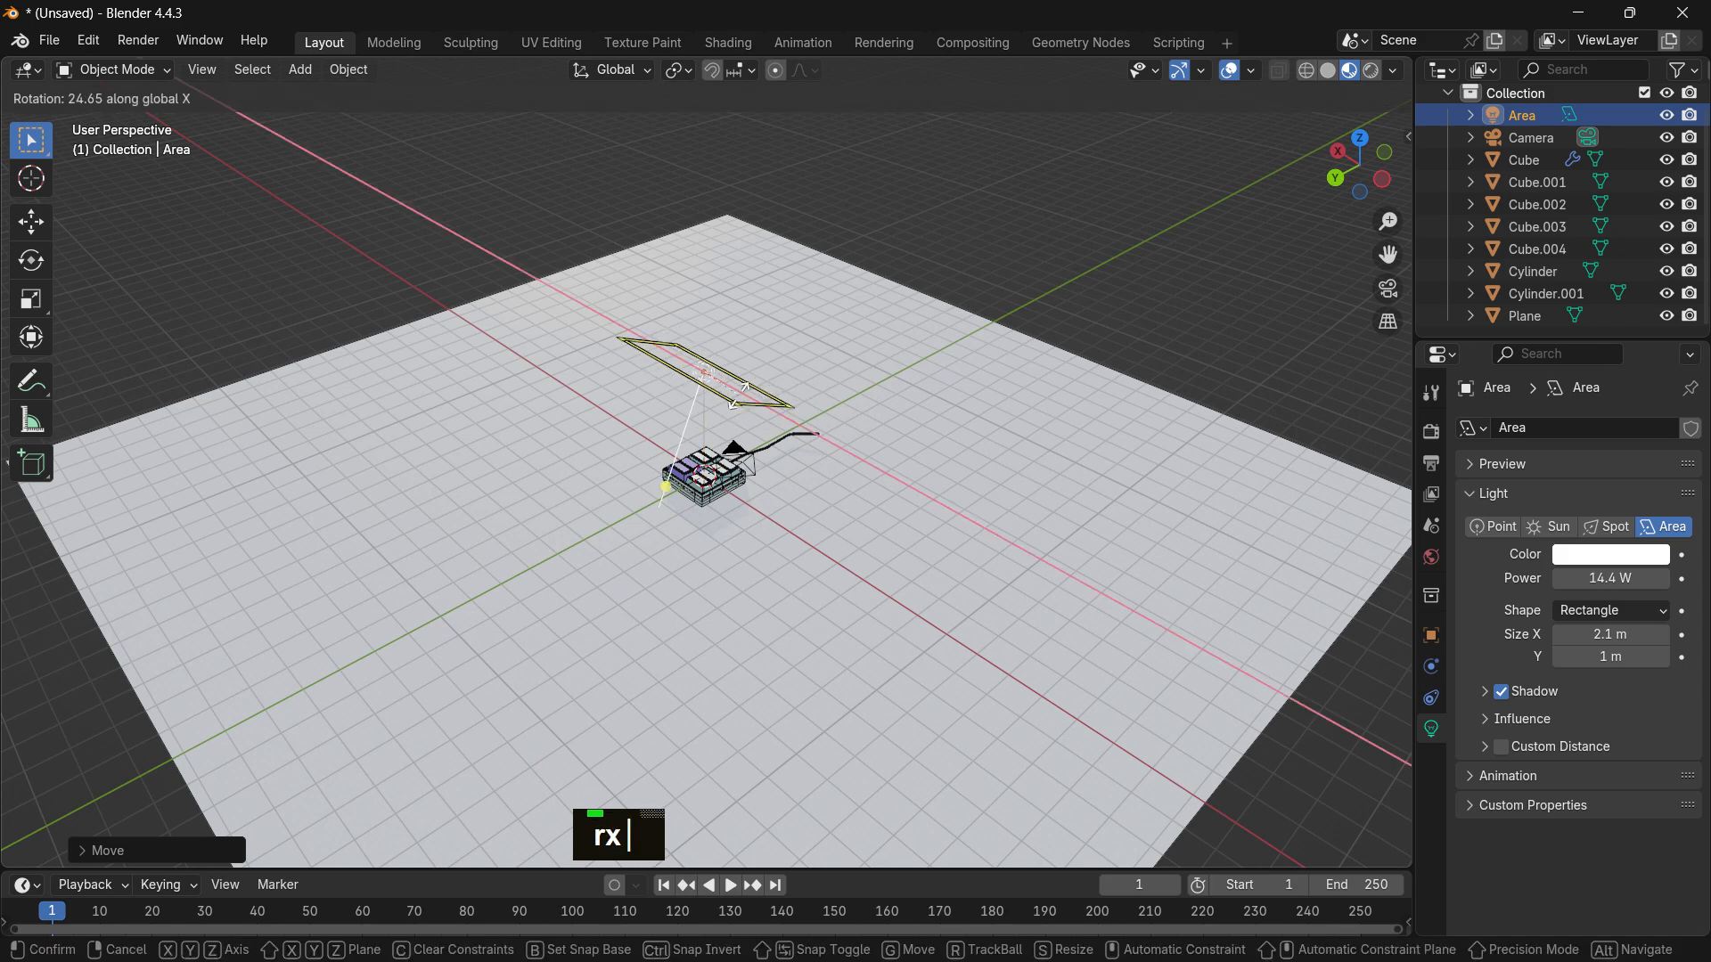
left_click(828, 321)
Step: In top view, move the area light diagonally beyond the purple key's corner and rotate it to aim at the keypad
key("7")
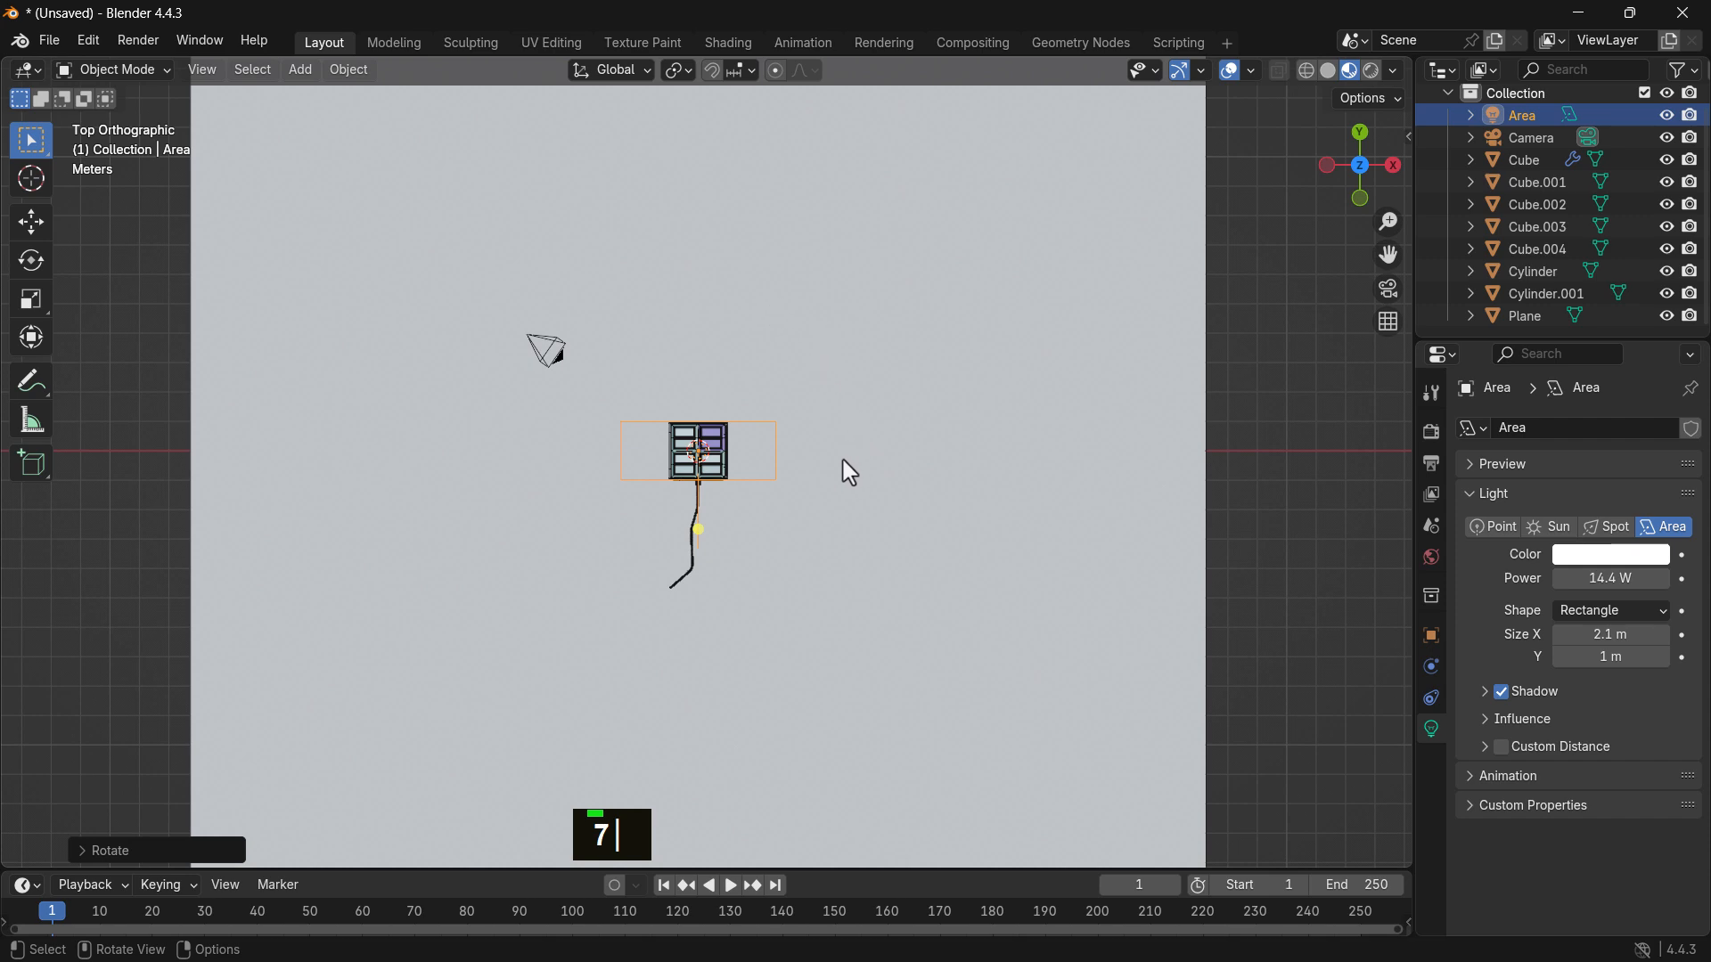
key("g")
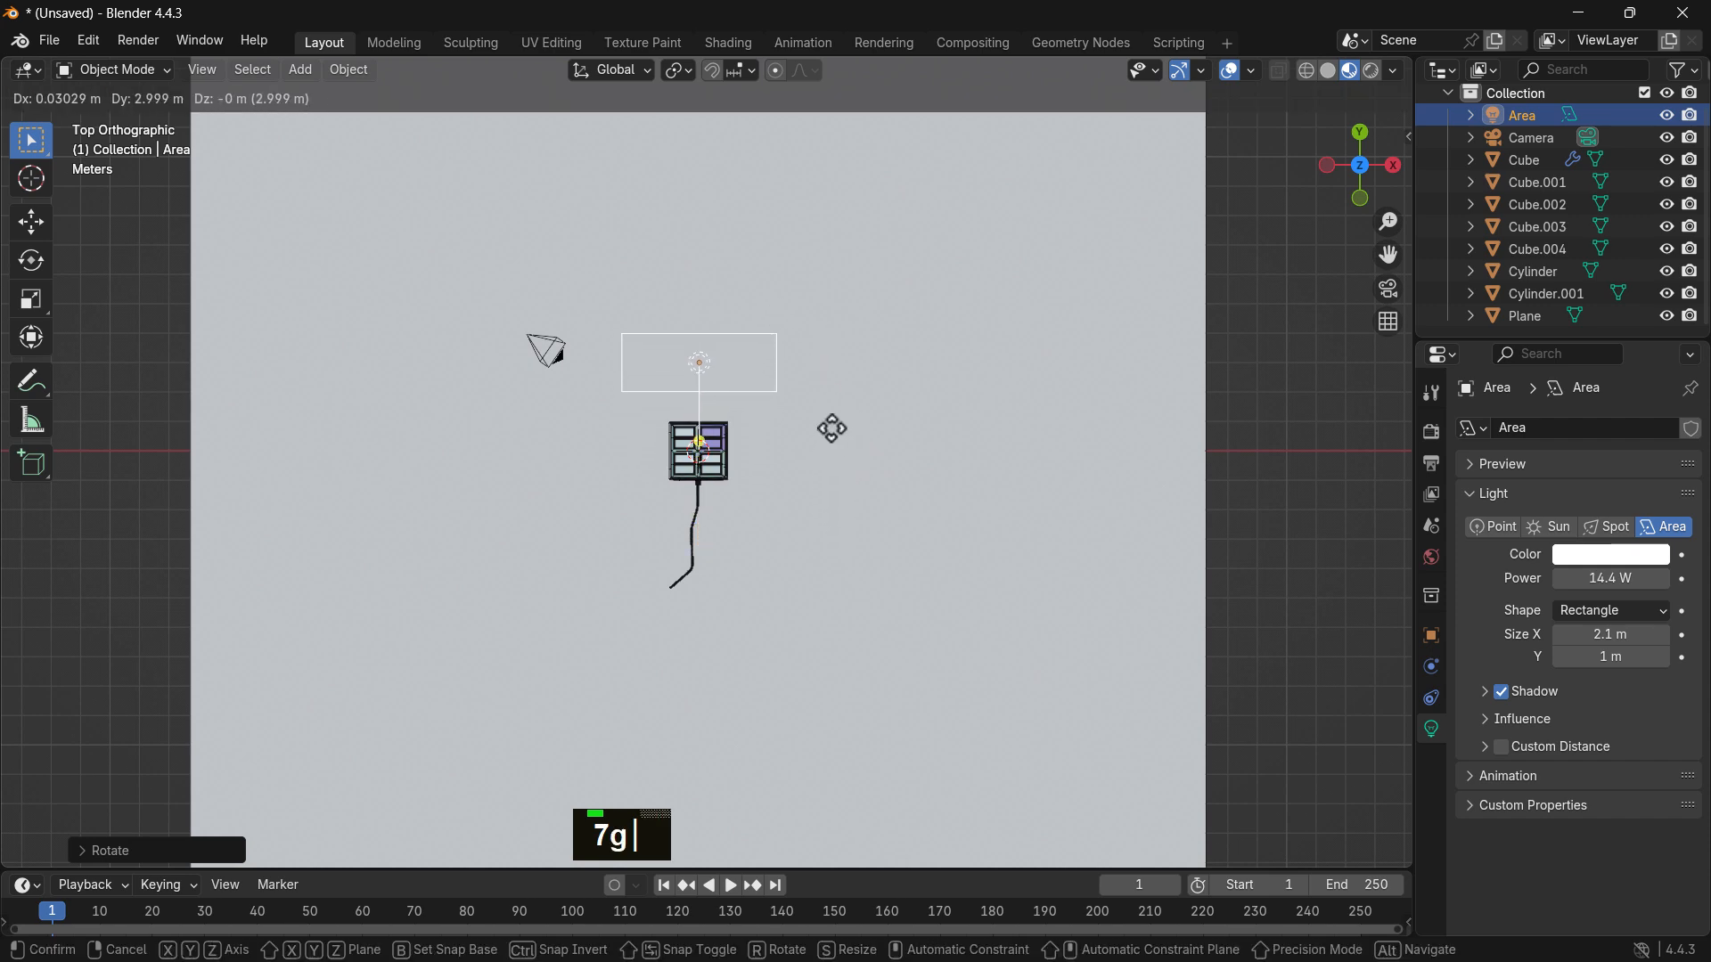
left_click(844, 433)
key("r")
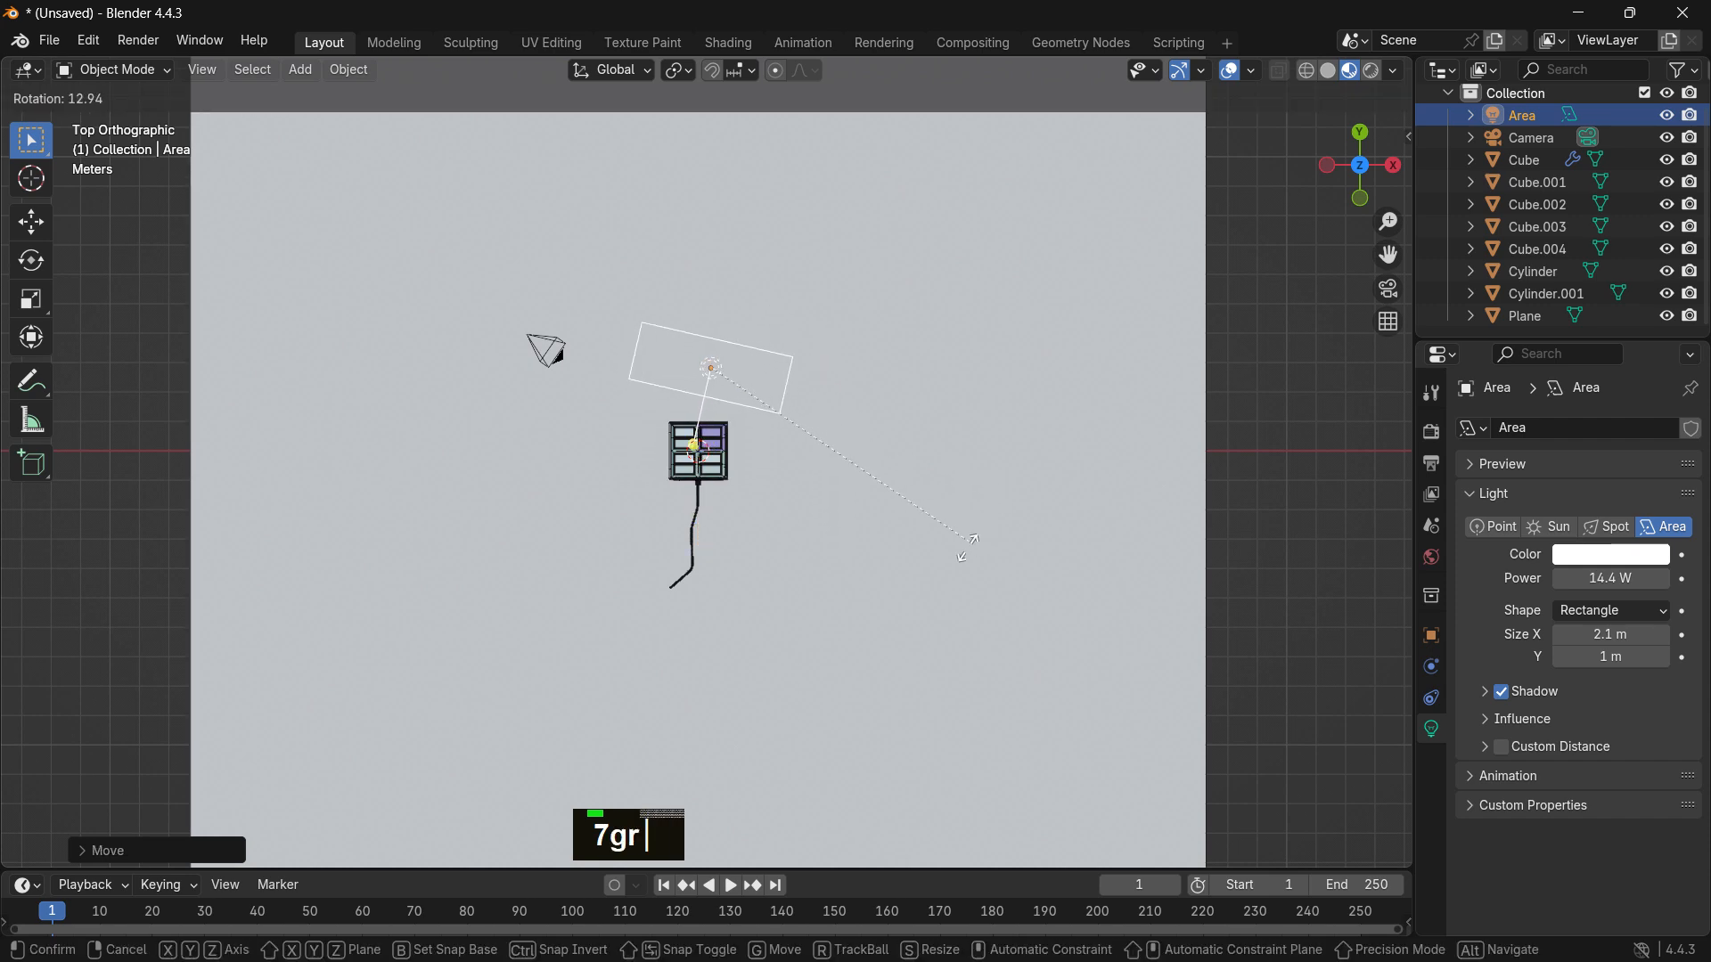
left_click(887, 630)
key("g")
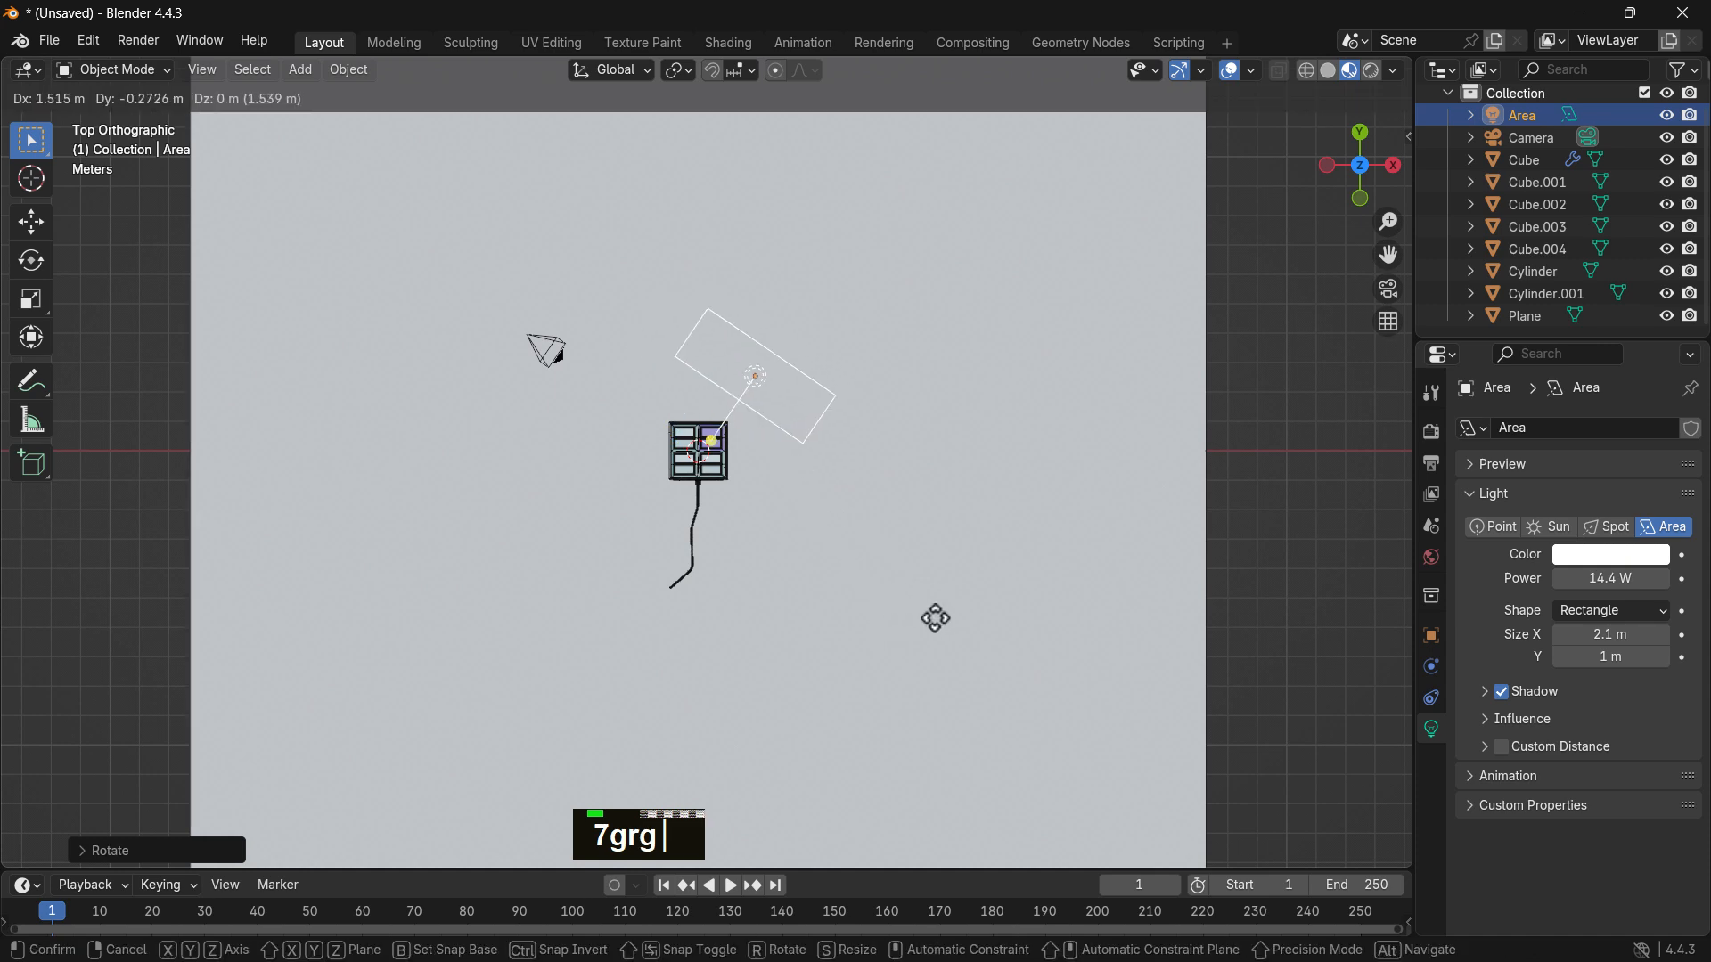
left_click(935, 627)
Step: Duplicate the area light, place the copy on the camera's side of the keypad, and rotate it to aim at the keypad
key("shift+d")
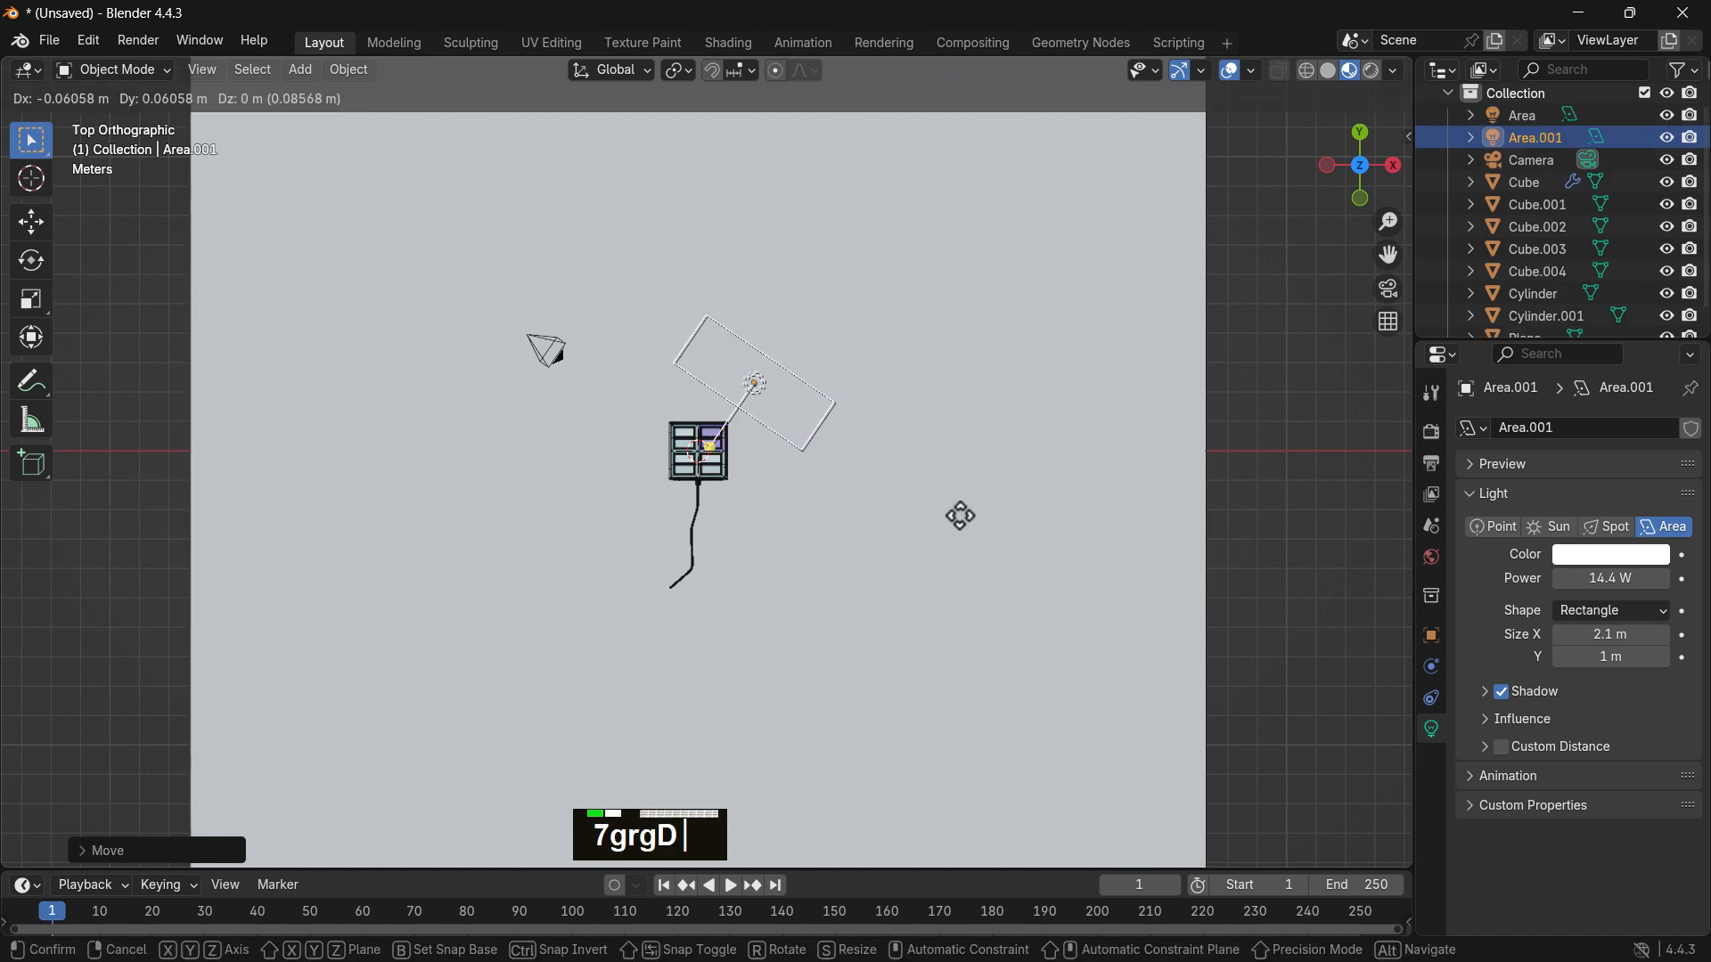
left_click(786, 513)
key("r")
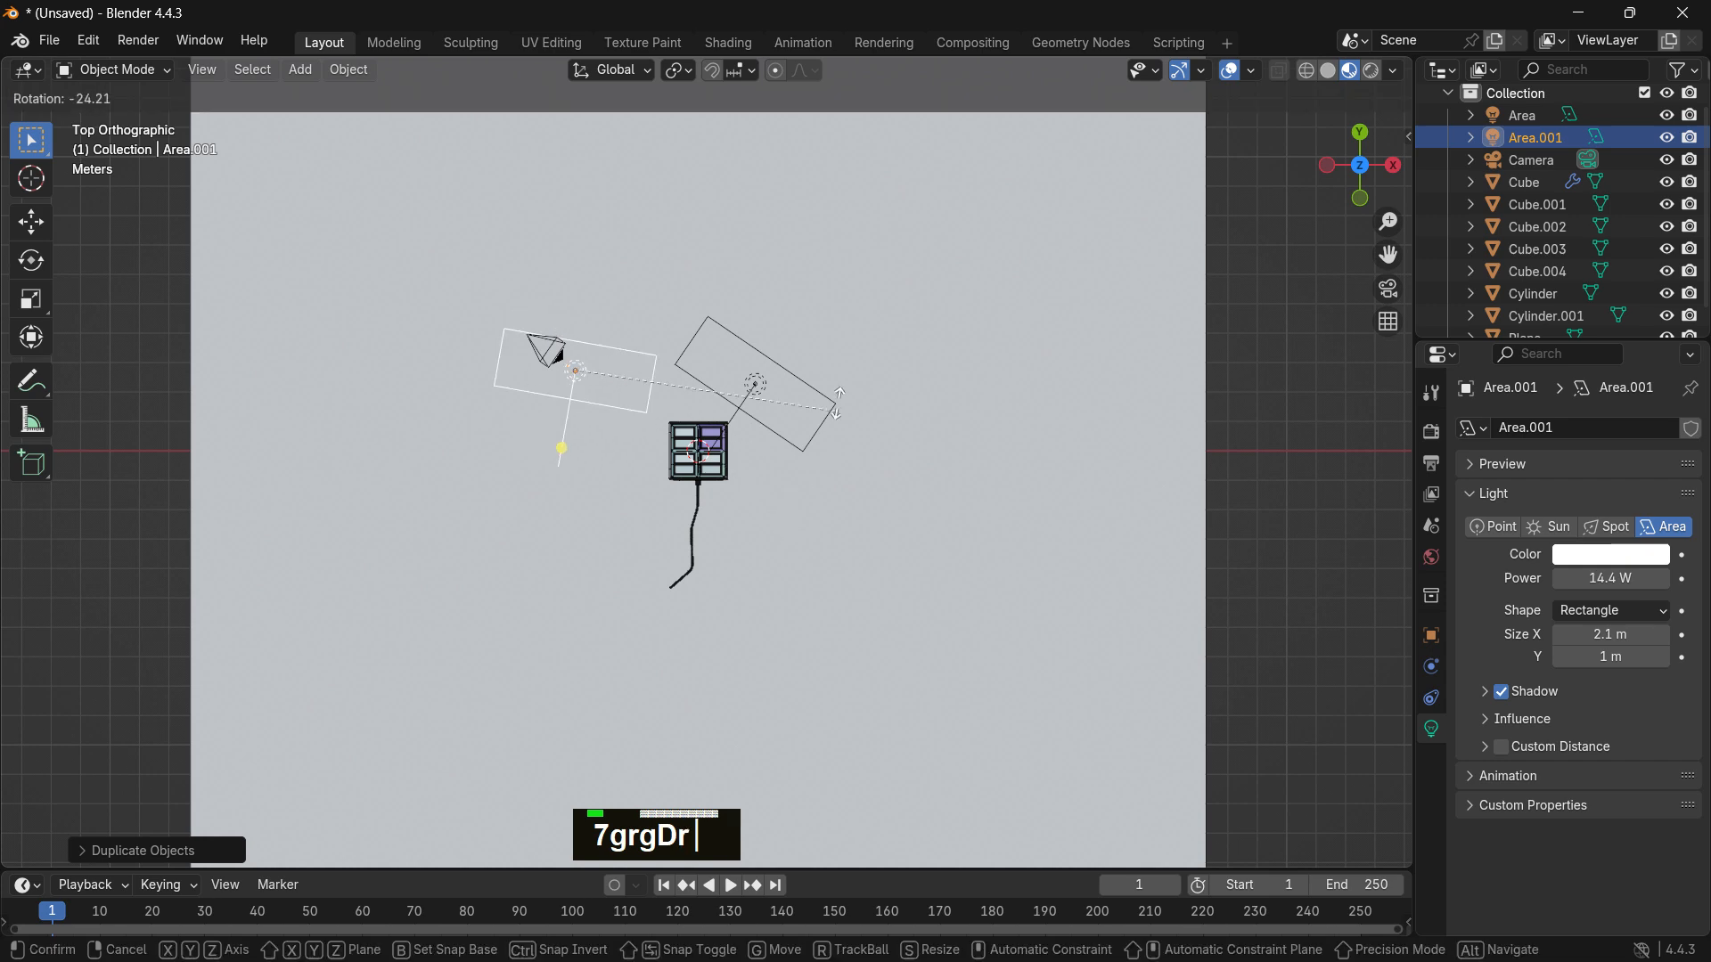
left_click(722, 205)
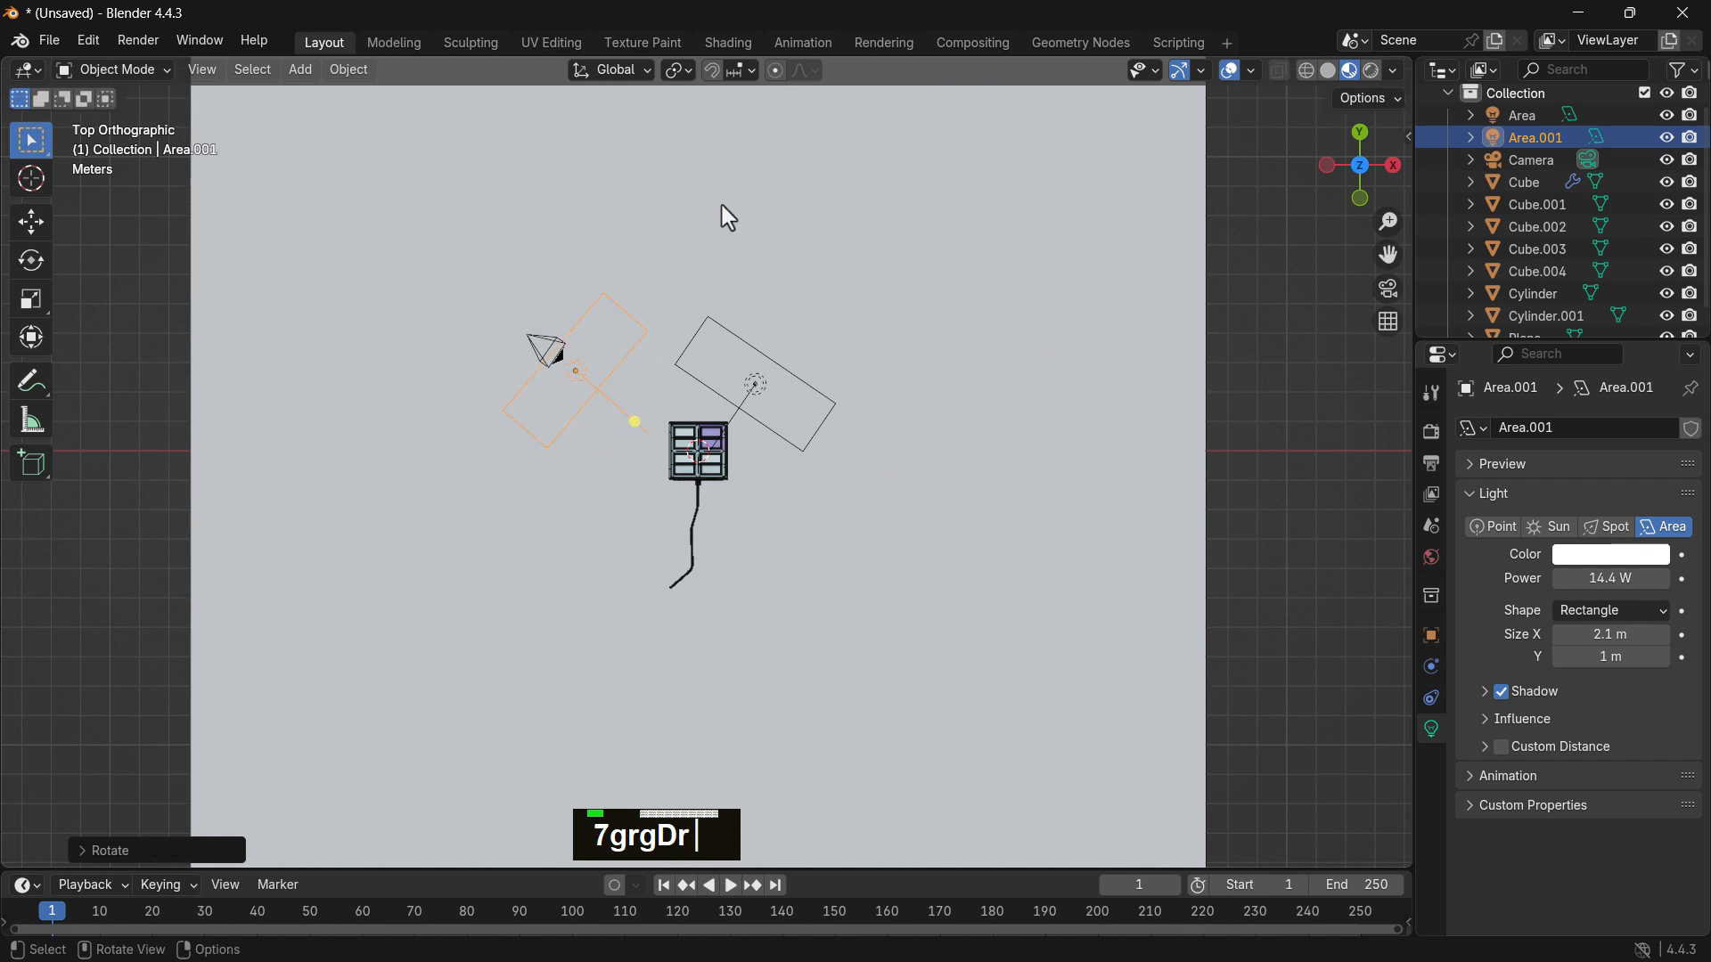
key("g")
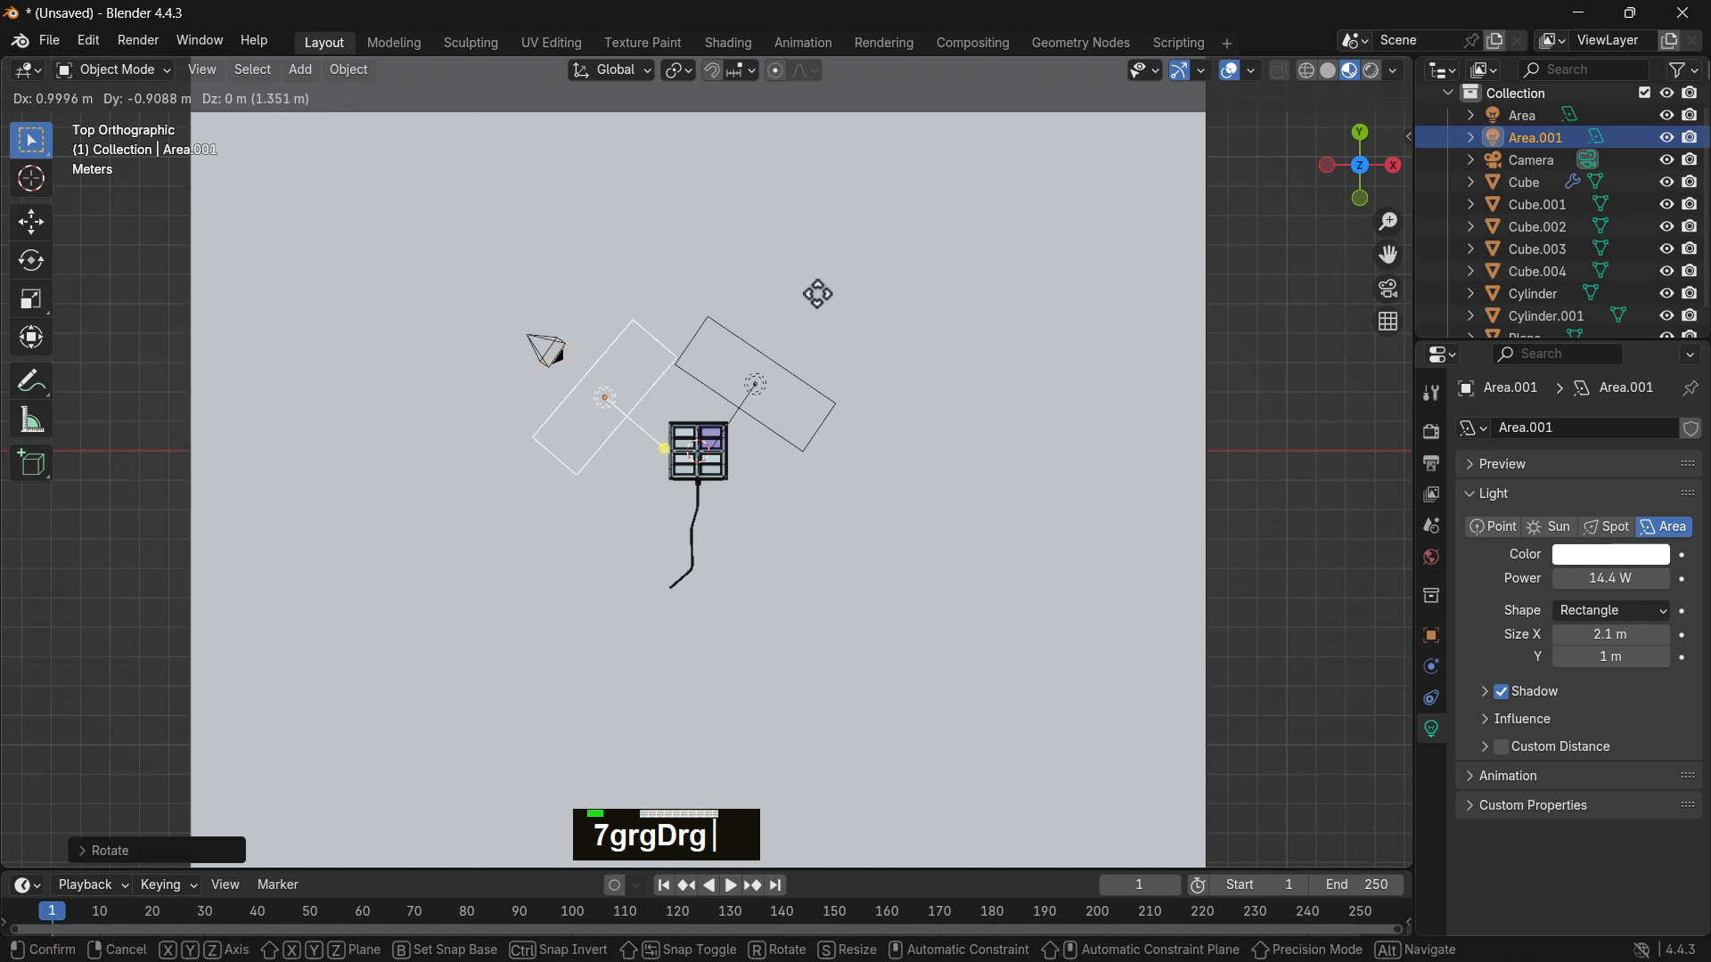
left_click(818, 295)
Step: Duplicate the camera-side area light, rotate the copy parallel to the keypad's edge, and place it opposite the cable, between the other two lights
key("shift+d")
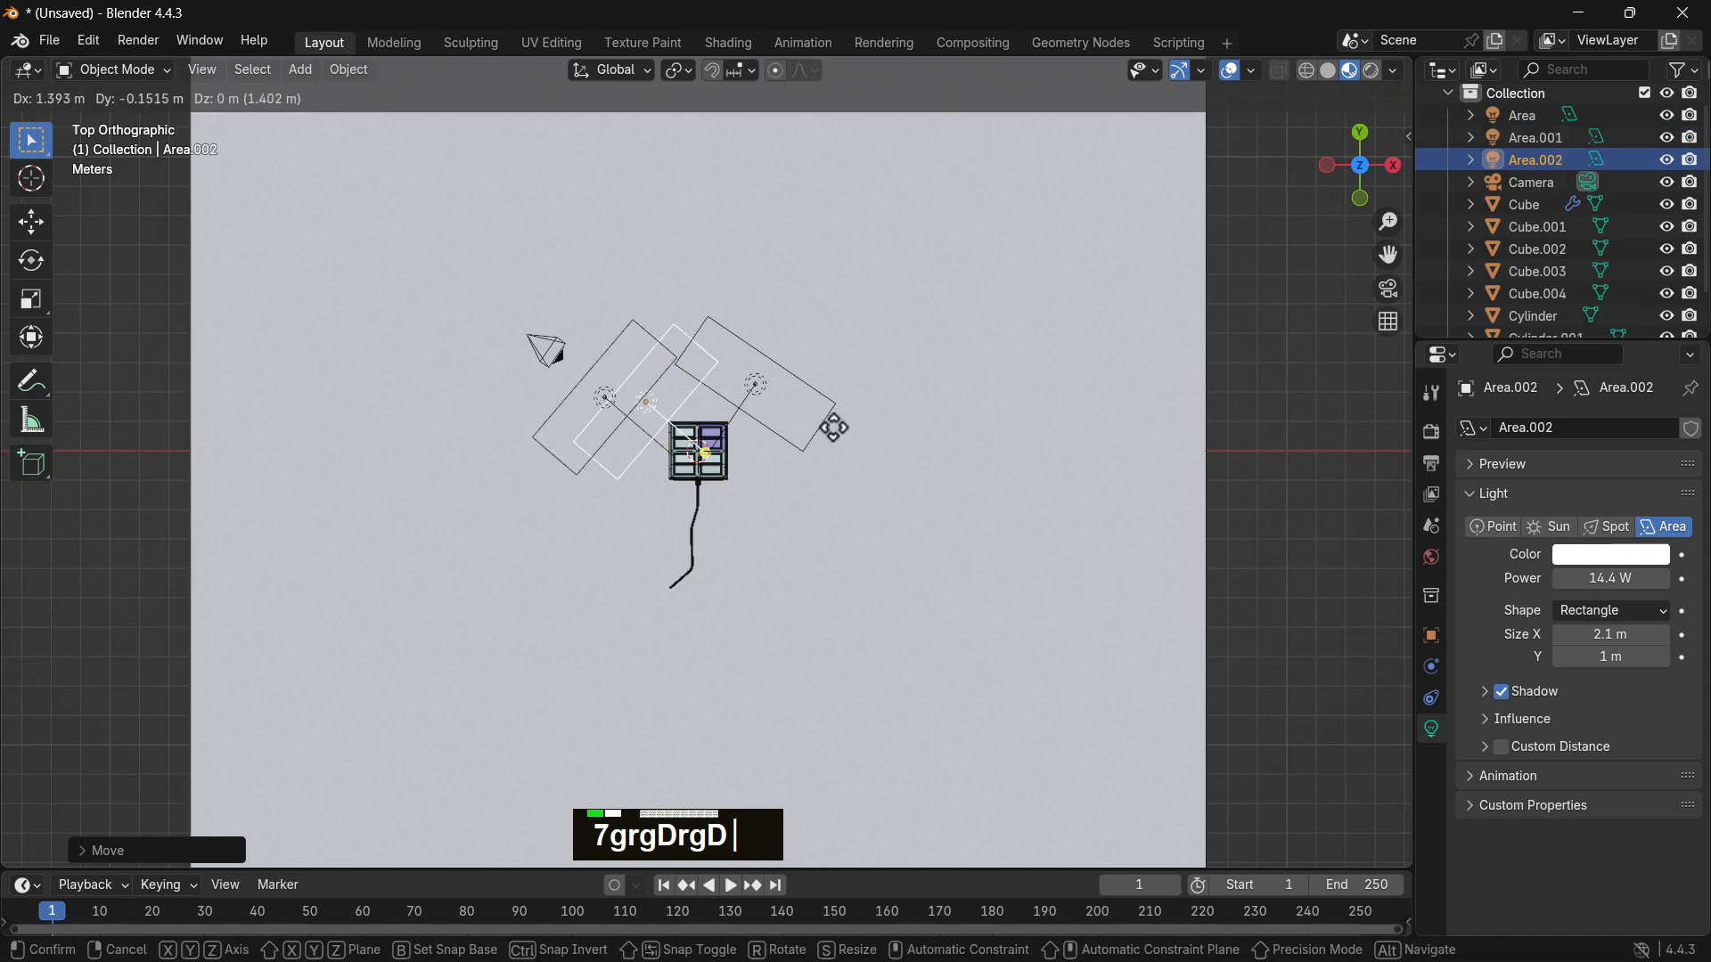
key("g")
left_click(934, 505)
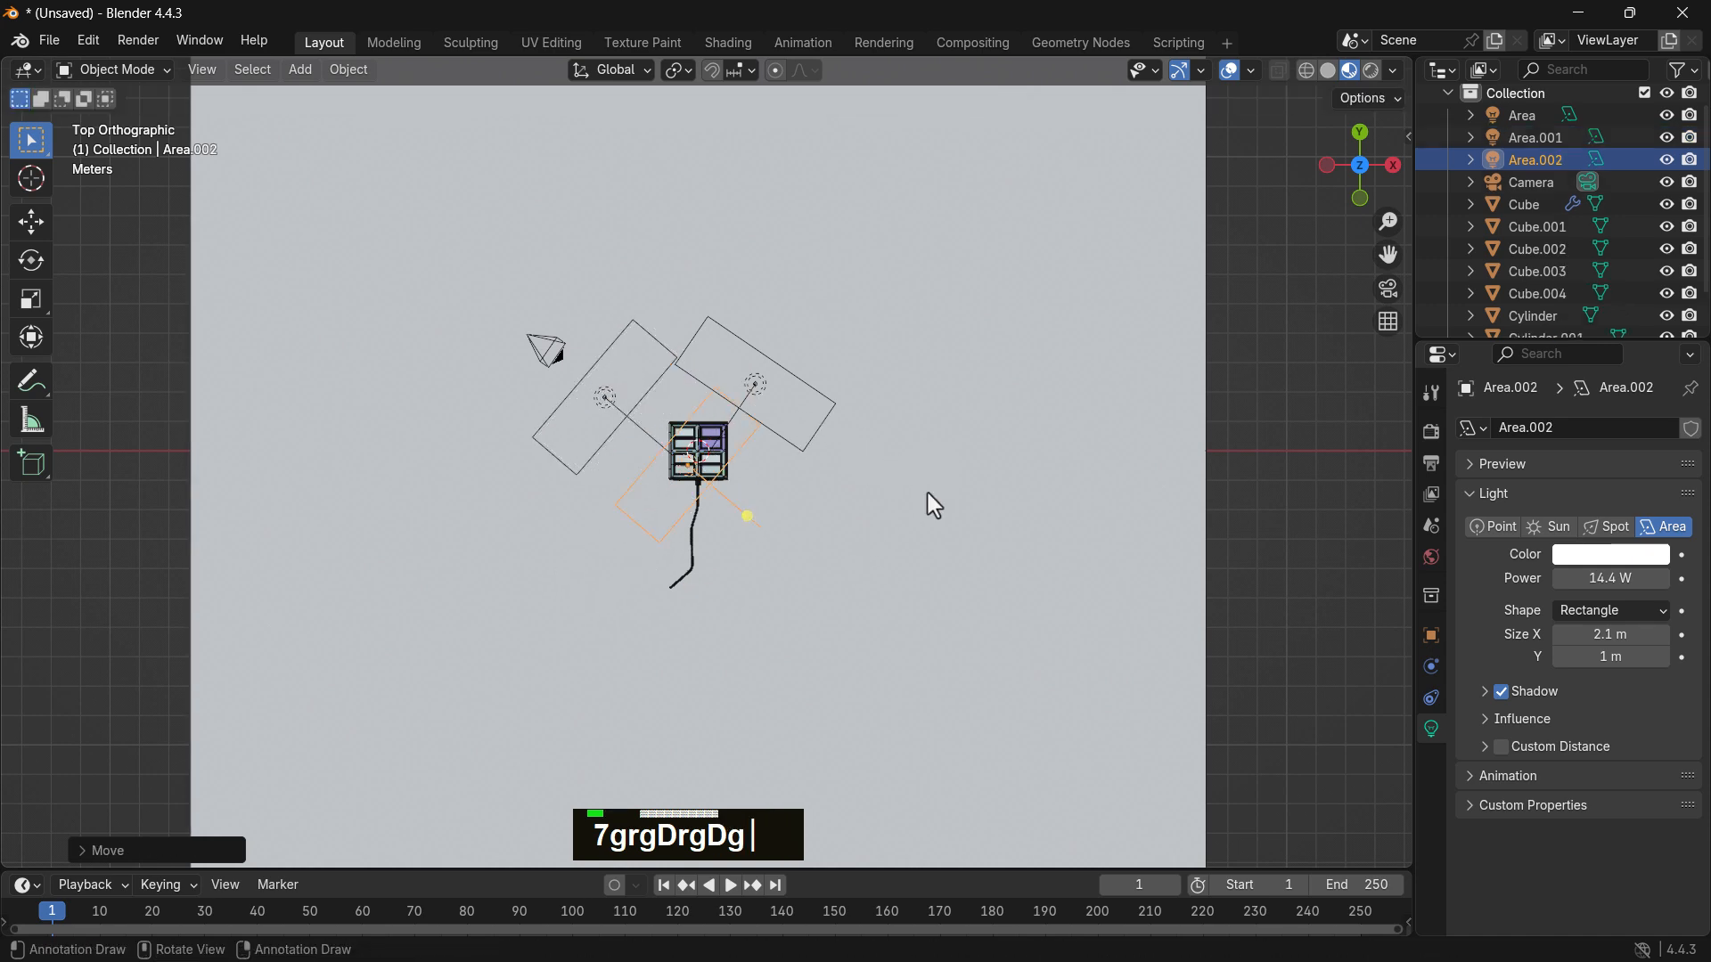
key("r")
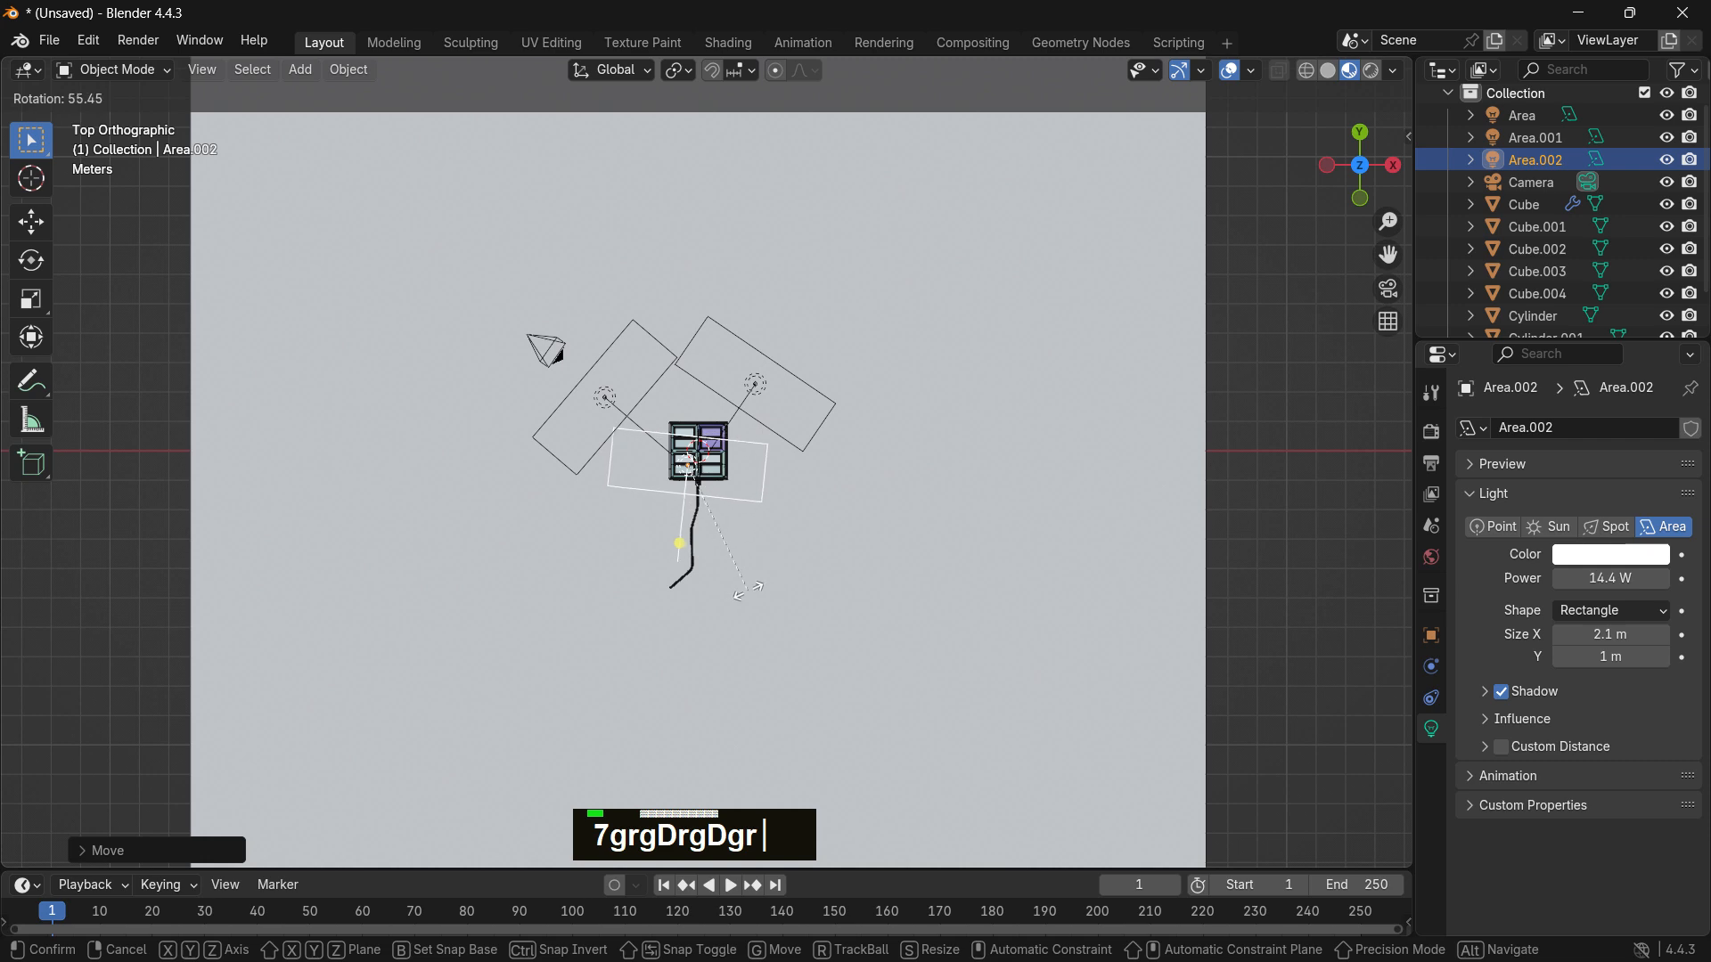
left_click(763, 596)
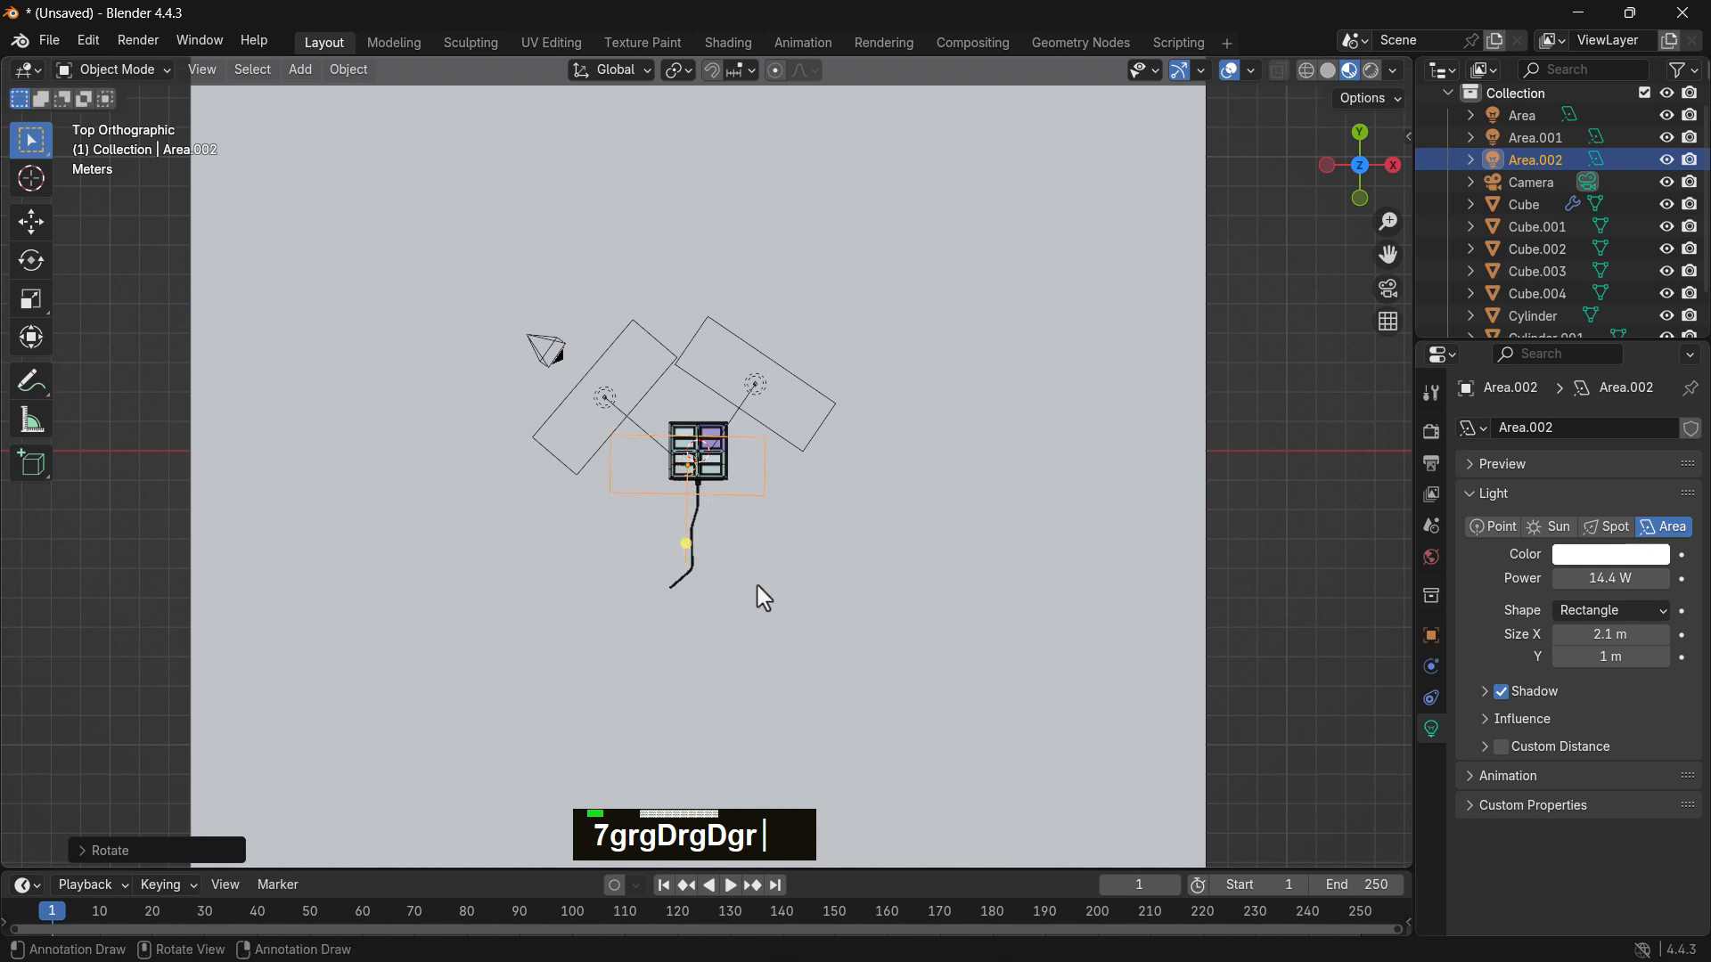
key("g")
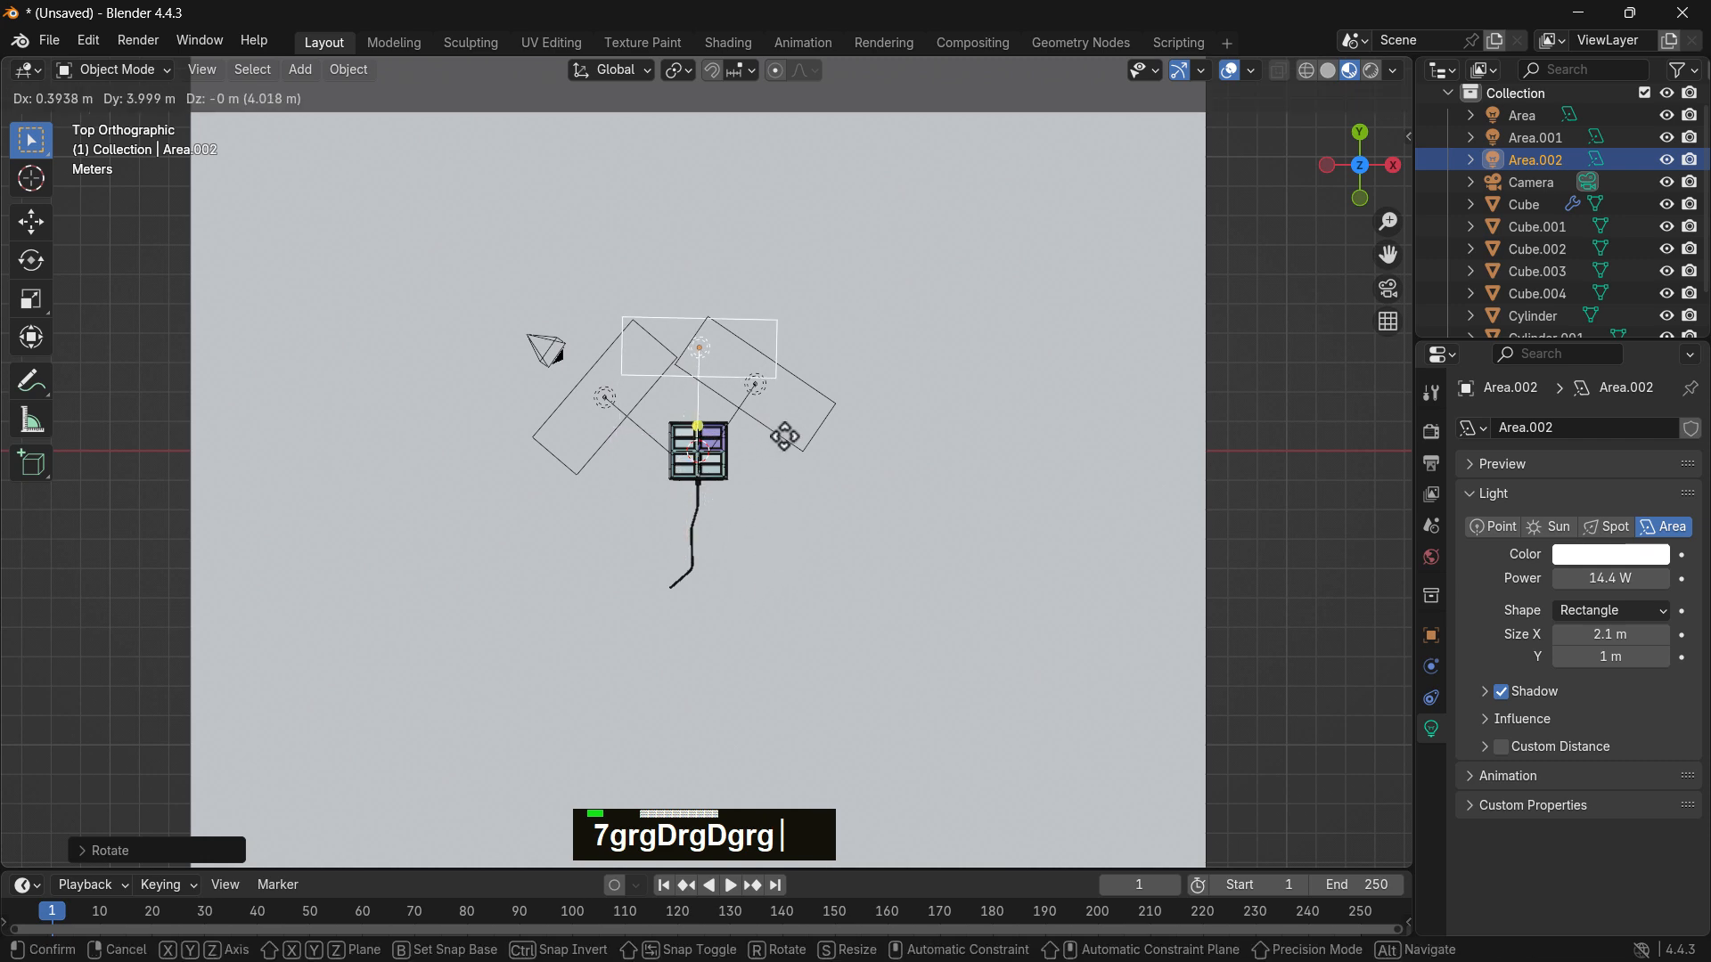
left_click(784, 437)
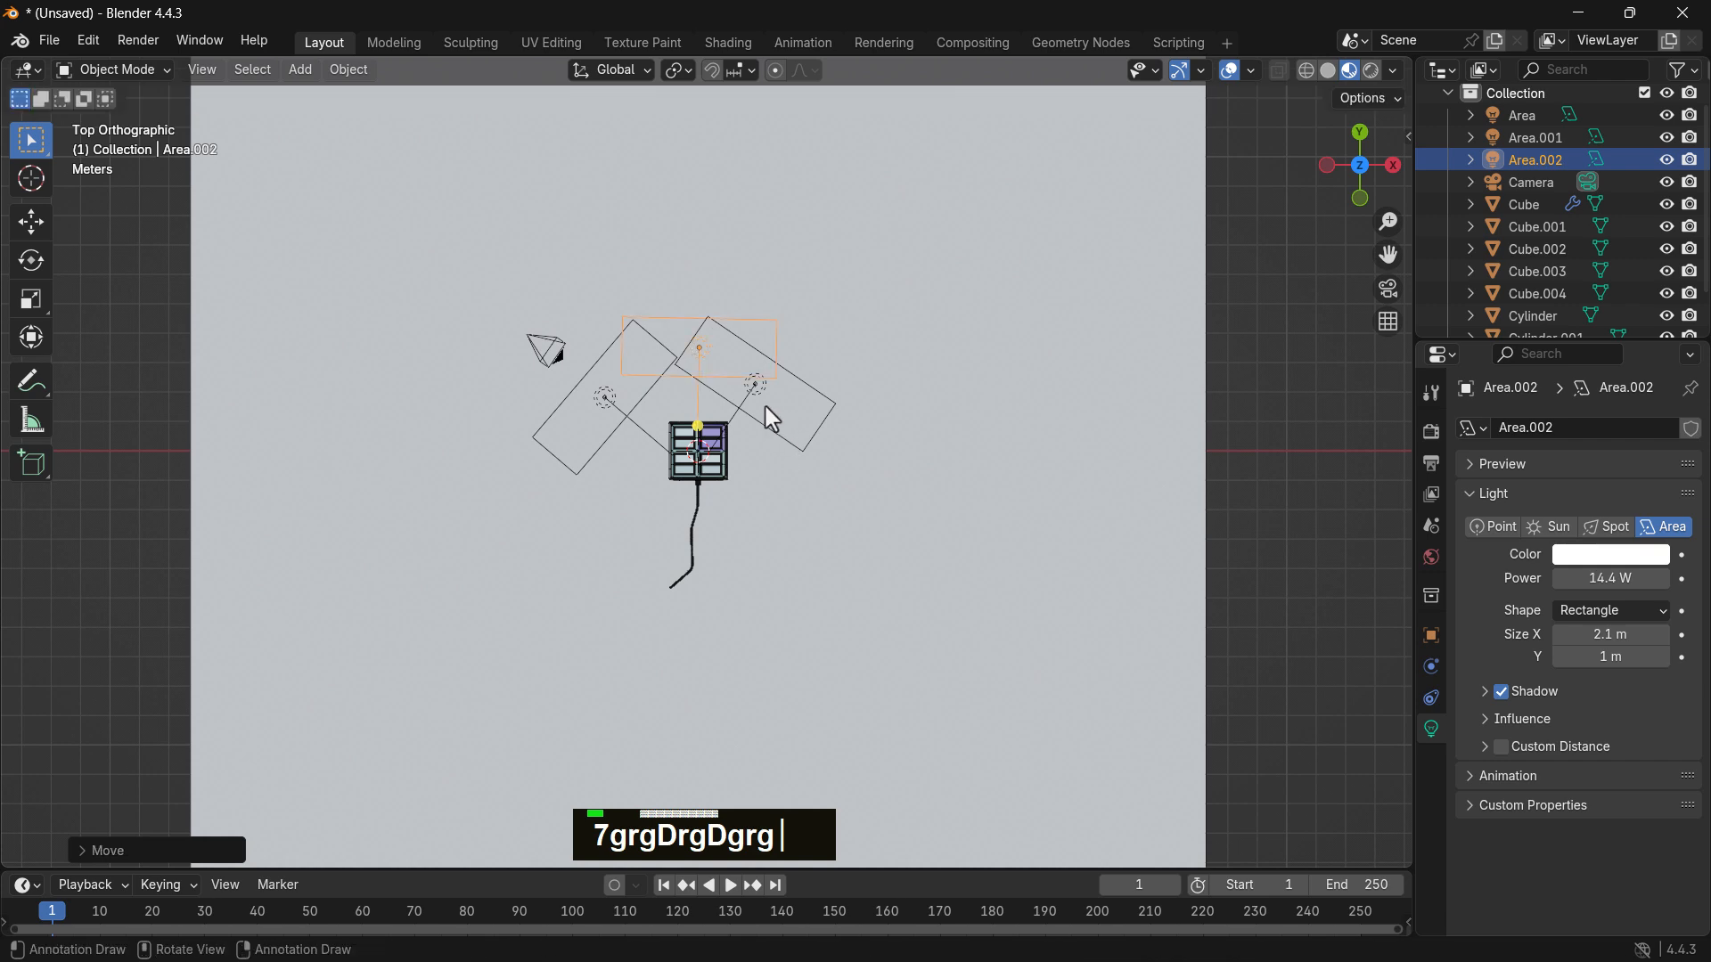
Step: Rotate the original area light beside the purple key and move it farther around the keypad so it still aims at the keys
left_click(767, 407)
left_click(821, 421)
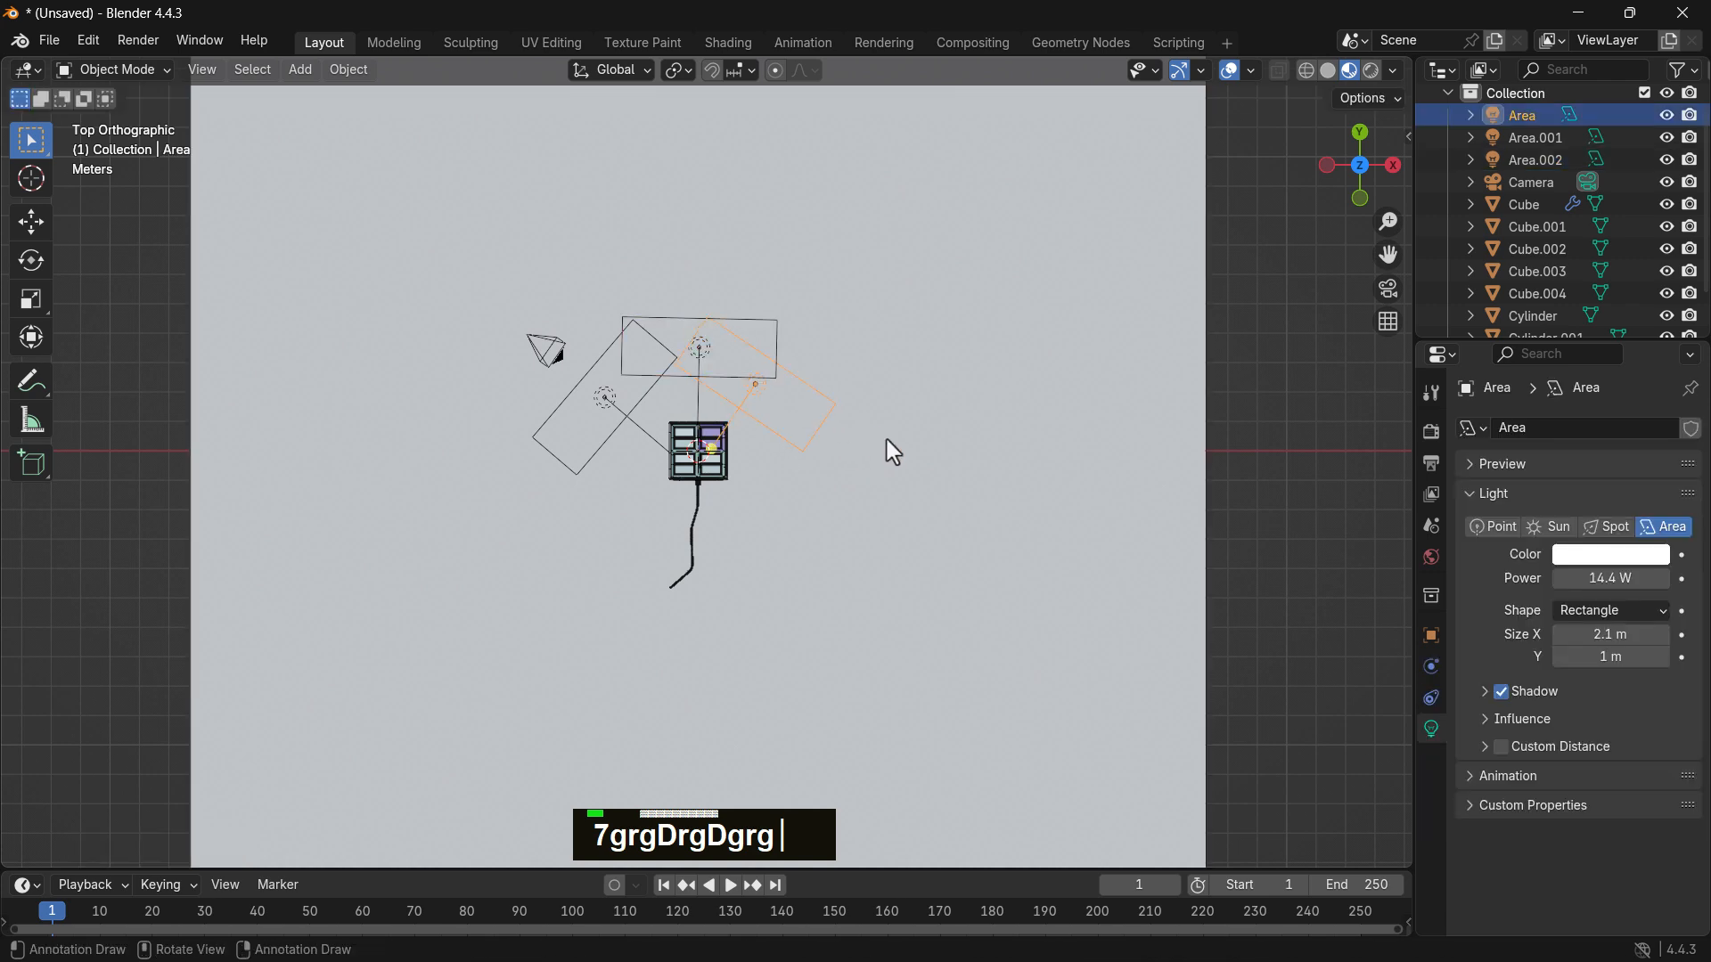
key("r")
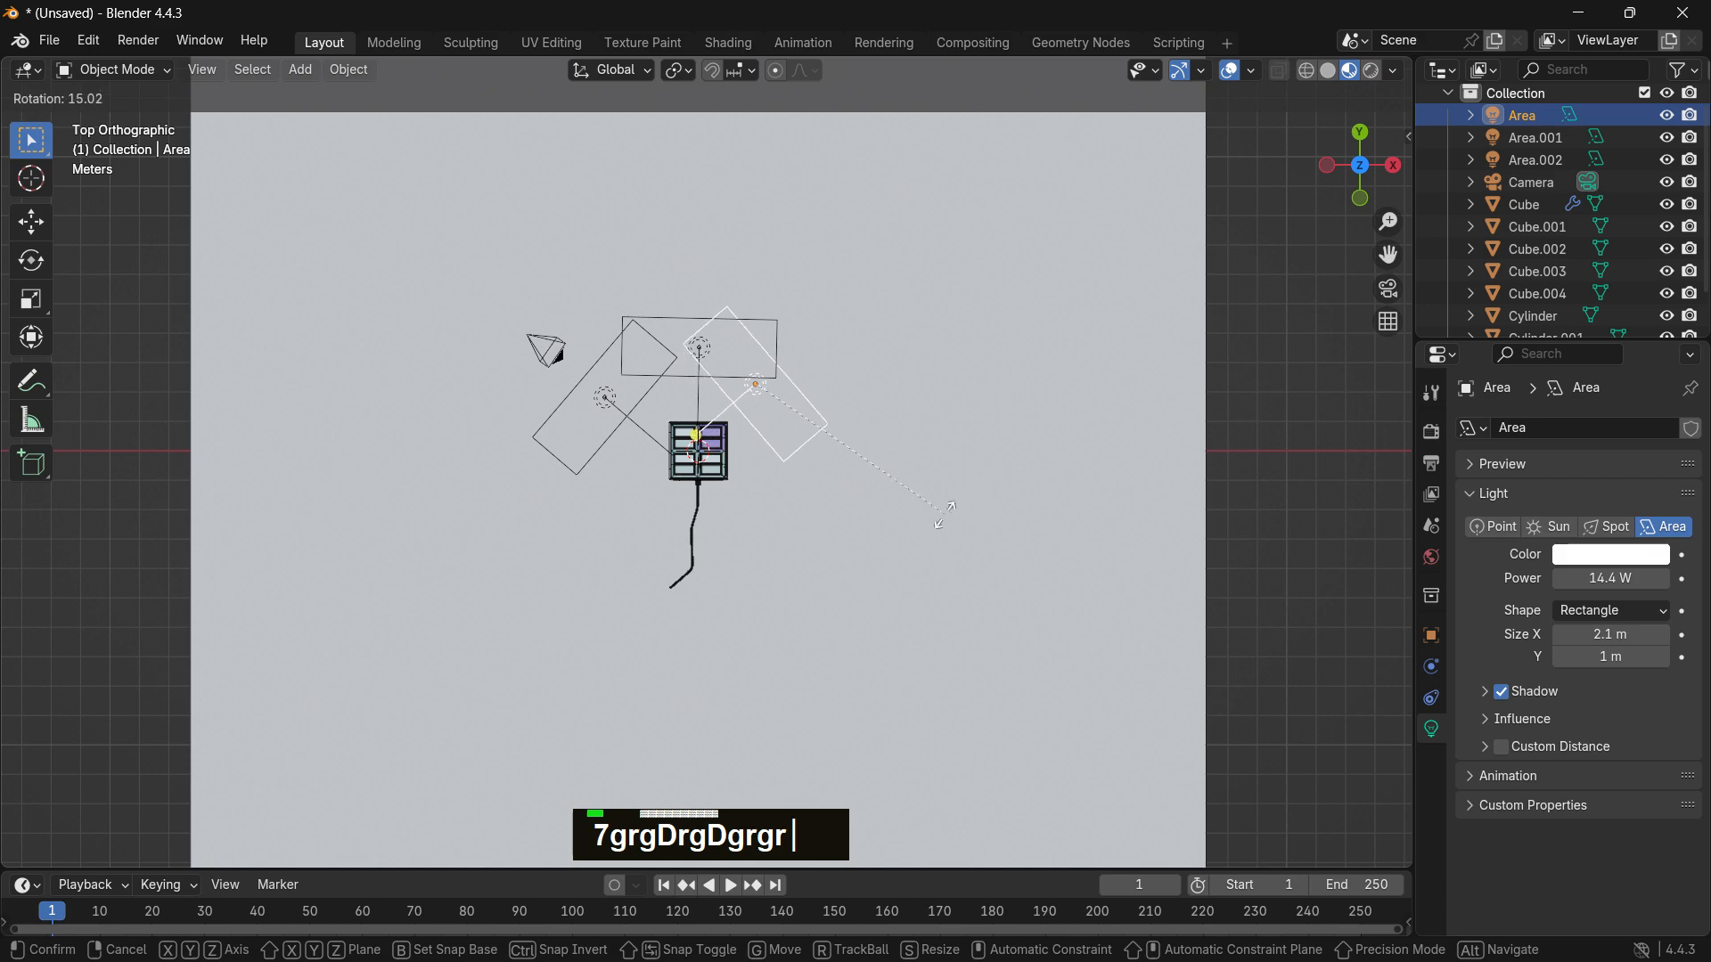
key("g")
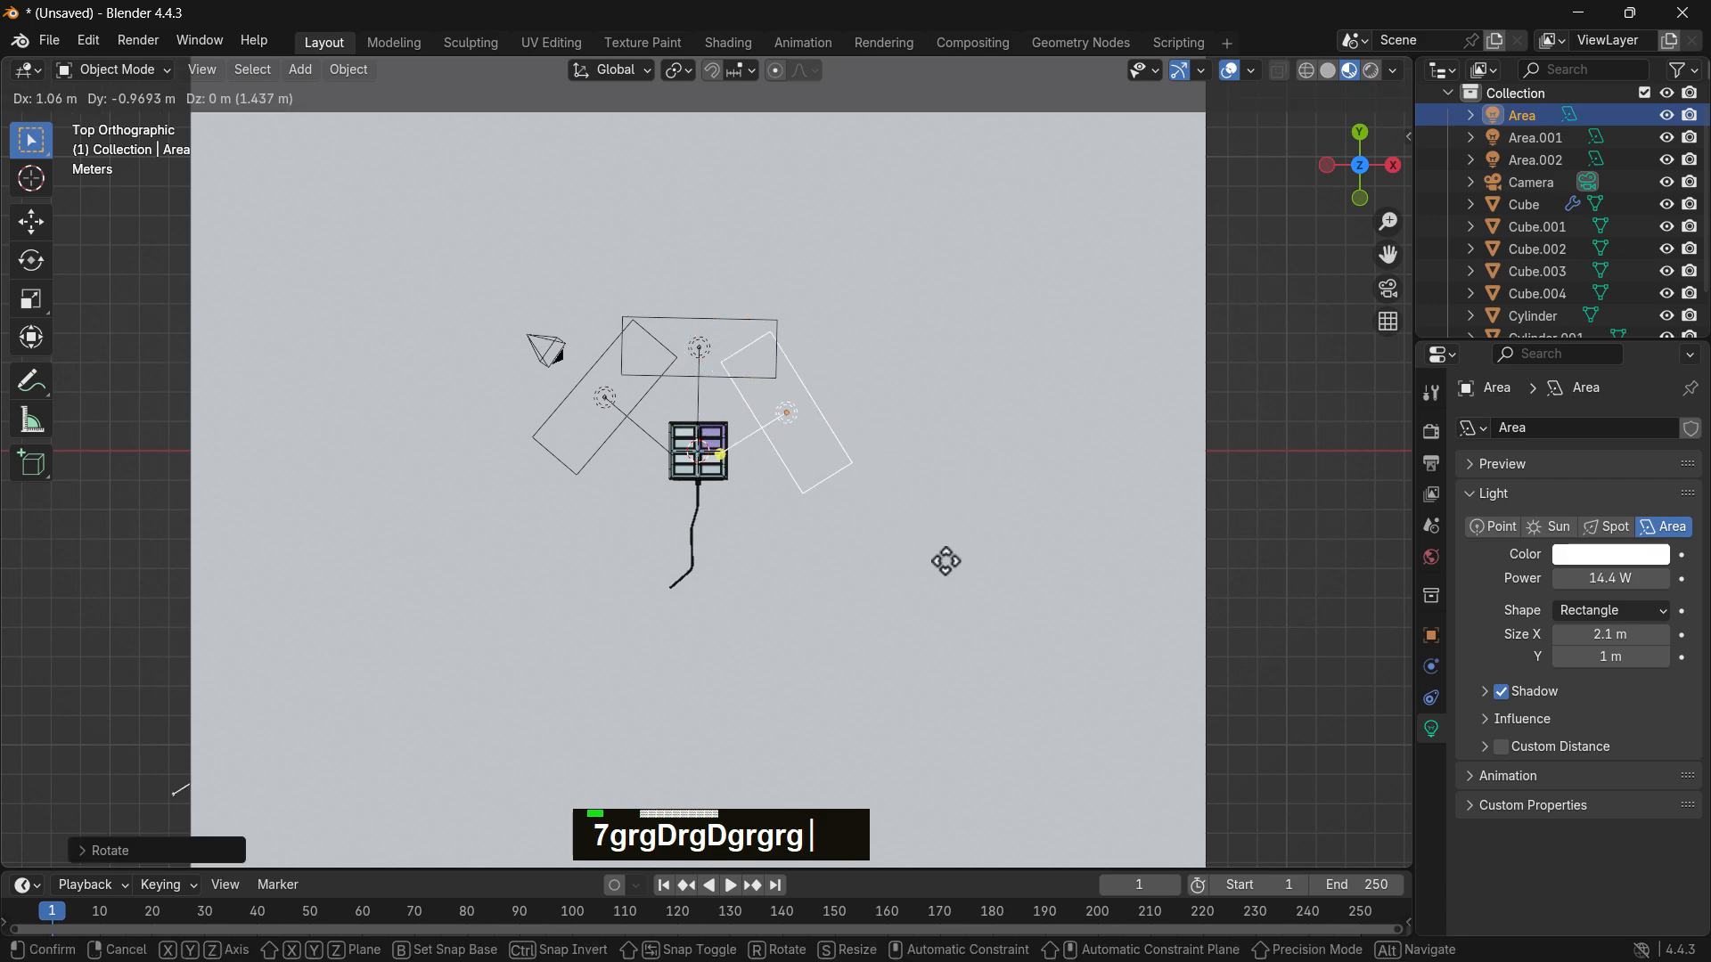
left_click(927, 548)
Step: Hide the viewport overlays and view the lit keypad up close in perspective
scroll(675, 430, "down", 1)
middle_click_drag(668, 419, 849, 458)
scroll(847, 410, "up", 3)
scroll(848, 410, "up", 2)
scroll(793, 456, "up", 4)
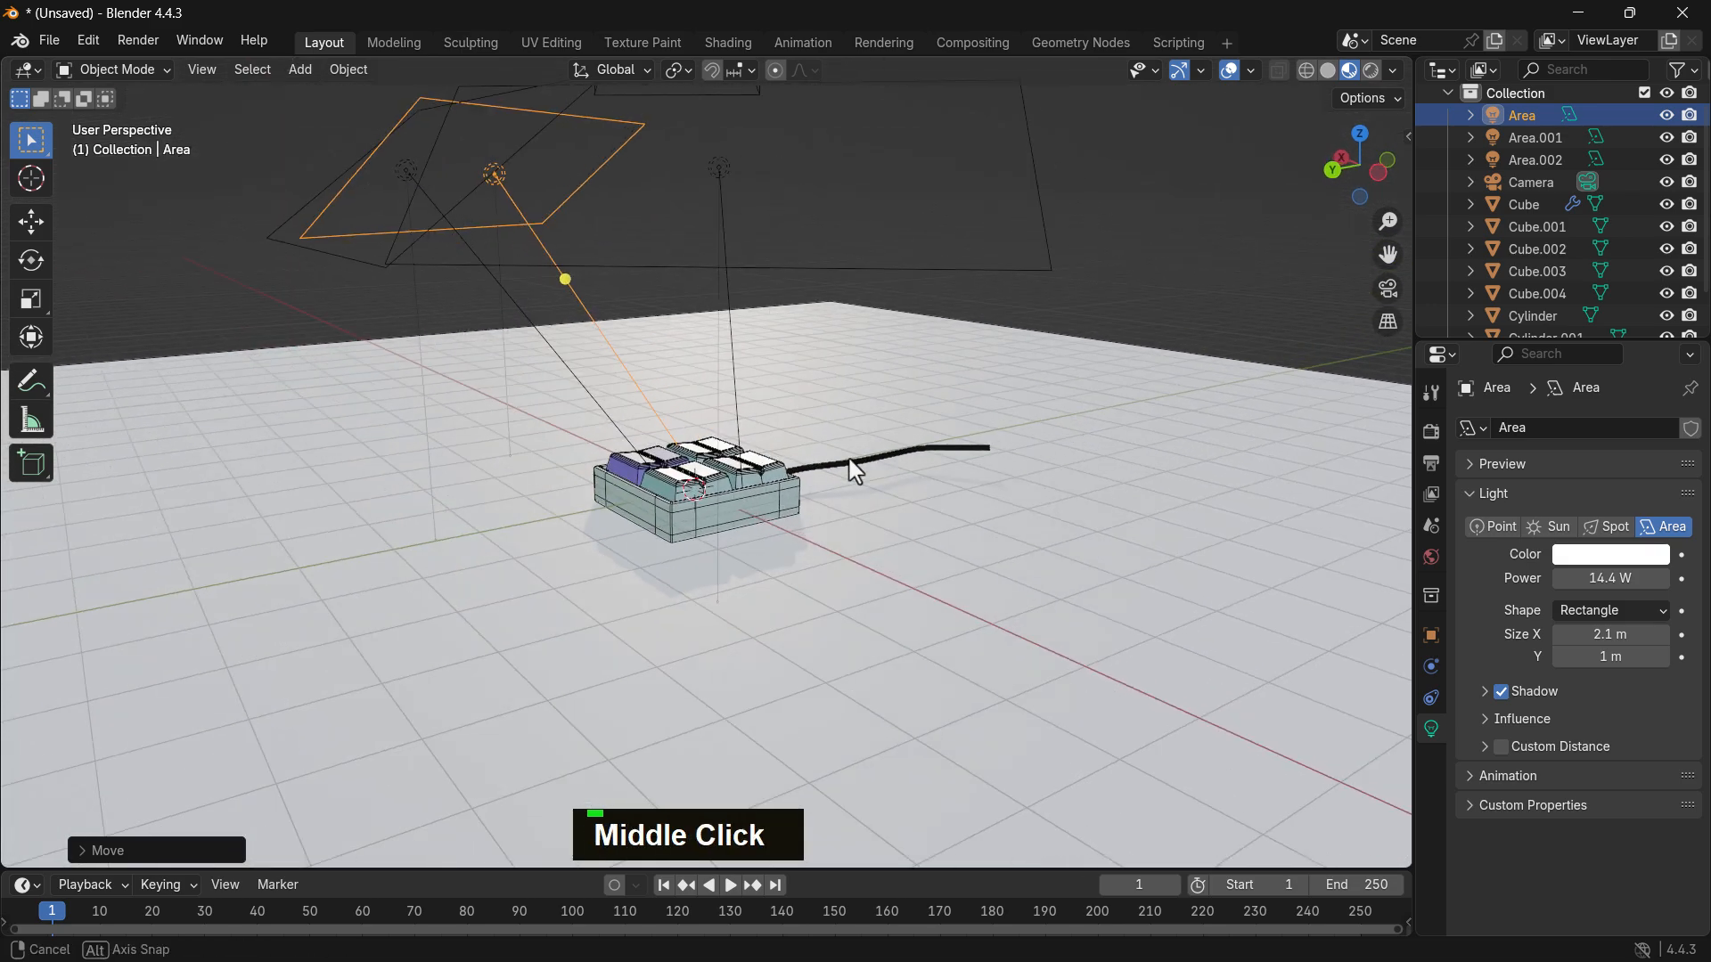
scroll(906, 419, "down", 3)
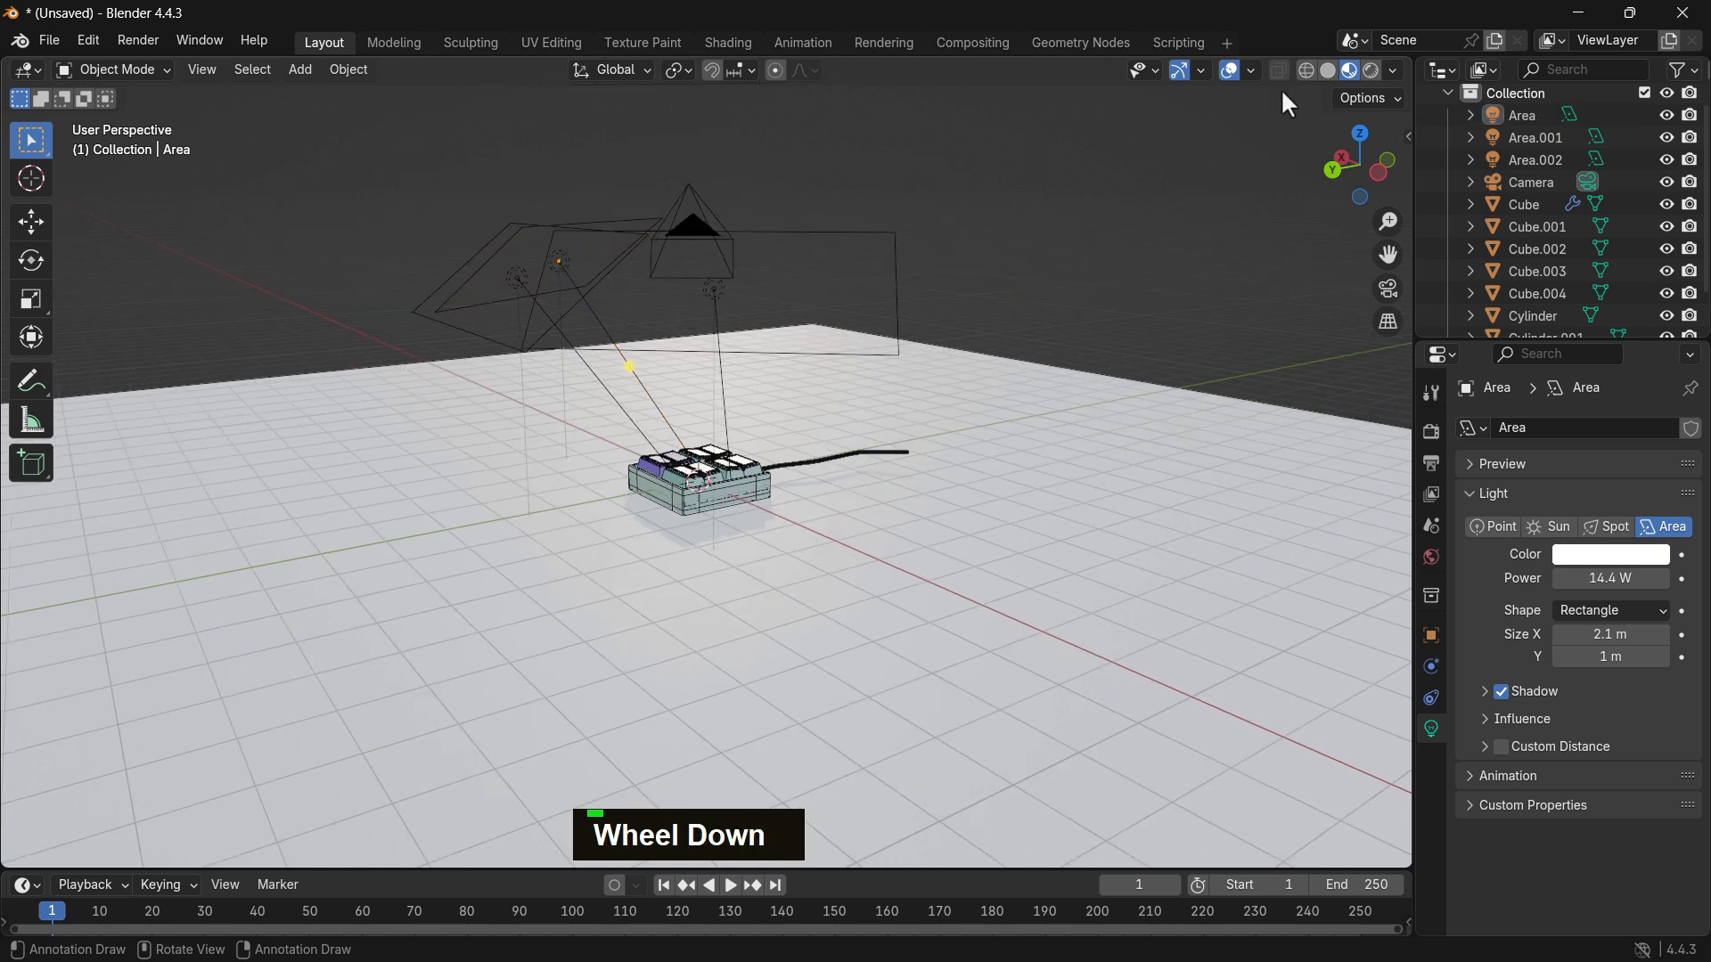
left_click(1230, 70)
middle_click_drag(1150, 213, 802, 409)
scroll(796, 554, "up", 3)
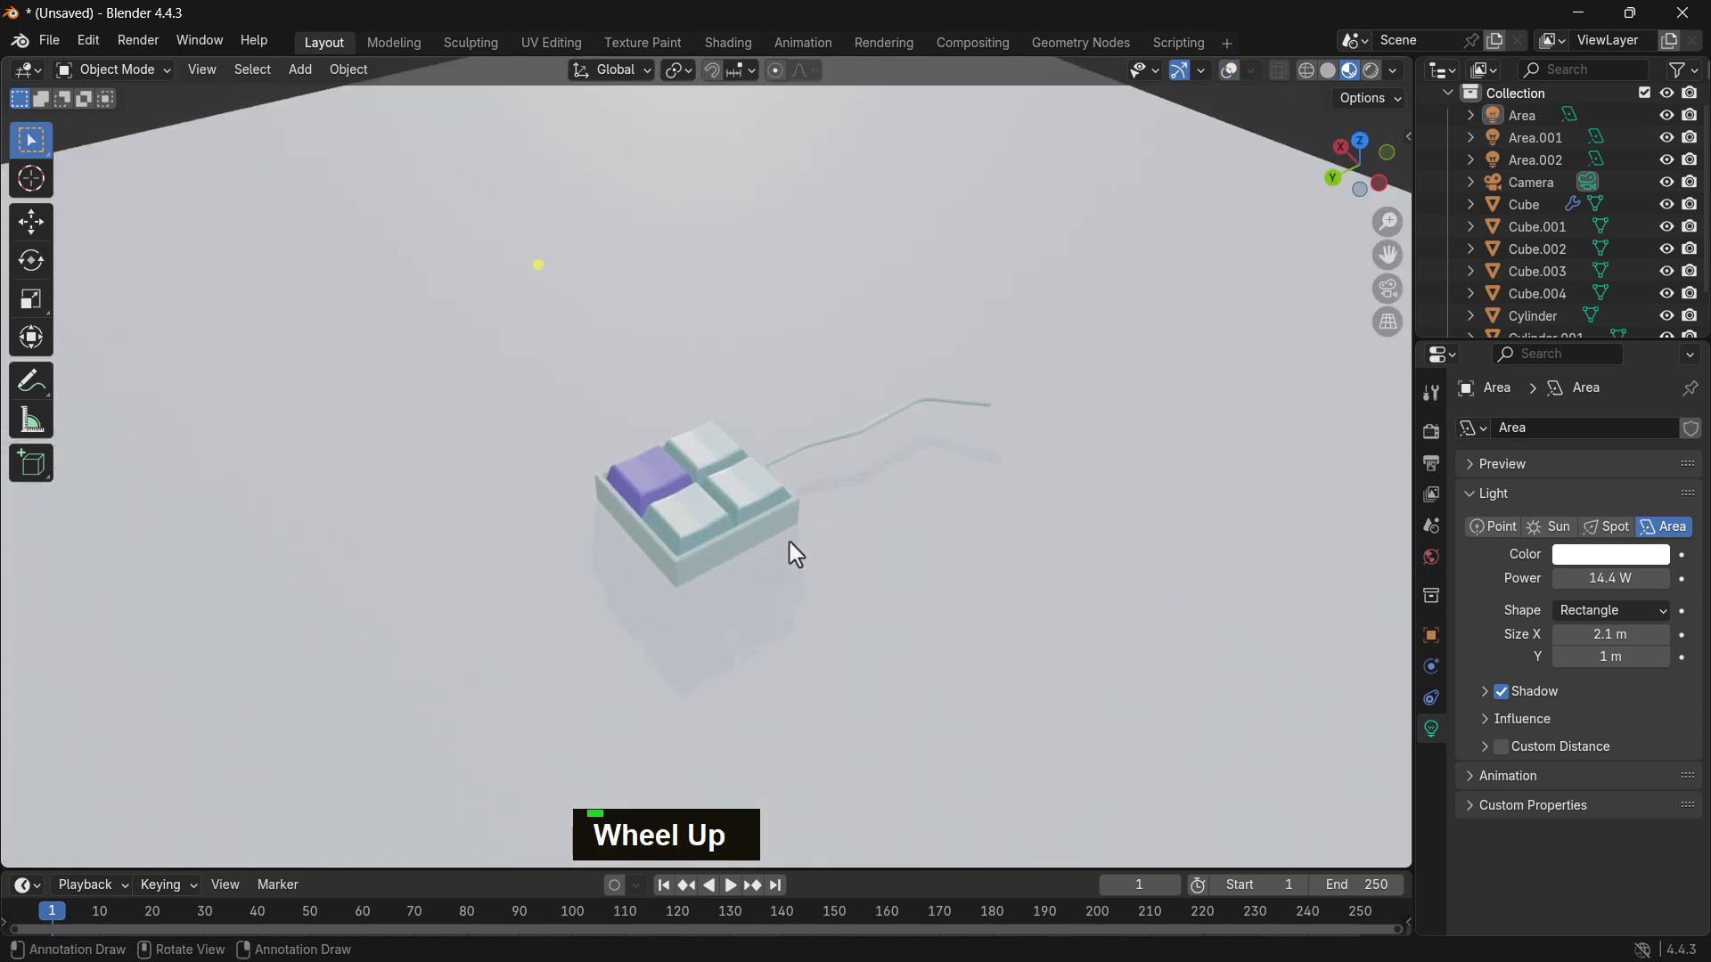
scroll(796, 553, "up", 2)
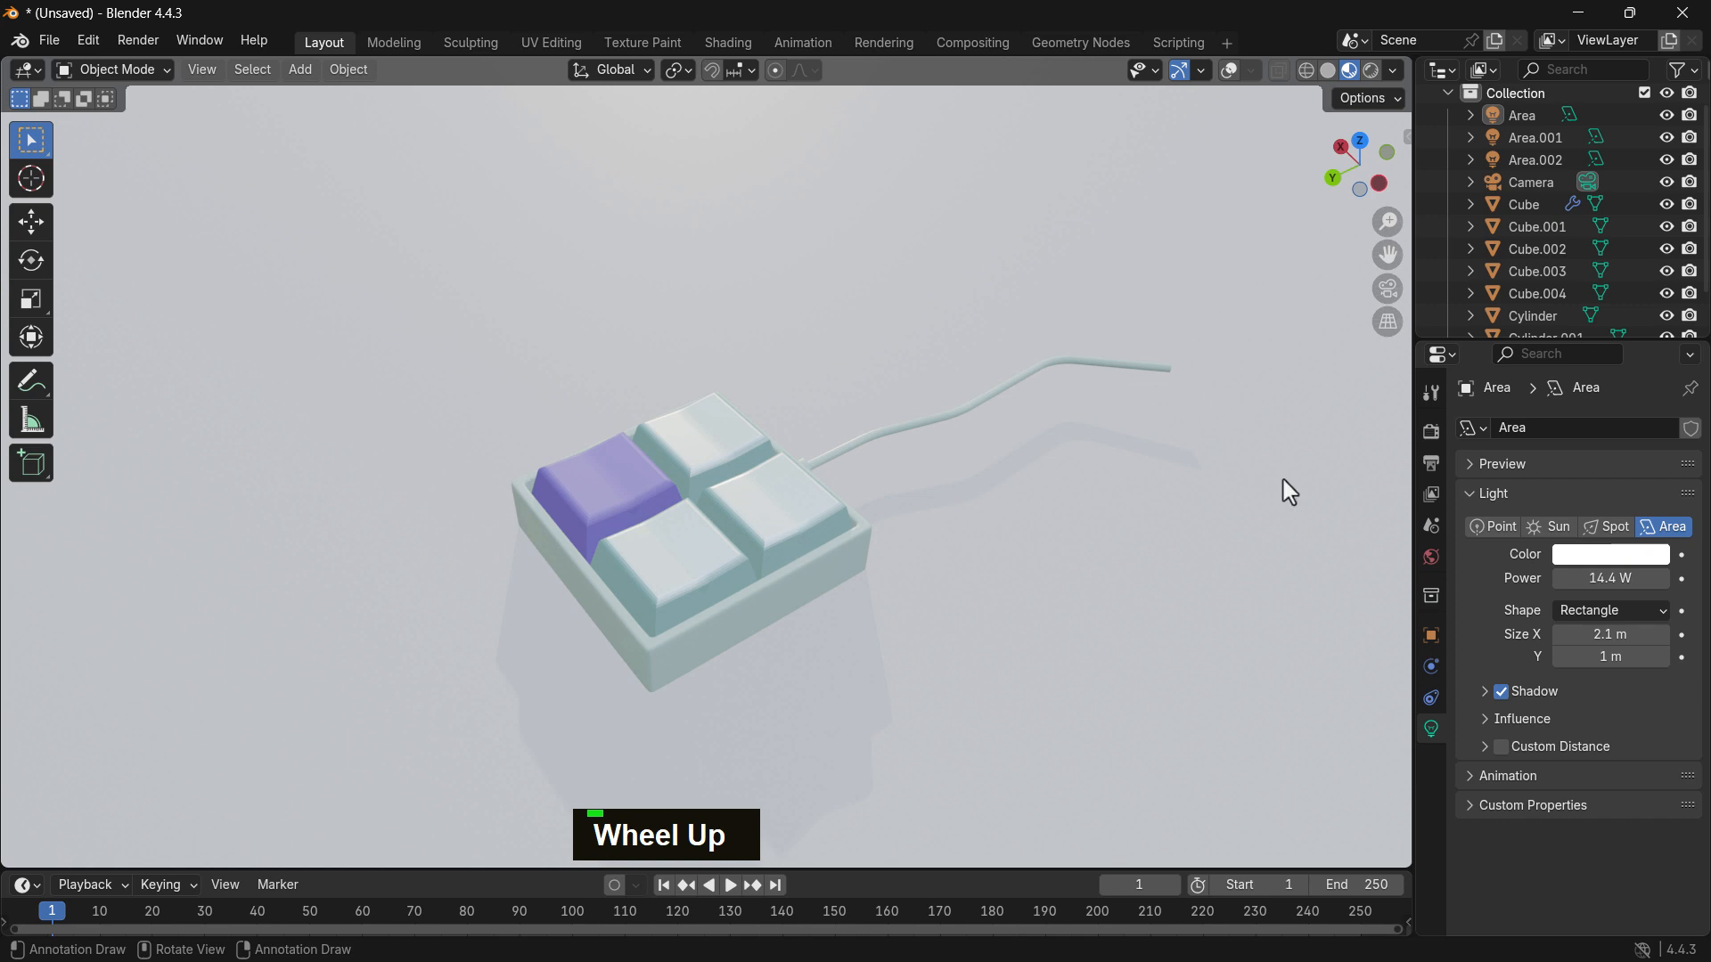
Step: Set the render engine to Cycles and its device to GPU Compute
left_click(1433, 432)
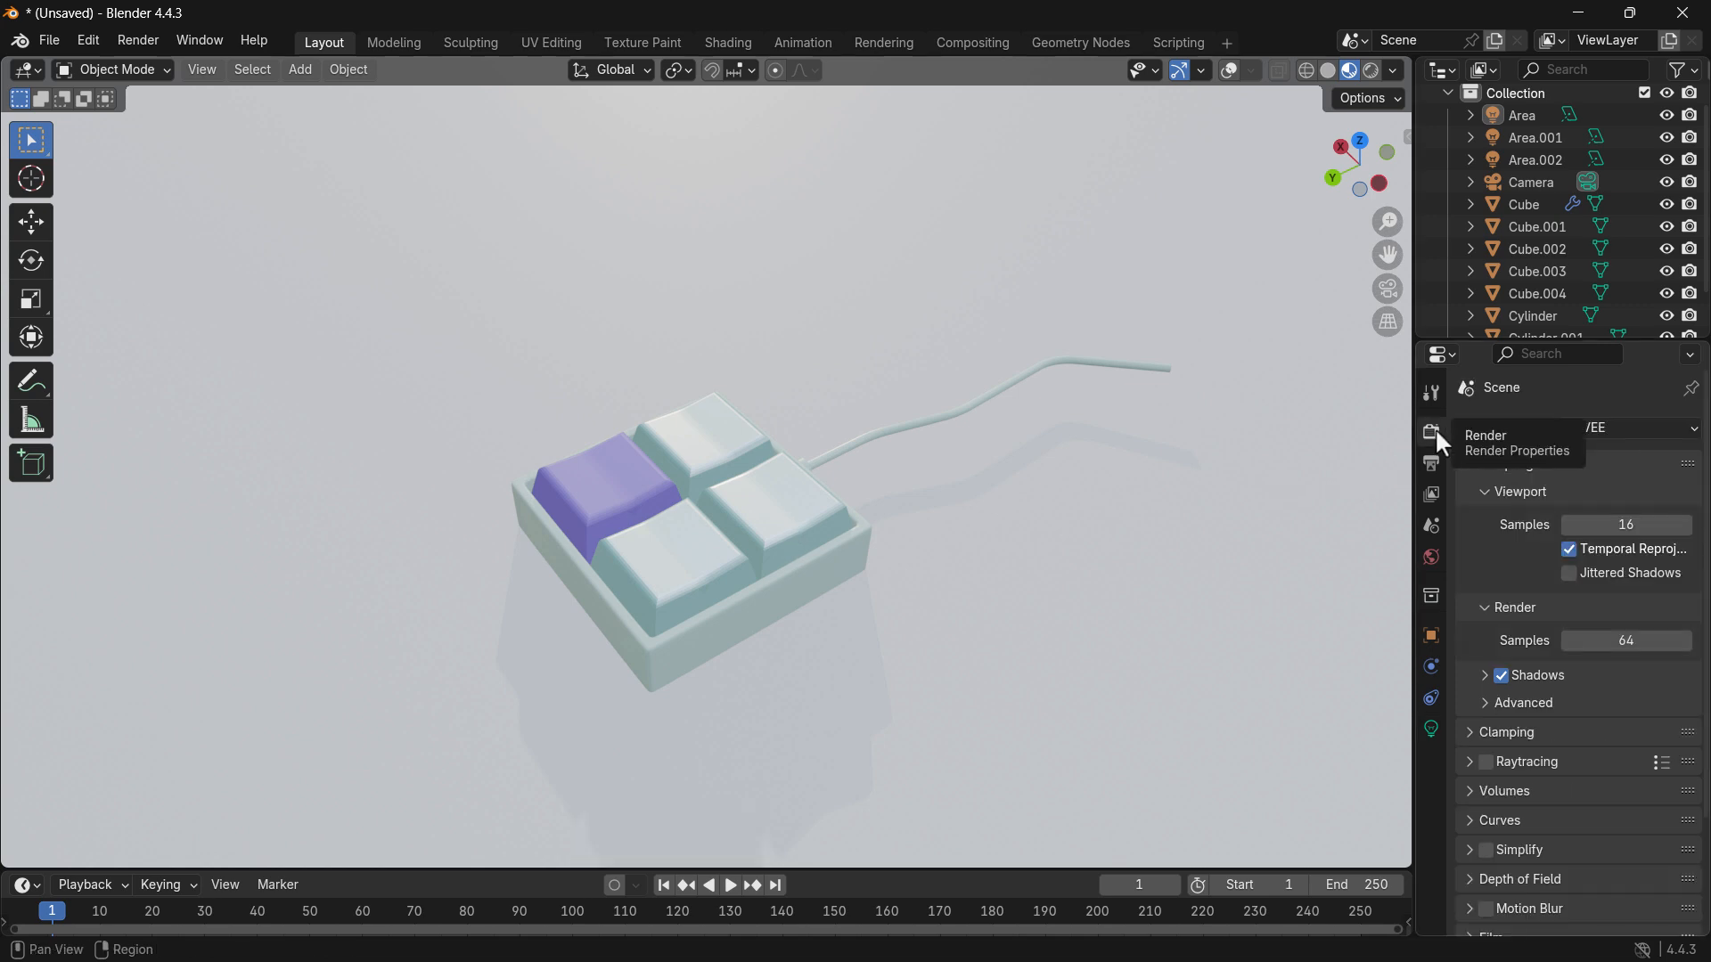
left_click(1598, 432)
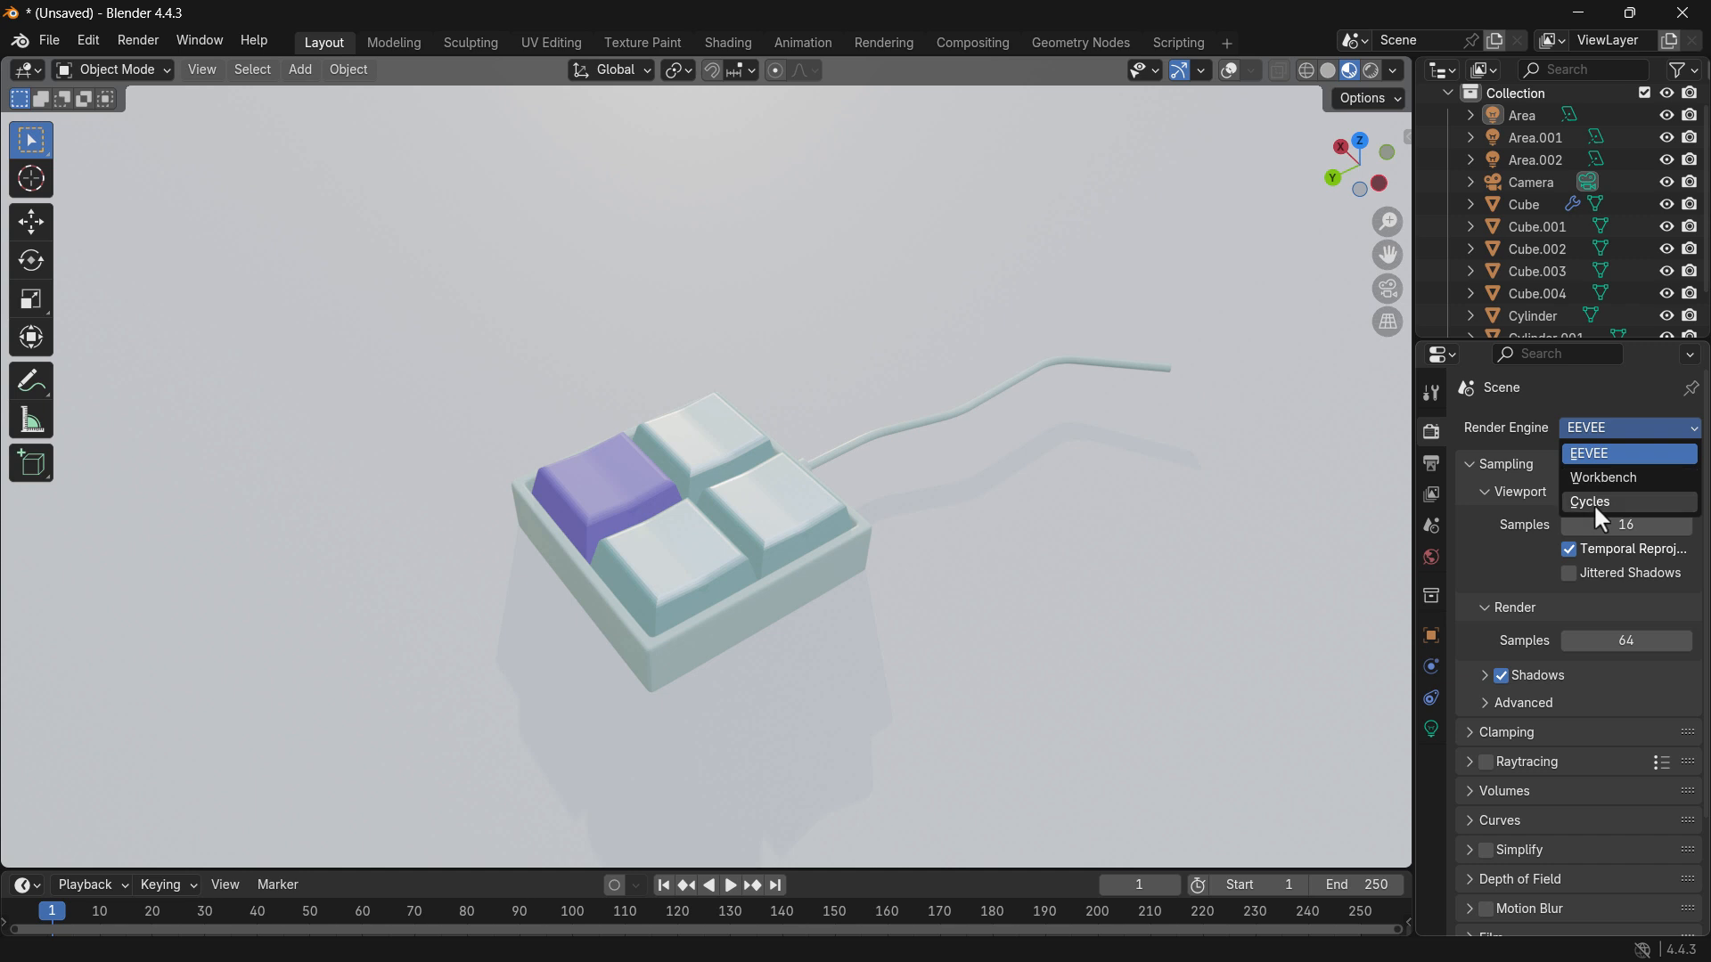
left_click(1595, 506)
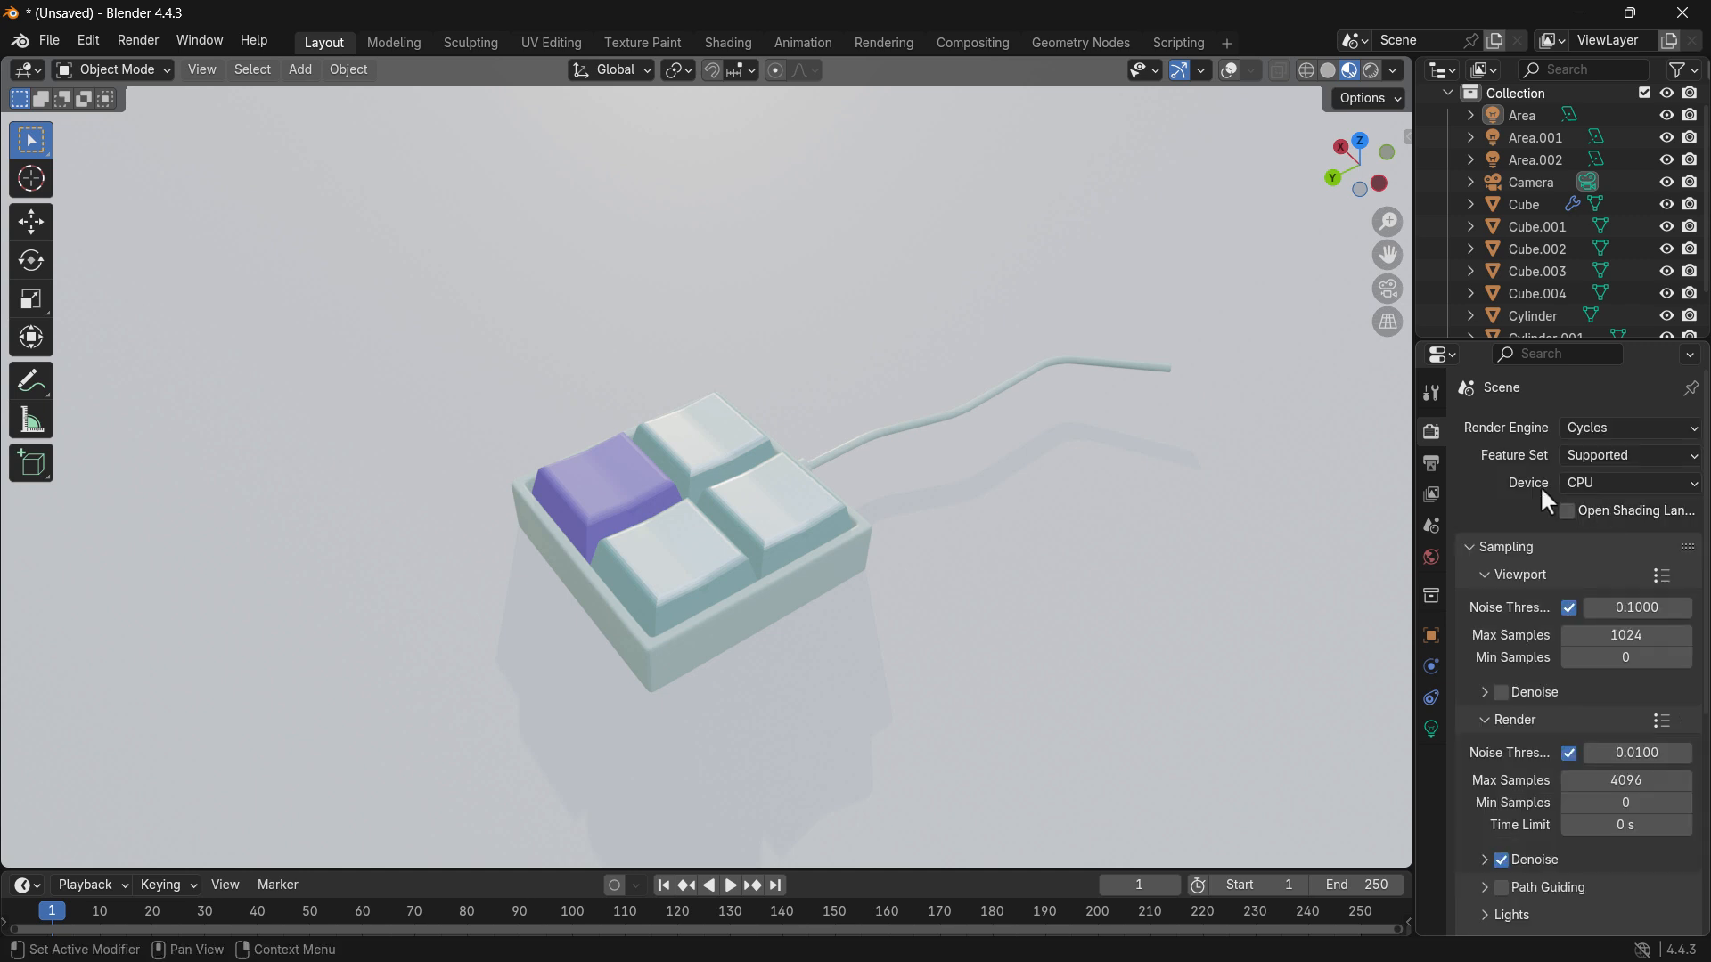
left_click(1590, 483)
left_click(1602, 538)
Step: Look through the camera, frame the keypad closely, and switch the viewport to rendered shading
left_click(1388, 290)
scroll(559, 454, "up", 5)
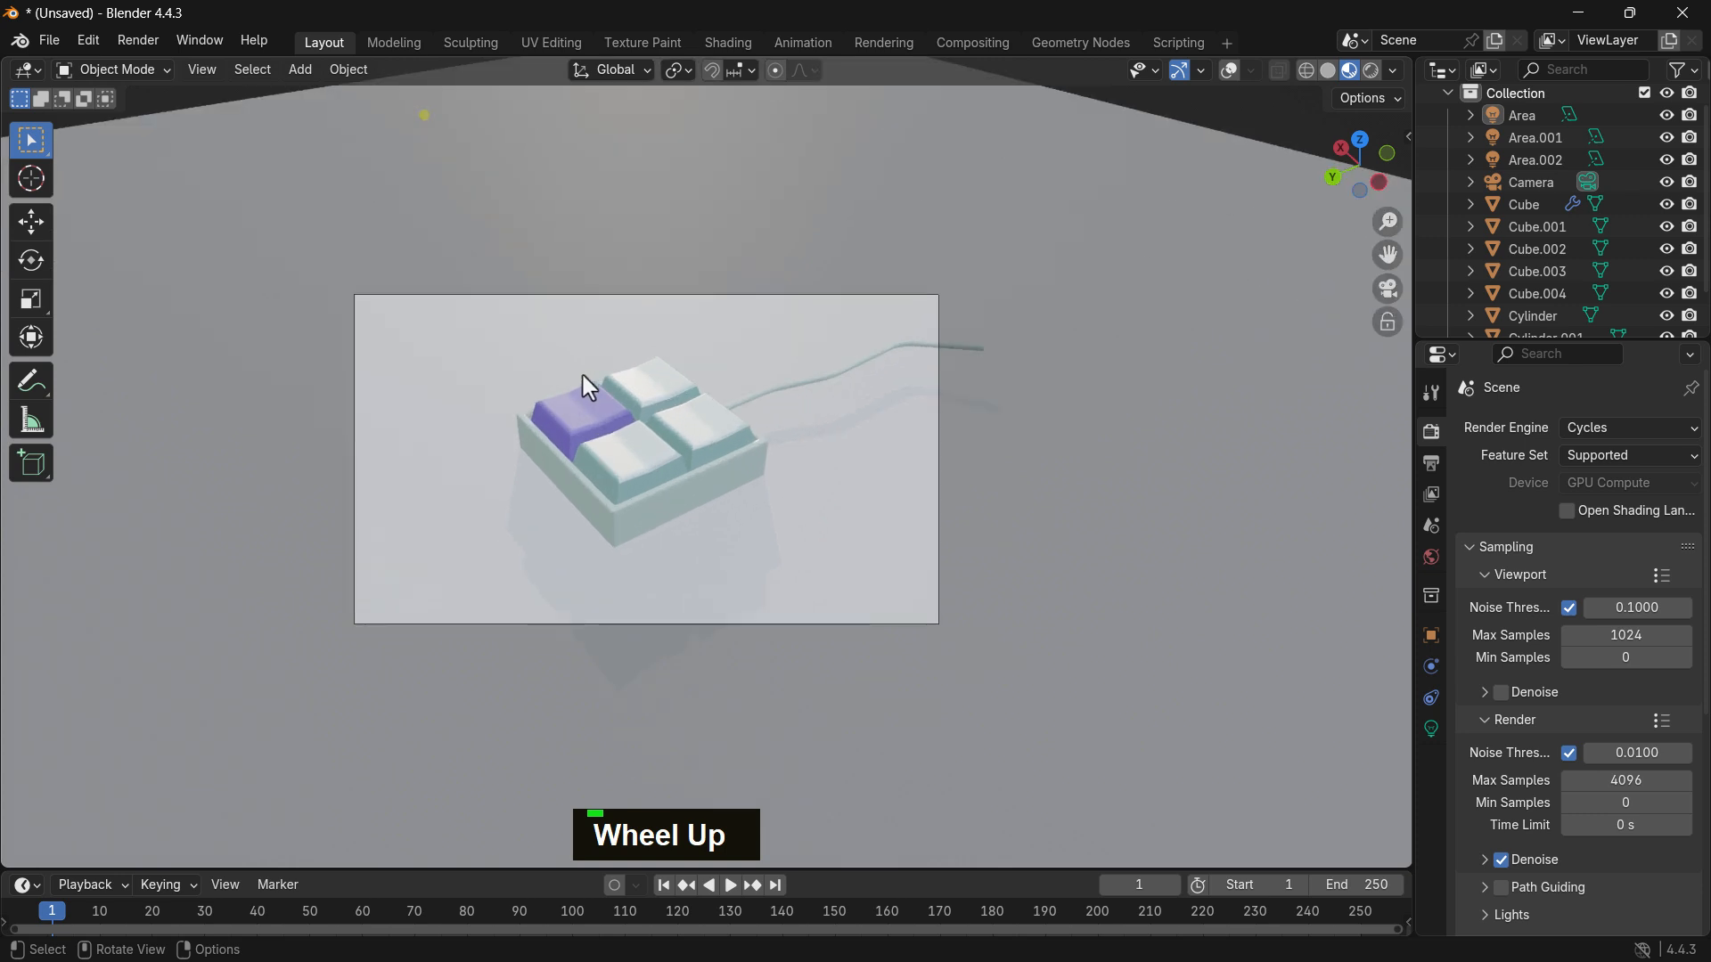
scroll(482, 371, "up", 2)
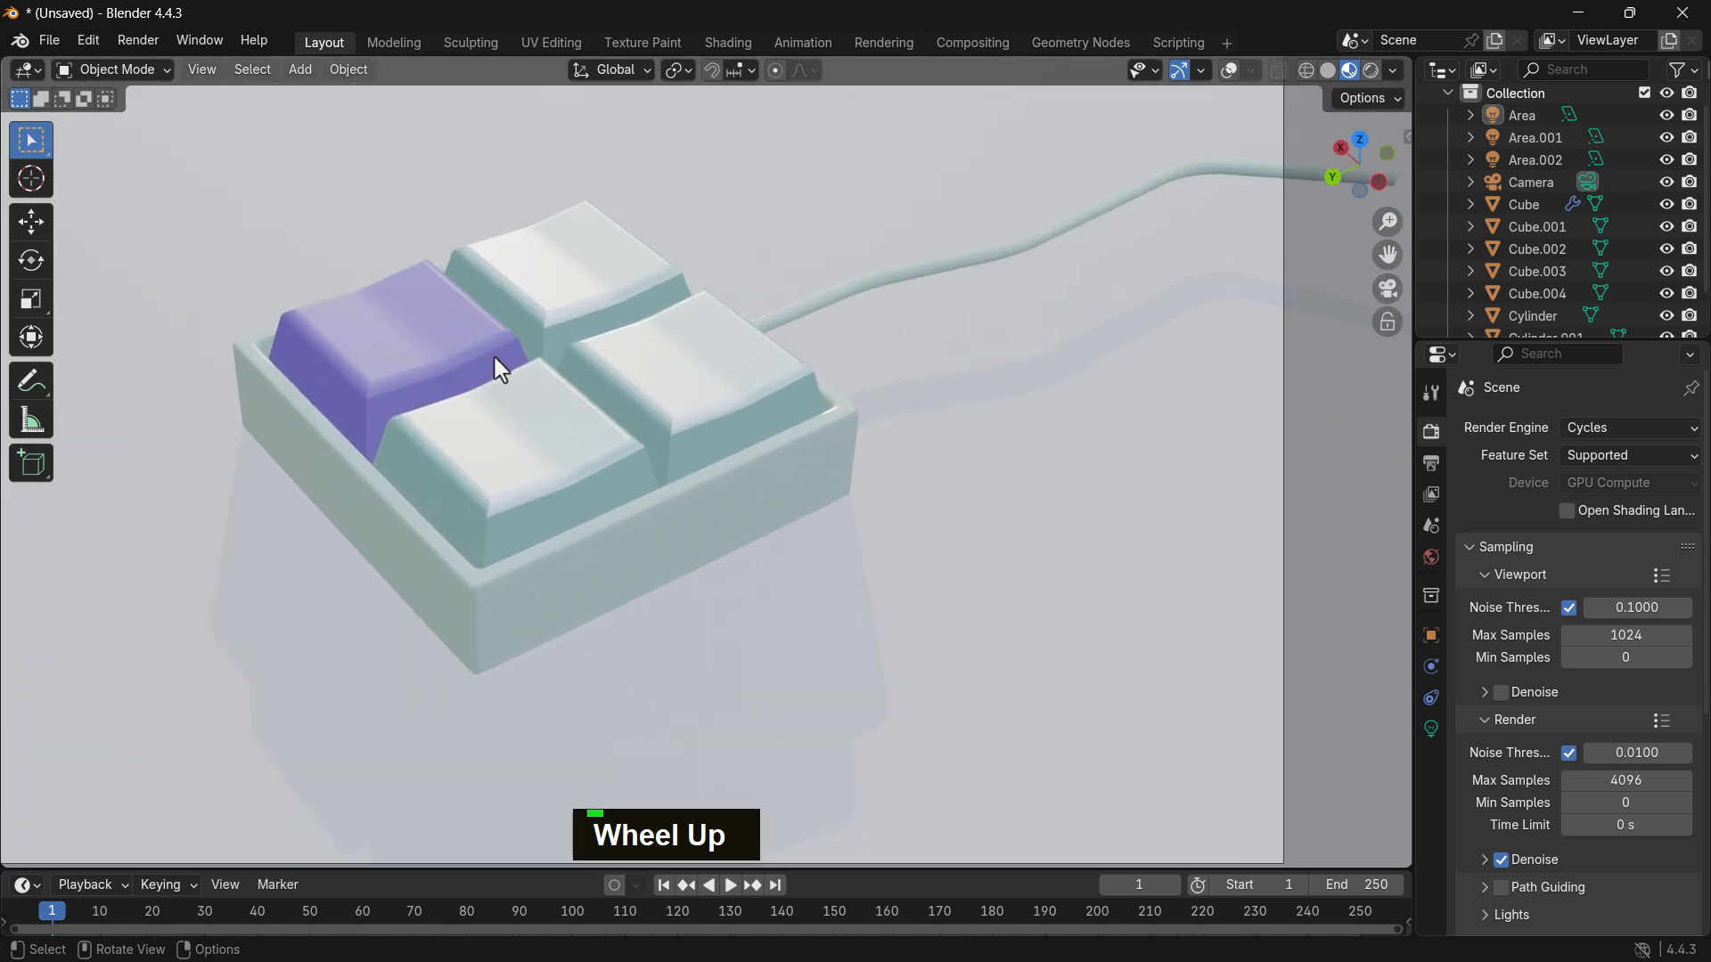
middle_click_drag(832, 362, 882, 371, "shift")
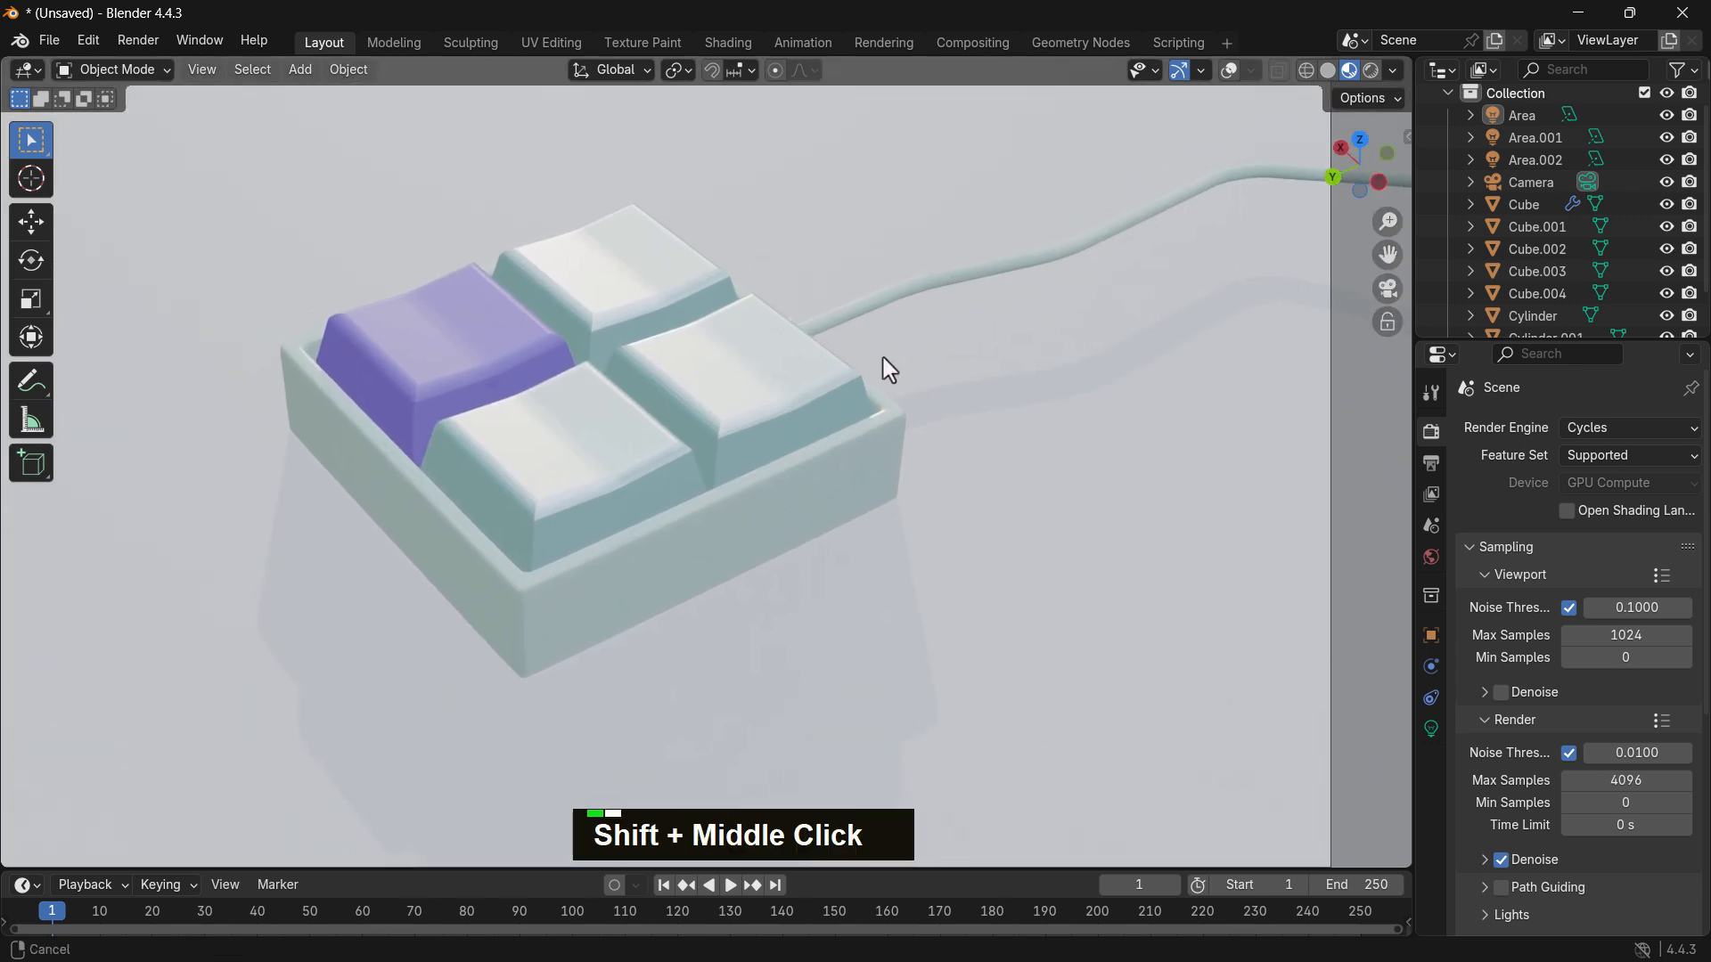
left_click(1372, 69)
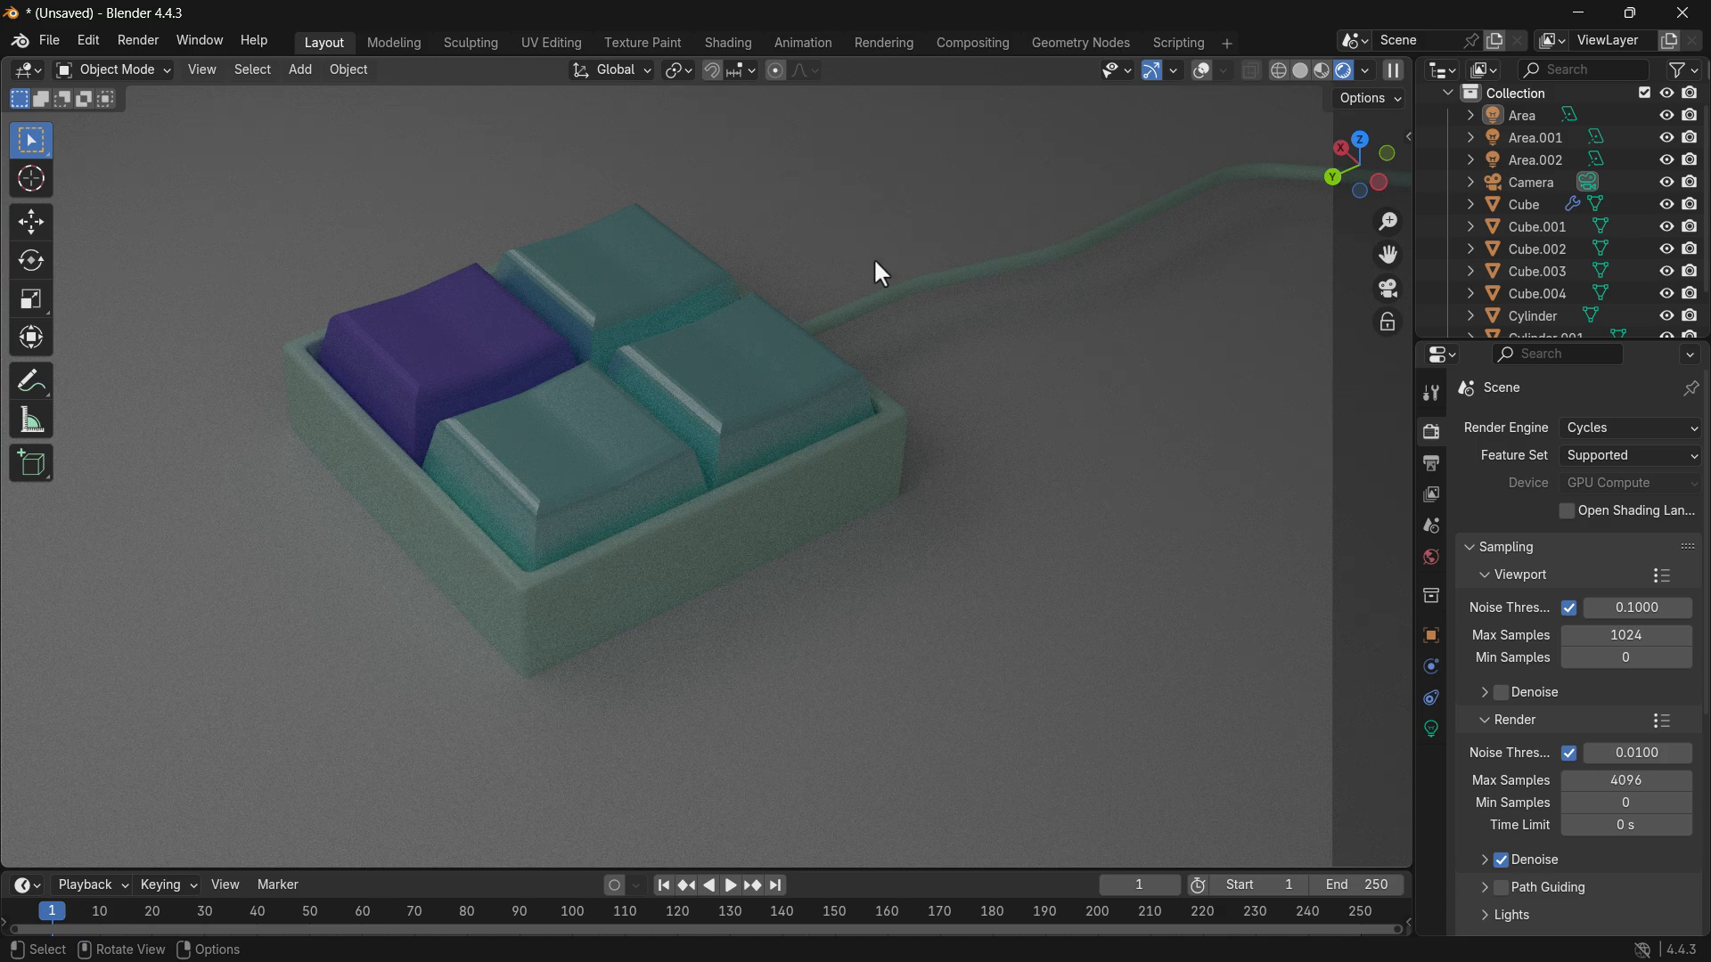
Step: Raise the power of the area light Area.002 until it lights the keypad clearly brighter in the rendered view
left_click(1524, 159)
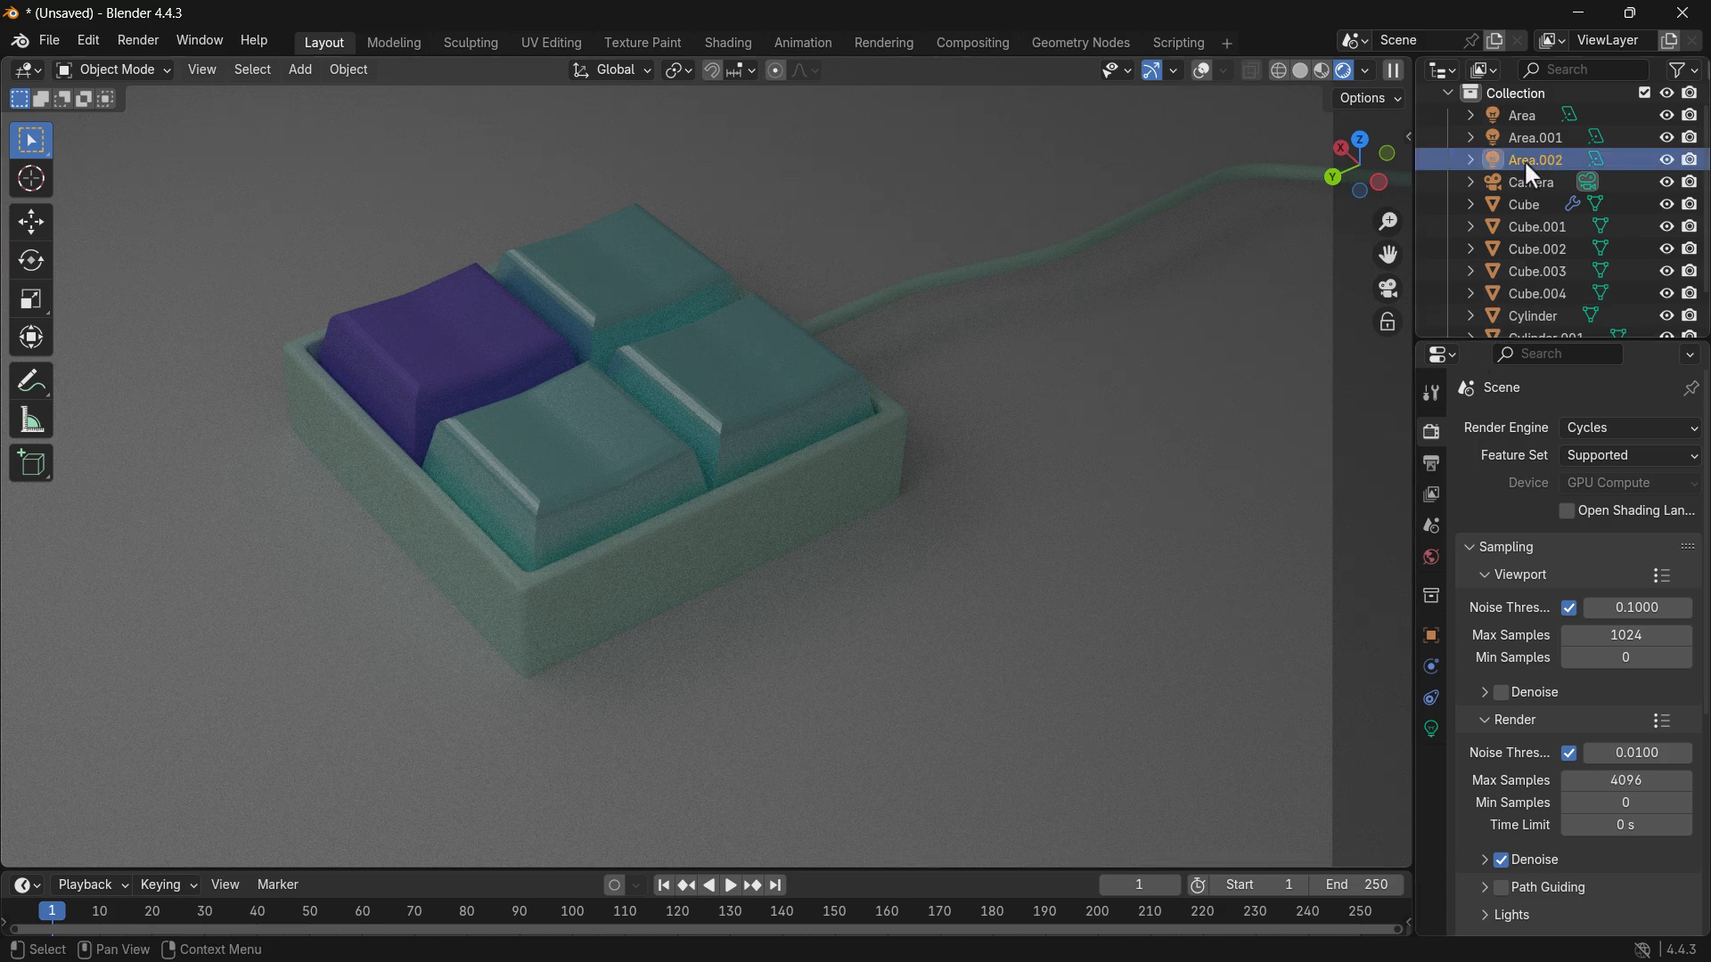
left_click(1431, 700)
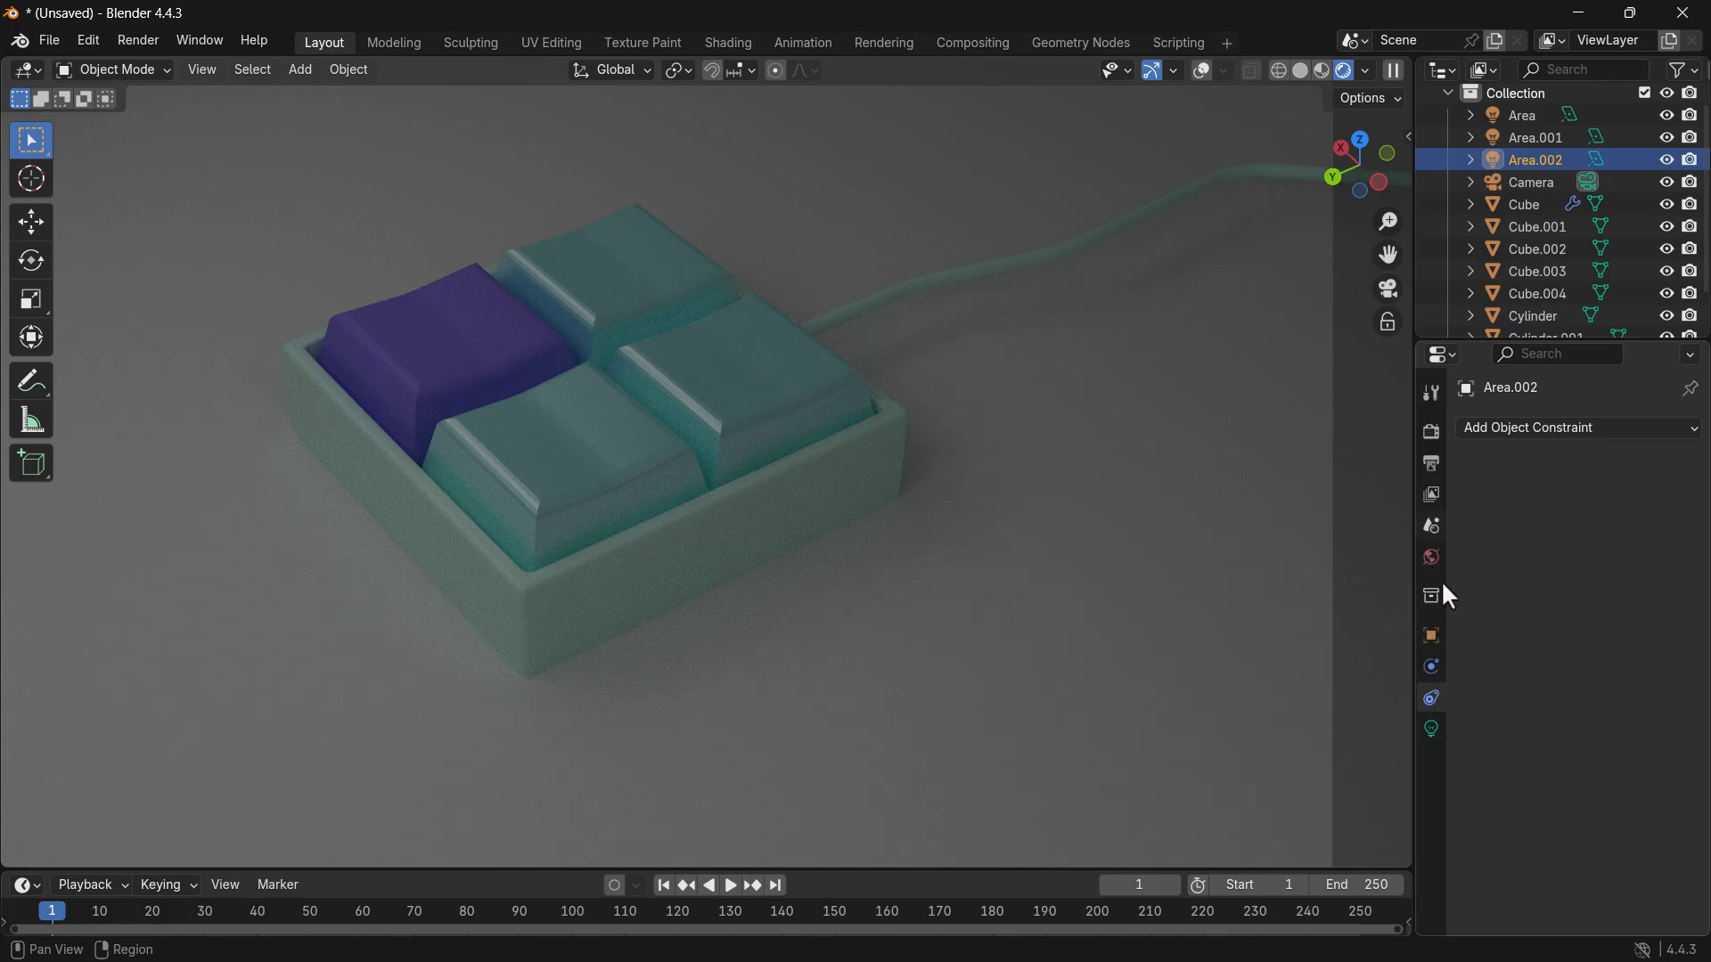
left_click(1432, 730)
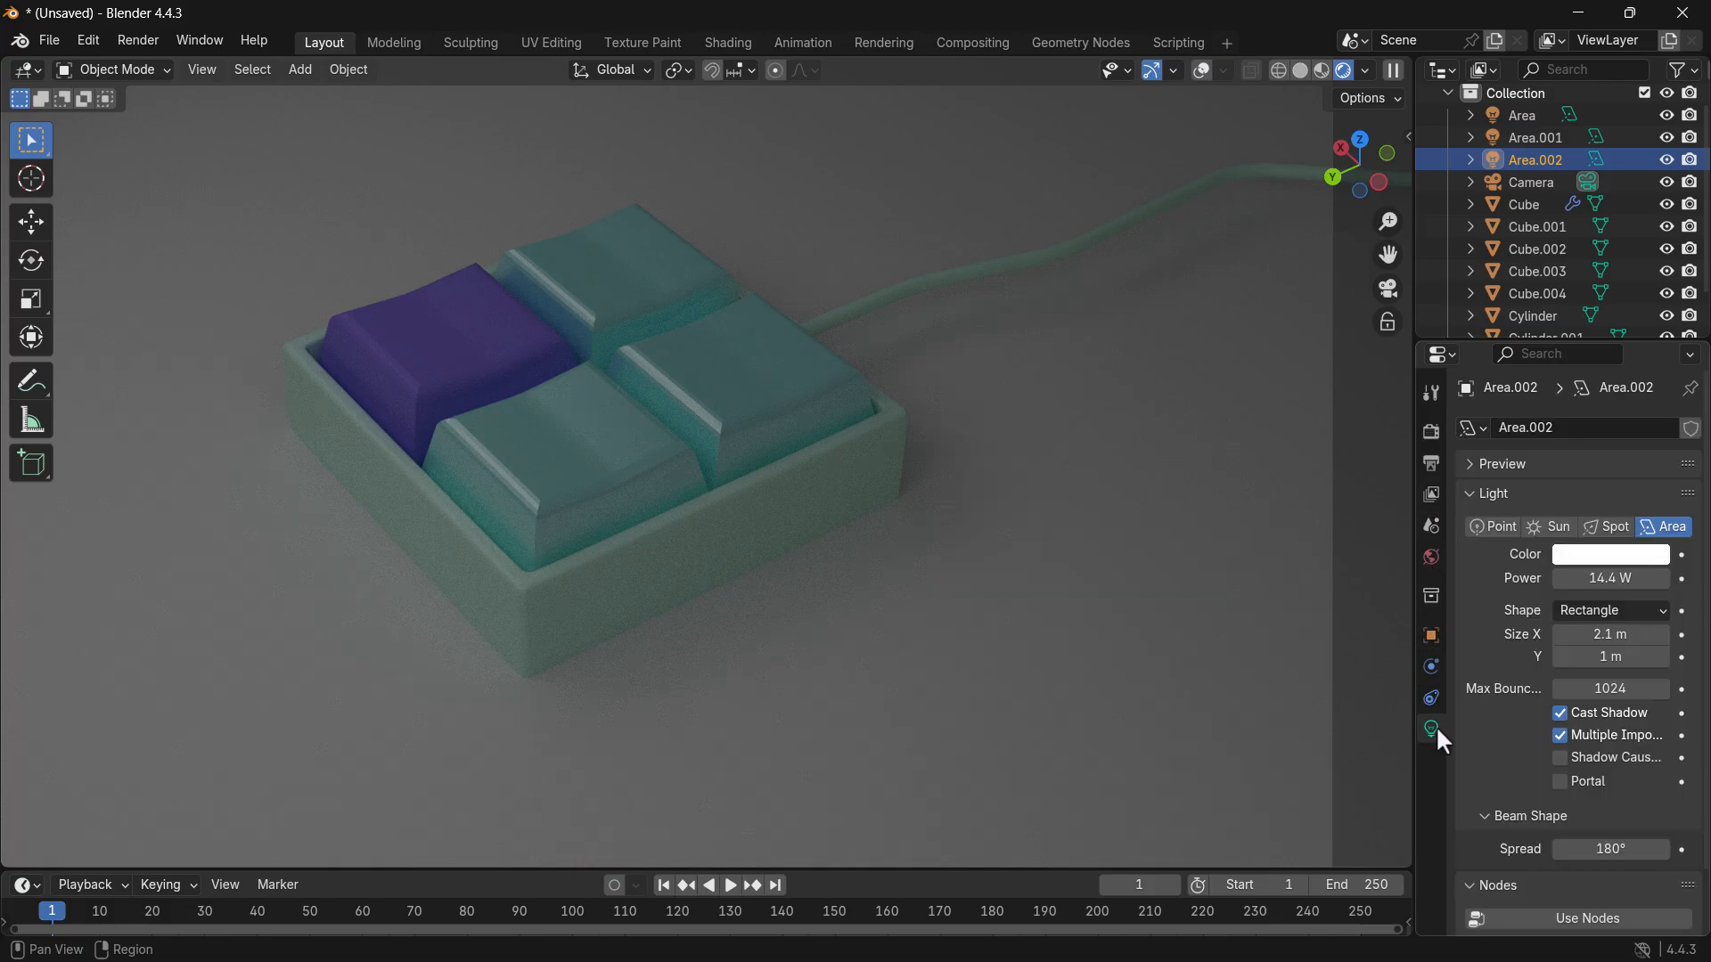
left_click(1600, 580)
type("28.5")
key("Return")
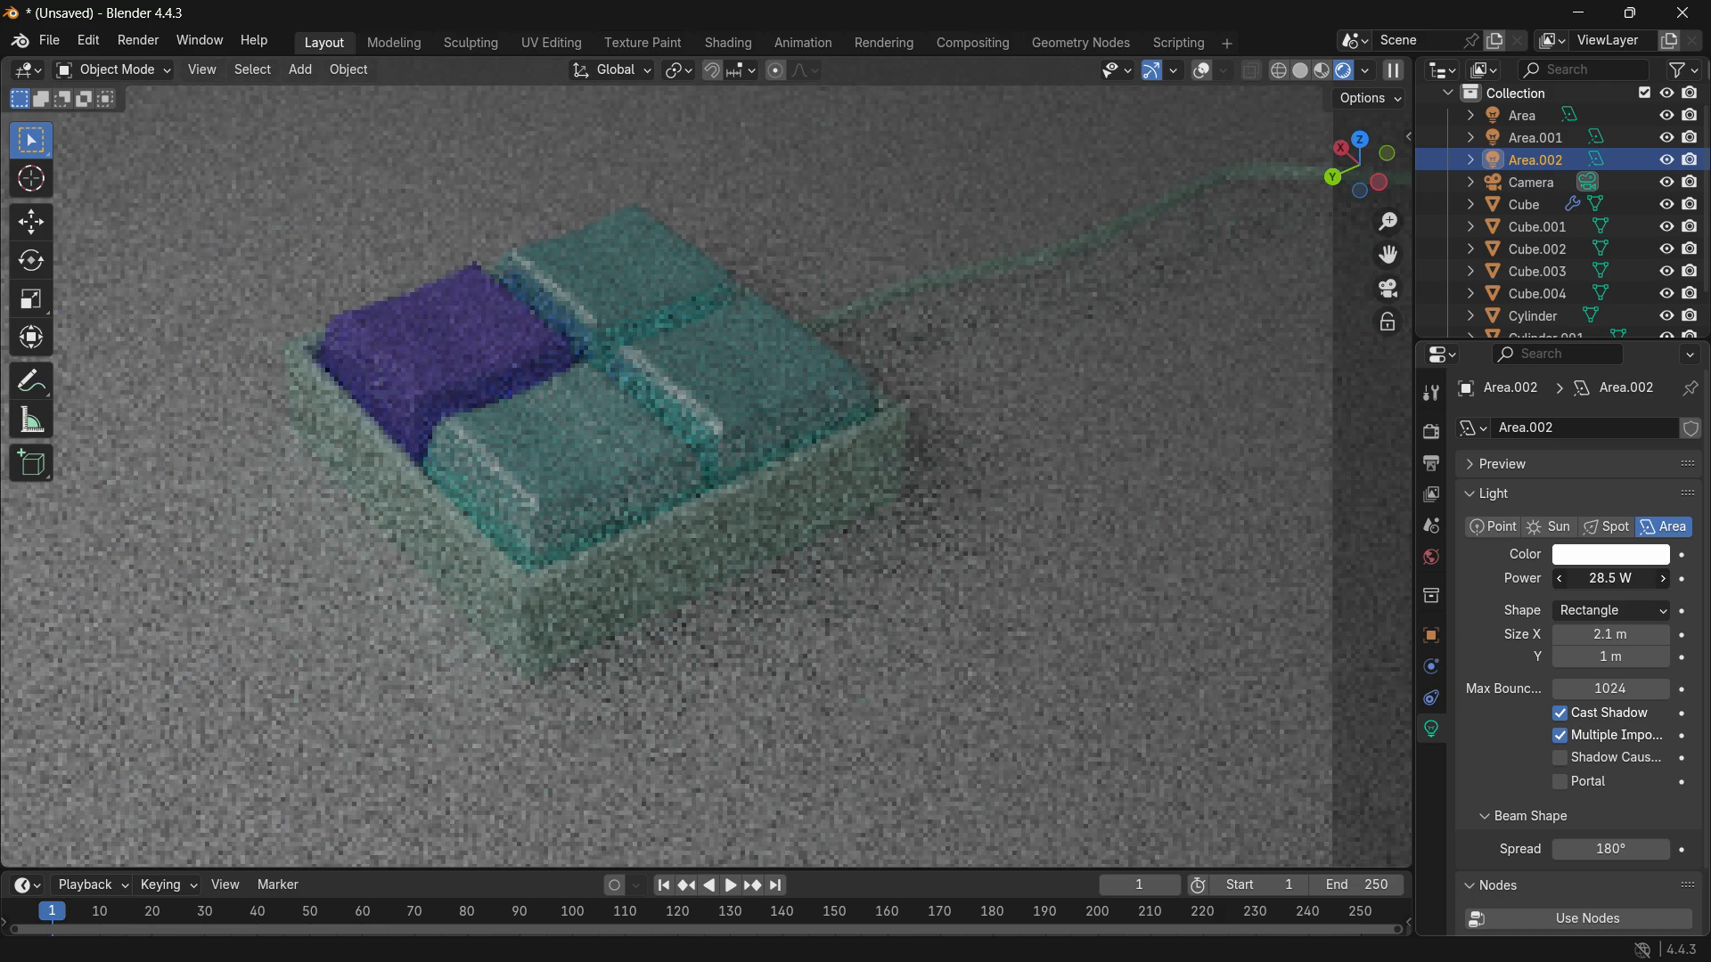
left_click_drag(1611, 578, 1660, 578)
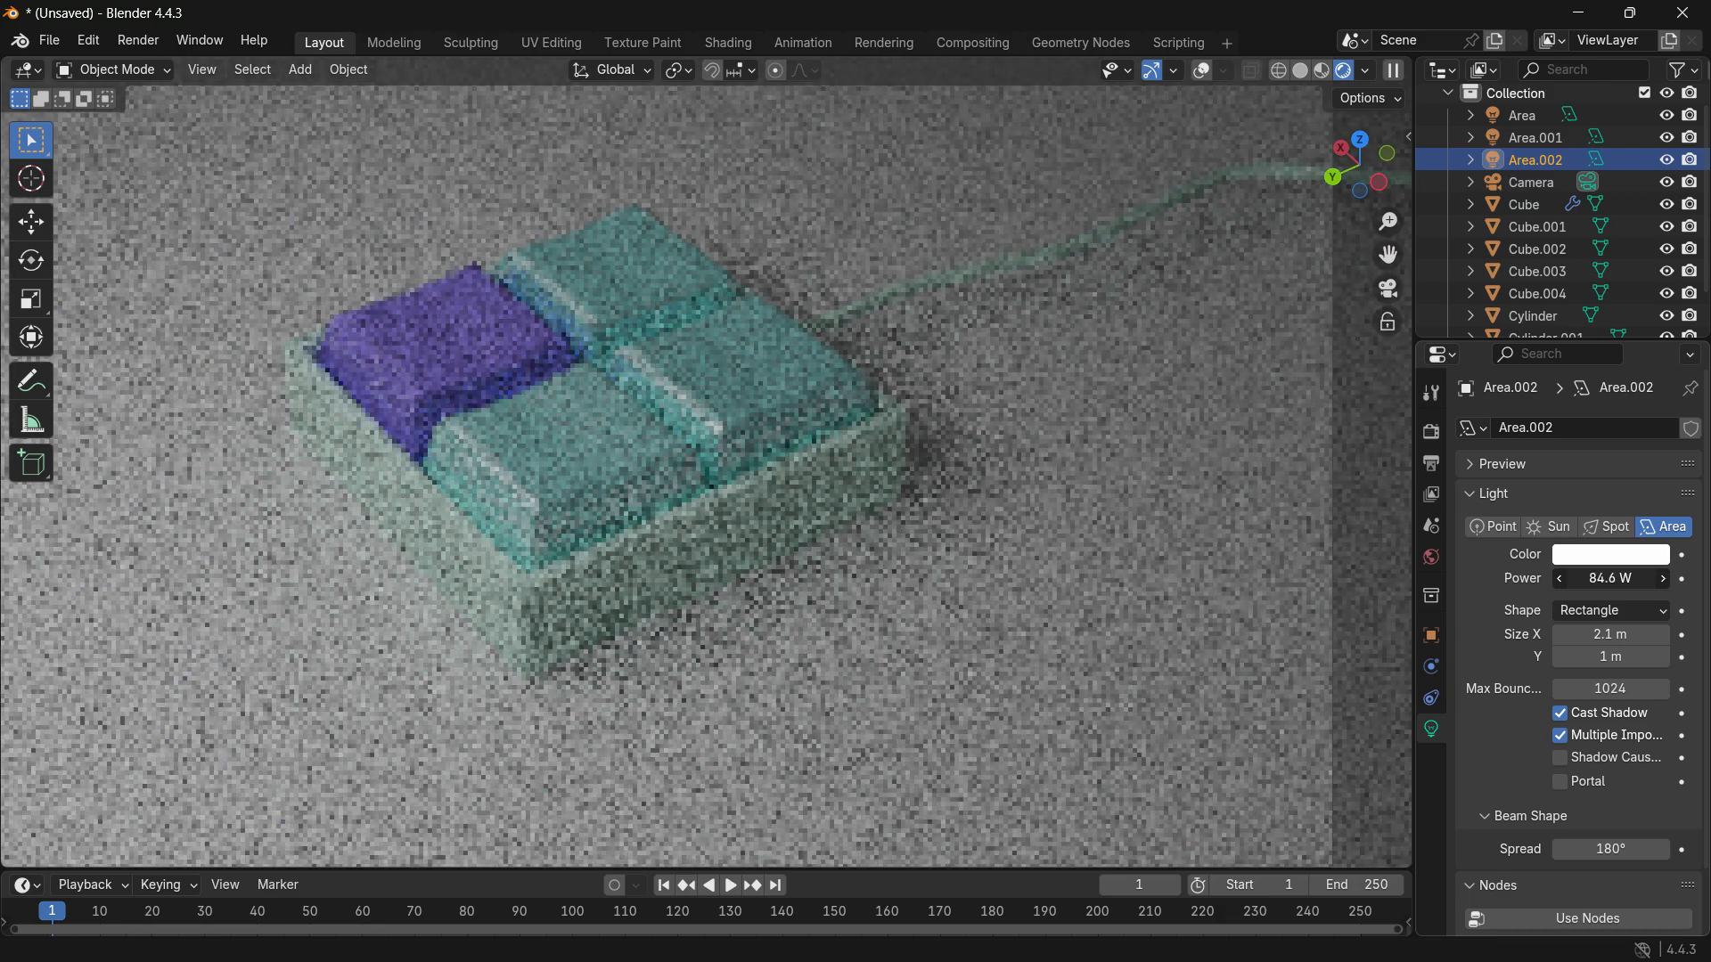
left_click(1607, 581)
type("1")
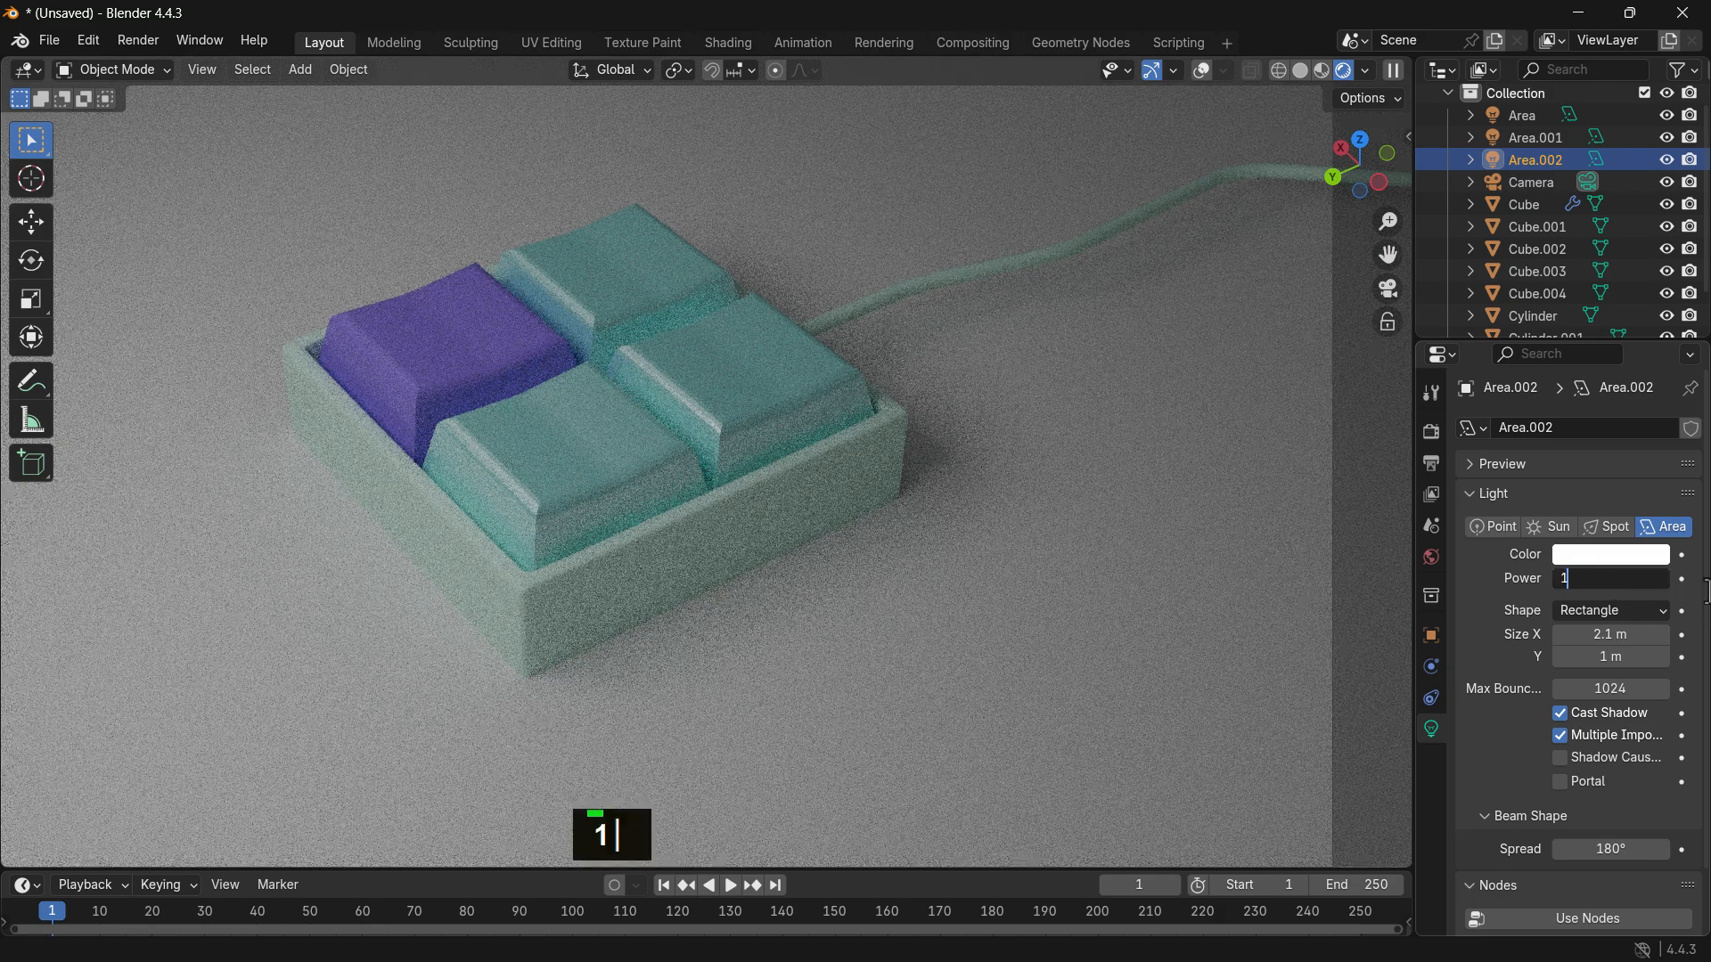
key("Return")
Step: Set the power of the area light Area.001 to 100 W
left_click(1533, 137)
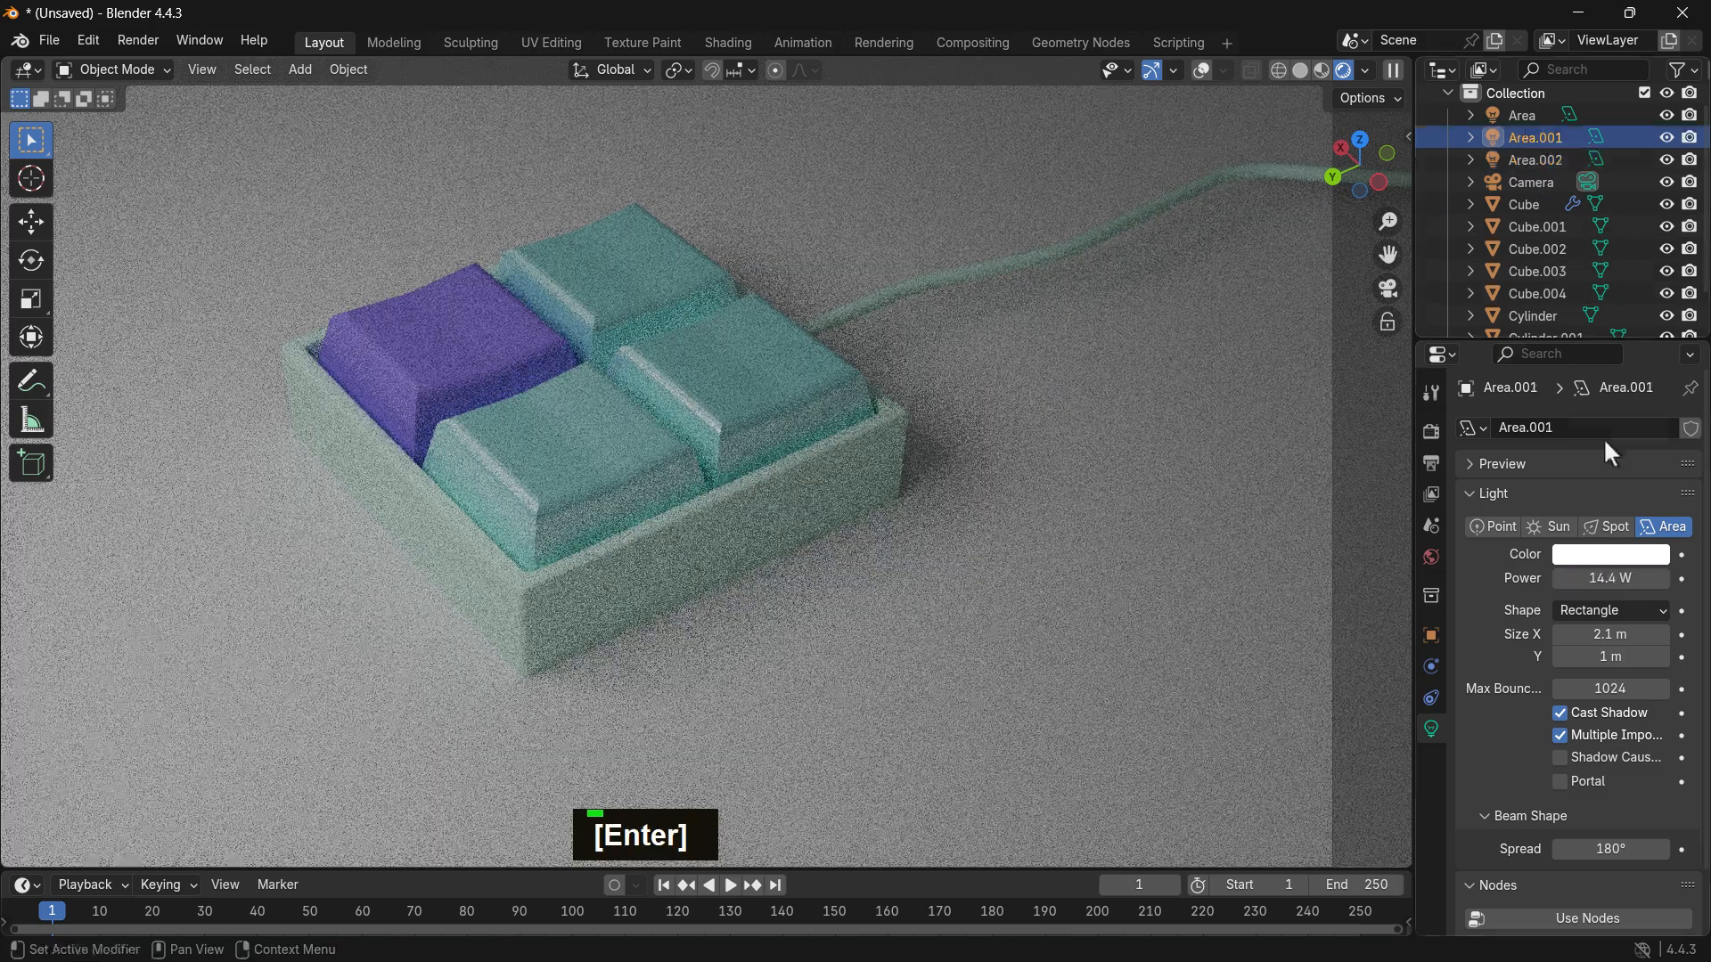
left_click(1649, 577)
type("100")
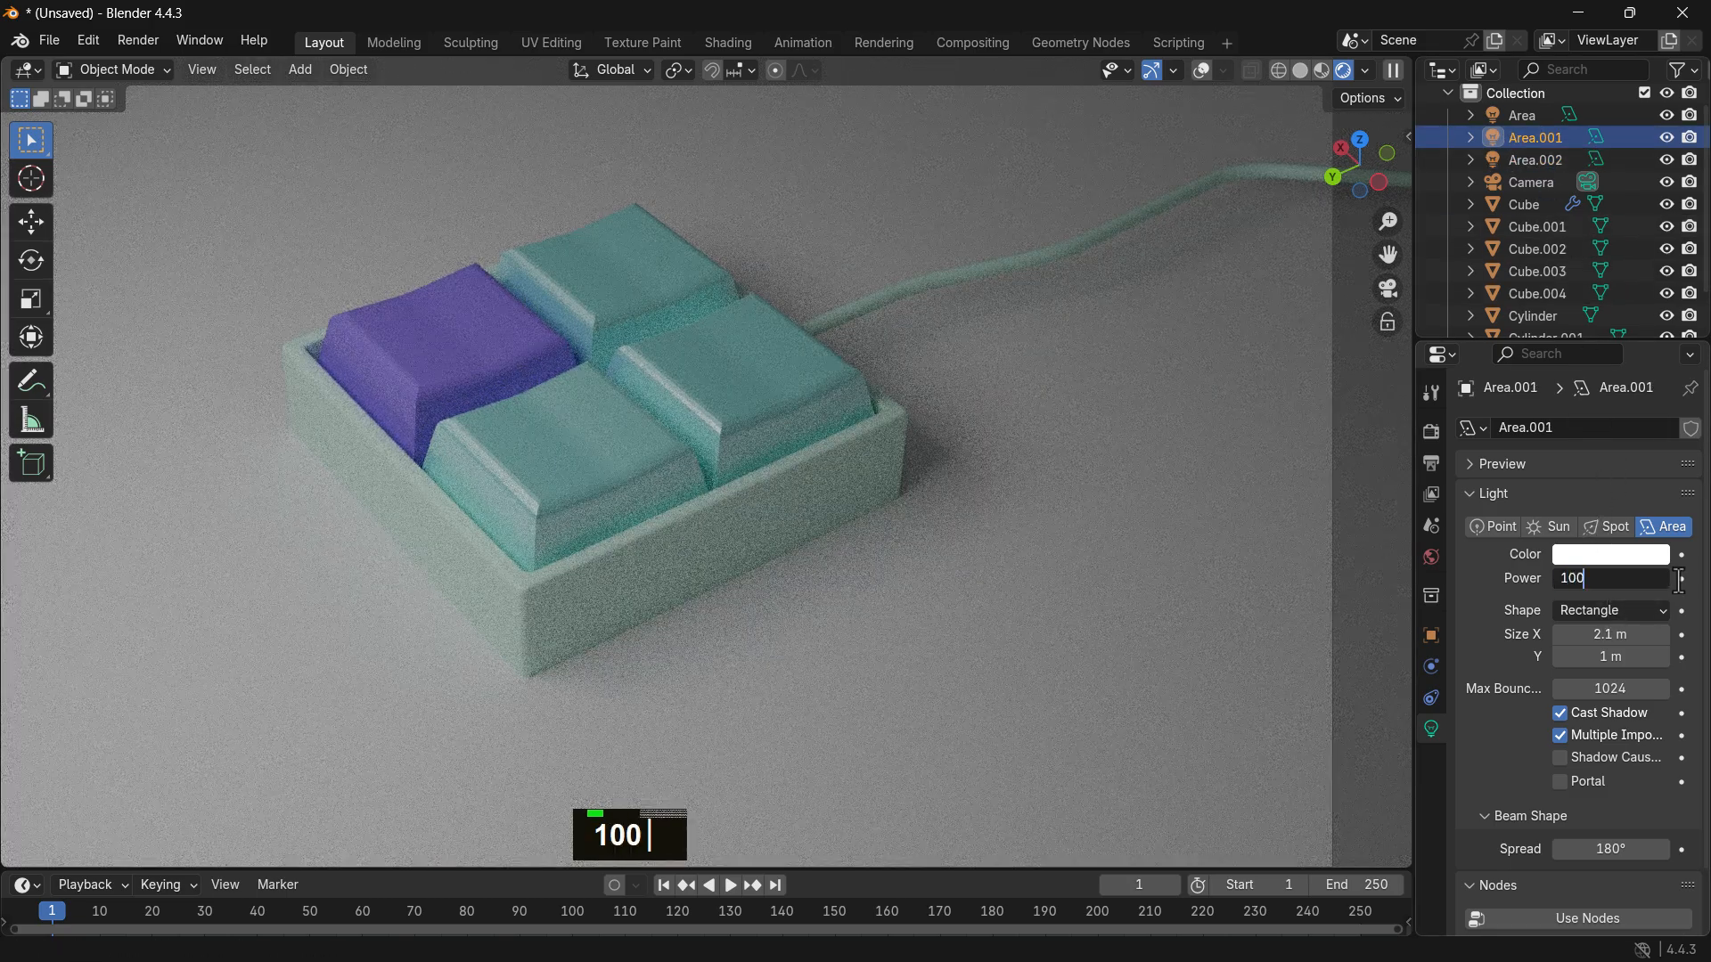
key("Return")
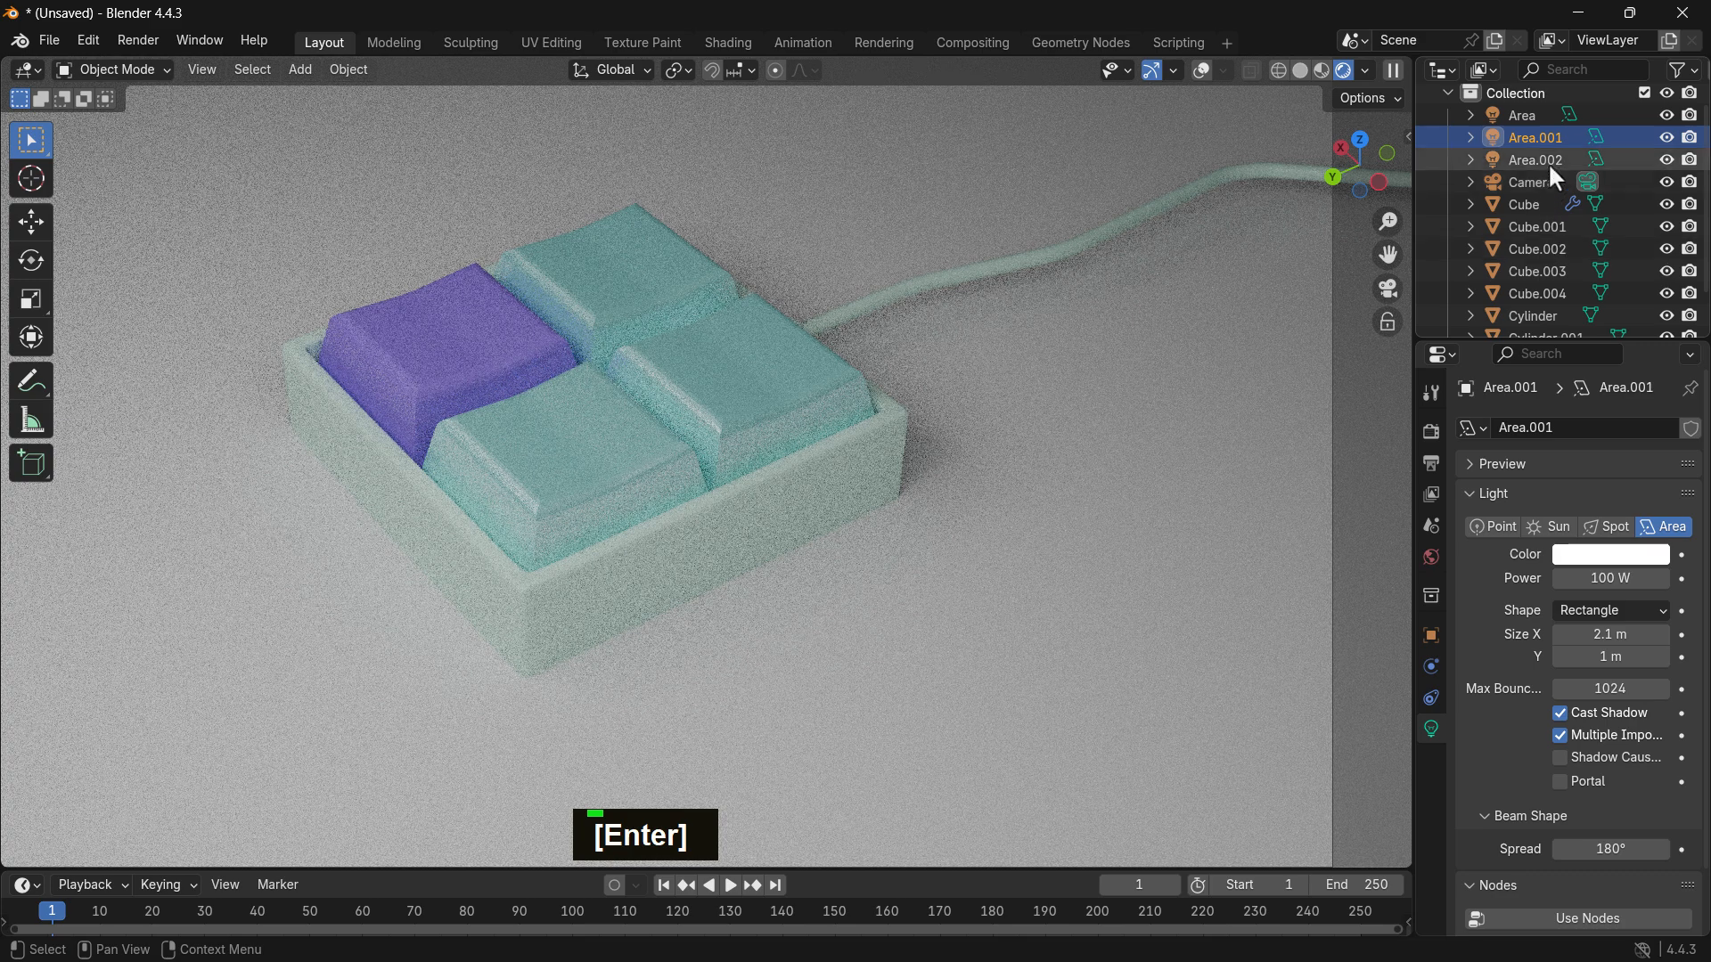
Step: Try 80 W and 100 W for the power of the original light Area, and settle on 200 W
left_click(1548, 162)
left_click(1532, 115)
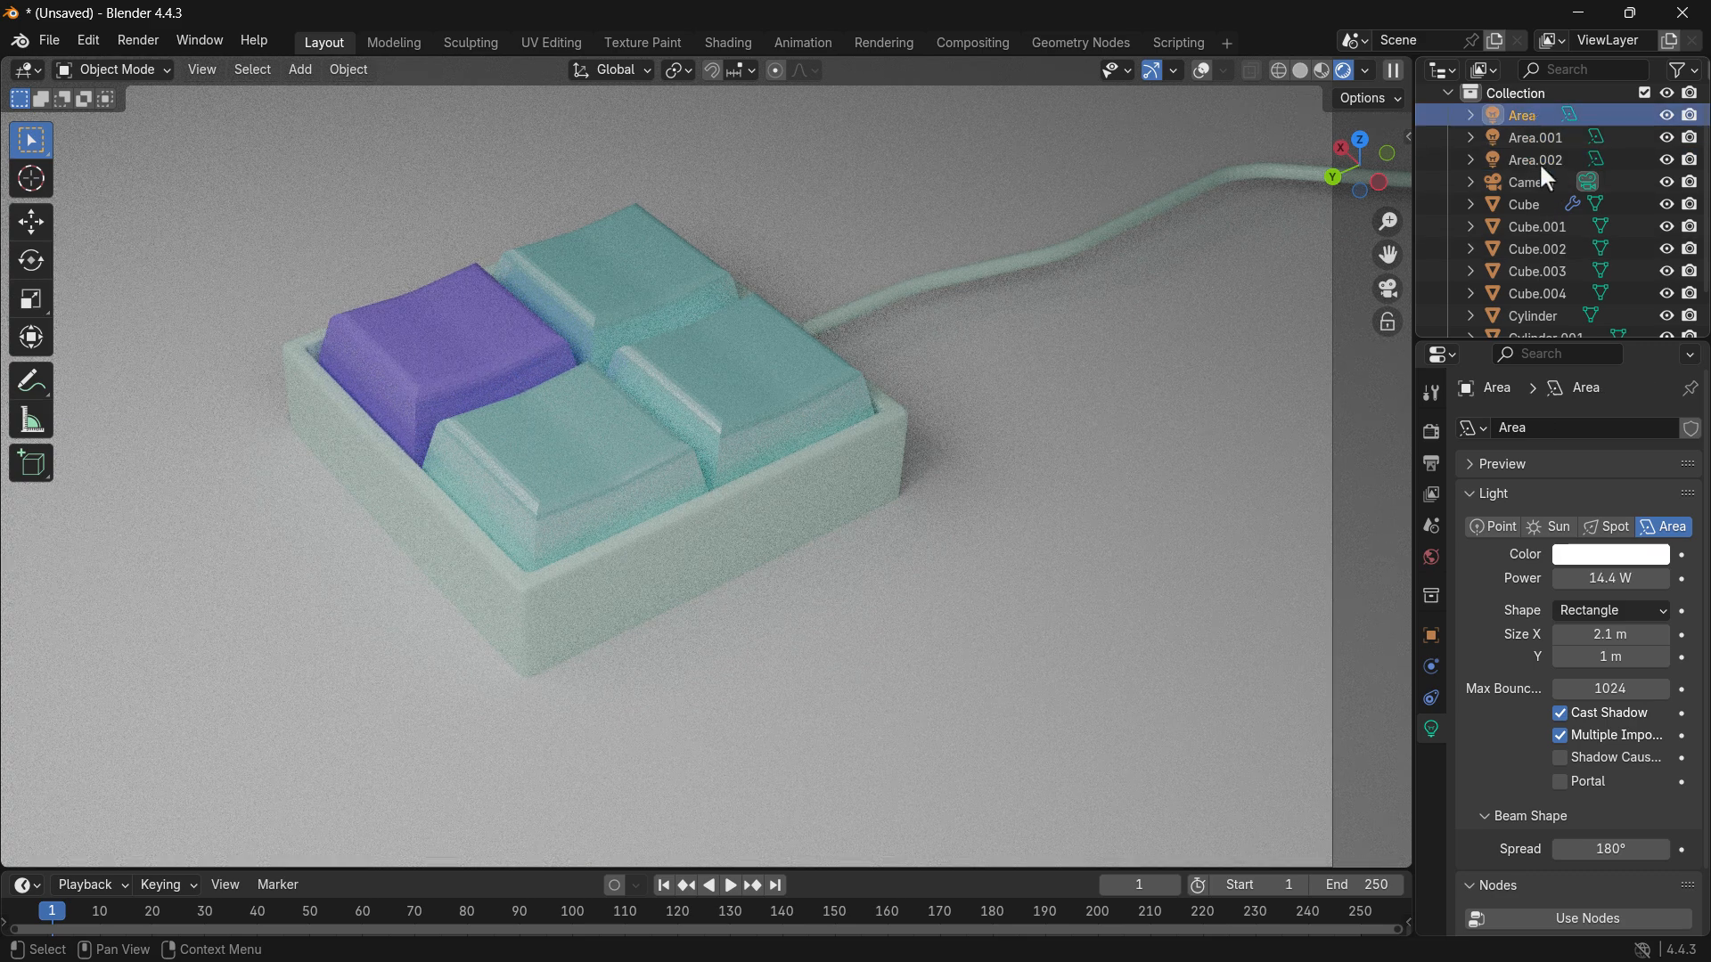
left_click(1615, 579)
type("80")
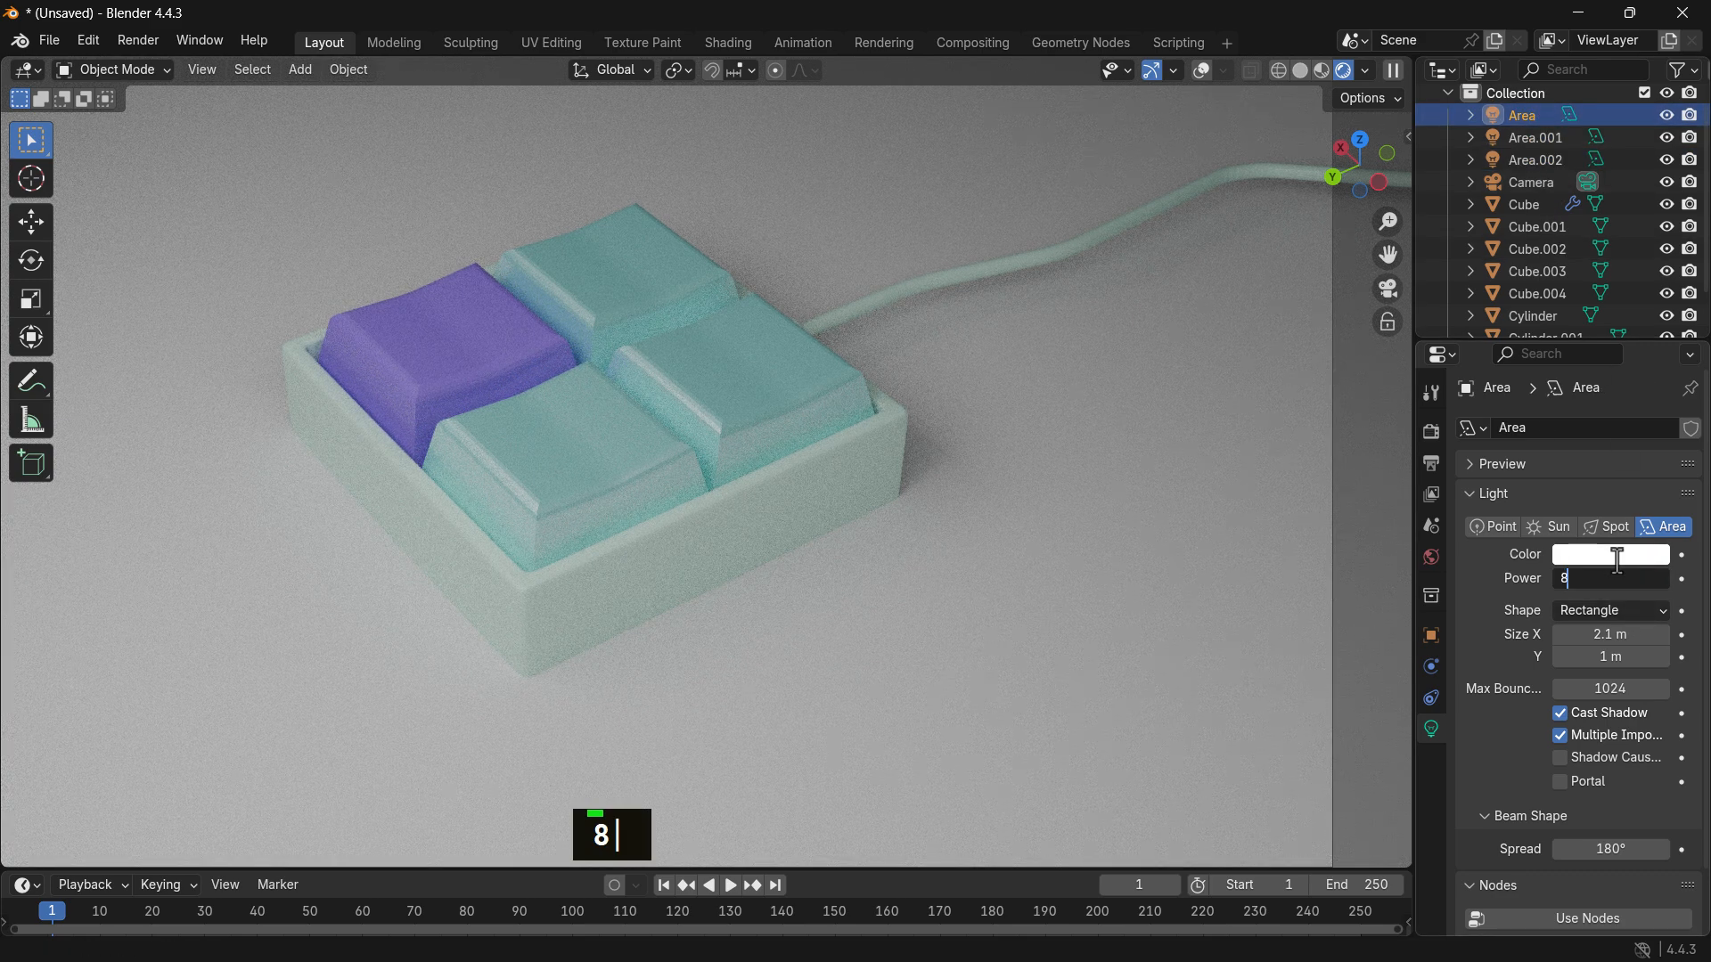
key("Return")
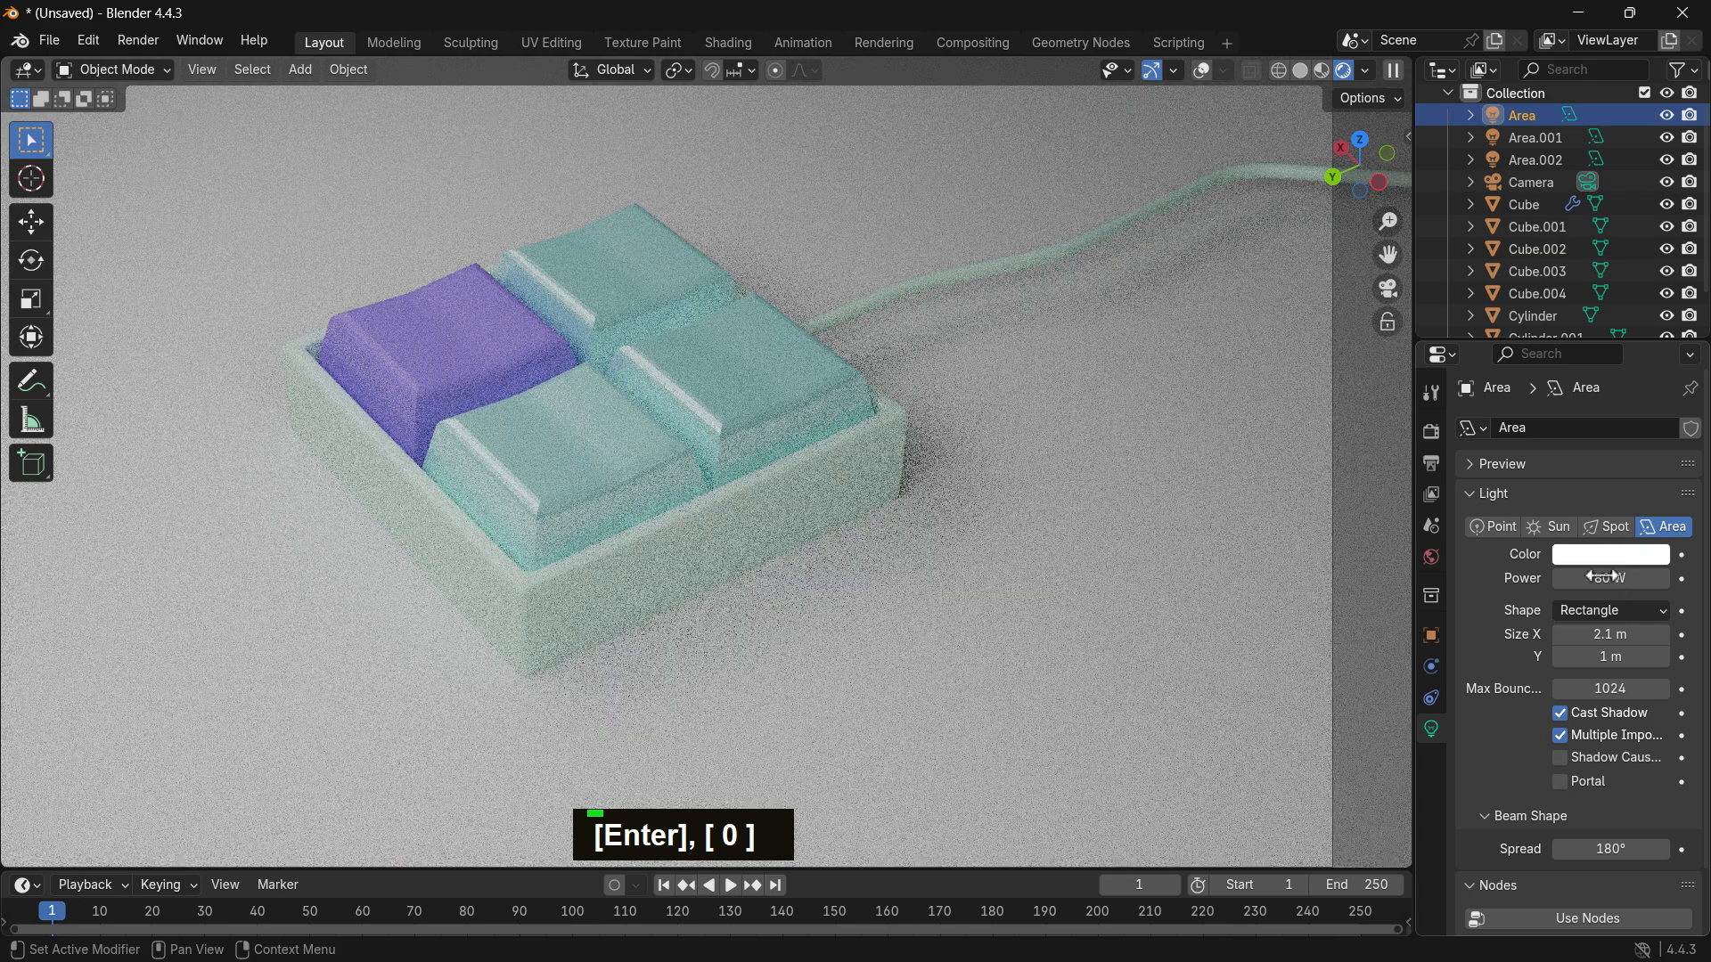
left_click(1611, 580)
type("100")
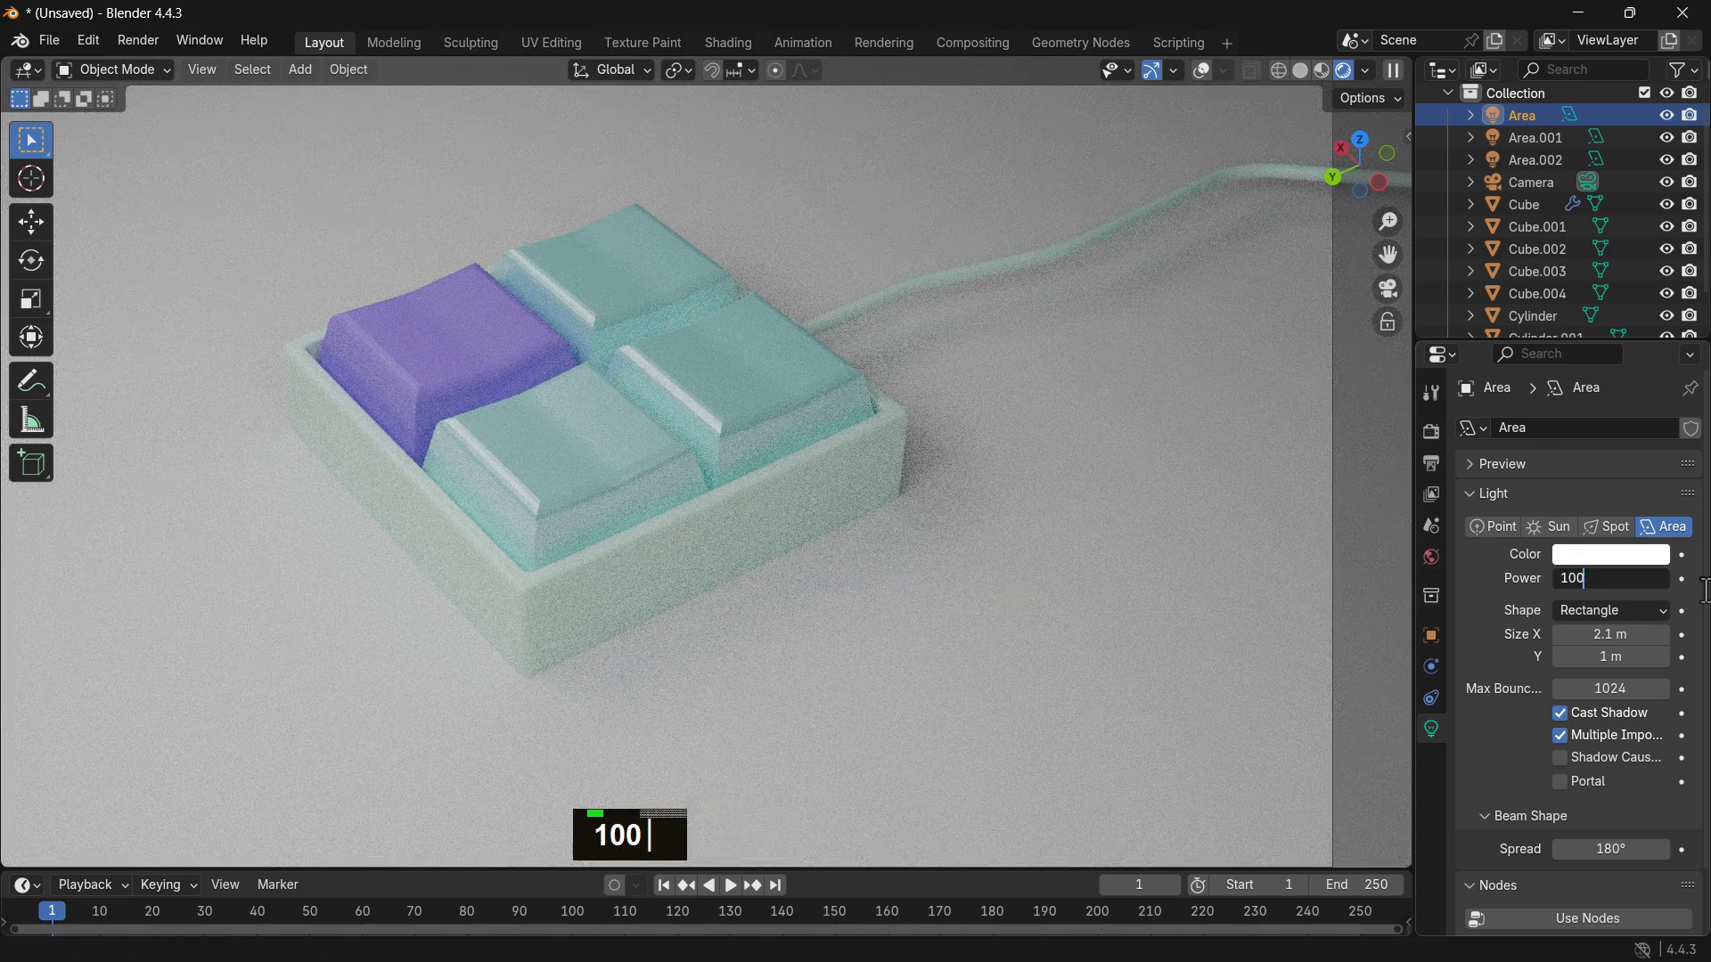
key("Return")
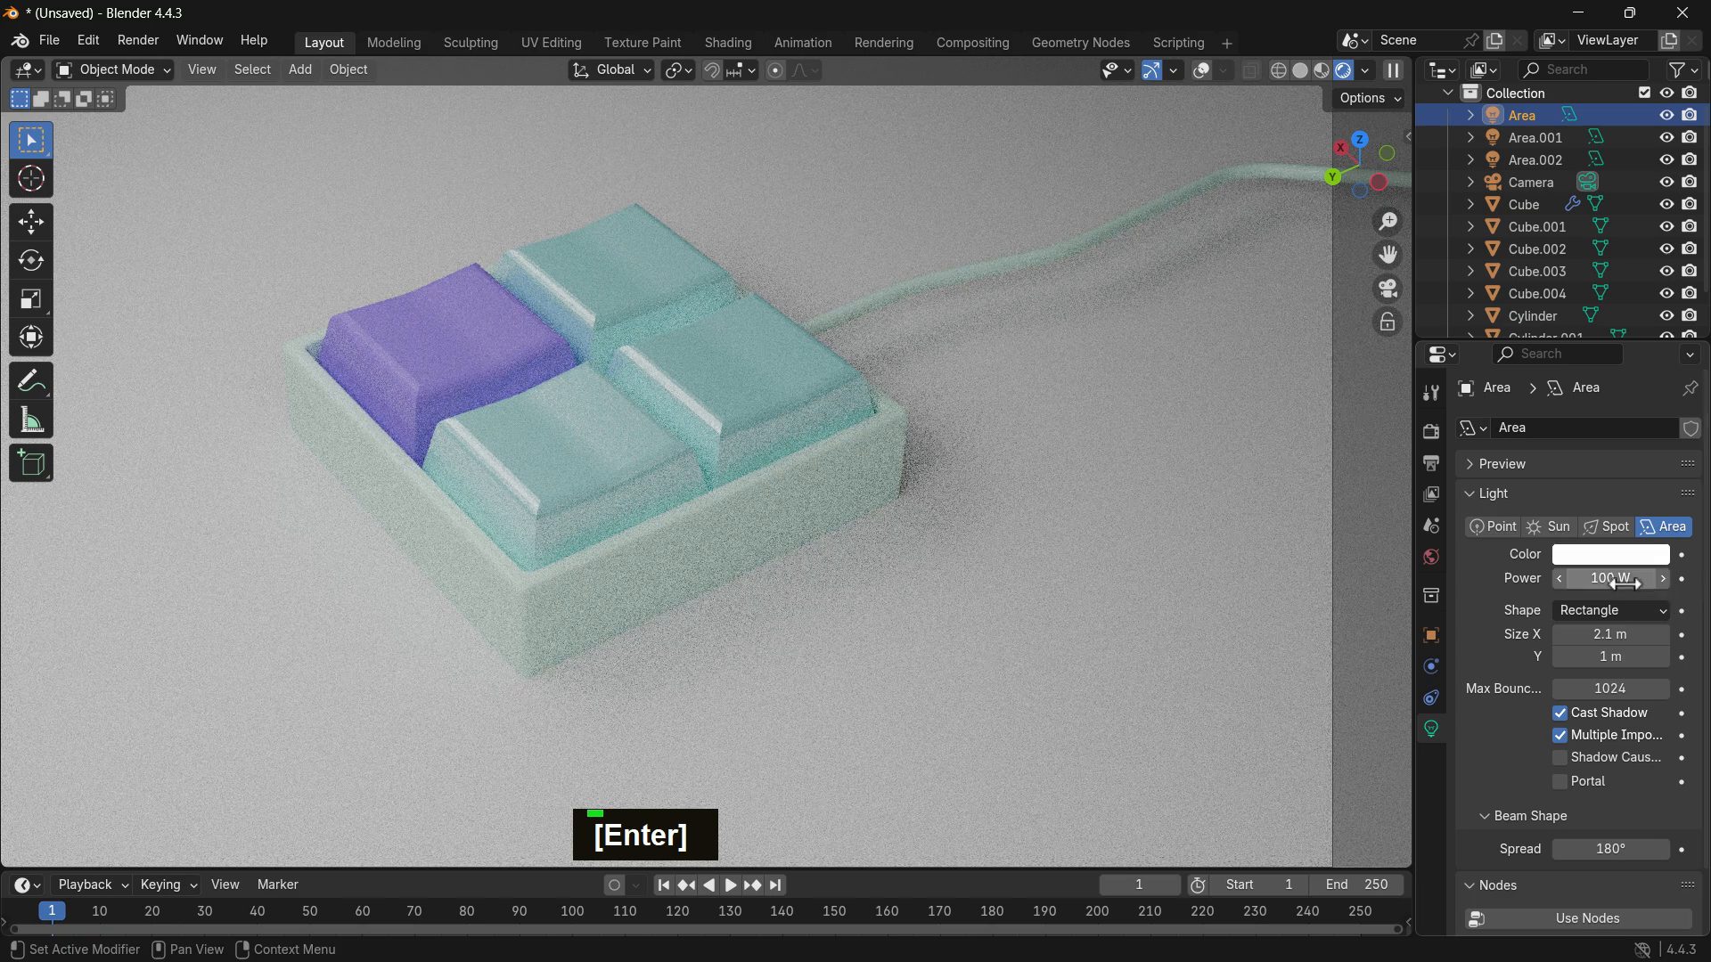
left_click(1626, 583)
type("200")
key("Return")
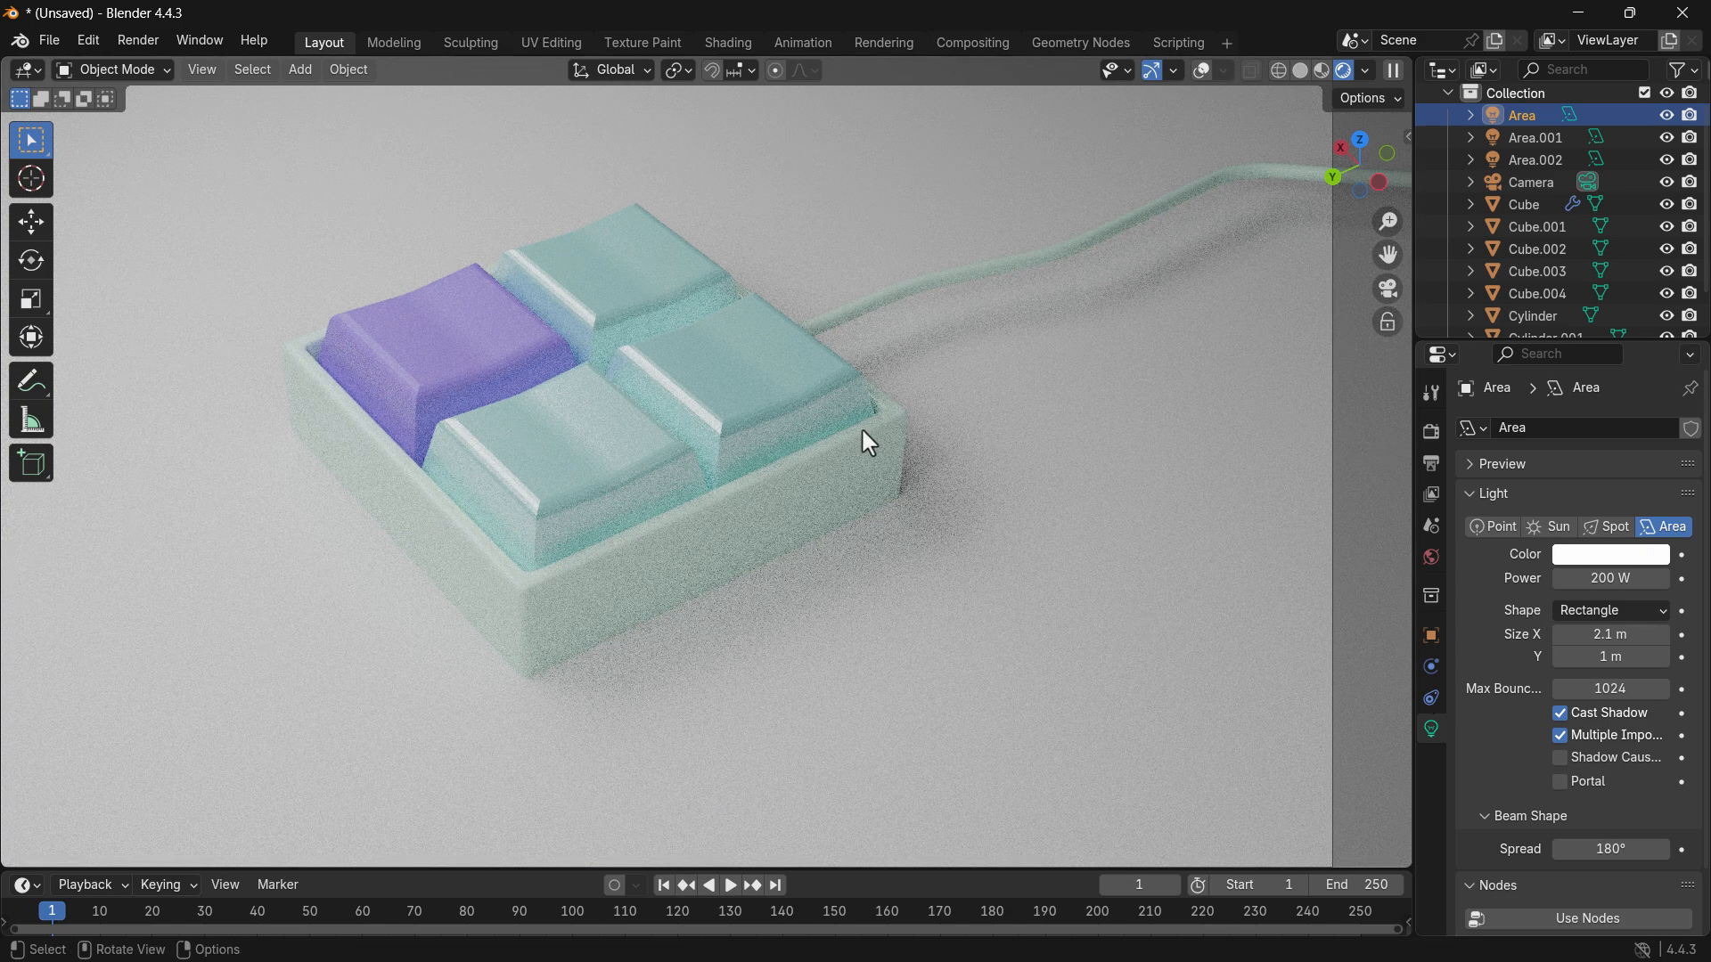
Step: Lower the IOR to 1.000 in both the shared turquoise key material and the purple key's material
left_click(829, 410)
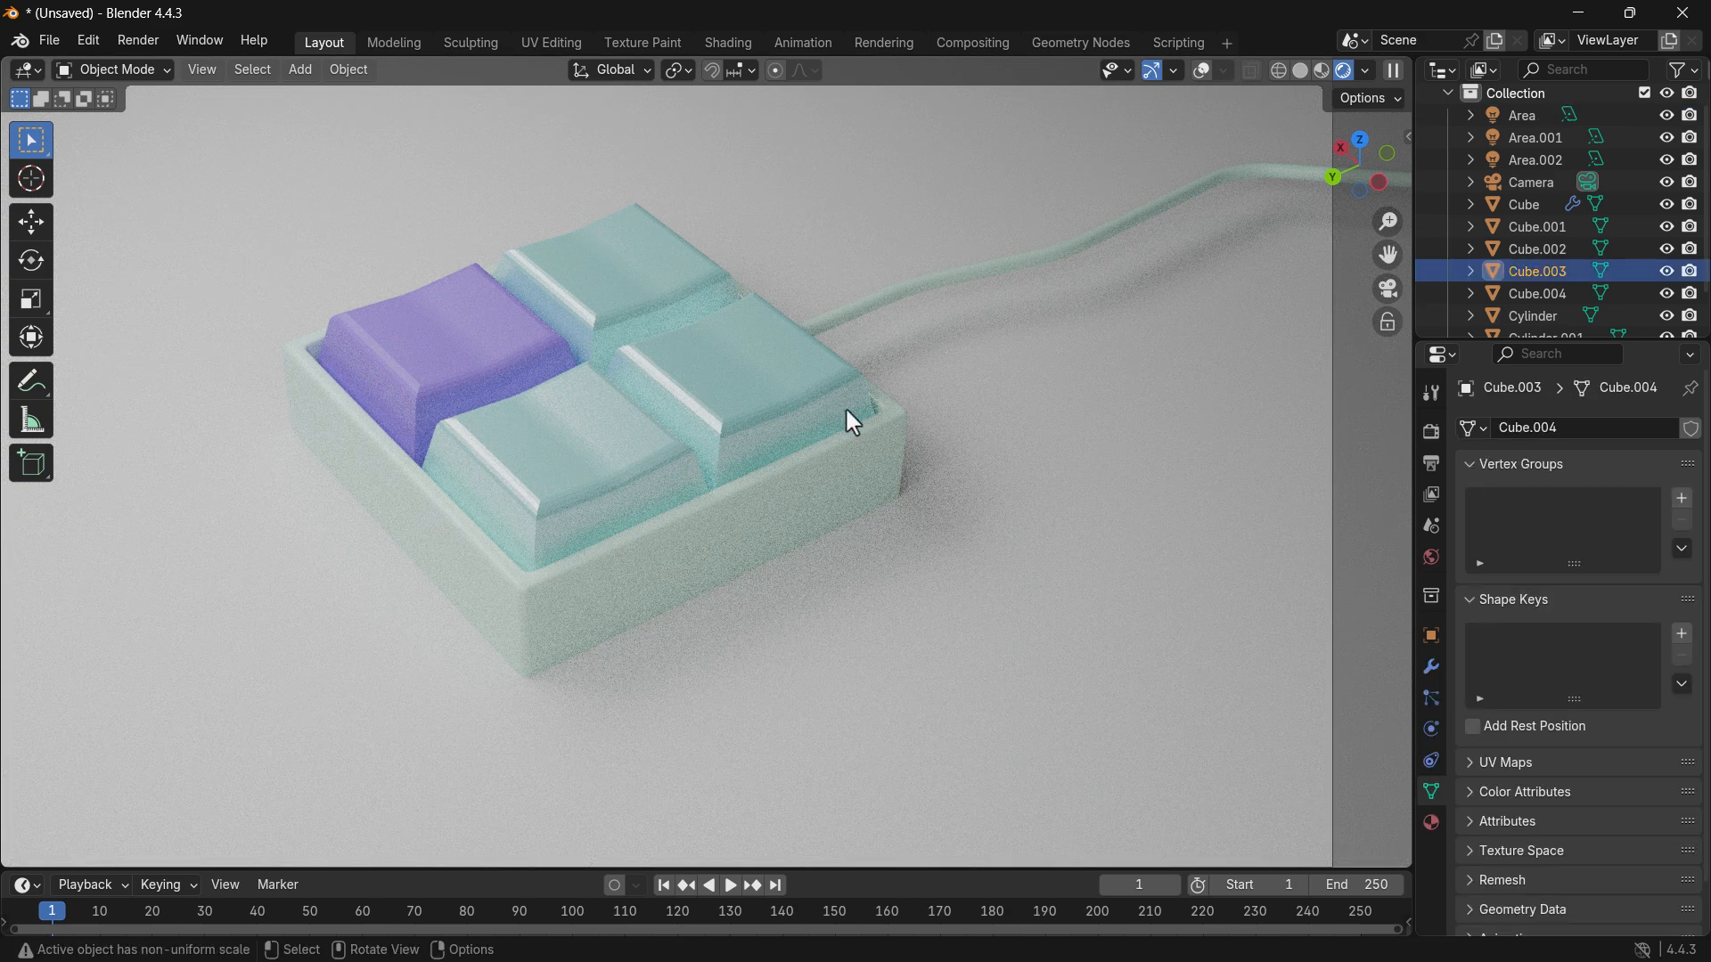
left_click(1430, 822)
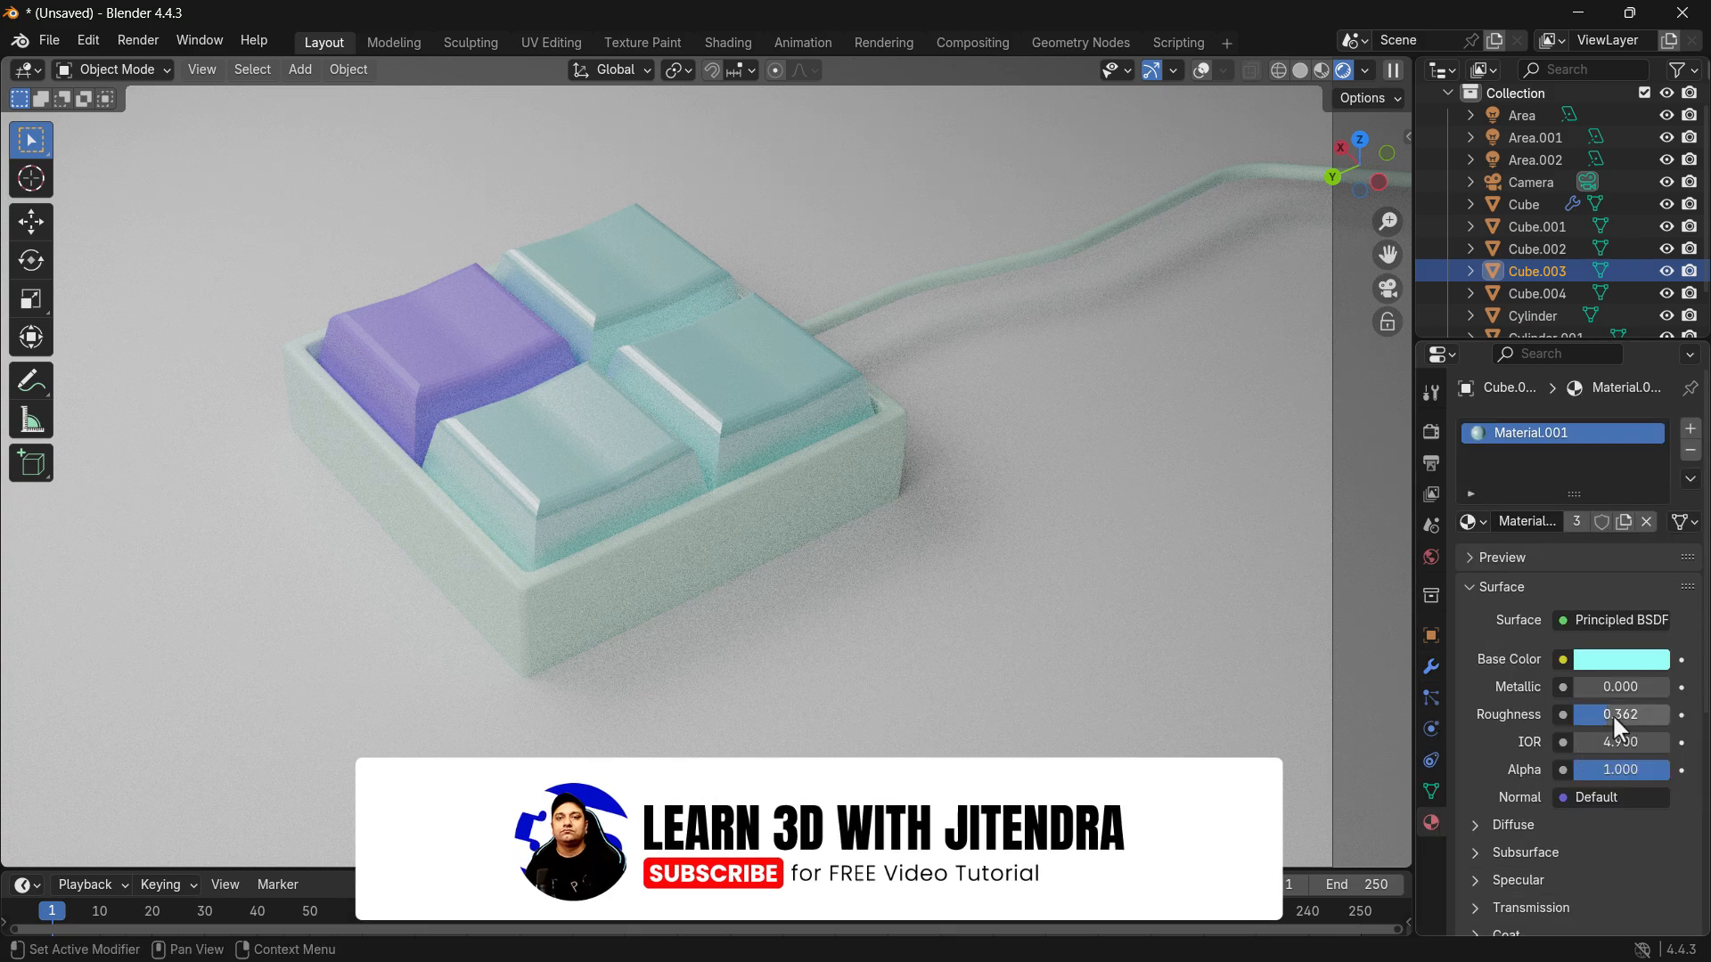
left_click_drag(1628, 745, 1587, 745)
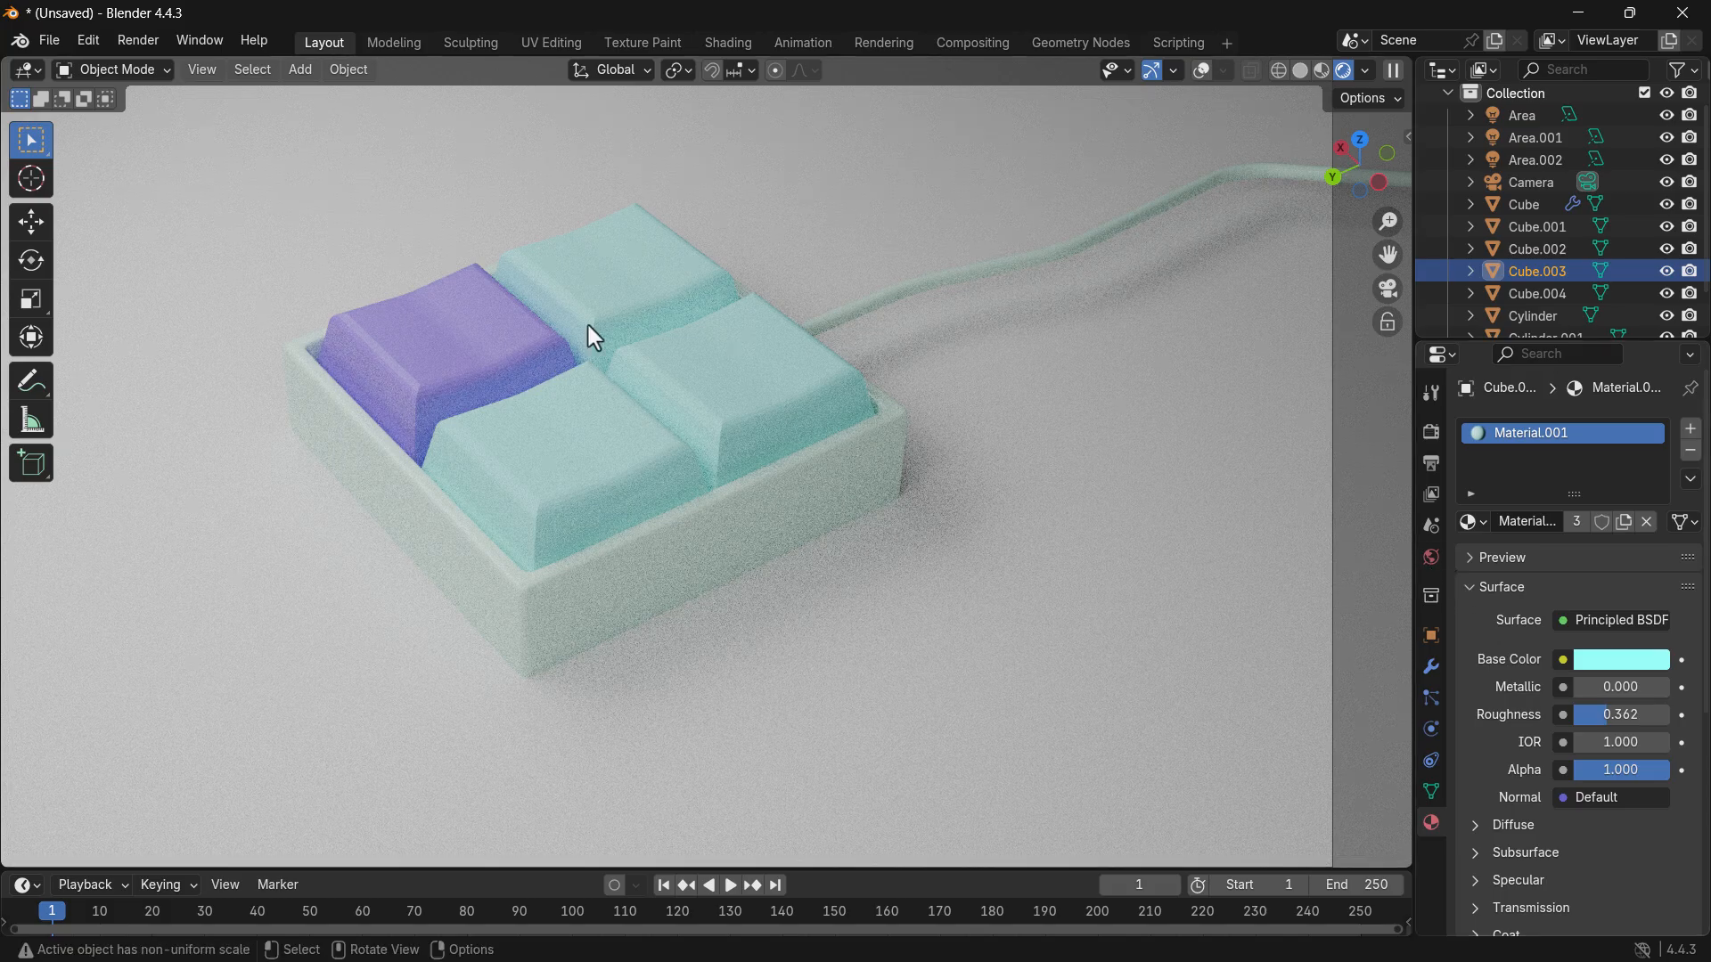
left_click(430, 312)
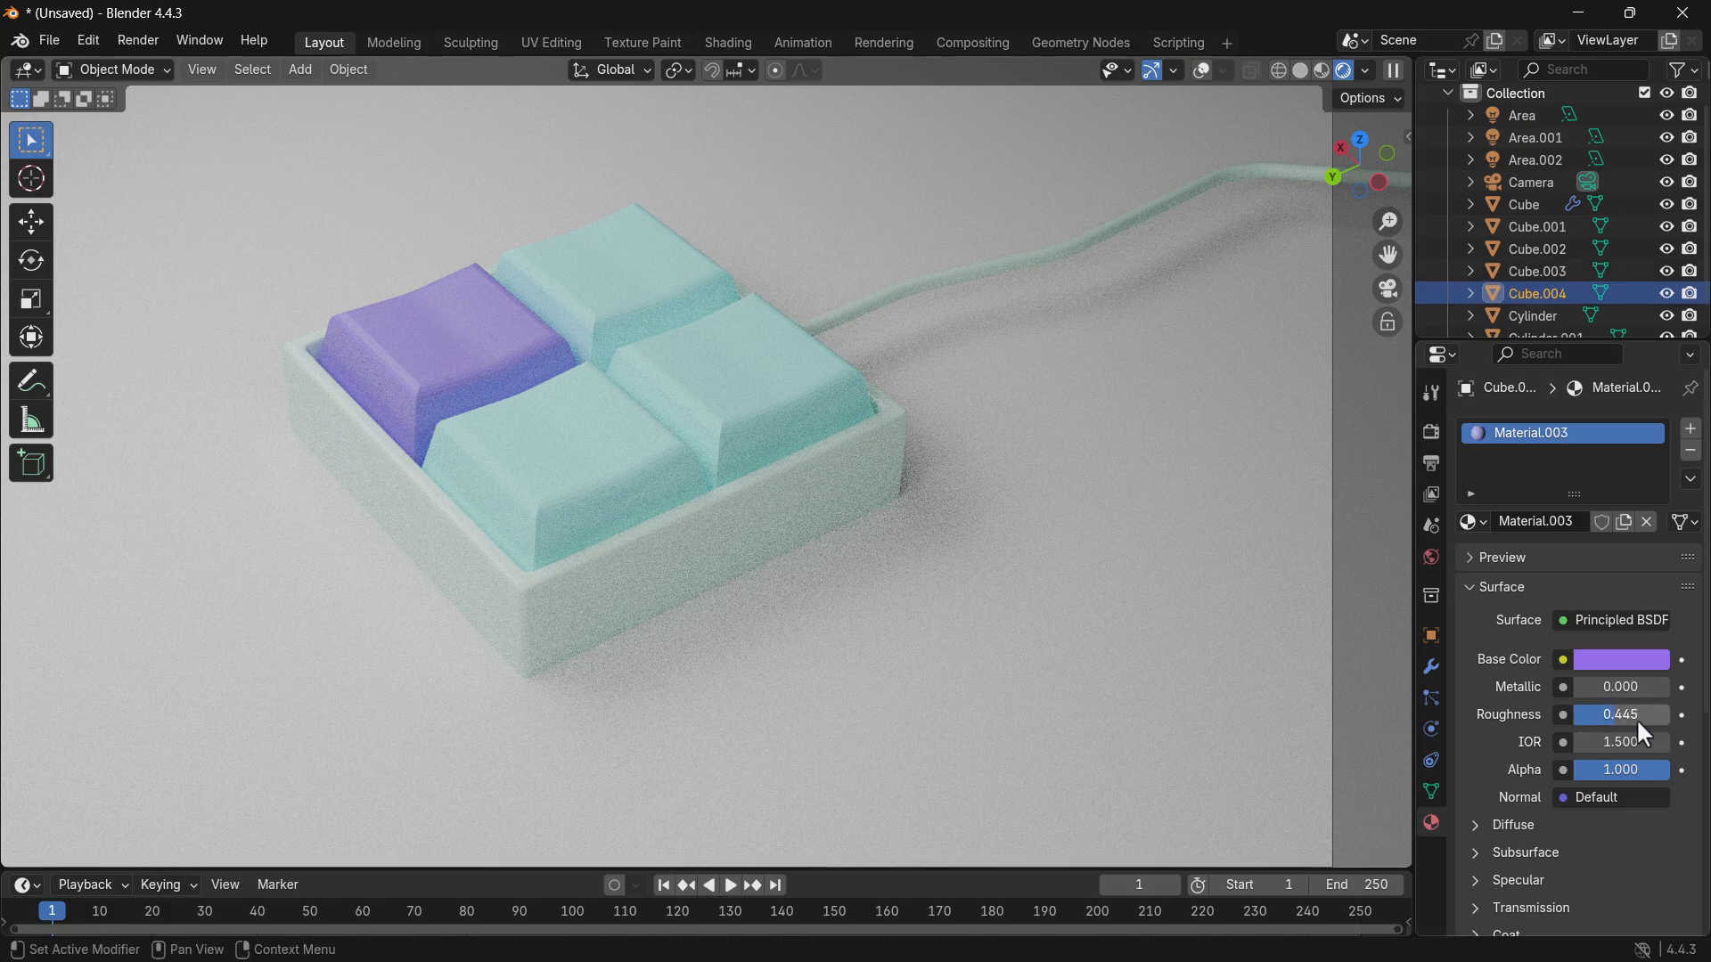
left_click_drag(1636, 745, 1573, 745)
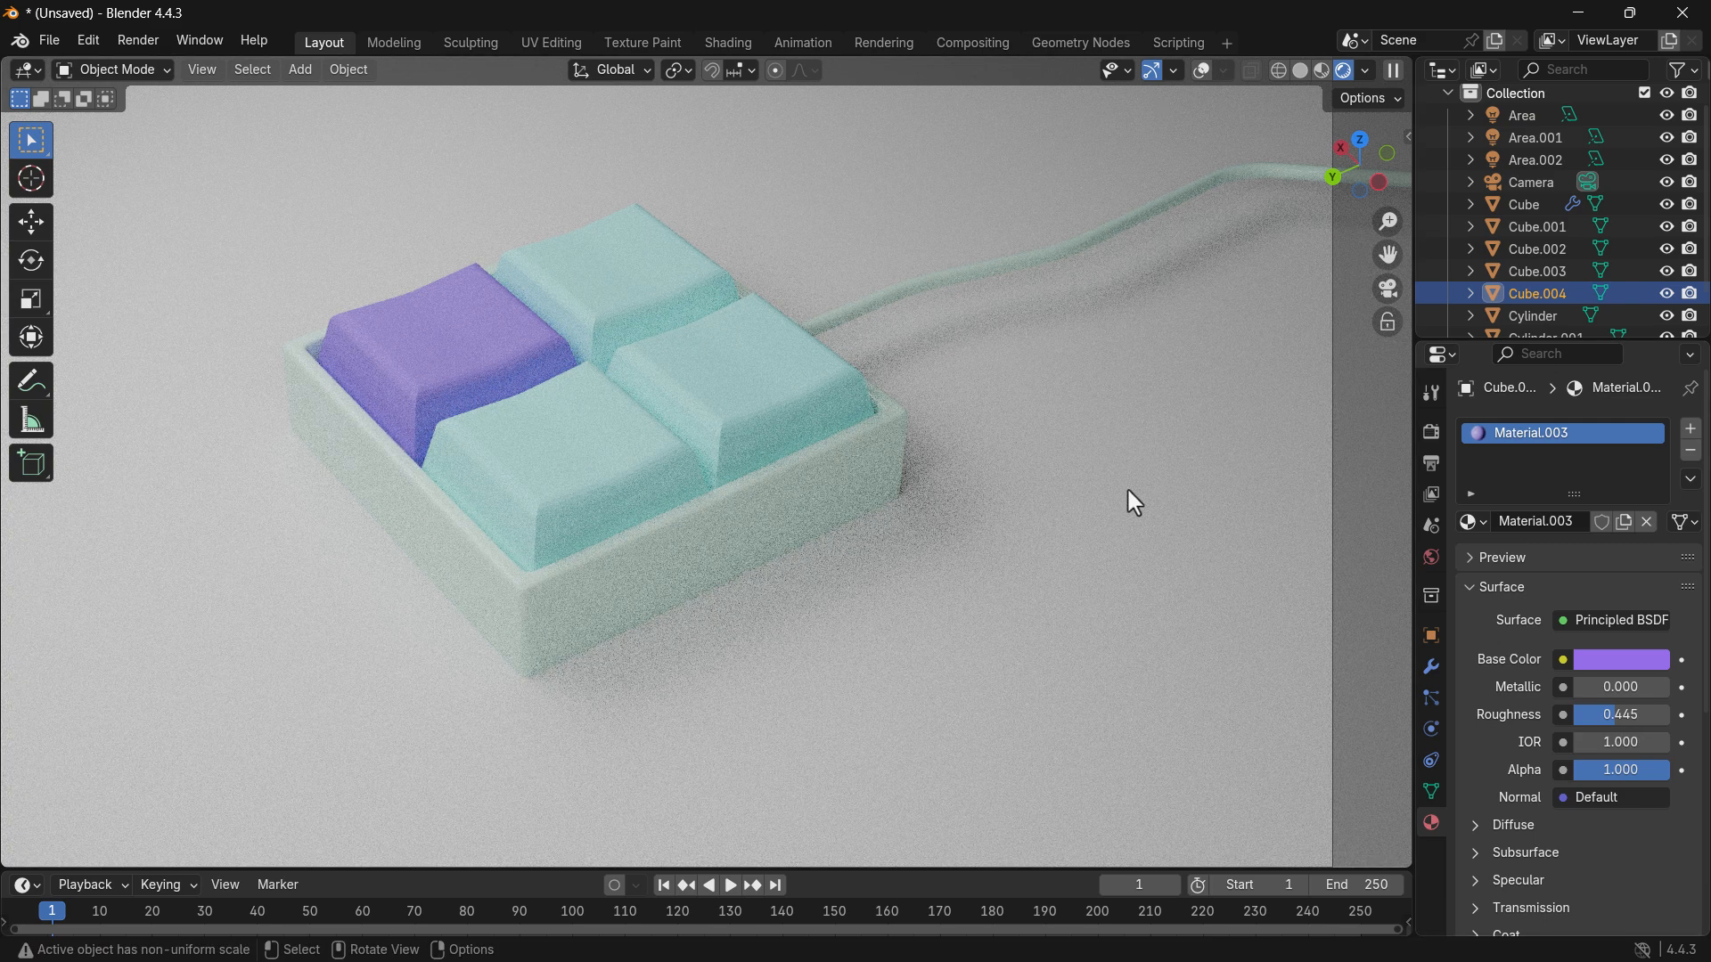
Step: Give the ground plane a new material with a light purple base color at full value
left_click(1248, 509)
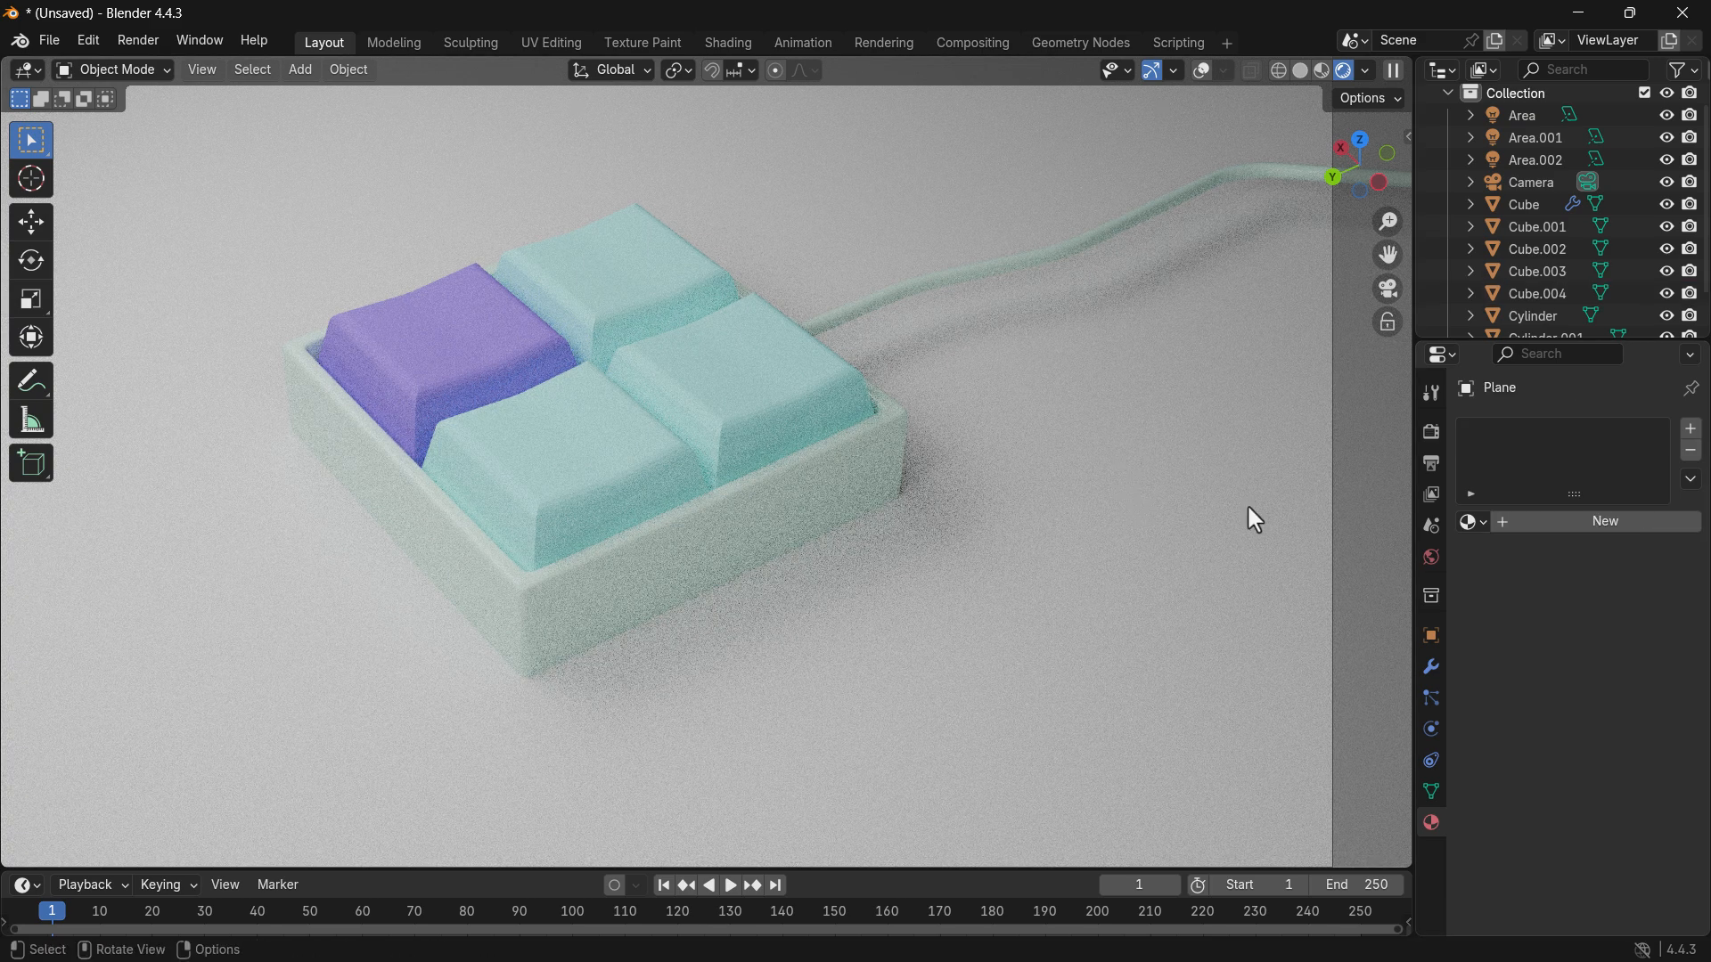
left_click(1505, 524)
left_click(1591, 659)
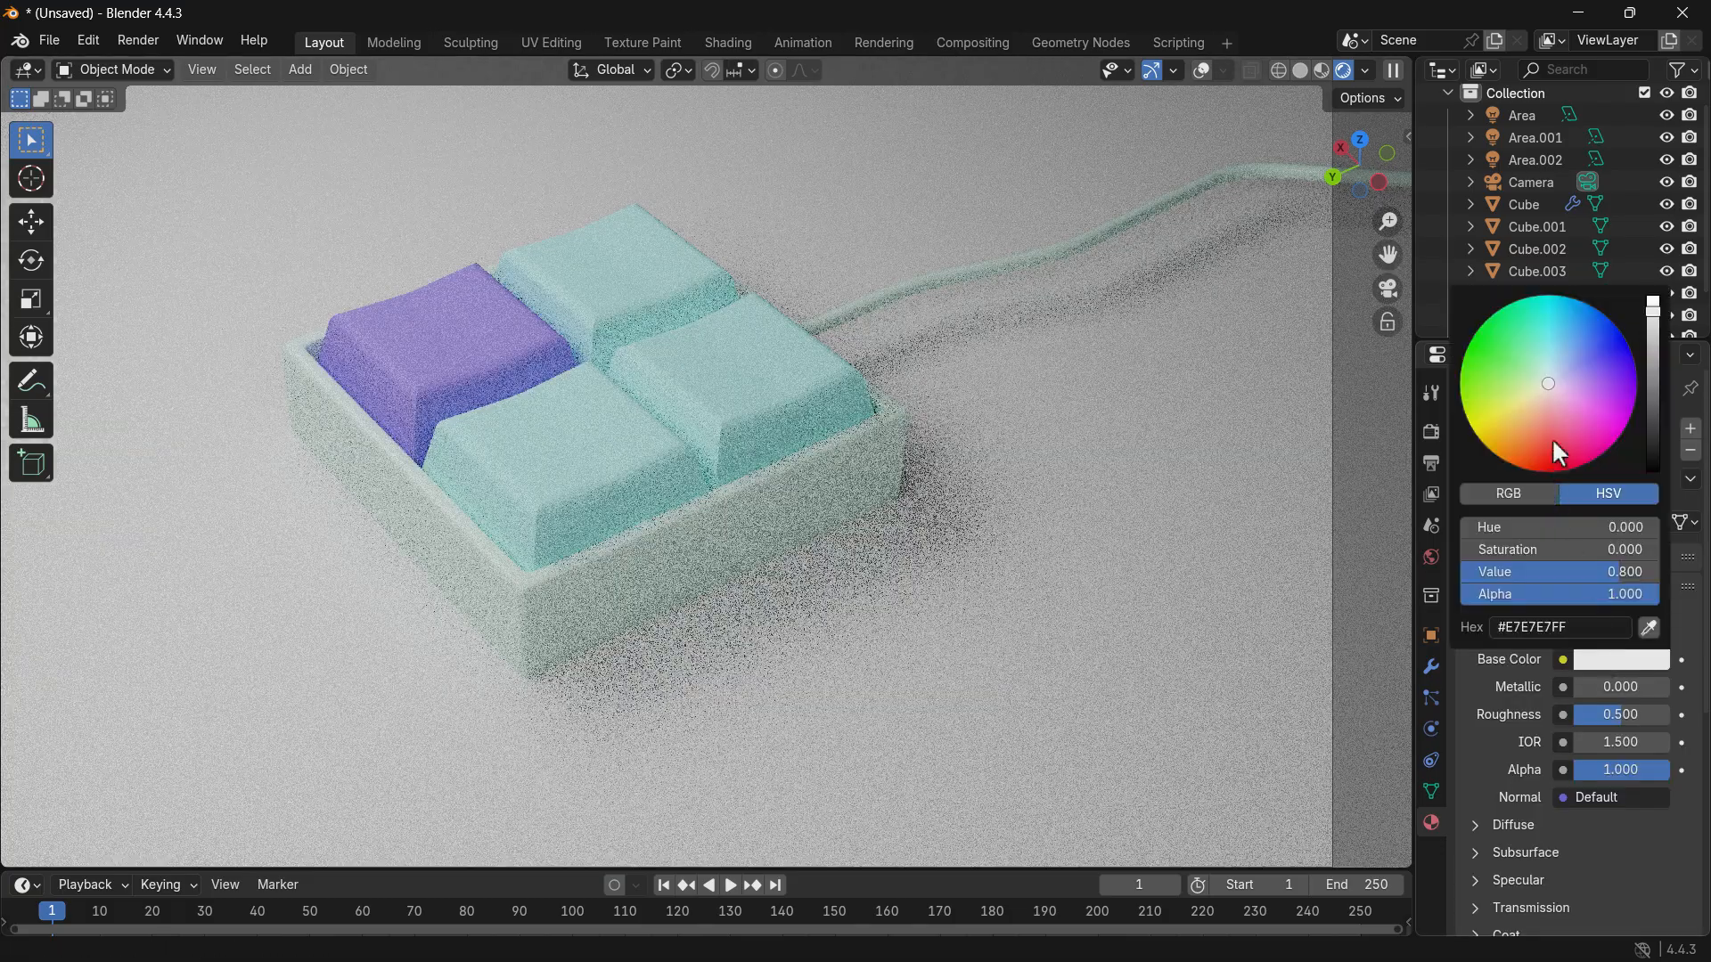
mouse_move(1554, 385)
left_mouse_down()
mouse_move(1567, 345)
mouse_move(1653, 294)
left_mouse_up()
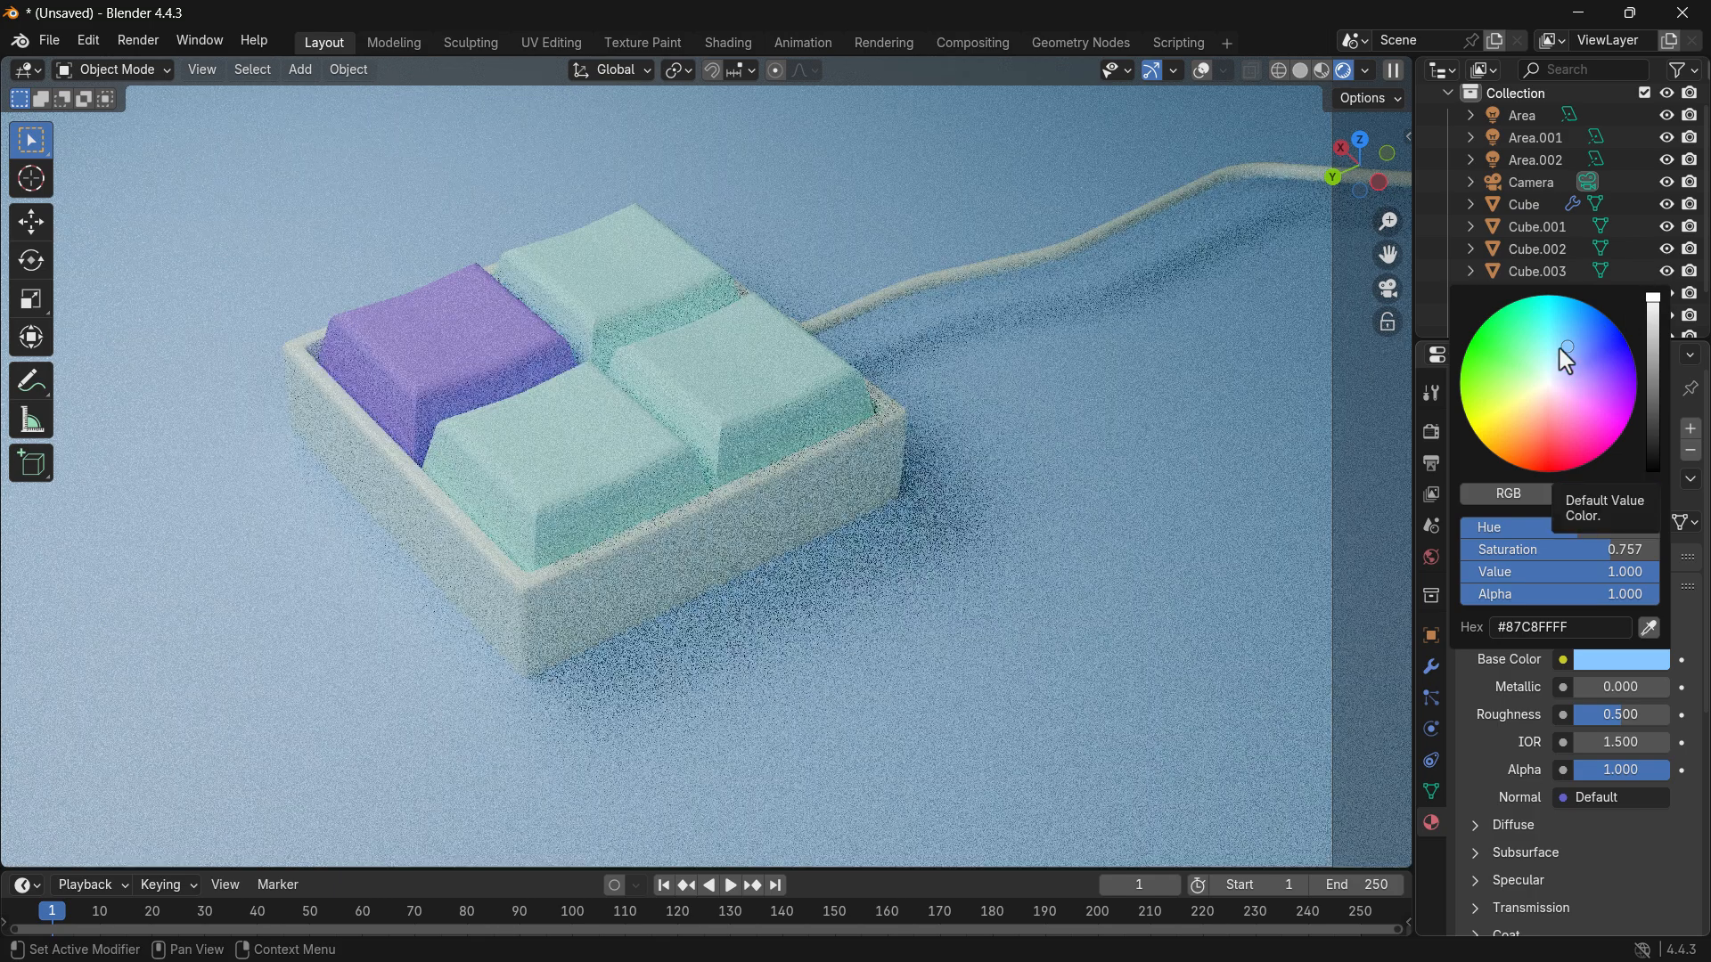
left_click_drag(1566, 346, 1587, 379)
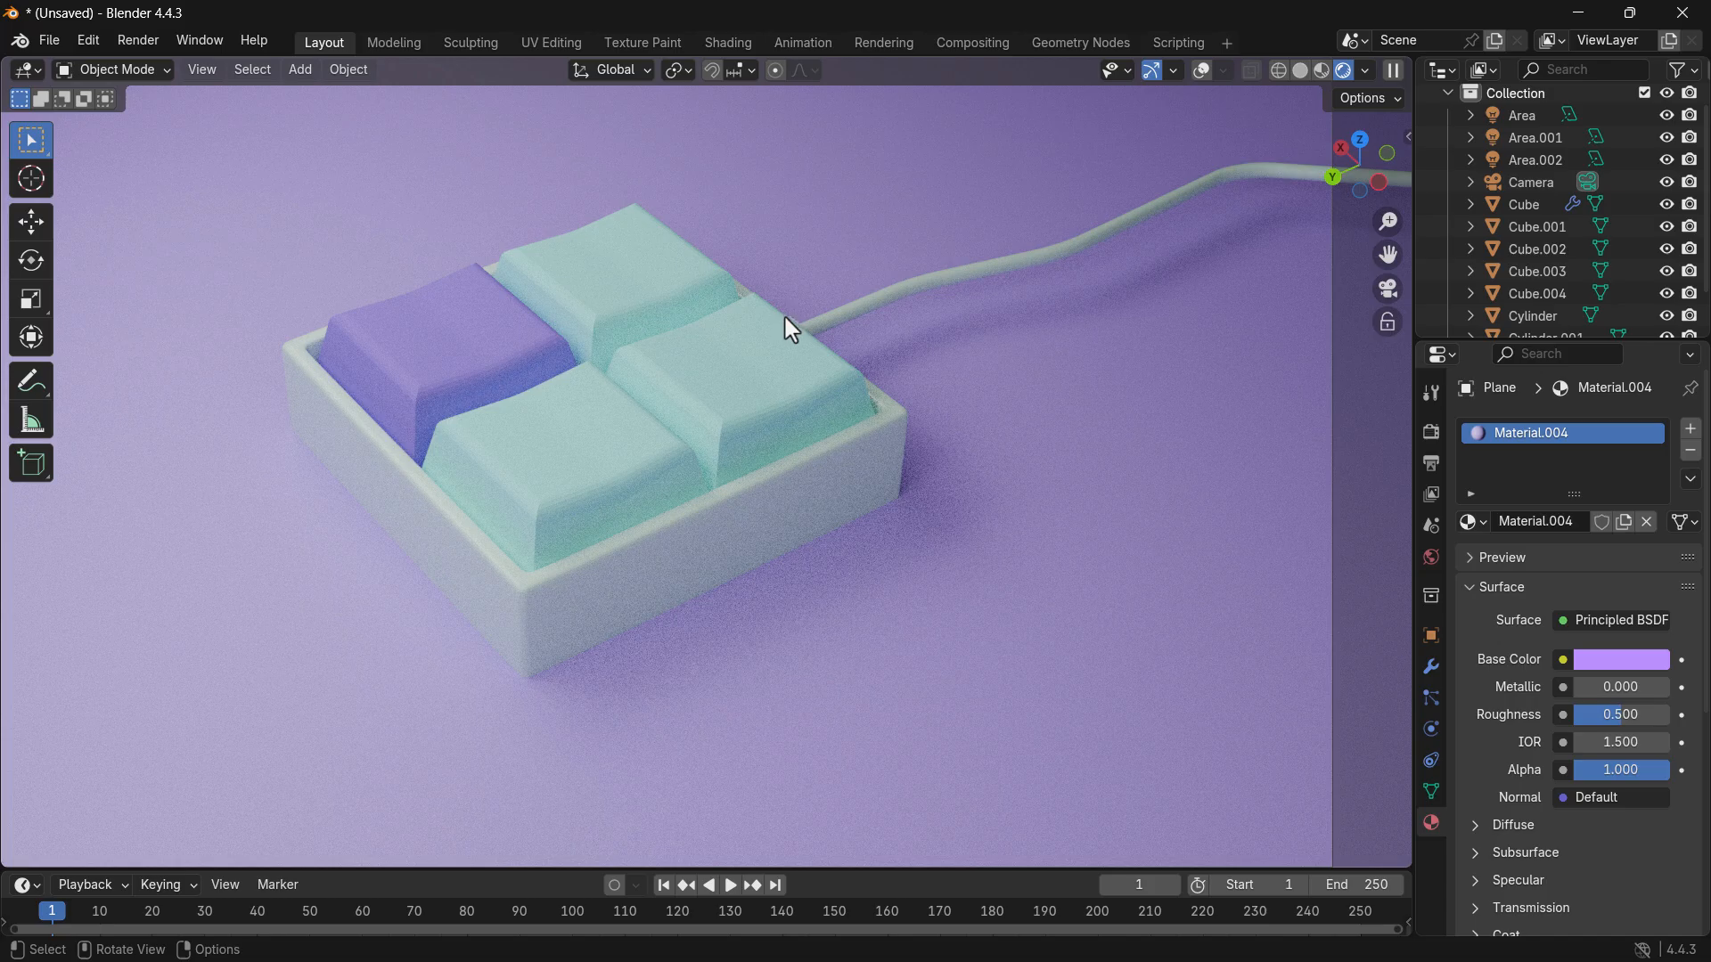
Step: Turn on the Camera to View lock and return to looking through the camera
mouse_move(927, 328)
middle_mouse_down("shift")
mouse_move(964, 321)
mouse_move(951, 329)
middle_mouse_up("shift")
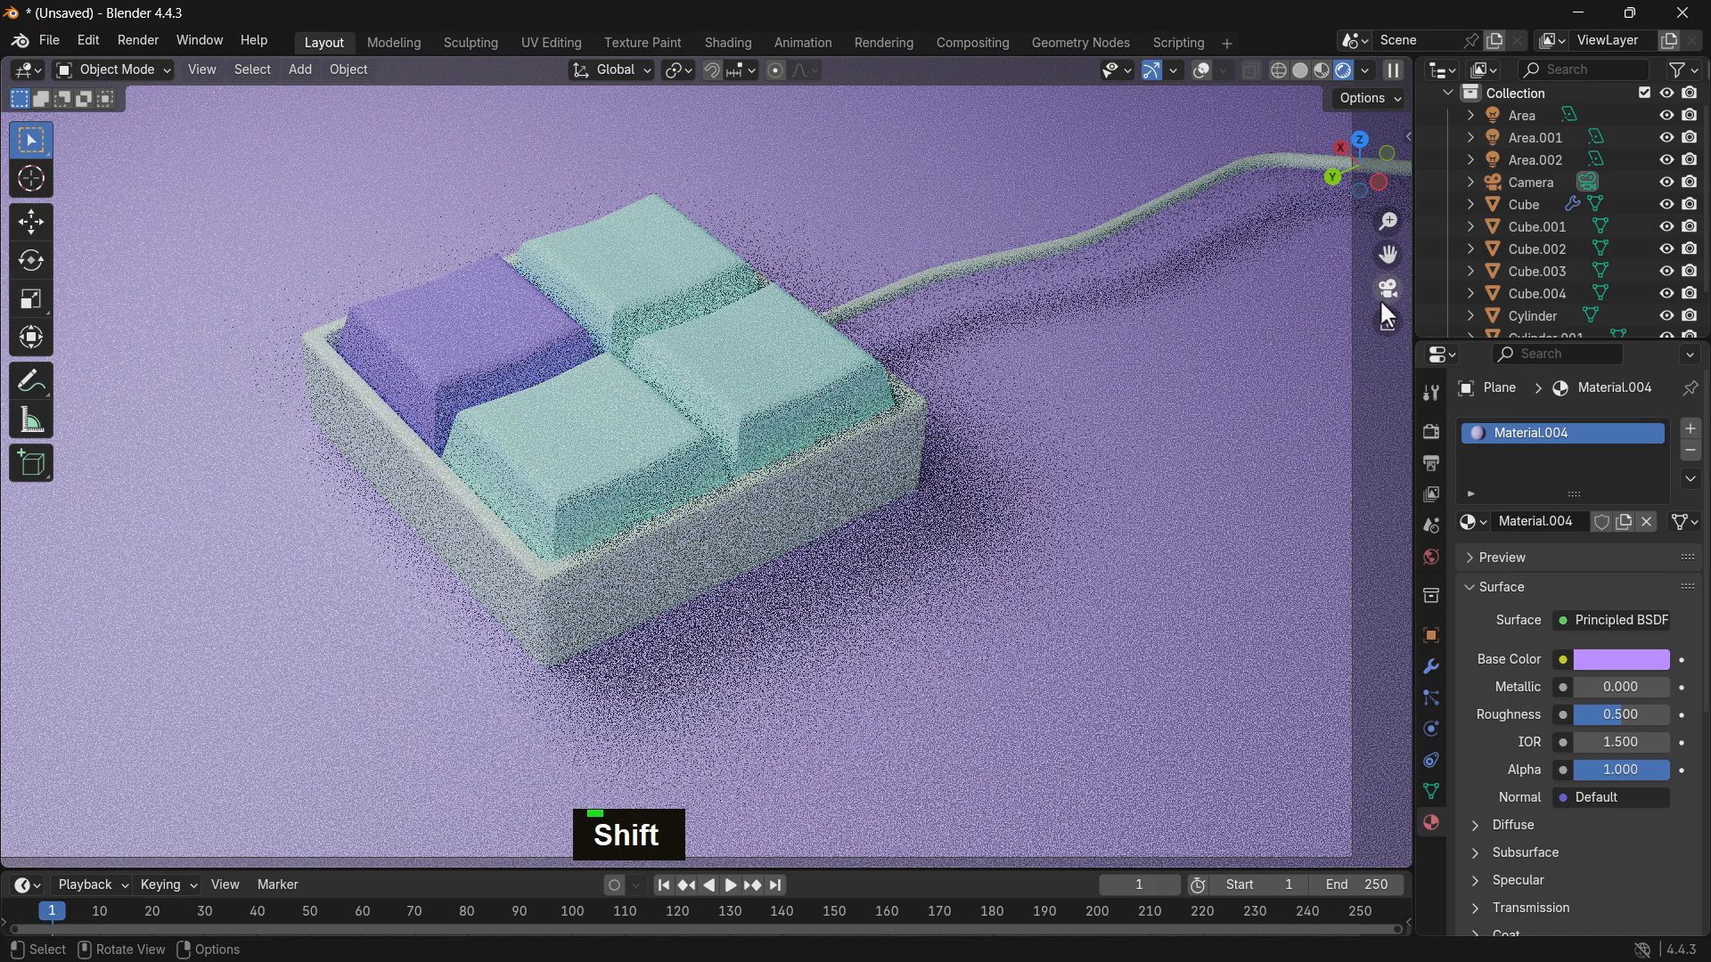
key("n")
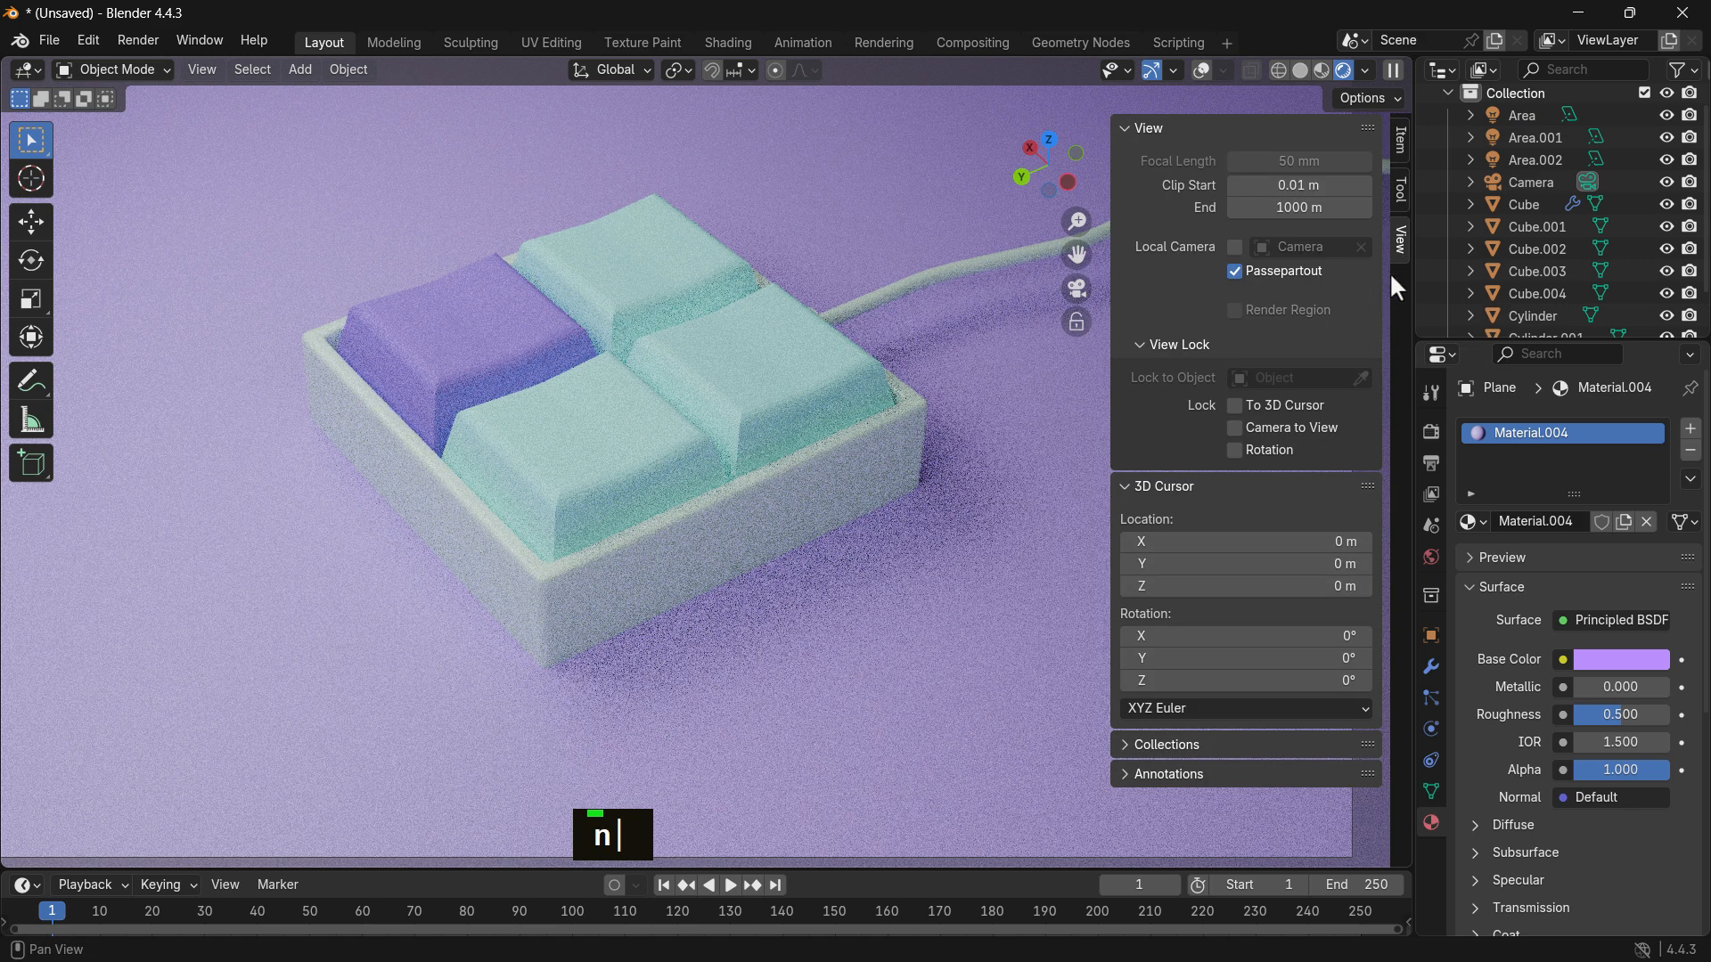
left_click(1275, 429)
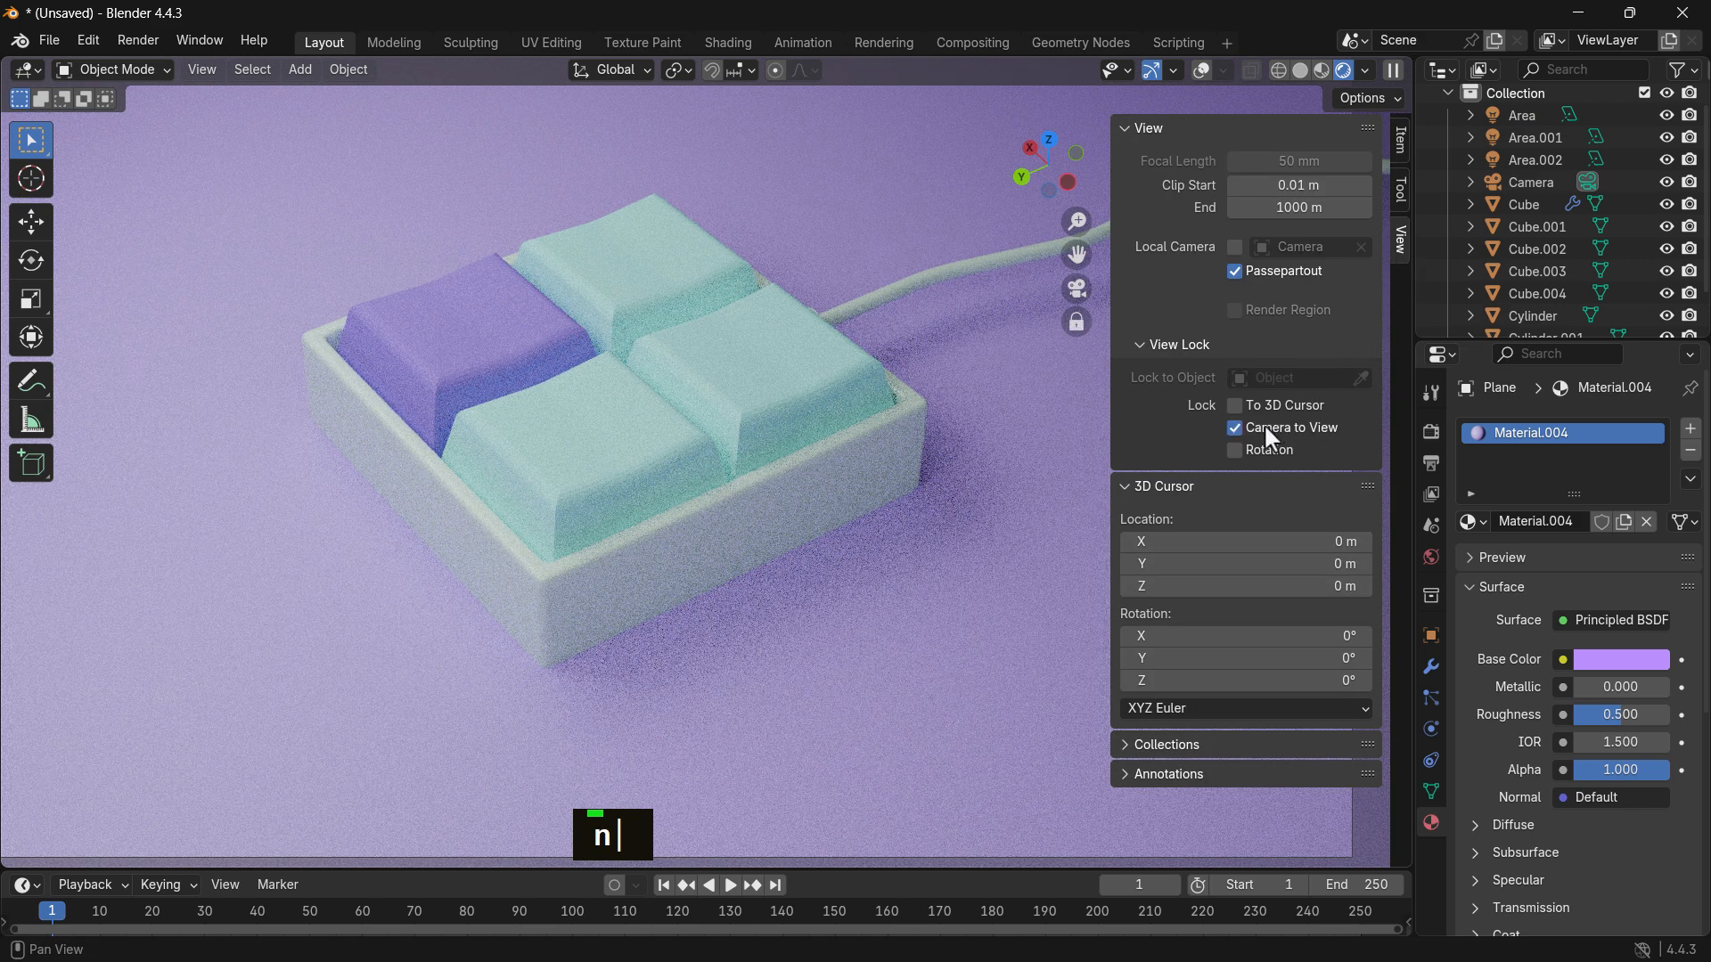
middle_click(360, 243)
key("KP_0")
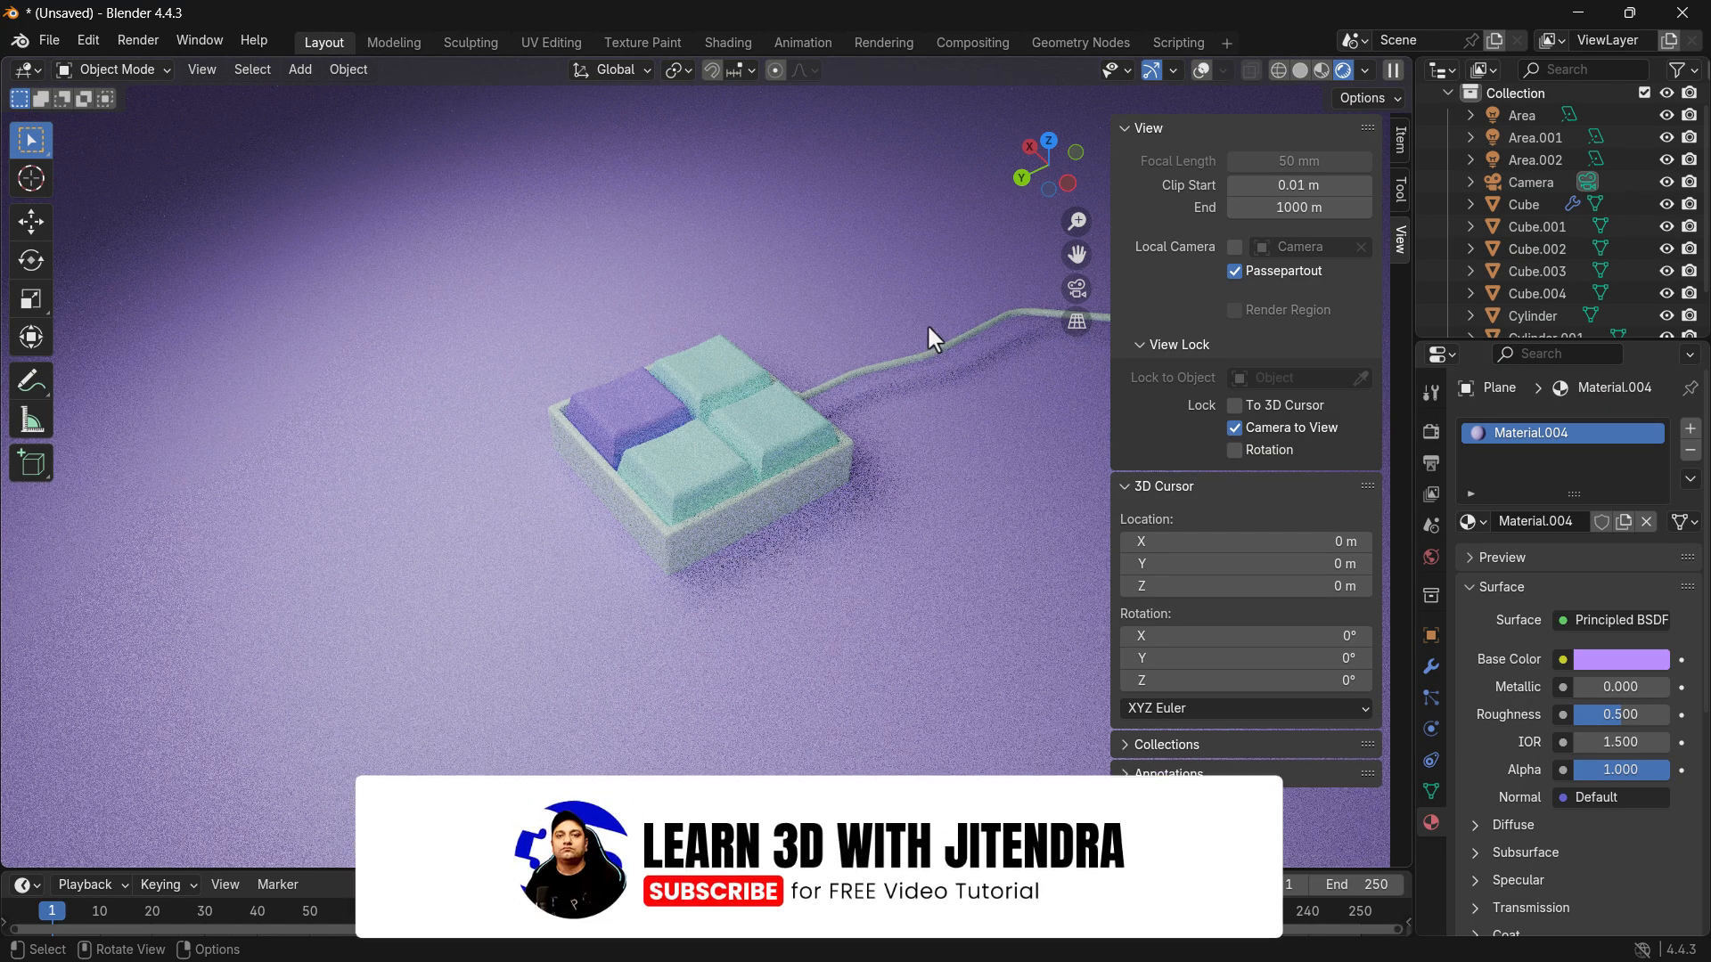
key("KP_0")
Step: Reframe the camera to see the keypad from a slightly higher angle and farther back, with more of the cable in frame
middle_click_drag(756, 290, 704, 308)
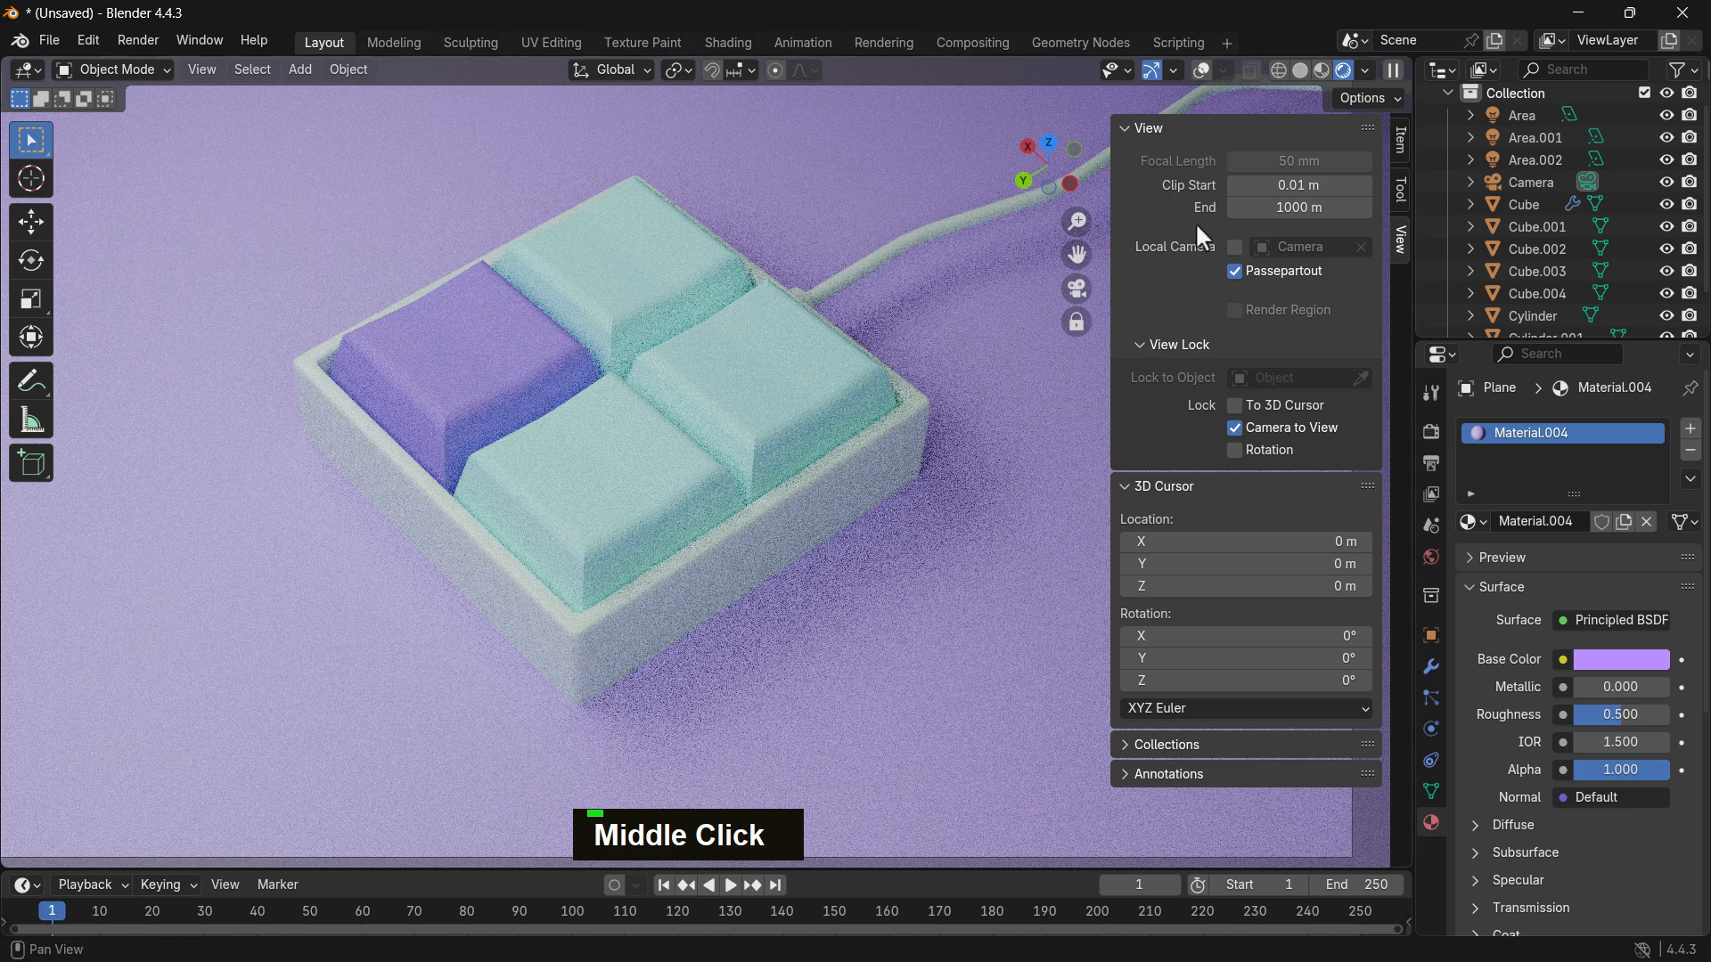
key("n")
middle_click_drag(922, 320, 911, 338)
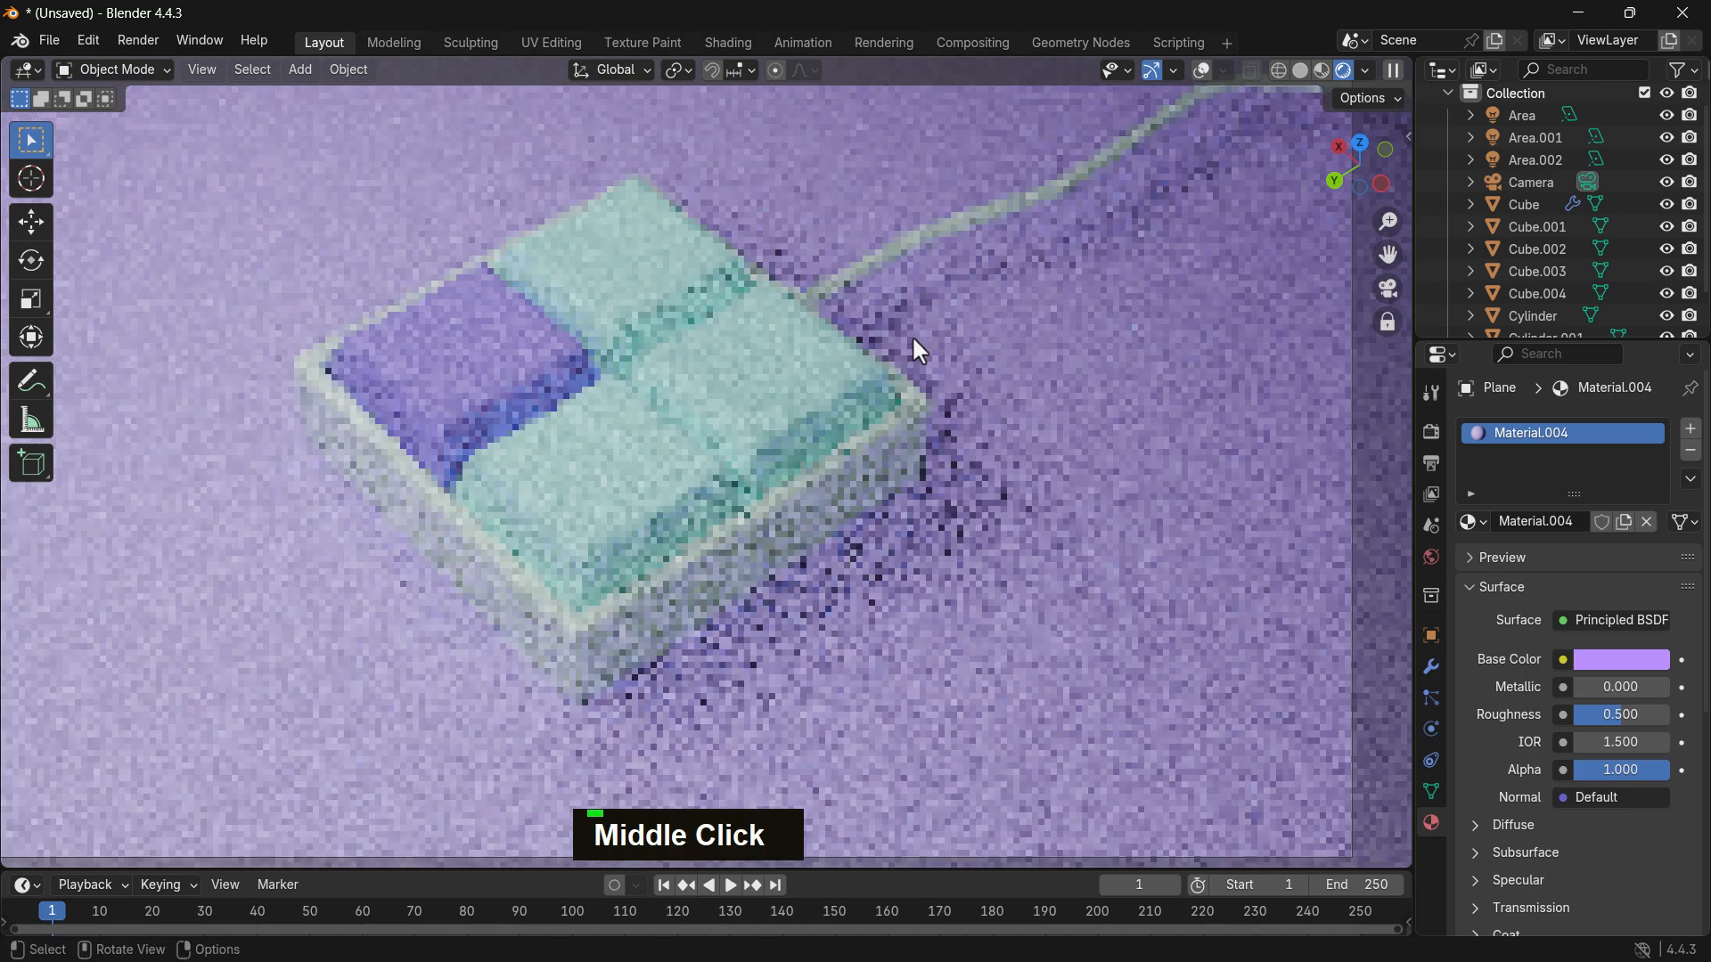
scroll(911, 348, "down", 4)
scroll(744, 375, "up", 1)
scroll(742, 374, "up", 1)
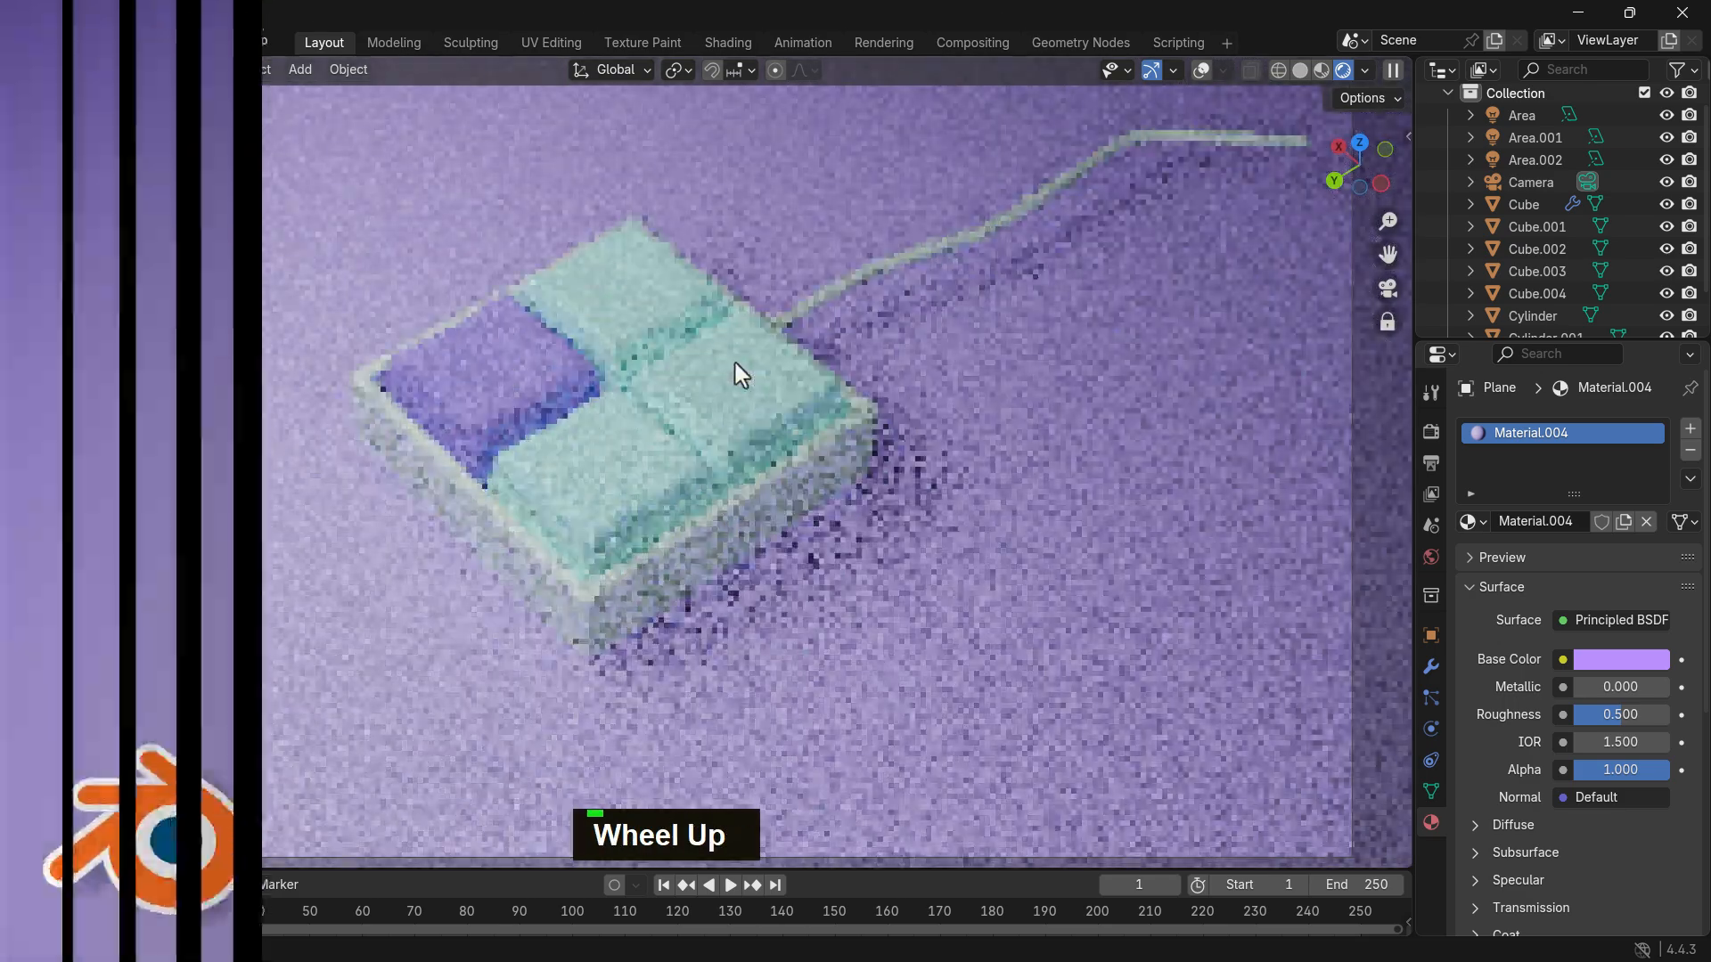